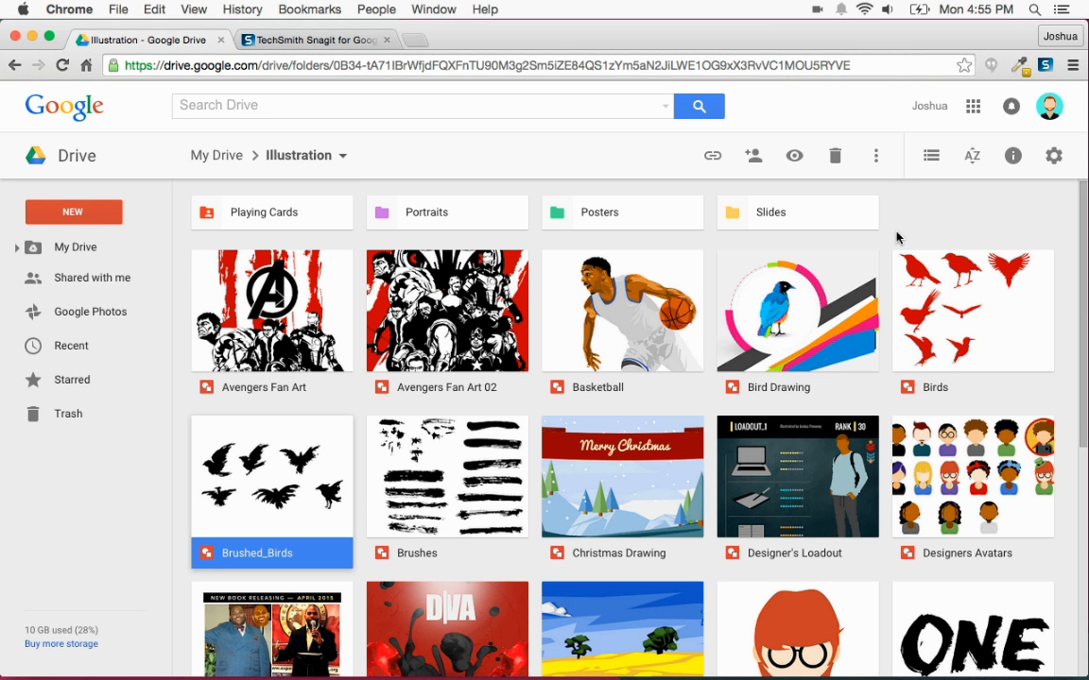
# Step: Create a new Google drawing in the Illustration folder and name it "Bowl illustration"
pyautogui.click(938, 209)
pyautogui.hotkey('shift', 'd')
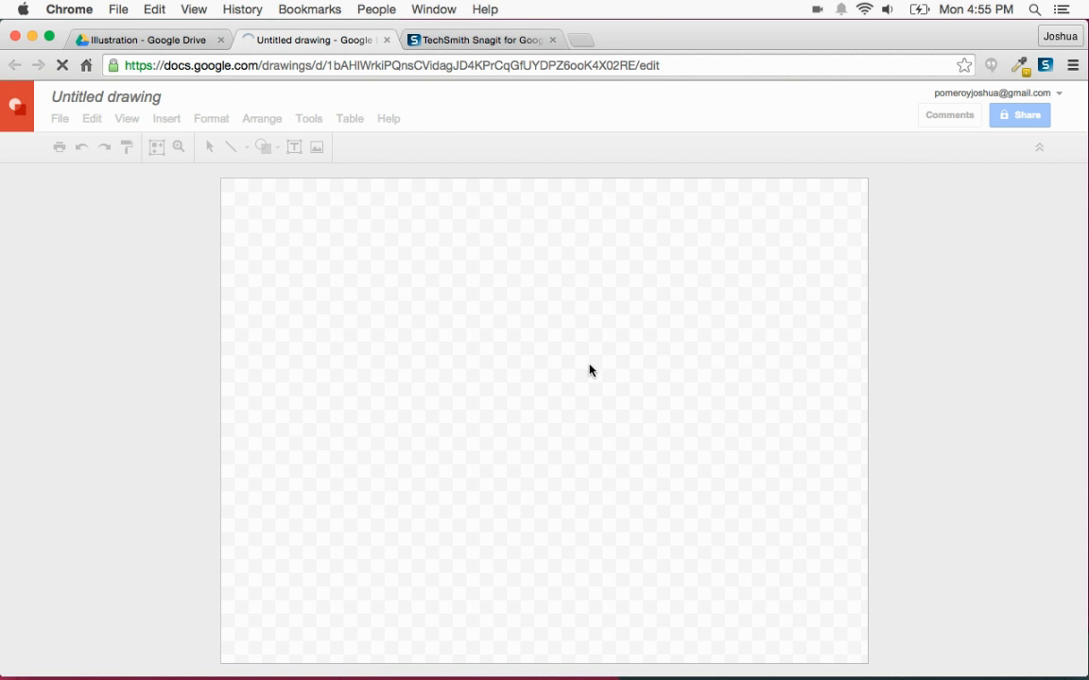
pyautogui.click(108, 97)
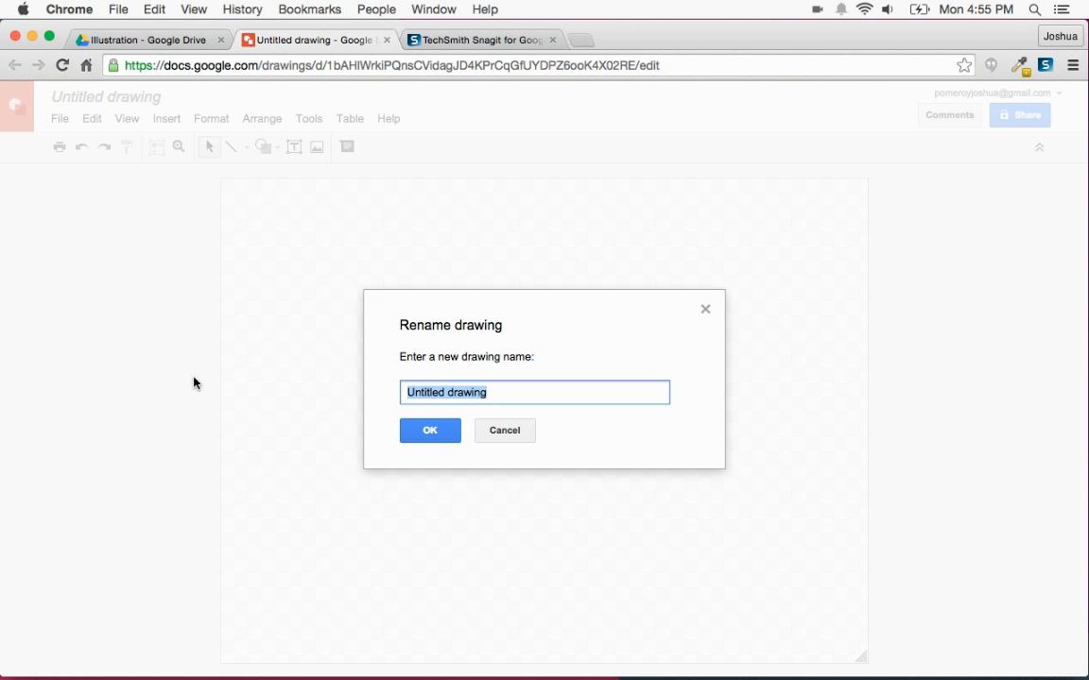
pyautogui.write('Bowl illustration')
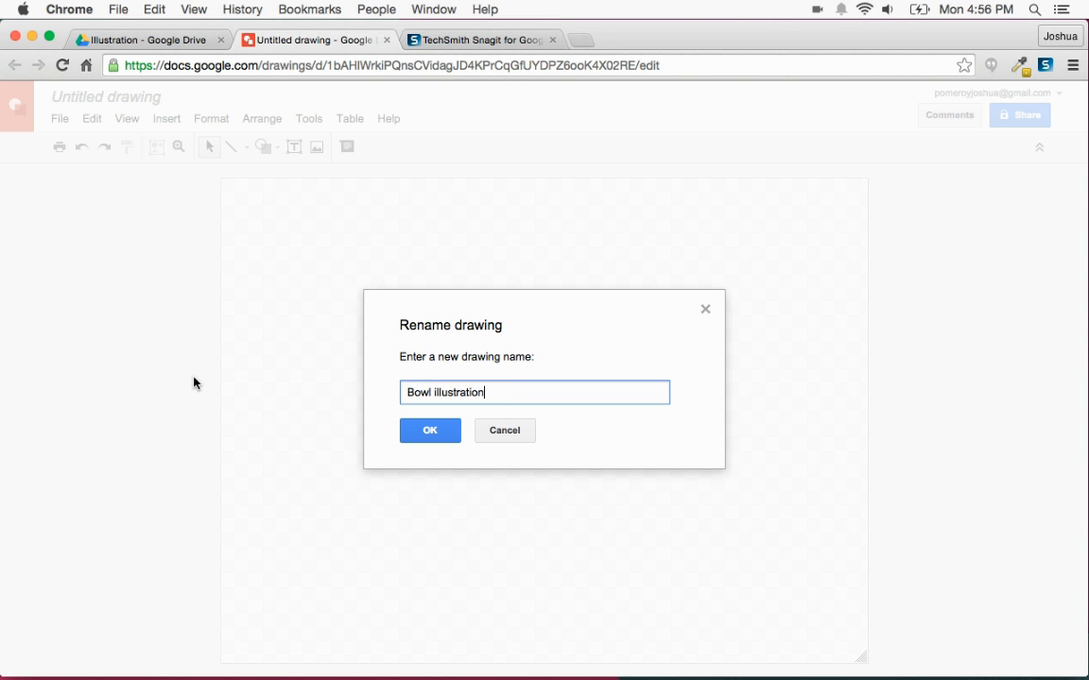
pyautogui.click(439, 435)
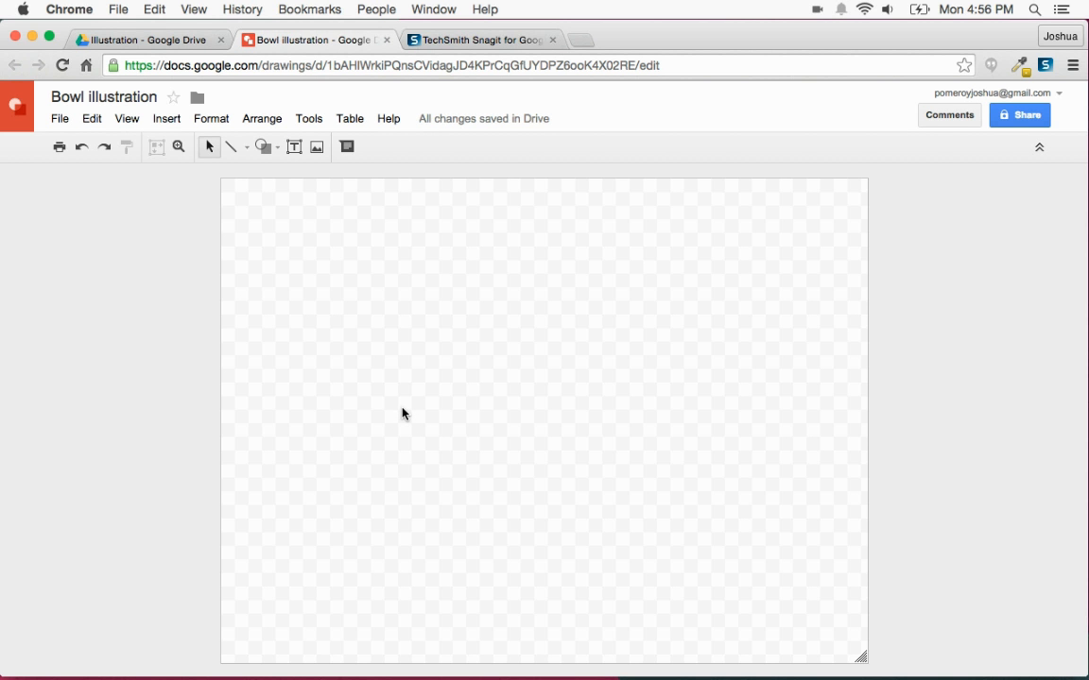
# Step: Set the drawing canvas background to solid white
pyautogui.click(59, 119)
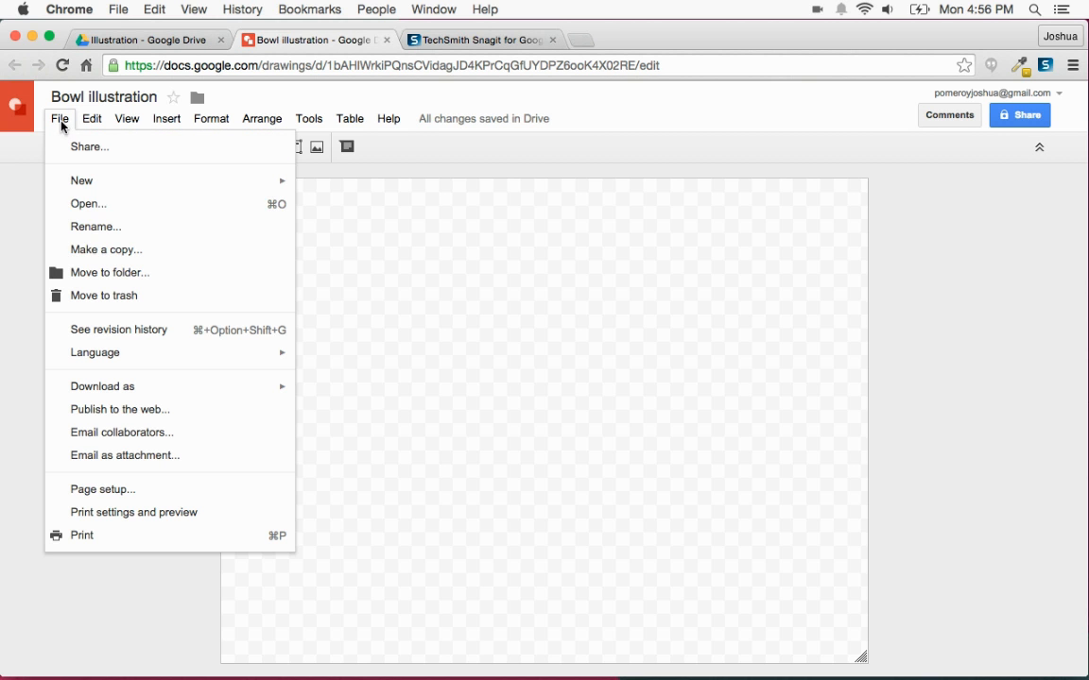
pyautogui.click(614, 303)
pyautogui.rightClick(421, 380)
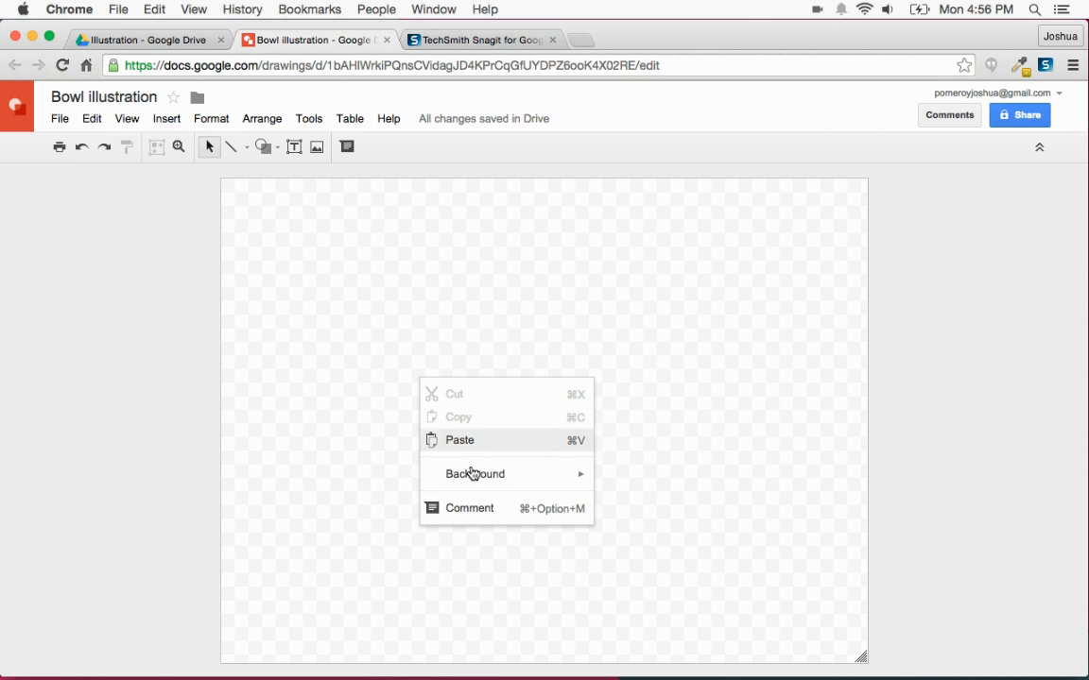
pyautogui.moveTo(511, 482)
pyautogui.click(750, 305)
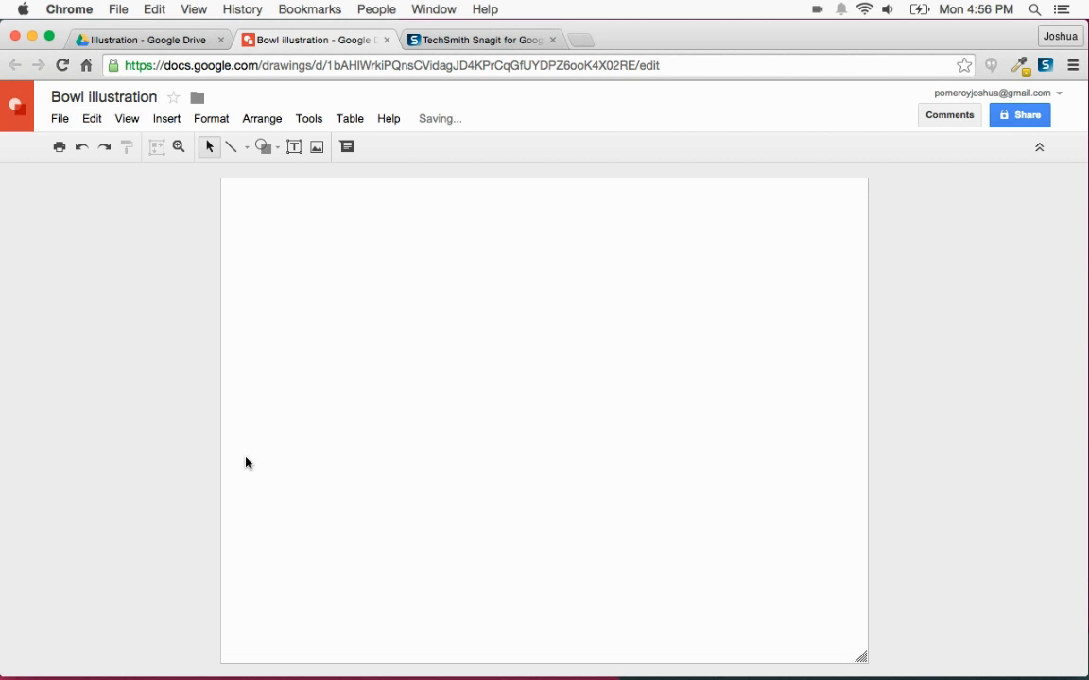
pyautogui.rightClick(174, 285)
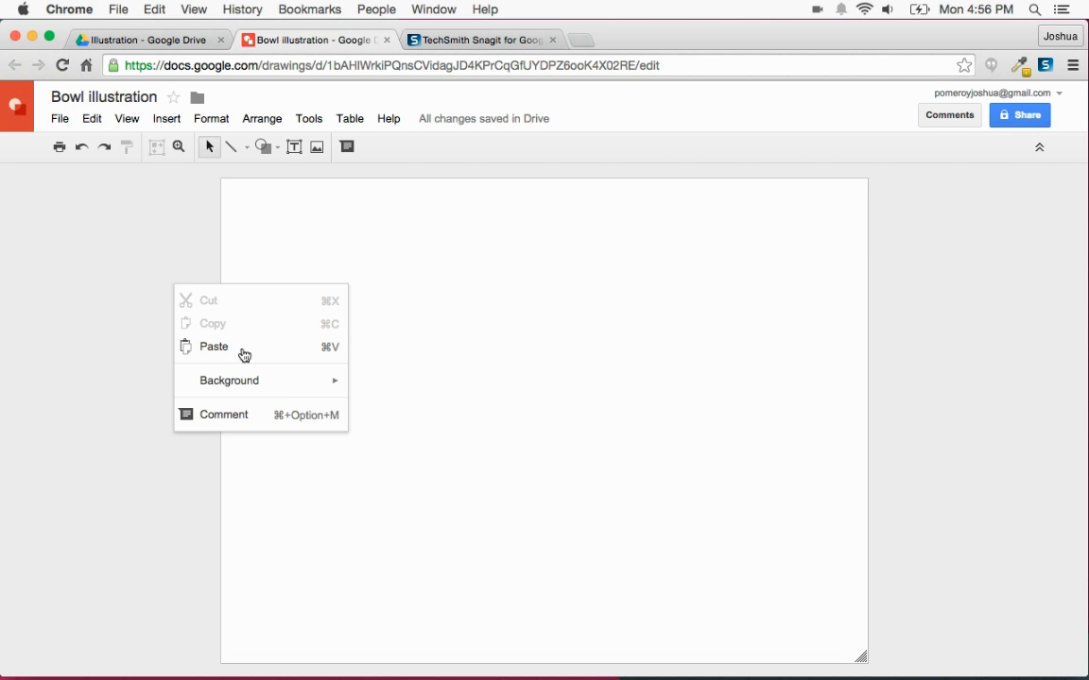
pyautogui.moveTo(281, 387)
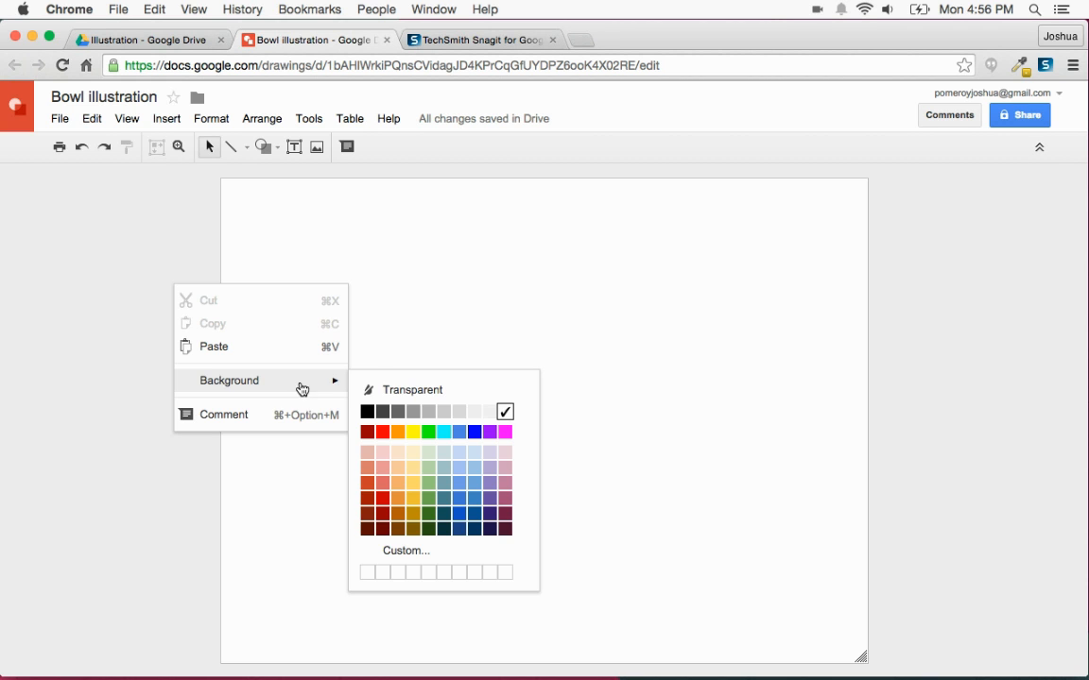
pyautogui.rightClick(752, 298)
pyautogui.rightClick(85, 351)
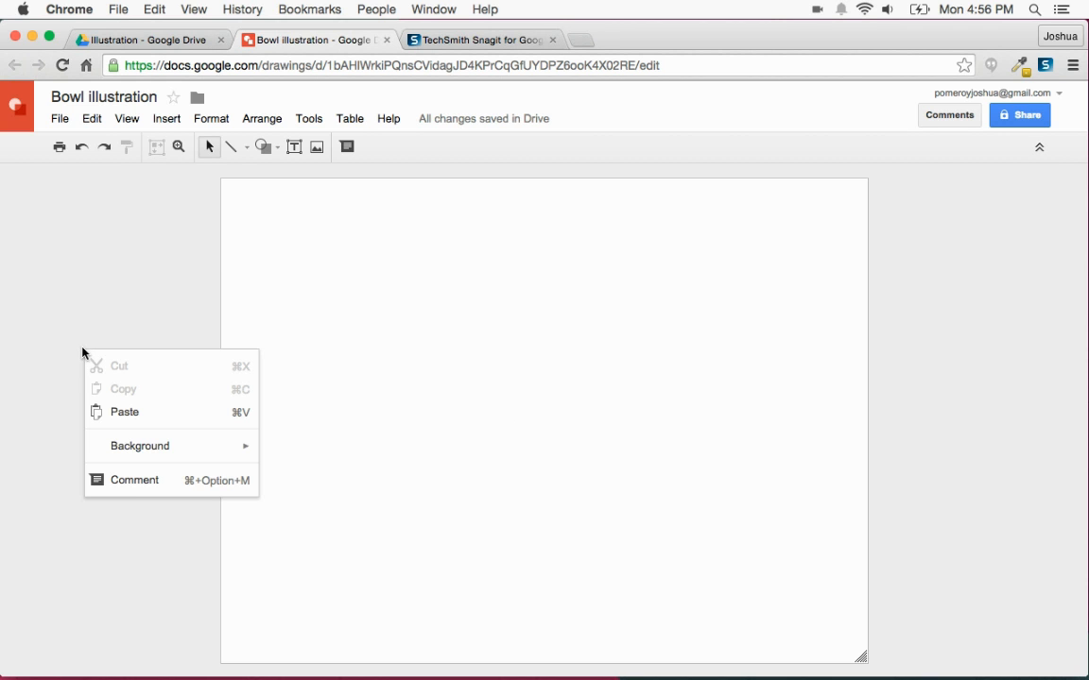
pyautogui.moveTo(219, 457)
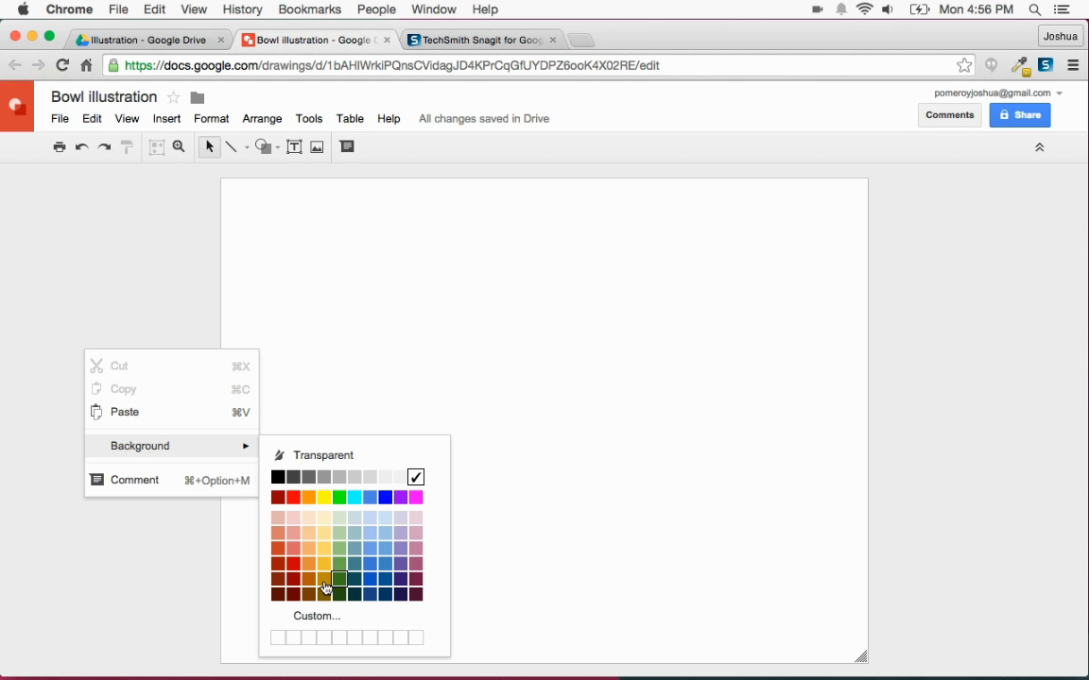
pyautogui.click(144, 249)
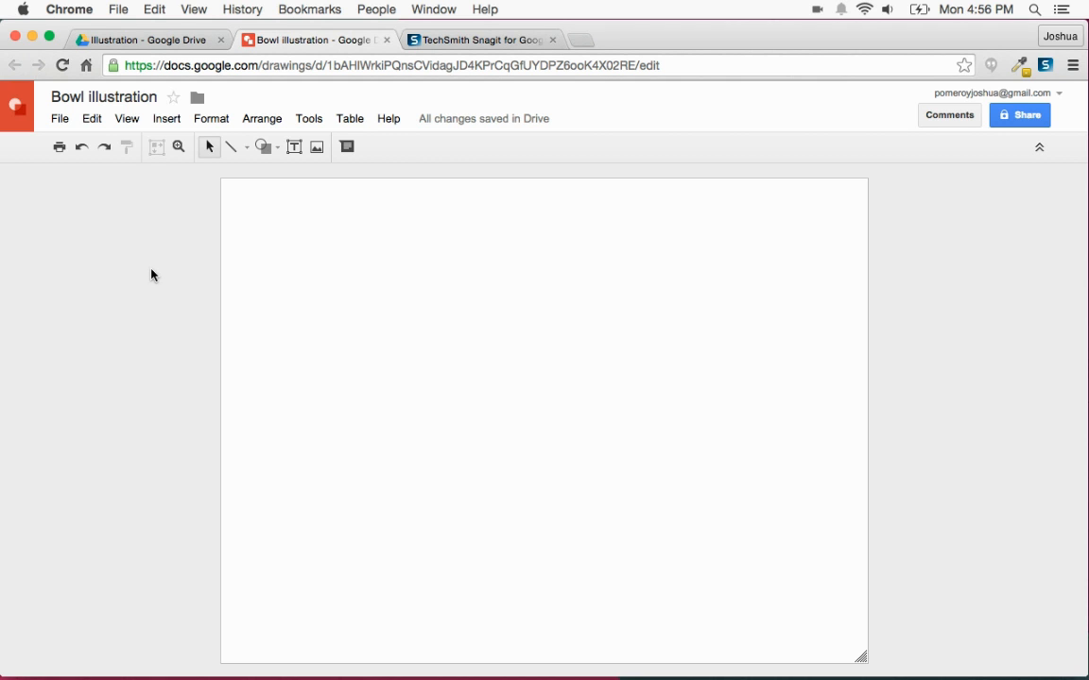
# Step: Paste the copied photo of the black bowl onto the canvas
pyautogui.press('super+v')
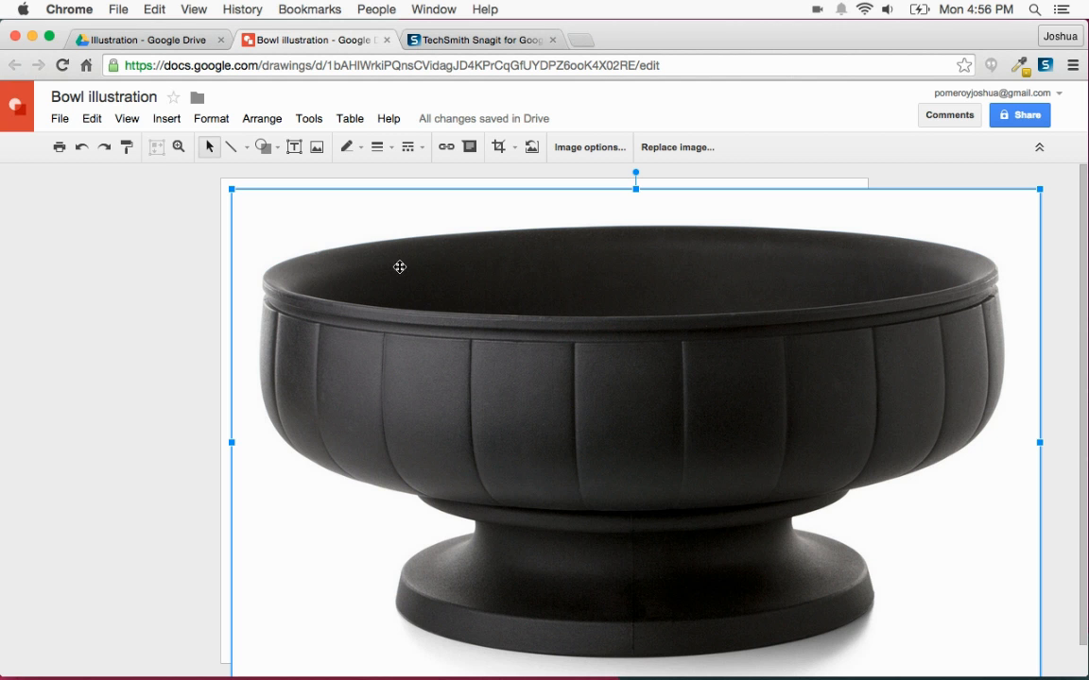
pyautogui.click(166, 121)
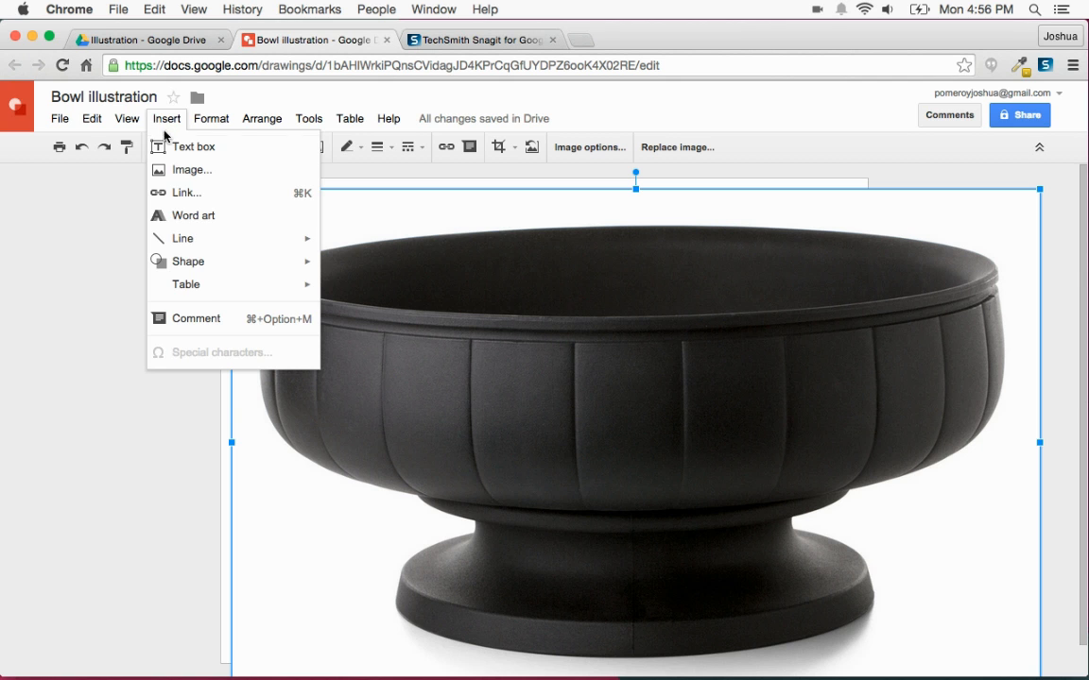
pyautogui.click(194, 170)
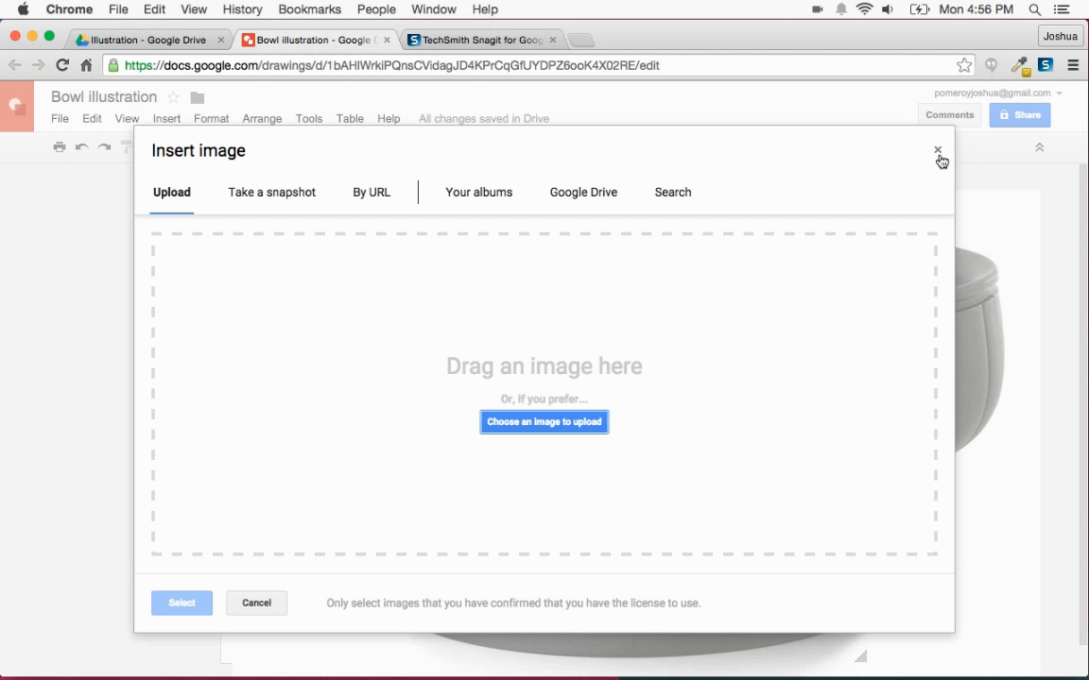
pyautogui.click(939, 156)
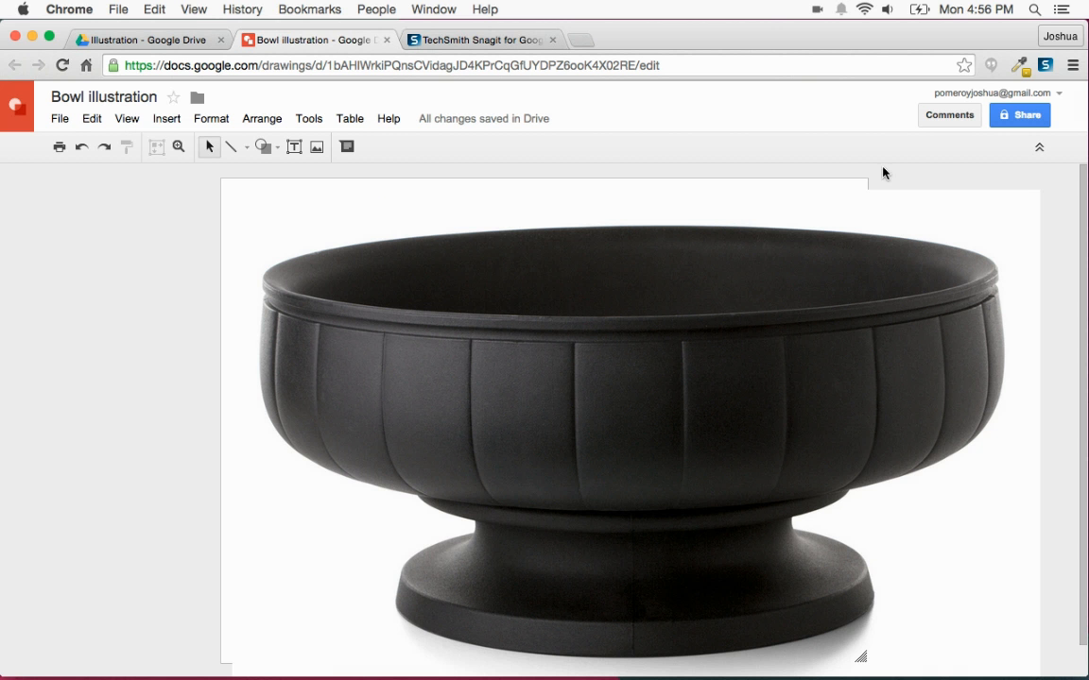
# Step: Scale the bowl photo down proportionally to fit inside the canvas and centre it there
pyautogui.click(482, 317)
pyautogui.scroll(-1, 899, 538)
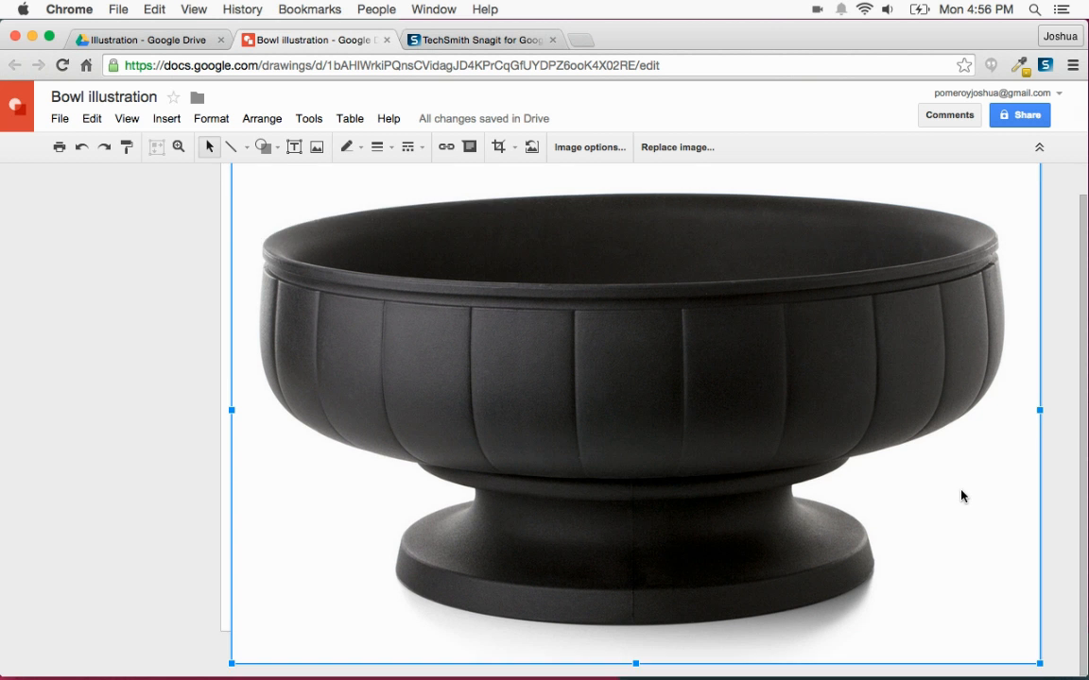
pyautogui.moveTo(1039, 664); pyautogui.dragTo(701, 399)
pyautogui.scroll(1, 733, 423)
pyautogui.click(753, 413)
pyautogui.moveTo(614, 388); pyautogui.dragTo(746, 434)
pyautogui.click(832, 435)
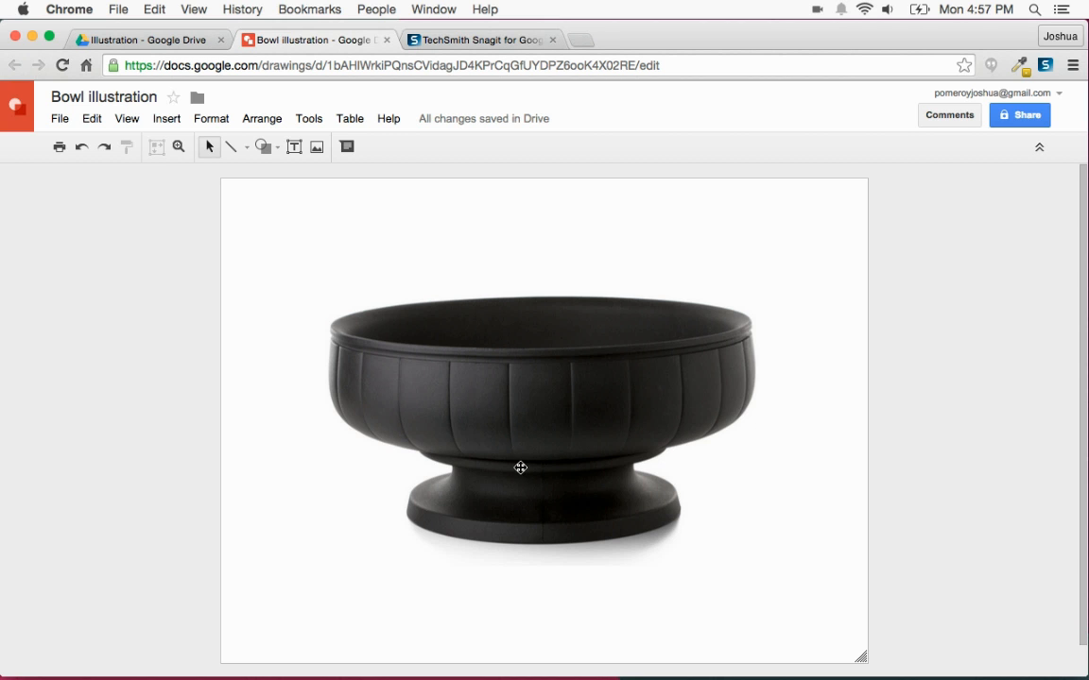
pyautogui.click(616, 394)
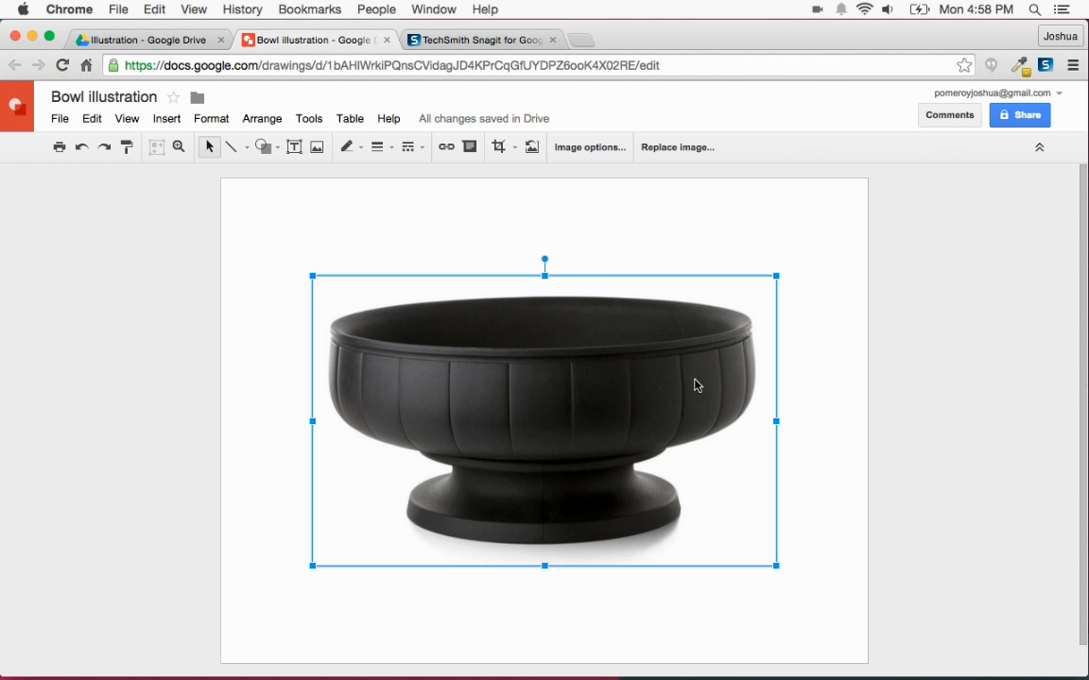
pyautogui.click(830, 356)
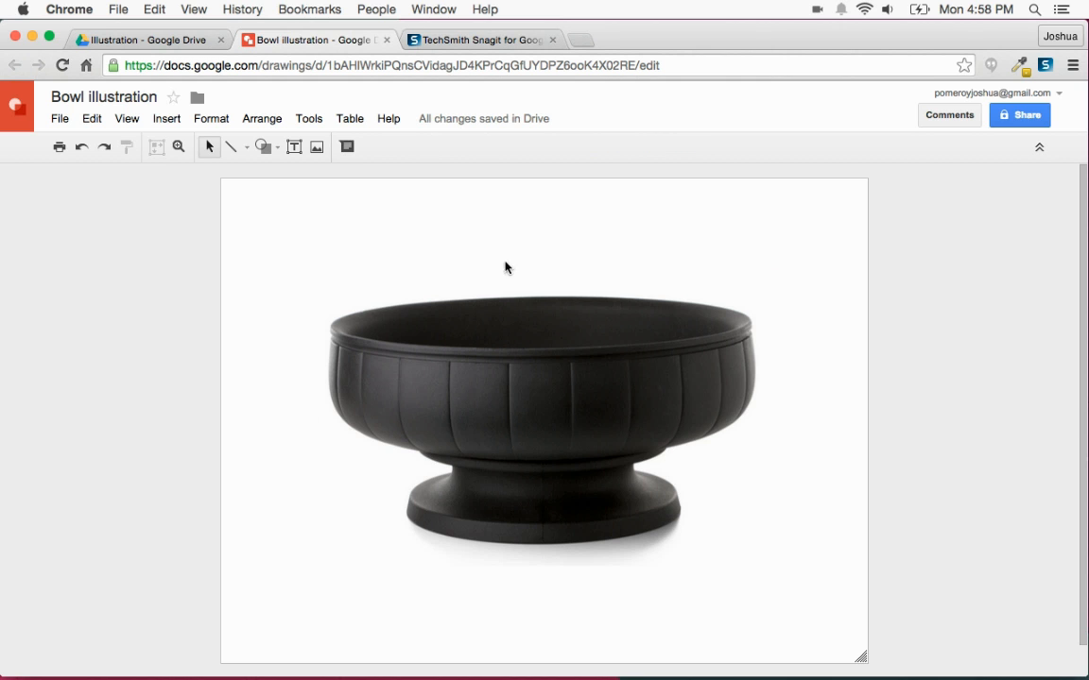
# Step: Start a polyline at the bottom centre of the bowl's foot and trace the foot's lower edge toward the left
pyautogui.click(248, 148)
pyautogui.click(264, 291)
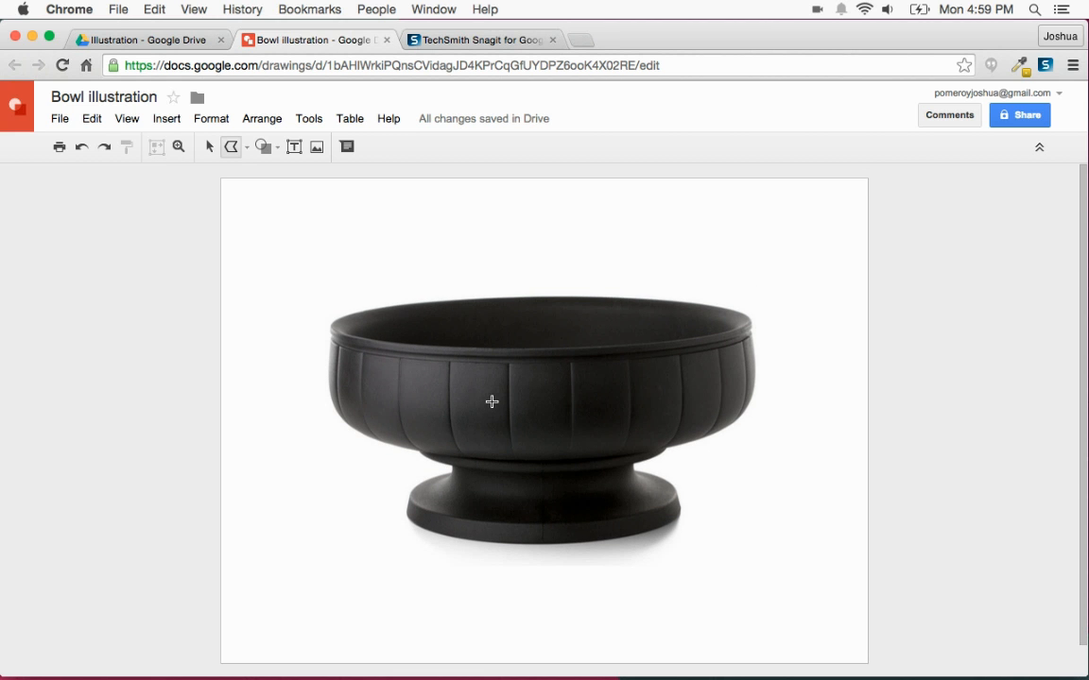
pyautogui.press('super+alt+plus')
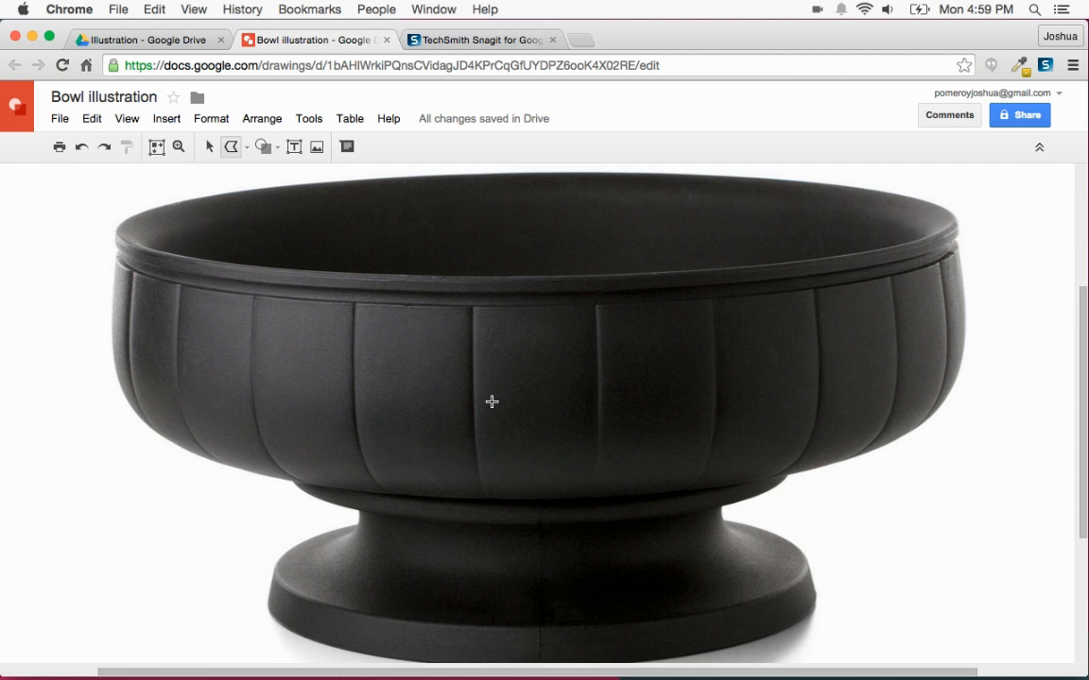
pyautogui.scroll(-2, 507, 393)
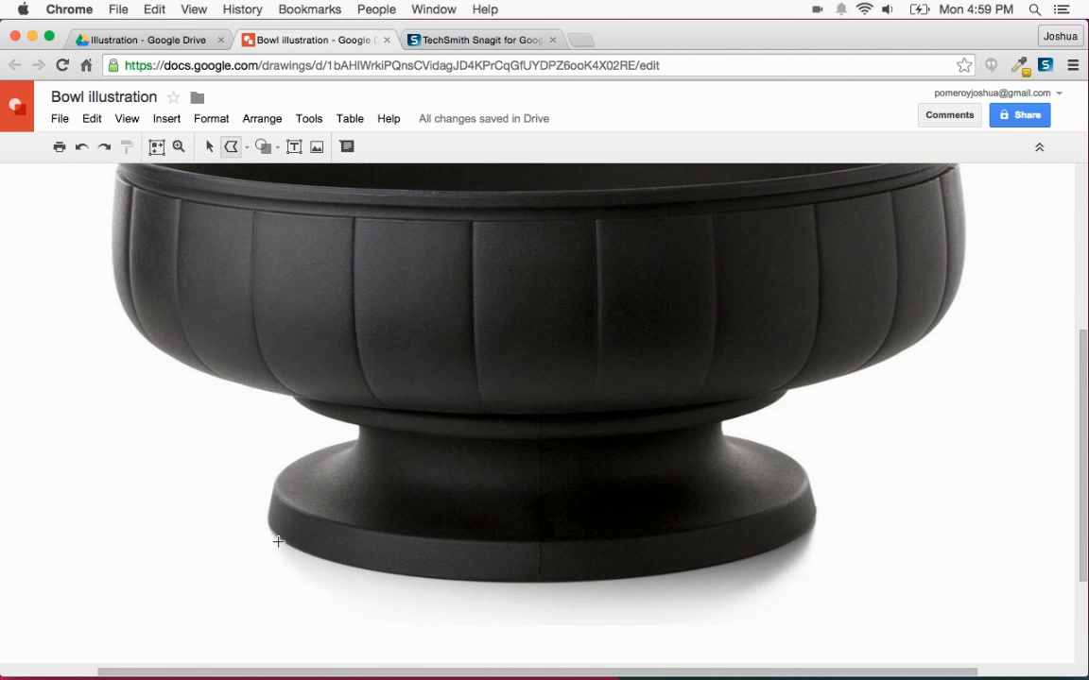
pyautogui.scroll(3, 291, 536)
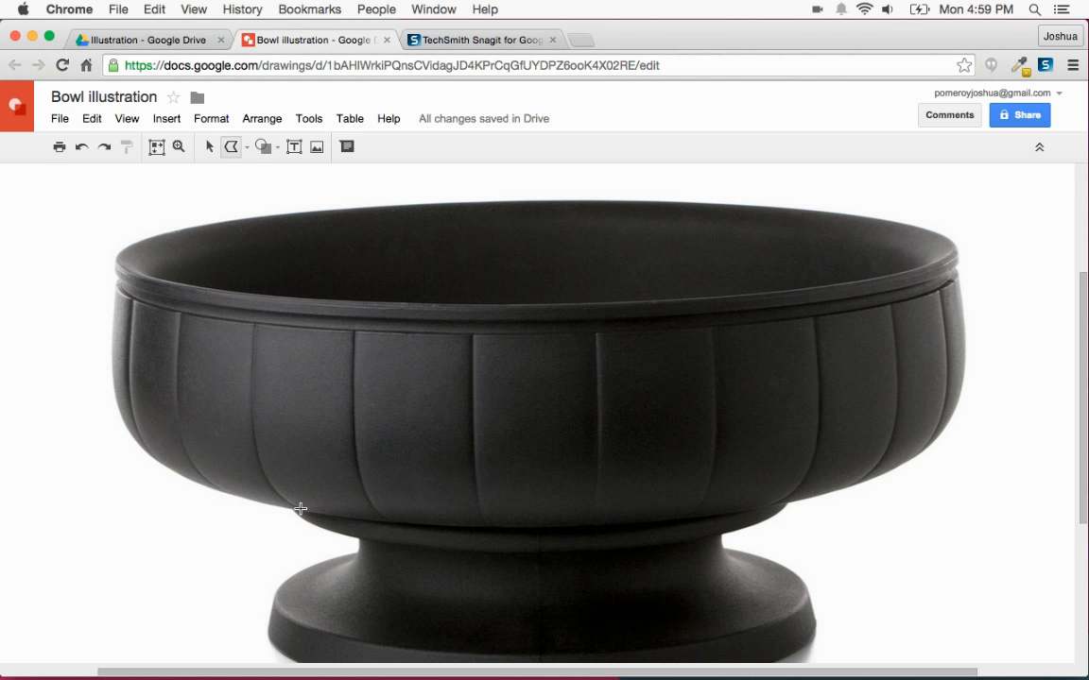
pyautogui.scroll(-4, 300, 508)
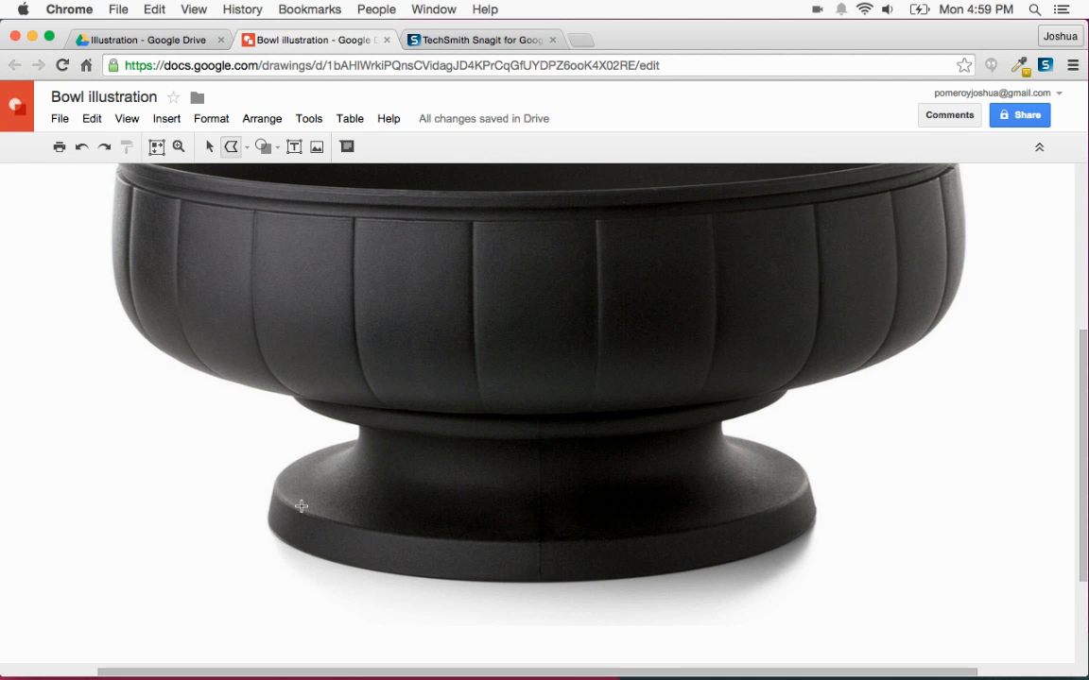
pyautogui.scroll(-1, 300, 507)
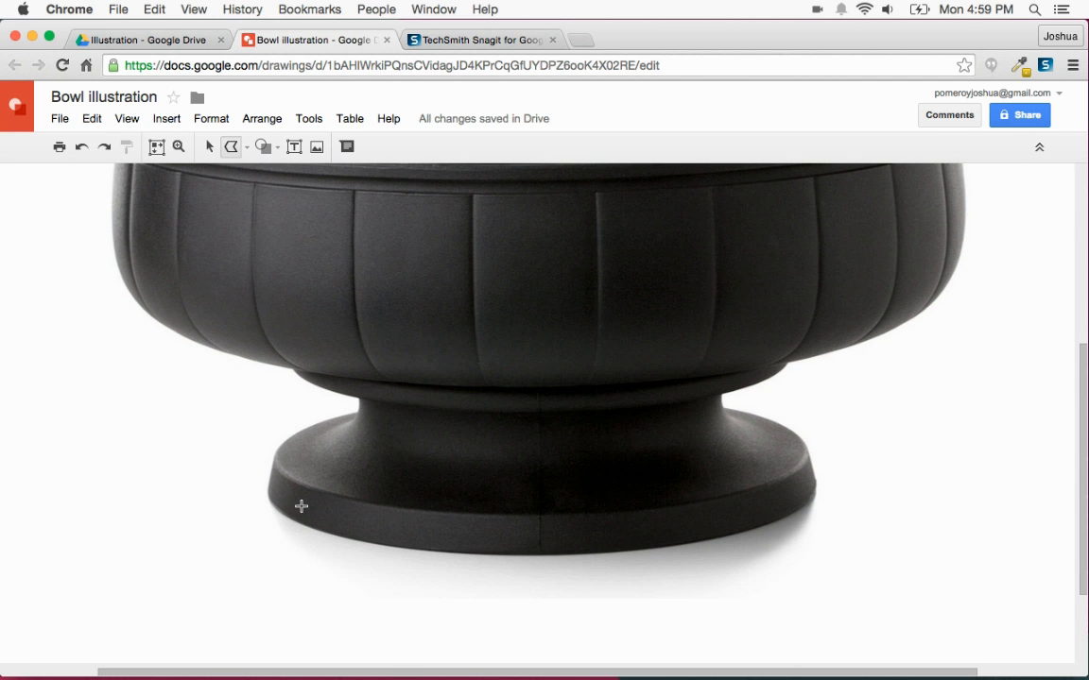
pyautogui.press('super+alt+plus')
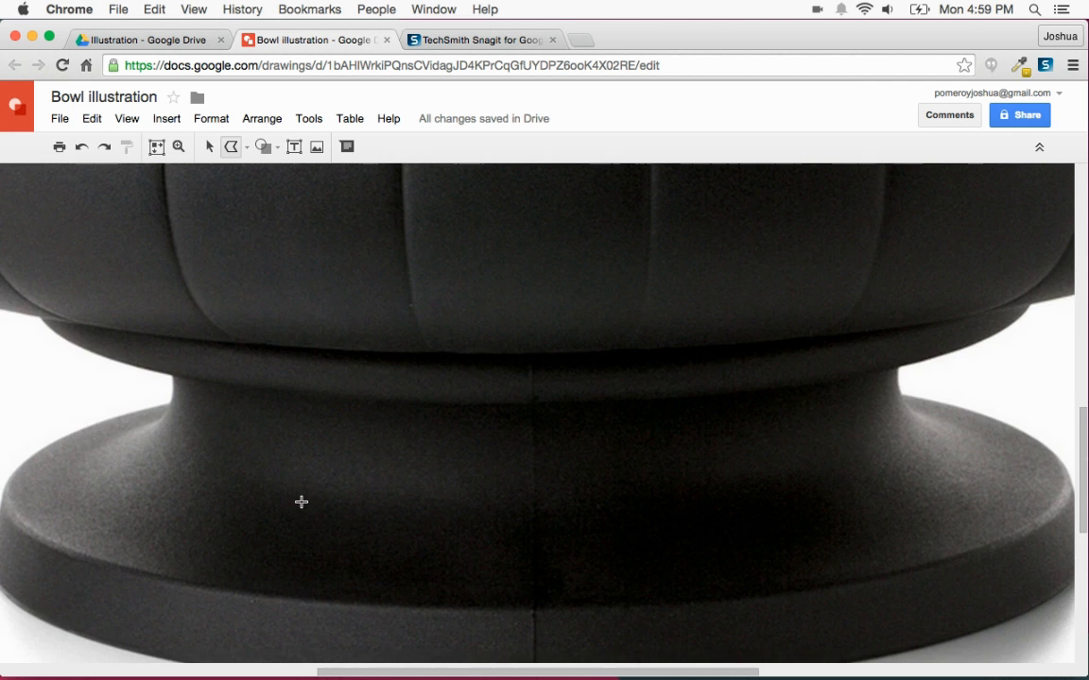
pyautogui.scroll(-5, 344, 493)
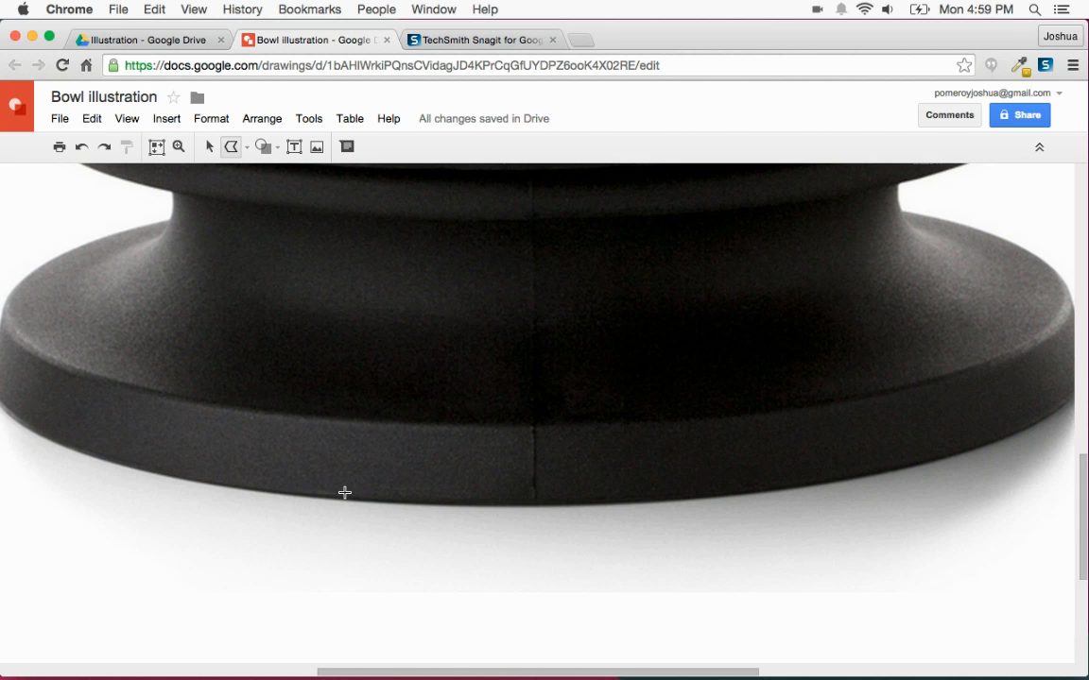
pyautogui.click(583, 507)
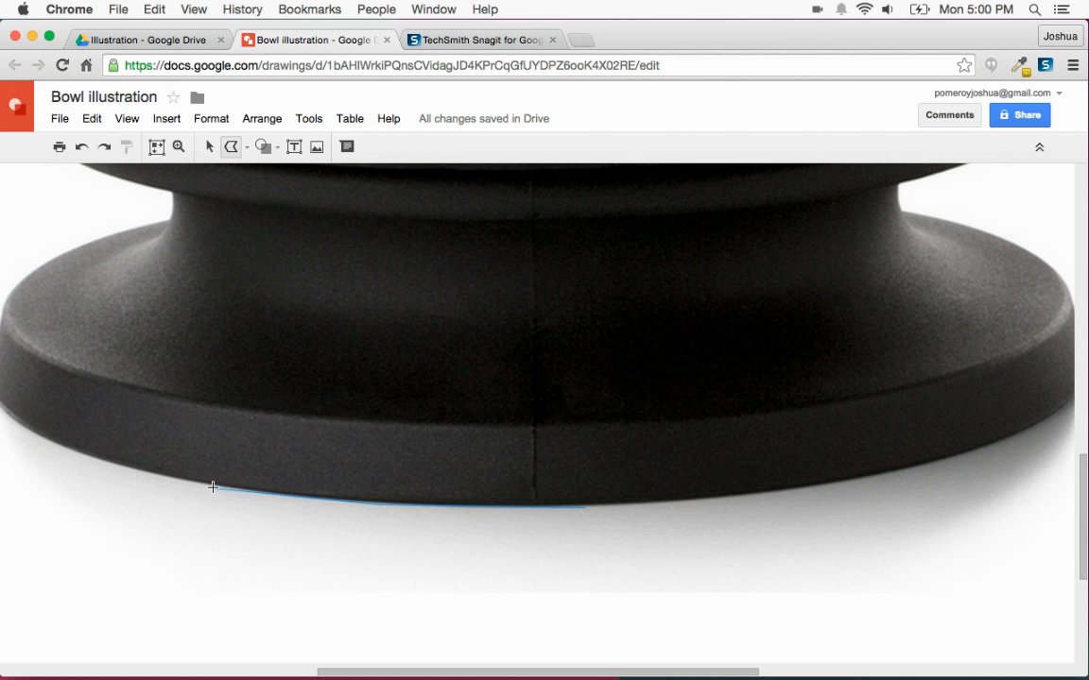
# Step: Continue the polyline around the foot's left end and along its upper edge to where it meets the stem
pyautogui.hscroll(-5, 224, 487)
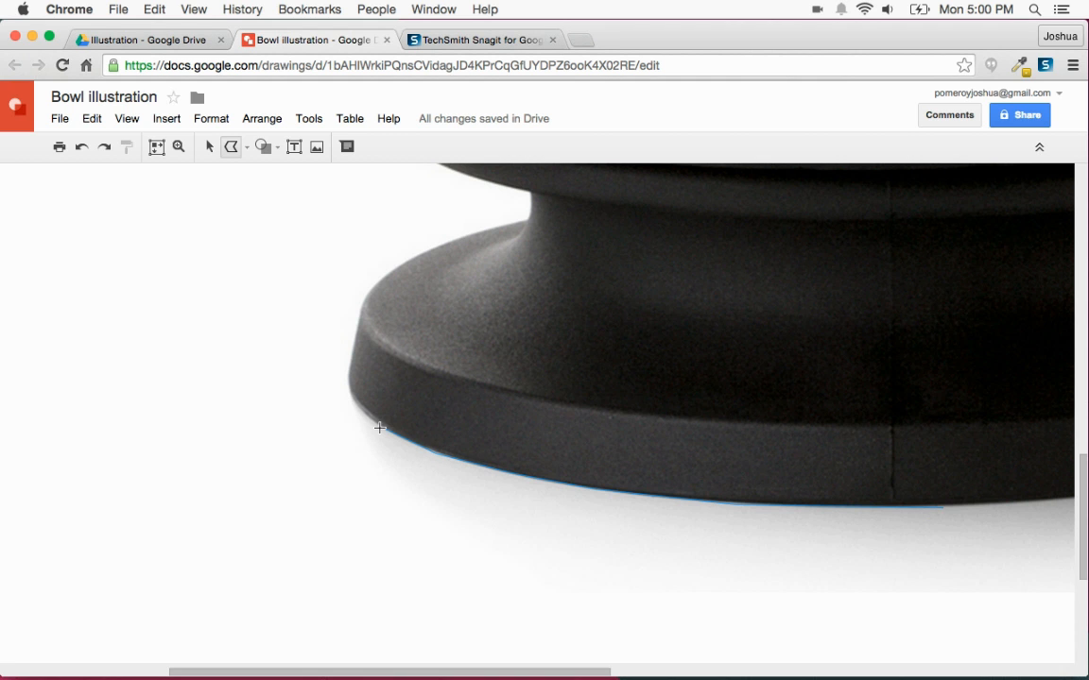
pyautogui.click(348, 385)
pyautogui.click(361, 301)
pyautogui.click(374, 285)
pyautogui.click(412, 256)
pyautogui.scroll(3, 524, 220)
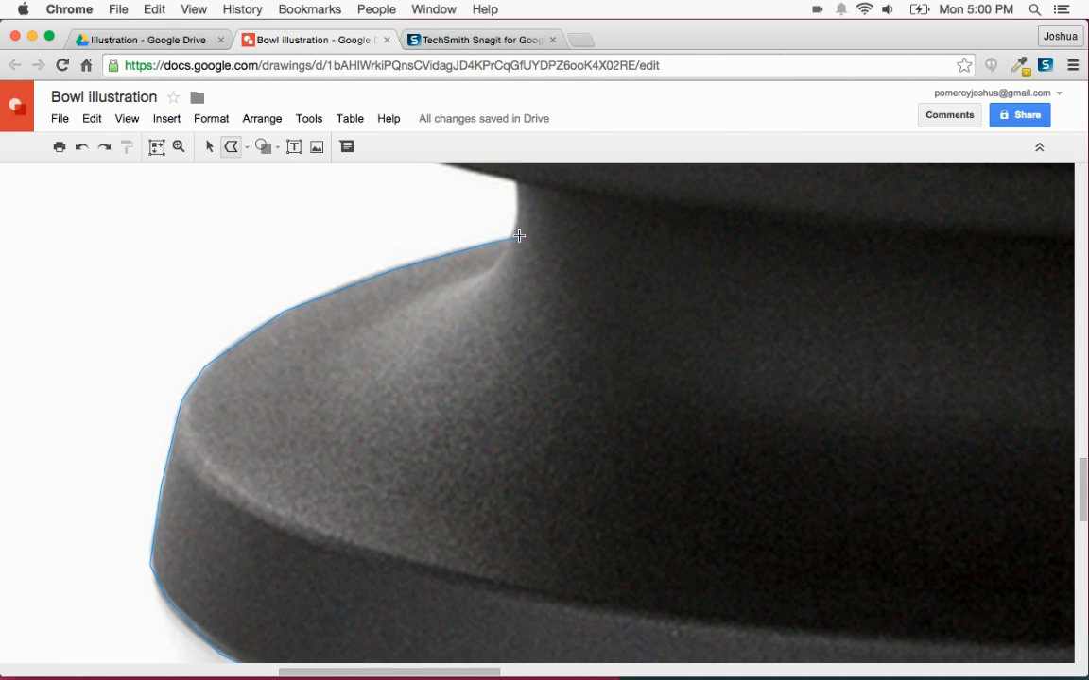
pyautogui.click(511, 240)
# Step: Trace up the stem's left side and out along the collar to the underside of the bowl
pyautogui.click(518, 184)
pyautogui.scroll(3, 501, 194)
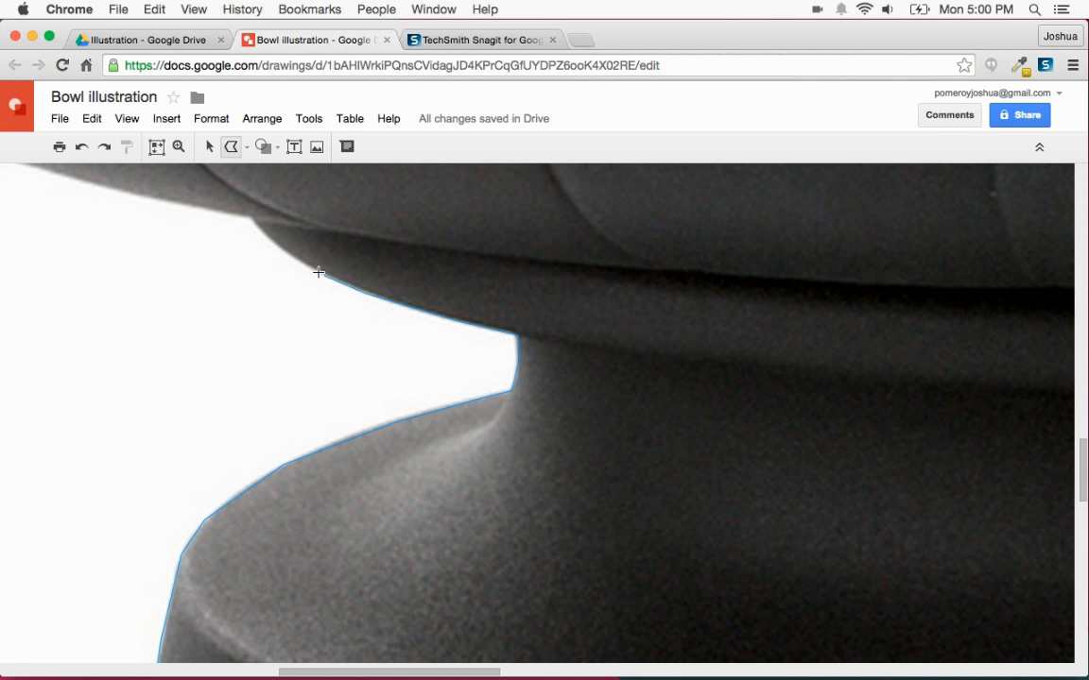
pyautogui.click(251, 218)
# Step: Continue the polyline along the bowl's underside from the collar leftward to the lower-left curve
pyautogui.hscroll(-7, 259, 224)
pyautogui.scroll(3, 754, 255)
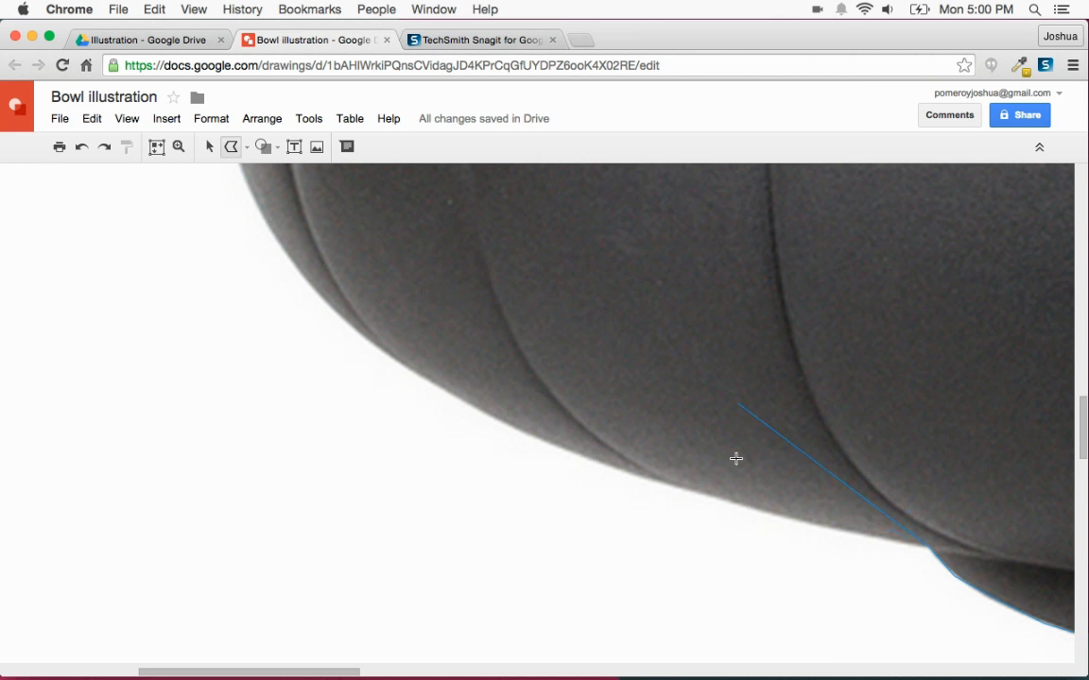
pyautogui.click(791, 519)
pyautogui.click(653, 479)
pyautogui.click(547, 441)
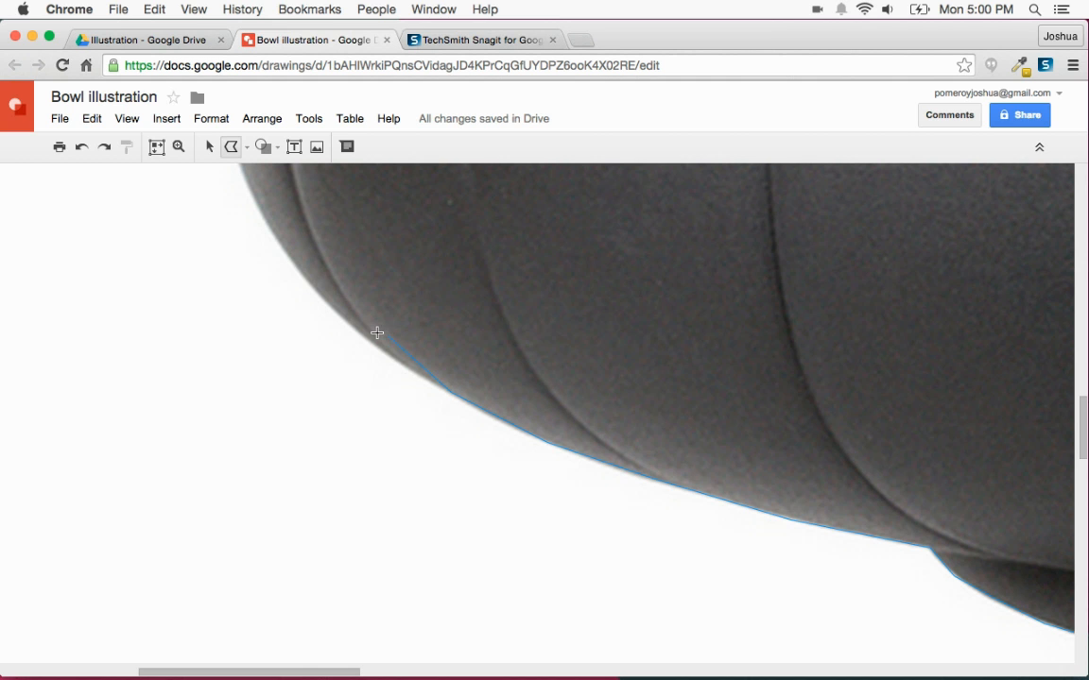
pyautogui.click(331, 304)
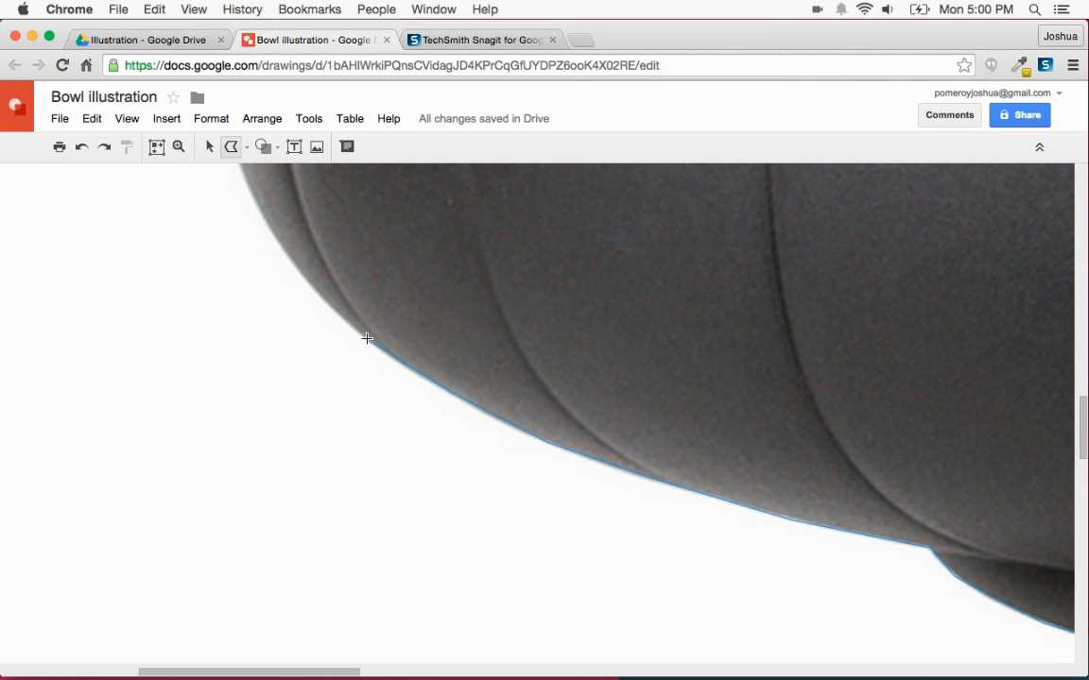
pyautogui.click(298, 275)
# Step: Trace up the bowl's left side from the lower curve to just below the rim
pyautogui.scroll(1, 296, 276)
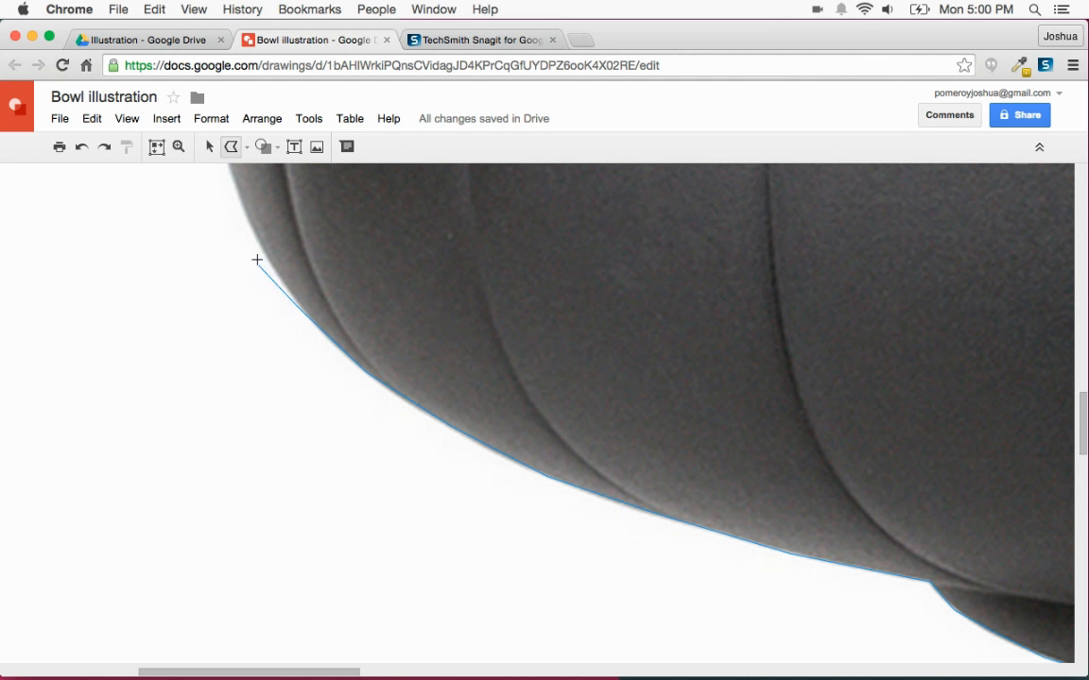
pyautogui.click(252, 229)
pyautogui.scroll(5, 250, 227)
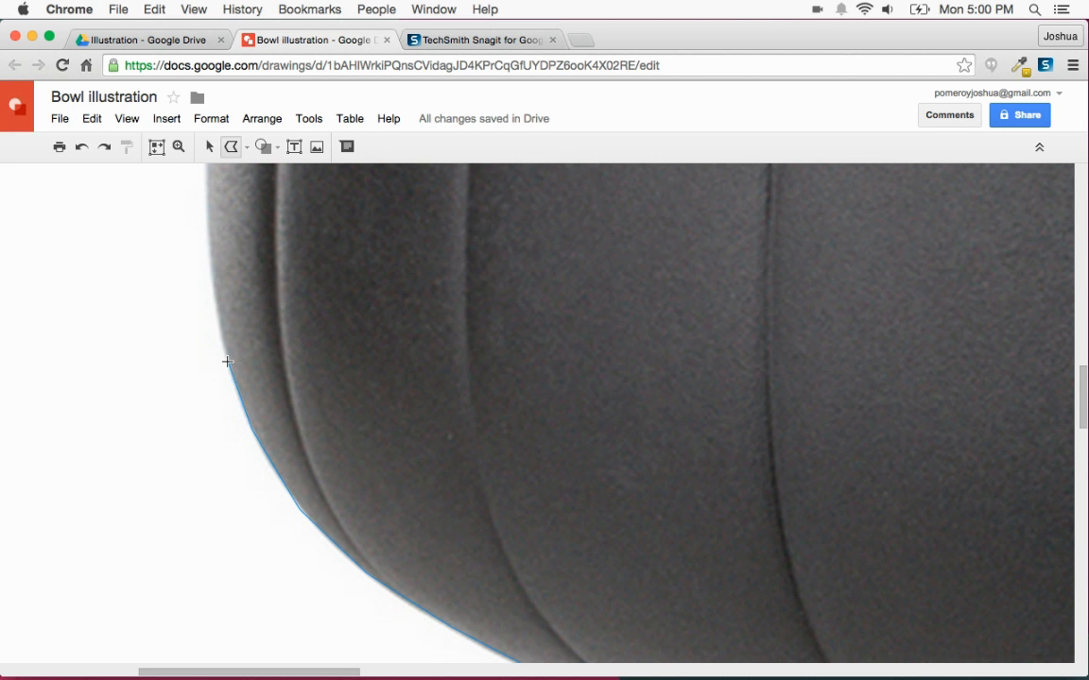
pyautogui.click(223, 343)
pyautogui.scroll(5, 223, 343)
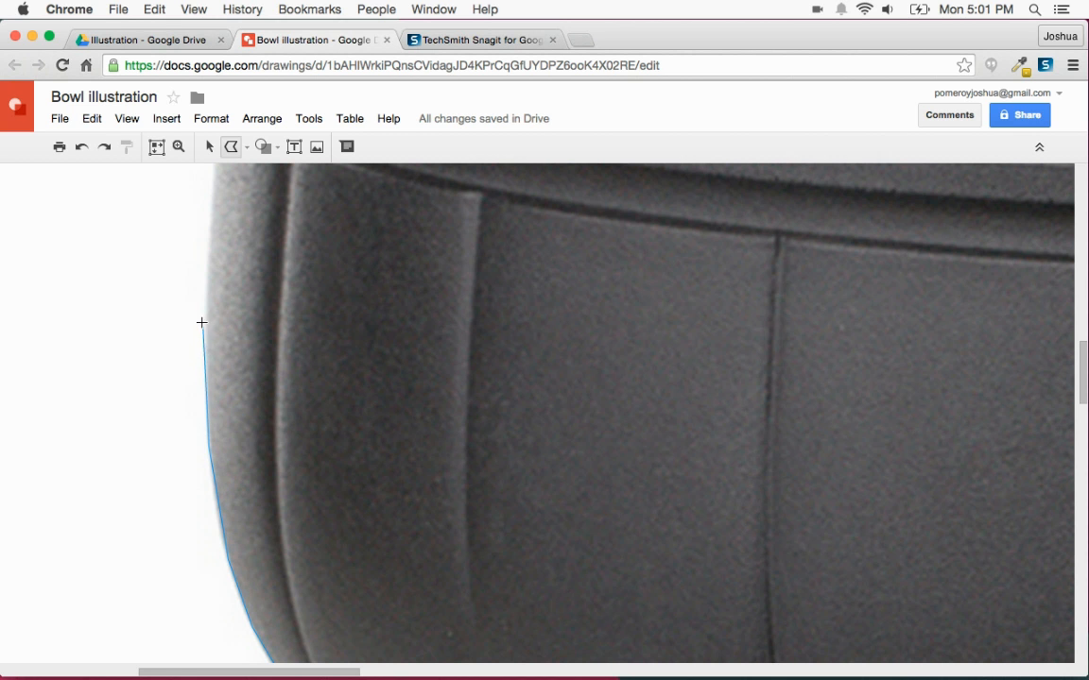
pyautogui.scroll(3, 206, 326)
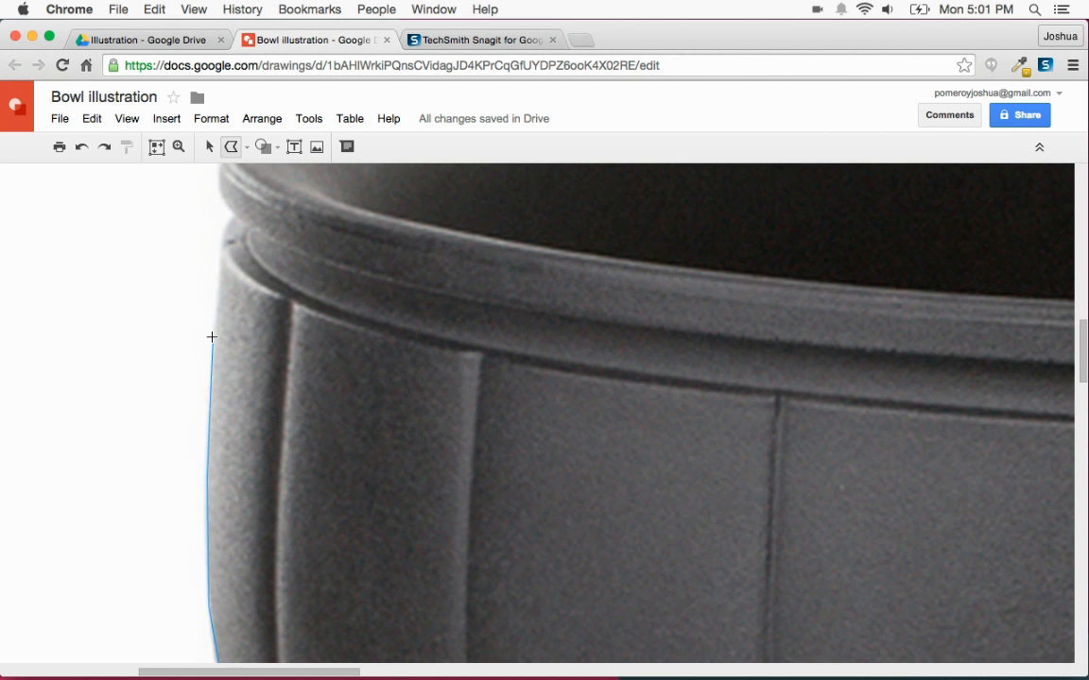
# Step: Trace the small notch beneath the rim and continue around the rim's left end
pyautogui.click(236, 216)
pyautogui.scroll(2, 212, 236)
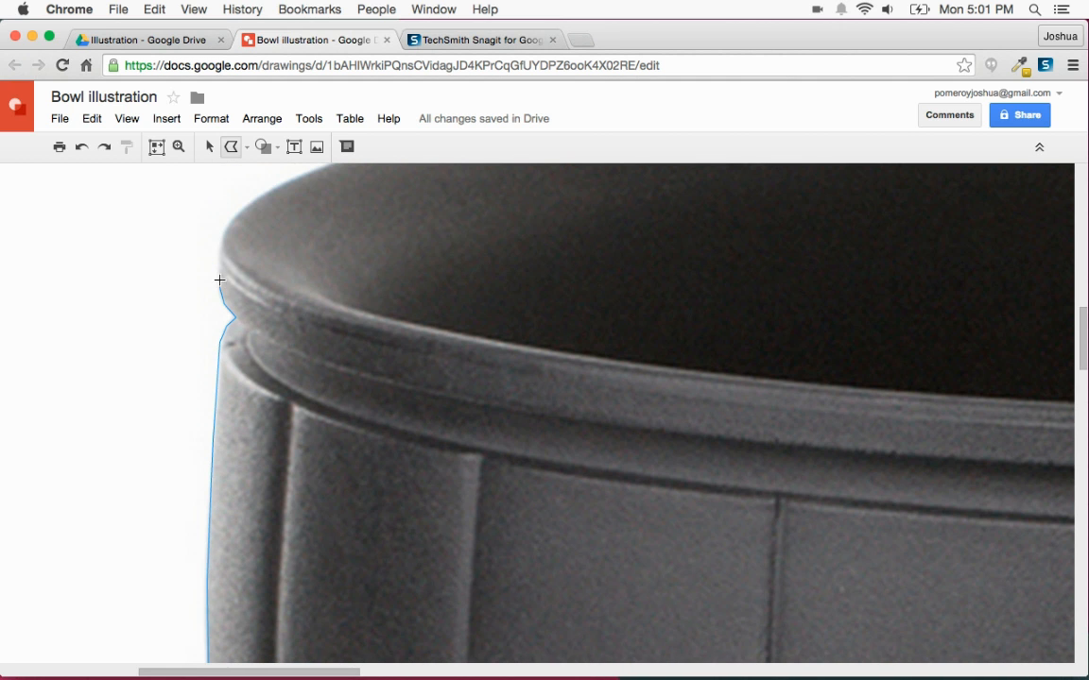
pyautogui.click(223, 227)
pyautogui.scroll(2, 228, 219)
pyautogui.click(260, 306)
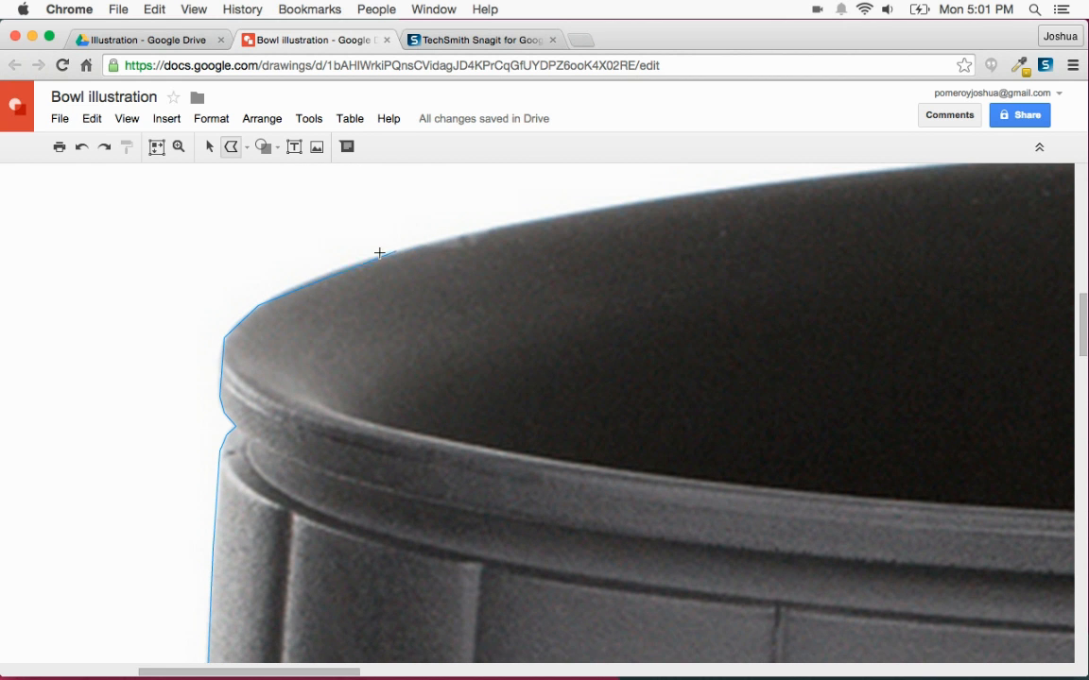
# Step: Follow the left part of the rim's back edge, adding a small V-shaped dip in the outline
pyautogui.click(376, 256)
pyautogui.click(446, 242)
pyautogui.click(480, 253)
pyautogui.scroll(-3, 673, 194)
pyautogui.scroll(3, 679, 196)
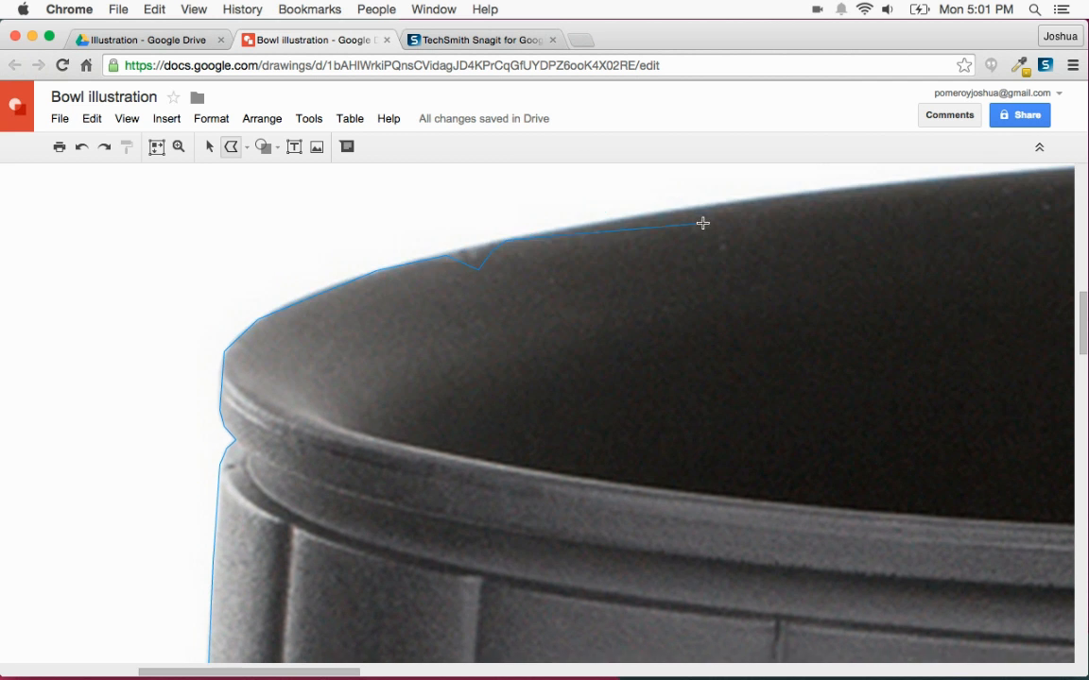
# Step: Continue the polyline along the rim's back edge from the dip toward its highest point
pyautogui.hscroll(8, 697, 238)
pyautogui.hscroll(-5, 236, 239)
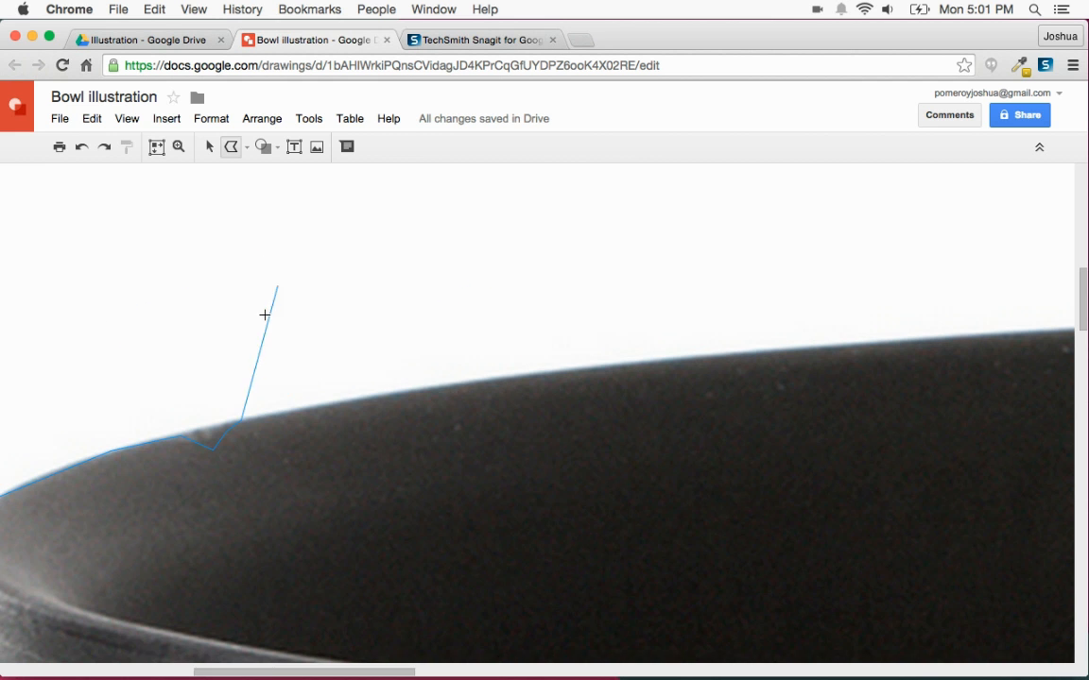
pyautogui.click(472, 382)
pyautogui.click(656, 365)
pyautogui.hscroll(5, 865, 342)
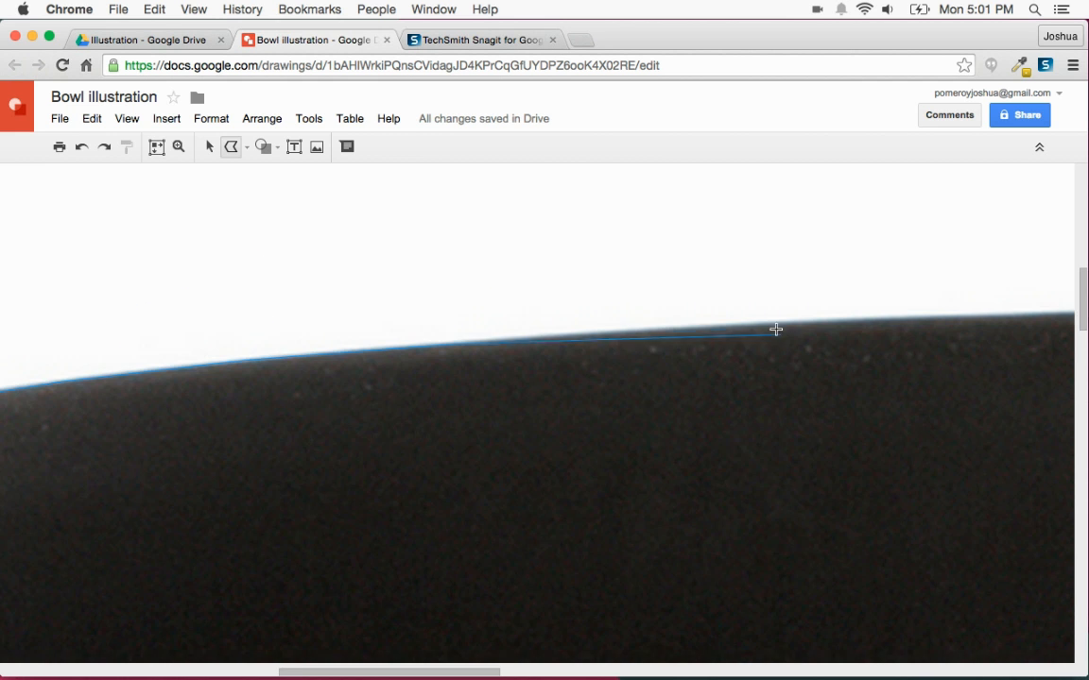
pyautogui.click(753, 322)
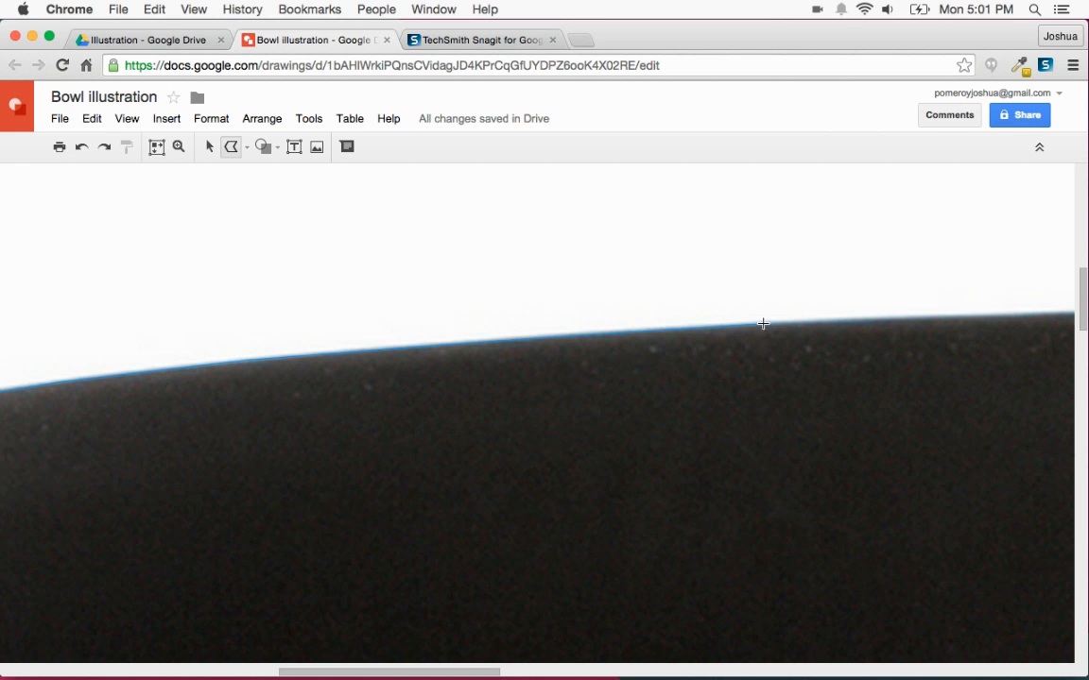
pyautogui.click(923, 317)
# Step: Trace over the highest point of the rim's back edge and along its gentle descent to the right
pyautogui.hscroll(6, 922, 318)
pyautogui.click(477, 309)
pyautogui.click(810, 309)
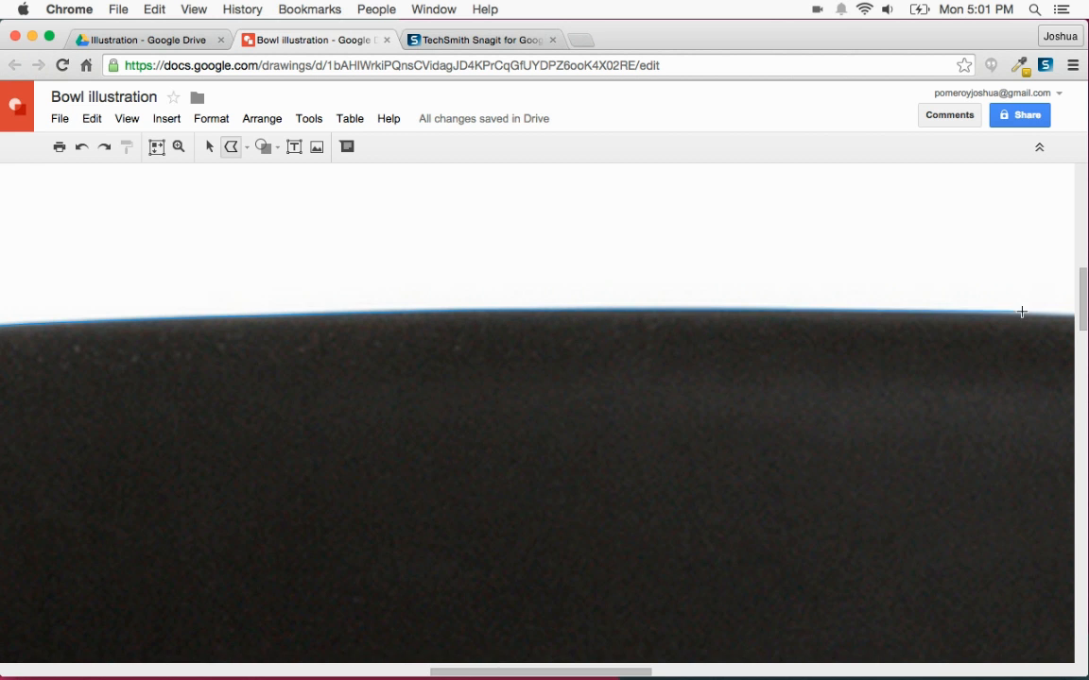
pyautogui.click(1022, 314)
pyautogui.hscroll(7, 958, 318)
pyautogui.click(671, 324)
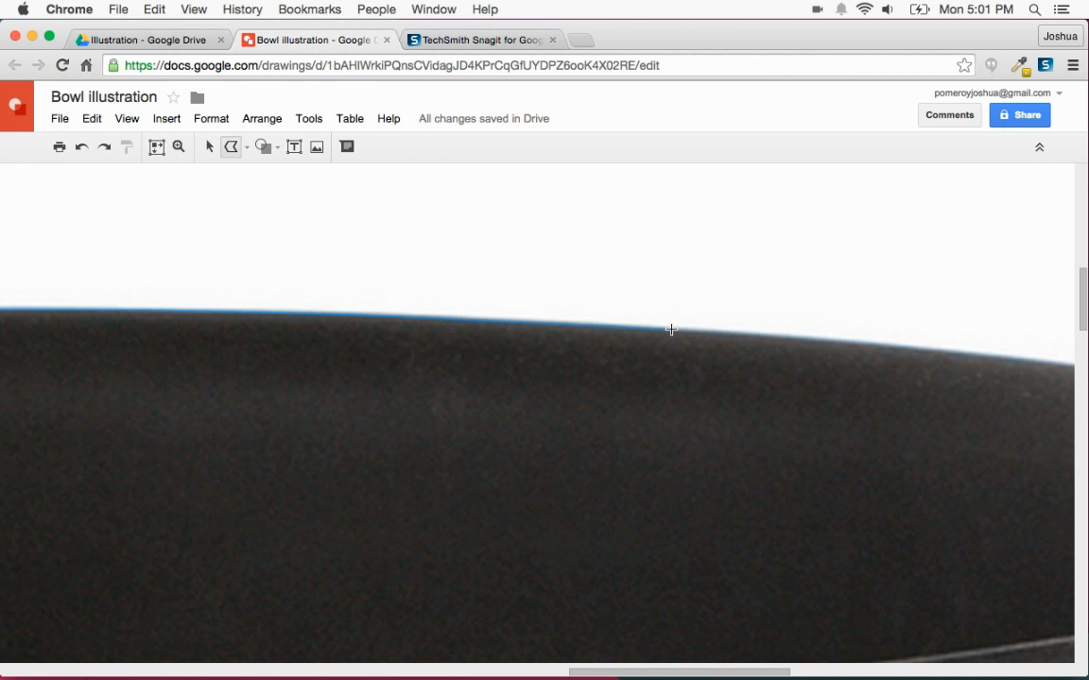
pyautogui.click(957, 353)
# Step: Trace around the rim's right end and the notch beneath it
pyautogui.hscroll(7, 945, 352)
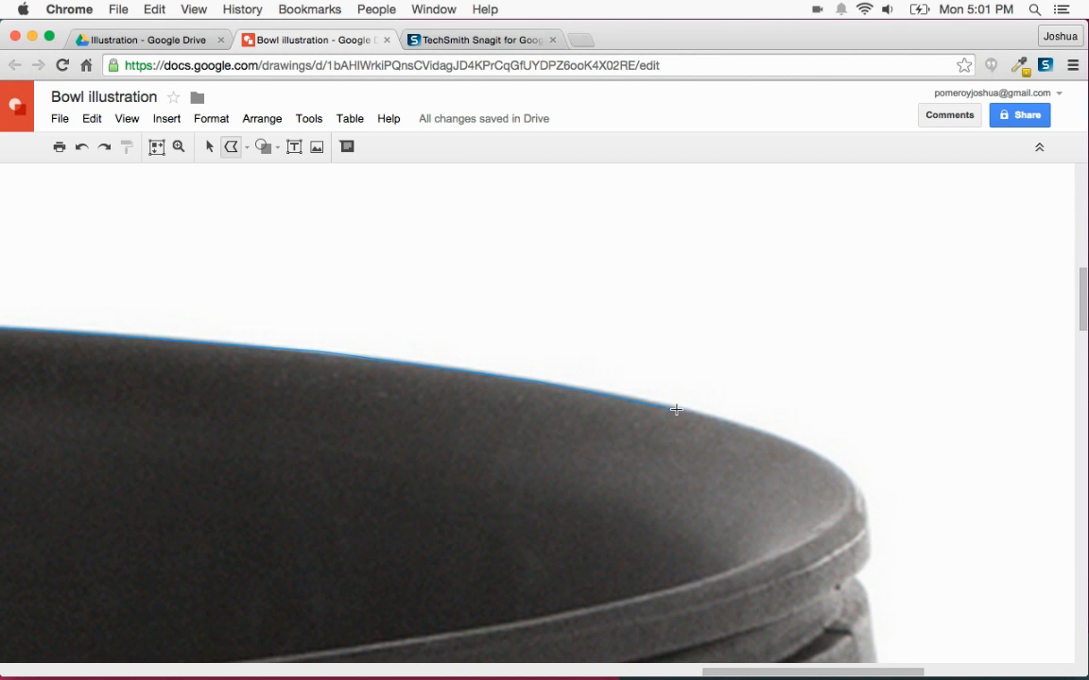
pyautogui.click(795, 440)
pyautogui.scroll(-3, 861, 453)
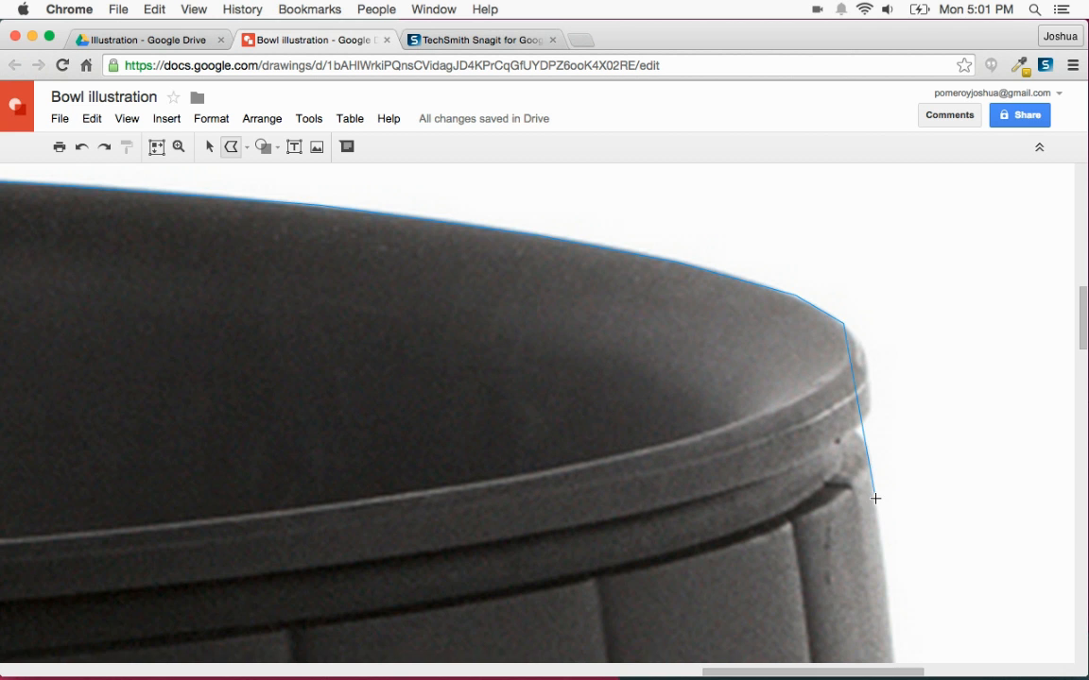
pyautogui.click(868, 373)
pyautogui.click(870, 410)
# Step: Trace down the bowl's right side from the notch past its widest part
pyautogui.scroll(-9, 870, 473)
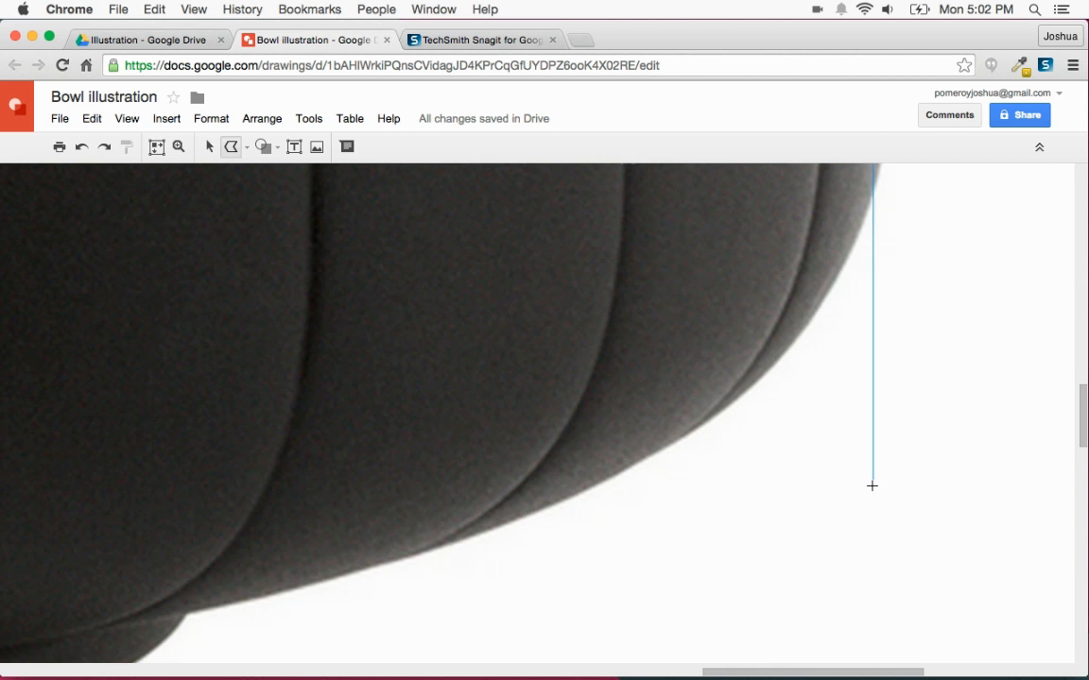
pyautogui.scroll(2, 887, 309)
pyautogui.scroll(6, 887, 309)
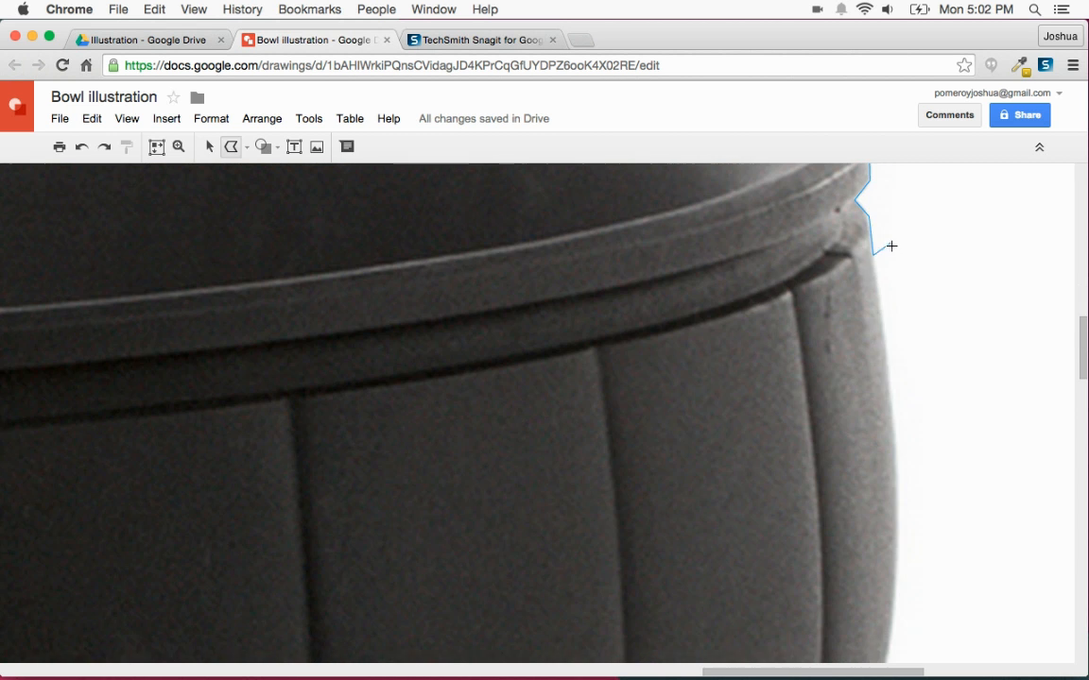
pyautogui.scroll(-1, 884, 340)
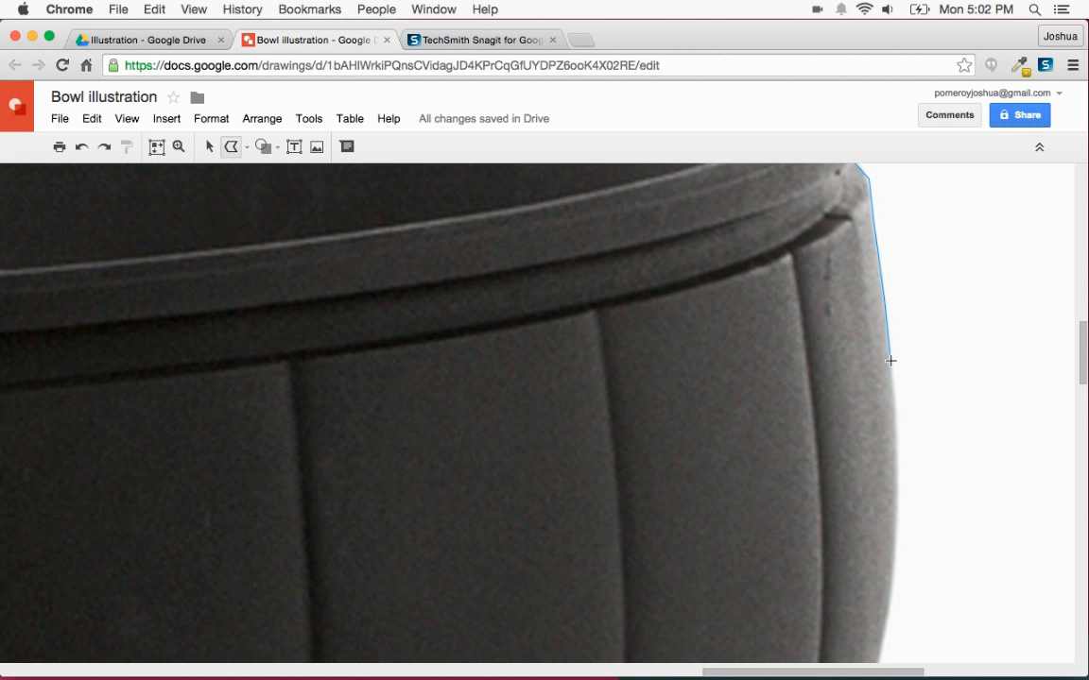
pyautogui.scroll(-4, 891, 367)
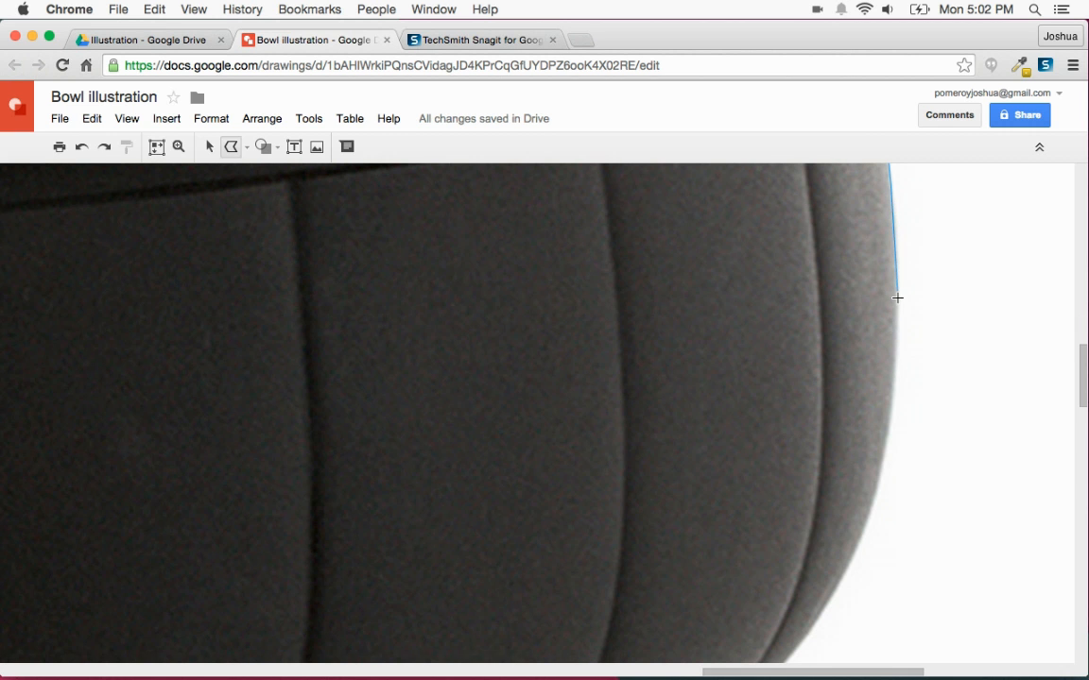
pyautogui.scroll(-4, 894, 397)
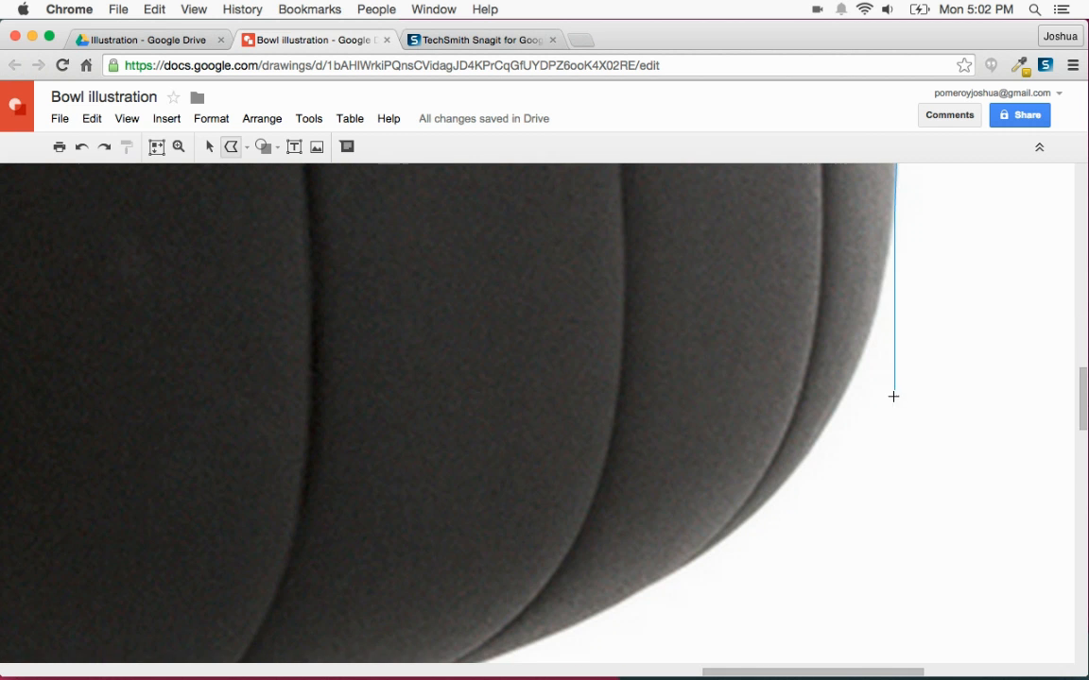
# Step: Follow the bowl's lower-right curve and its underside to where it meets the collar
pyautogui.click(880, 295)
pyautogui.click(853, 373)
pyautogui.click(827, 422)
pyautogui.click(798, 467)
pyautogui.click(756, 509)
pyautogui.scroll(-6, 703, 553)
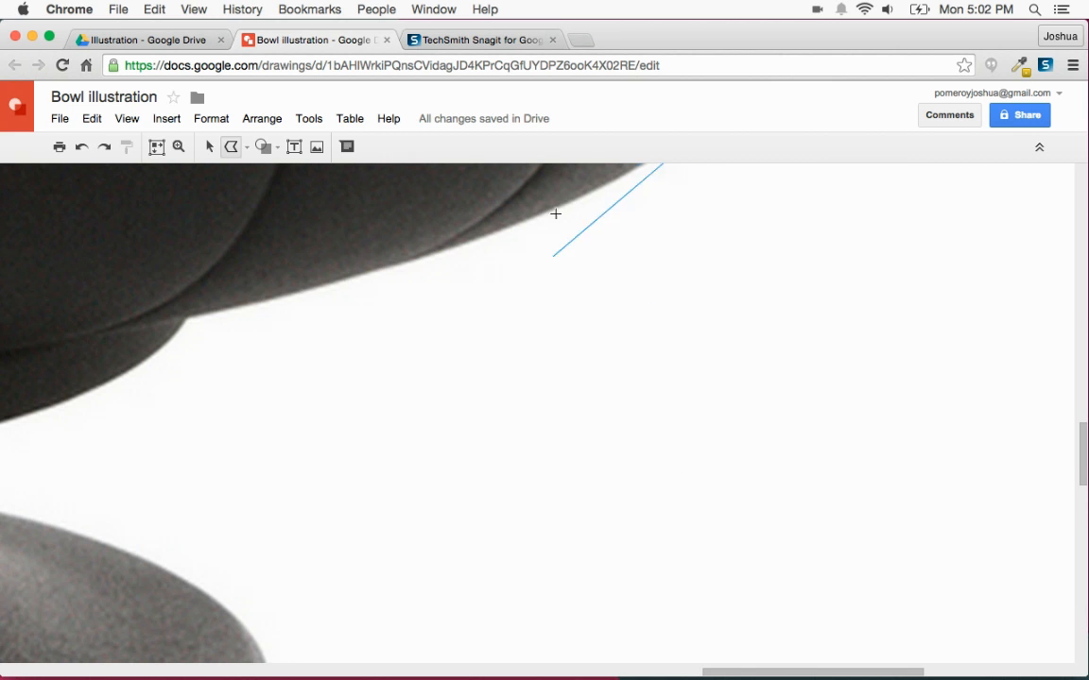
pyautogui.scroll(2, 557, 256)
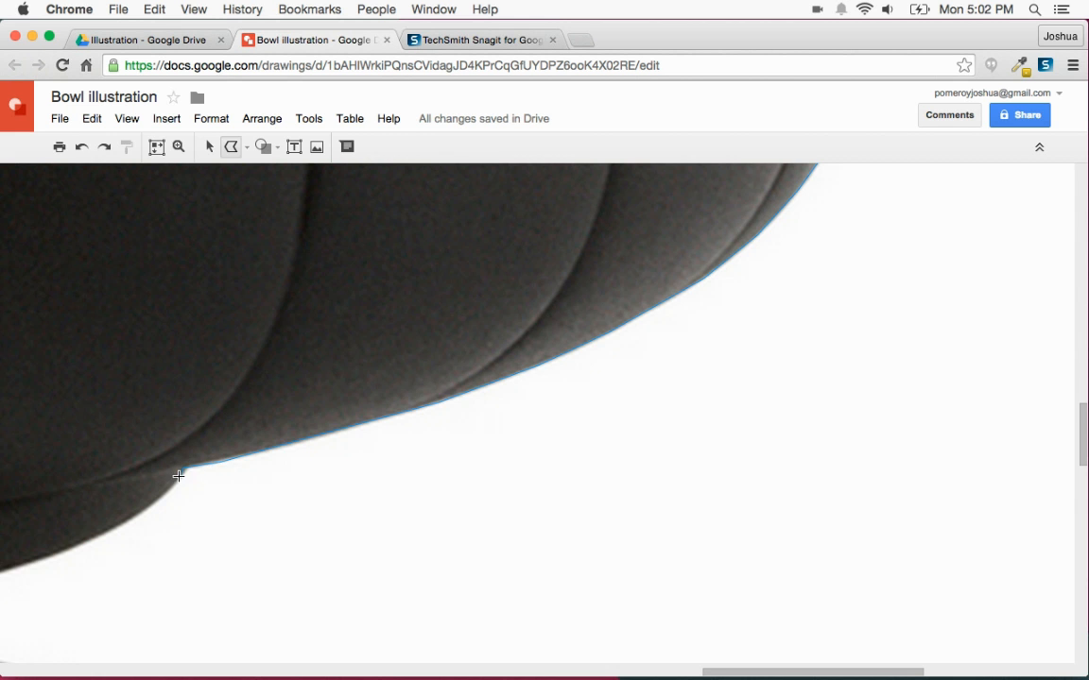
# Step: Trace the collar's right edge inward to the stem and start down the stem's right side
pyautogui.scroll(1, 183, 477)
pyautogui.hscroll(-4, 199, 488)
pyautogui.scroll(-1, 624, 457)
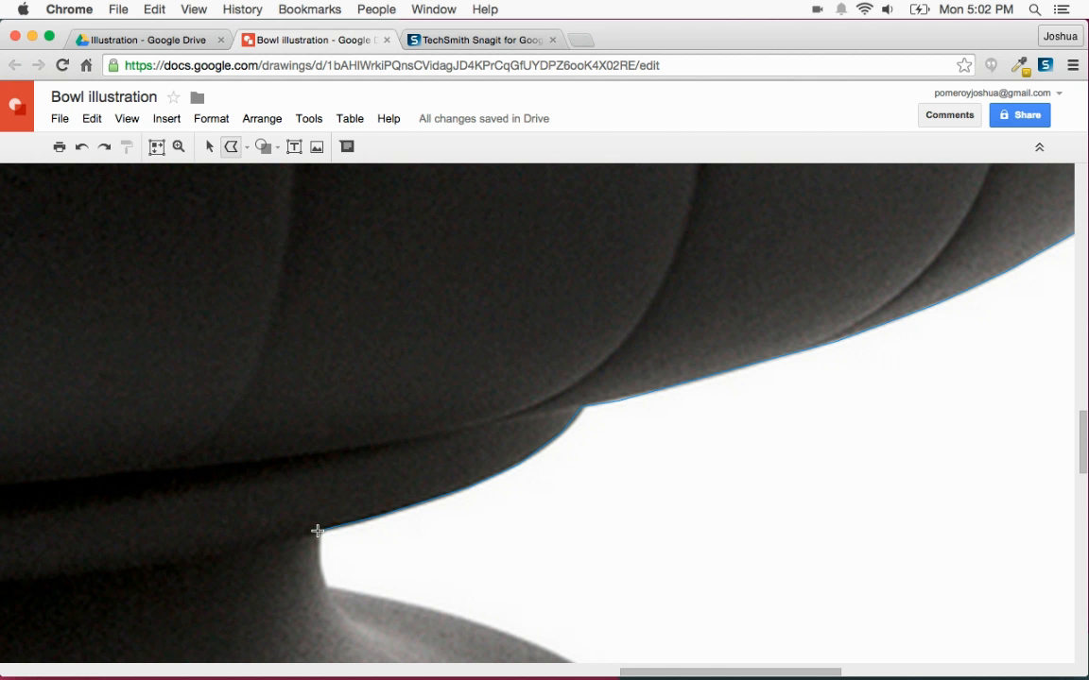
pyautogui.scroll(-5, 322, 425)
pyautogui.scroll(2, 328, 241)
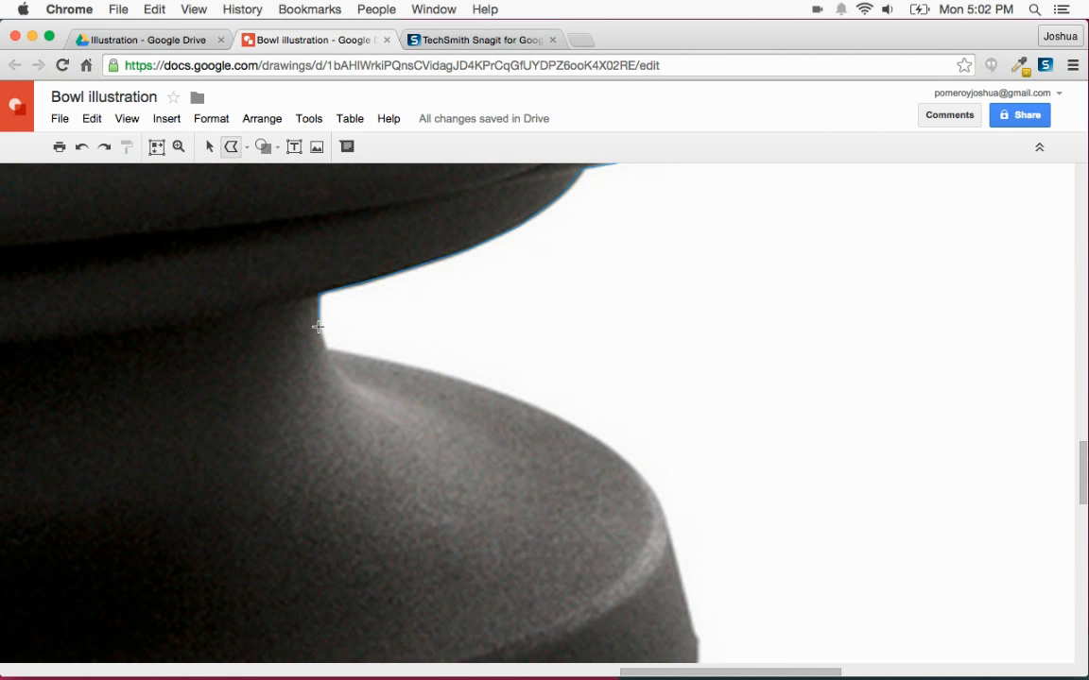
# Step: Trace the foot's upper edge outward from the stem and down to its rightmost point
pyautogui.click(395, 363)
pyautogui.click(649, 483)
pyautogui.scroll(-1, 650, 482)
pyautogui.click(664, 474)
pyautogui.scroll(-1, 664, 473)
pyautogui.scroll(-4, 676, 483)
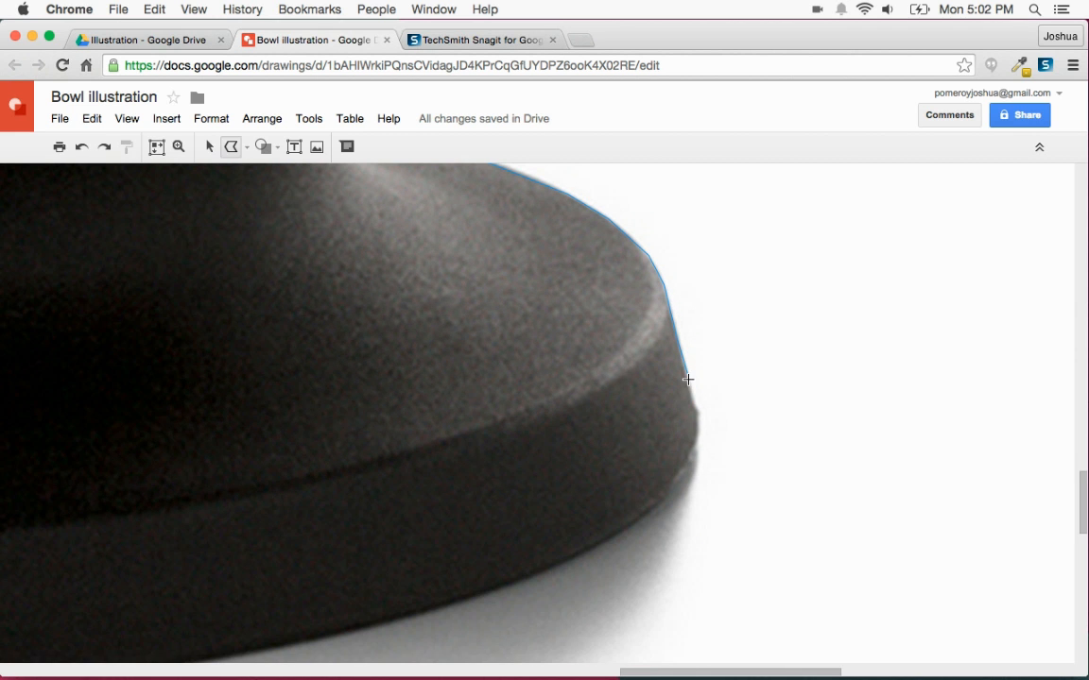
pyautogui.click(700, 427)
# Step: Trace around the foot's lower-right corner and onto its bottom edge
pyautogui.scroll(-1, 665, 488)
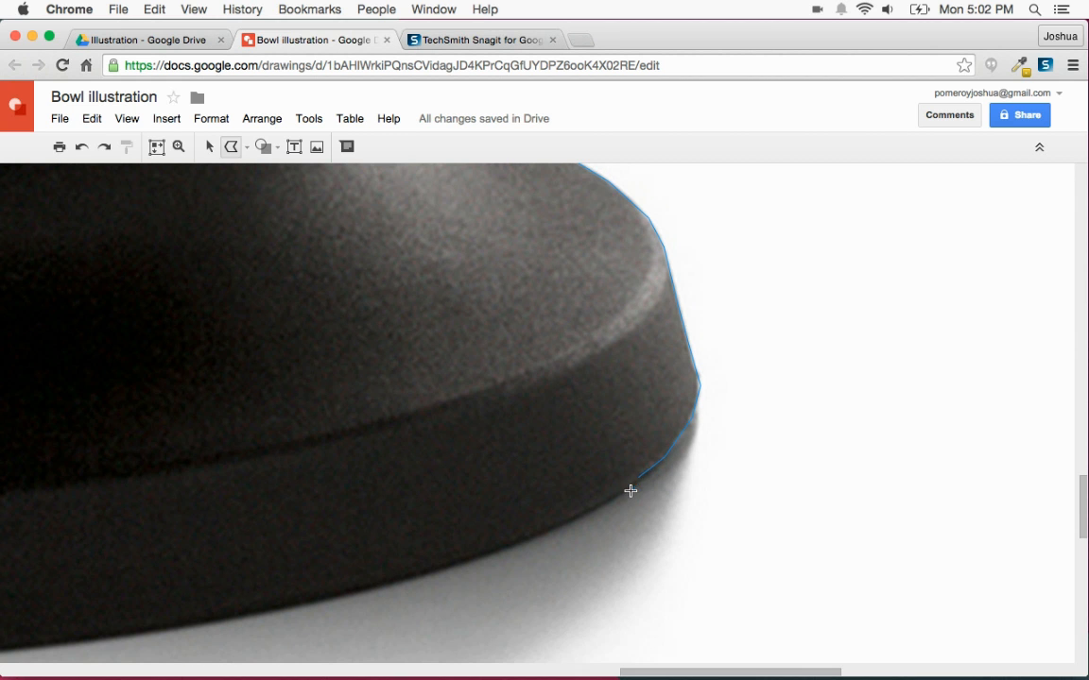
pyautogui.scroll(-1, 630, 489)
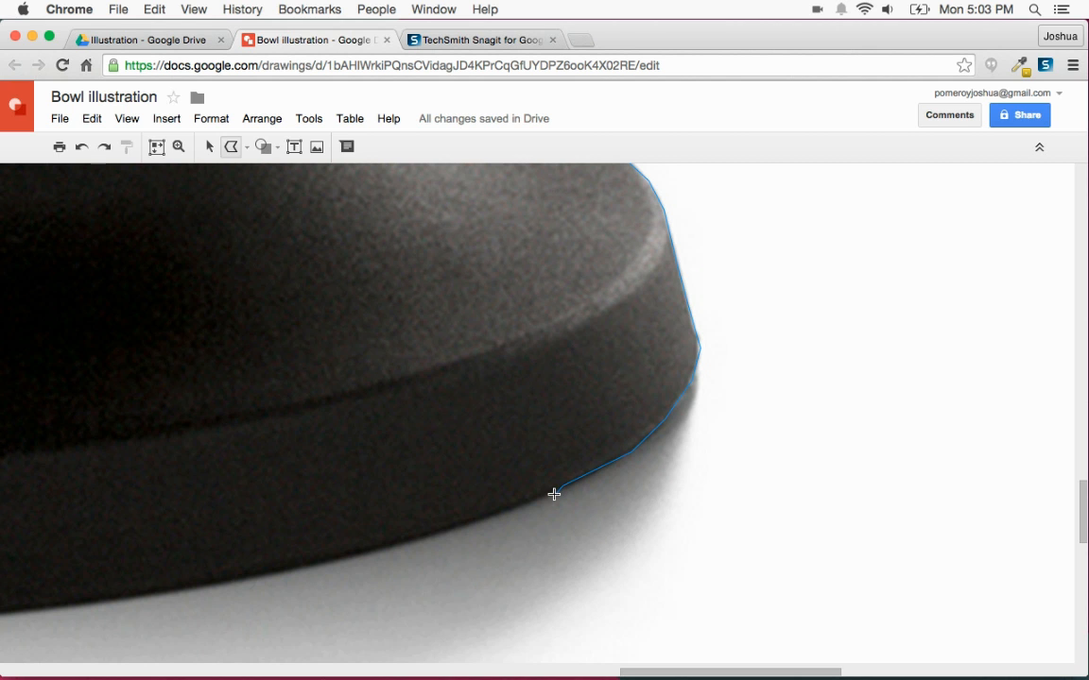
pyautogui.hscroll(-5, 553, 495)
pyautogui.scroll(-1, 559, 517)
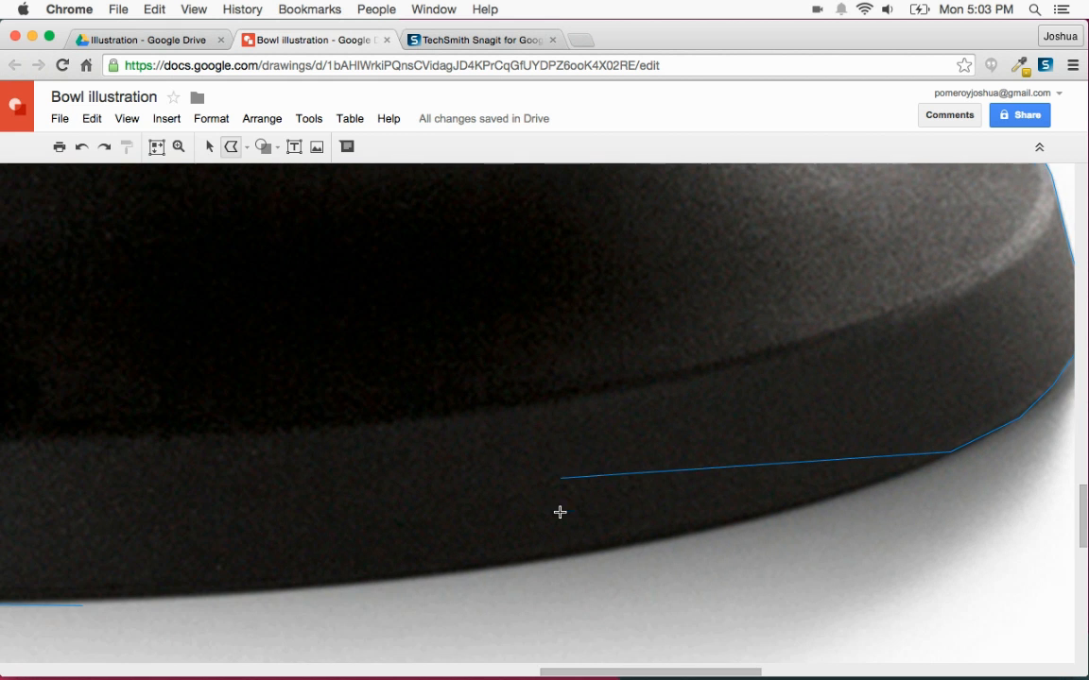
pyautogui.scroll(-5, 583, 510)
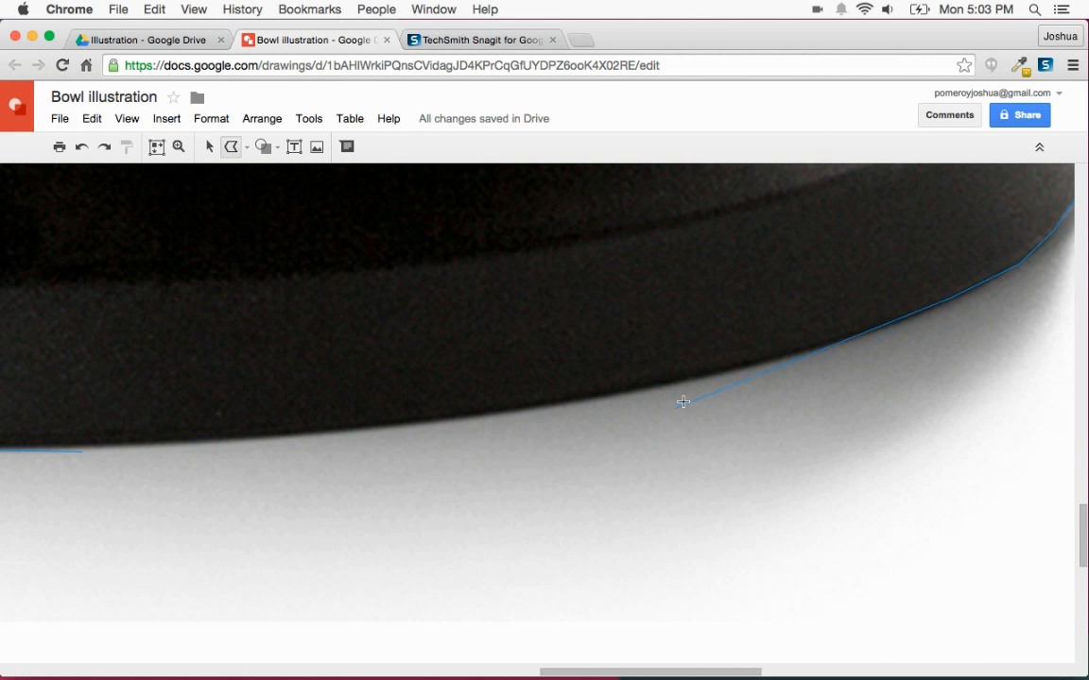
# Step: Follow the foot's bottom edge back to the starting point to close the bowl outline, and switch to the Select tool
pyautogui.click(834, 339)
pyautogui.click(701, 375)
pyautogui.click(490, 412)
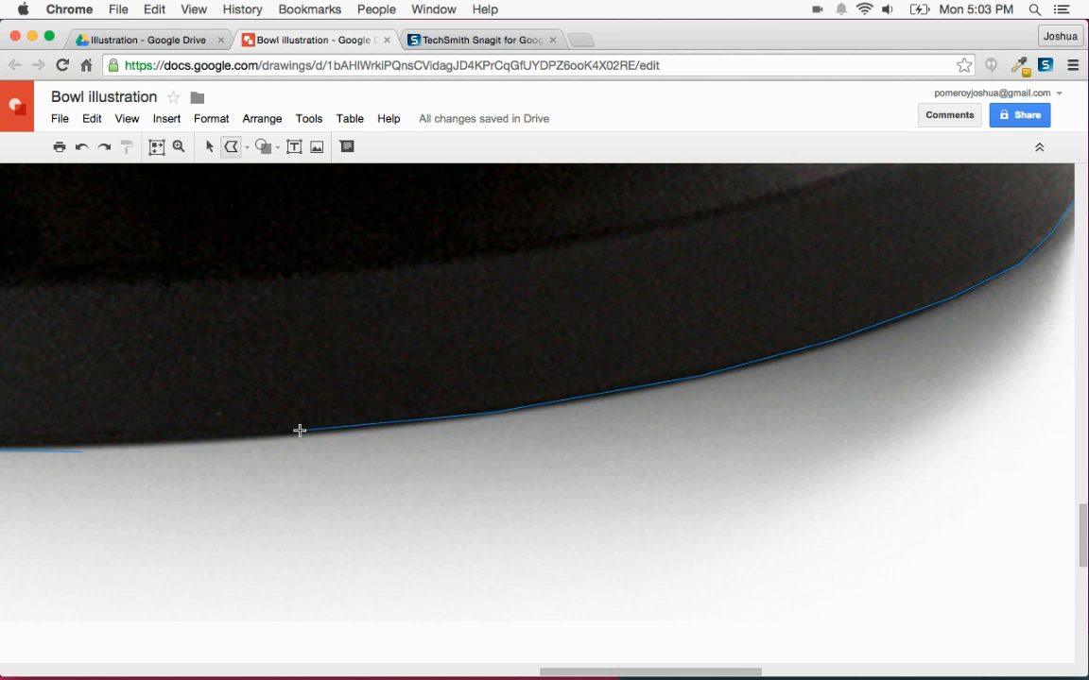
pyautogui.hscroll(-3, 300, 431)
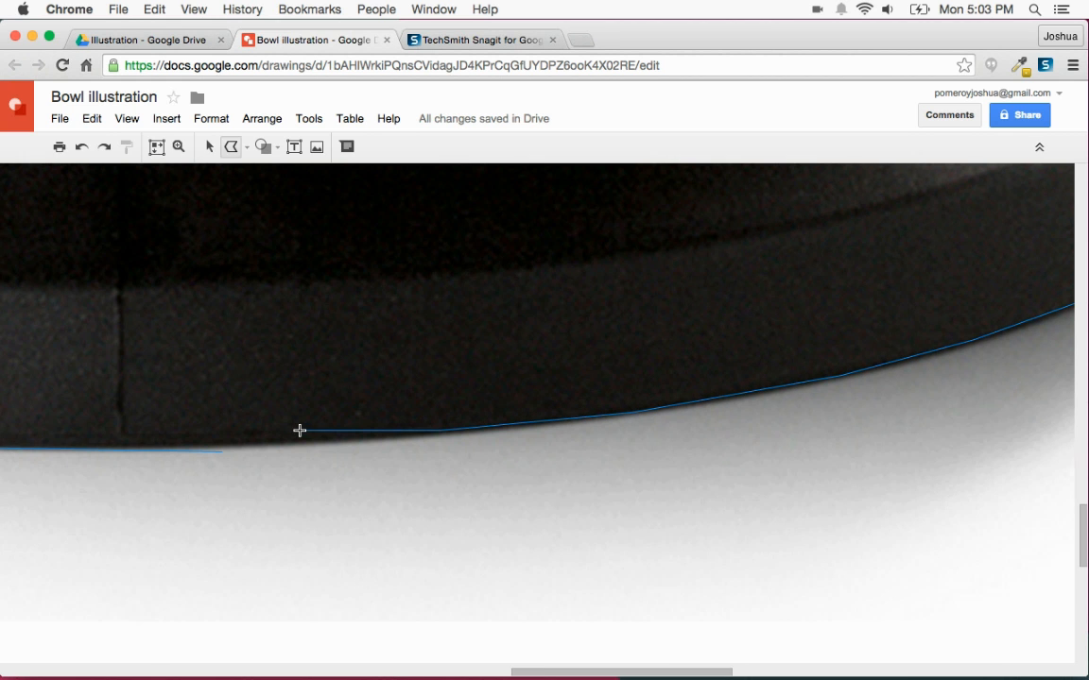
pyautogui.click(218, 446)
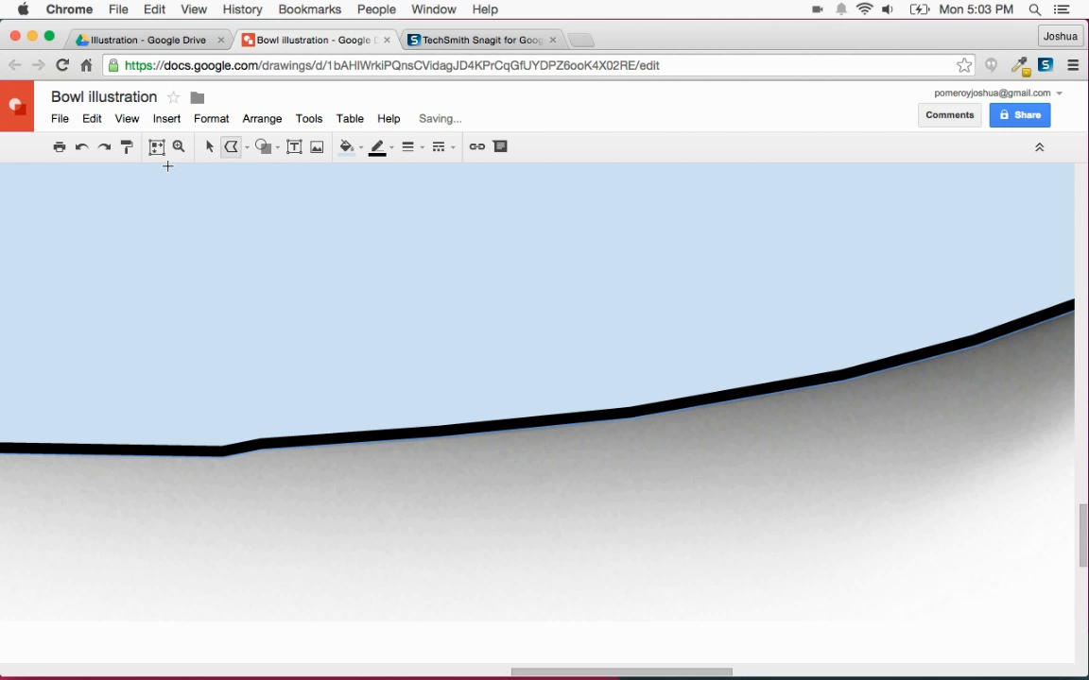
pyautogui.click(208, 146)
pyautogui.hscroll(-3, 466, 376)
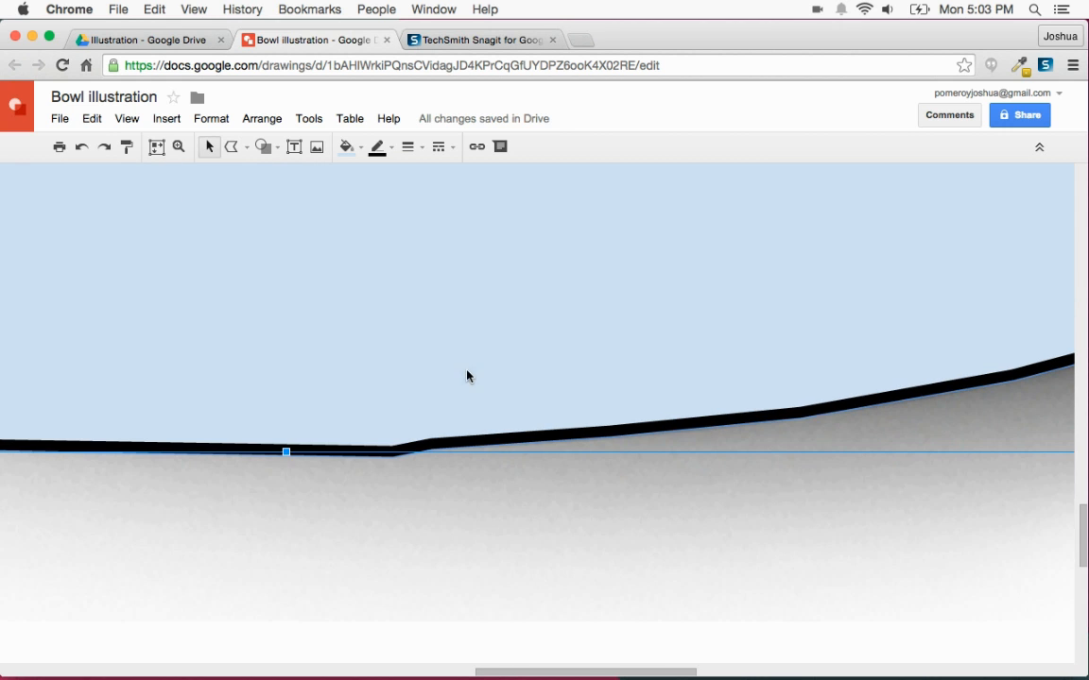
# Step: Smooth the kink in the foot's bottom edge by repositioning the two closing points of the bowl outline, and finish point editing
pyautogui.doubleClick(427, 442)
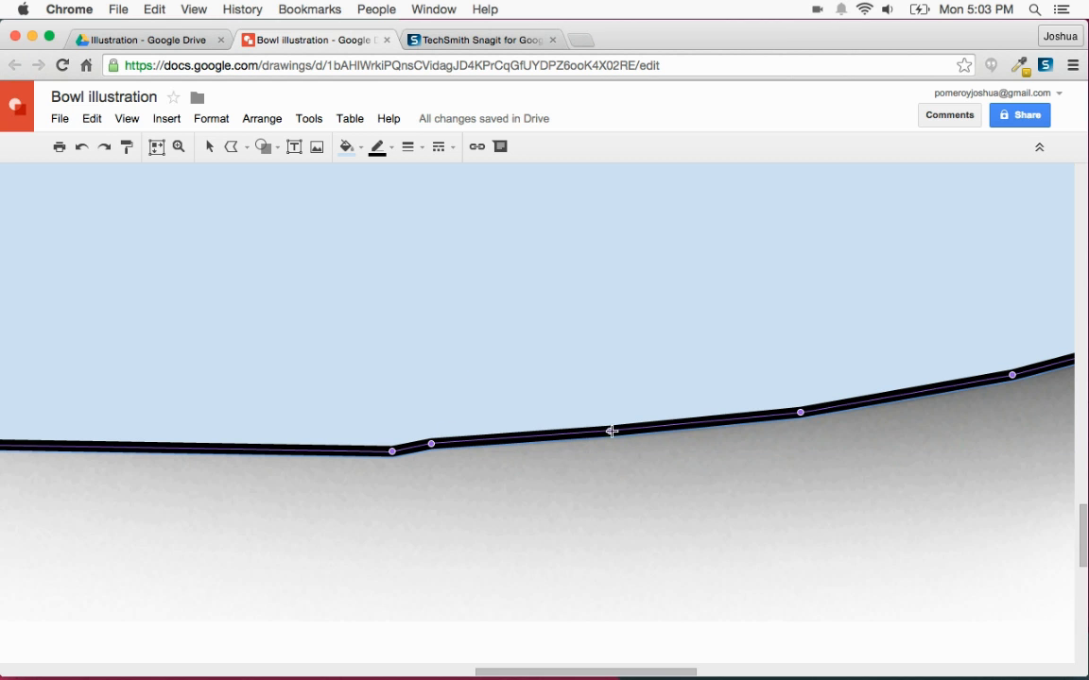
pyautogui.moveTo(433, 444); pyautogui.dragTo(445, 452)
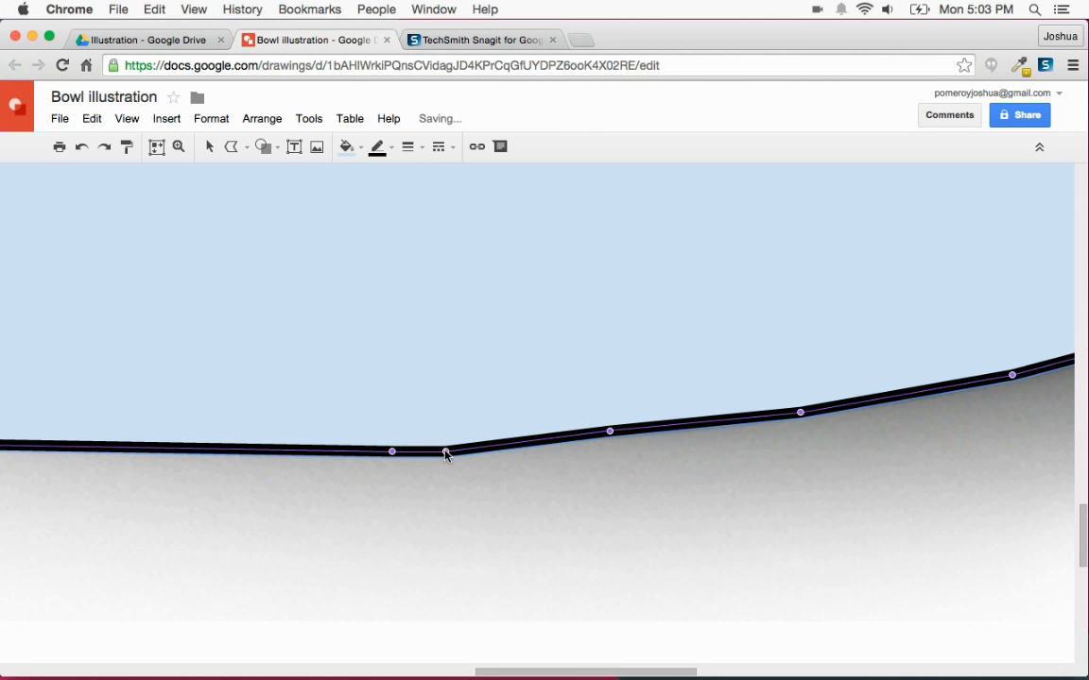
pyautogui.moveTo(362, 450); pyautogui.dragTo(346, 453)
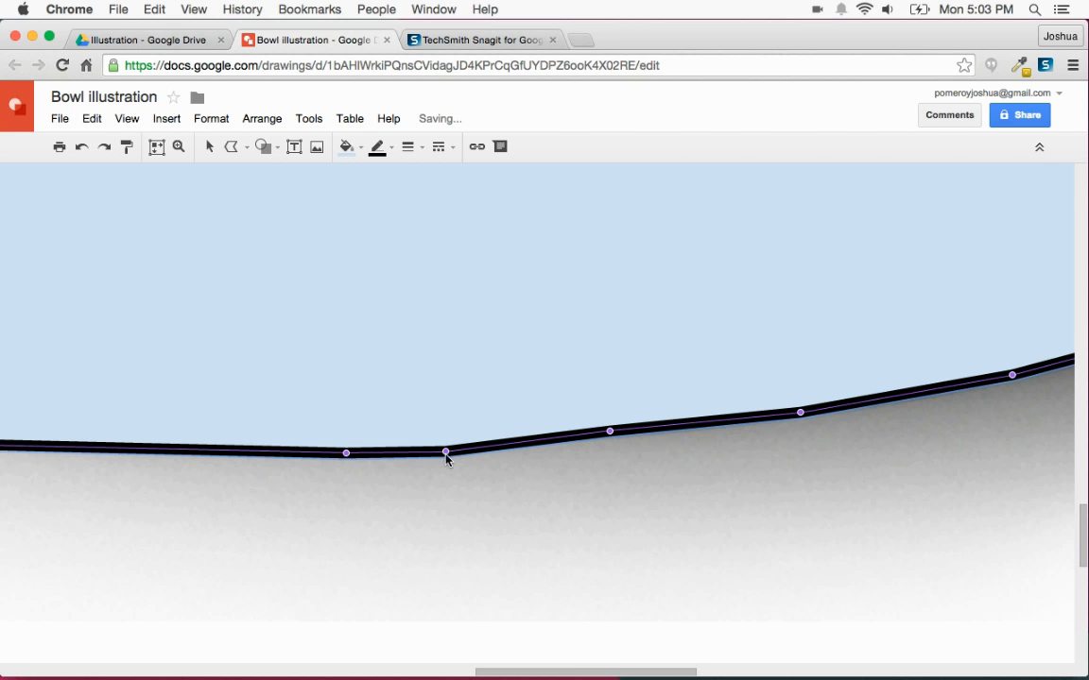
pyautogui.hscroll(-5, 498, 472)
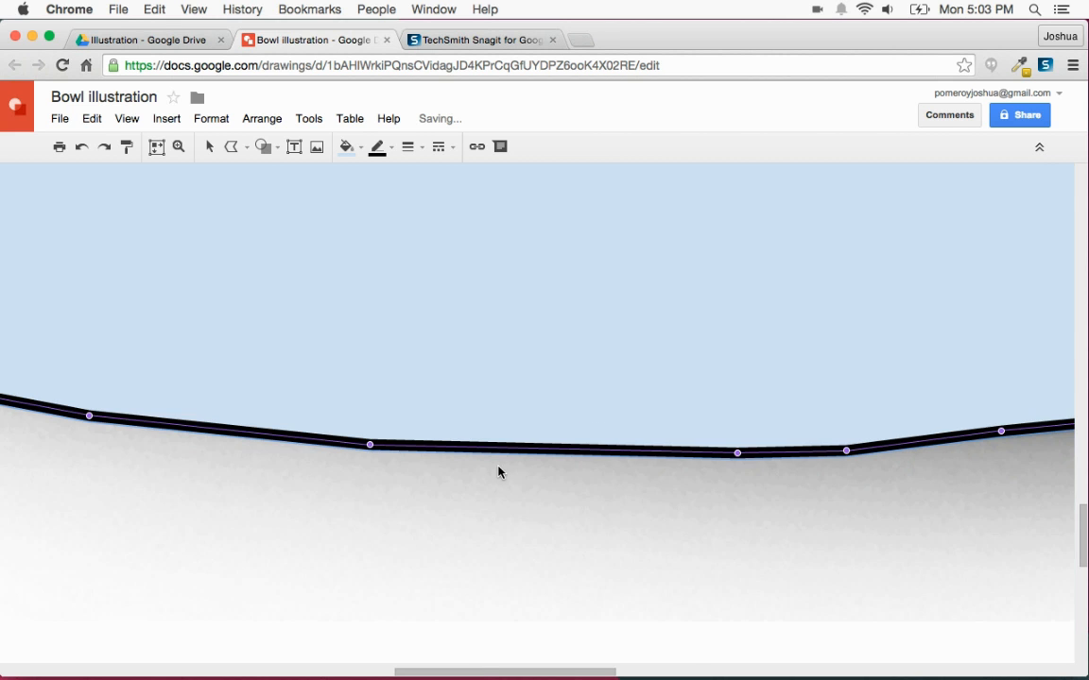
pyautogui.moveTo(737, 454); pyautogui.dragTo(671, 456)
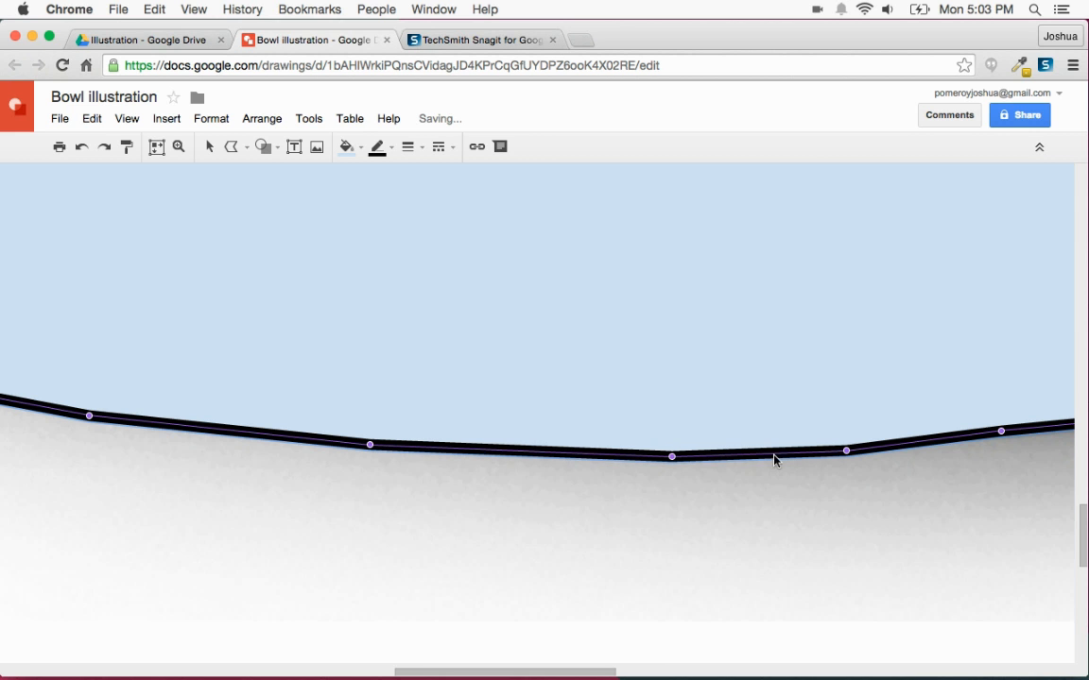
pyautogui.press('super+alt+minus')
pyautogui.press('super+alt+minus')
pyautogui.press('super+alt+minus')
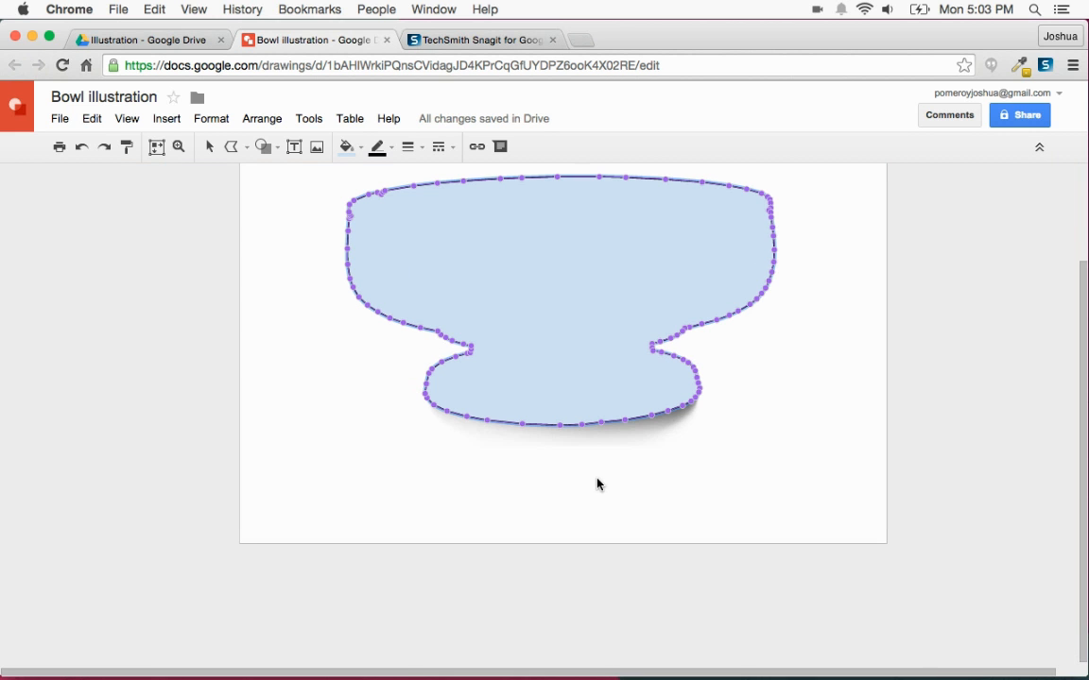
pyautogui.press('Escape')
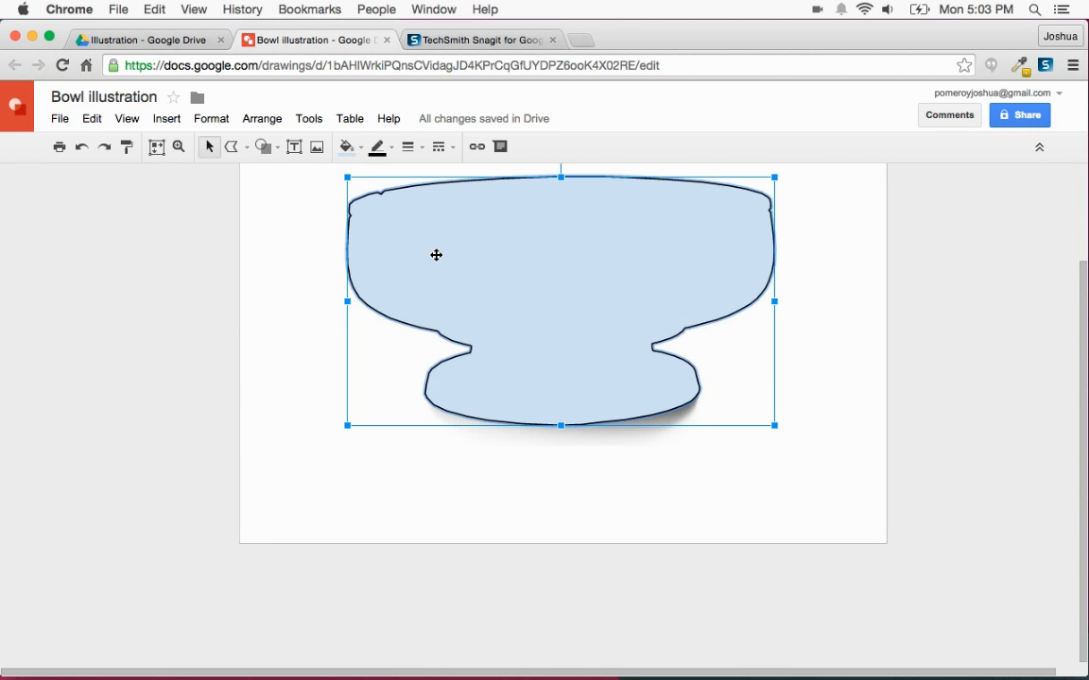
# Step: Make the traced bowl shape's outline transparent and fill the shape with black
pyautogui.click(380, 150)
pyautogui.click(384, 174)
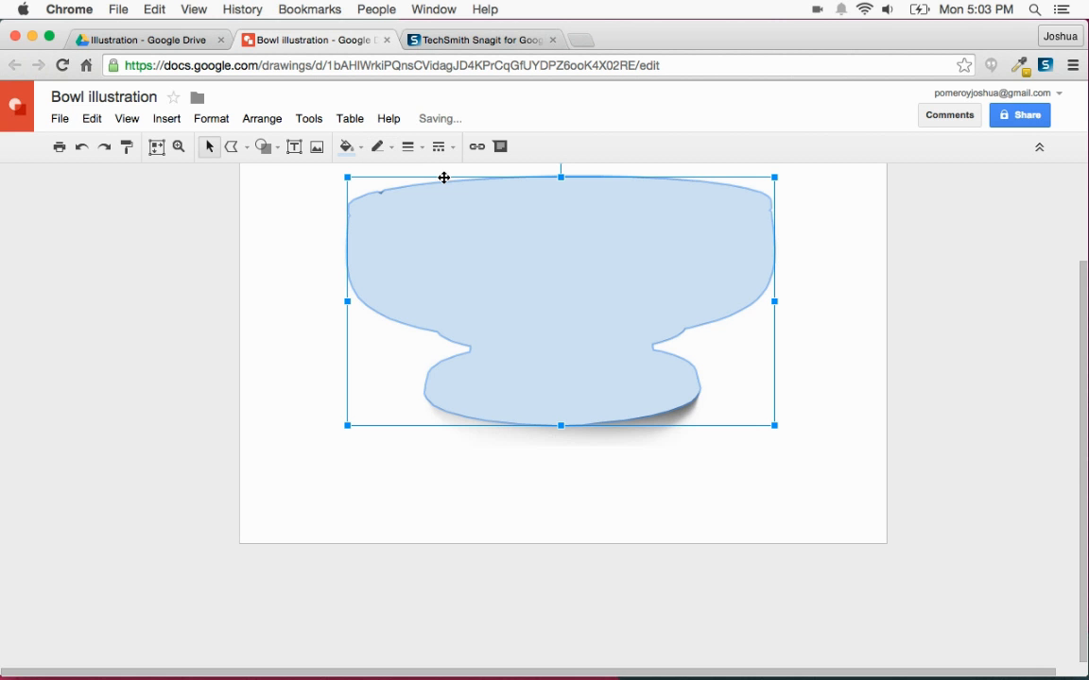
pyautogui.click(352, 156)
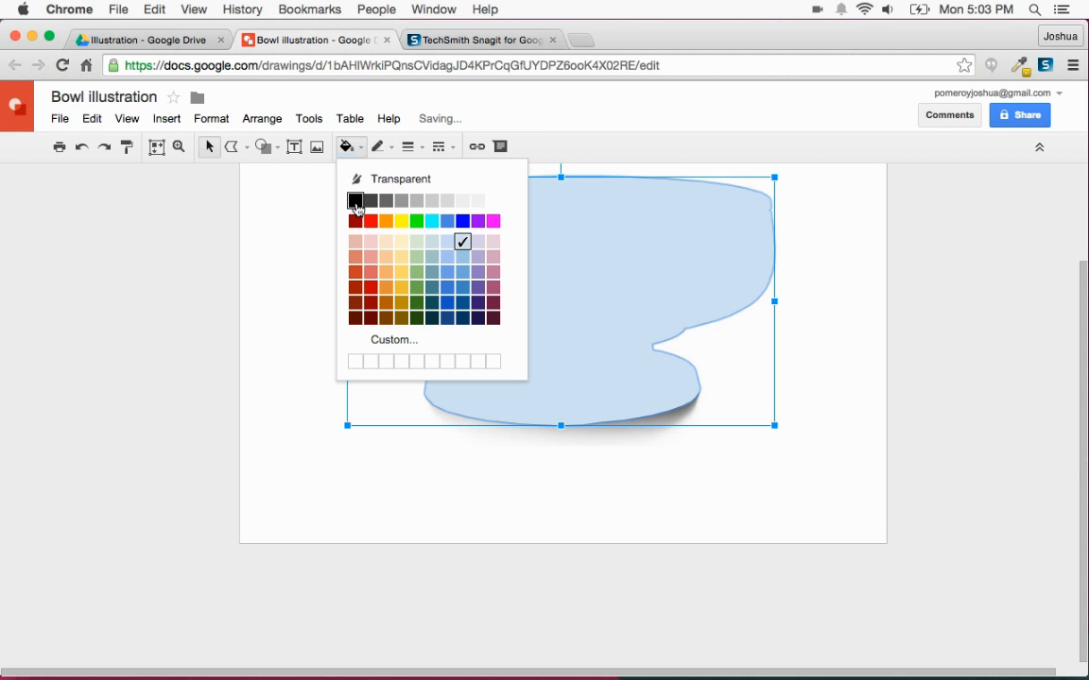
pyautogui.click(355, 201)
# Step: Move the black bowl silhouette horizontally off the reference photo to its left side and deselect it
pyautogui.moveTo(656, 299); pyautogui.dragTo(138, 300)
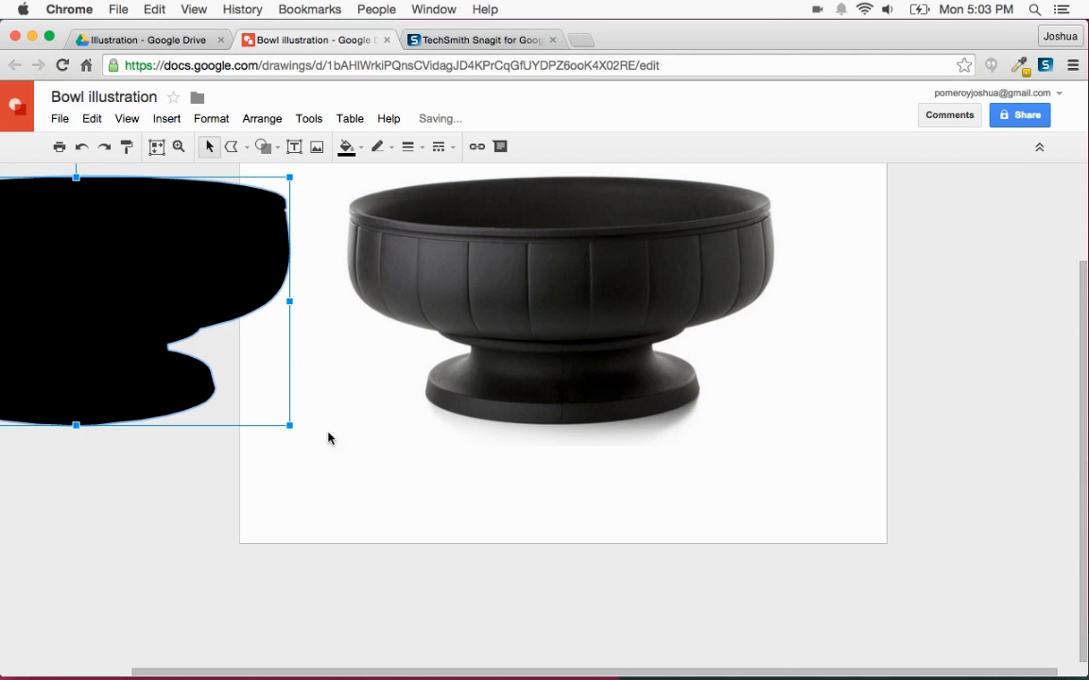
pyautogui.click(414, 581)
pyautogui.hscroll(-4, 450, 535)
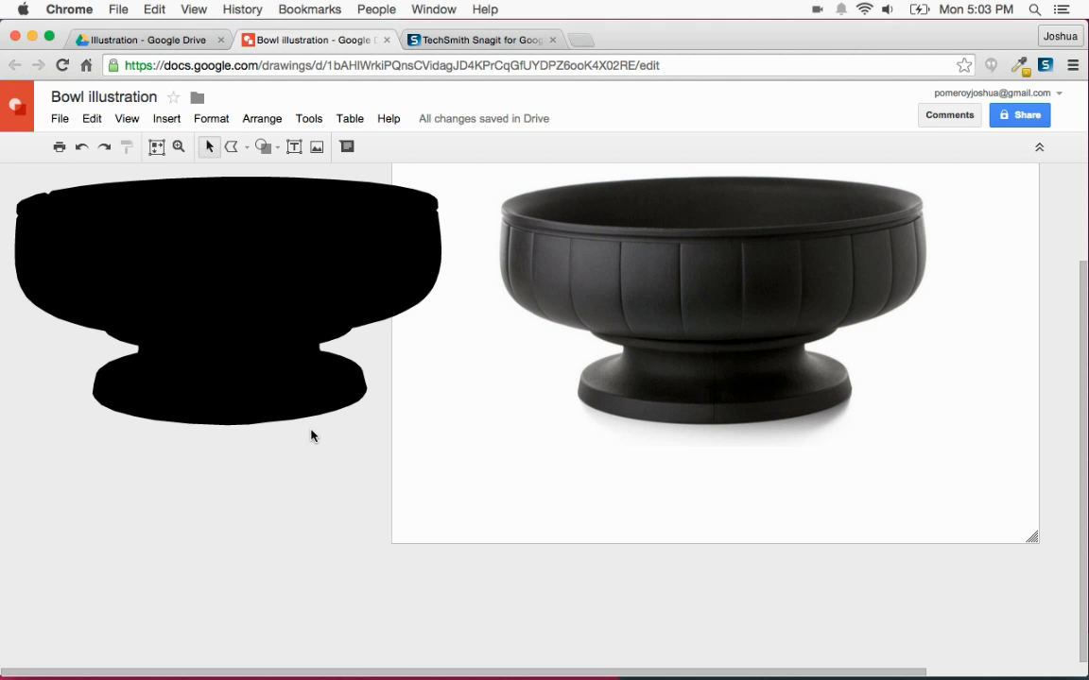
pyautogui.click(178, 147)
pyautogui.moveTo(454, 188); pyautogui.dragTo(375, 341)
pyautogui.scroll(4, 379, 354)
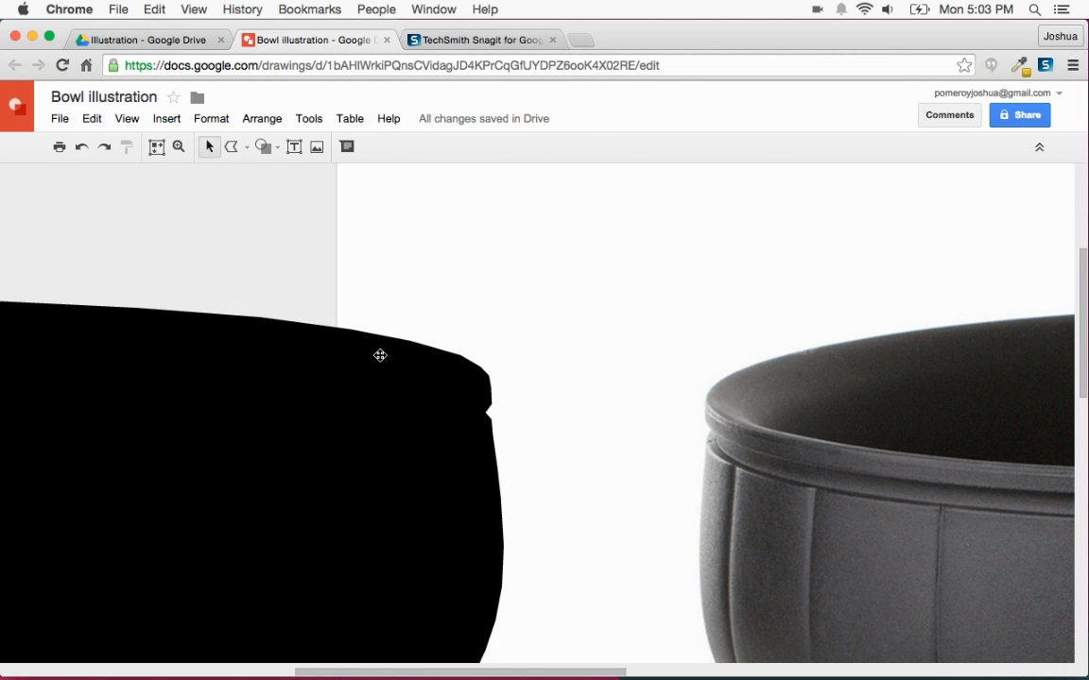
pyautogui.click(157, 146)
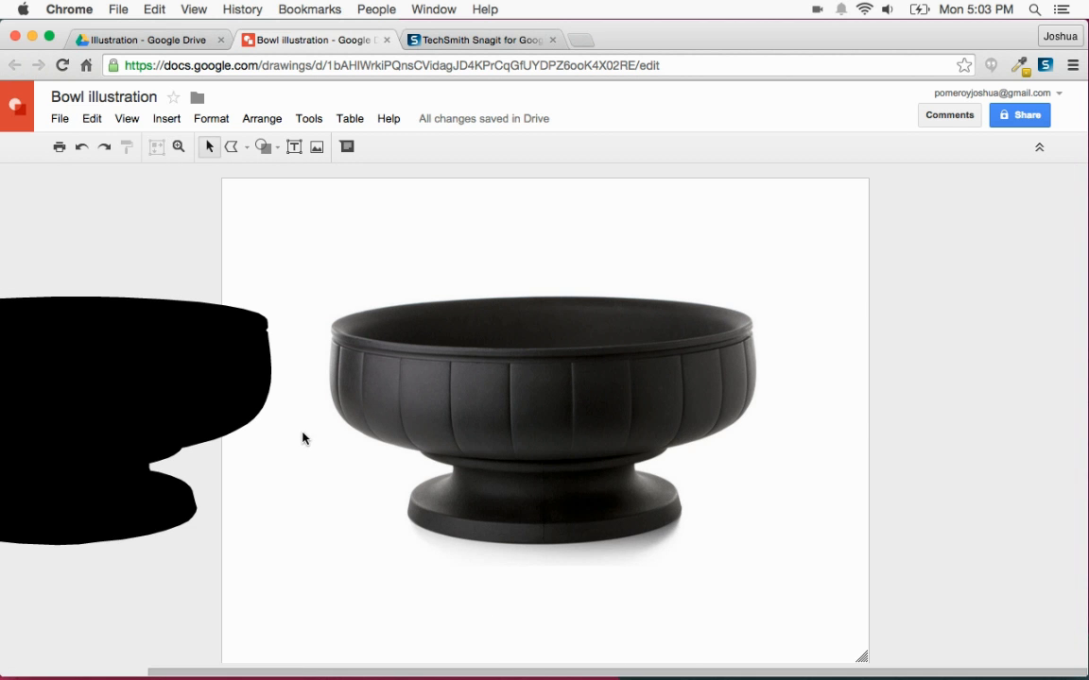
# Step: Shift the black silhouette slightly right, beside the bowl in the photo, and deselect it
pyautogui.hscroll(-3, 301, 437)
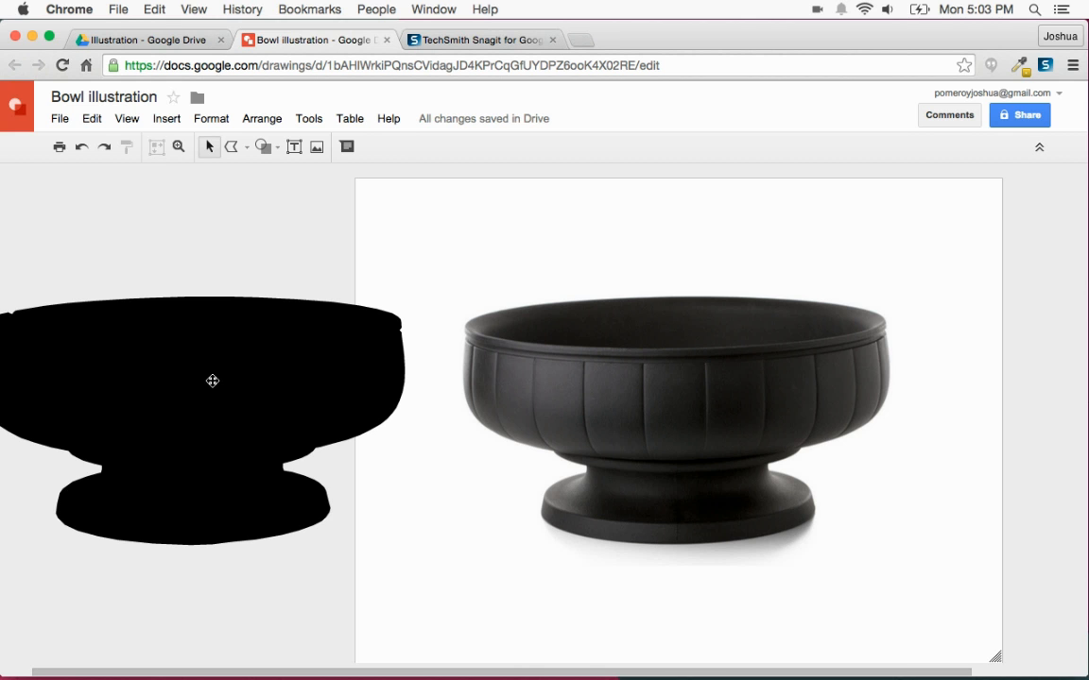
pyautogui.moveTo(221, 377); pyautogui.dragTo(243, 376)
pyautogui.click(246, 265)
pyautogui.click(279, 357)
pyautogui.moveTo(286, 361)
pyautogui.mouseDown()
pyautogui.moveTo(311, 345)
pyautogui.moveTo(288, 338)
pyautogui.mouseUp()
pyautogui.click(260, 270)
pyautogui.click(275, 261)
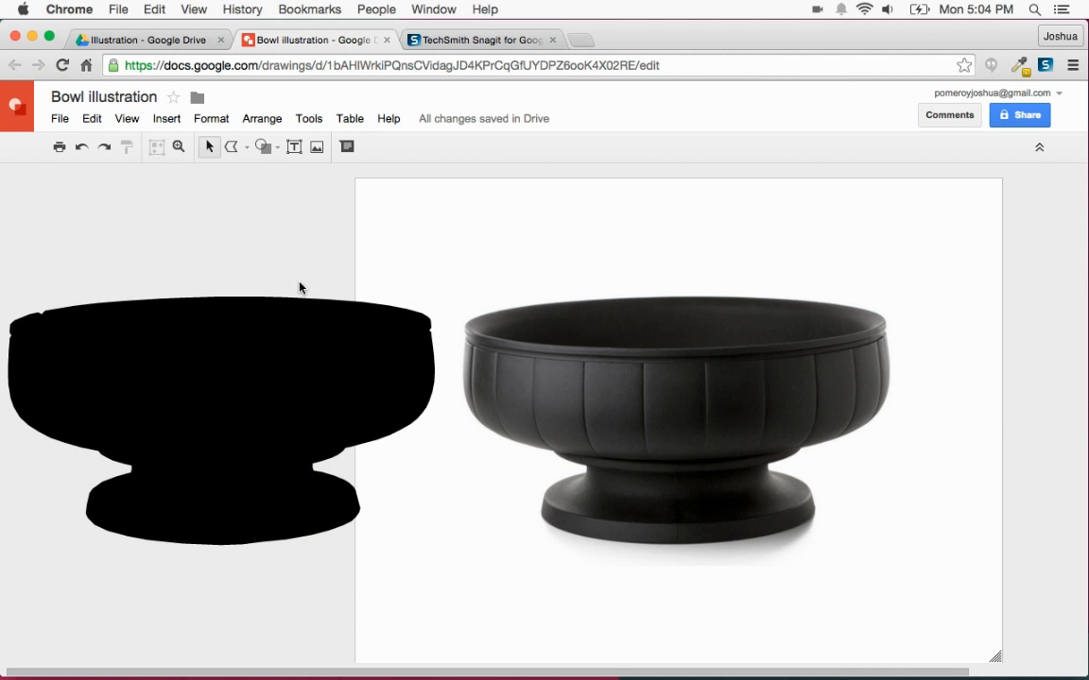
# Step: Examine the reference photo's bowl up close, from the rim and vertical panels down to the foot, for details to trace
pyautogui.click(177, 147)
pyautogui.moveTo(450, 292); pyautogui.dragTo(722, 553)
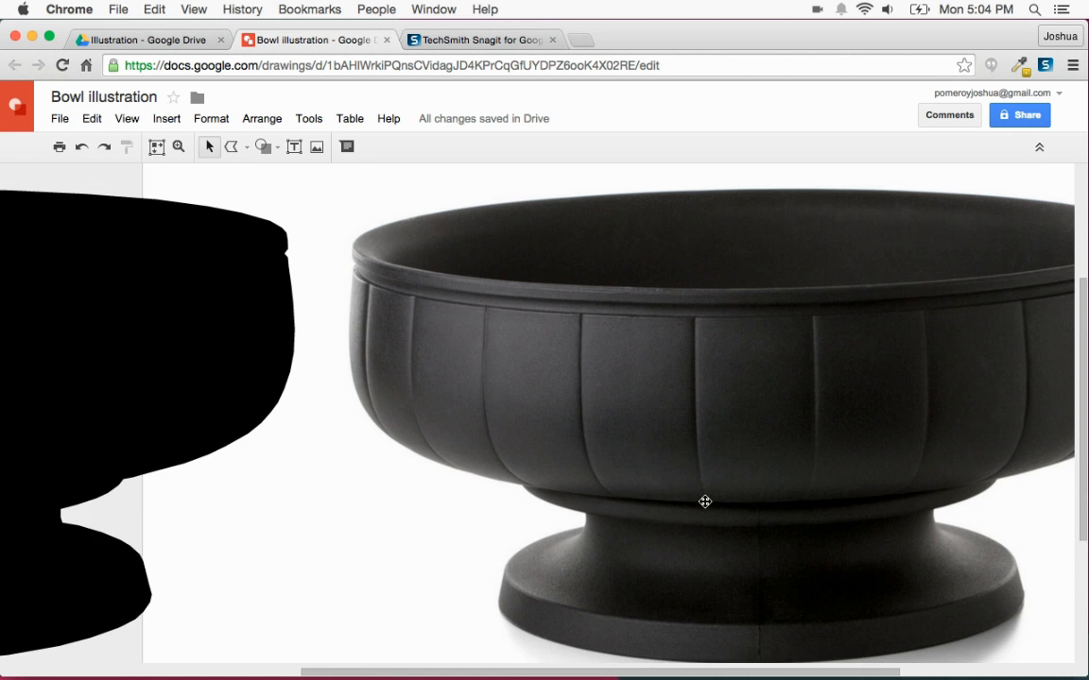
pyautogui.hscroll(4, 378, 359)
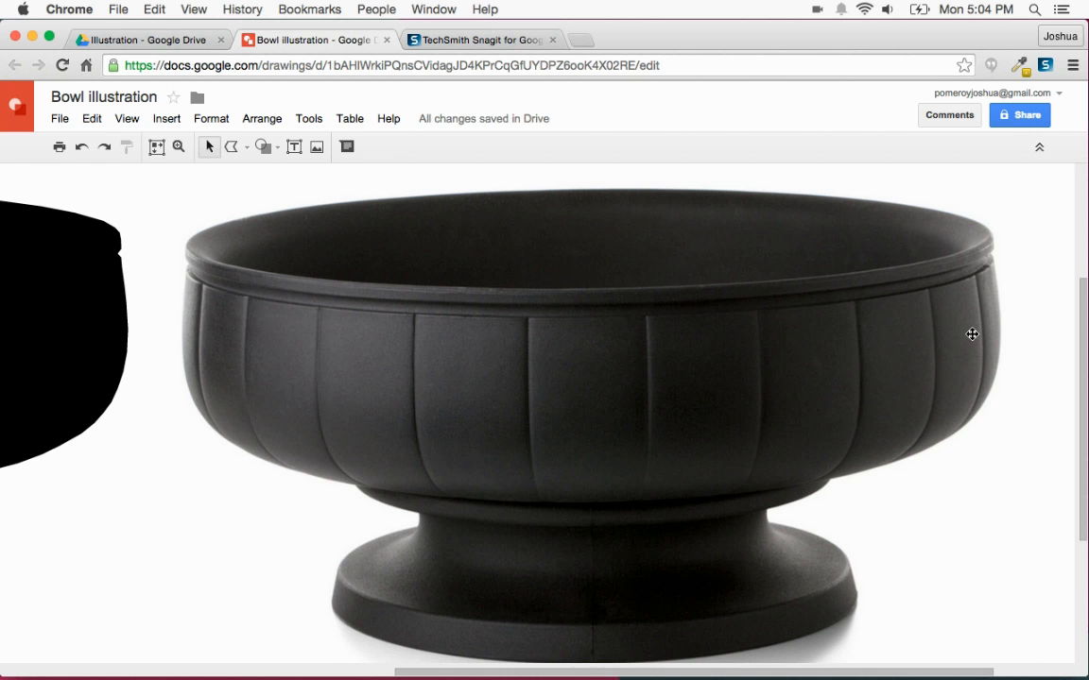
pyautogui.scroll(-3, 971, 355)
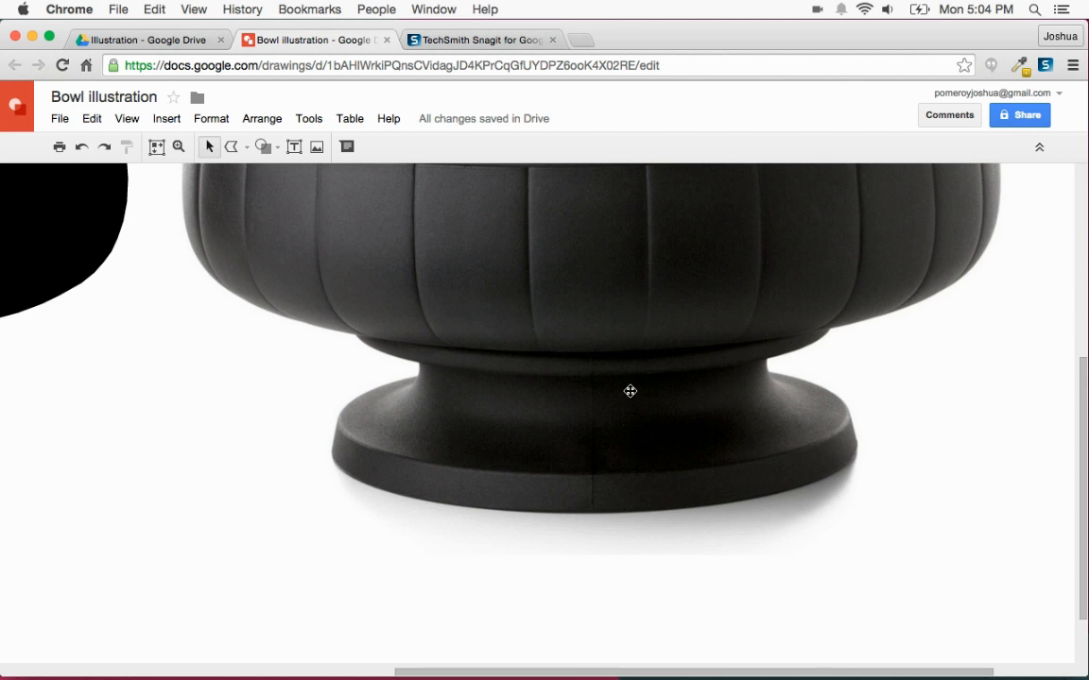
pyautogui.scroll(5, 630, 390)
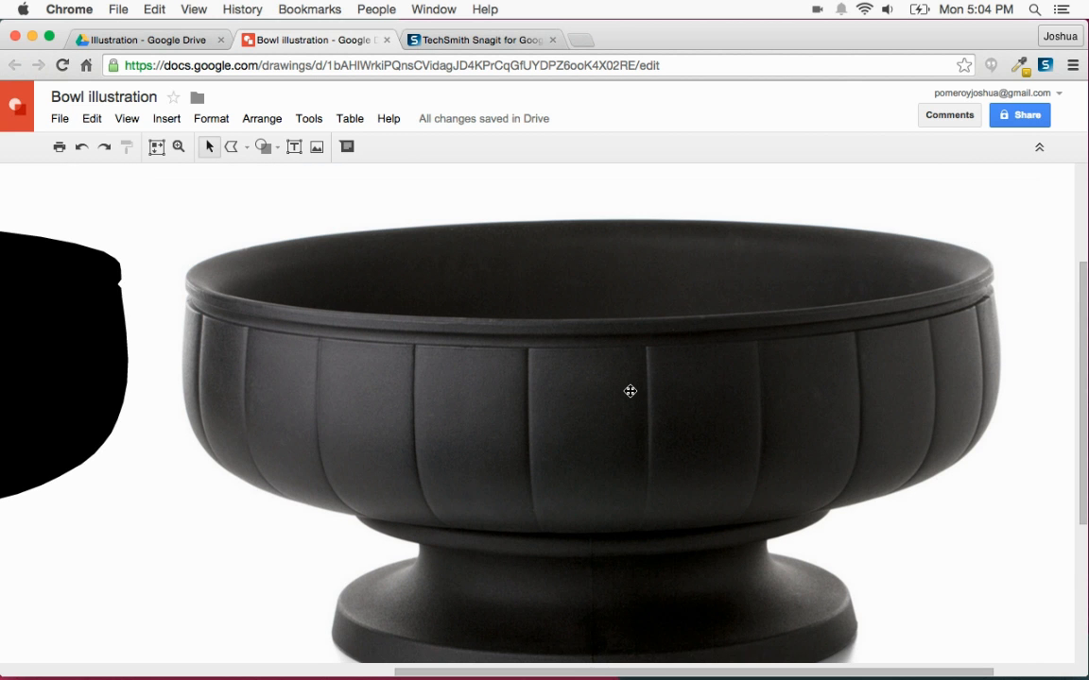
pyautogui.scroll(-2, 630, 390)
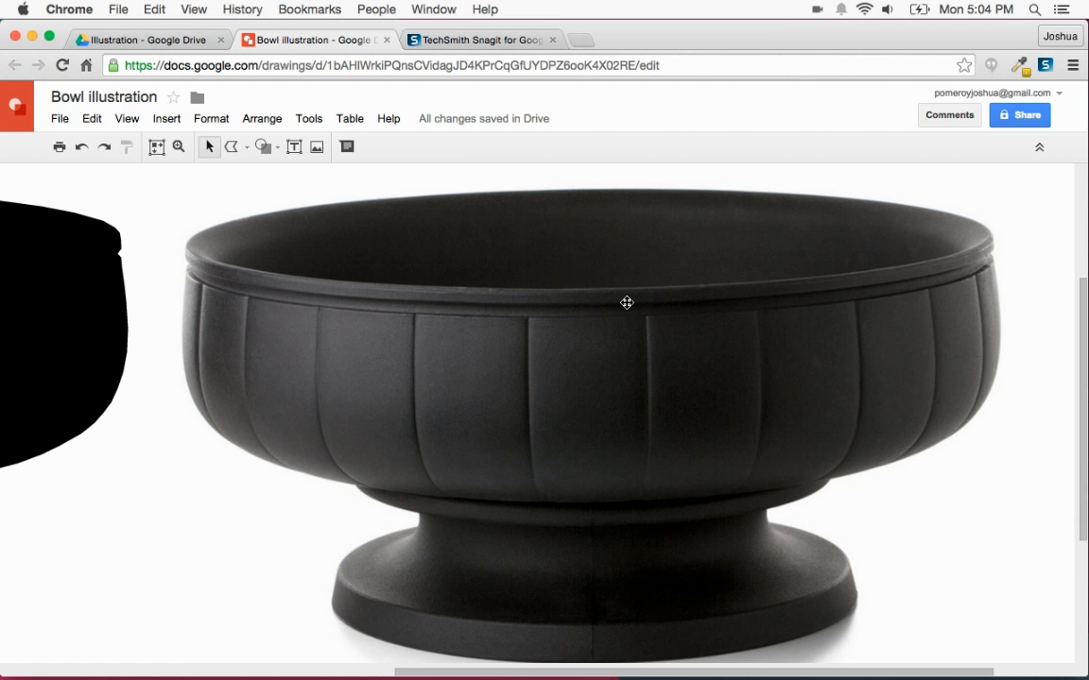
pyautogui.hscroll(-5, 634, 300)
pyautogui.hscroll(-6, 634, 300)
pyautogui.hscroll(4, 634, 299)
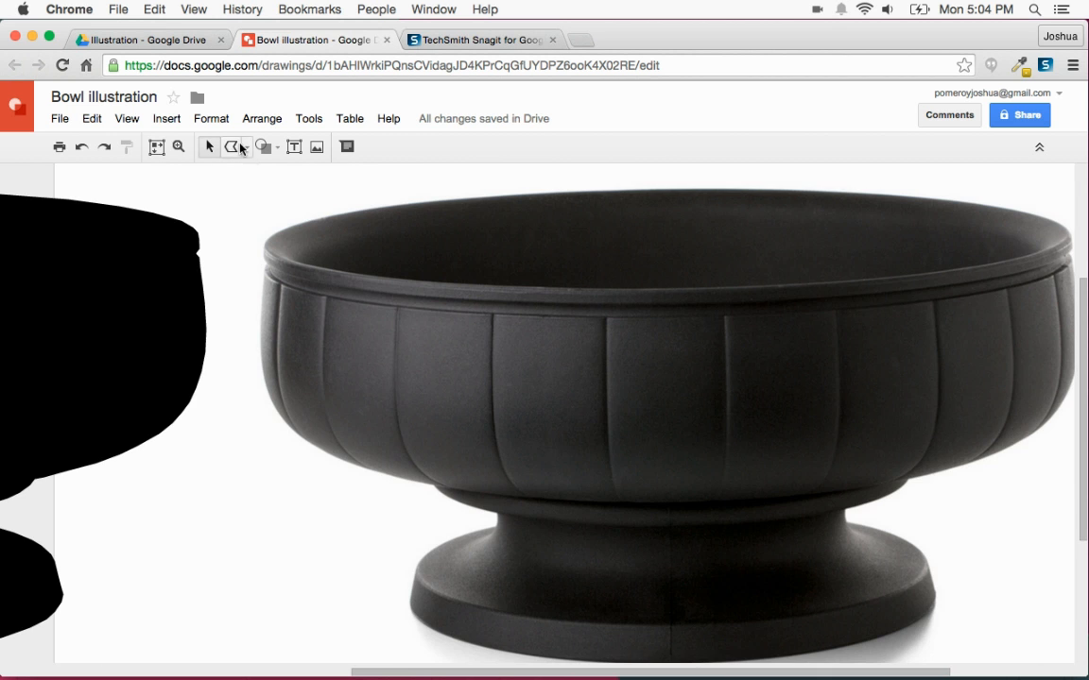
# Step: With the Polyline tool, trace the rim band's upper edge in the photo from its left end to its right end
pyautogui.scroll(5, 477, 255)
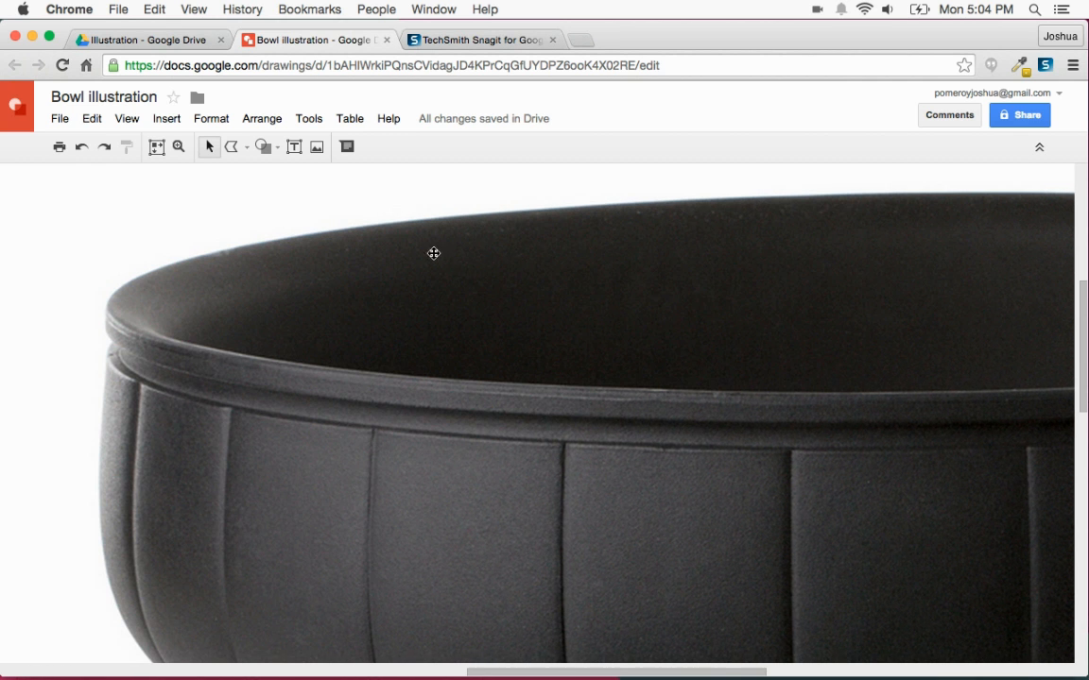
pyautogui.click(231, 147)
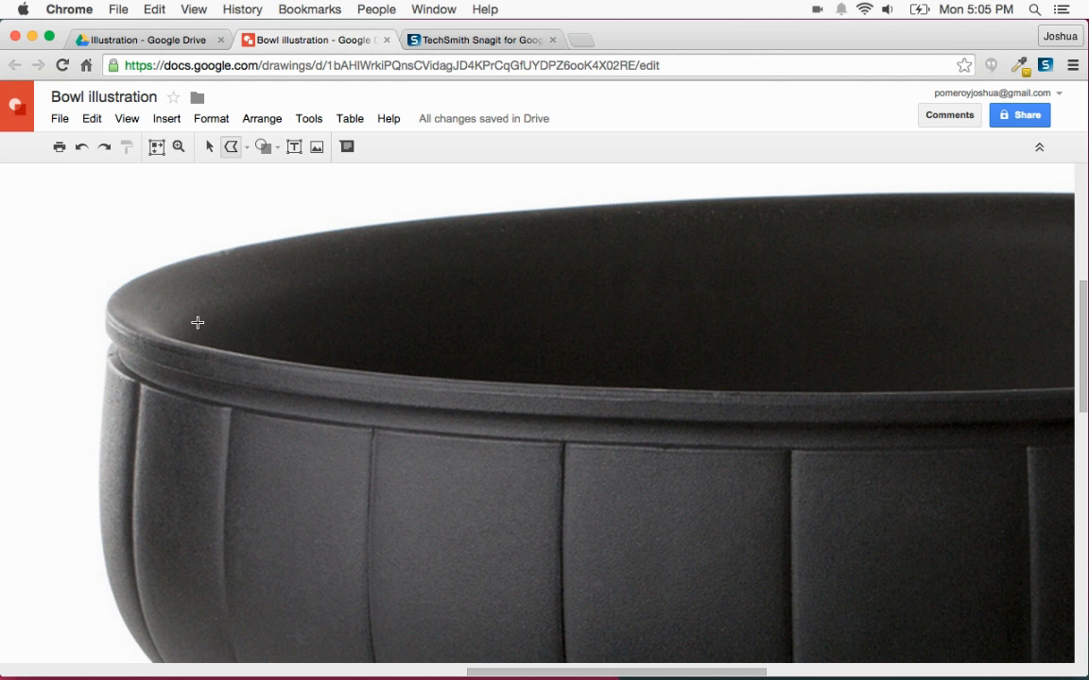
pyautogui.click(150, 329)
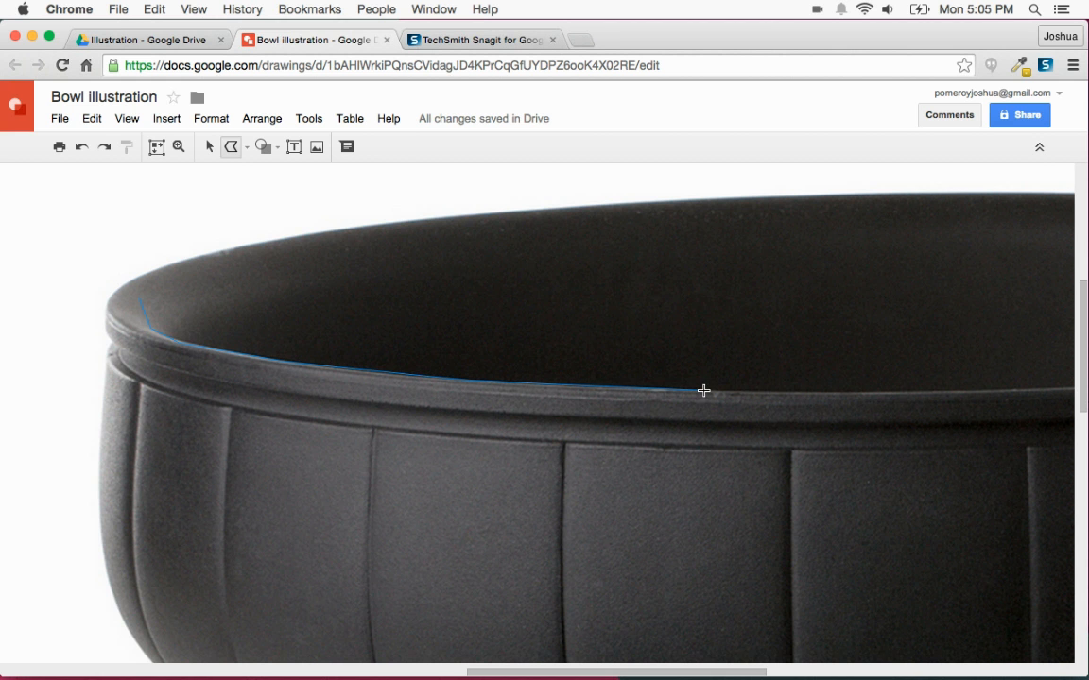
pyautogui.hscroll(5, 698, 388)
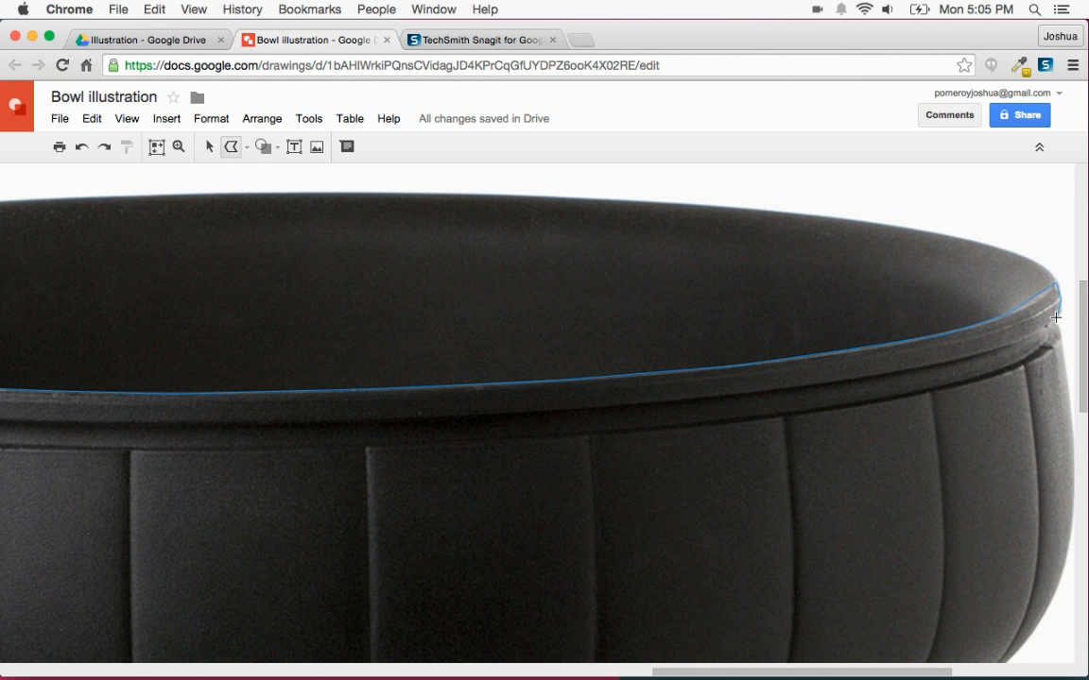
# Step: Trace around the rim's right end and back along its lower edge, closing the band shape at the left end
pyautogui.click(1056, 317)
pyautogui.click(970, 355)
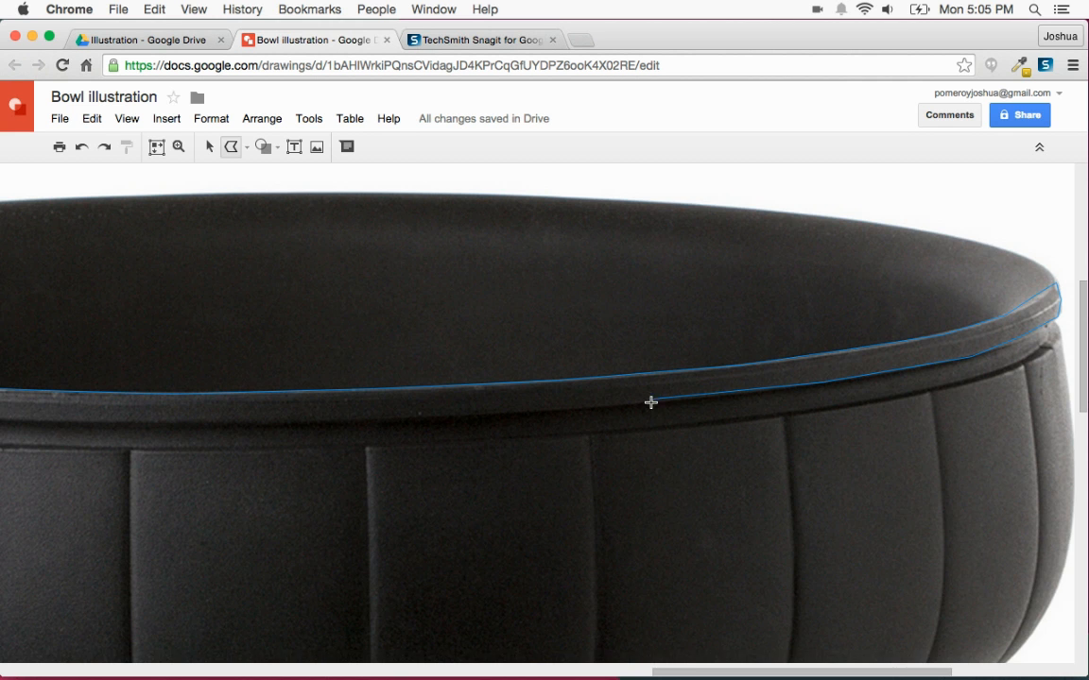
pyautogui.hscroll(1, 613, 411)
pyautogui.hscroll(1, 807, 417)
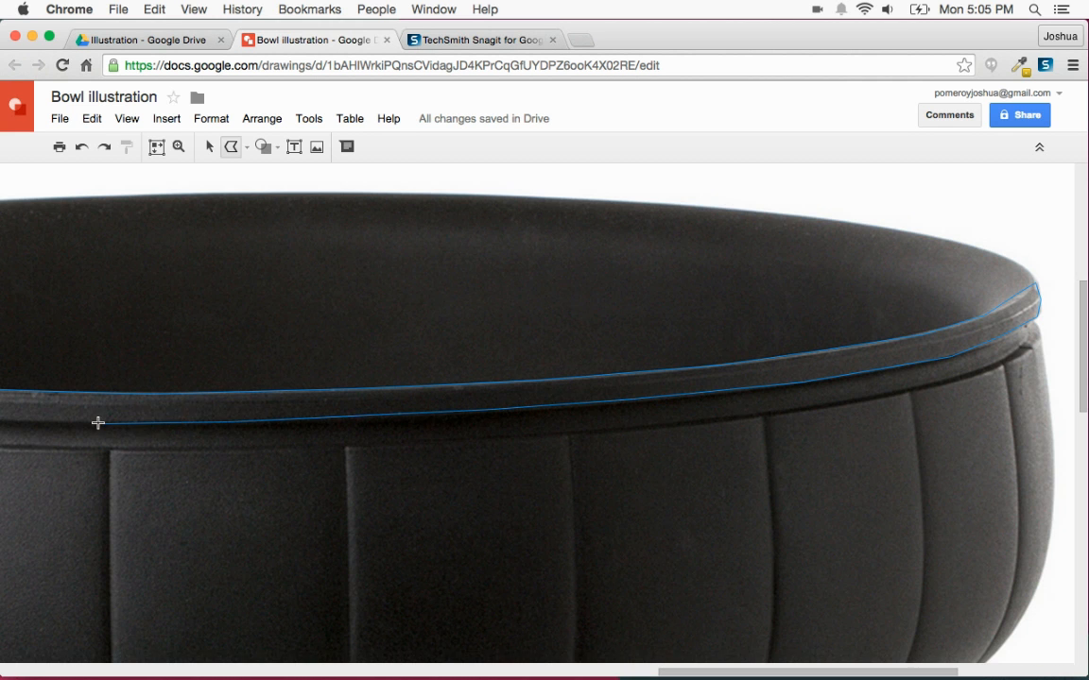
pyautogui.hscroll(-5, 88, 420)
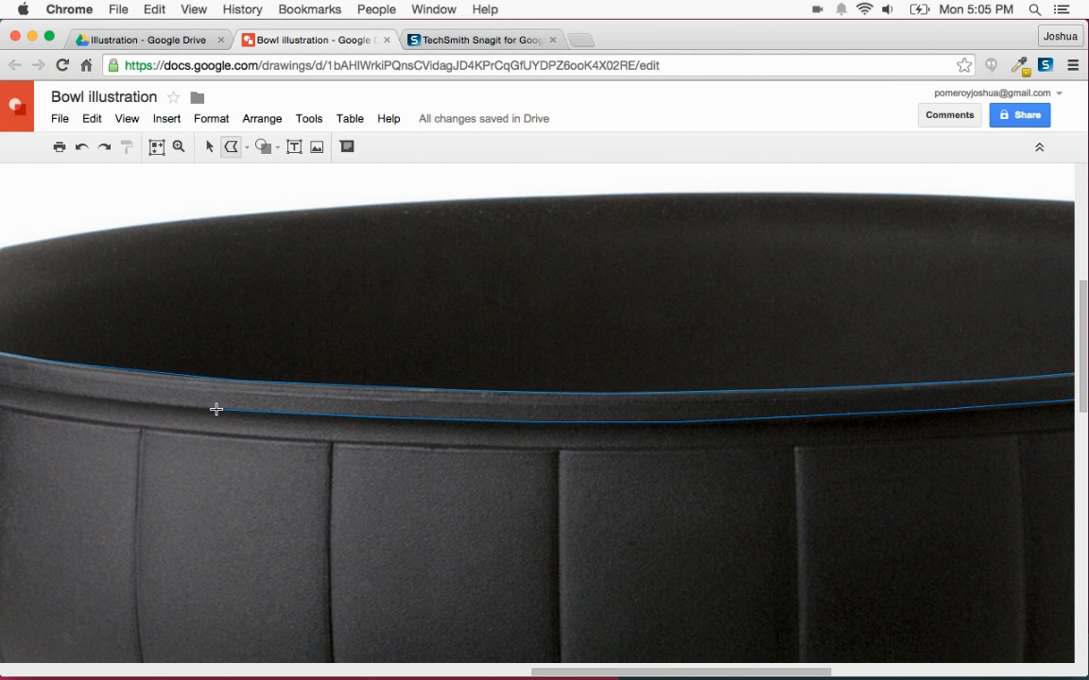
pyautogui.hscroll(-4, 216, 409)
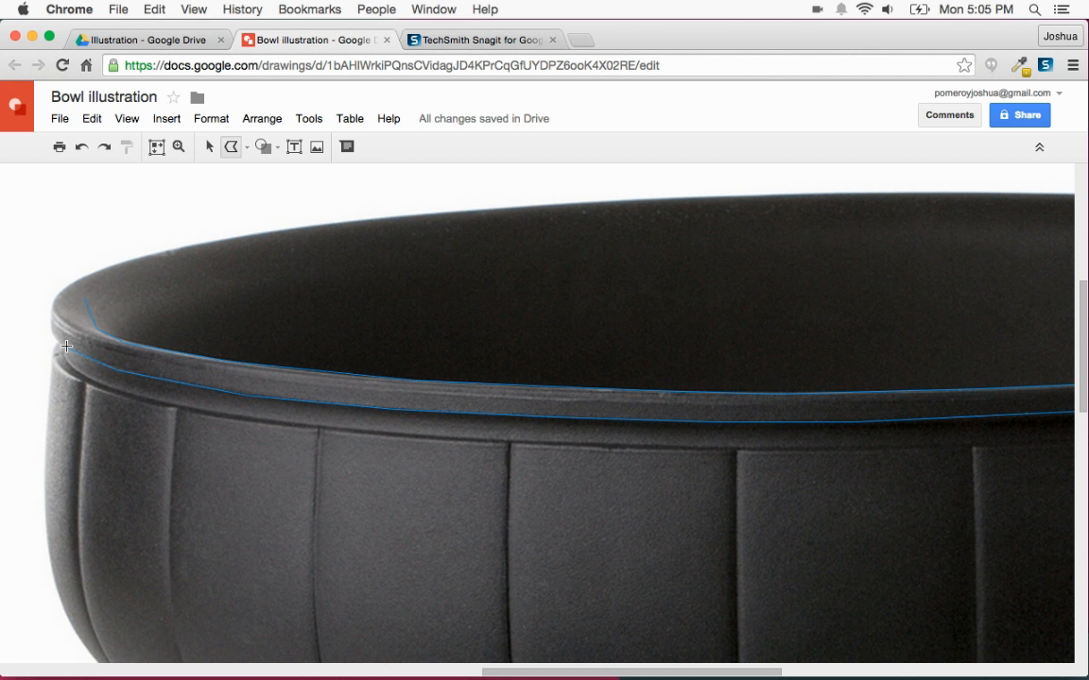
pyautogui.click(74, 287)
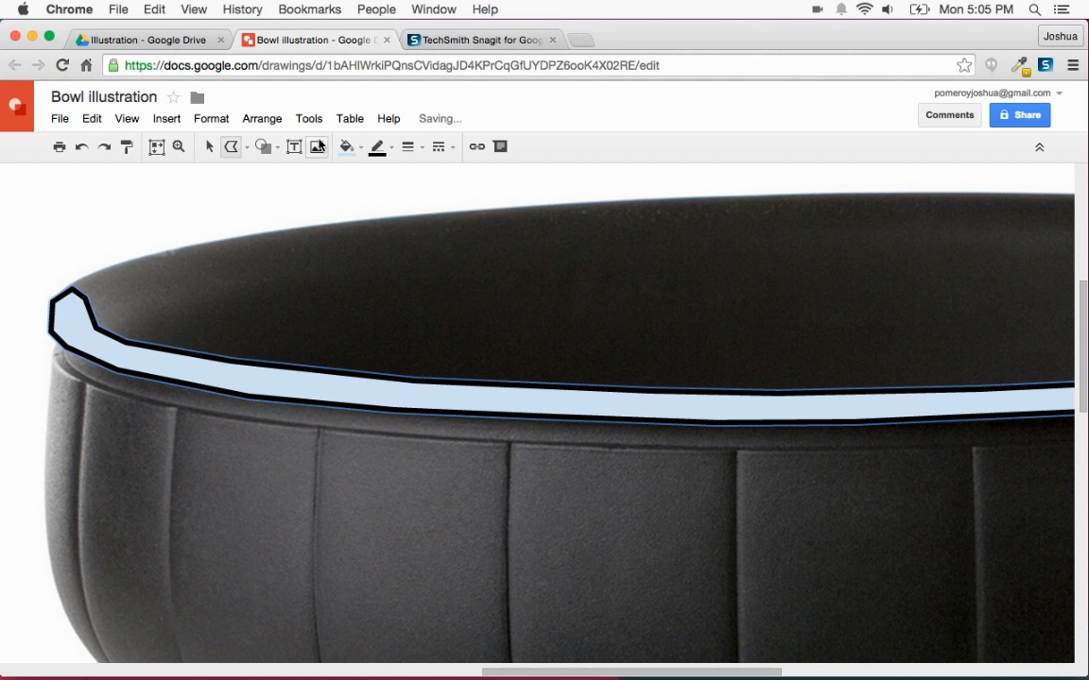
# Step: Make the rim band's outline transparent and fill the band with the dark grey next to black
pyautogui.click(377, 147)
pyautogui.click(403, 179)
pyautogui.click(346, 147)
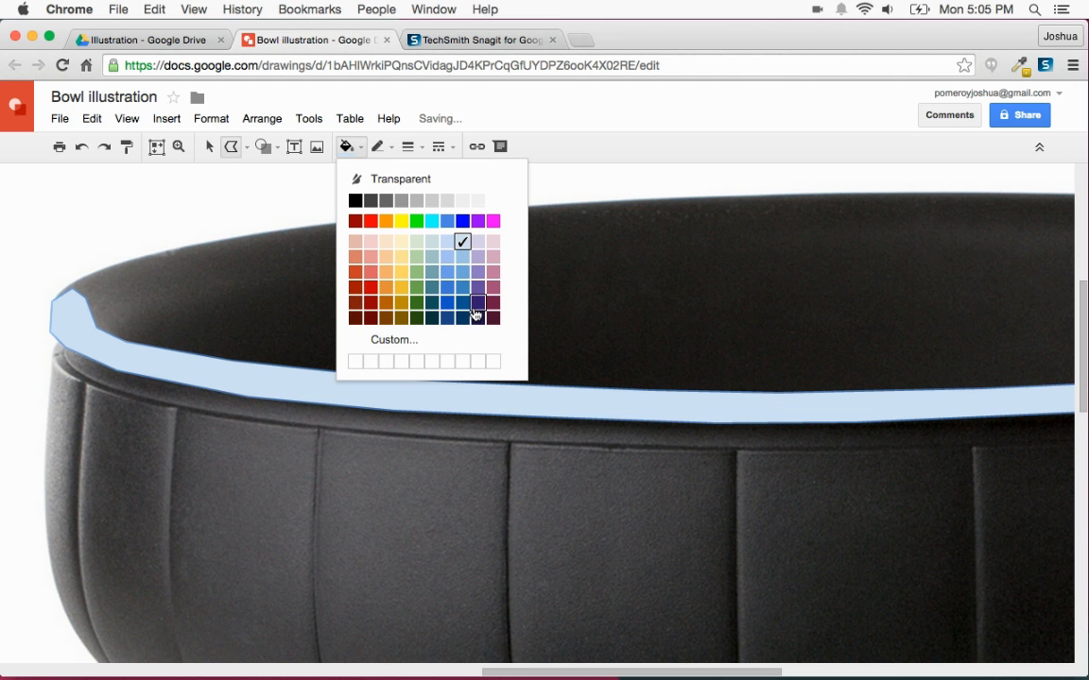
pyautogui.click(370, 200)
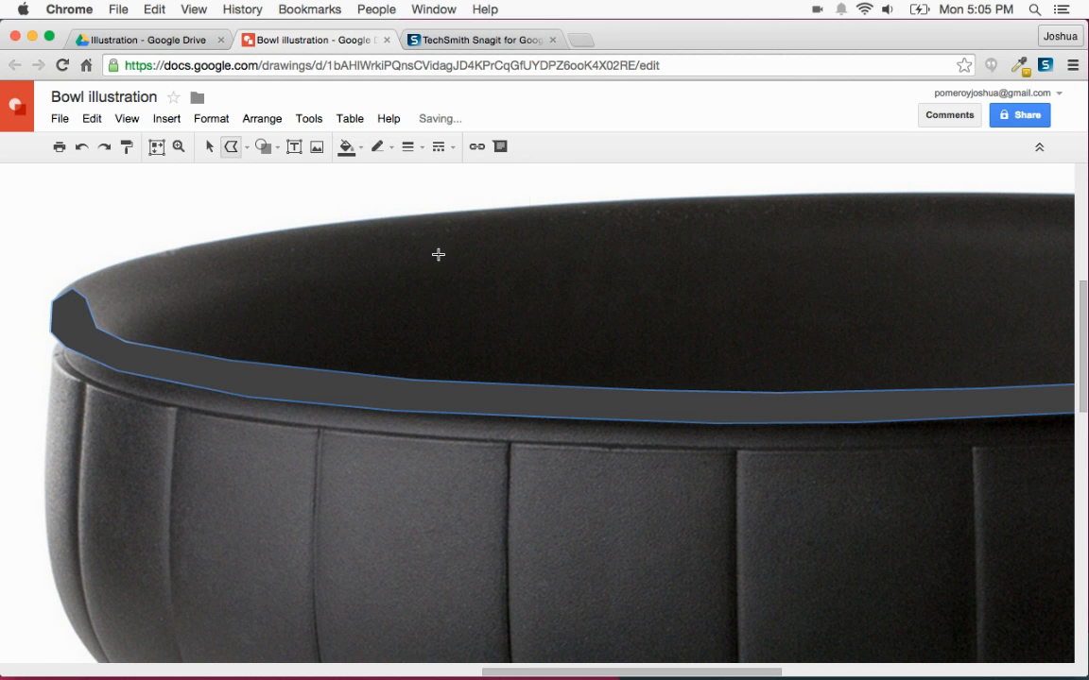
# Step: Move the dark grey rim band from the photo onto the matching rim position of the black silhouette, and leave it selected
pyautogui.hscroll(-4, 506, 354)
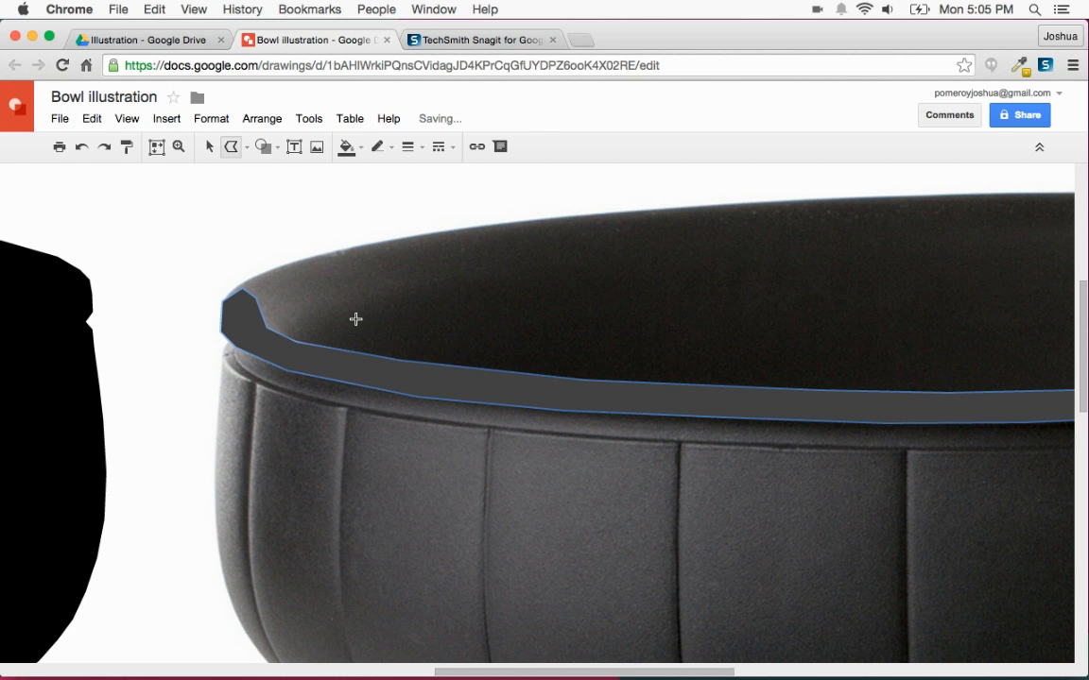
pyautogui.press('super+alt+minus')
pyautogui.click(209, 147)
pyautogui.click(486, 371)
pyautogui.hscroll(-4, 724, 417)
pyautogui.moveTo(774, 408)
pyautogui.mouseDown()
pyautogui.moveTo(229, 420)
pyautogui.moveTo(241, 425)
pyautogui.mouseUp()
pyautogui.hscroll(-4, 439, 413)
pyautogui.click(376, 303)
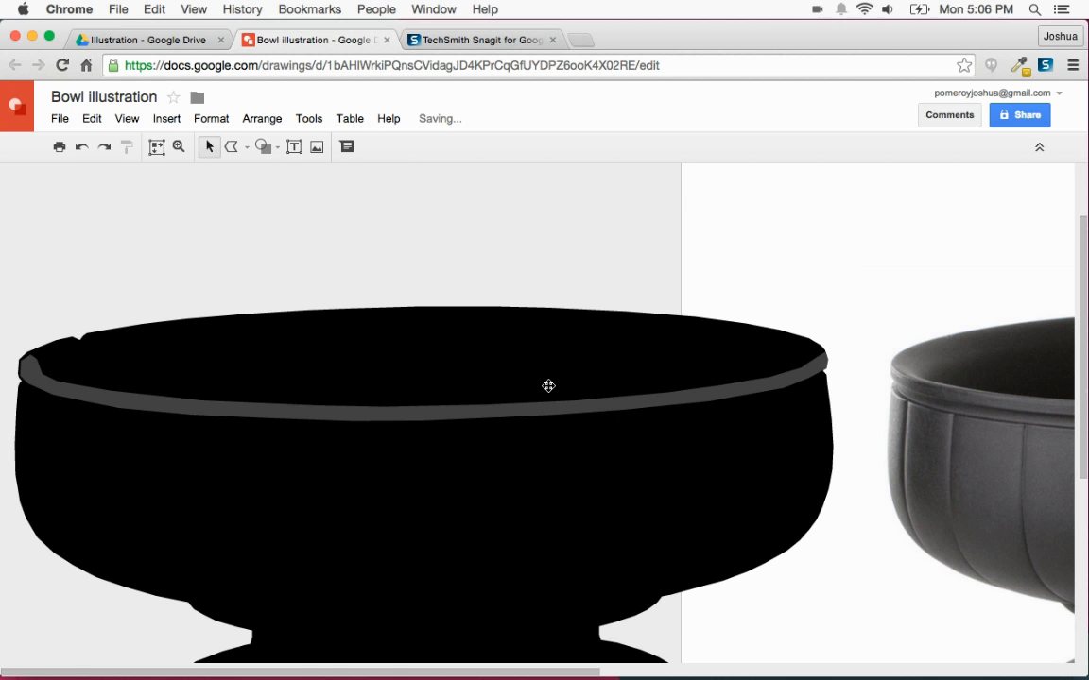
pyautogui.click(617, 405)
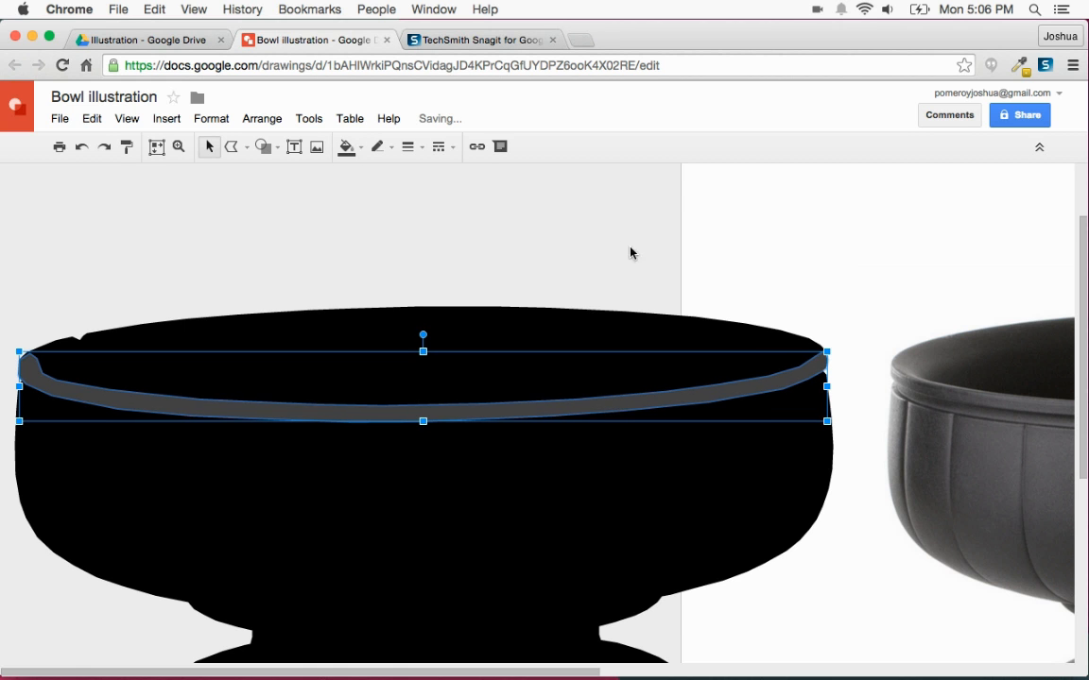
# Step: With the Polyline tool, trace the inner edge of the lit area inside the photo bowl's left end up to the back rim
pyautogui.click(605, 258)
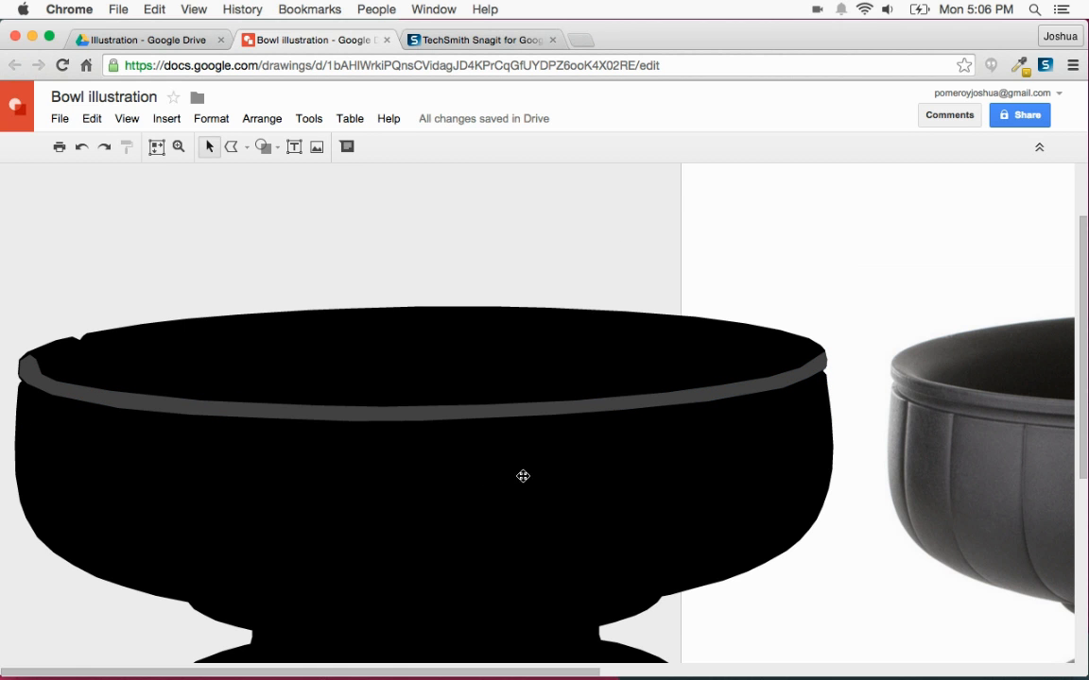
pyautogui.press('super+alt+minus')
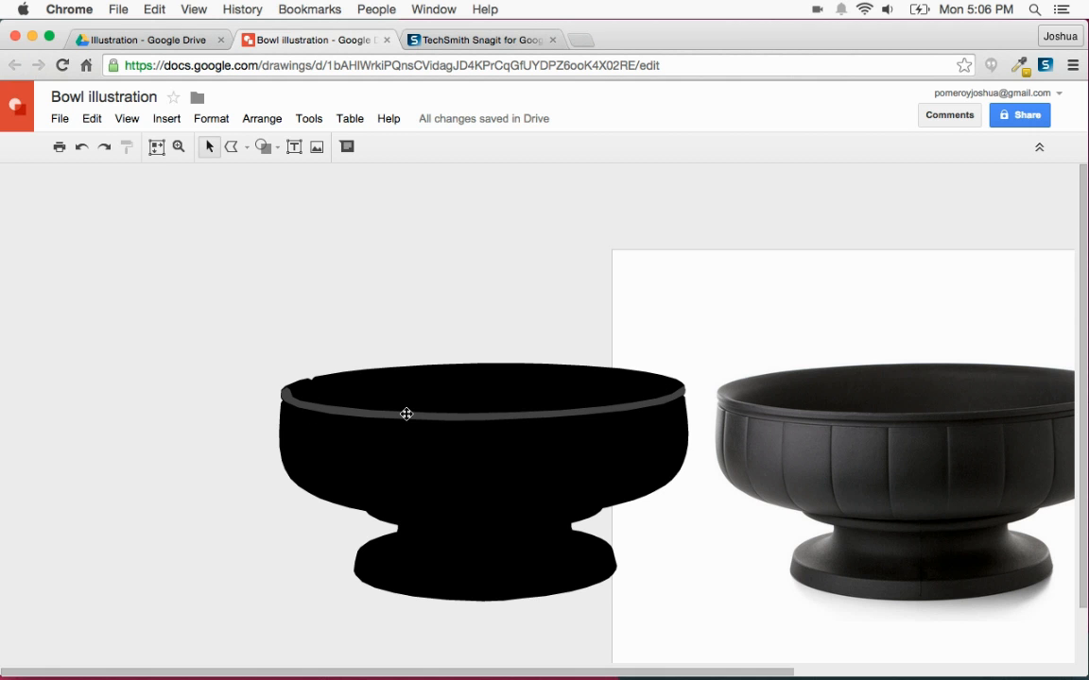
pyautogui.hscroll(5, 406, 414)
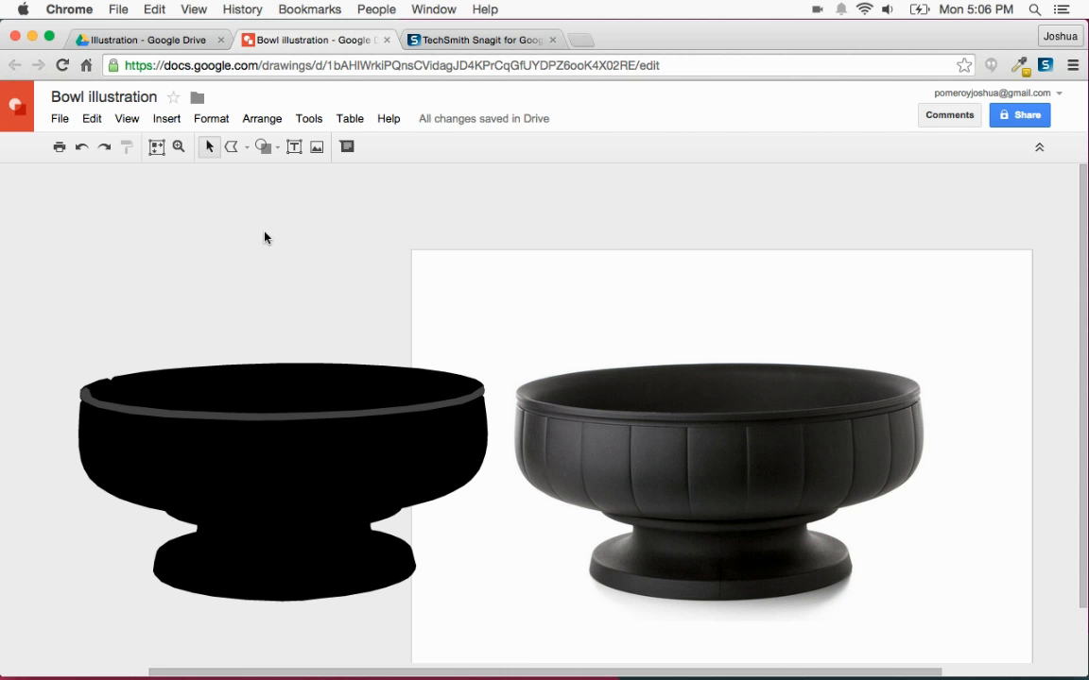
pyautogui.click(179, 147)
pyautogui.moveTo(500, 346); pyautogui.dragTo(893, 482)
pyautogui.click(233, 151)
pyautogui.hscroll(-4, 340, 345)
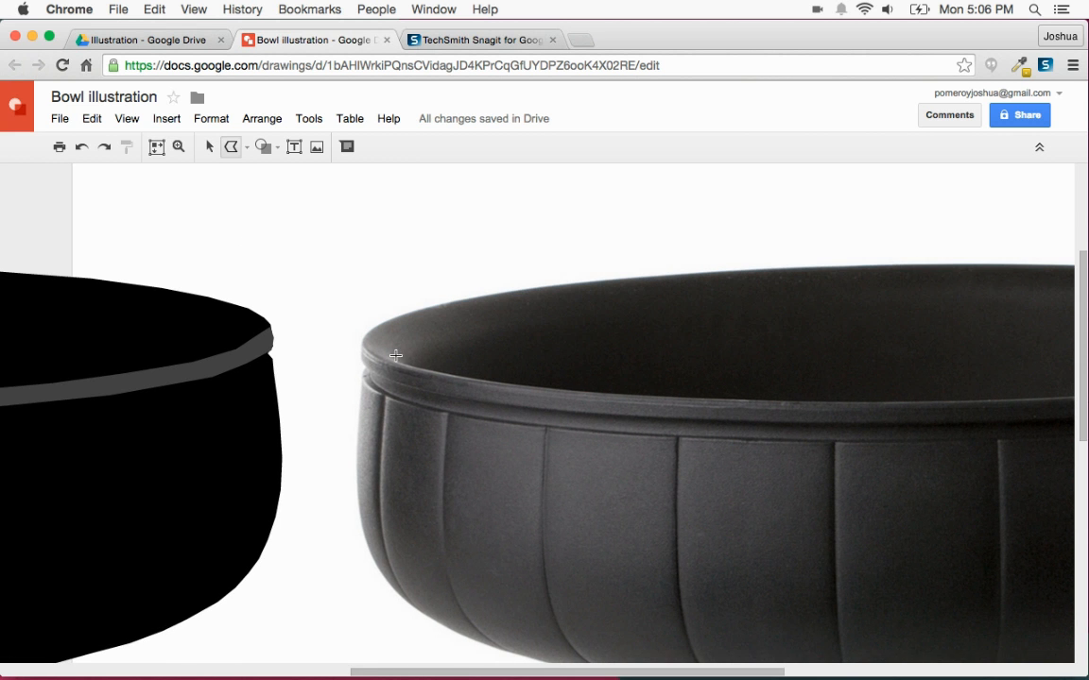
pyautogui.click(482, 383)
pyautogui.click(463, 367)
pyautogui.click(469, 348)
pyautogui.click(513, 334)
pyautogui.click(641, 308)
pyautogui.click(605, 304)
pyautogui.click(774, 271)
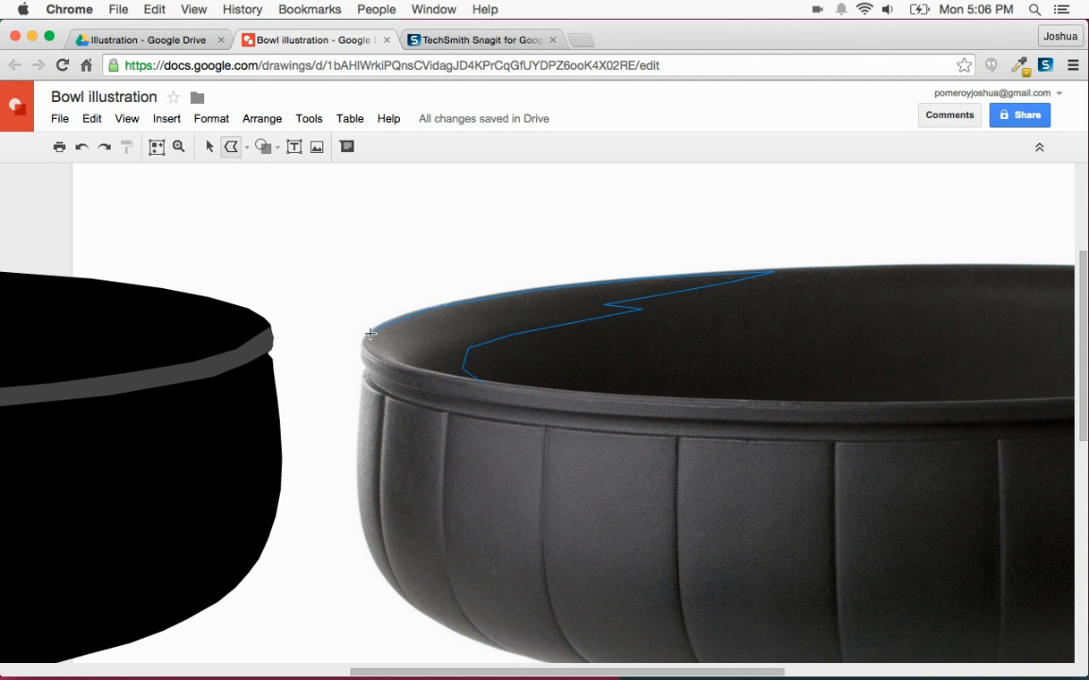
# Step: Close the left highlight shape along the rim, make its outline transparent and fill it with the dark grey next to black
pyautogui.click(407, 385)
pyautogui.click(484, 389)
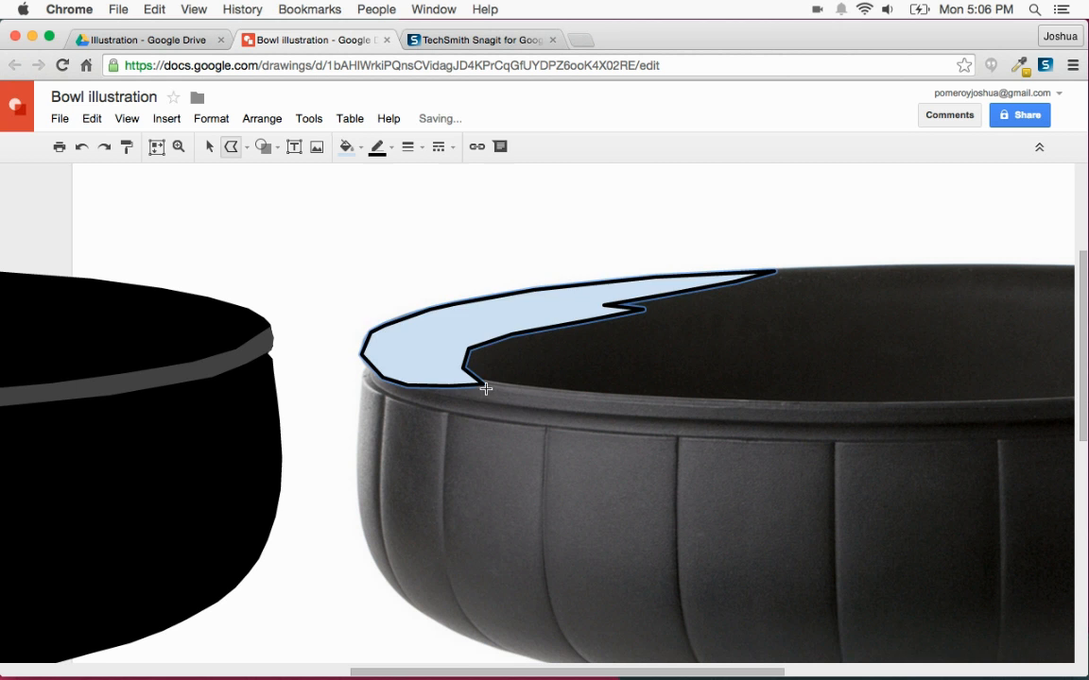
pyautogui.click(350, 149)
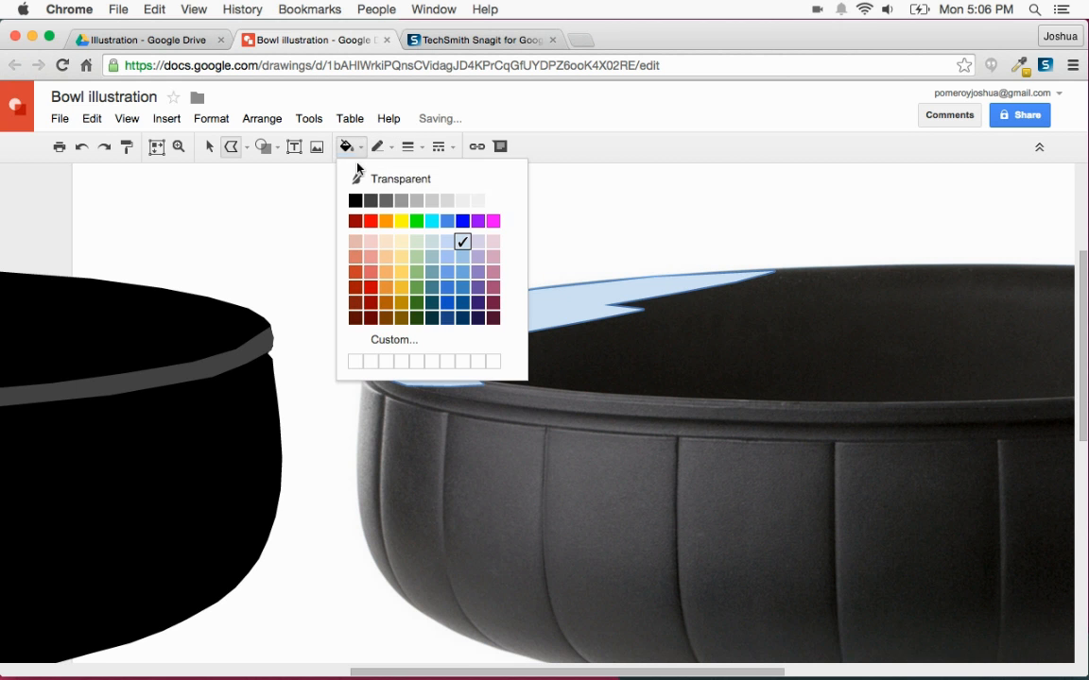
pyautogui.click(371, 201)
# Step: Move the dark grey highlight from the photo onto the left end of the black silhouette's opening
pyautogui.click(210, 148)
pyautogui.hscroll(-5, 722, 333)
pyautogui.moveTo(907, 329); pyautogui.dragTo(236, 330)
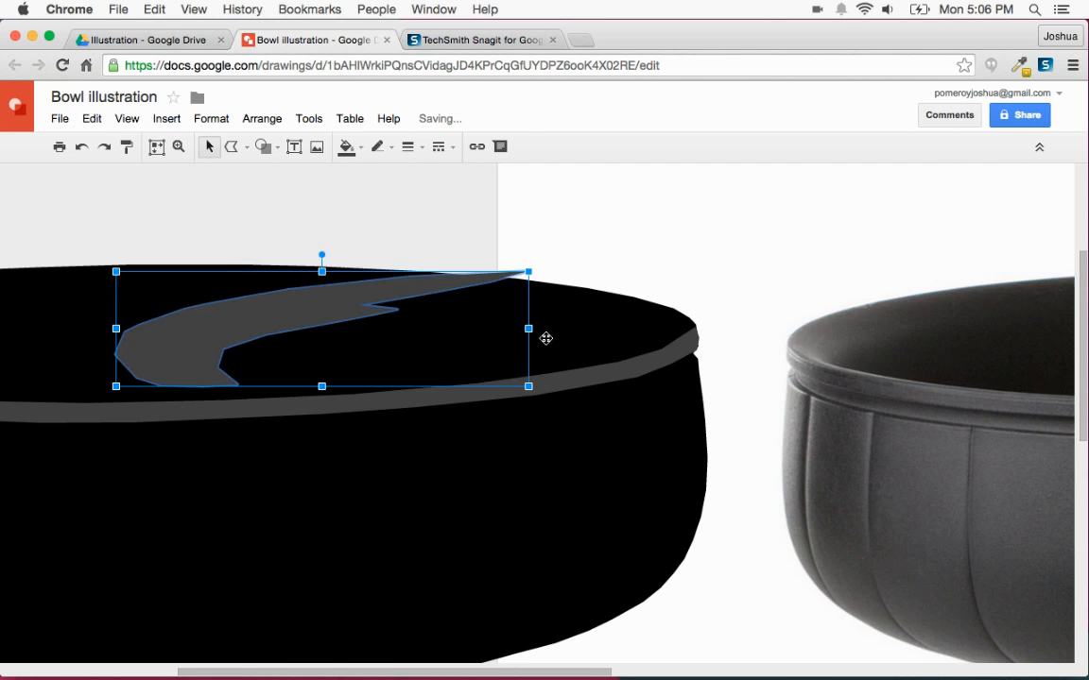
pyautogui.hscroll(-5, 715, 314)
pyautogui.moveTo(715, 314); pyautogui.dragTo(184, 325)
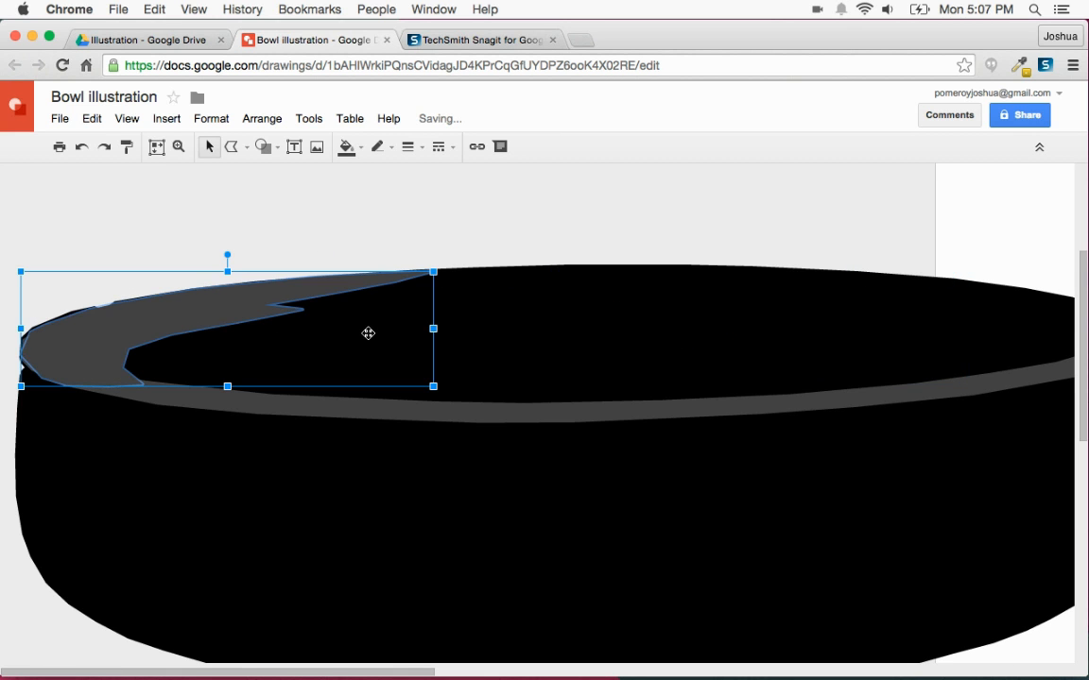
# Step: Edit the left highlight's points so its upper edge follows the small notch in the silhouette's rim
pyautogui.press('super+alt+plus')
pyautogui.hscroll(-6, 281, 260)
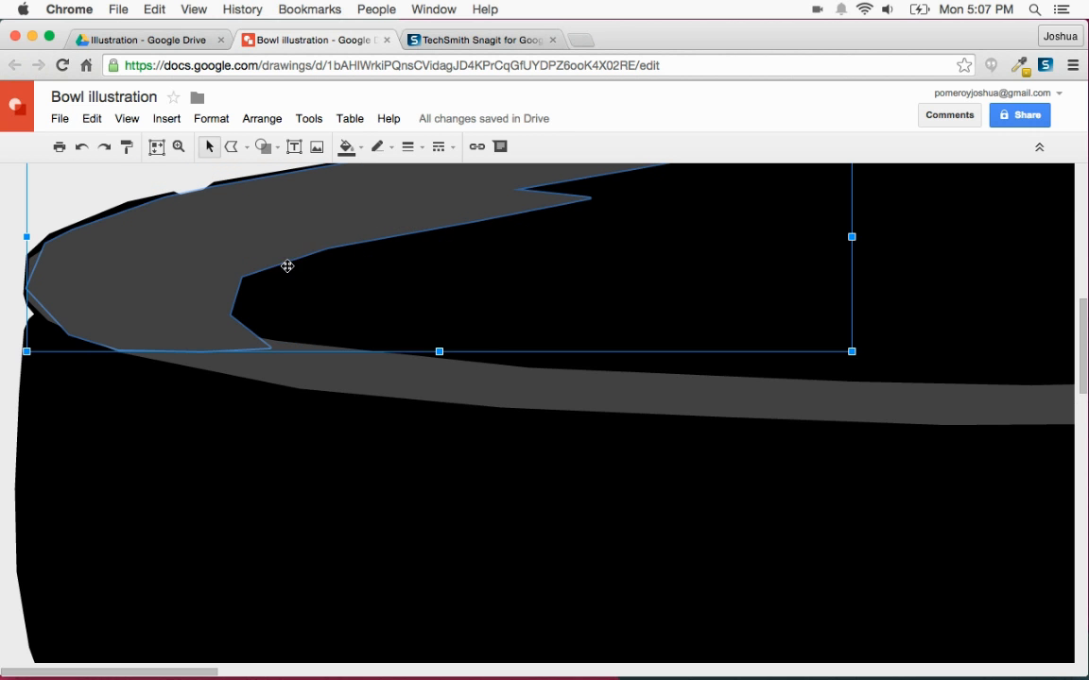
pyautogui.doubleClick(226, 197)
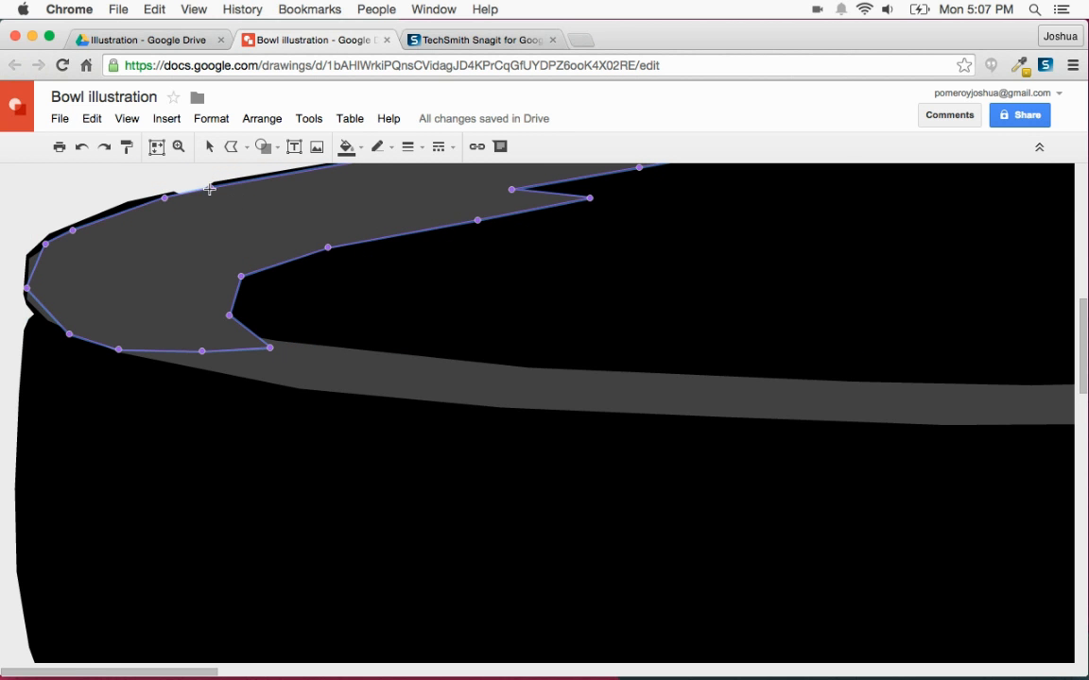
pyautogui.moveTo(163, 199); pyautogui.dragTo(218, 188)
pyautogui.moveTo(183, 226); pyautogui.dragTo(194, 209)
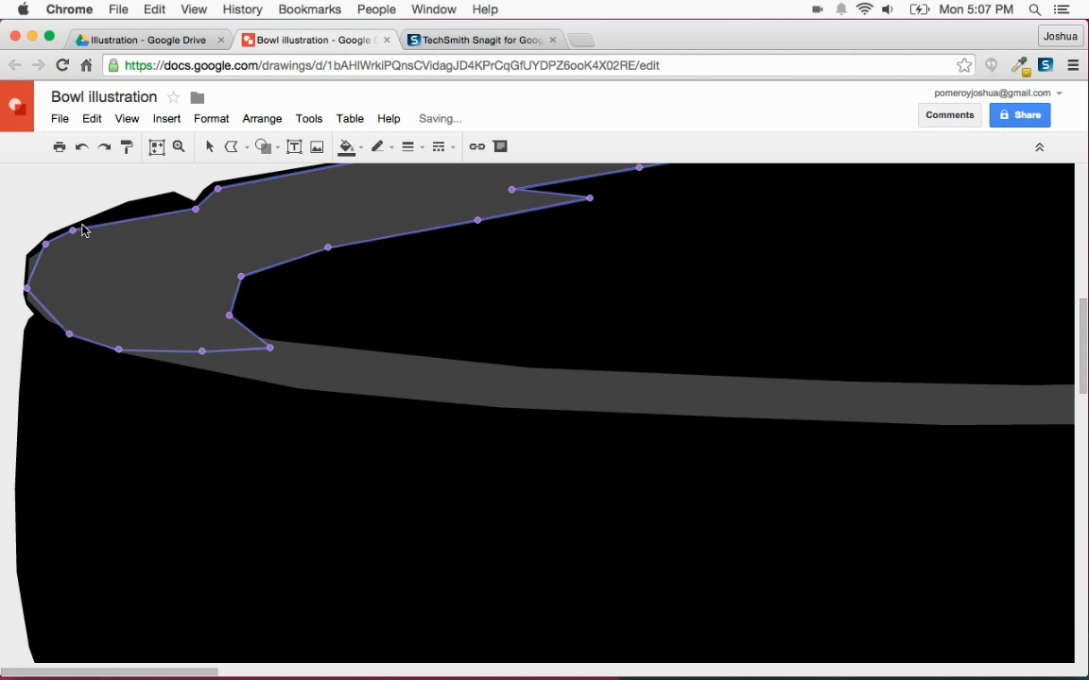
pyautogui.moveTo(72, 231); pyautogui.dragTo(171, 196)
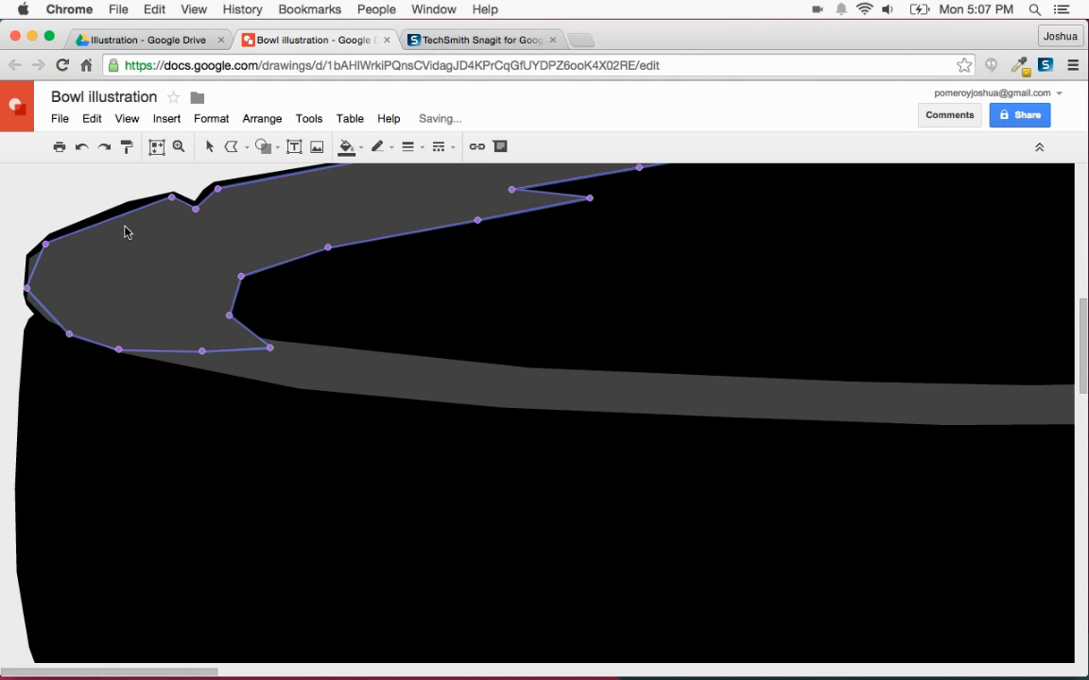
# Step: Reshape the highlight's left end to sit just inside the silhouette's curved edge, then finish point editing and deselect it
pyautogui.moveTo(47, 244); pyautogui.dragTo(53, 237)
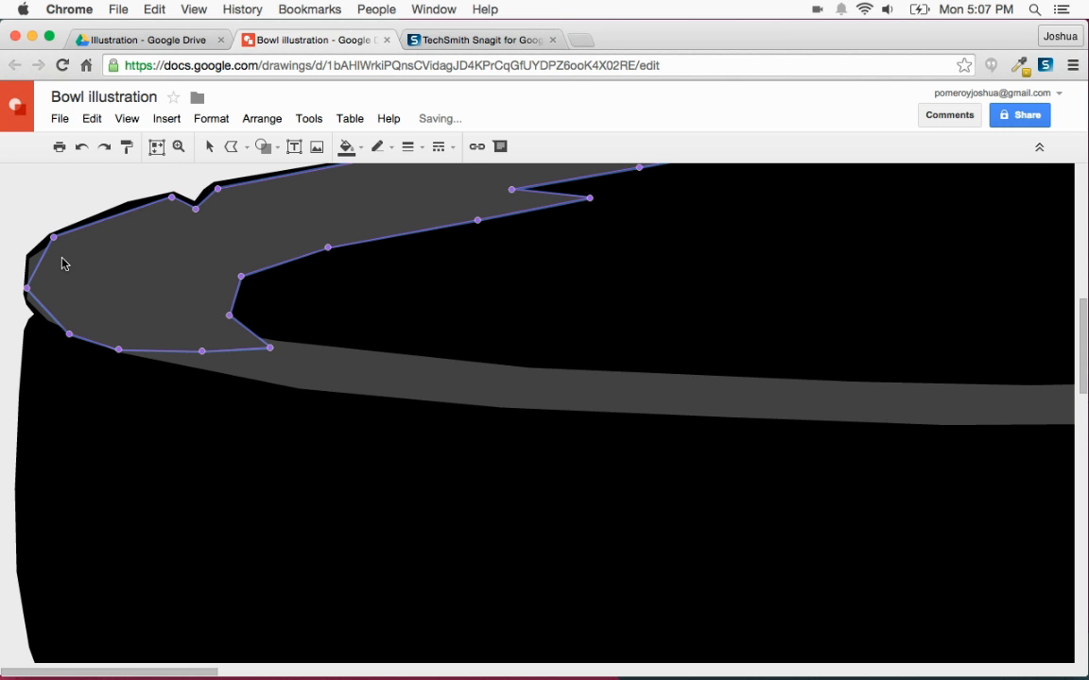
pyautogui.moveTo(28, 287); pyautogui.dragTo(32, 256)
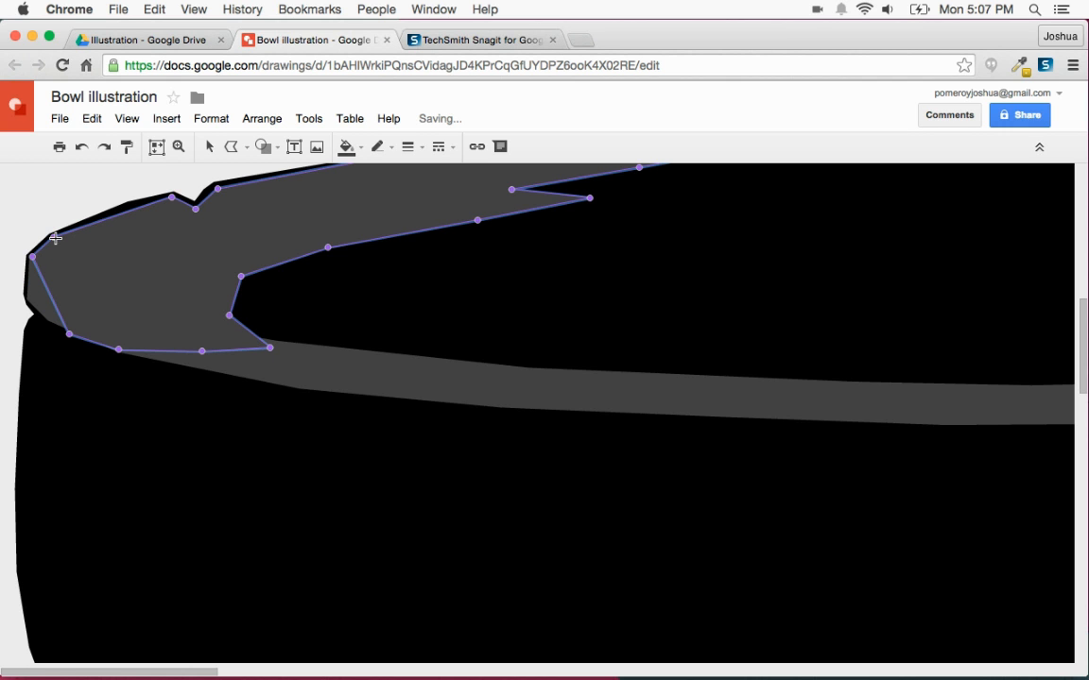
pyautogui.moveTo(117, 212); pyautogui.dragTo(122, 208)
pyautogui.moveTo(34, 257); pyautogui.dragTo(48, 239)
pyautogui.moveTo(69, 334); pyautogui.dragTo(35, 290)
pyautogui.press('Escape')
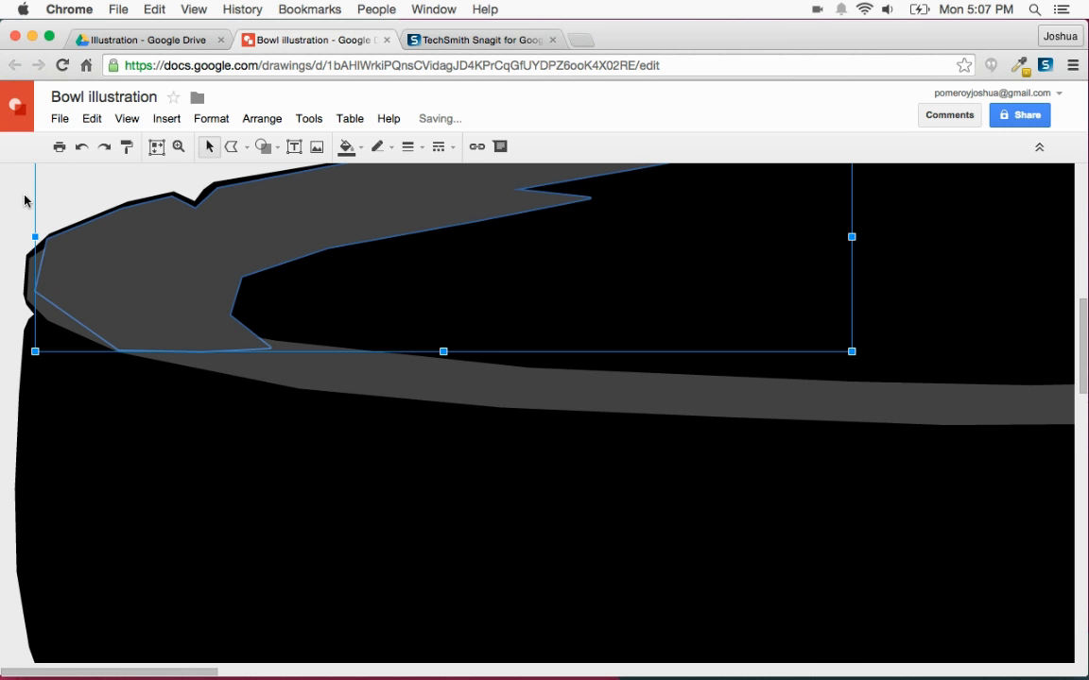
pyautogui.press('super+alt+minus')
pyautogui.press('super+alt+minus')
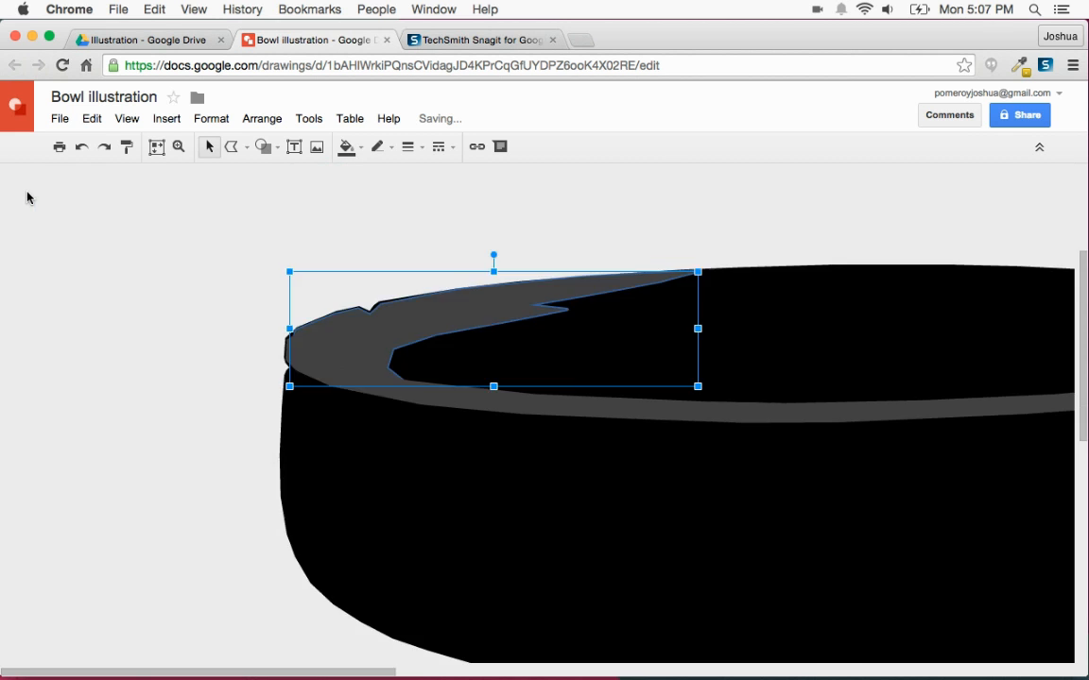
pyautogui.hscroll(5, 258, 372)
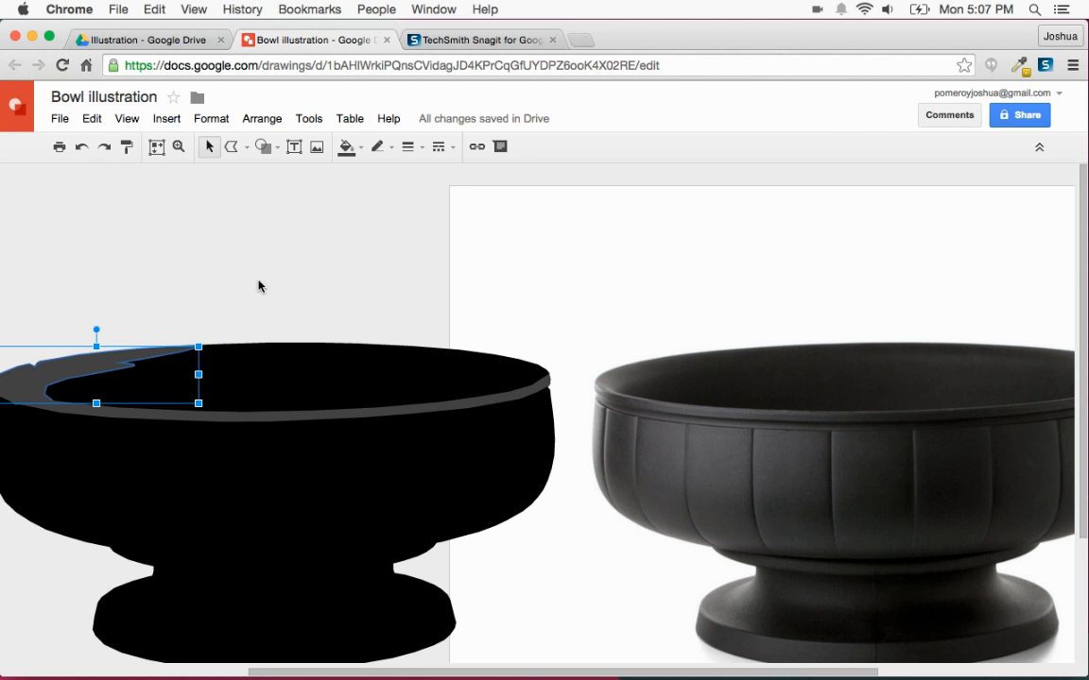
pyautogui.click(286, 288)
# Step: With the Polyline tool, start tracing the lit area inside the photo bowl's right half, along the front rim and up its jagged left boundary
pyautogui.hscroll(-3, 287, 288)
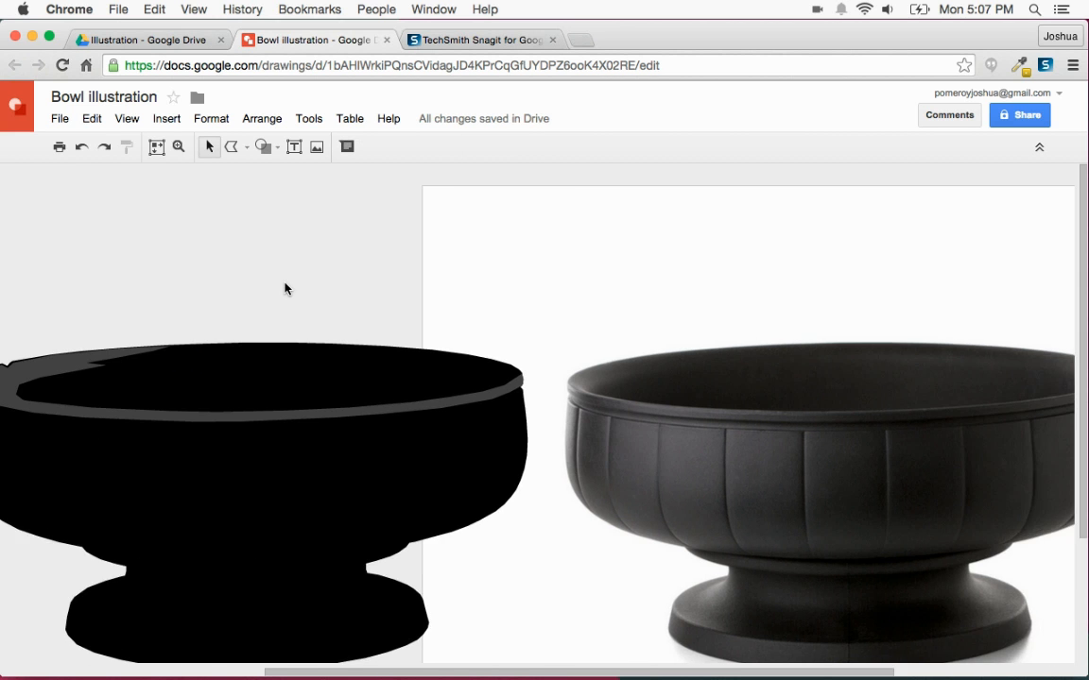
pyautogui.hscroll(8, 232, 359)
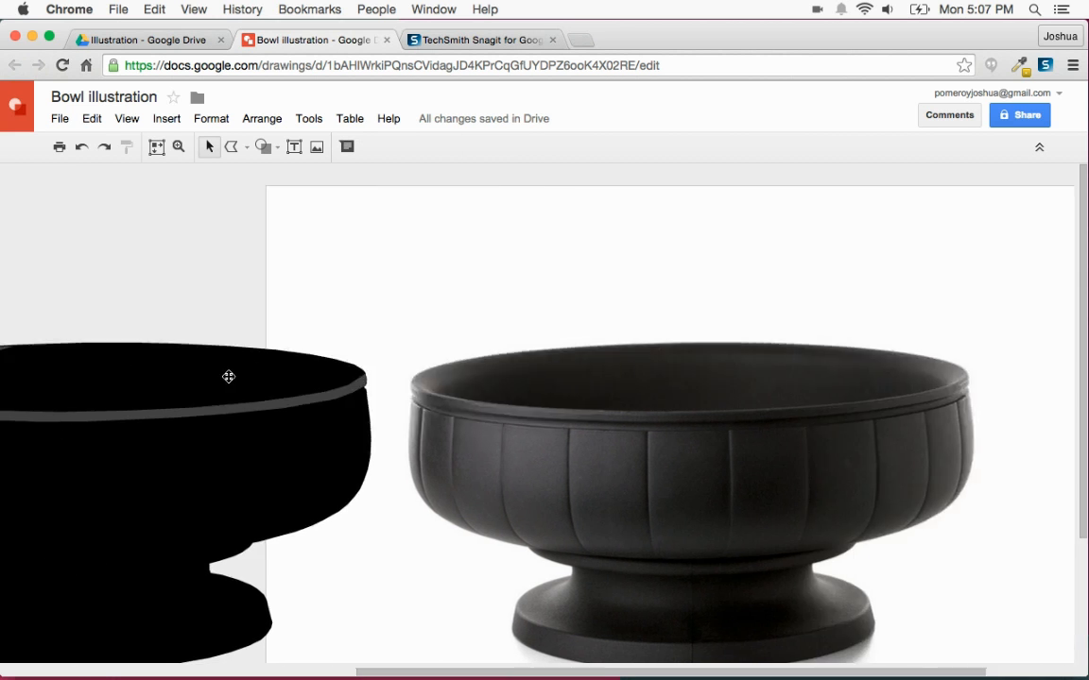
pyautogui.click(234, 149)
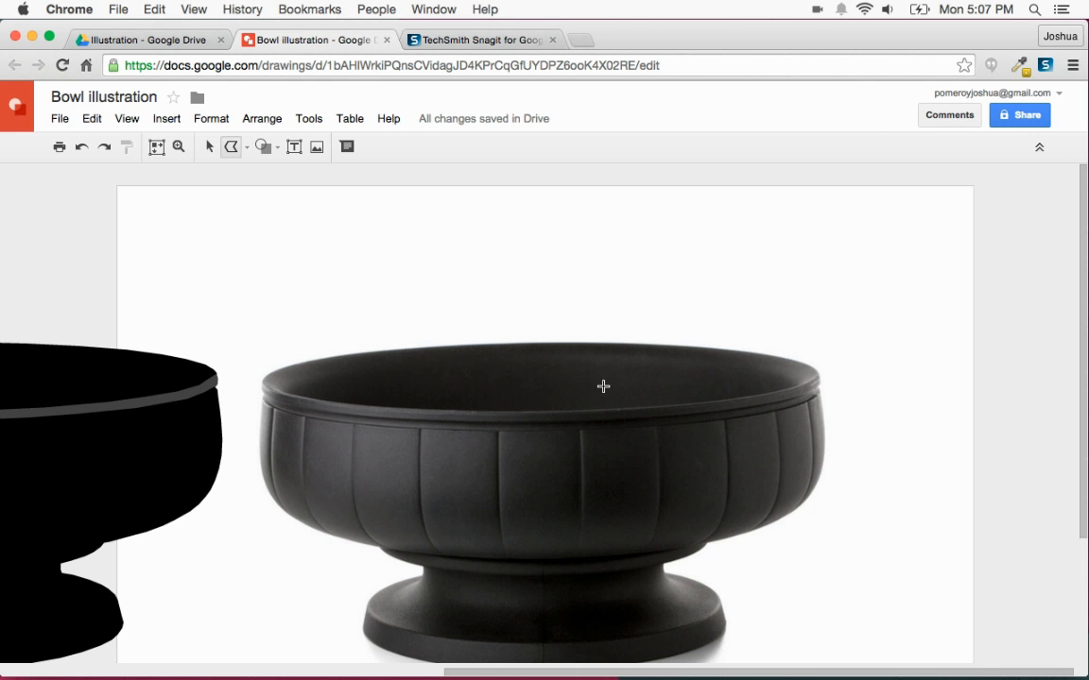
pyautogui.scroll(3, 699, 391)
pyautogui.hscroll(3, 725, 384)
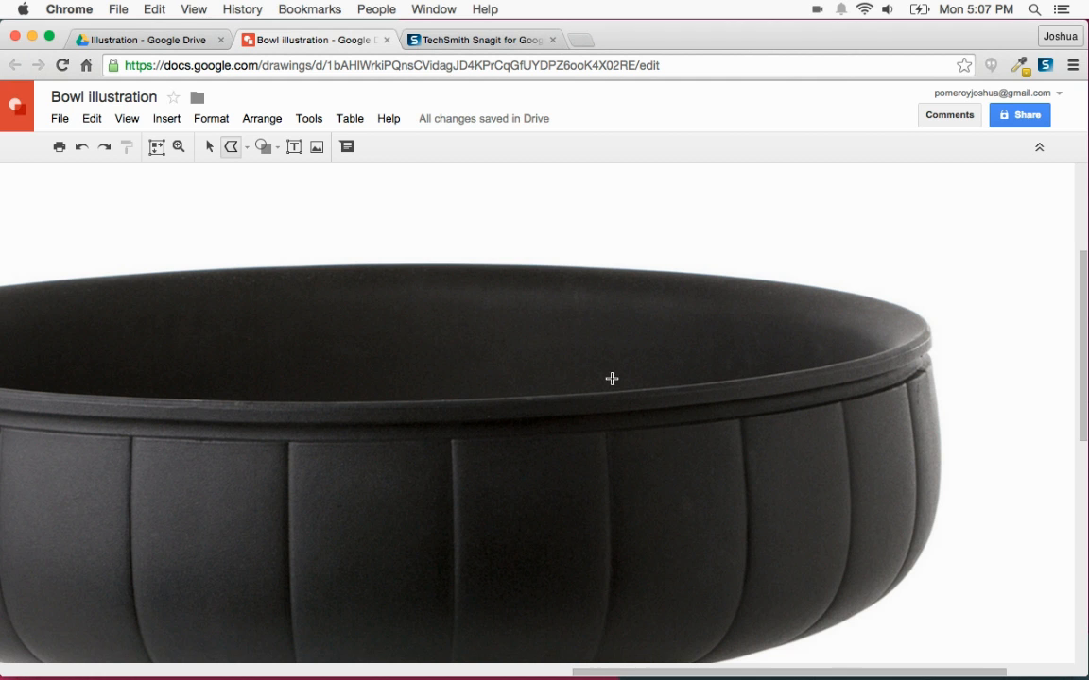
pyautogui.click(652, 384)
pyautogui.click(392, 392)
pyautogui.click(439, 370)
pyautogui.click(410, 340)
pyautogui.click(451, 305)
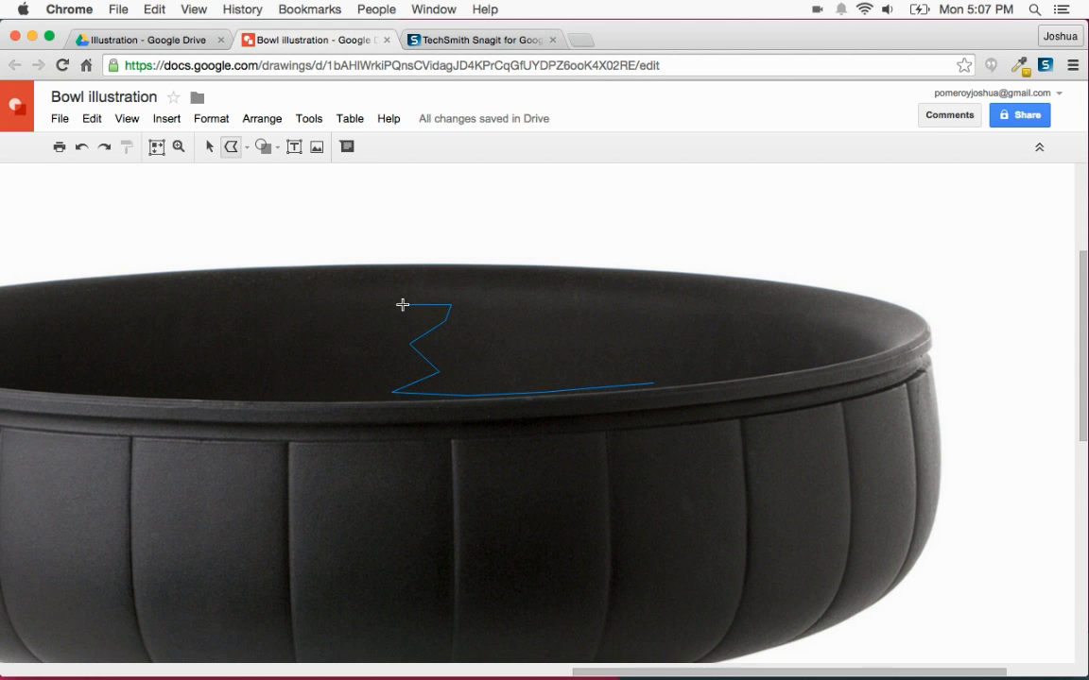
# Step: Continue the trace around the narrow strip extending left and back along its upper edge toward the right
pyautogui.click(294, 303)
pyautogui.click(299, 296)
pyautogui.click(438, 284)
pyautogui.click(574, 292)
pyautogui.click(642, 286)
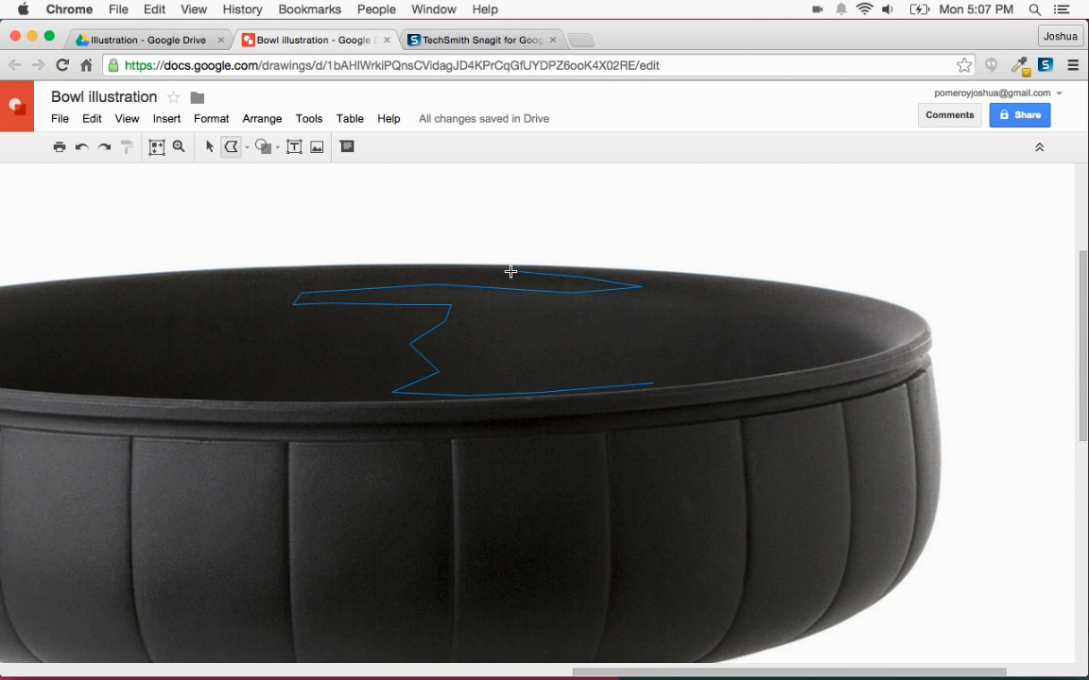
# Step: Trace the back rim around the bowl's right end and return along the front rim, closing the highlight shape at its starting point
pyautogui.click(440, 269)
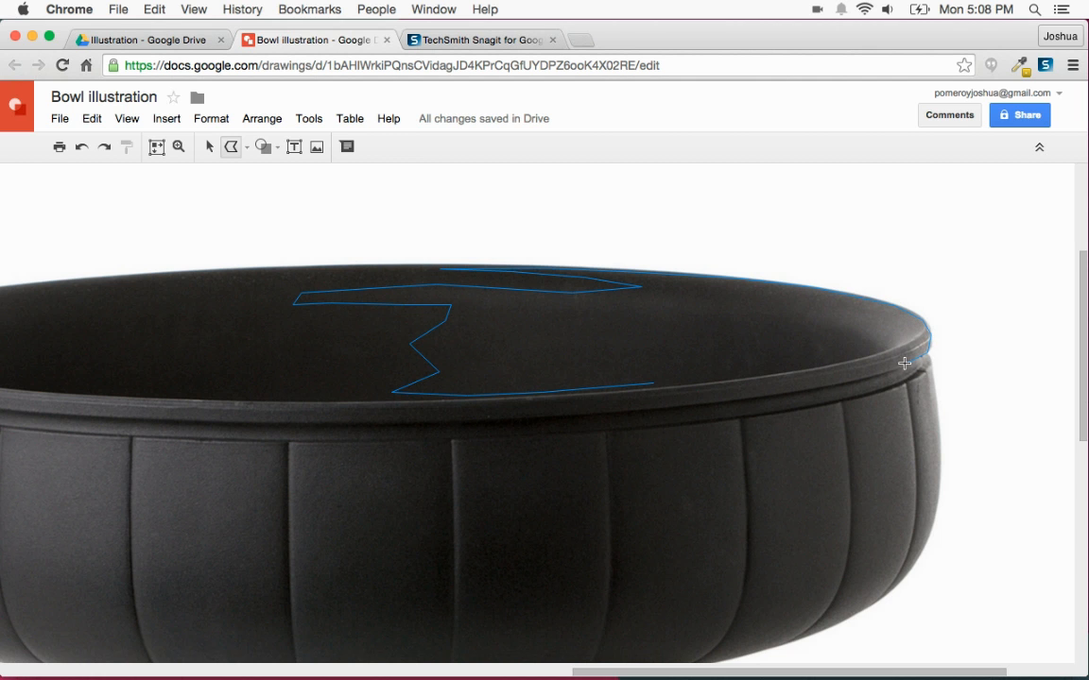
pyautogui.click(844, 350)
pyautogui.click(768, 359)
pyautogui.click(678, 362)
pyautogui.click(652, 383)
# Step: Make the right highlight's outline transparent and fill the shape with the dark grey next to black
pyautogui.click(379, 149)
pyautogui.click(397, 178)
pyautogui.click(346, 146)
pyautogui.click(383, 203)
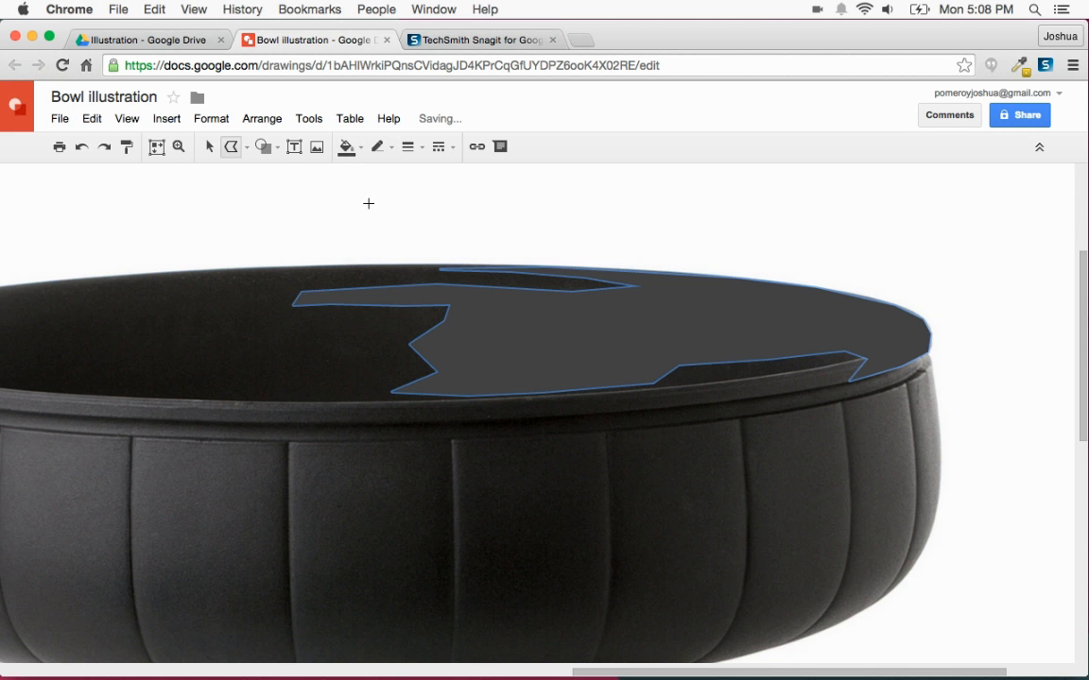
# Step: Try to move the right highlight from the photo onto the black silhouette's opening
pyautogui.click(210, 149)
pyautogui.moveTo(778, 342); pyautogui.dragTo(544, 343)
pyautogui.hscroll(-7, 543, 343)
pyautogui.hscroll(-3, 543, 343)
pyautogui.rightClick(468, 352)
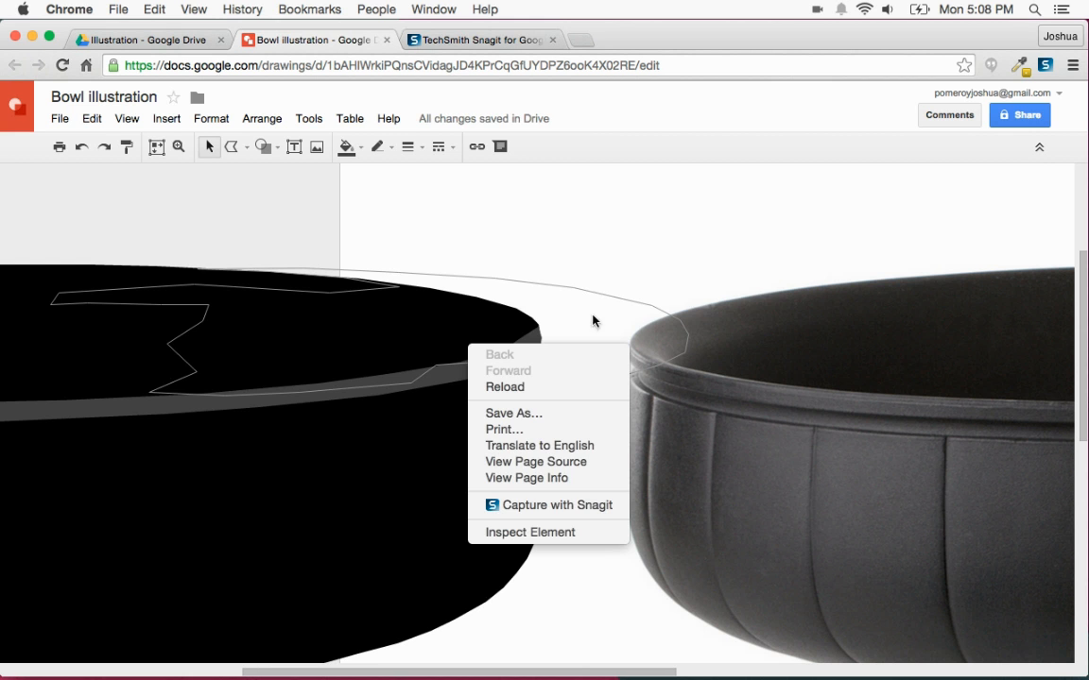
pyautogui.click(631, 310)
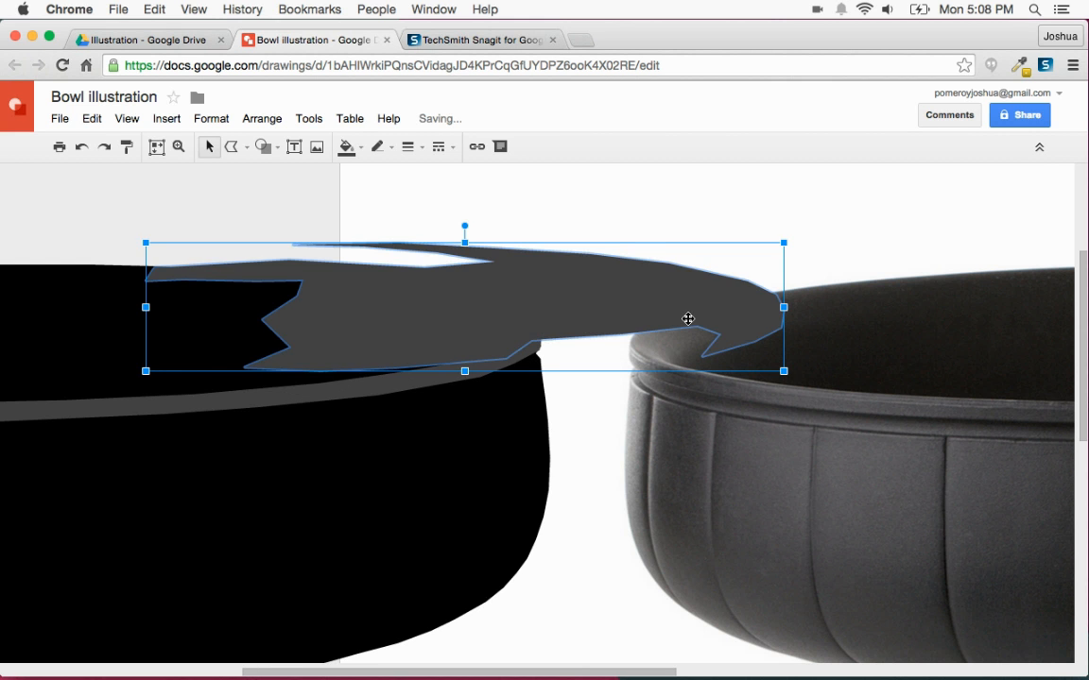
pyautogui.press('BackSpace')
# Step: Move the right highlight from the photo onto the right side of the silhouette's opening, keeping it in front of the silhouette
pyautogui.hscroll(8, 656, 335)
pyautogui.moveTo(801, 321); pyautogui.dragTo(494, 350)
pyautogui.hscroll(-9, 504, 344)
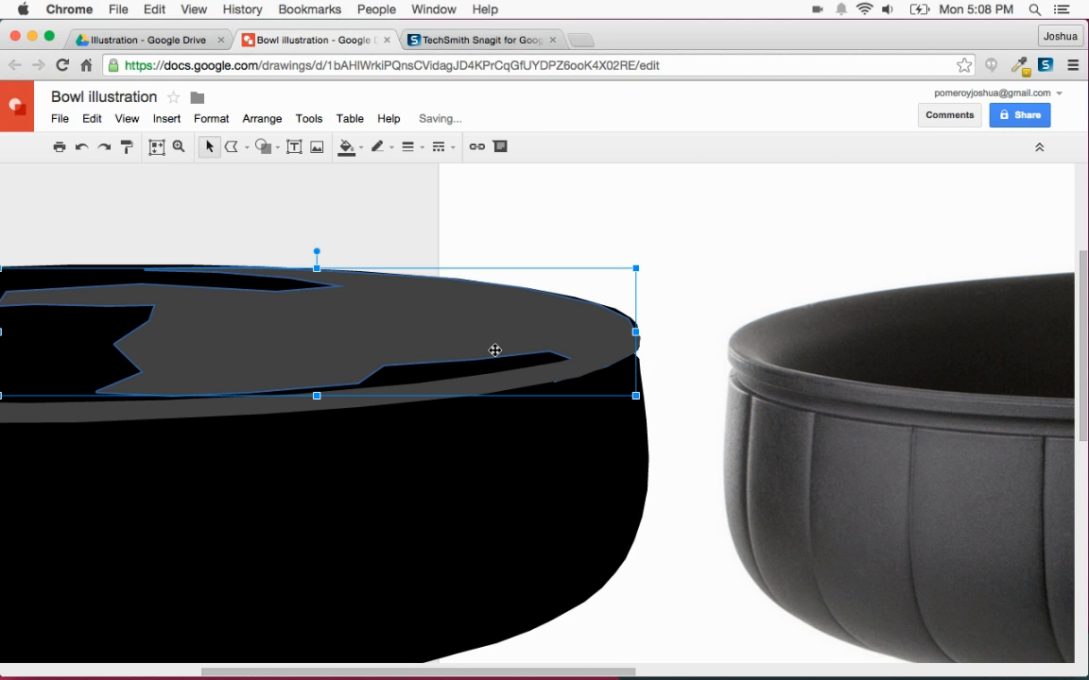
pyautogui.hscroll(-4, 495, 350)
pyautogui.press('super+Down')
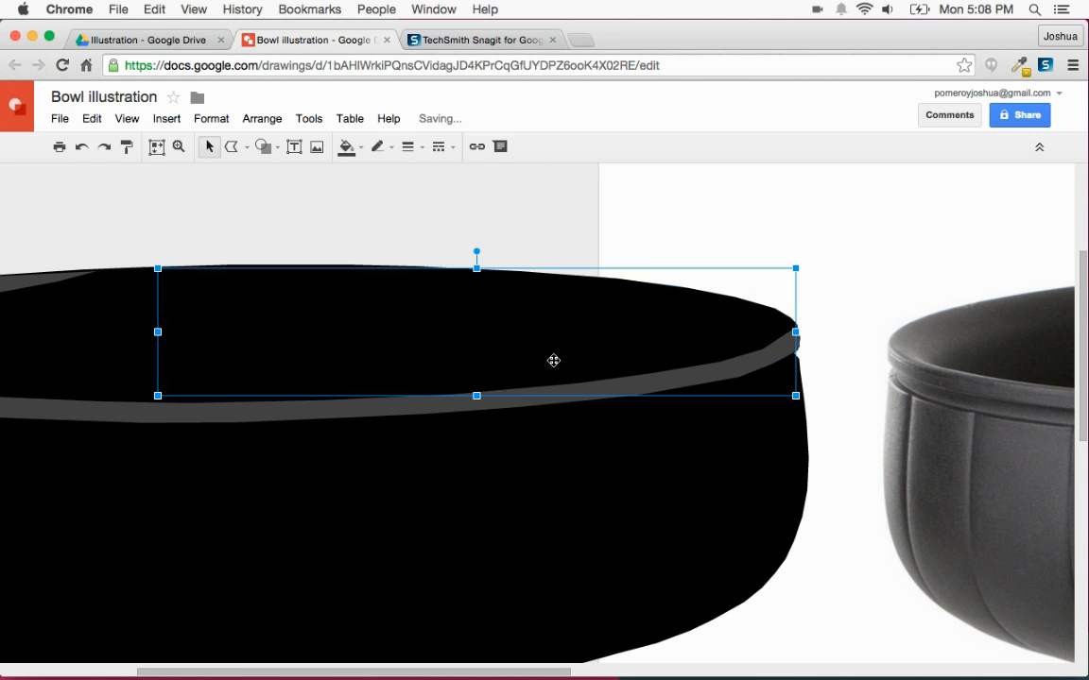
pyautogui.press('super+Up')
# Step: Shift the right highlight slightly to align its curved edge with the silhouette's back rim, and leave it selected
pyautogui.moveTo(603, 340); pyautogui.dragTo(564, 353)
pyautogui.click(474, 226)
pyautogui.click(659, 318)
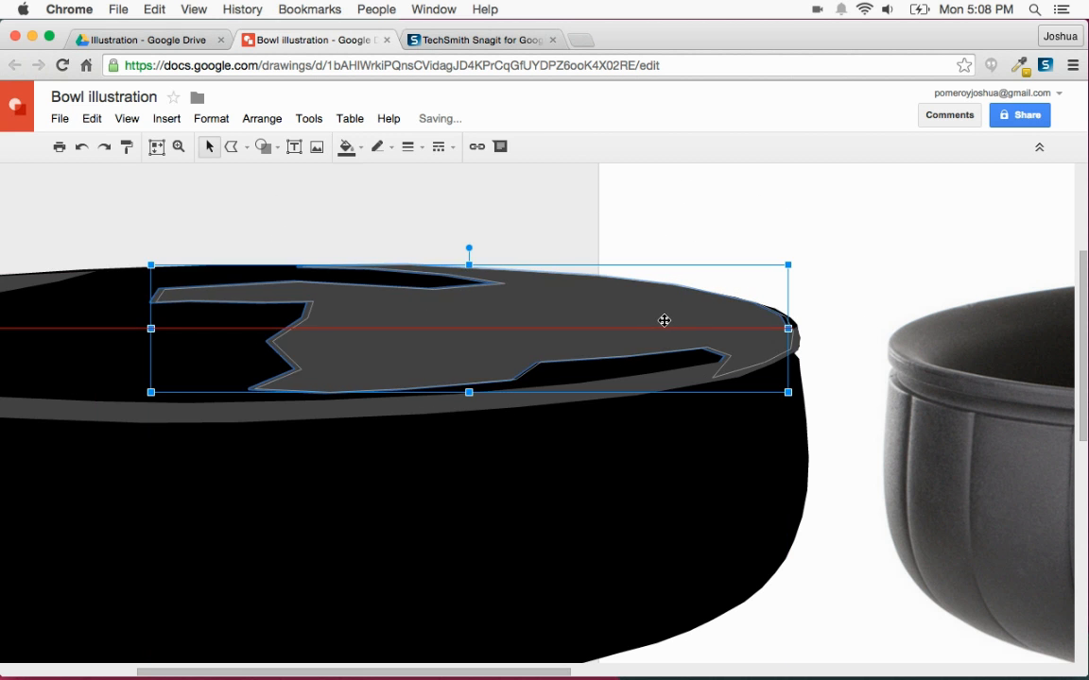
pyautogui.click(558, 214)
pyautogui.click(579, 309)
# Step: Nudge the right highlight slightly down and to the right to fit the silhouette's rim, then deselect it
pyautogui.press('Down')
pyautogui.press('Up')
pyautogui.hotkey('shift', 'Down')
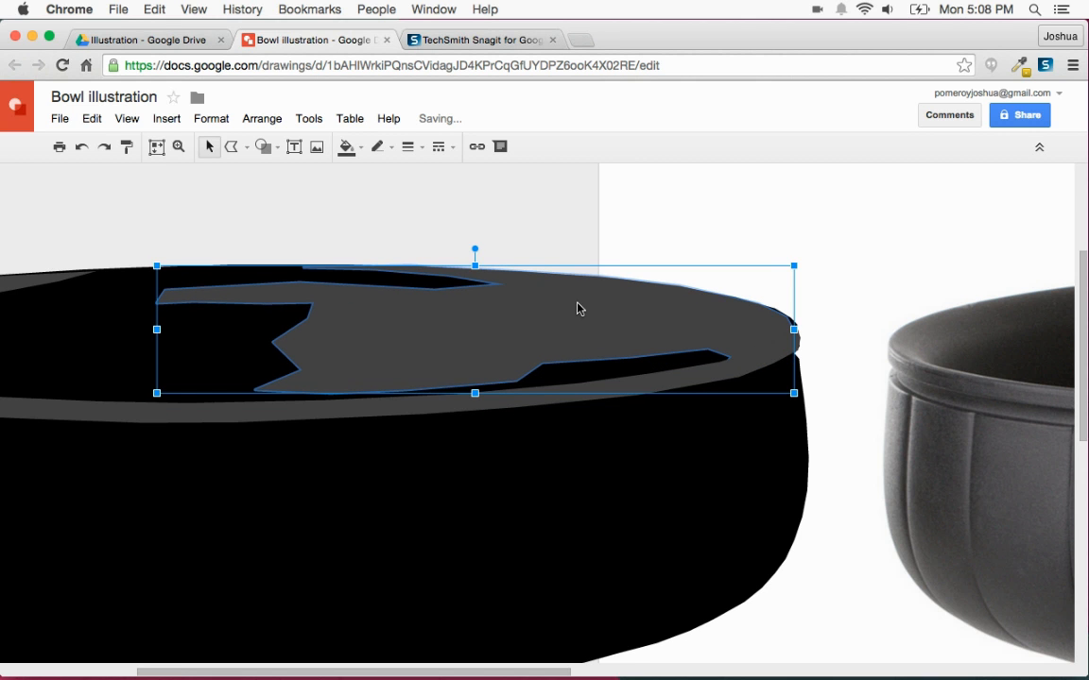
pyautogui.hotkey('shift', 'Down')
pyautogui.hotkey('shift', 'Down')
pyautogui.hotkey('shift', 'Right')
pyautogui.hotkey('shift', 'Left')
pyautogui.hotkey('shift', 'Right')
pyautogui.hotkey('shift', 'Right')
pyautogui.click(564, 239)
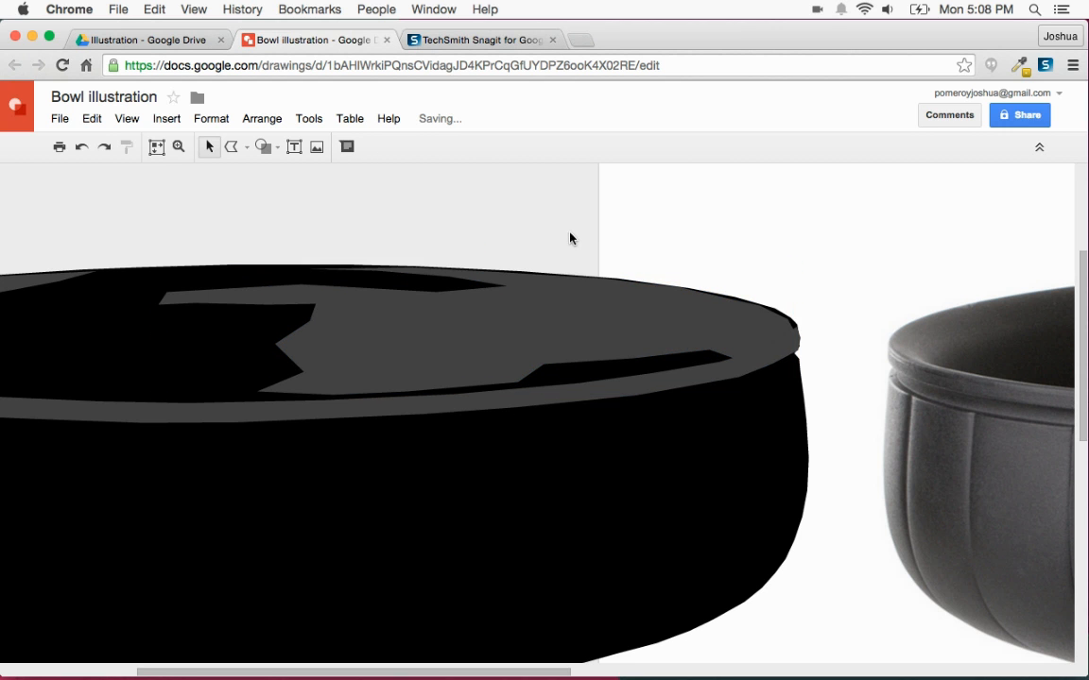
# Step: Reselect the right highlight and try a small vertical nudge to check its fit against the rim band
pyautogui.hscroll(-3, 568, 234)
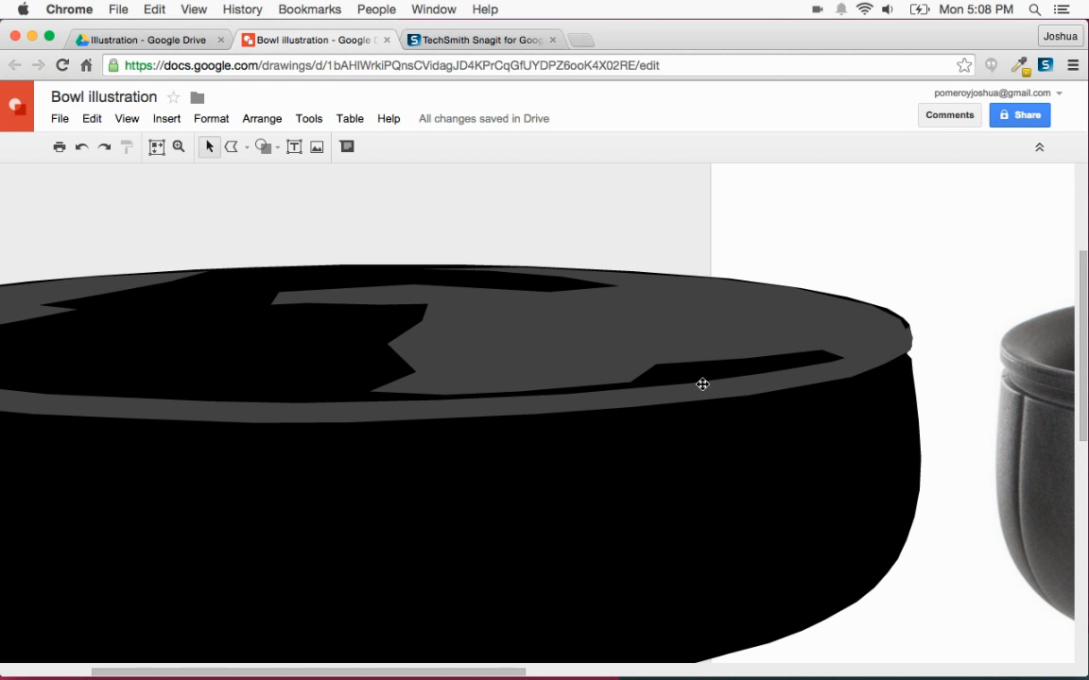
pyautogui.click(693, 317)
pyautogui.press('Down')
pyautogui.press('Up')
pyautogui.press('super+alt+minus')
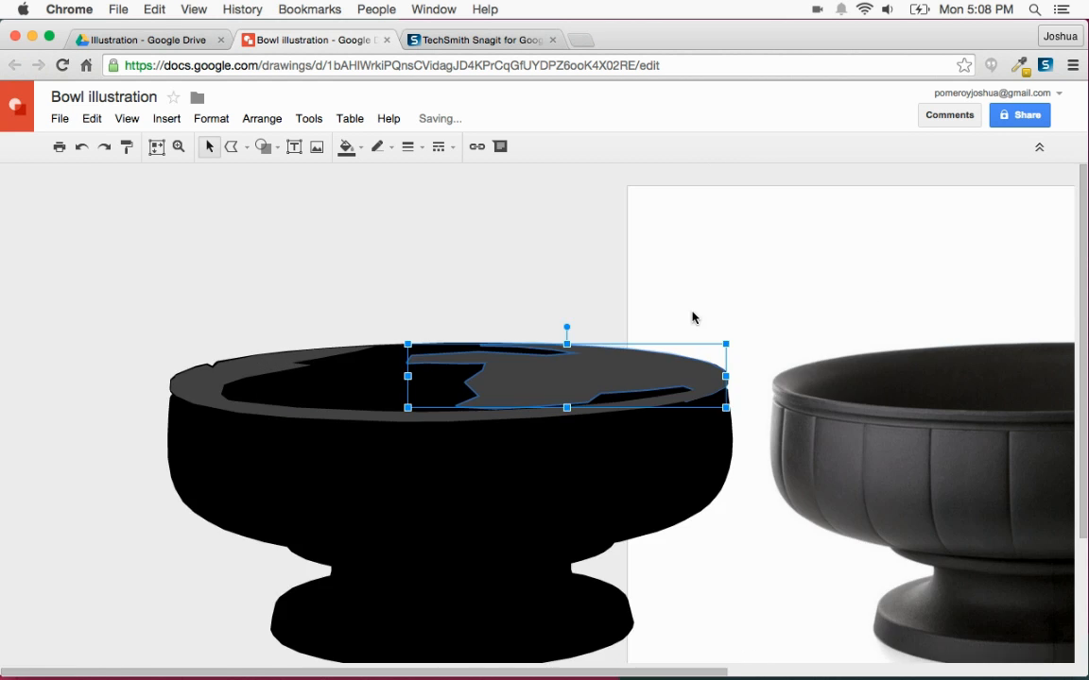
# Step: Deselect the right highlight and compare the illustrated opening and rim with those of the bowl in the reference photo
pyautogui.click(454, 298)
pyautogui.scroll(-2, 478, 282)
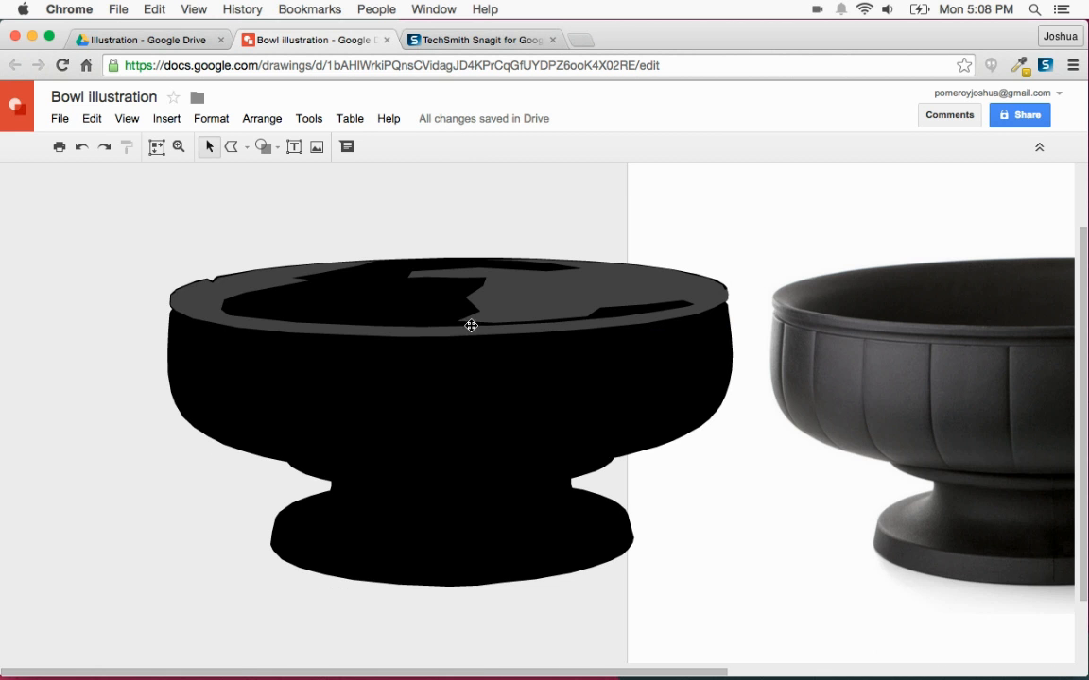
pyautogui.hscroll(6, 469, 321)
pyautogui.hscroll(-3, 462, 318)
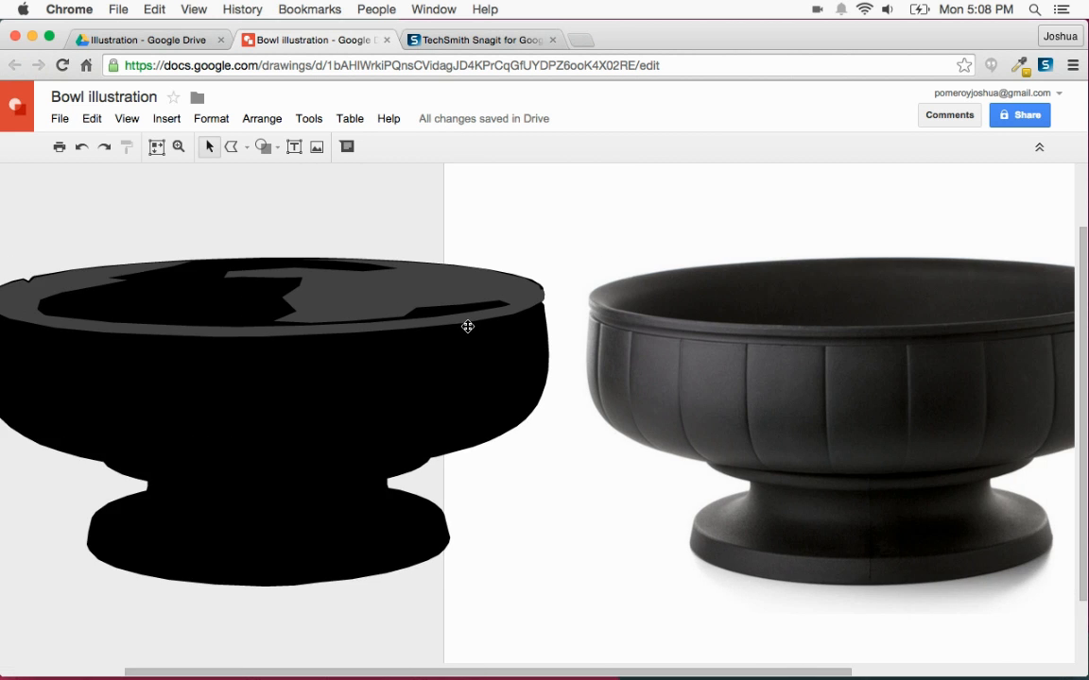
pyautogui.hscroll(-1, 321, 297)
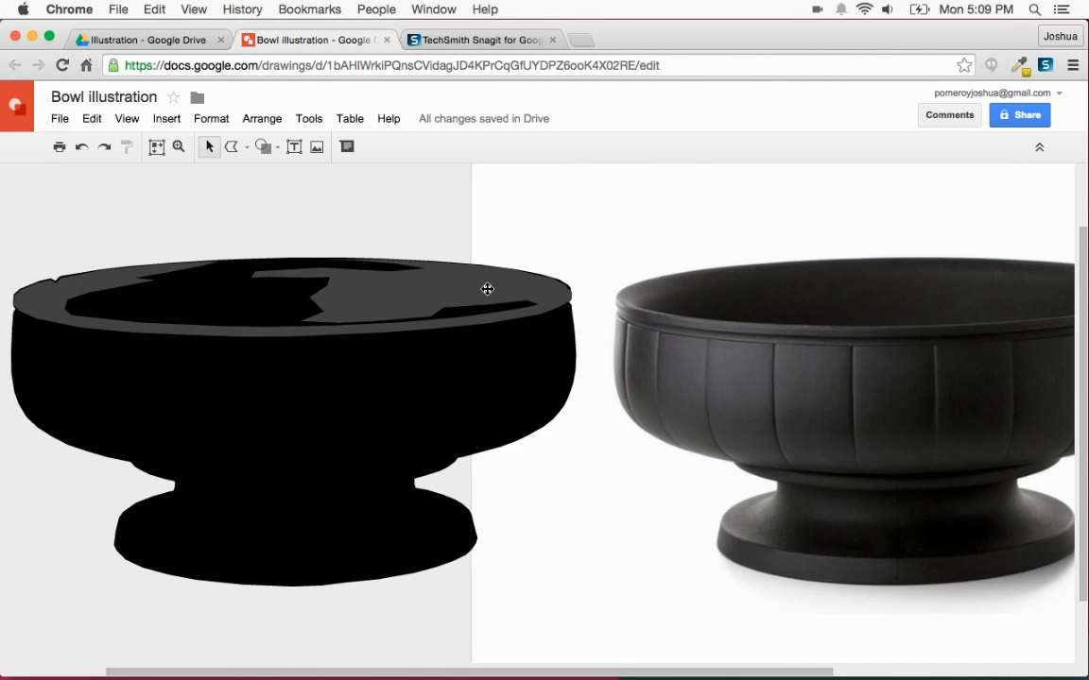
pyautogui.hscroll(3, 476, 288)
pyautogui.hscroll(-2, 693, 336)
pyautogui.hscroll(3, 350, 333)
pyautogui.hscroll(-3, 618, 340)
pyautogui.hscroll(3, 619, 340)
pyautogui.hscroll(-1, 595, 340)
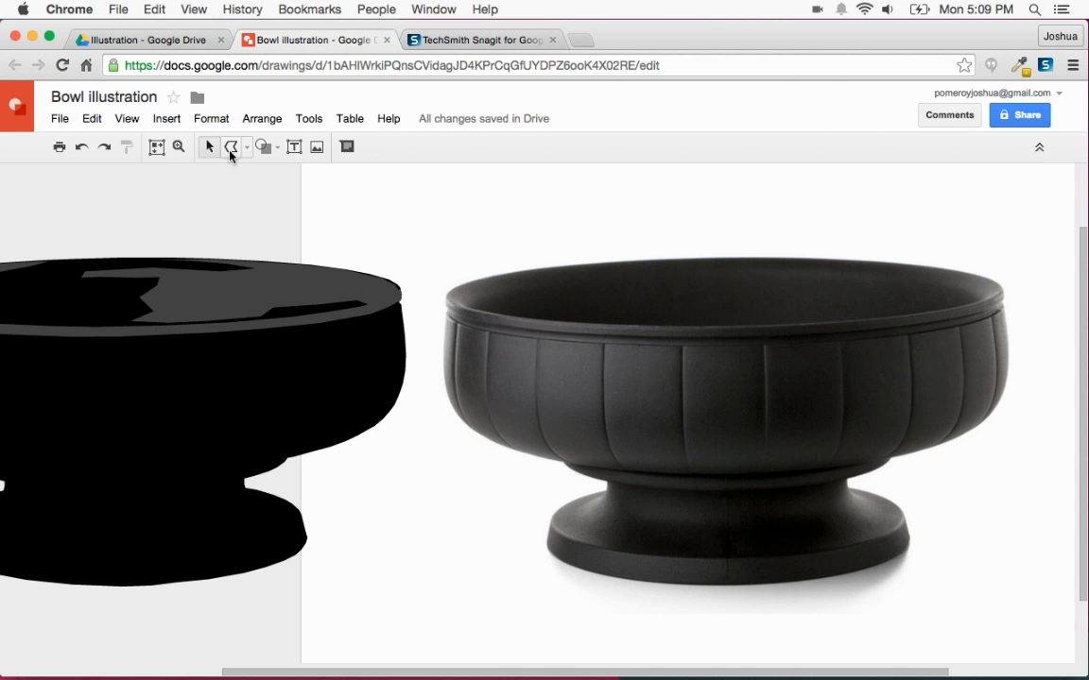
# Step: Trace a closed Polyline highlight on the photo's left front rim, with two thin streaks tapering toward the centre and a wider patch at the left end
pyautogui.click(178, 147)
pyautogui.moveTo(429, 263); pyautogui.dragTo(695, 383)
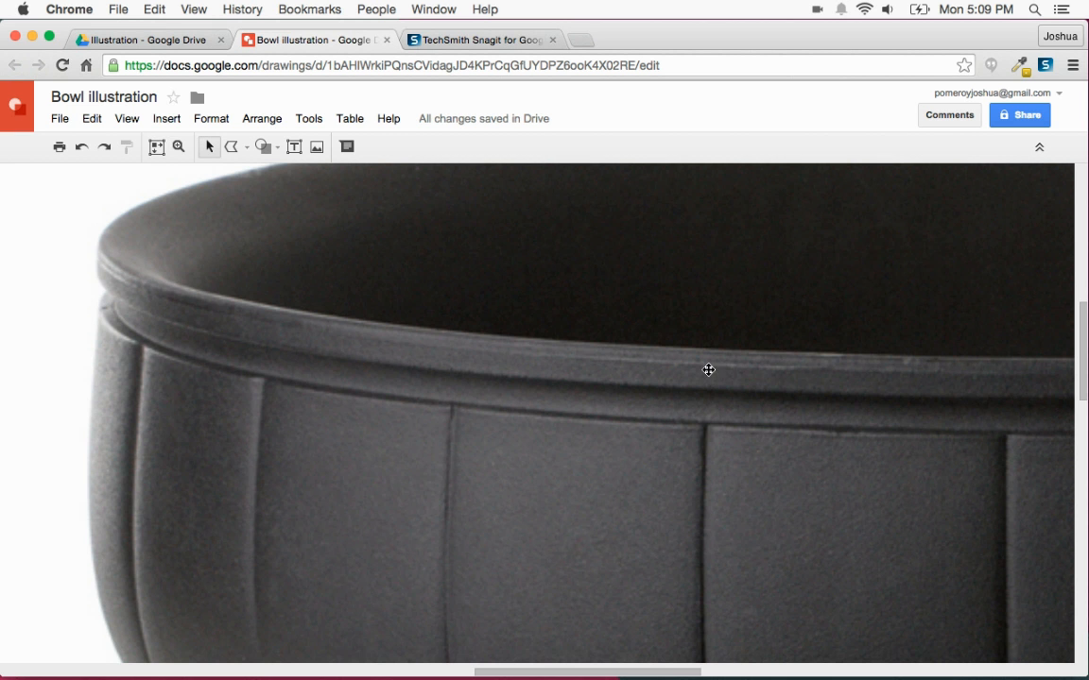
pyautogui.click(231, 147)
pyautogui.scroll(5, 180, 285)
pyautogui.scroll(-5, 179, 285)
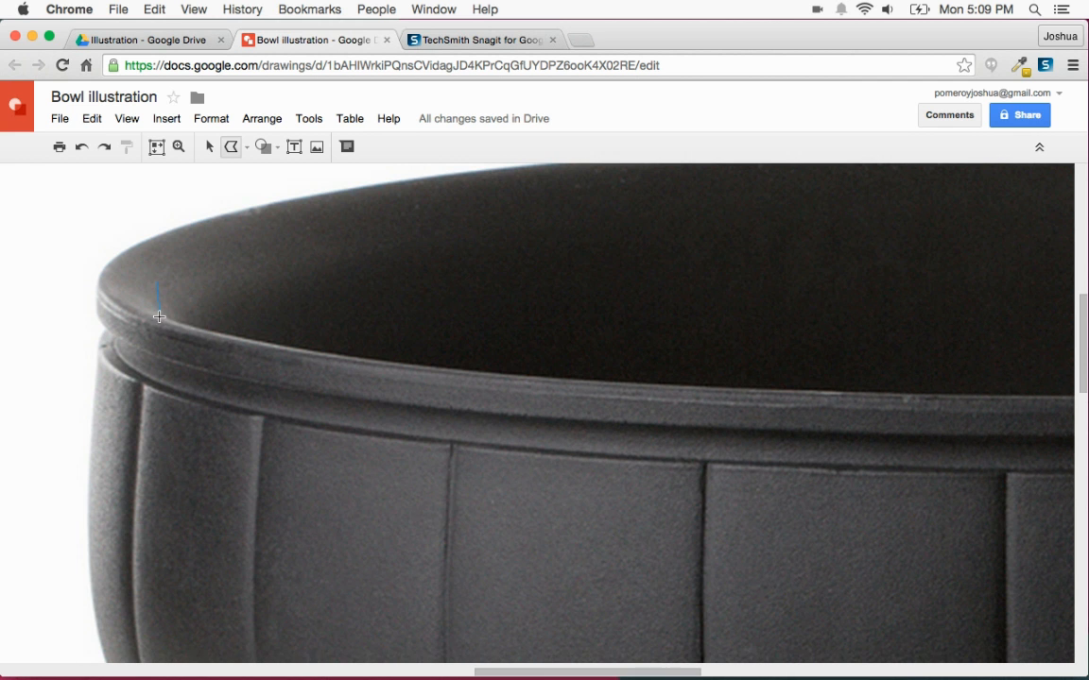
pyautogui.click(282, 346)
pyautogui.click(415, 366)
pyautogui.click(685, 387)
pyautogui.click(915, 395)
pyautogui.click(996, 397)
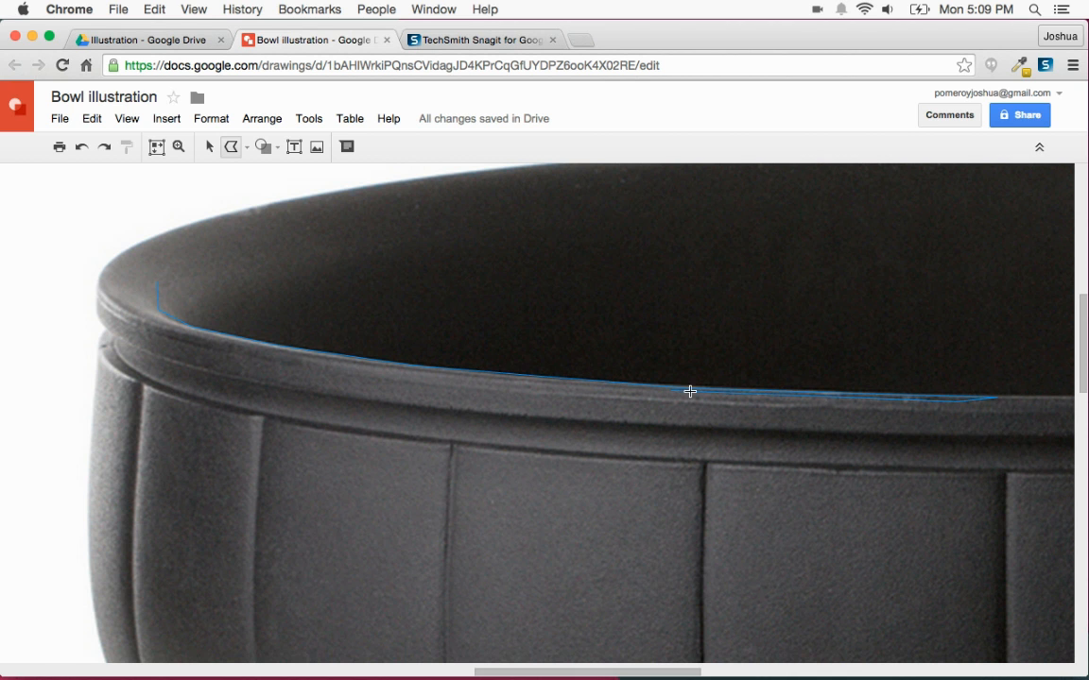
pyautogui.click(385, 370)
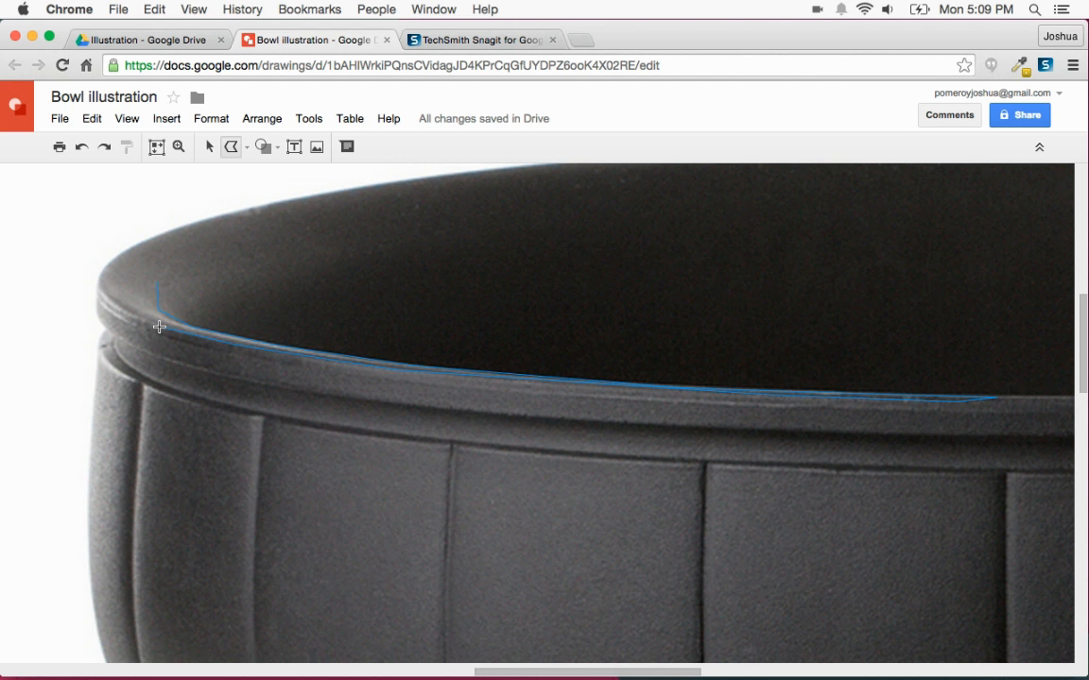
pyautogui.click(190, 345)
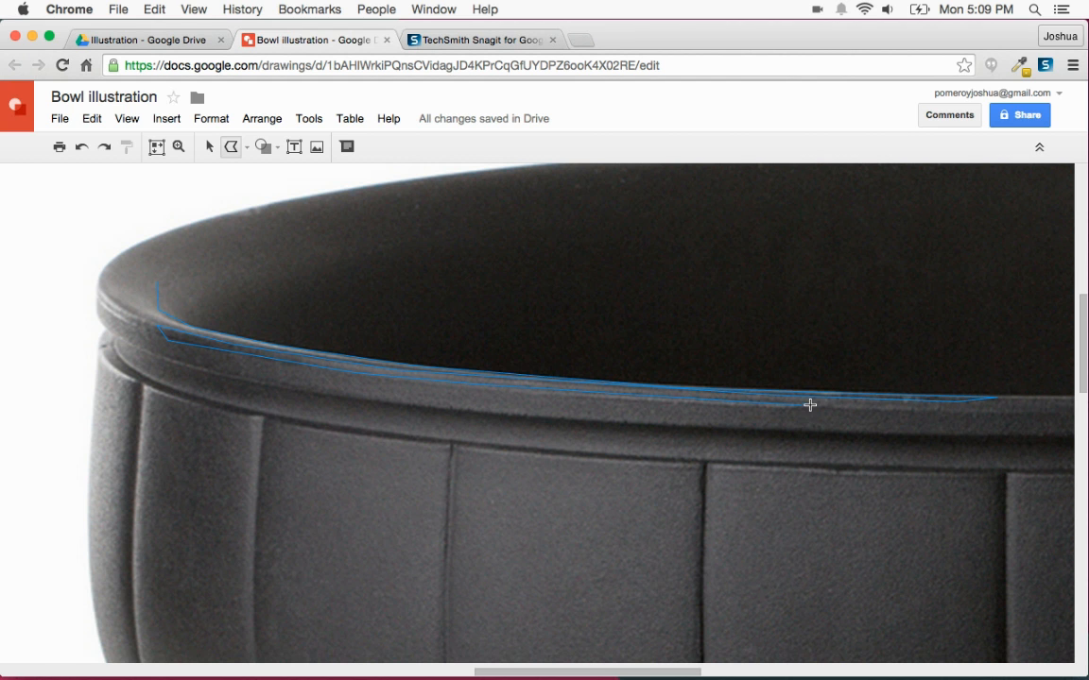
pyautogui.click(909, 407)
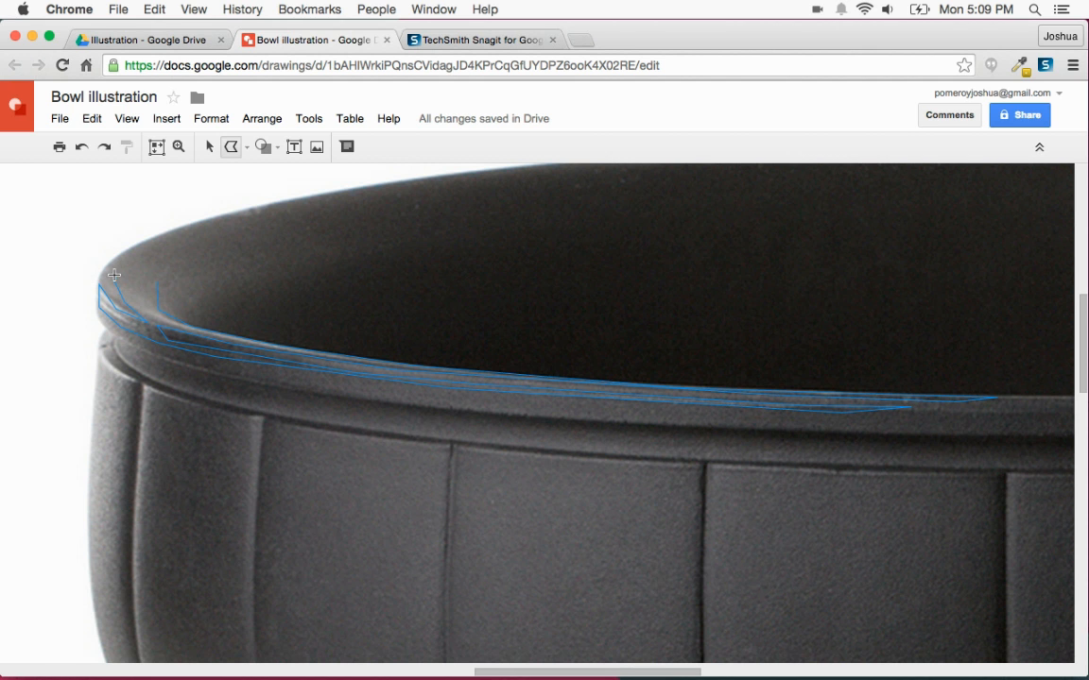
pyautogui.click(155, 287)
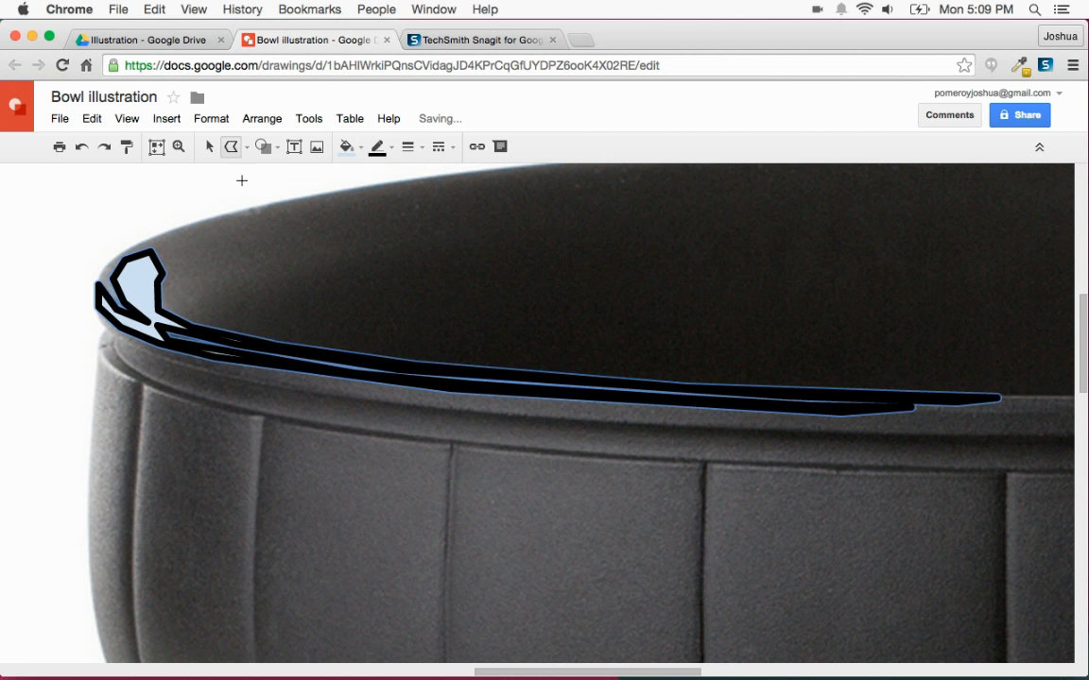
# Step: Make the left rim highlight's outline transparent and fill it with a grey one shade lighter than the illustration's rim
pyautogui.click(391, 149)
pyautogui.click(390, 178)
pyautogui.click(358, 154)
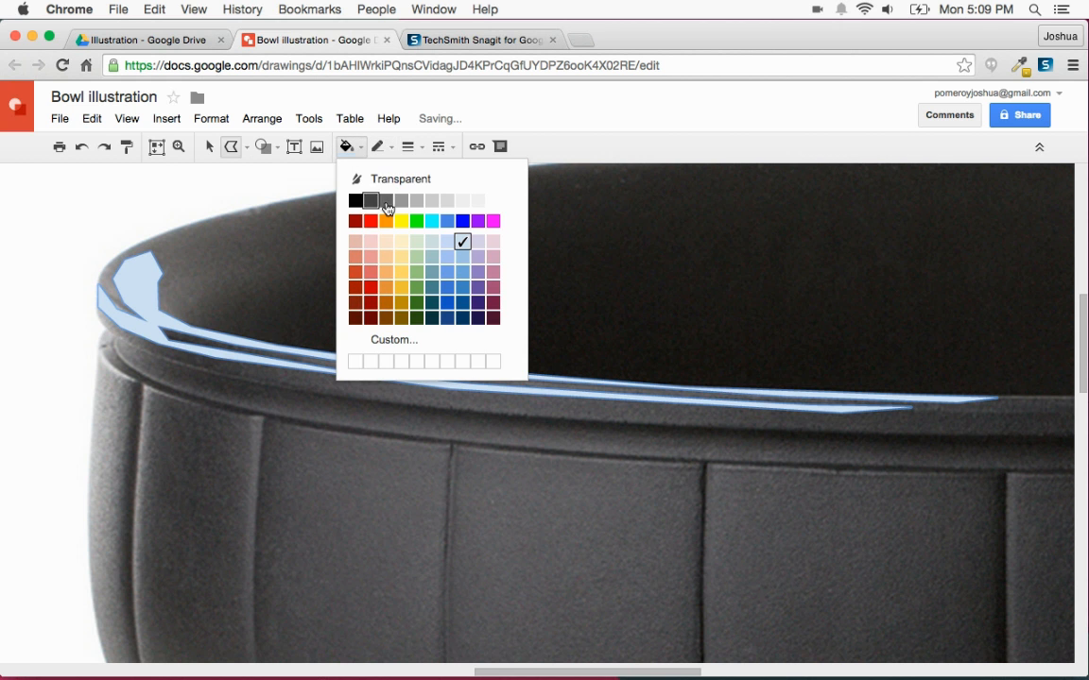
pyautogui.click(361, 177)
# Step: Move the left rim highlight from the photo onto the silhouette's left front rim, then deselect it
pyautogui.click(209, 147)
pyautogui.scroll(-3, 444, 284)
pyautogui.hscroll(-3, 463, 344)
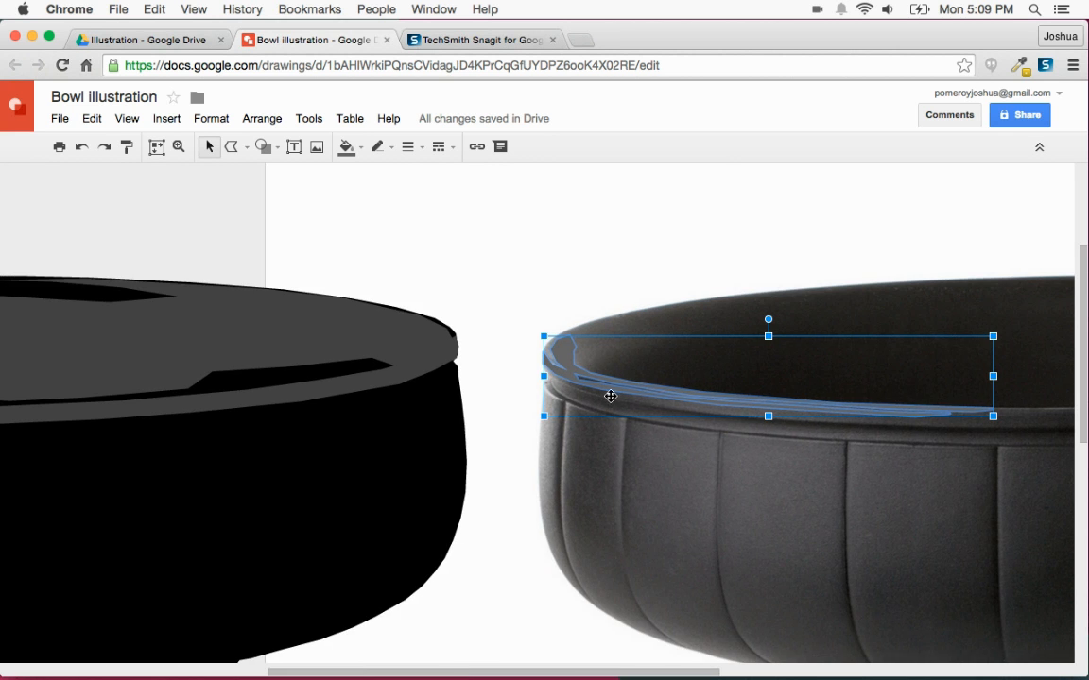
pyautogui.hscroll(-5, 651, 394)
pyautogui.moveTo(1032, 369); pyautogui.dragTo(52, 423)
pyautogui.hscroll(-3, 423, 414)
pyautogui.click(134, 227)
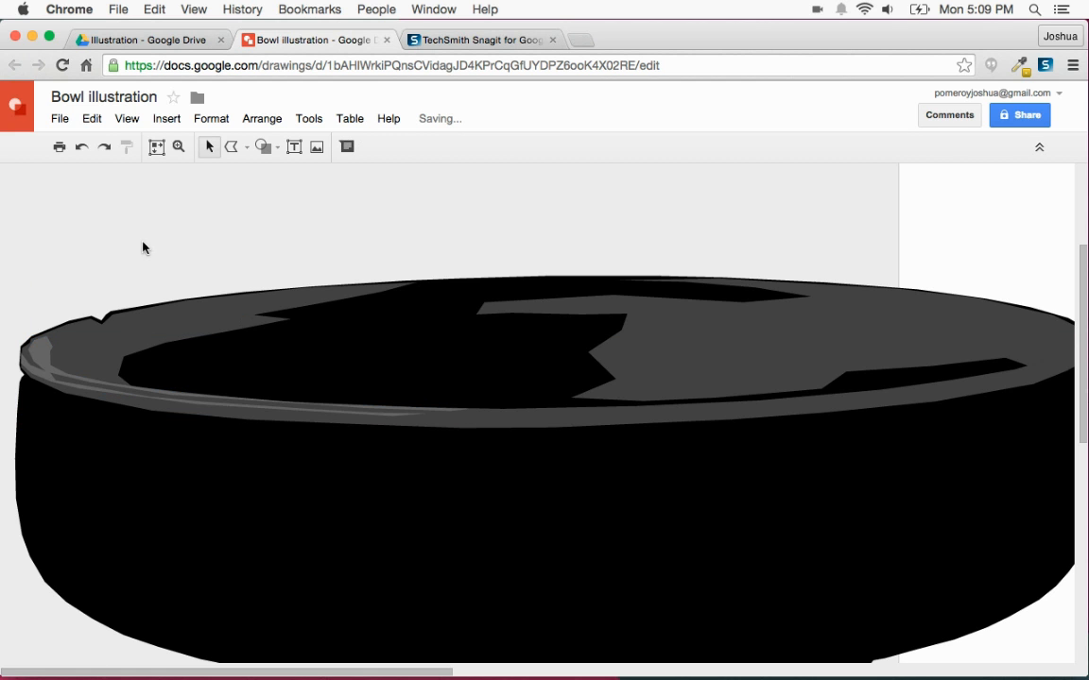
# Step: Select the left rim highlight to reuse its style and start a Polyline along the upper edge of the photo's right front rim
pyautogui.hscroll(1, 173, 411)
pyautogui.hscroll(5, 173, 411)
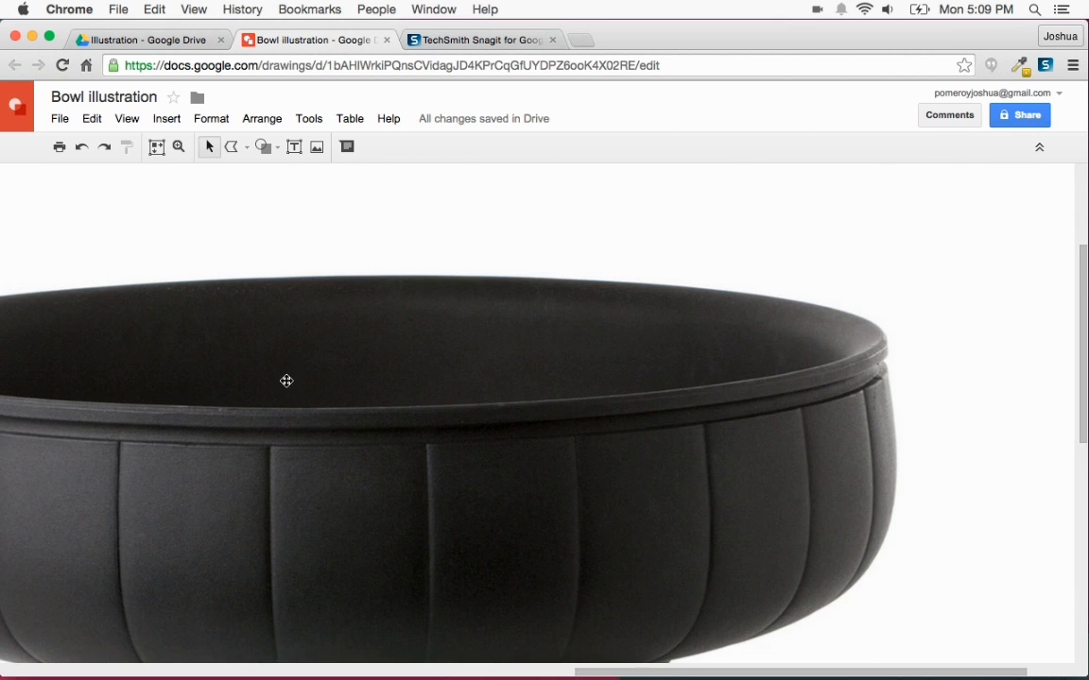
pyautogui.click(89, 369)
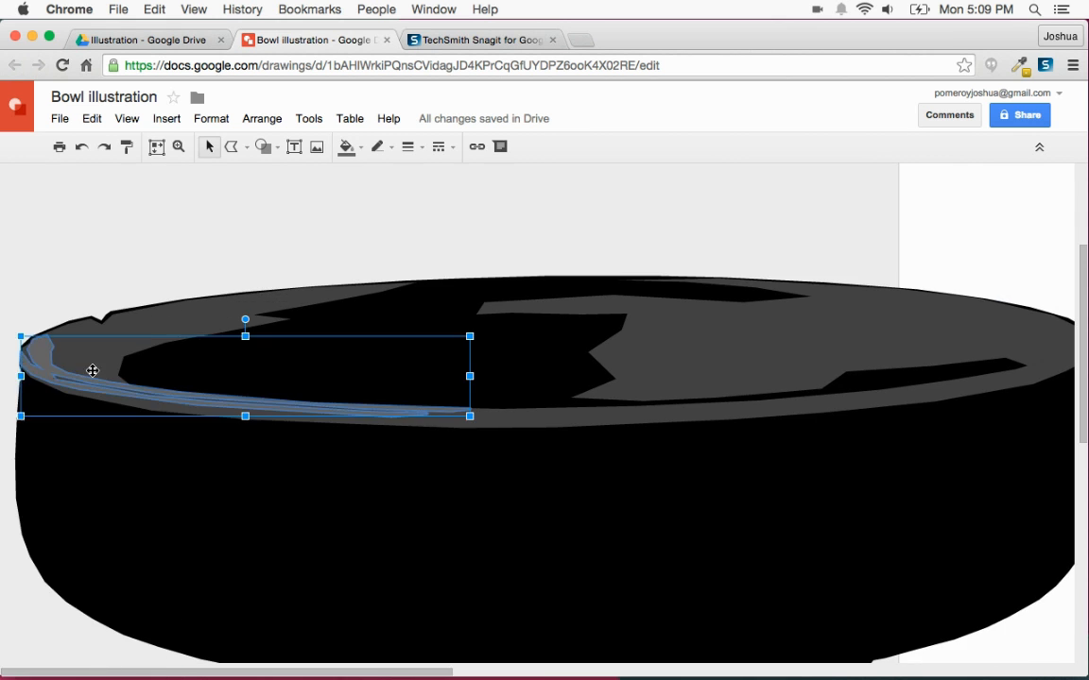
pyautogui.hscroll(10, 405, 282)
pyautogui.click(230, 146)
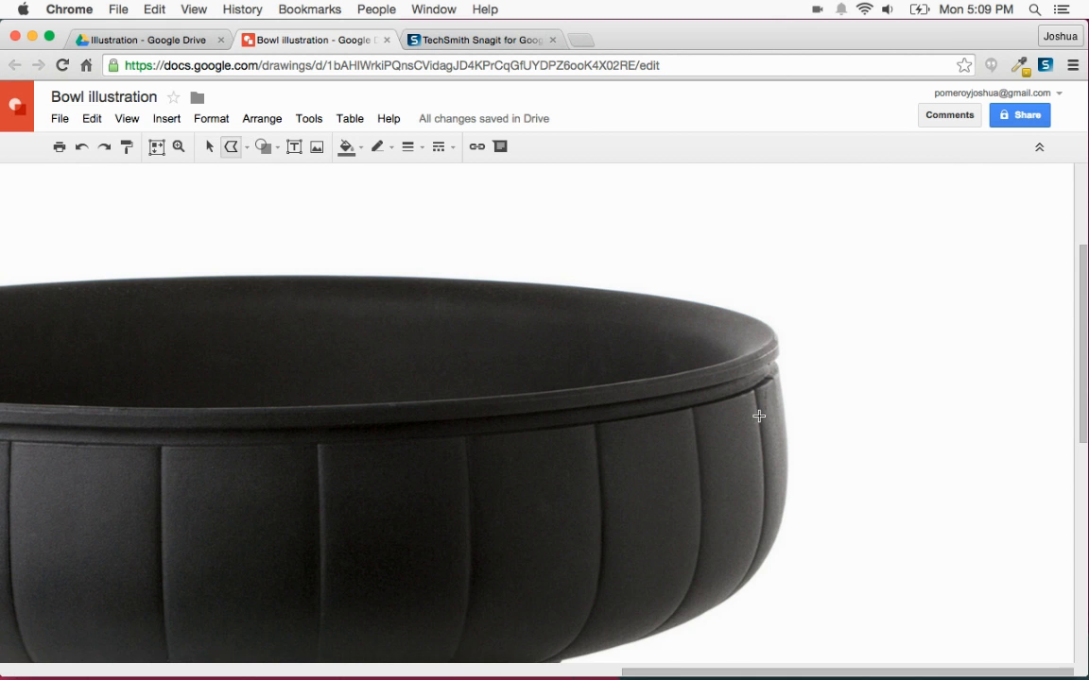
pyautogui.scroll(3, 760, 413)
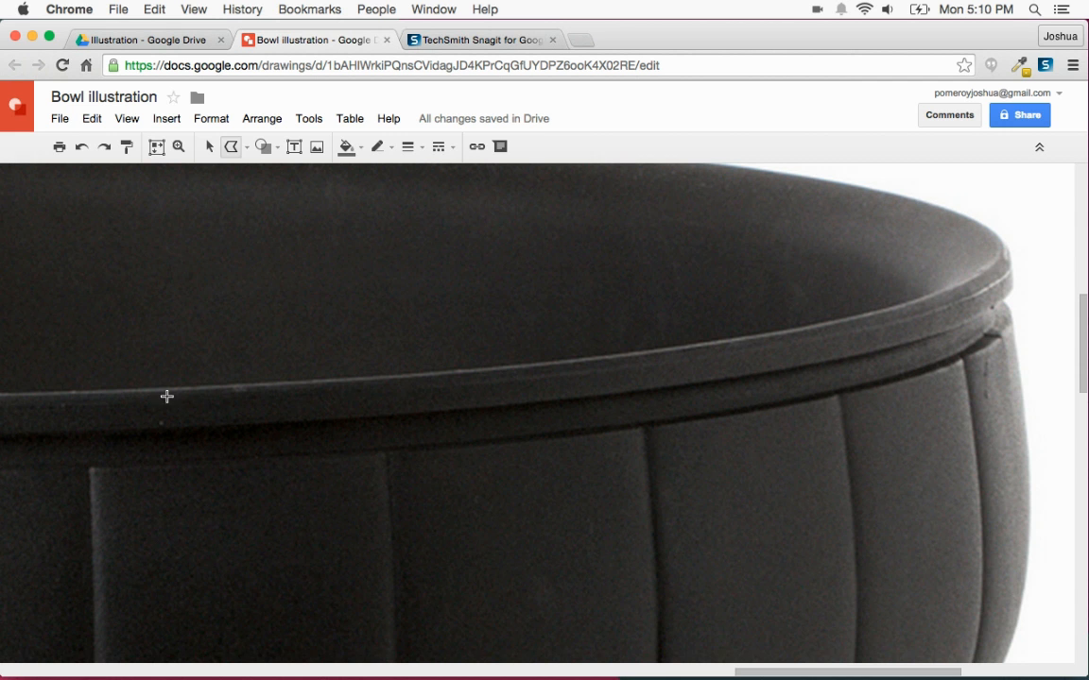
pyautogui.click(29, 398)
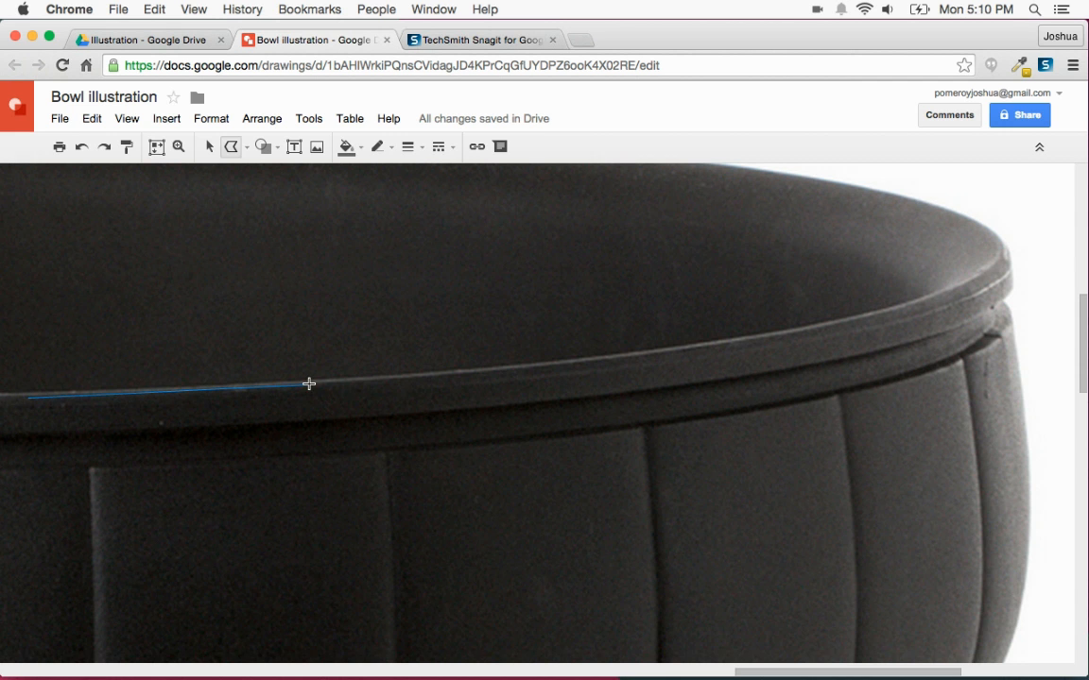
pyautogui.click(501, 371)
pyautogui.click(594, 362)
pyautogui.click(734, 342)
pyautogui.click(863, 321)
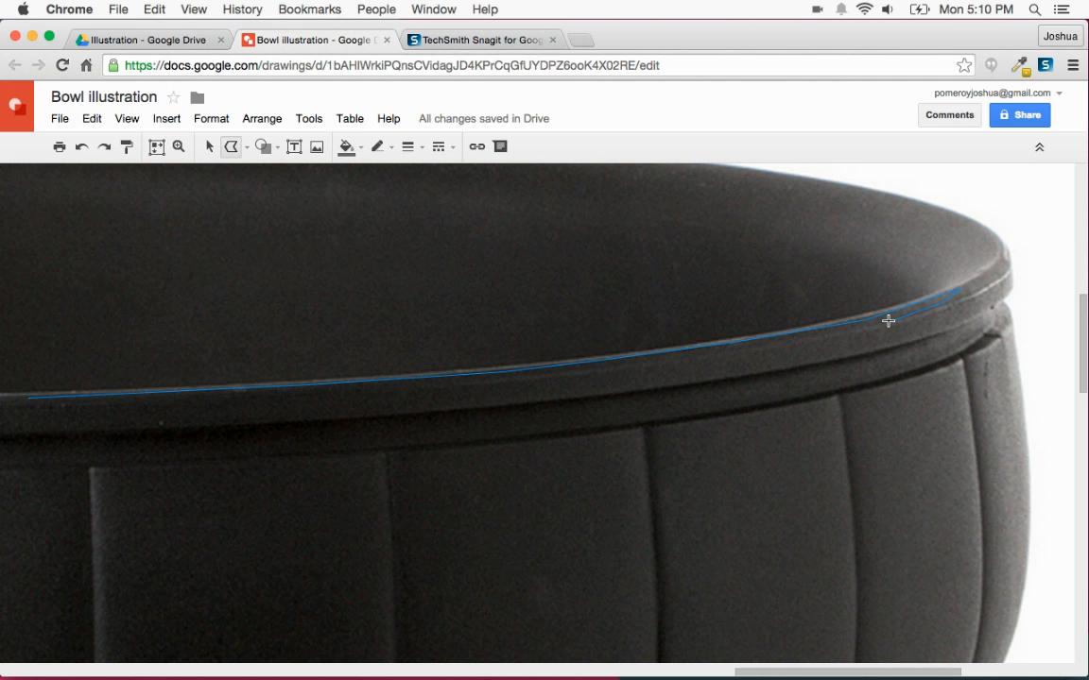
# Step: Continue the outline back beneath the rim's upper edge, along the rim band's lower edge and around the bowl's right outer lip
pyautogui.click(660, 362)
pyautogui.click(612, 379)
pyautogui.click(586, 396)
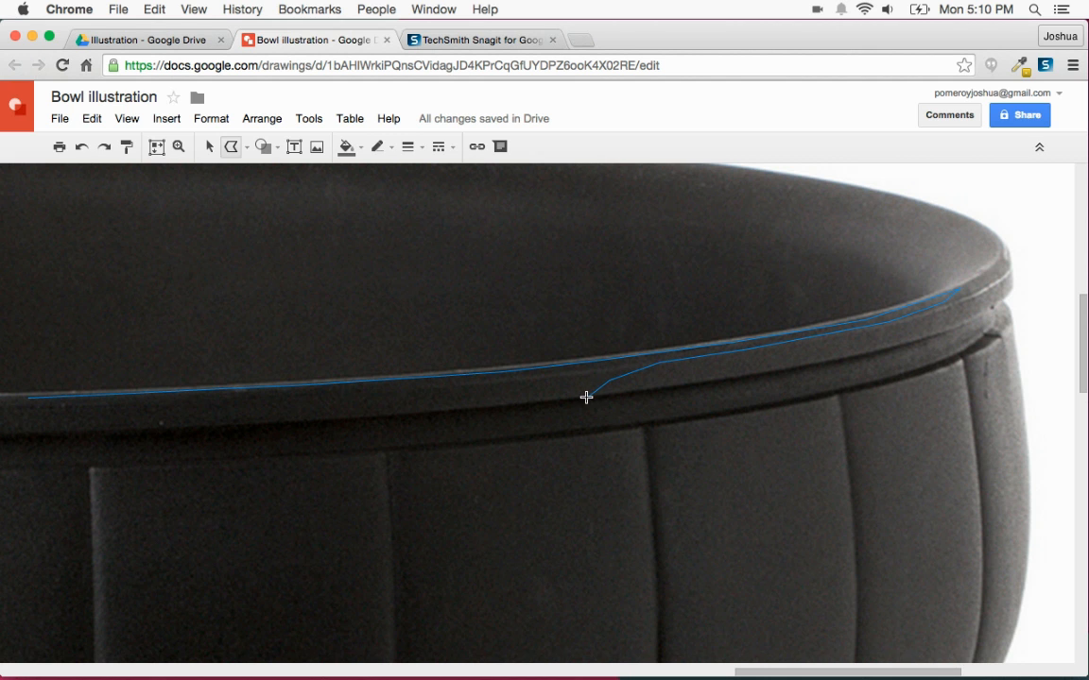
pyautogui.click(779, 370)
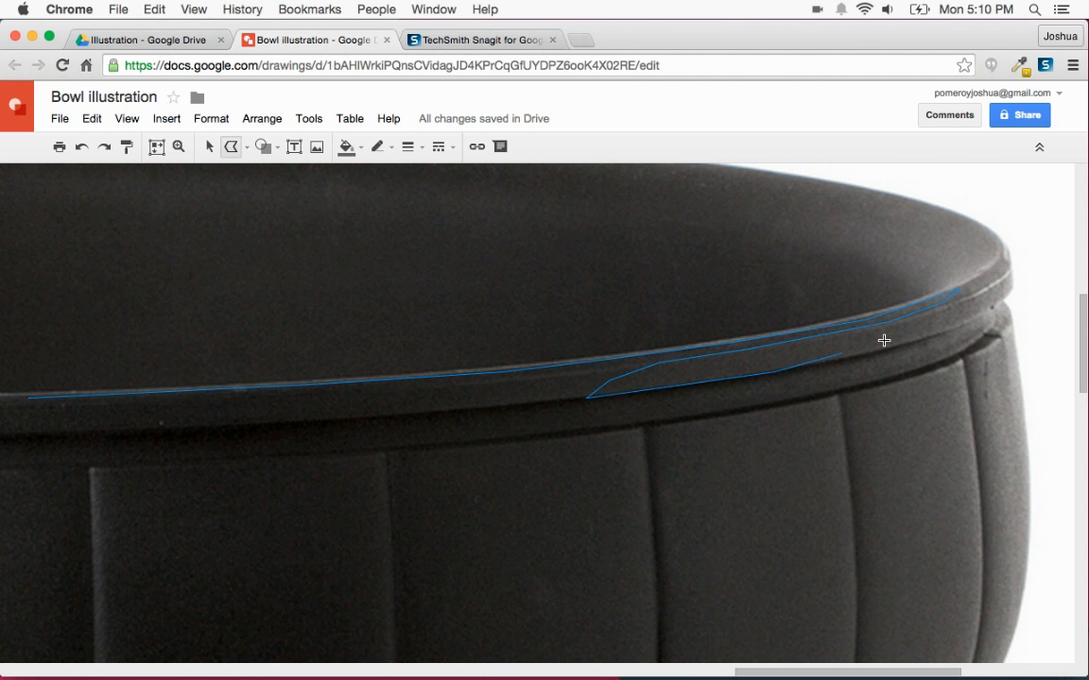
pyautogui.click(980, 315)
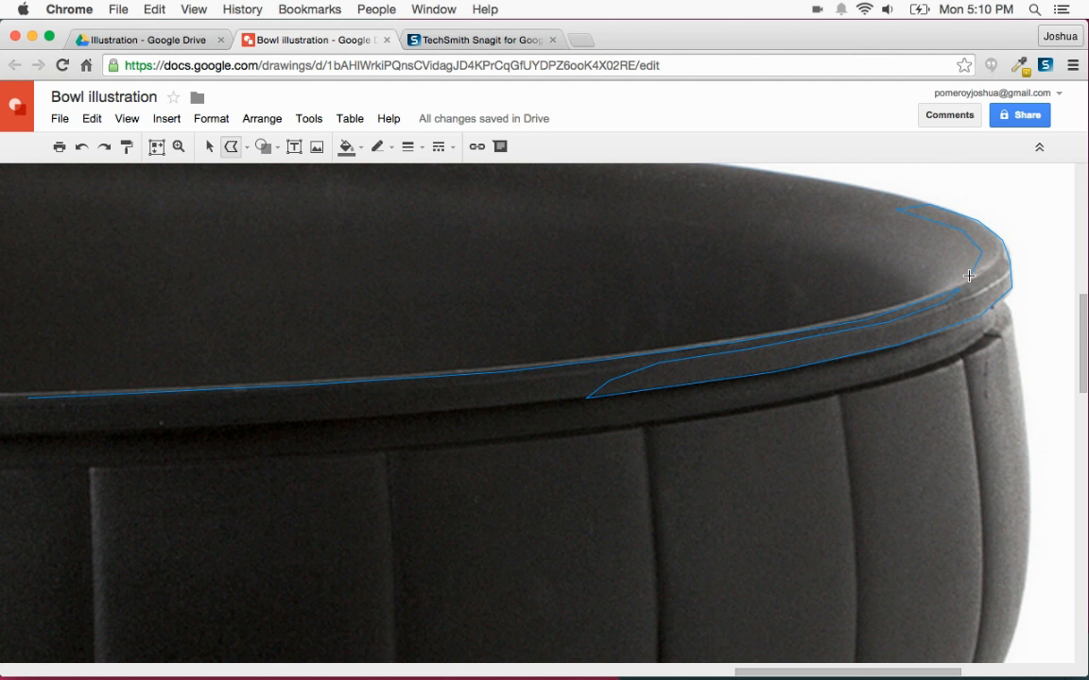
# Step: Finish the right rim highlight by tracing its inner edge back to the front centre of the rim and closing the outline
pyautogui.click(917, 296)
pyautogui.click(845, 319)
pyautogui.click(491, 366)
pyautogui.click(274, 381)
pyautogui.click(46, 390)
pyautogui.hscroll(-10, 378, 416)
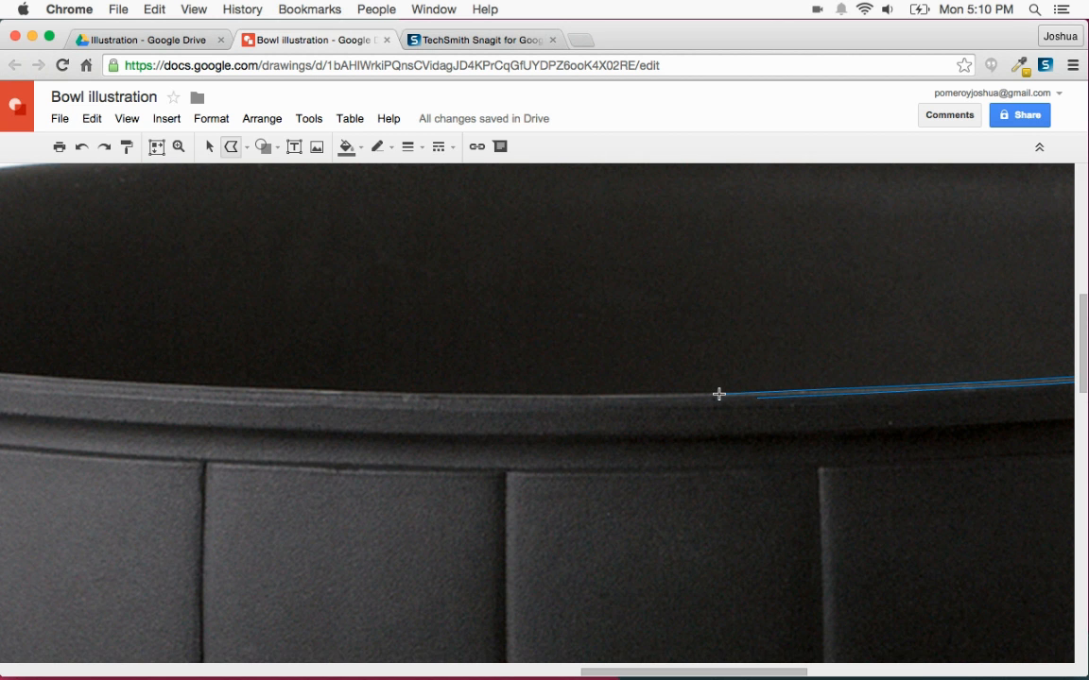
pyautogui.click(576, 395)
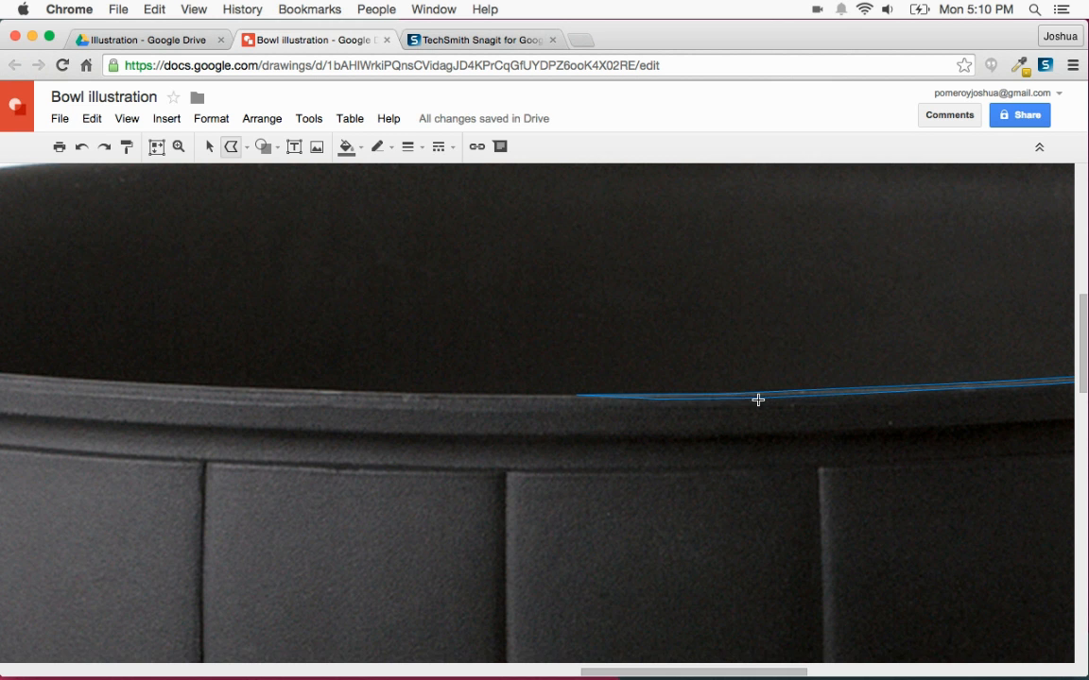
pyautogui.click(703, 414)
# Step: Move the right rim highlight from the photo onto the silhouette's right front rim, then deselect it
pyautogui.hscroll(3, 659, 413)
pyautogui.press('super+alt+minus')
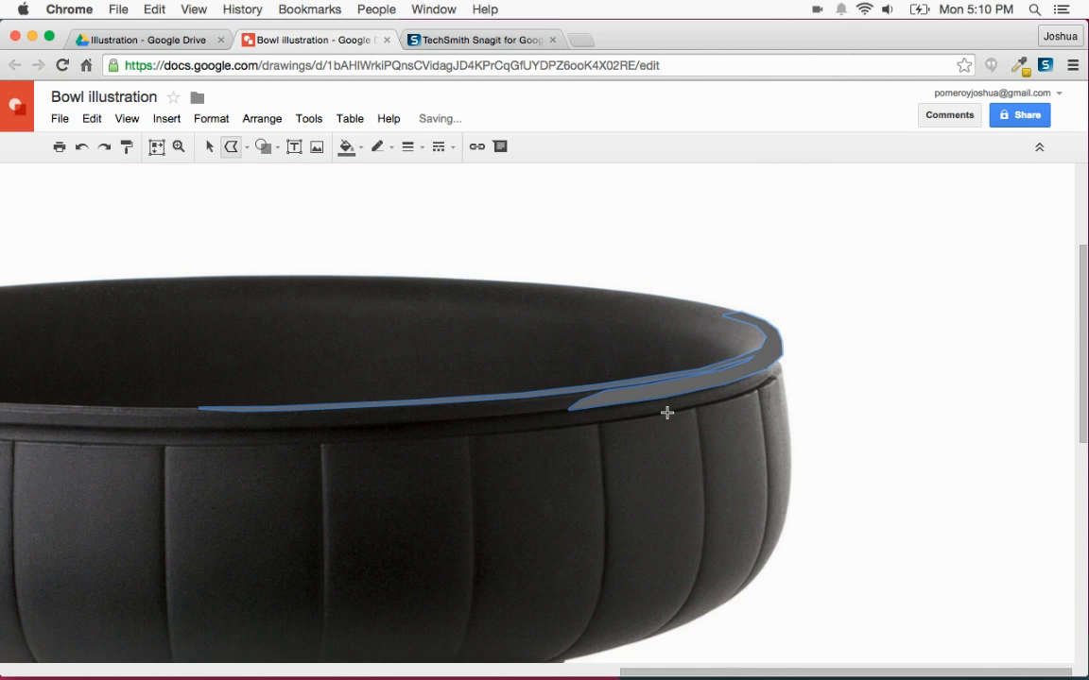
pyautogui.click(209, 148)
pyautogui.moveTo(792, 366); pyautogui.dragTo(439, 372)
pyautogui.press('super+alt+equal')
pyautogui.click(494, 239)
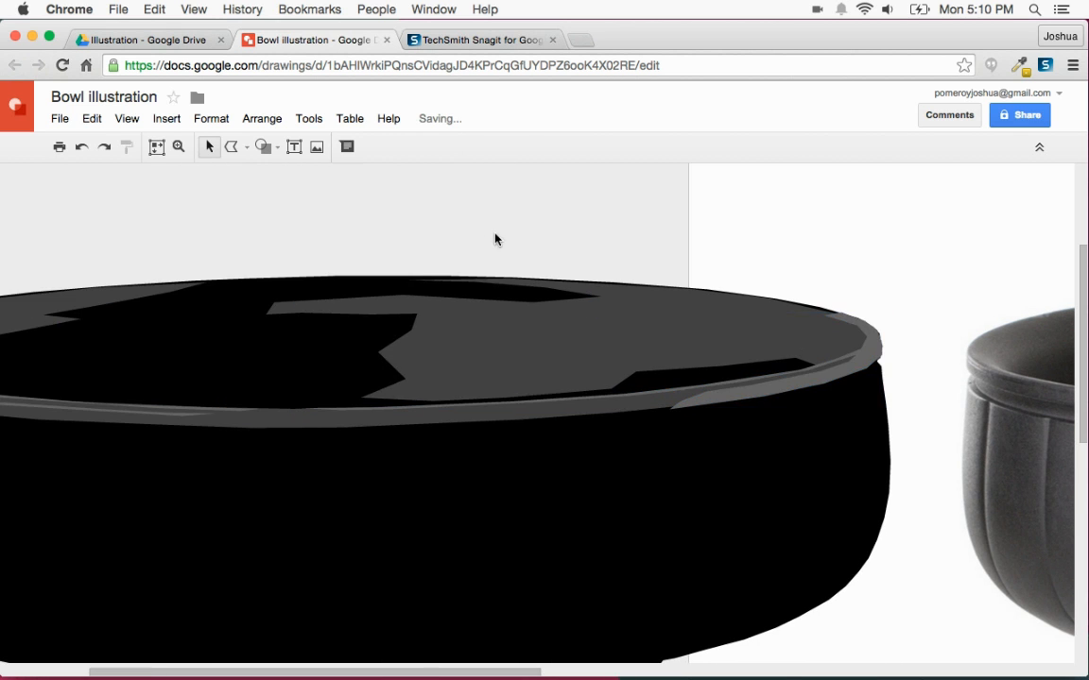
# Step: Nudge the right rim highlight two steps to the left to fit the silhouette's edge, then deselect it
pyautogui.click(810, 387)
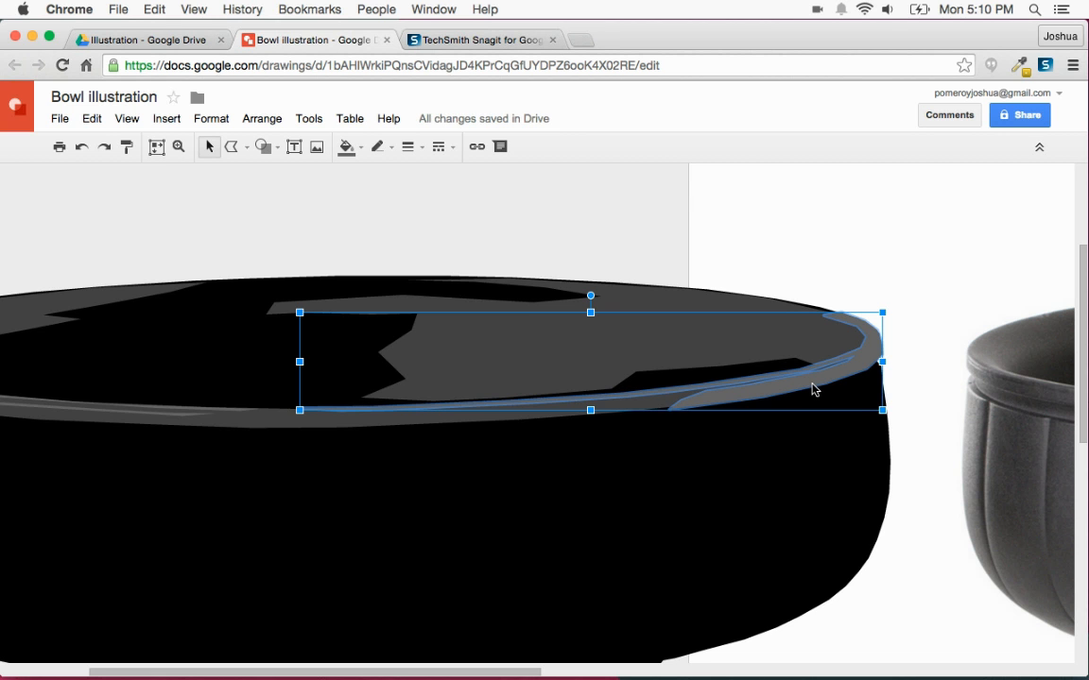
pyautogui.press('Left')
pyautogui.press('Left')
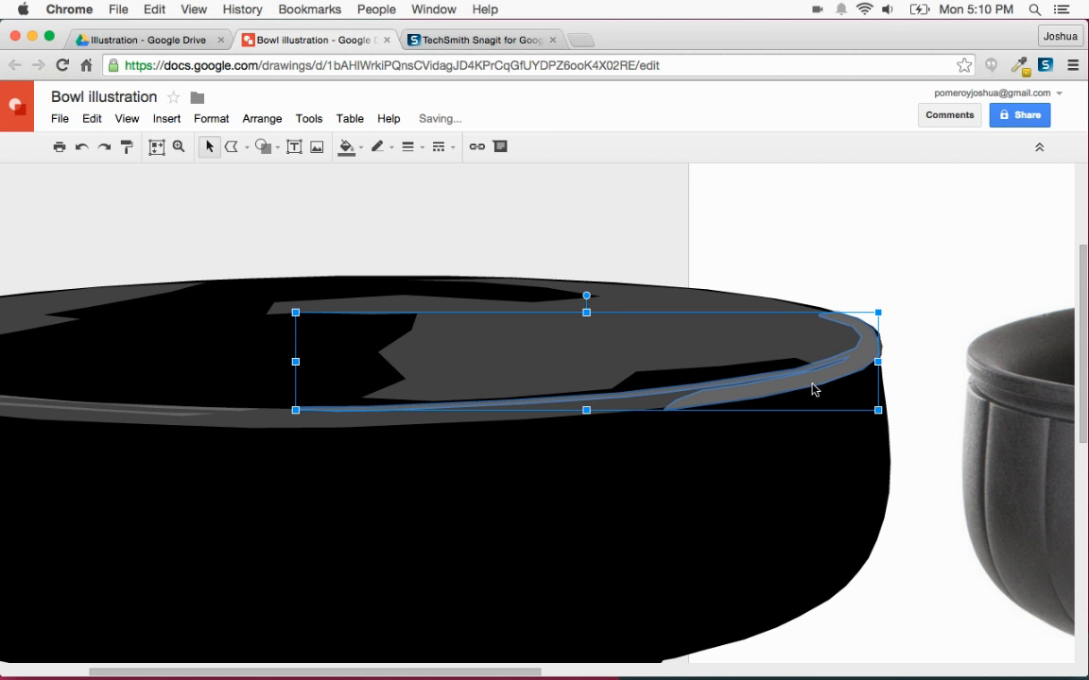
pyautogui.click(603, 238)
# Step: Compare the illustration's highlighted rim with the rim of the bowl in the reference photo
pyautogui.hscroll(5, 454, 315)
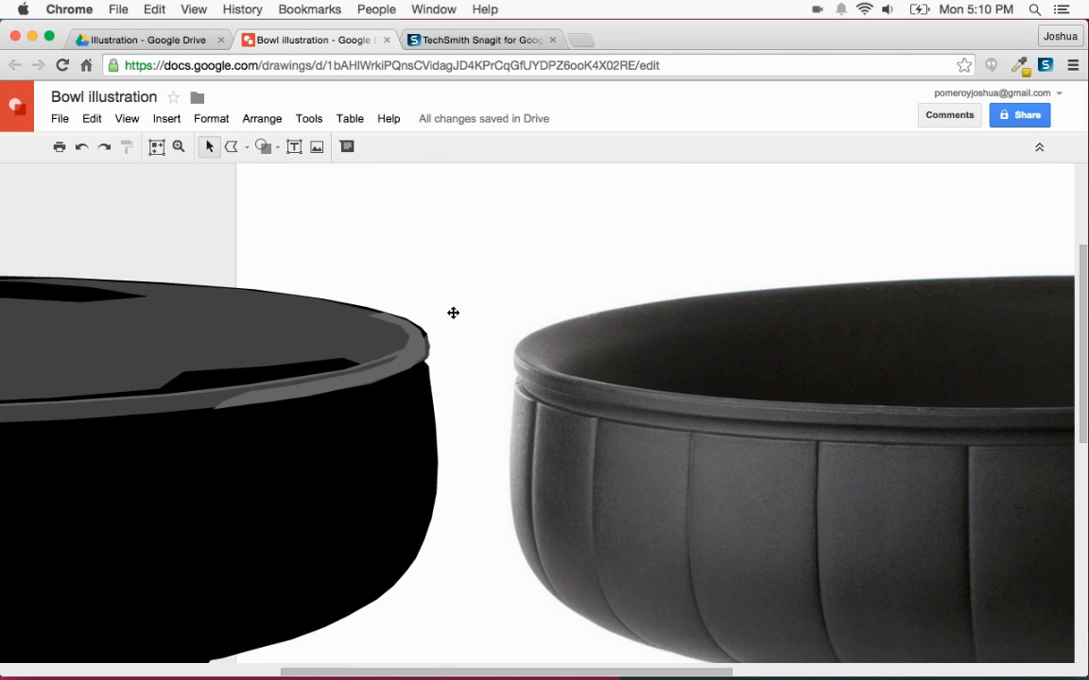
pyautogui.hscroll(5, 459, 284)
pyautogui.hscroll(-10, 463, 255)
pyautogui.hscroll(8, 466, 284)
pyautogui.hscroll(5, 467, 322)
pyautogui.hscroll(-10, 467, 322)
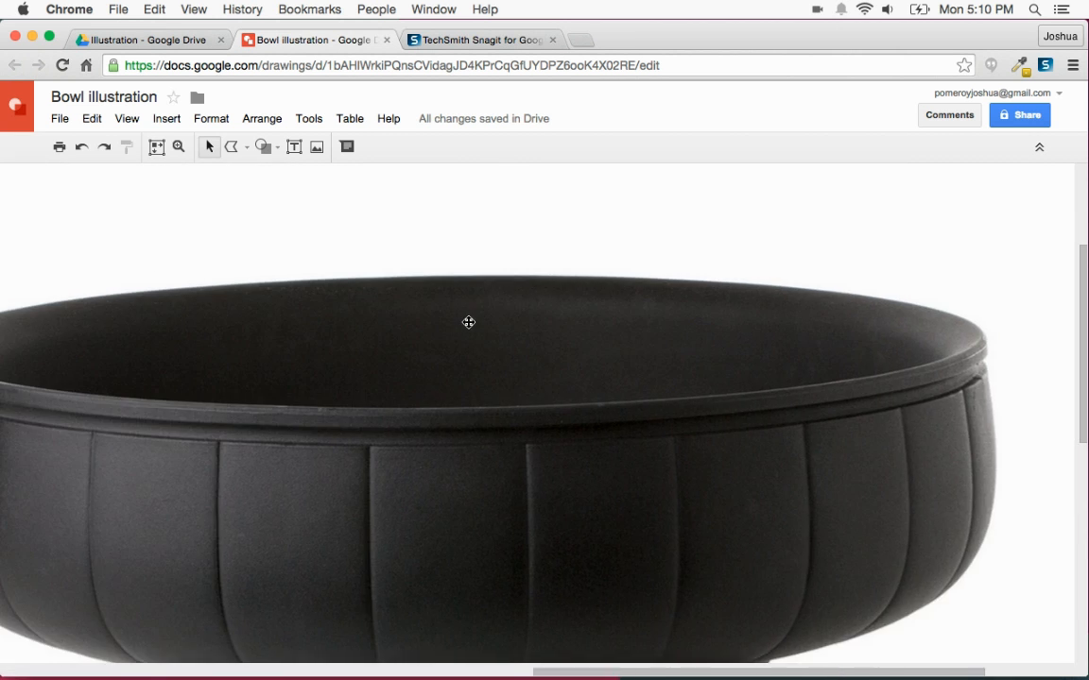
pyautogui.hscroll(5, 468, 323)
pyautogui.hscroll(-10, 469, 323)
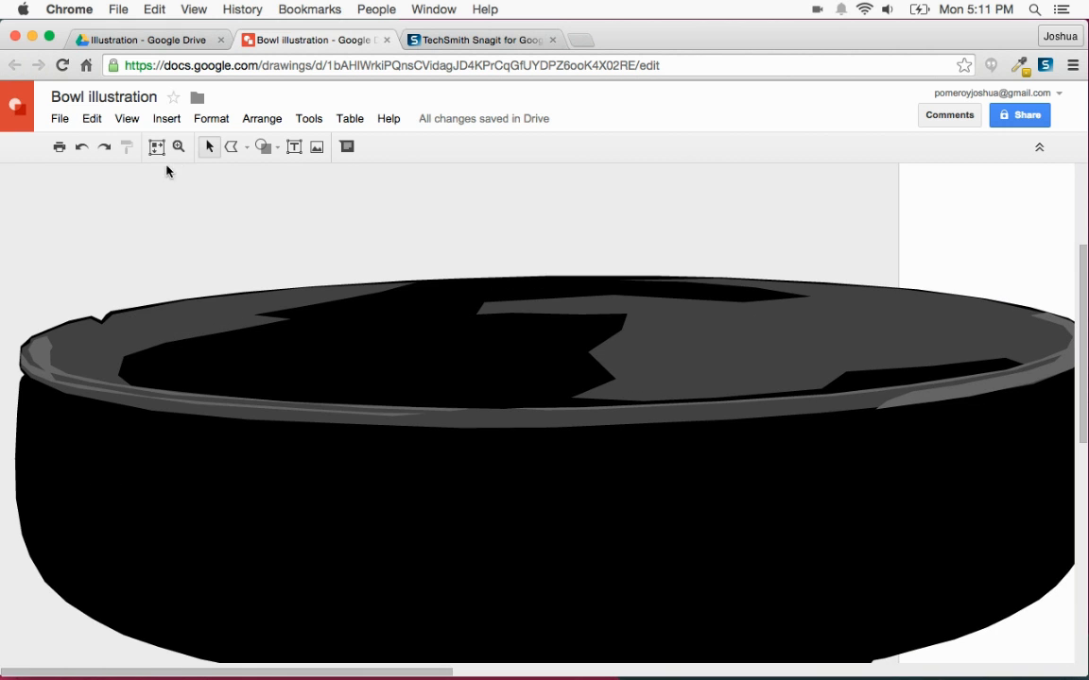
# Step: Draw a smaller closed Polyline highlight inside the left end of the illustration's rim highlight, with a thin tail along the rim's upper edge
pyautogui.click(178, 147)
pyautogui.moveTo(199, 221); pyautogui.dragTo(2, 429)
pyautogui.hscroll(-2, 376, 438)
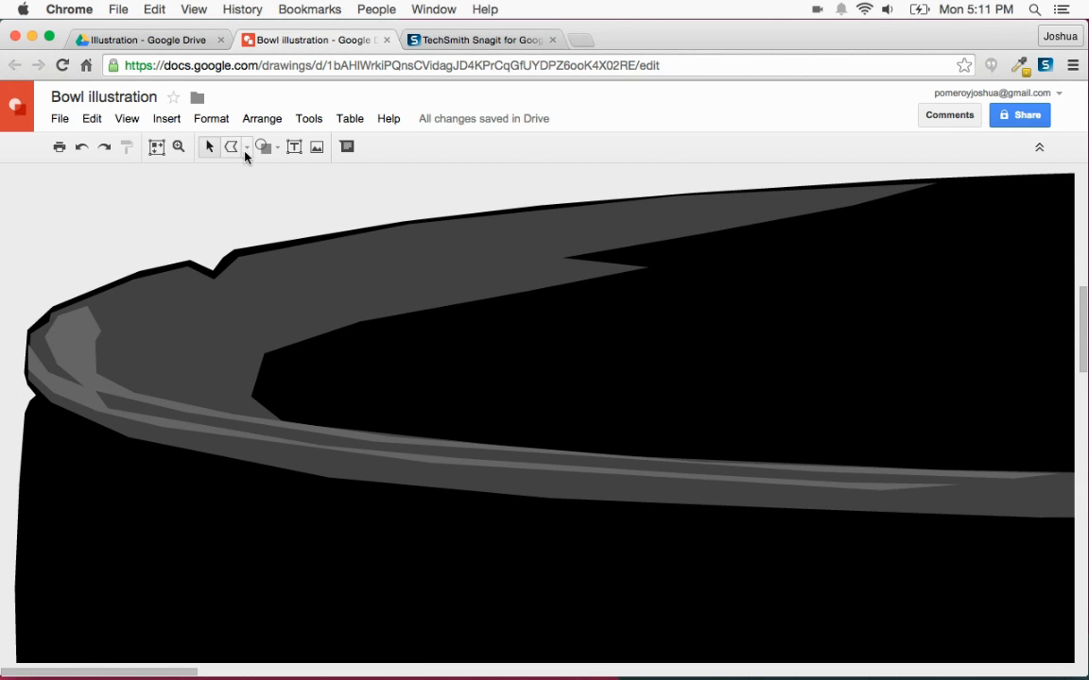
pyautogui.click(232, 147)
pyautogui.moveTo(146, 396); pyautogui.dragTo(256, 419)
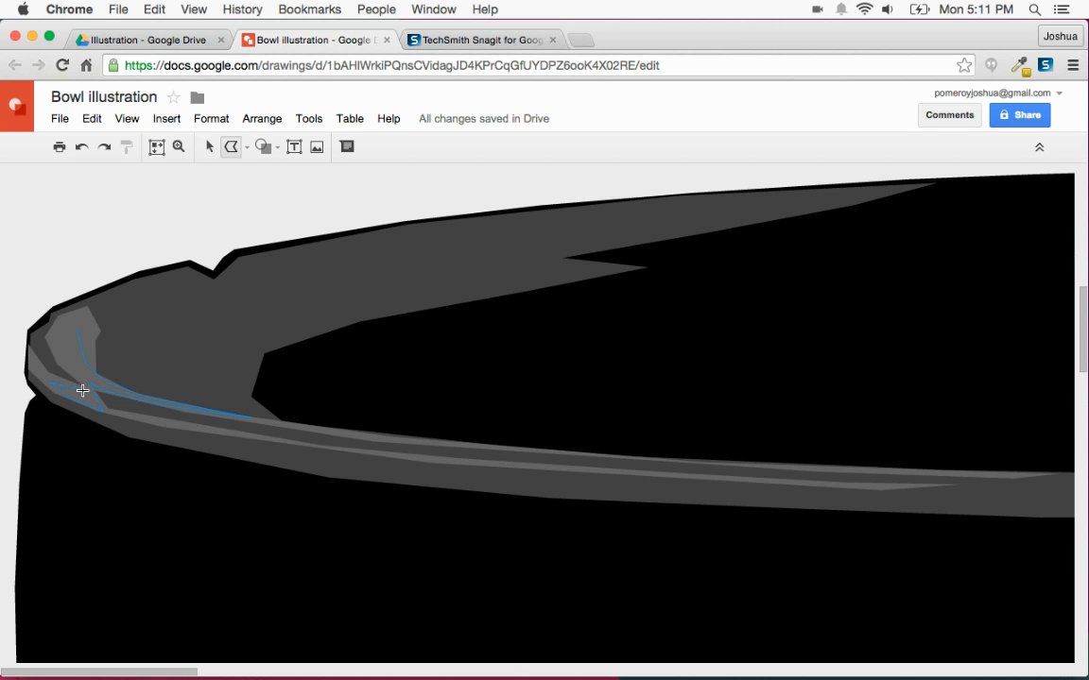
pyautogui.click(75, 332)
# Step: Give the left rim highlight a transparent outline and a lighter grey solid fill
pyautogui.click(377, 148)
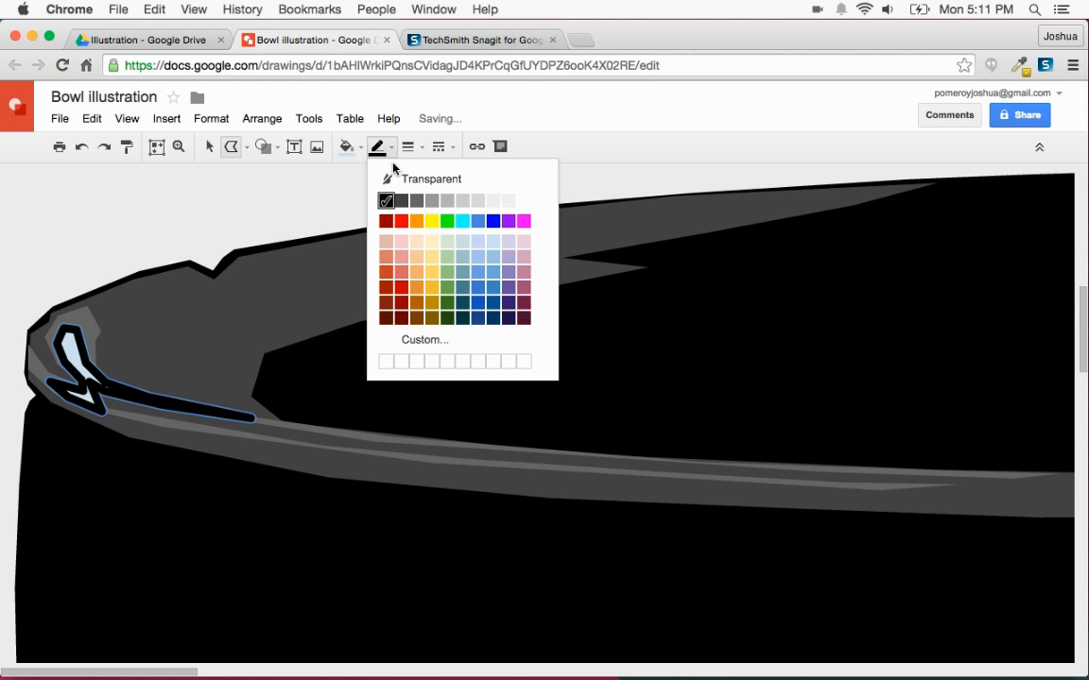
pyautogui.click(379, 164)
pyautogui.click(361, 147)
pyautogui.click(362, 194)
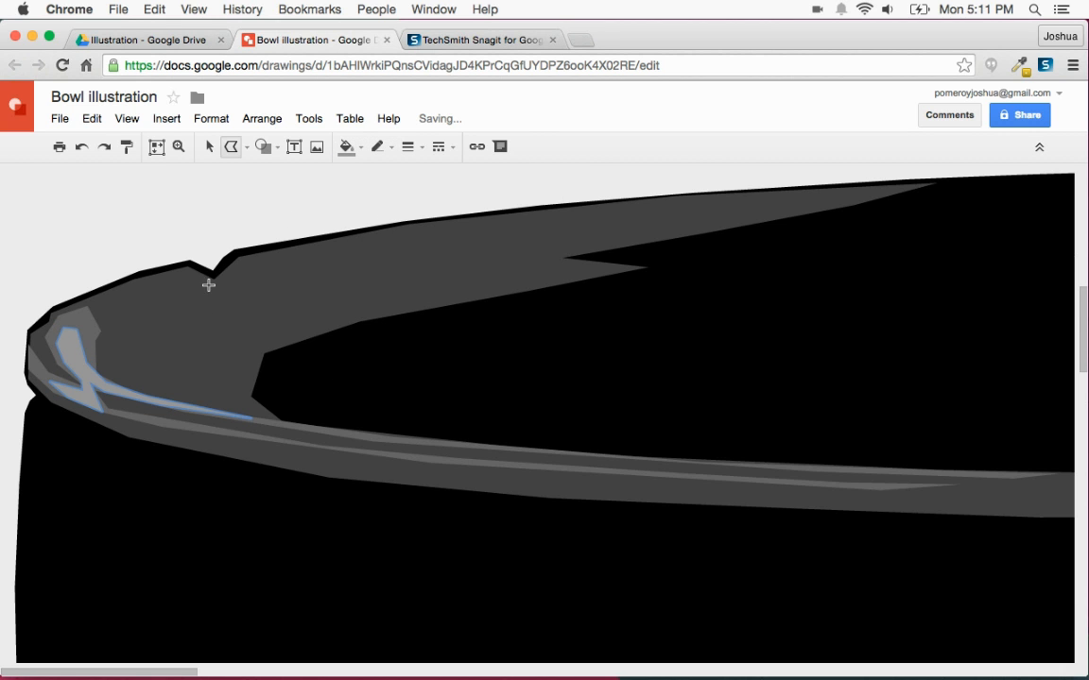
# Step: Draw a matching closed Polyline highlight inside the right end of the rim highlight, with a thin tail along the rim's upper edge, then deselect it
pyautogui.hscroll(10, 222, 323)
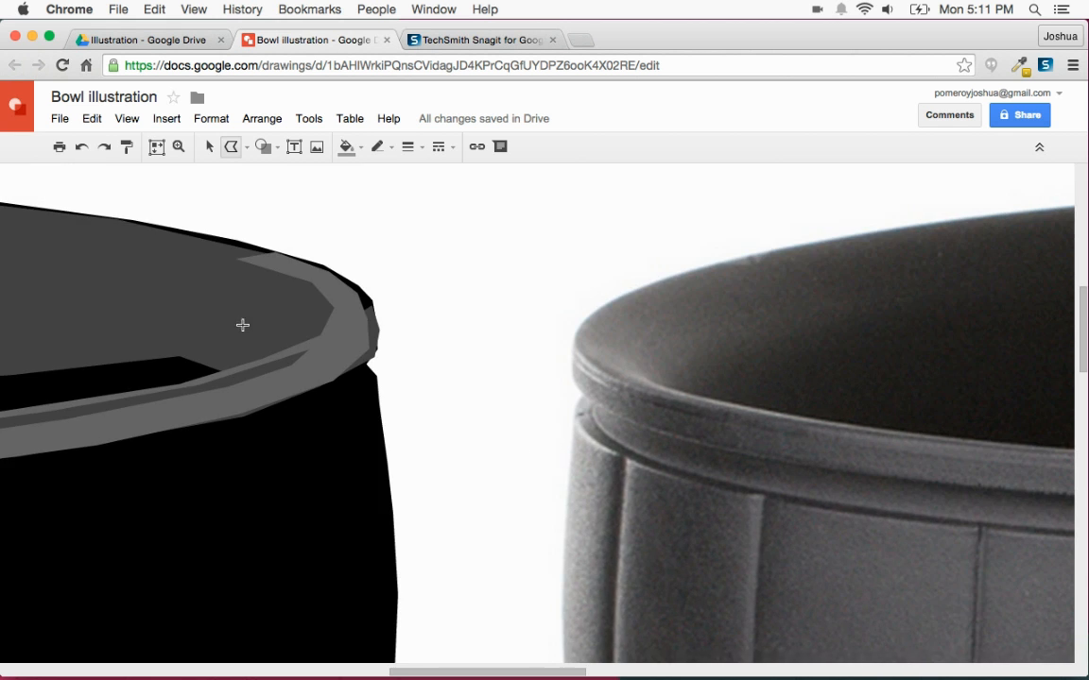
pyautogui.hscroll(10, 235, 325)
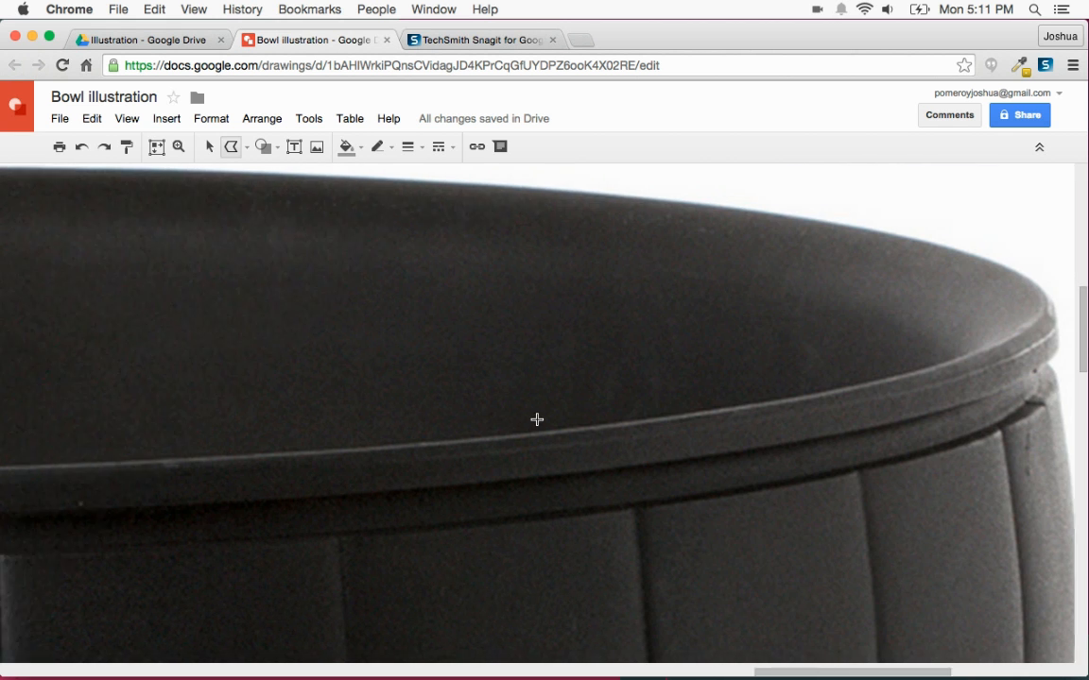
pyautogui.hscroll(-12, 537, 419)
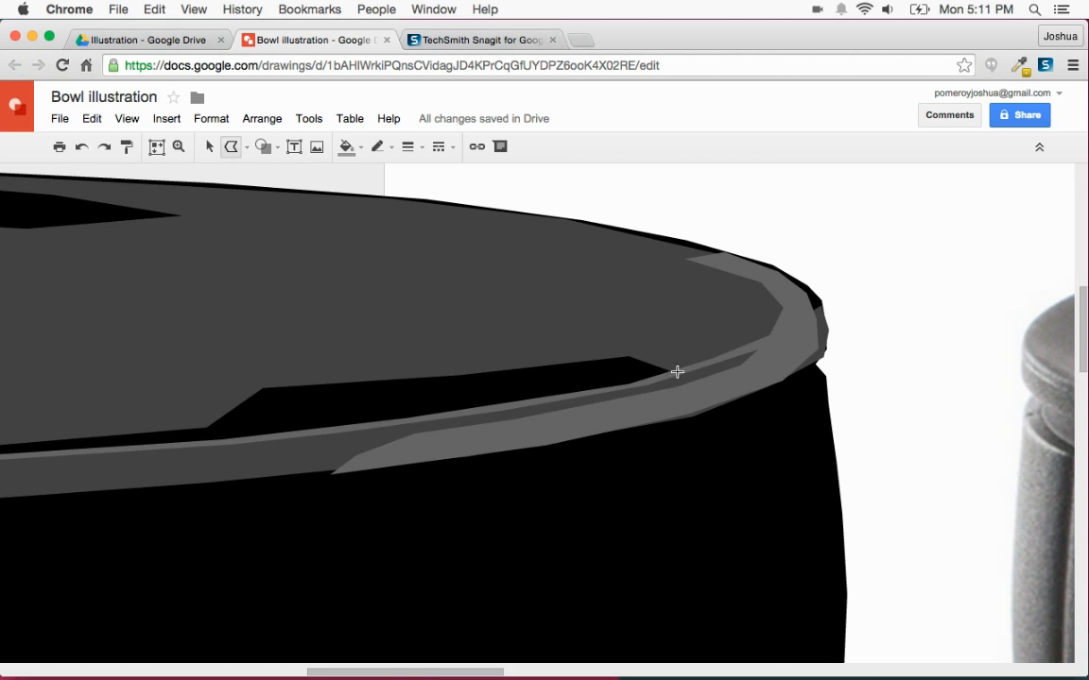
pyautogui.click(760, 382)
pyautogui.click(814, 327)
pyautogui.click(749, 269)
pyautogui.click(761, 333)
pyautogui.click(501, 404)
pyautogui.doubleClick(679, 370)
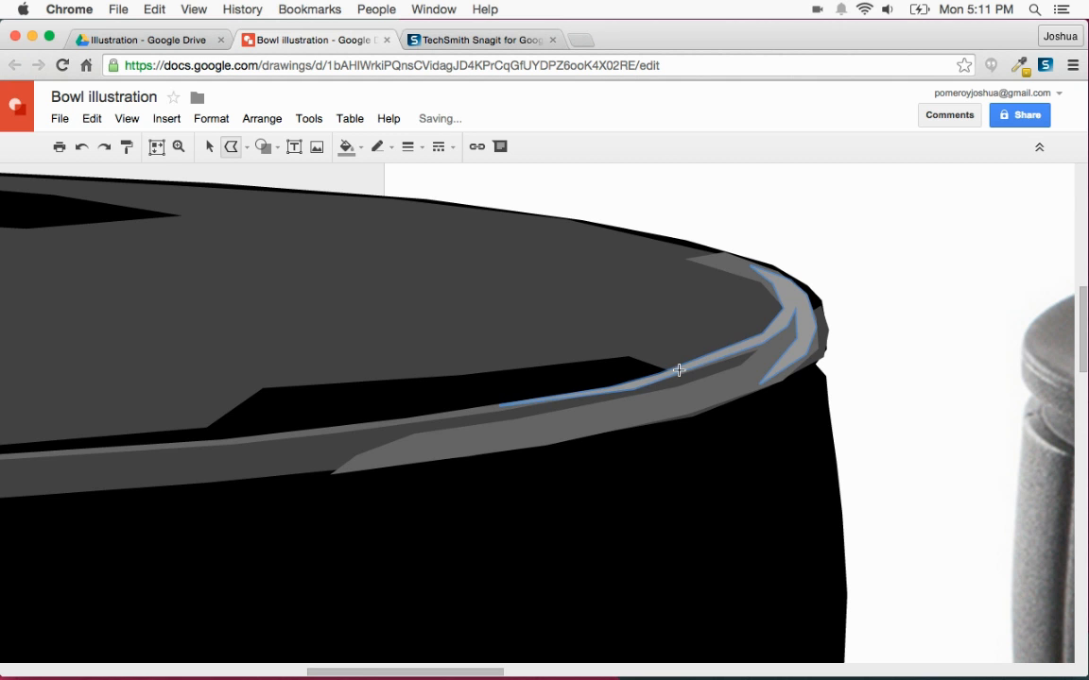
pyautogui.press('super+alt+minus')
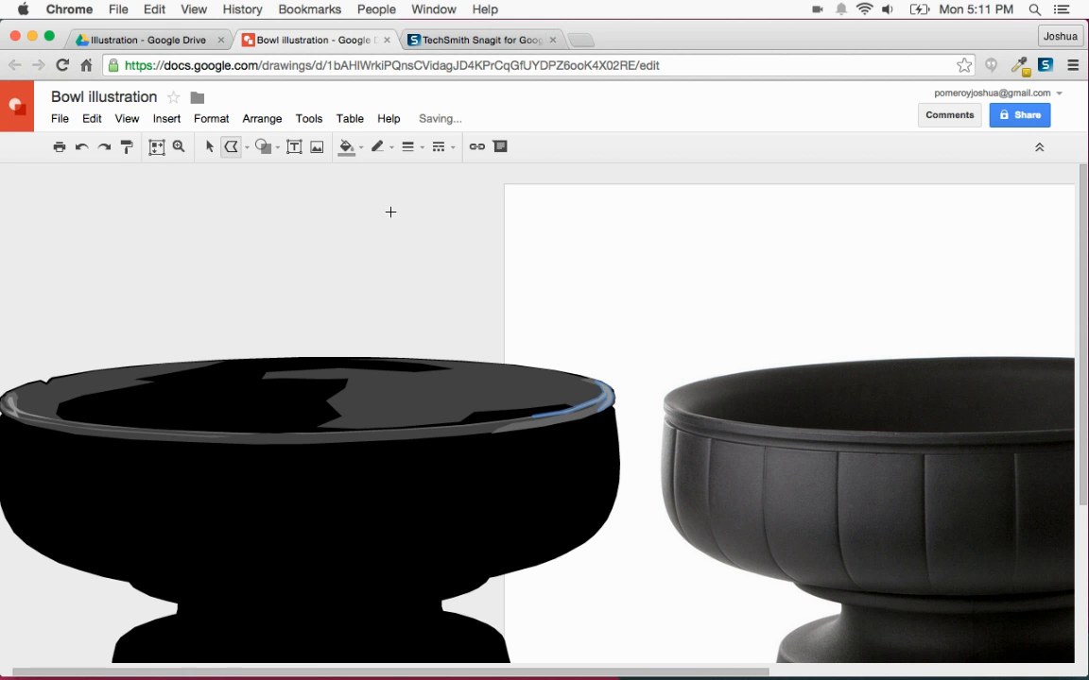
pyautogui.click(208, 147)
pyautogui.click(503, 292)
# Step: Inspect the new rim highlights close up and at full-bowl scale against the reference photo
pyautogui.hscroll(-2, 557, 298)
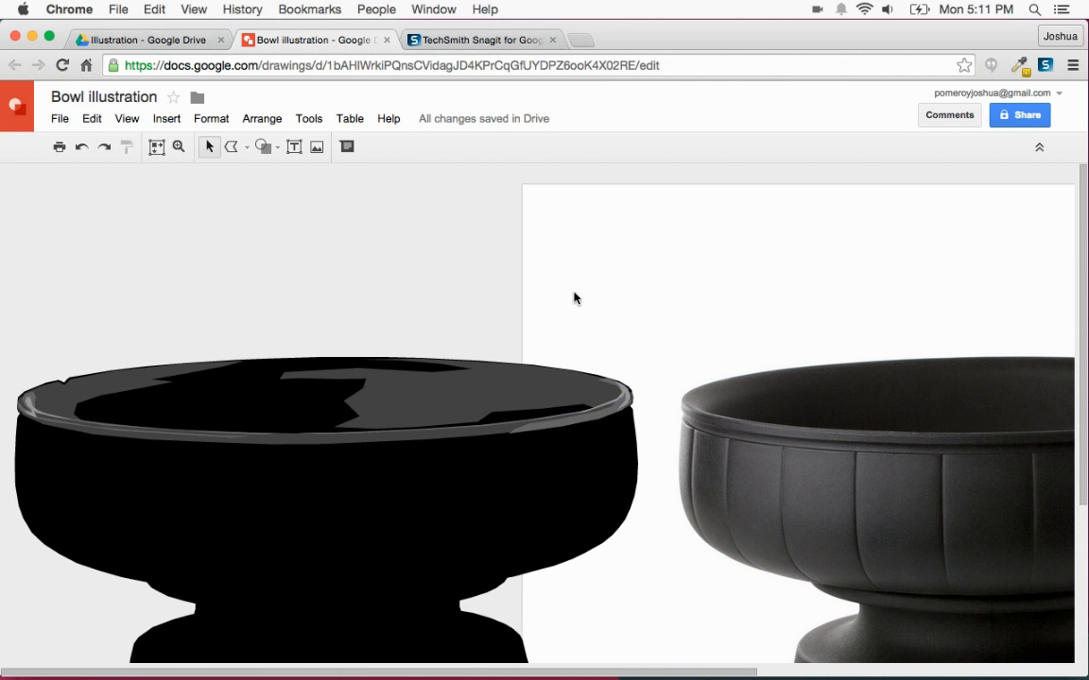
pyautogui.press('super+alt+minus')
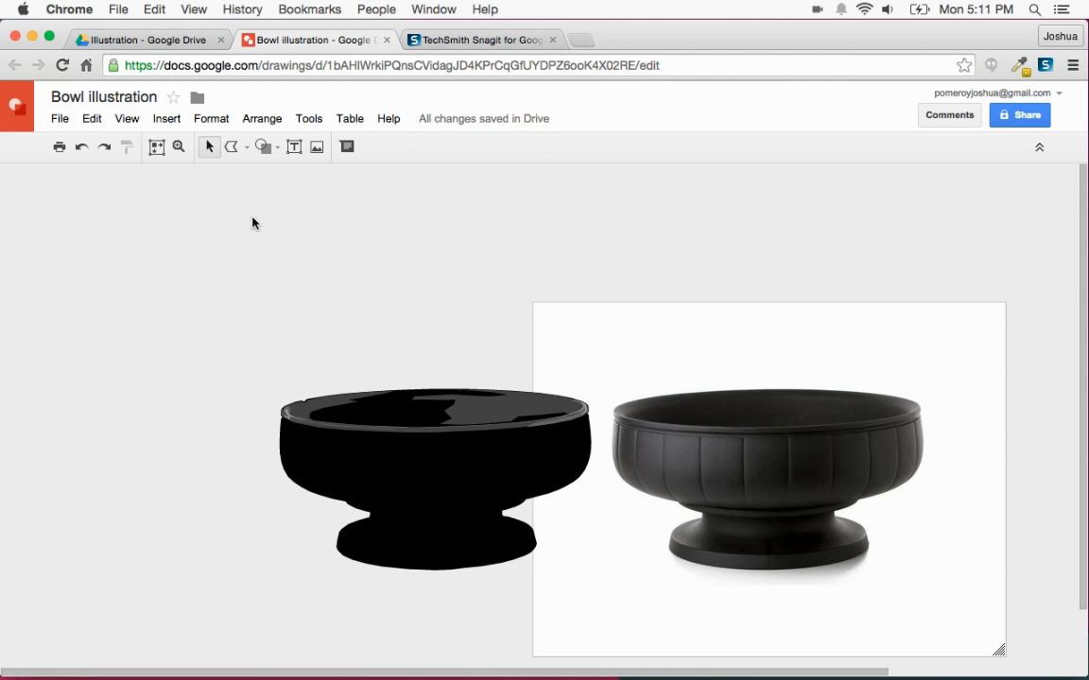
pyautogui.click(176, 150)
pyautogui.moveTo(257, 381); pyautogui.dragTo(314, 451)
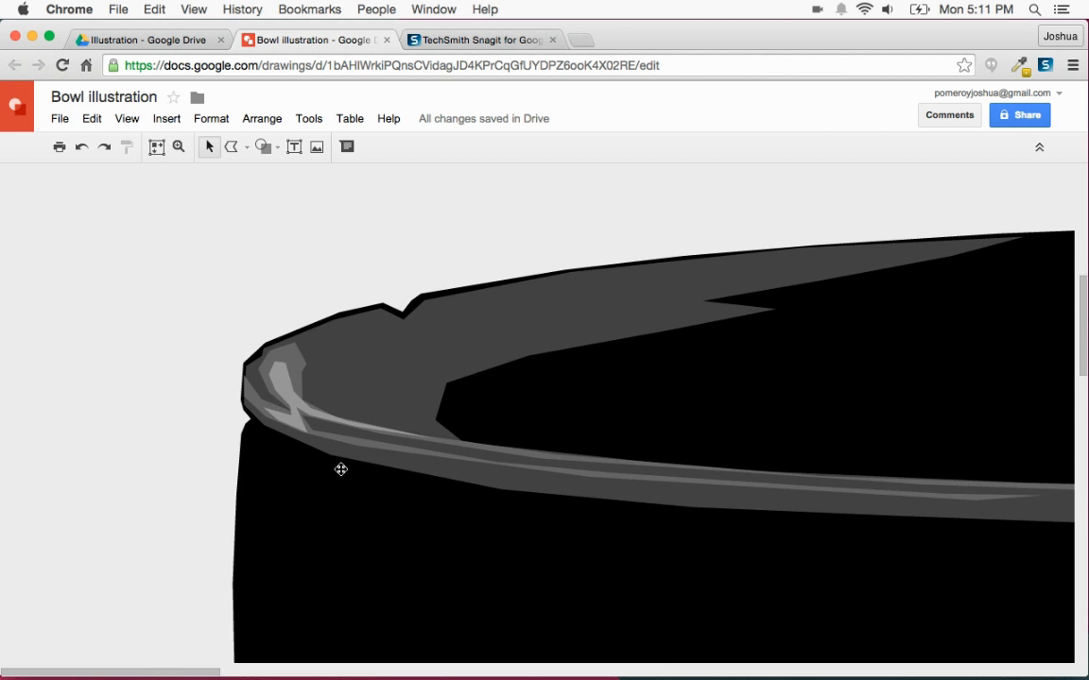
pyautogui.hscroll(8, 314, 464)
pyautogui.press('super+alt+minus')
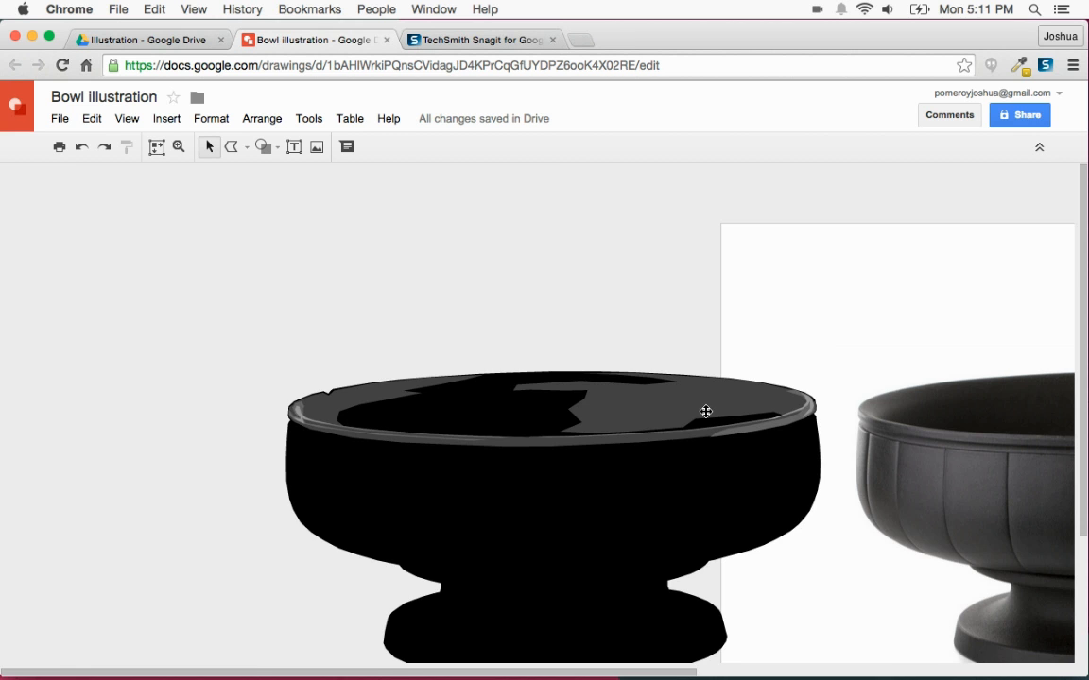
pyautogui.hscroll(8, 544, 440)
pyautogui.hscroll(-5, 552, 434)
# Step: Select both grey shapes inside the bowl, make their fill semi-transparent with the custom colour #434343b7, then deselect them
pyautogui.click(406, 414)
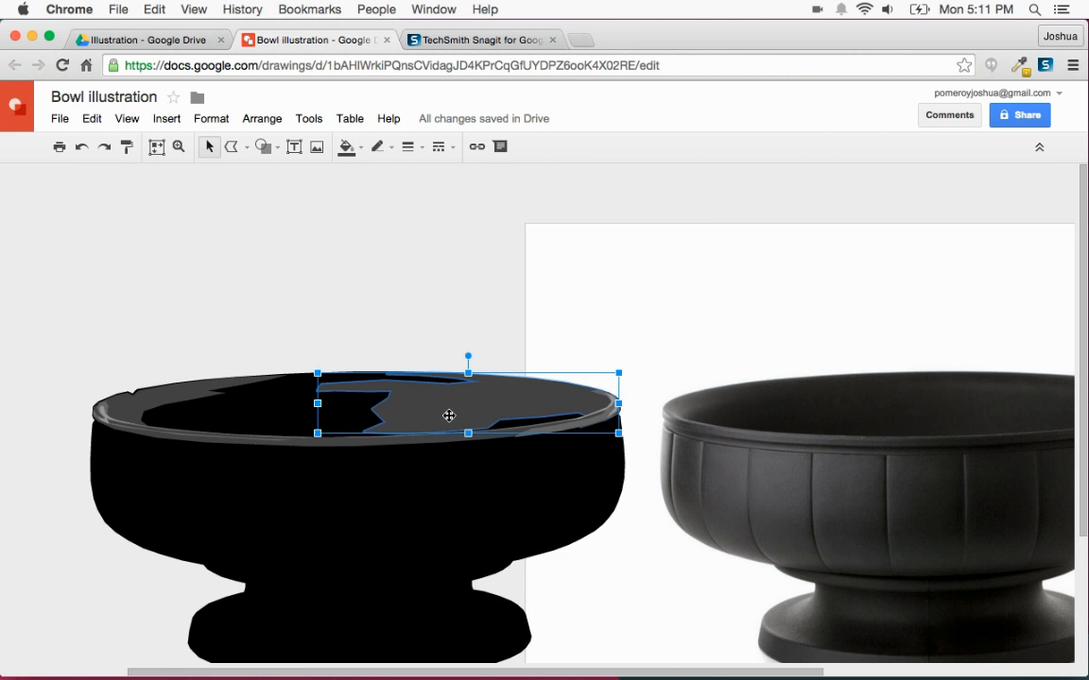
pyautogui.keyDown('shift'); pyautogui.click(164, 397); pyautogui.keyUp('shift')
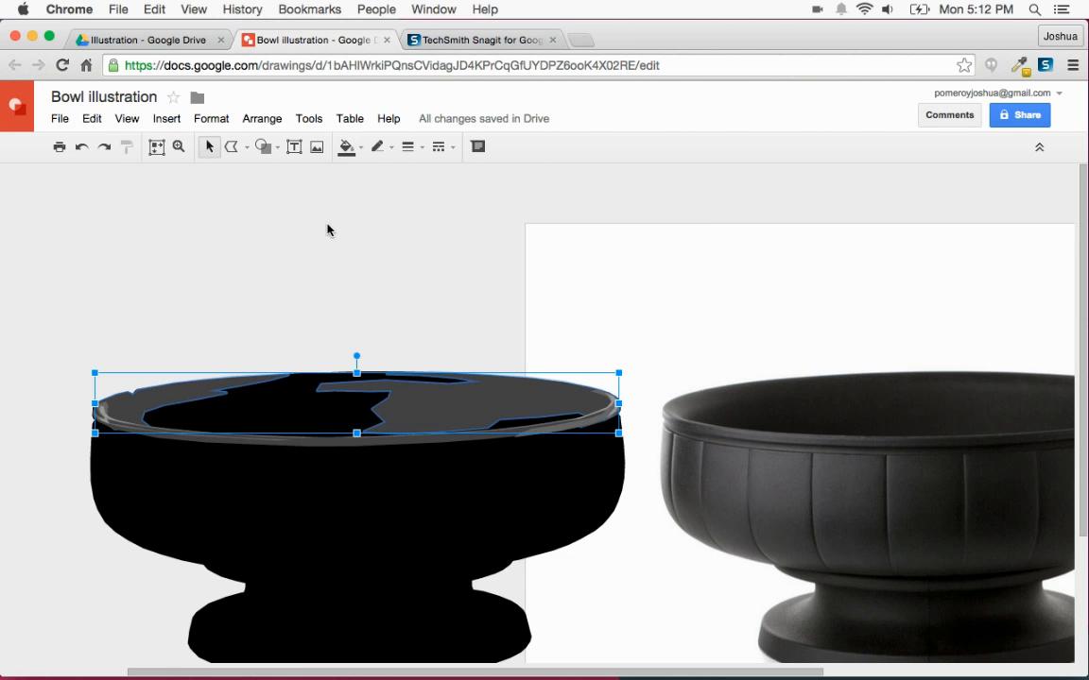
pyautogui.click(360, 149)
pyautogui.click(402, 339)
pyautogui.moveTo(626, 343); pyautogui.dragTo(624, 357)
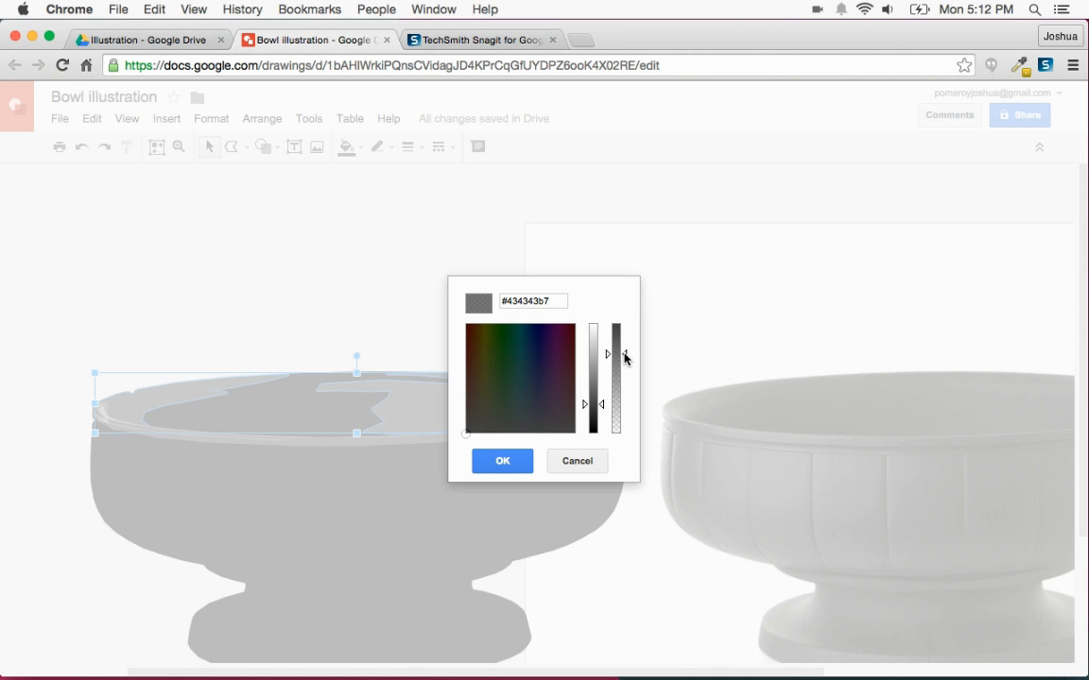
pyautogui.click(502, 460)
pyautogui.click(376, 282)
pyautogui.scroll(-3, 416, 322)
pyautogui.scroll(3, 401, 333)
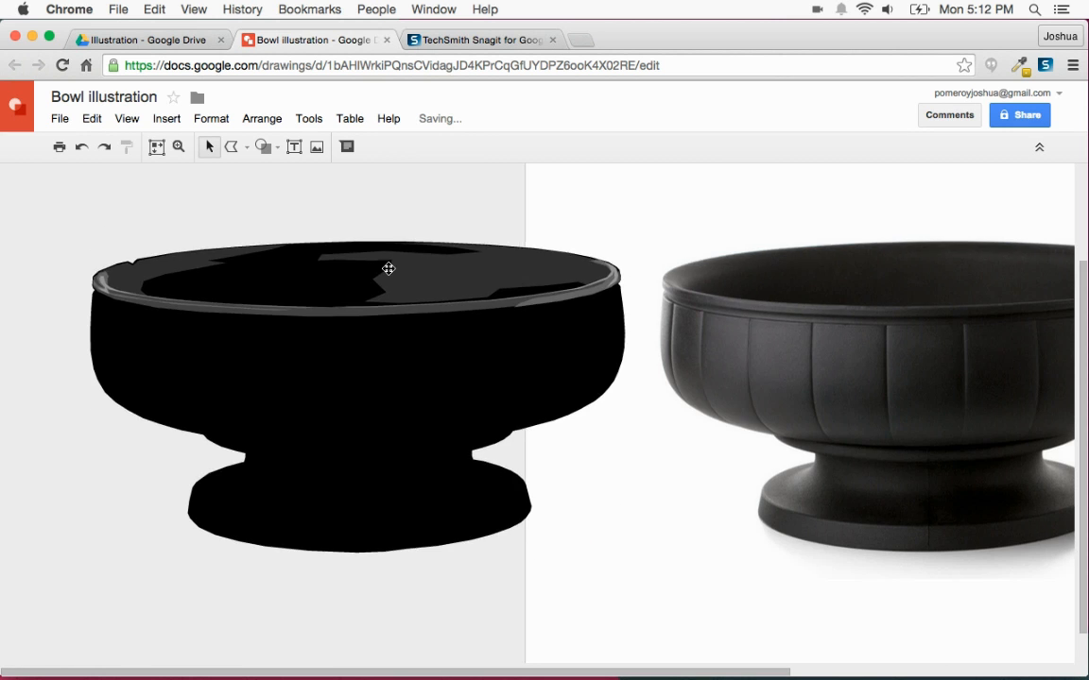
pyautogui.scroll(-1, 515, 422)
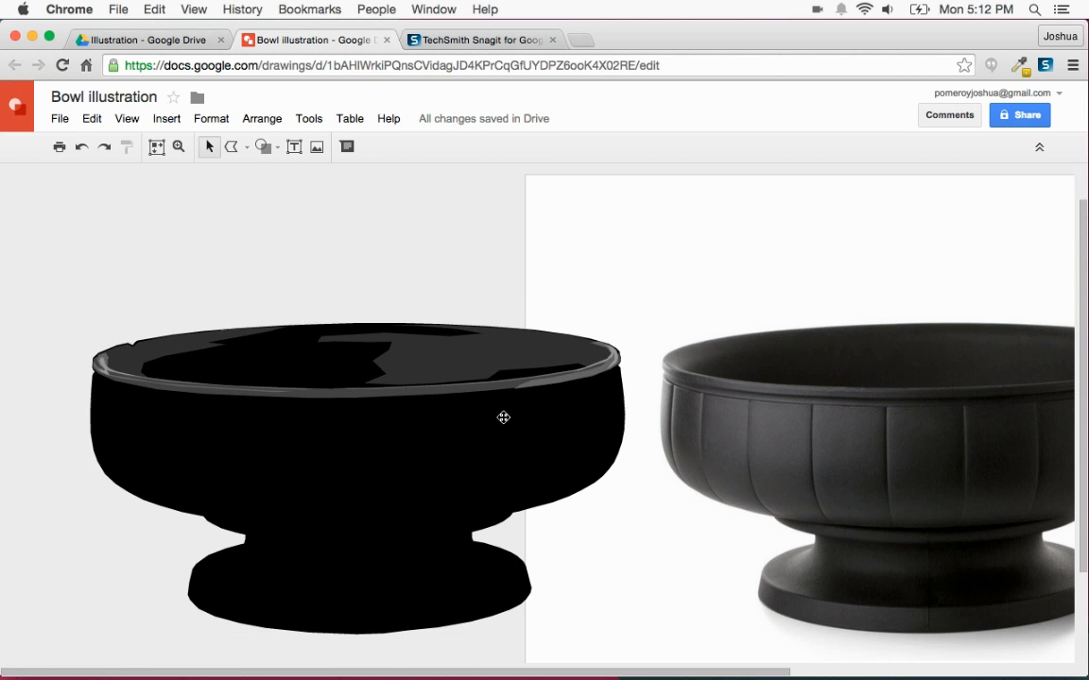
# Step: Select the right interior shading to reuse its semi-transparent fill, and activate the Polyline tool
pyautogui.click(476, 338)
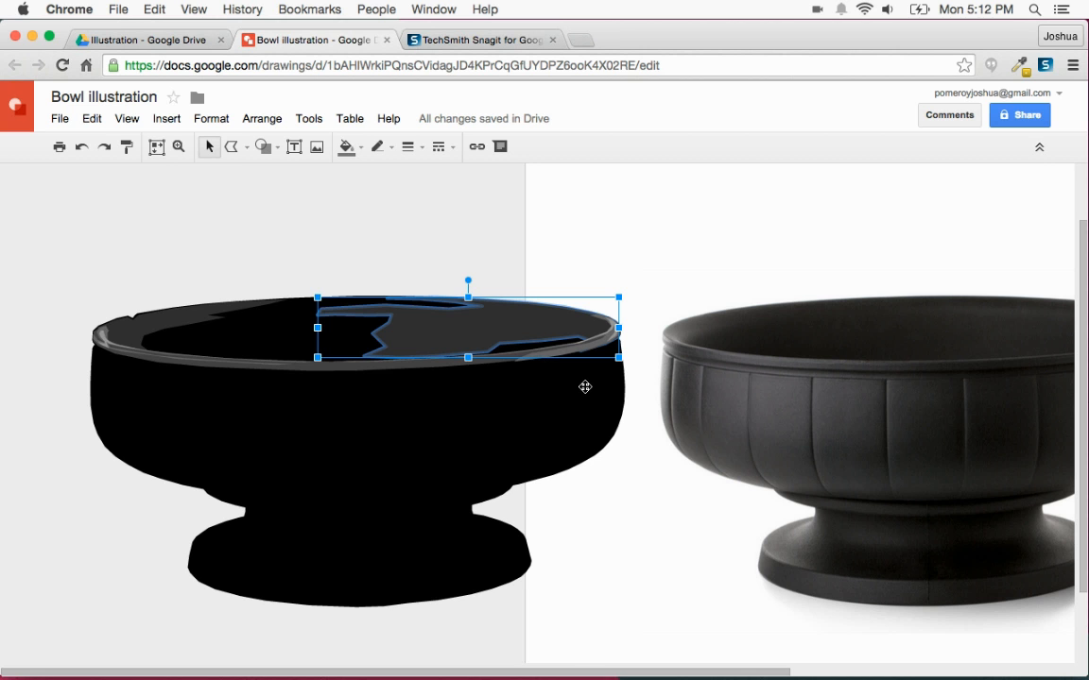
pyautogui.hscroll(2, 581, 385)
pyautogui.click(229, 147)
# Step: Examine the lighter and darker areas across the panelled body of the bowl in the reference photo
pyautogui.hscroll(5, 651, 427)
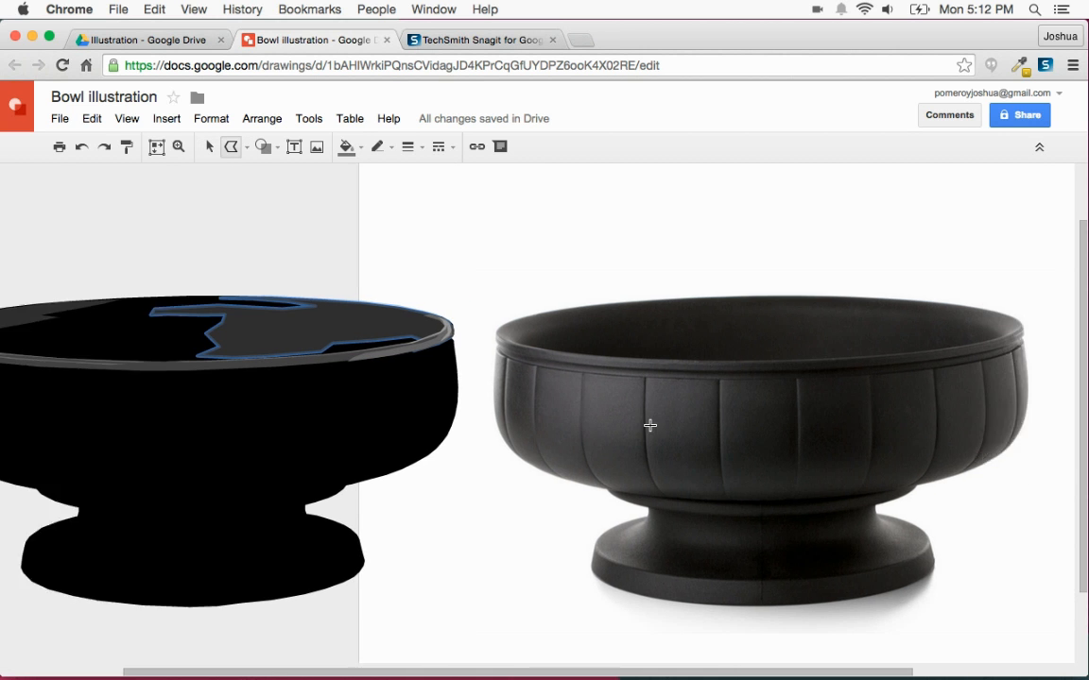
pyautogui.hscroll(-5, 567, 473)
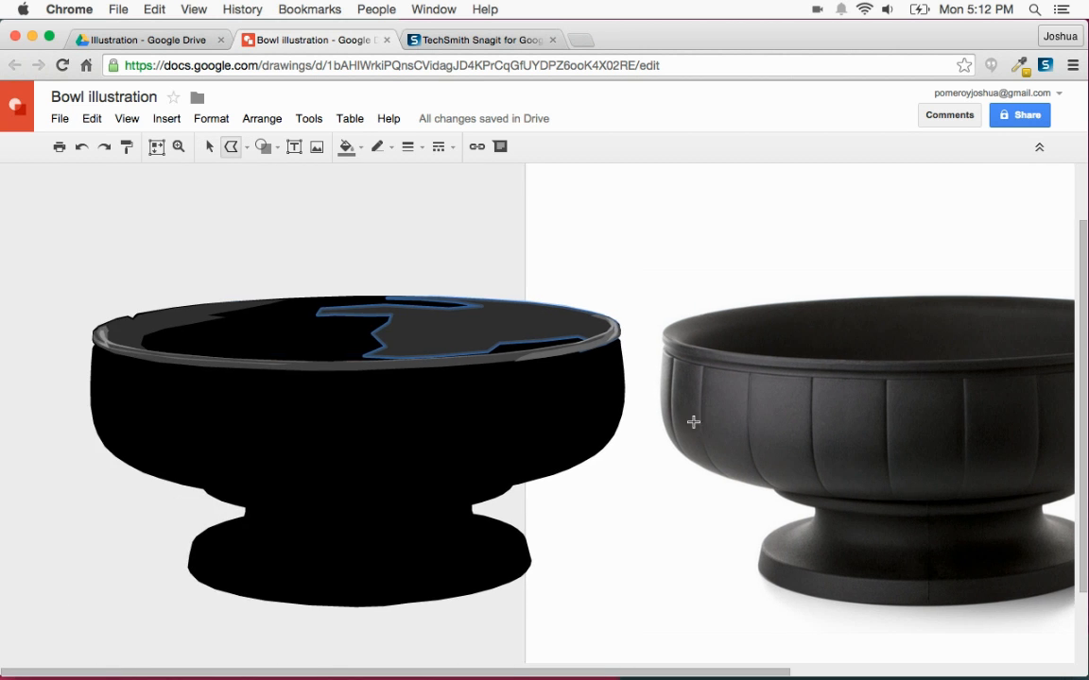
pyautogui.hscroll(3, 794, 465)
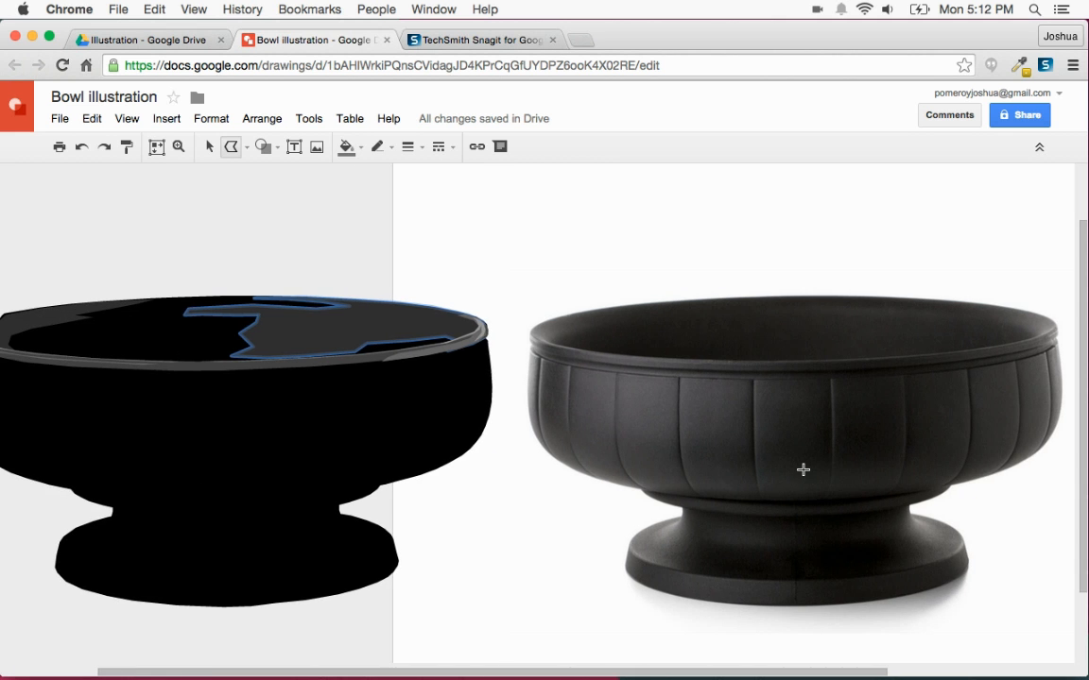
pyautogui.scroll(5, 804, 469)
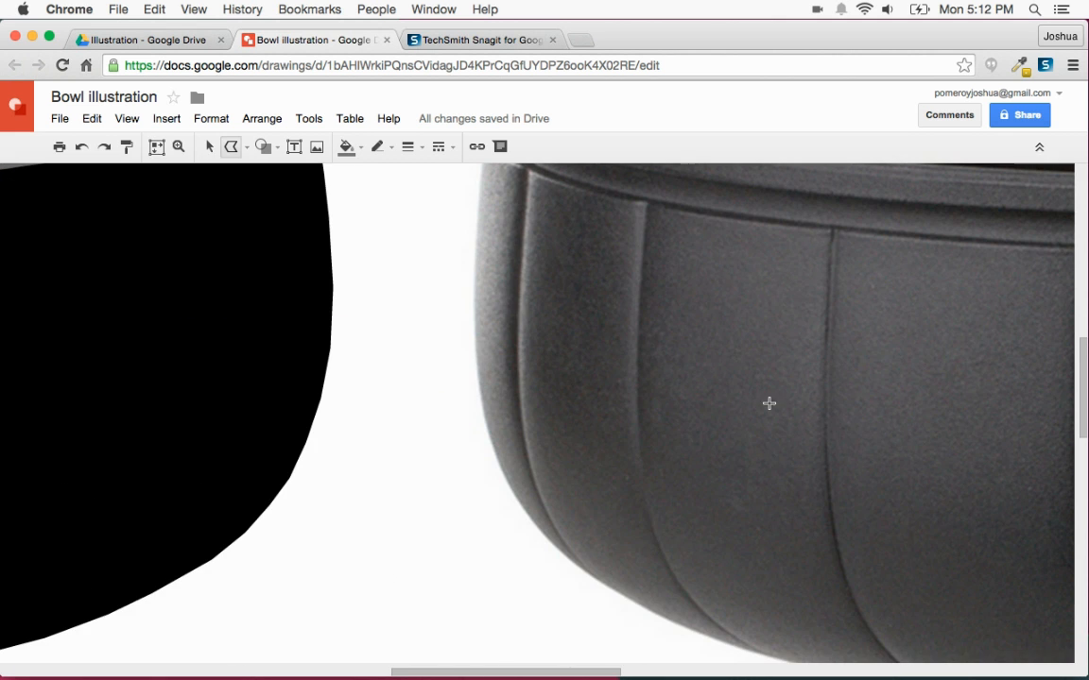
pyautogui.scroll(3, 495, 223)
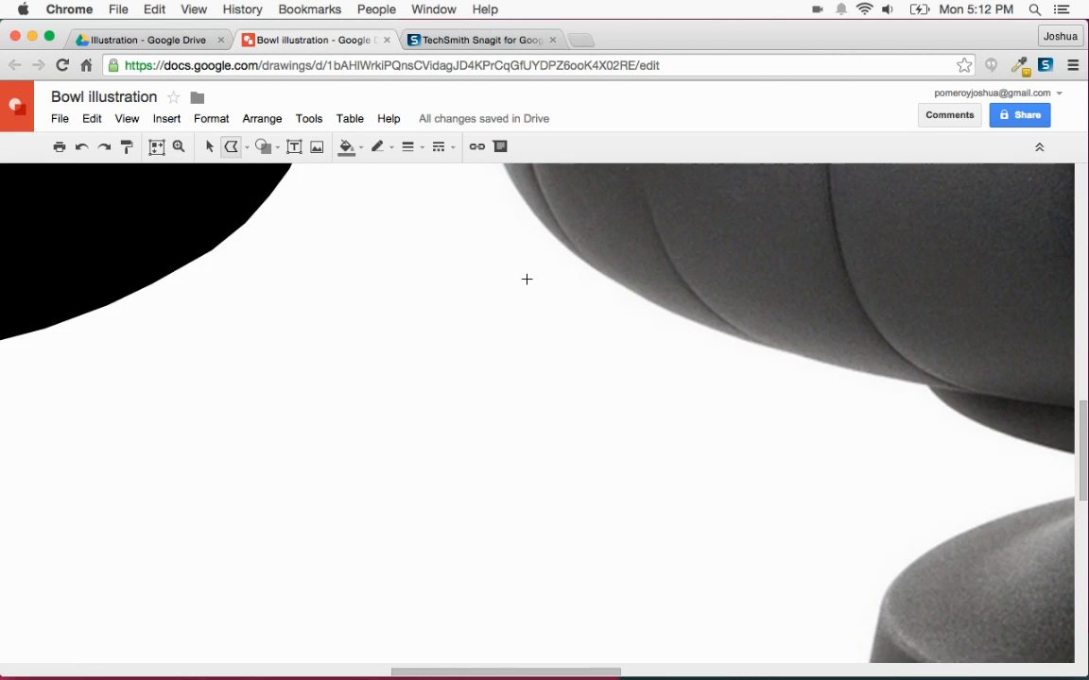
pyautogui.scroll(2, 526, 278)
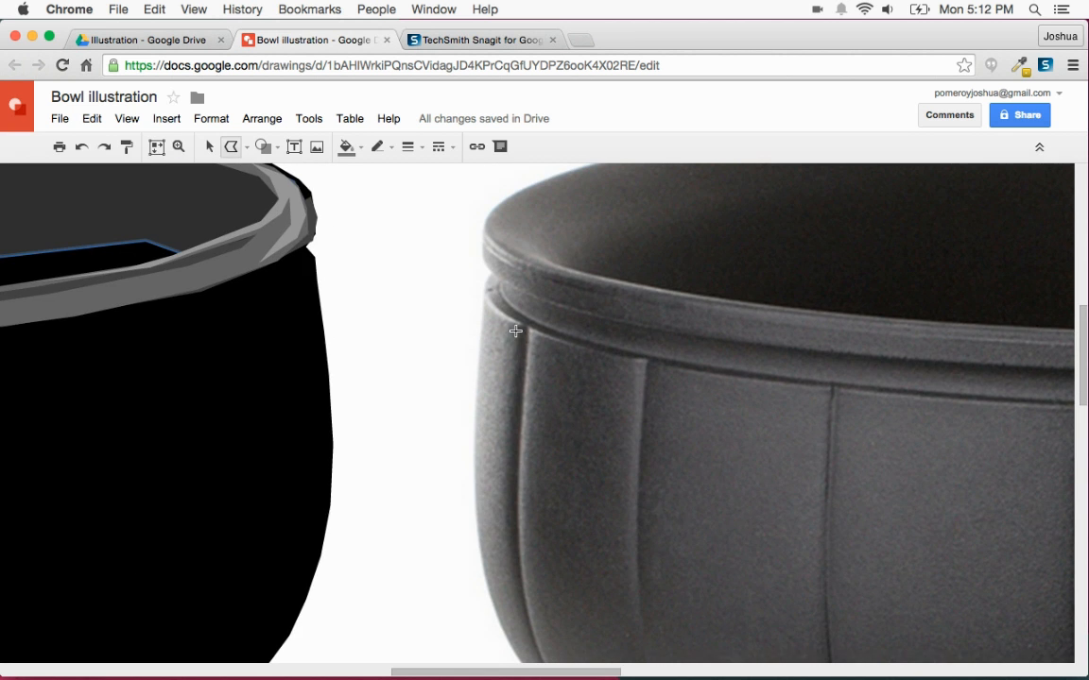
pyautogui.scroll(-3, 515, 333)
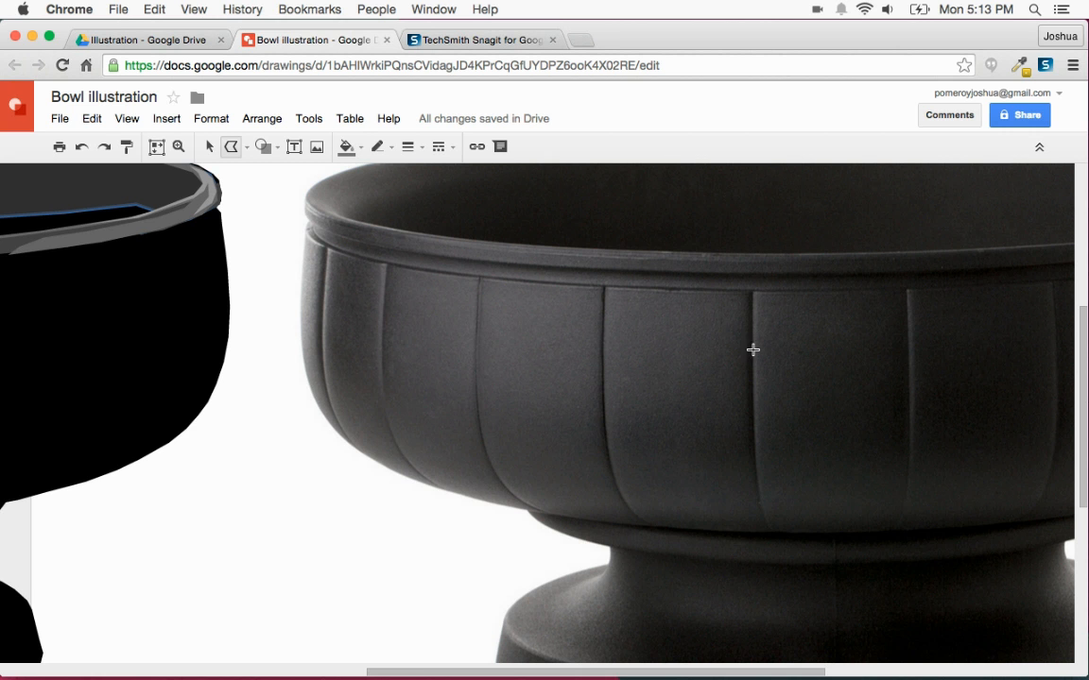
pyautogui.hscroll(10, 710, 379)
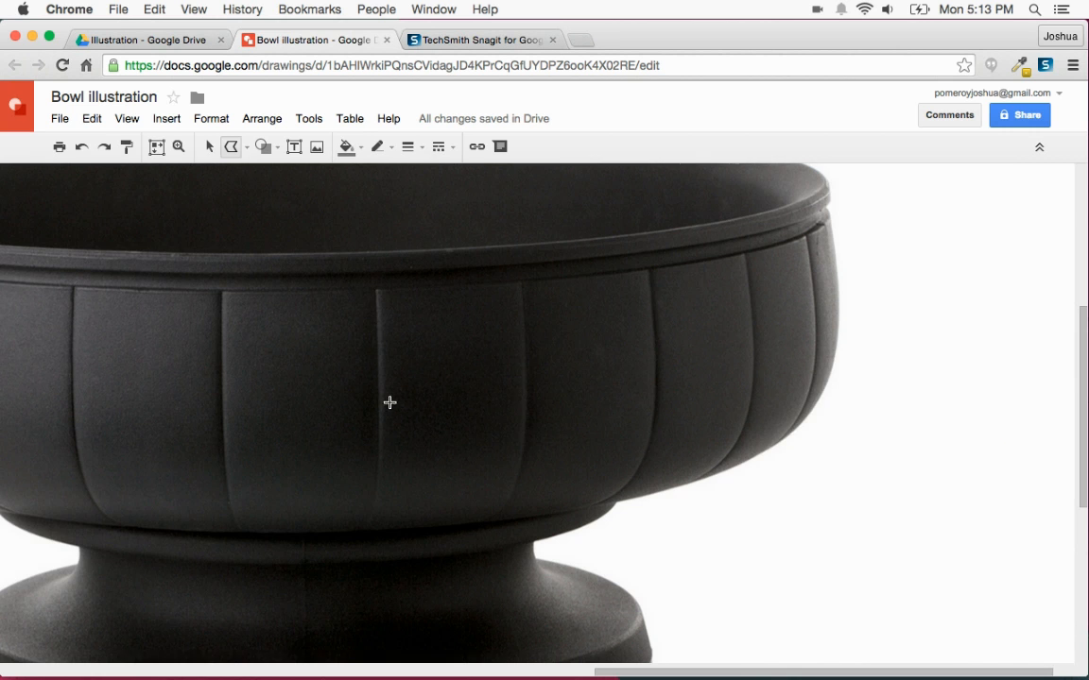
pyautogui.hscroll(-8, 710, 387)
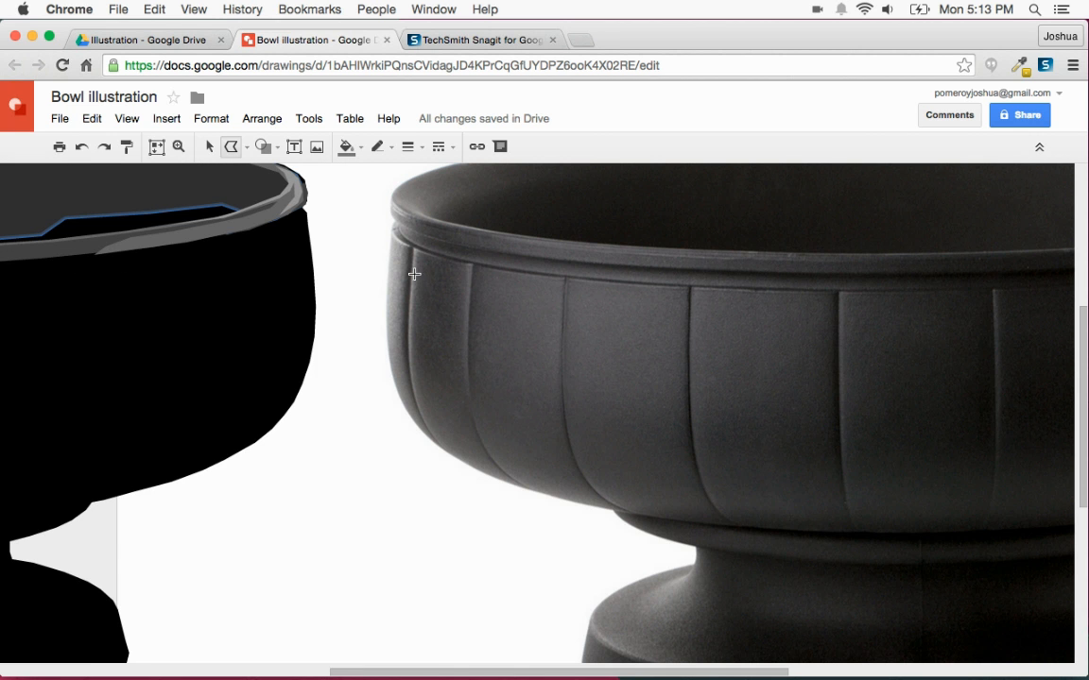
pyautogui.hscroll(4, 432, 419)
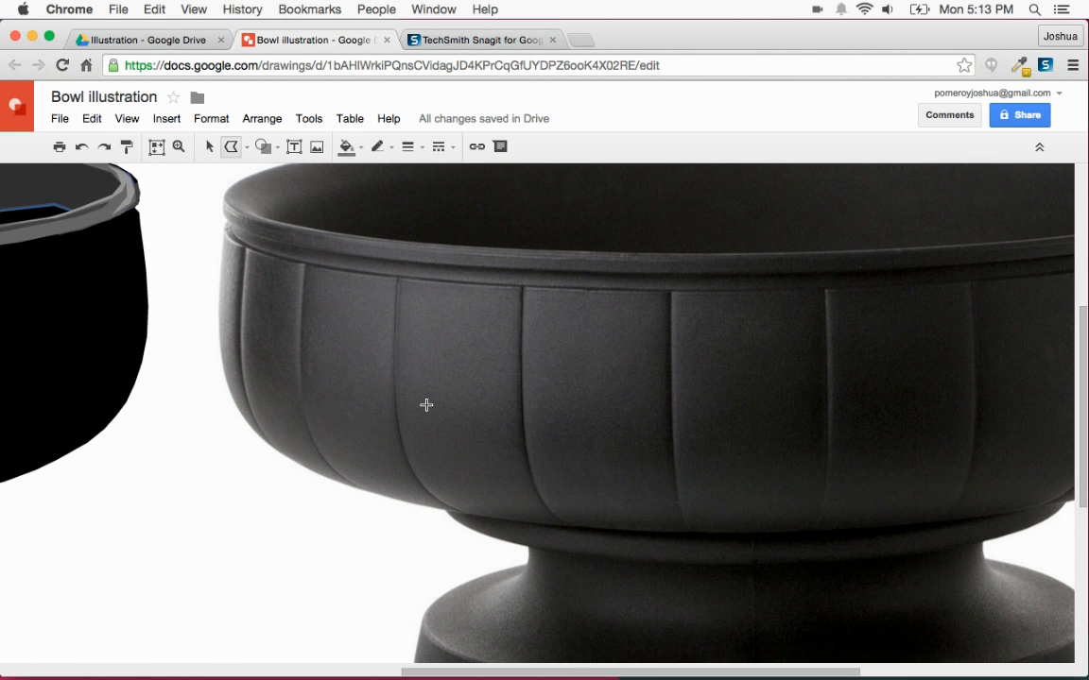
pyautogui.hscroll(3, 427, 404)
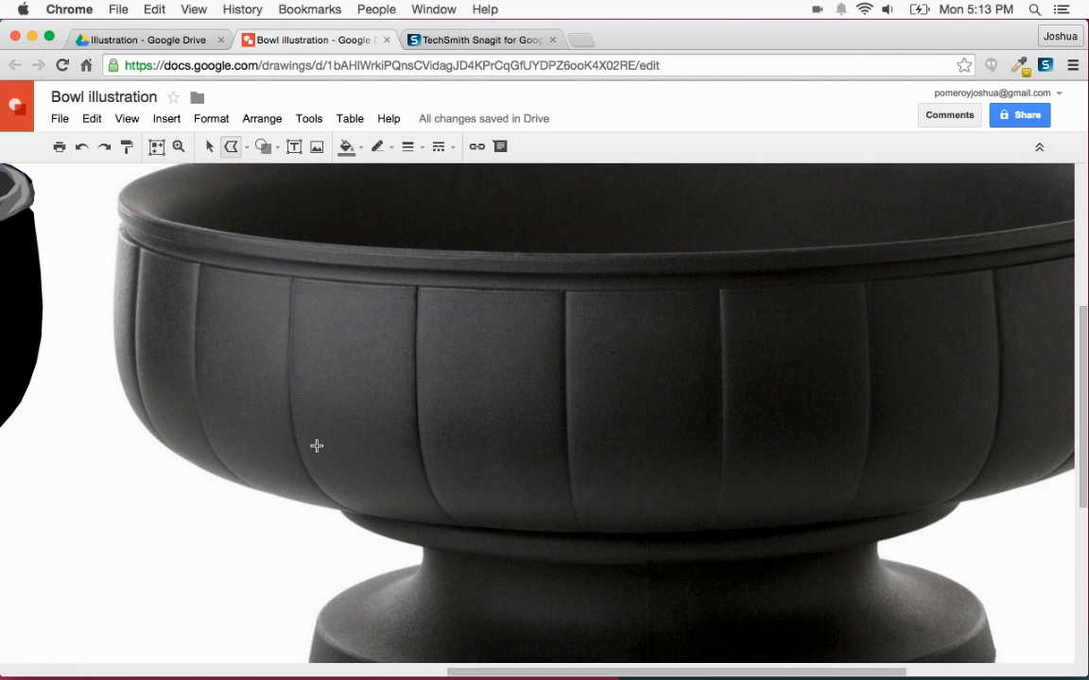
# Step: Trace the lighter area on the photo bowl's left and central body panels, from below the rim to the lower edge, as one closed Polyline shape
pyautogui.click(187, 230)
pyautogui.click(149, 256)
pyautogui.click(141, 305)
pyautogui.click(180, 363)
pyautogui.click(217, 404)
pyautogui.click(460, 524)
pyautogui.click(531, 530)
pyautogui.click(647, 530)
pyautogui.click(715, 527)
pyautogui.click(758, 505)
pyautogui.click(720, 486)
pyautogui.click(619, 470)
pyautogui.click(526, 468)
pyautogui.click(463, 454)
pyautogui.click(442, 428)
pyautogui.click(535, 421)
pyautogui.click(621, 421)
pyautogui.click(679, 391)
pyautogui.click(708, 343)
pyautogui.click(686, 297)
pyautogui.click(627, 280)
pyautogui.click(515, 281)
pyautogui.click(300, 261)
pyautogui.click(411, 265)
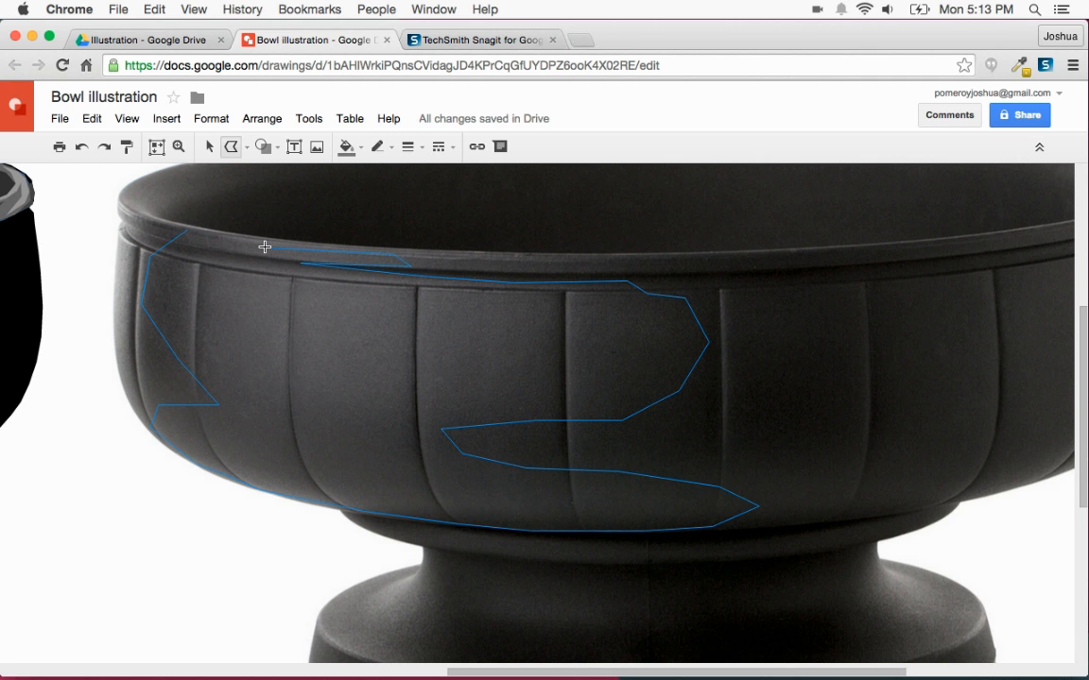
pyautogui.click(185, 231)
# Step: Move the traced body shading from the photo onto the left side of the silhouette's body, then deselect it
pyautogui.hscroll(-4, 425, 331)
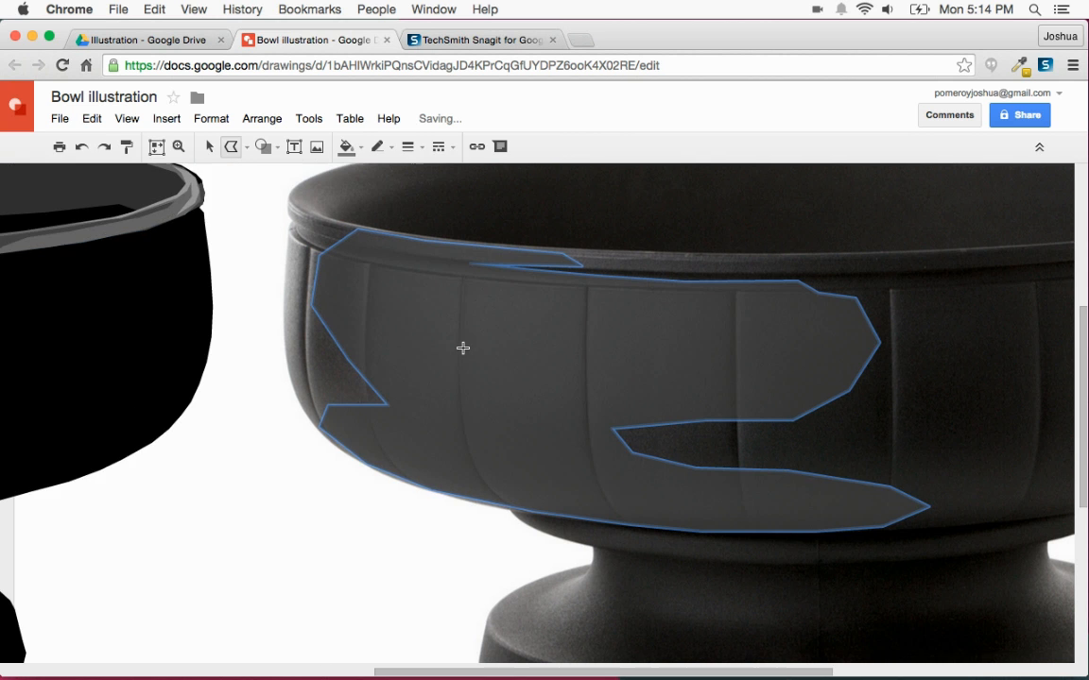
pyautogui.press('super+alt+minus')
pyautogui.click(209, 148)
pyautogui.click(595, 361)
pyautogui.hscroll(-4, 595, 361)
pyautogui.moveTo(695, 395); pyautogui.dragTo(127, 388)
pyautogui.hscroll(-1, 283, 378)
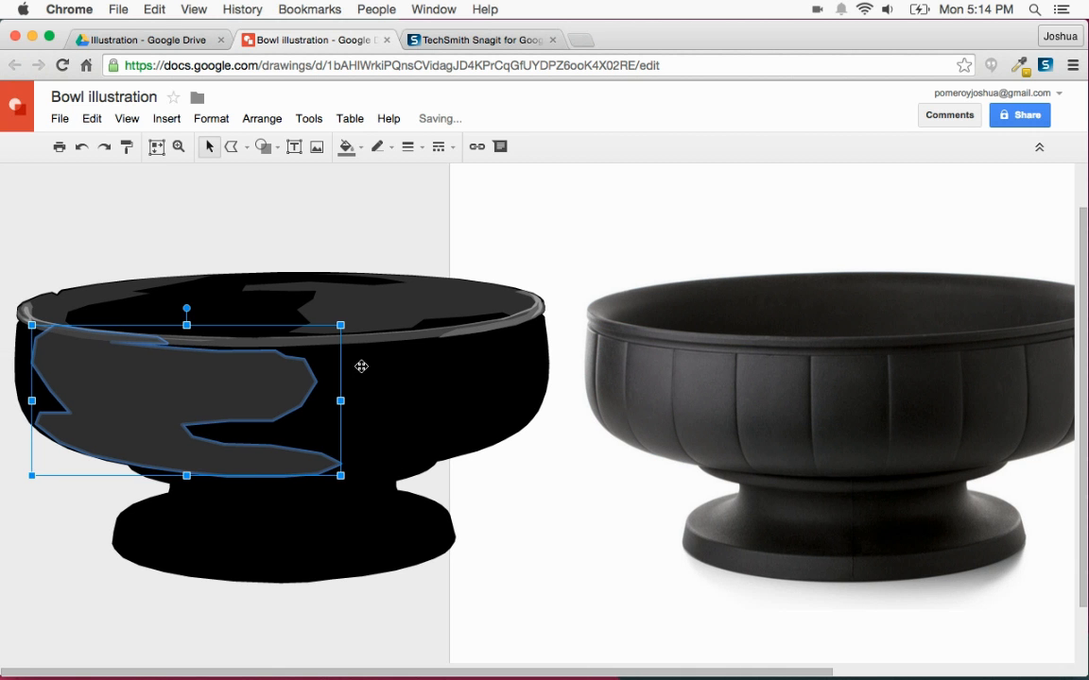
pyautogui.click(73, 242)
# Step: Reorder the body shading so it sits behind the rim shapes but in front of the black silhouette
pyautogui.click(152, 406)
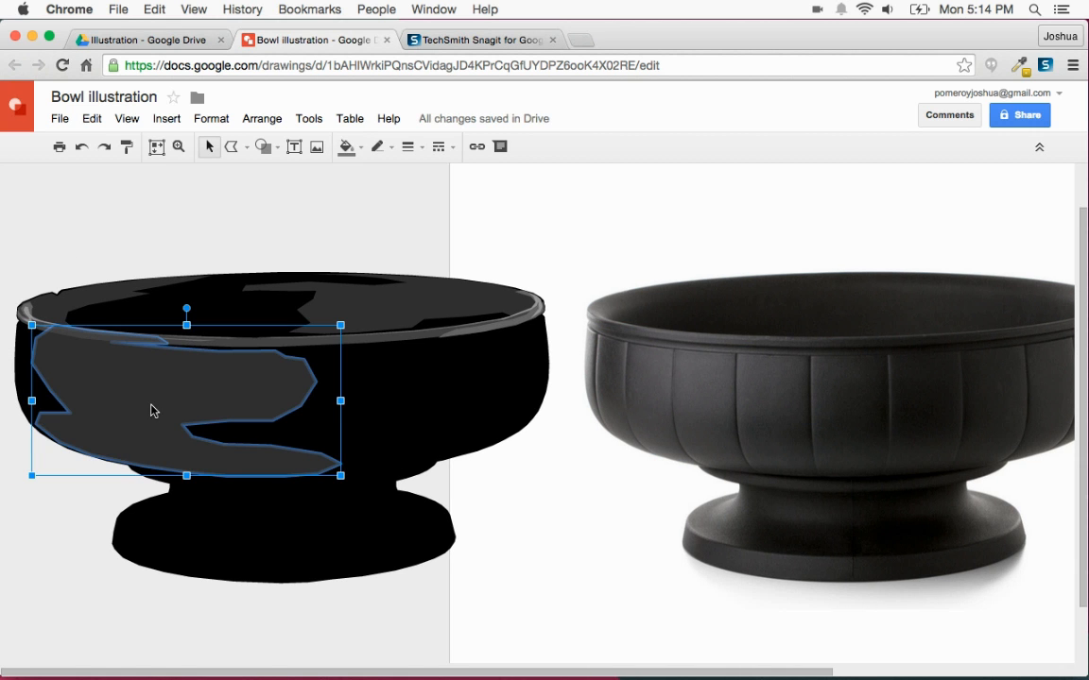
pyautogui.press('super+Down')
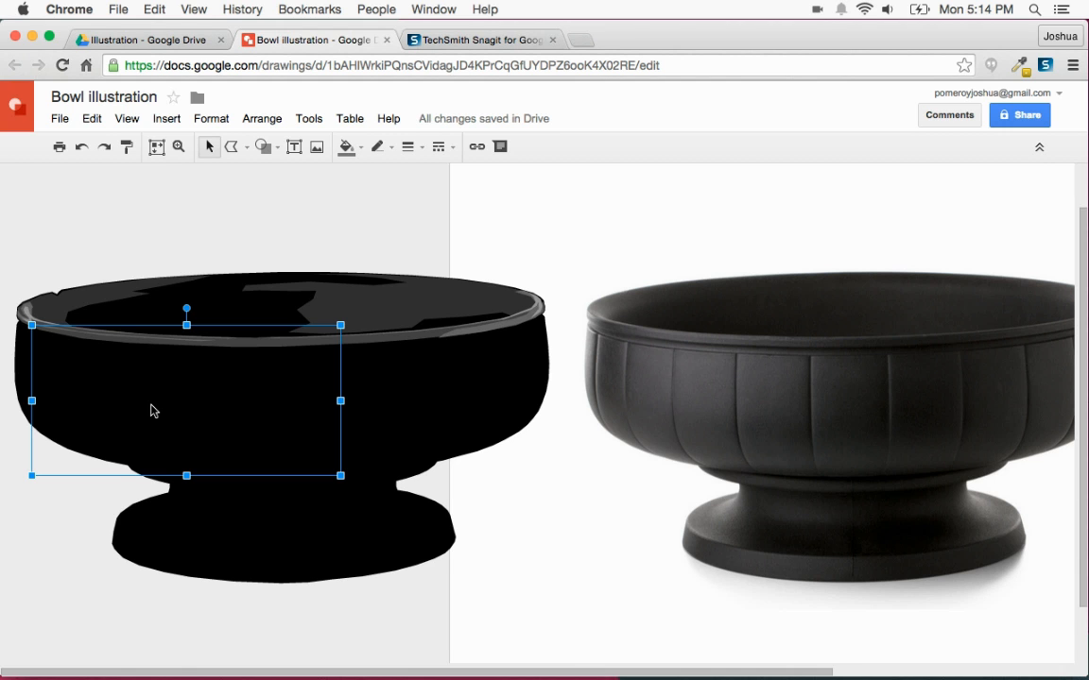
pyautogui.press('super+Up')
pyautogui.press('super+Up')
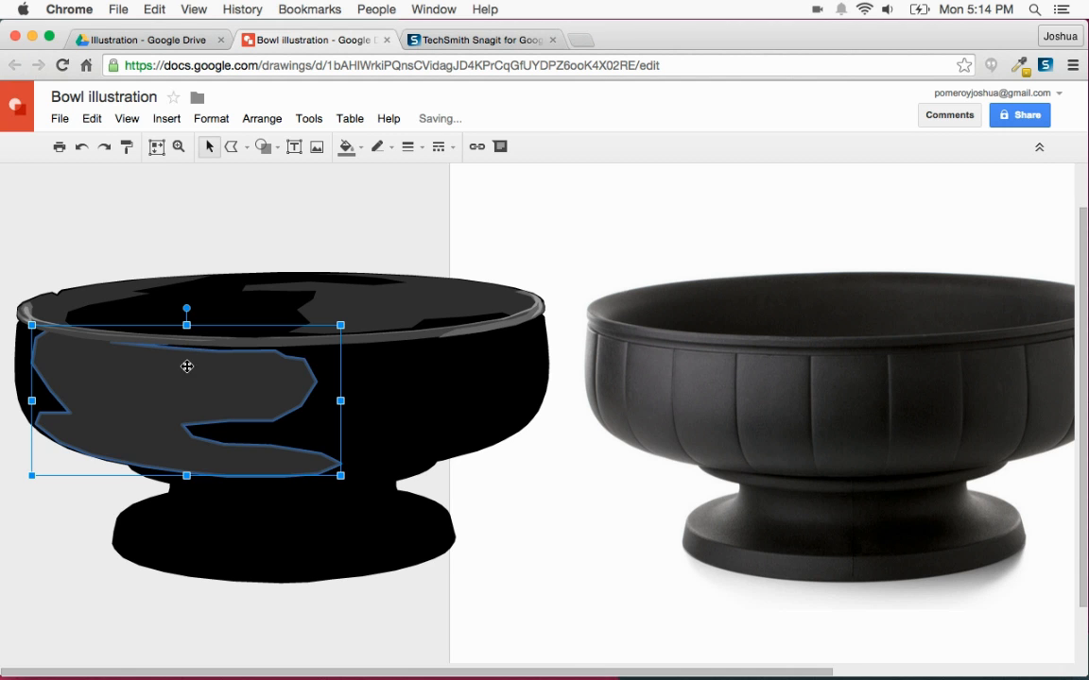
pyautogui.click(409, 419)
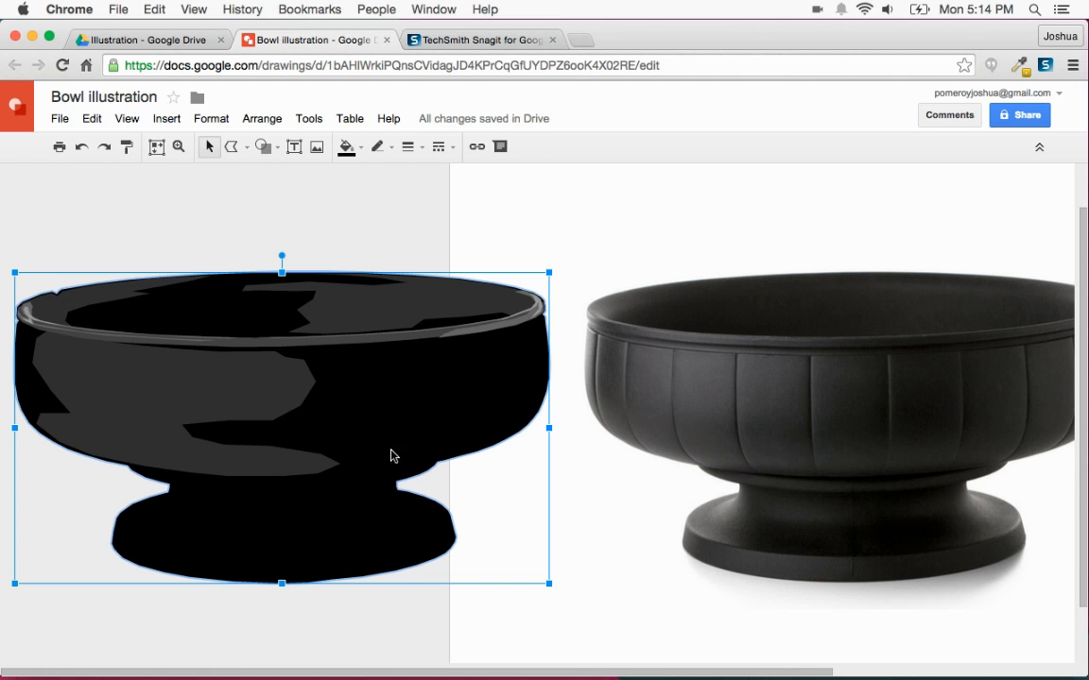
# Step: Trace the brighter area on the photo bowl's upper-left panels as a closed Polyline shape and move it onto the silhouette's left body shading
pyautogui.click(220, 396)
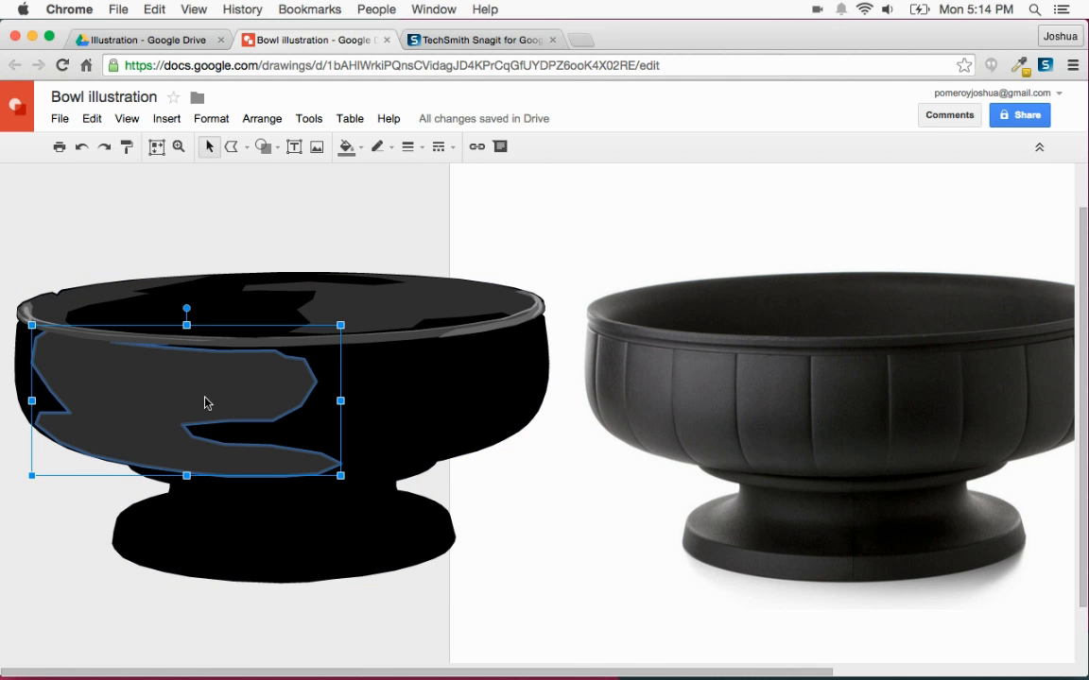
pyautogui.click(231, 147)
pyautogui.hscroll(5, 525, 406)
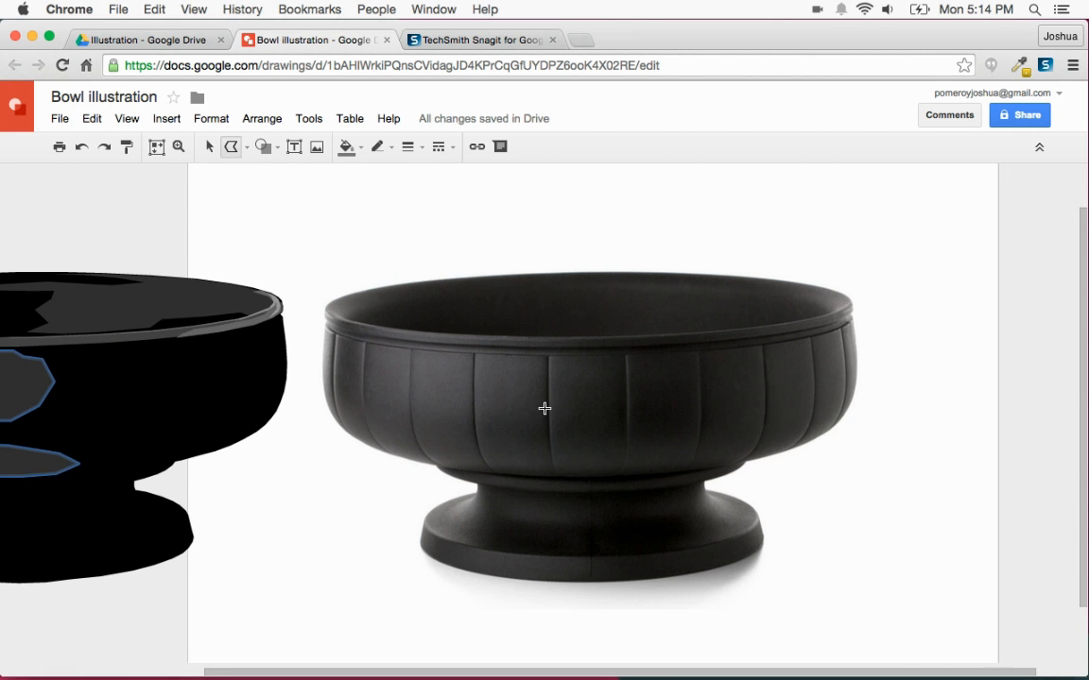
pyautogui.hscroll(-5, 527, 401)
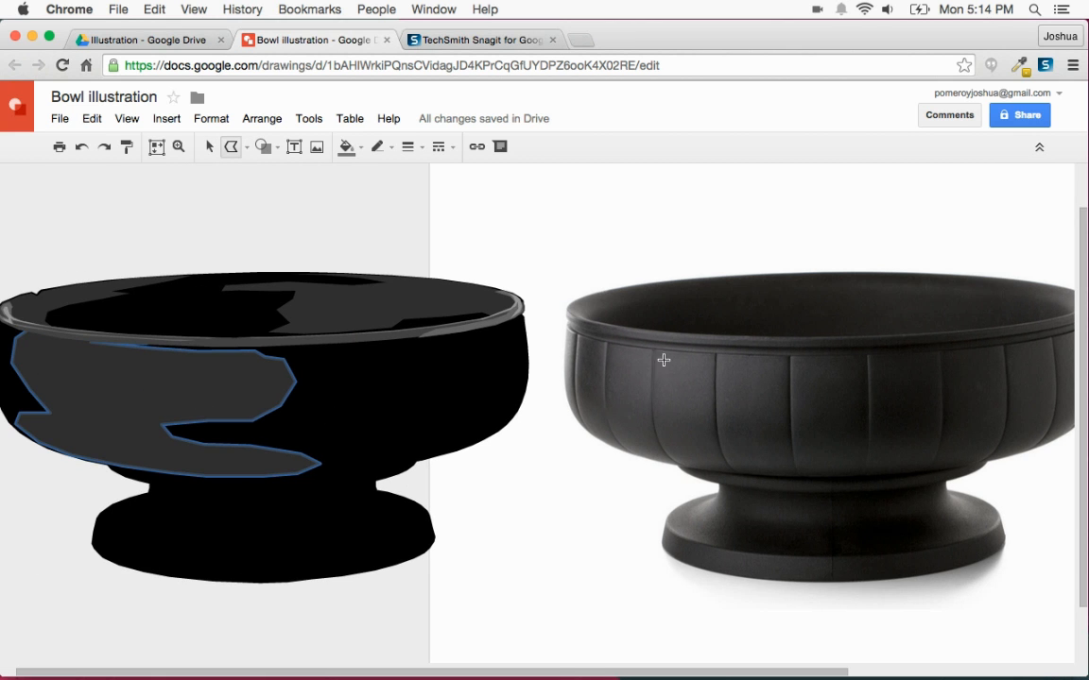
pyautogui.click(610, 346)
pyautogui.click(776, 355)
pyautogui.click(780, 384)
pyautogui.click(754, 406)
pyautogui.click(704, 416)
pyautogui.click(637, 401)
pyautogui.click(606, 371)
pyautogui.click(609, 346)
pyautogui.click(208, 146)
pyautogui.moveTo(629, 372); pyautogui.dragTo(135, 384)
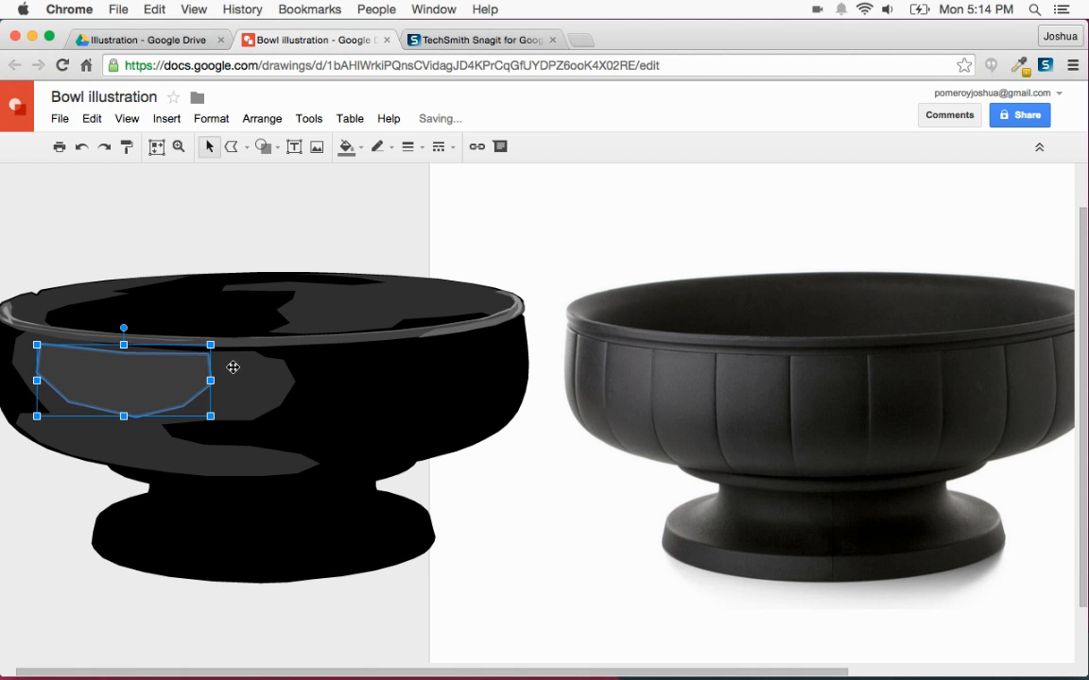
# Step: Trace the thin highlight along the photo bowl's lower-left body edge as a closed Polyline shape and move it onto the silhouette's lower body edge
pyautogui.click(231, 146)
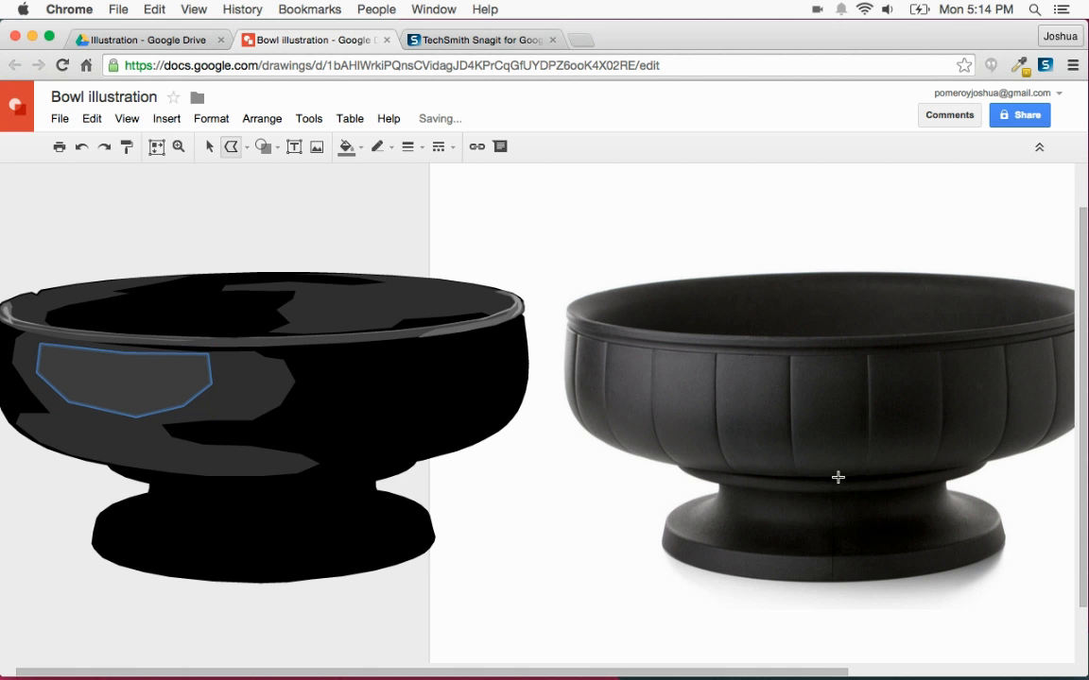
pyautogui.click(845, 469)
pyautogui.click(654, 455)
pyautogui.click(687, 452)
pyautogui.click(727, 460)
pyautogui.click(804, 462)
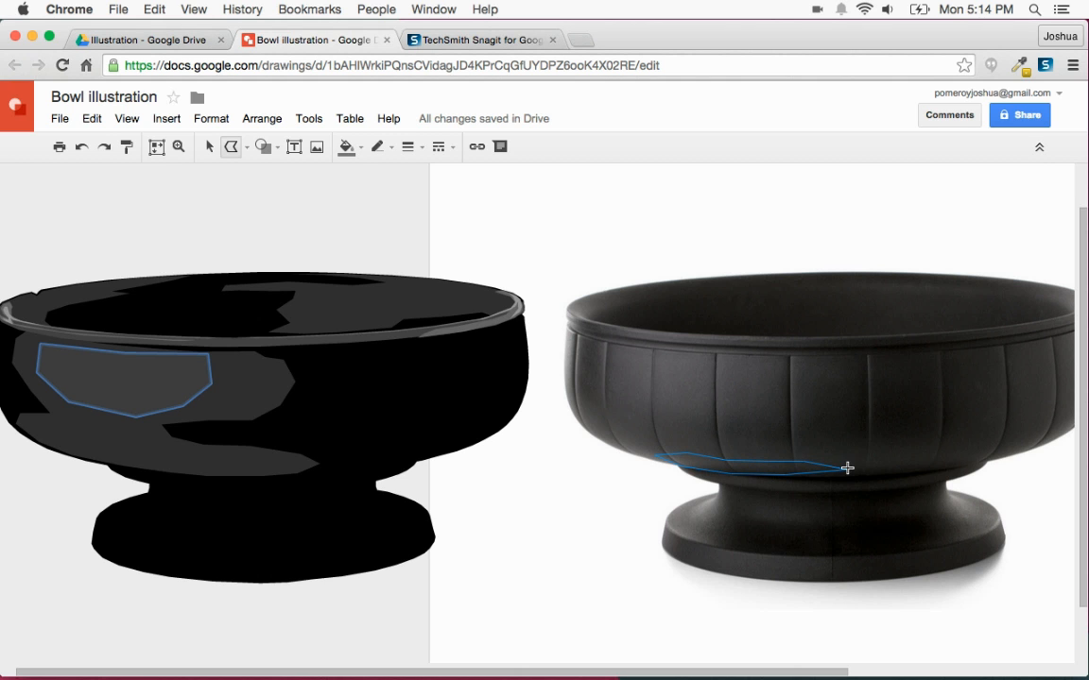
pyautogui.click(845, 469)
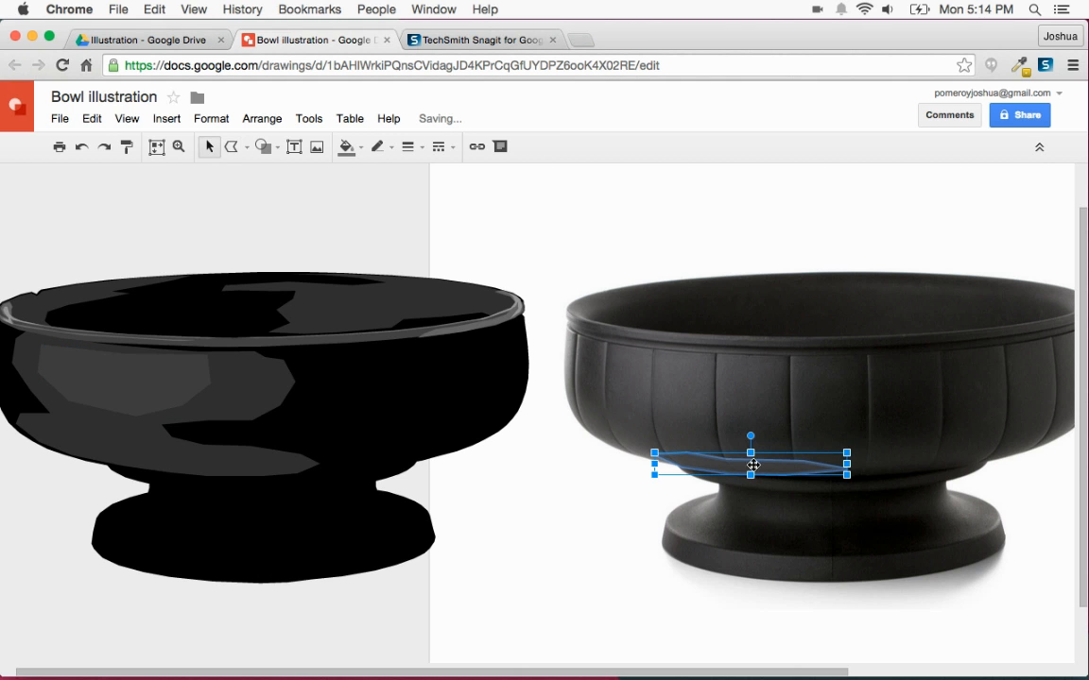
pyautogui.moveTo(783, 472); pyautogui.dragTo(224, 491)
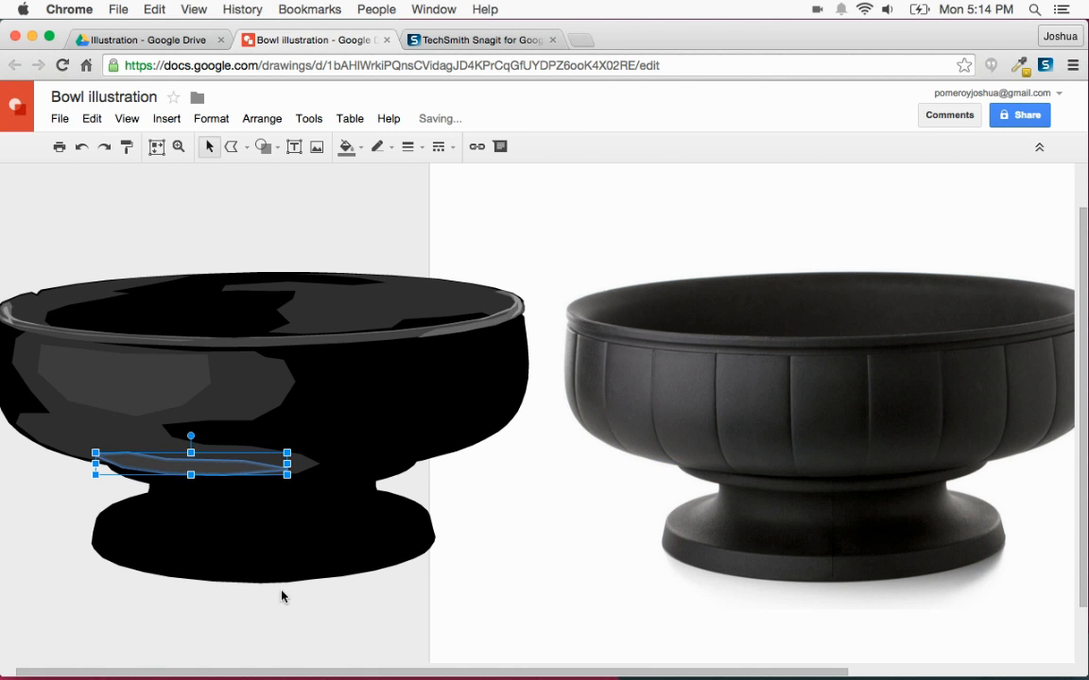
pyautogui.click(279, 619)
pyautogui.hscroll(-2, 308, 604)
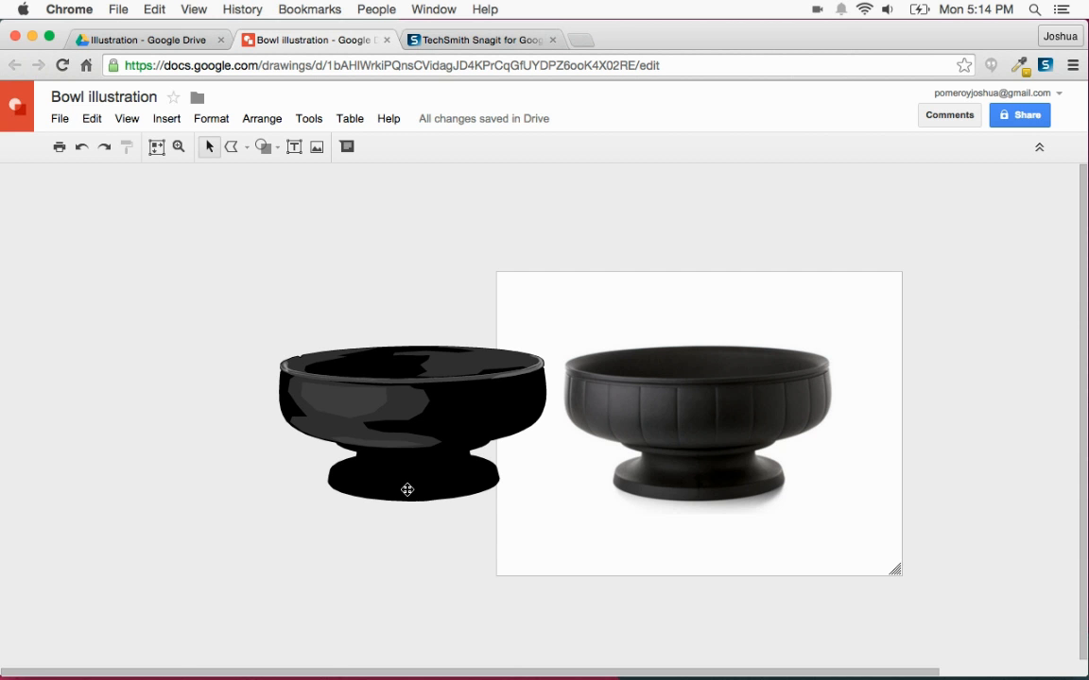
# Step: Trace the lighter area on the photo bowl's right body panels, from below the rim to the lower edge, as a closed Polyline shape
pyautogui.press('super+alt+plus')
pyautogui.hscroll(5, 461, 499)
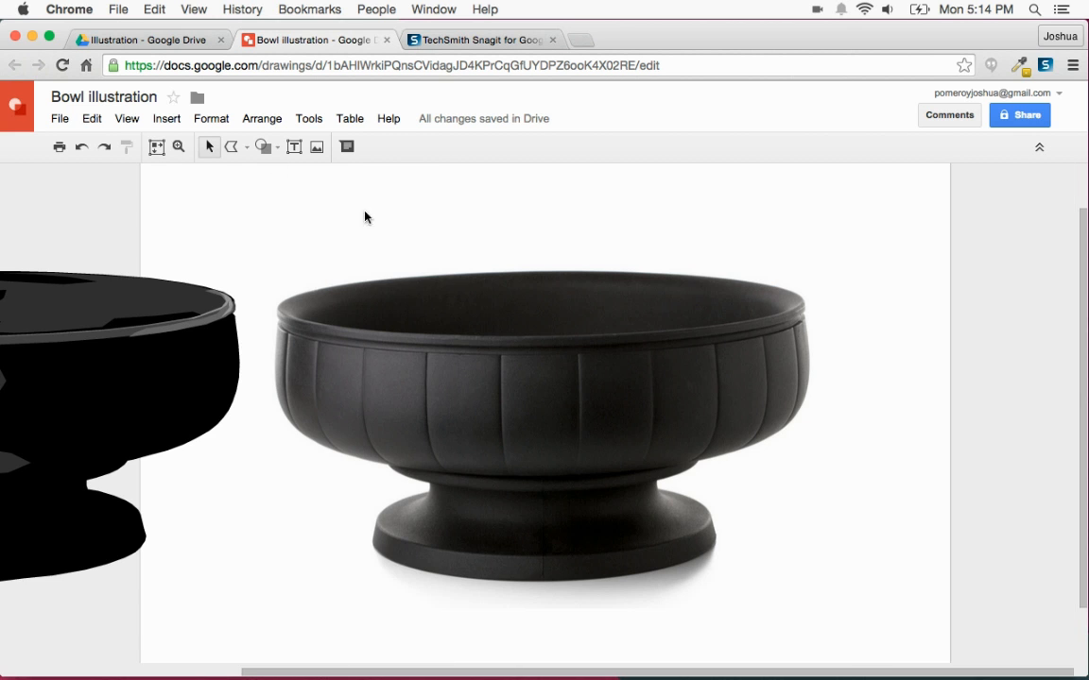
pyautogui.click(230, 146)
pyautogui.moveTo(797, 326)
pyautogui.mouseDown()
pyautogui.moveTo(687, 352)
pyautogui.moveTo(704, 400)
pyautogui.moveTo(736, 418)
pyautogui.moveTo(771, 416)
pyautogui.moveTo(702, 457)
pyautogui.moveTo(762, 438)
pyautogui.mouseUp()
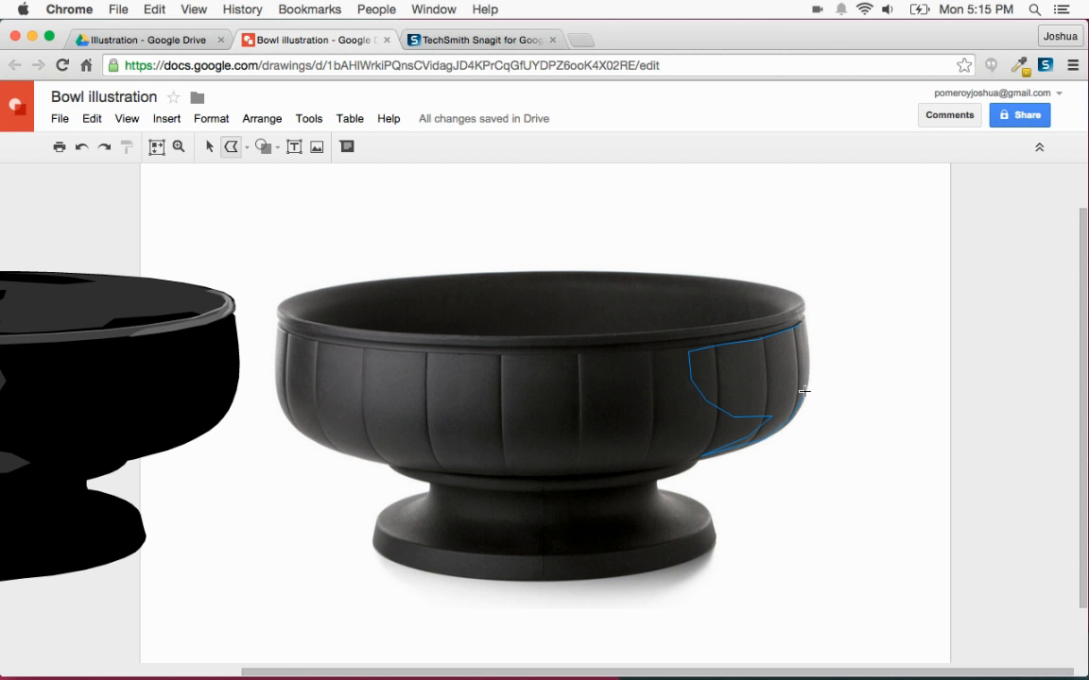
pyautogui.moveTo(799, 323); pyautogui.dragTo(802, 325)
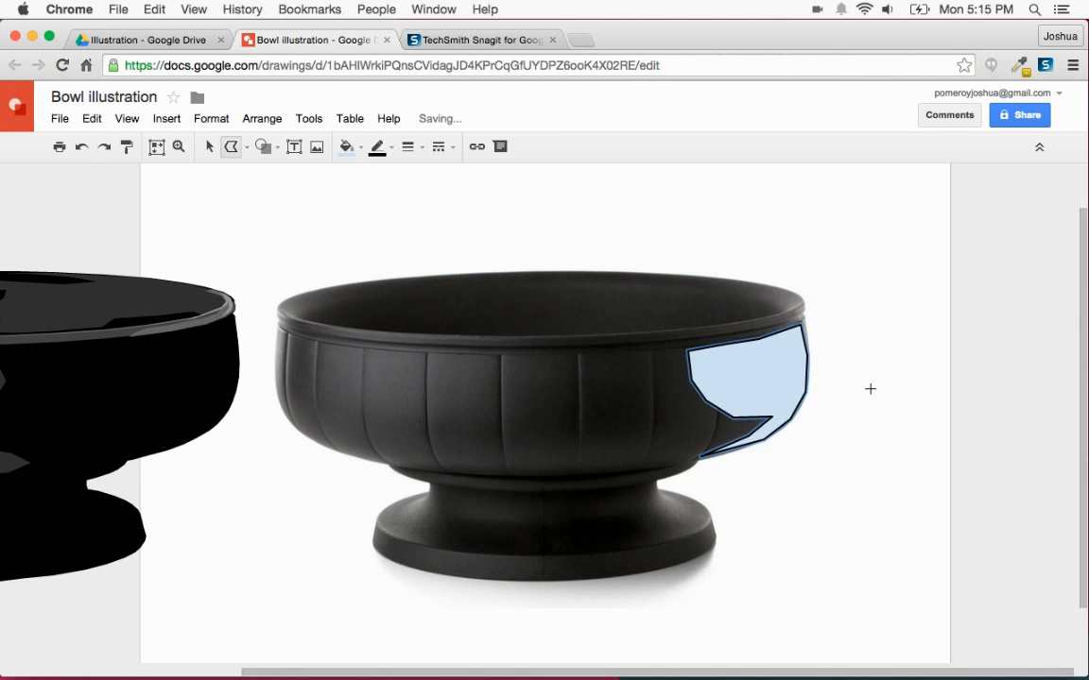
# Step: Give the right body shading a transparent outline and the saved custom grey fill
pyautogui.hscroll(-4, 396, 218)
pyautogui.click(347, 146)
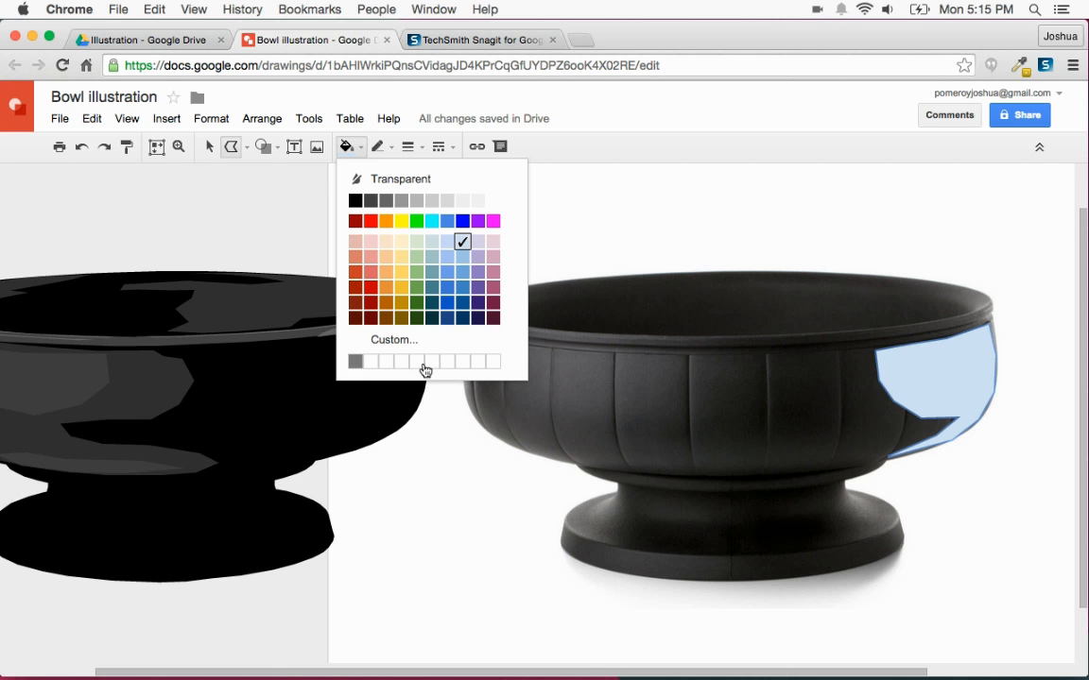
pyautogui.click(354, 364)
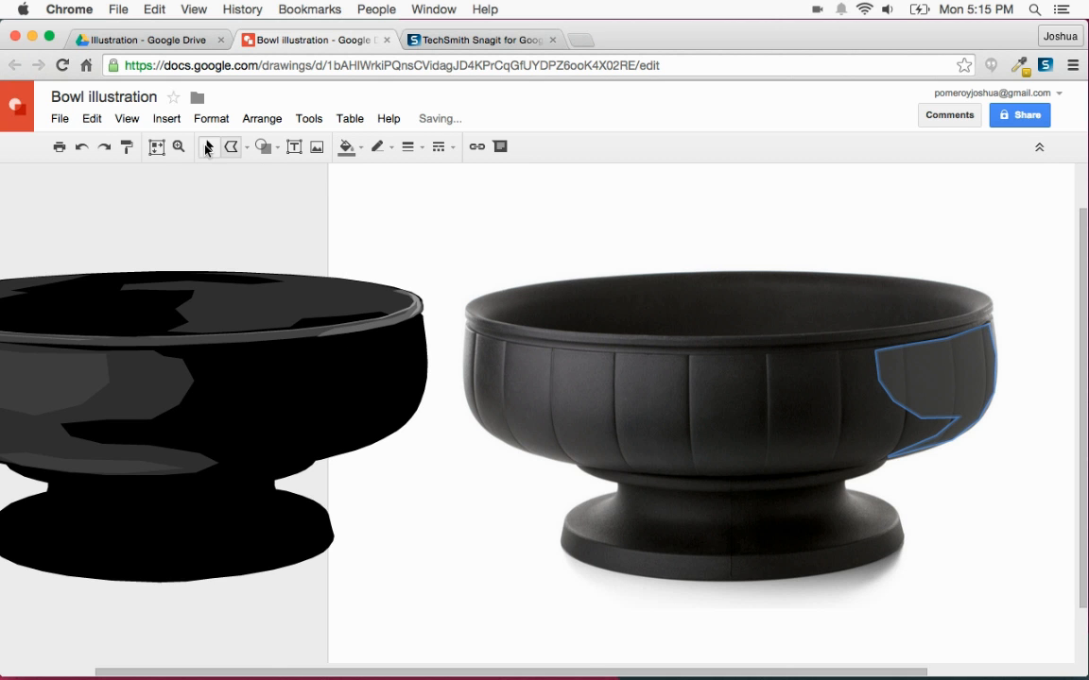
# Step: Move the right body shading from the photo onto the right side of the silhouette's body, then deselect it
pyautogui.click(209, 146)
pyautogui.moveTo(978, 401); pyautogui.dragTo(388, 409)
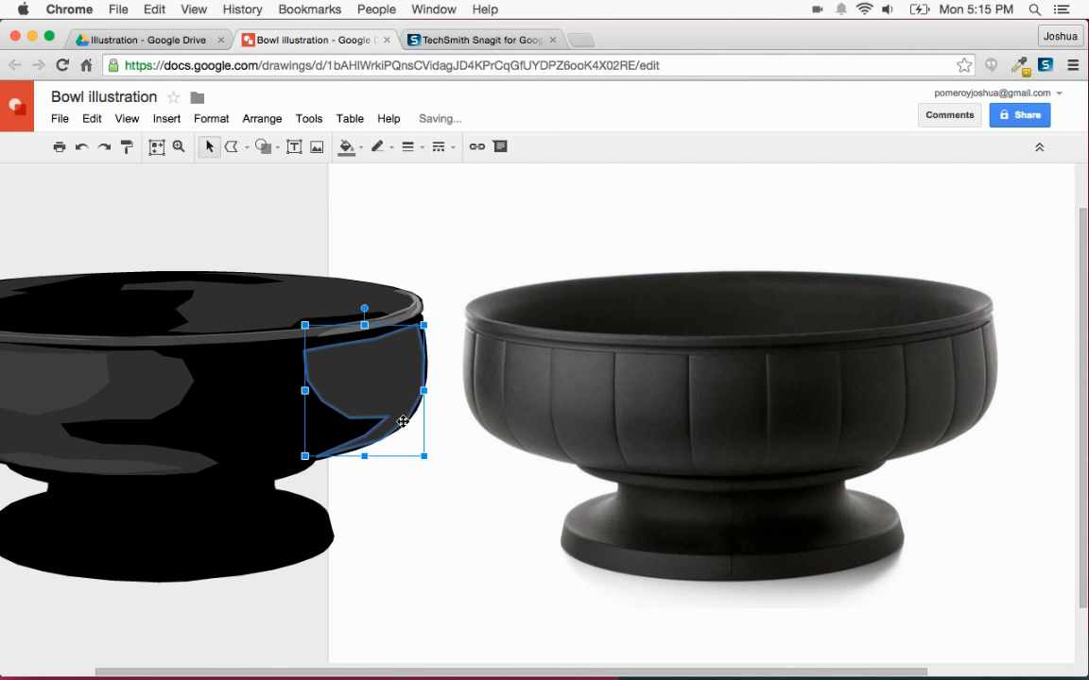
pyautogui.click(298, 251)
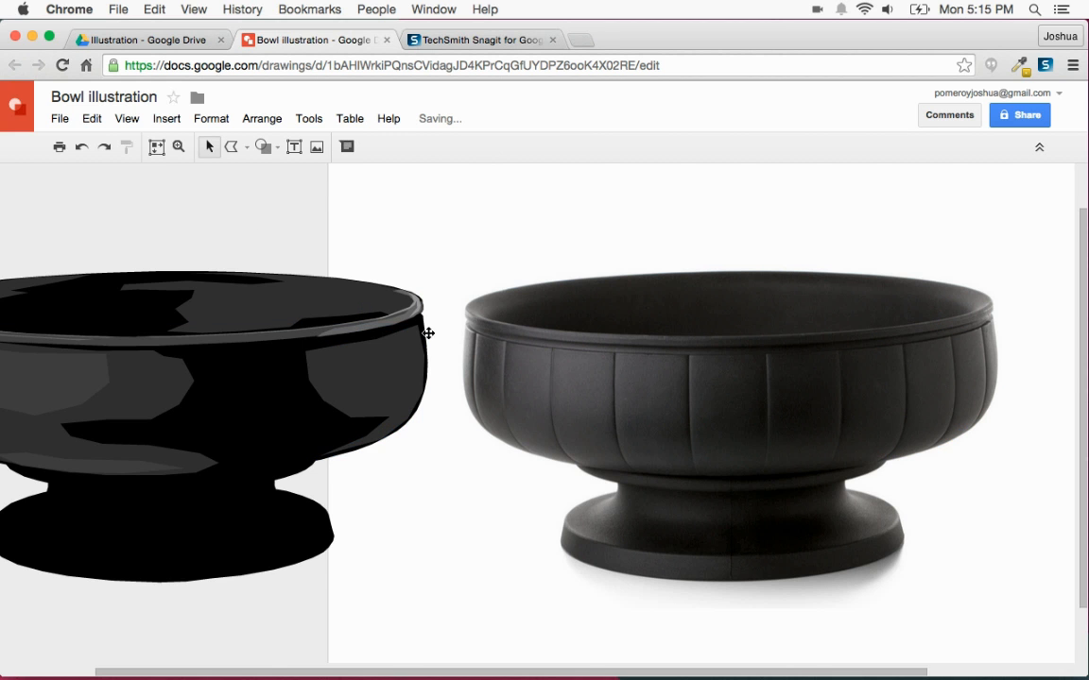
pyautogui.hscroll(-3, 488, 413)
pyautogui.hscroll(3, 433, 367)
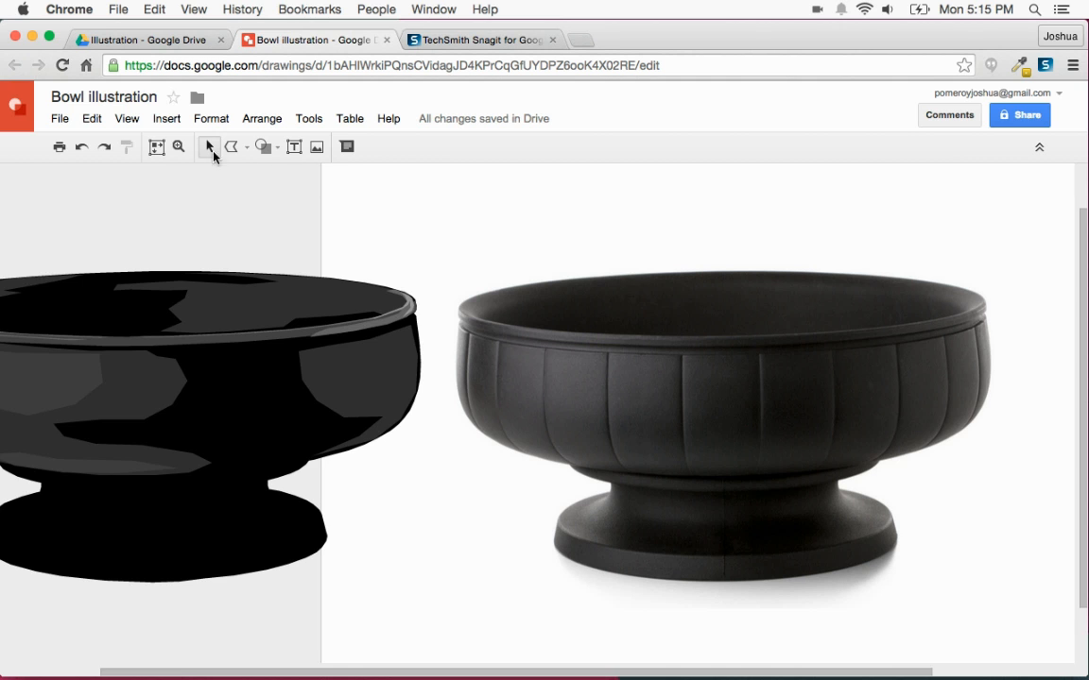
# Step: Trace the smaller, brighter area at the far right edge of the photo bowl's body as a closed Polyline shape
pyautogui.click(229, 148)
pyautogui.hscroll(3, 875, 348)
pyautogui.click(875, 329)
pyautogui.click(840, 337)
pyautogui.click(810, 358)
pyautogui.click(827, 380)
pyautogui.click(852, 390)
pyautogui.click(858, 411)
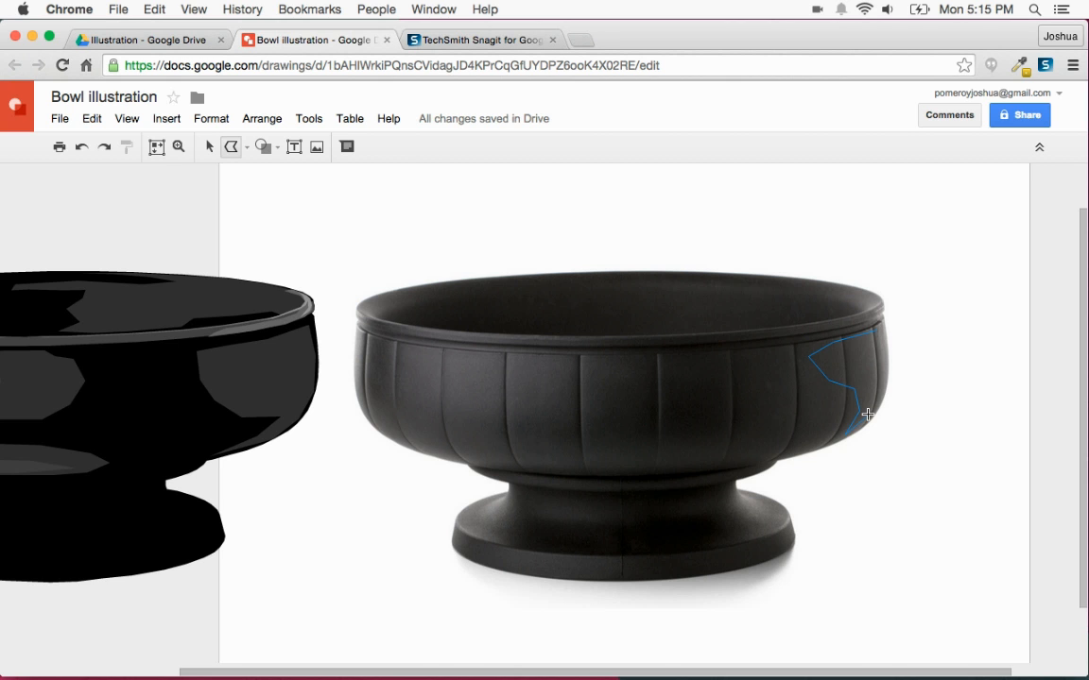
pyautogui.click(874, 328)
# Step: Make the small right-edge highlight's outline transparent and fill it with the saved custom grey
pyautogui.click(376, 148)
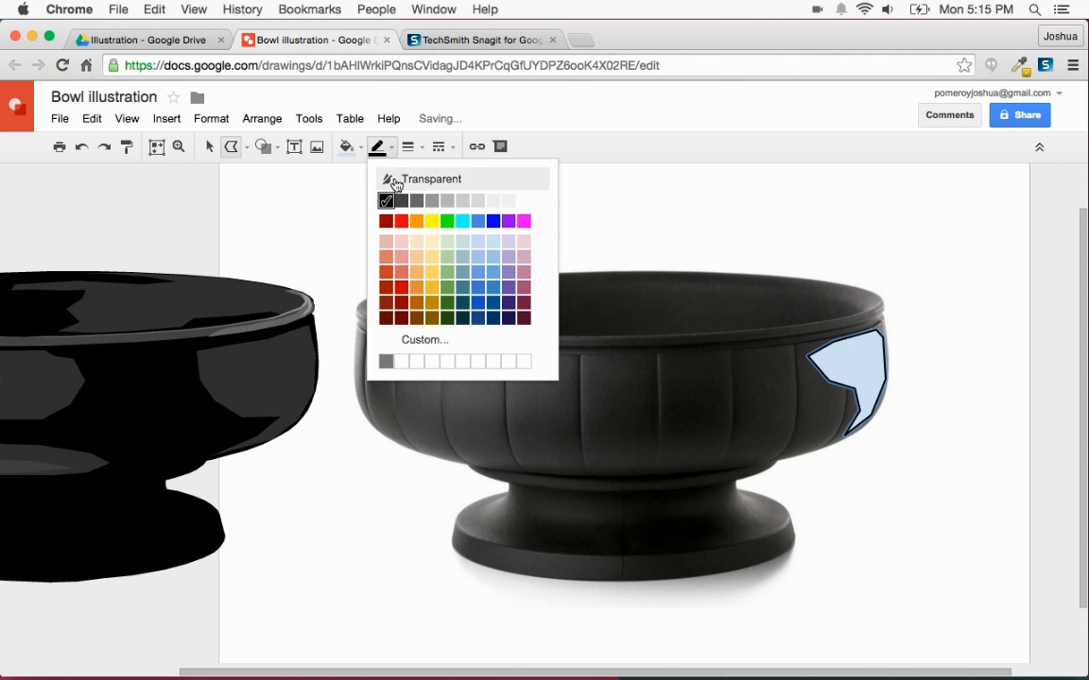
pyautogui.click(347, 147)
pyautogui.click(355, 359)
# Step: Move the small right-edge highlight onto the right body shading of the silhouette and deselect it
pyautogui.click(209, 147)
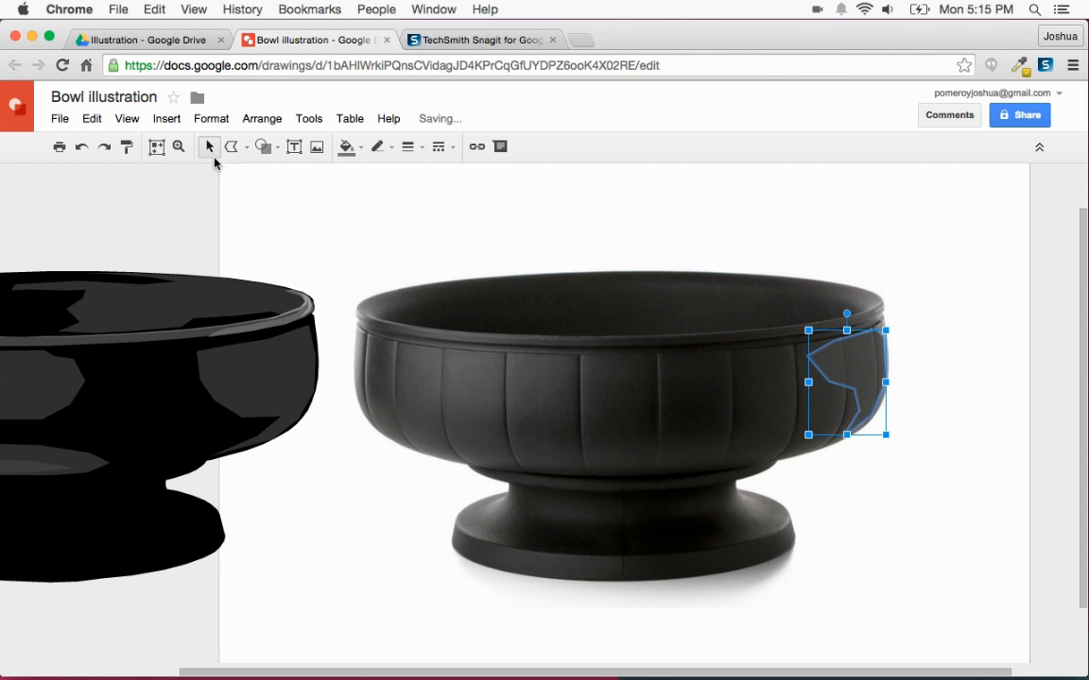
pyautogui.moveTo(863, 360); pyautogui.dragTo(297, 389)
pyautogui.hscroll(-5, 405, 399)
pyautogui.click(316, 246)
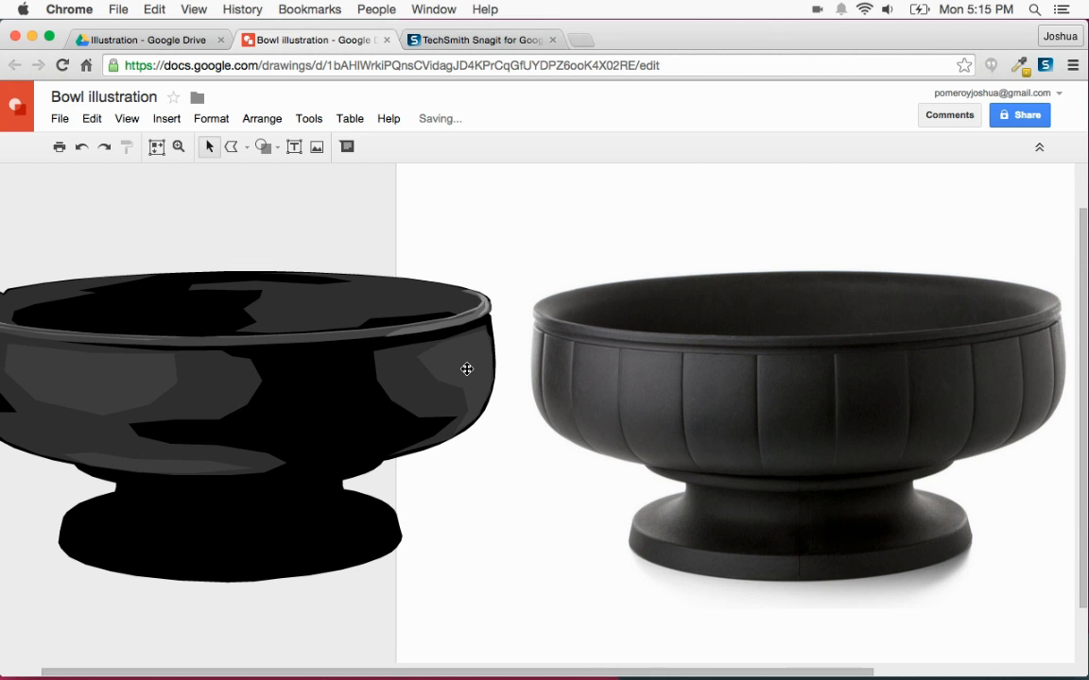
pyautogui.click(420, 330)
pyautogui.click(358, 250)
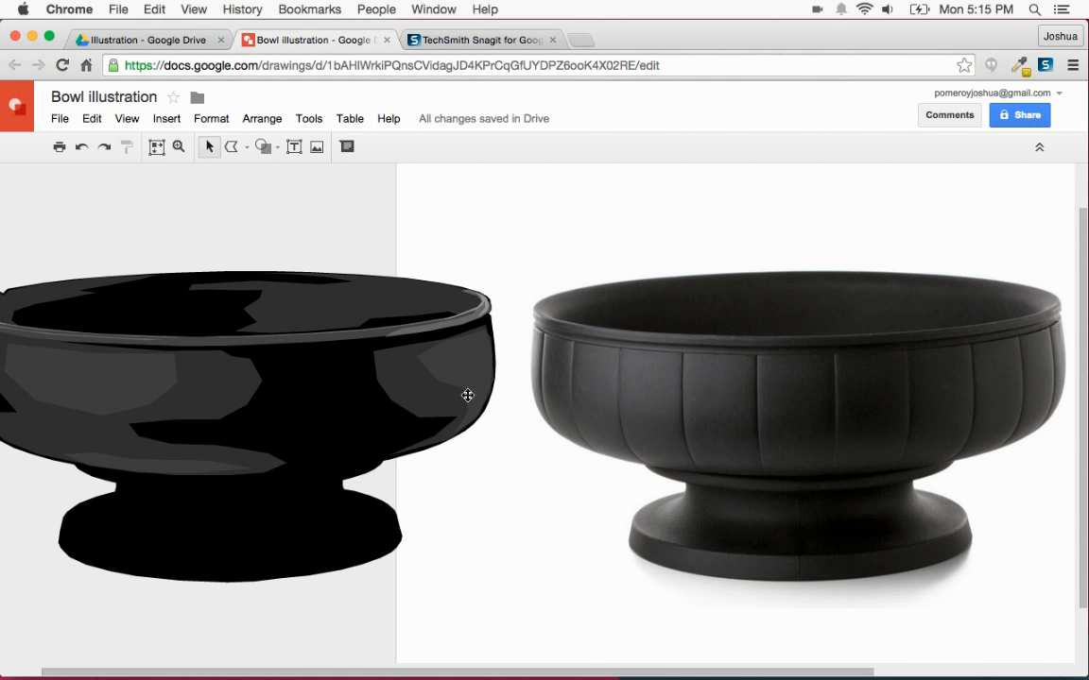
# Step: Trace the long, thin highlight on the left and central part of the band beneath the photo bowl's body as a closed Polyline shape
pyautogui.hscroll(-2, 492, 534)
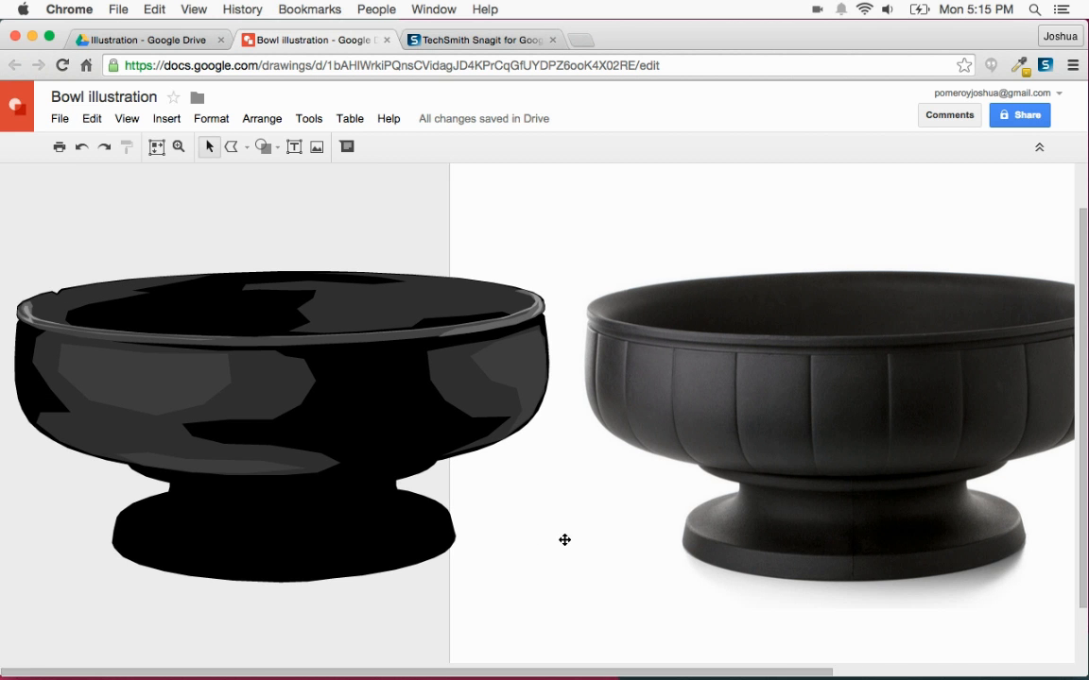
pyautogui.click(232, 147)
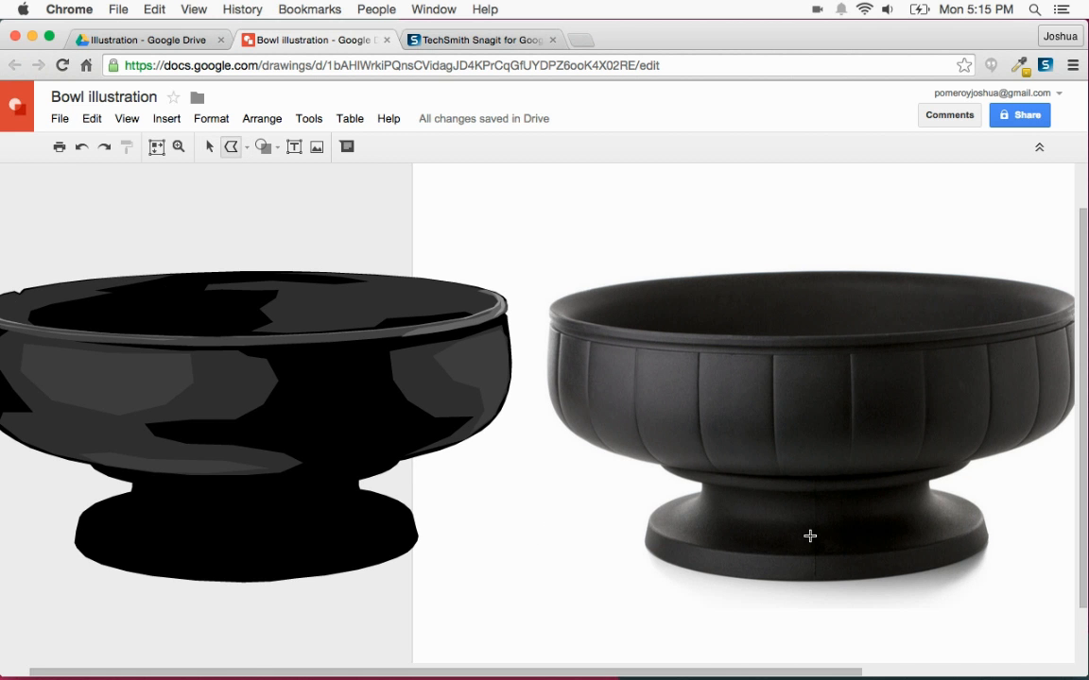
pyautogui.scroll(10, 810, 536)
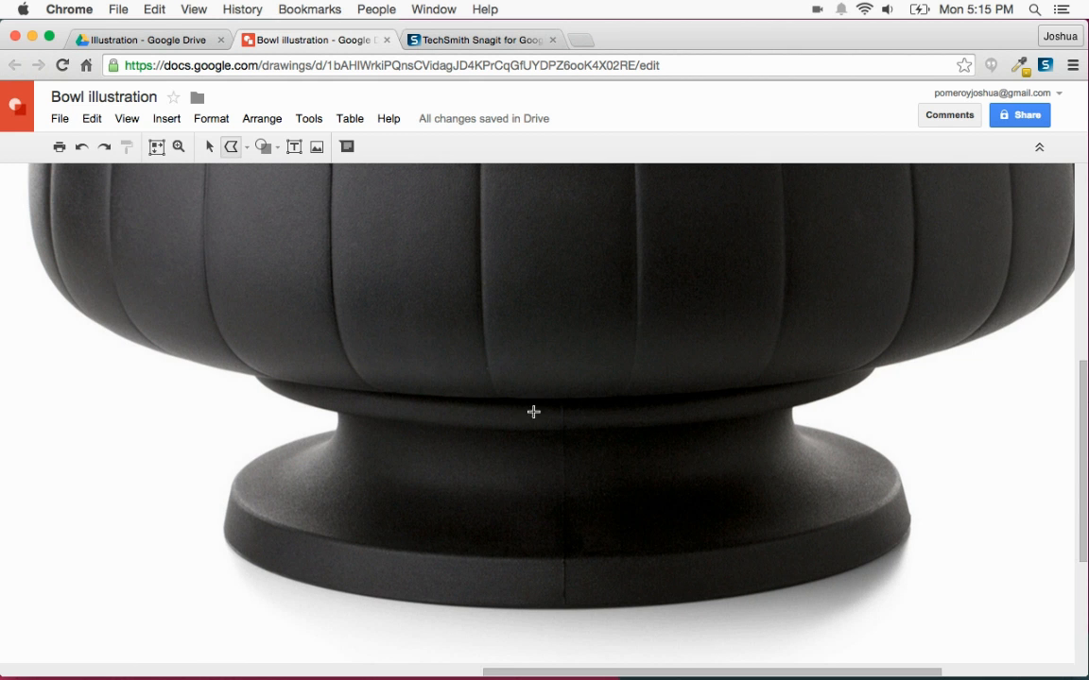
pyautogui.click(382, 400)
pyautogui.click(298, 400)
pyautogui.click(618, 416)
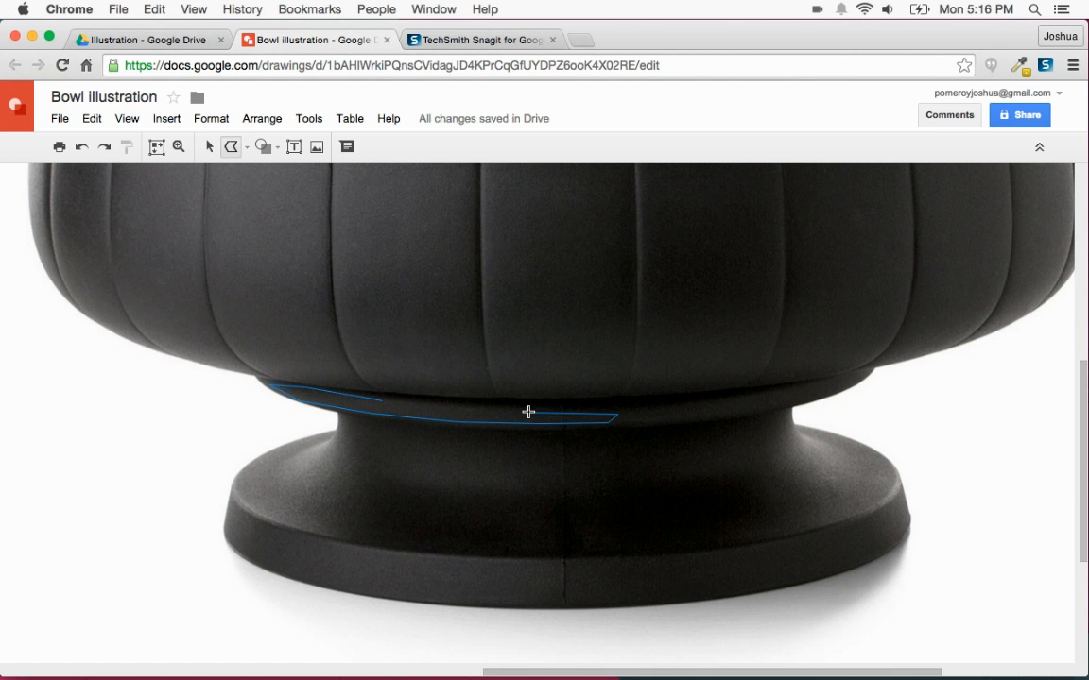
pyautogui.click(380, 400)
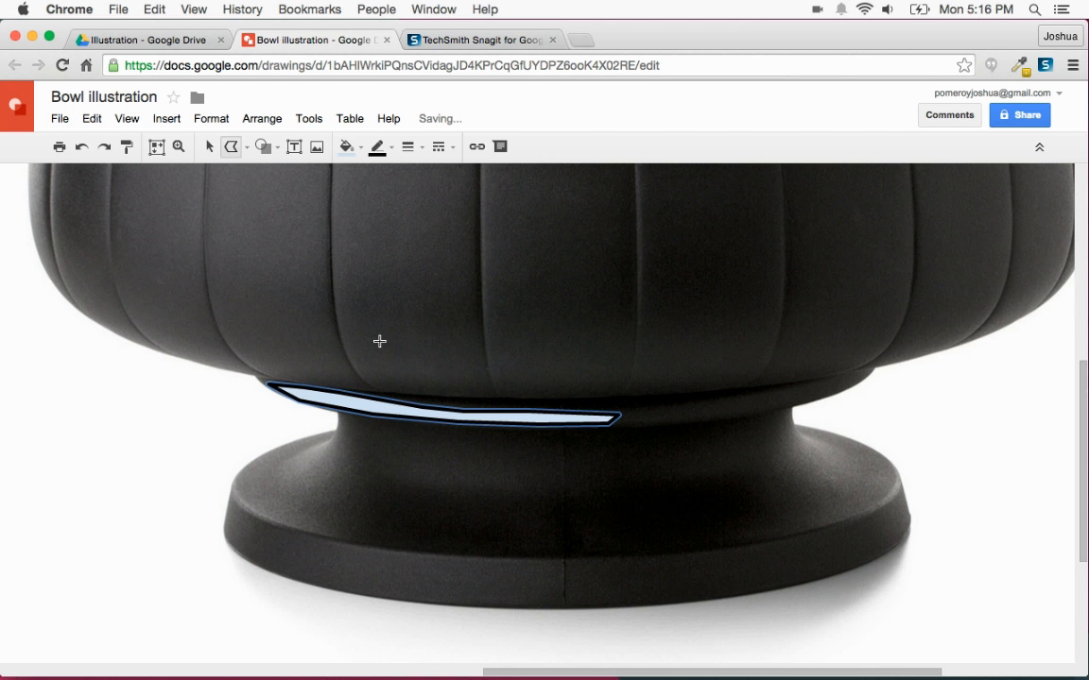
# Step: Set the long band highlight's outline to transparent and its fill to the saved custom grey
pyautogui.click(377, 147)
pyautogui.click(397, 179)
pyautogui.click(346, 146)
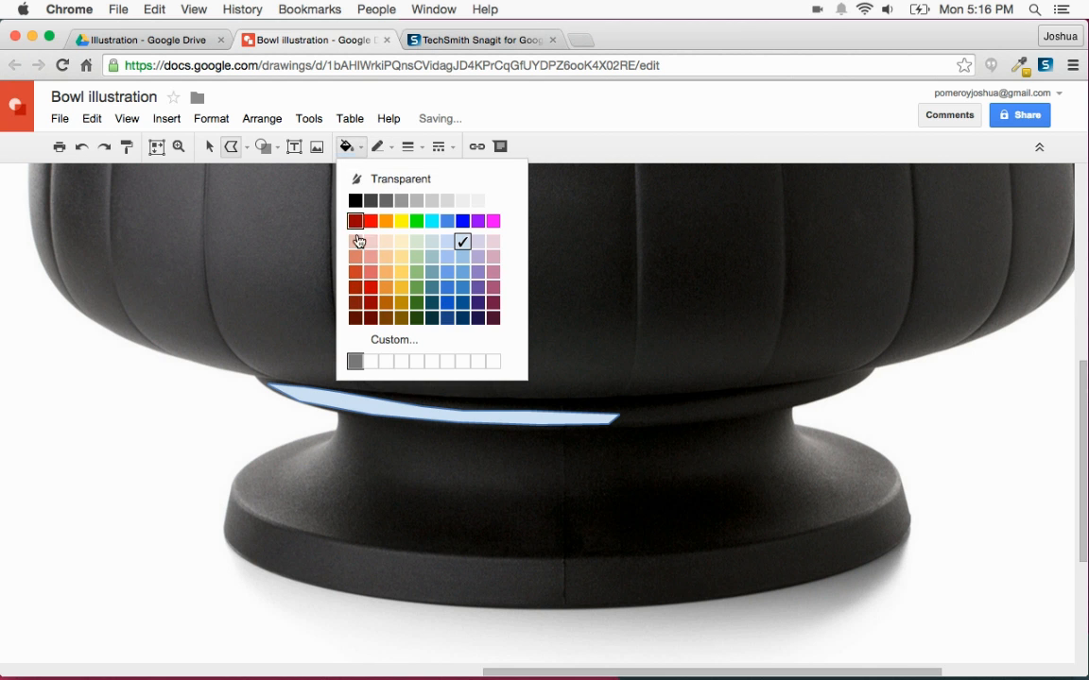
pyautogui.click(354, 365)
# Step: Trace the highlight on the right part of the band beneath the photo bowl's body as a closed Polyline shape
pyautogui.click(672, 423)
pyautogui.click(781, 409)
pyautogui.click(831, 395)
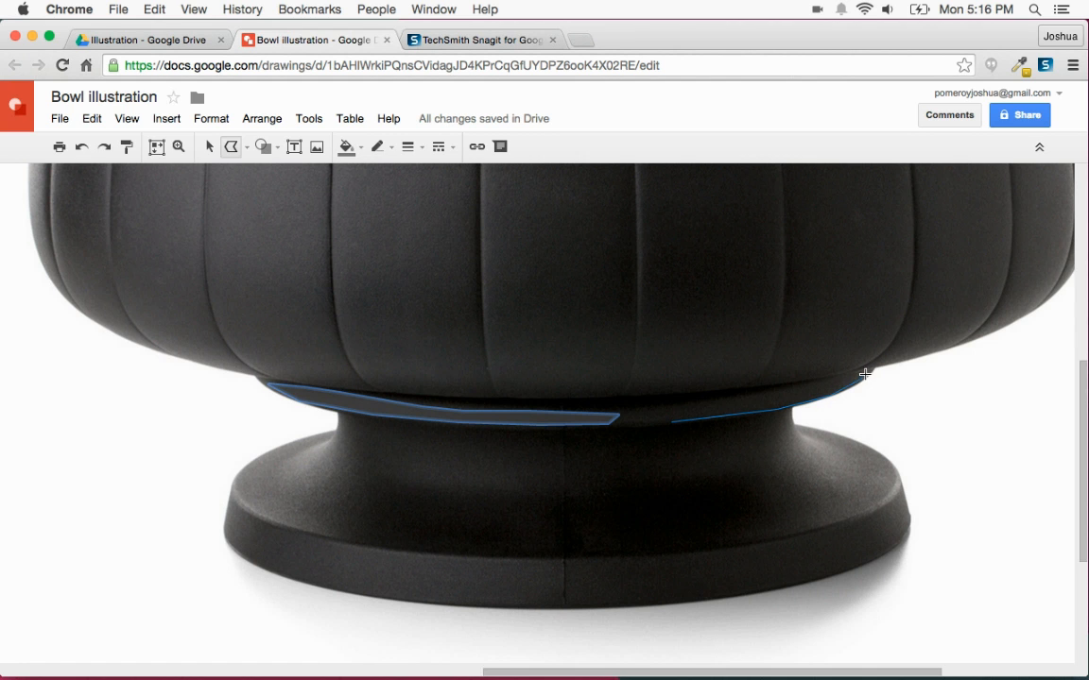
pyautogui.click(868, 374)
pyautogui.click(702, 405)
pyautogui.click(672, 423)
# Step: Trace a smaller closed Polyline highlight over each outer end of the band beneath the photo bowl's body
pyautogui.click(405, 414)
pyautogui.click(283, 384)
pyautogui.click(404, 413)
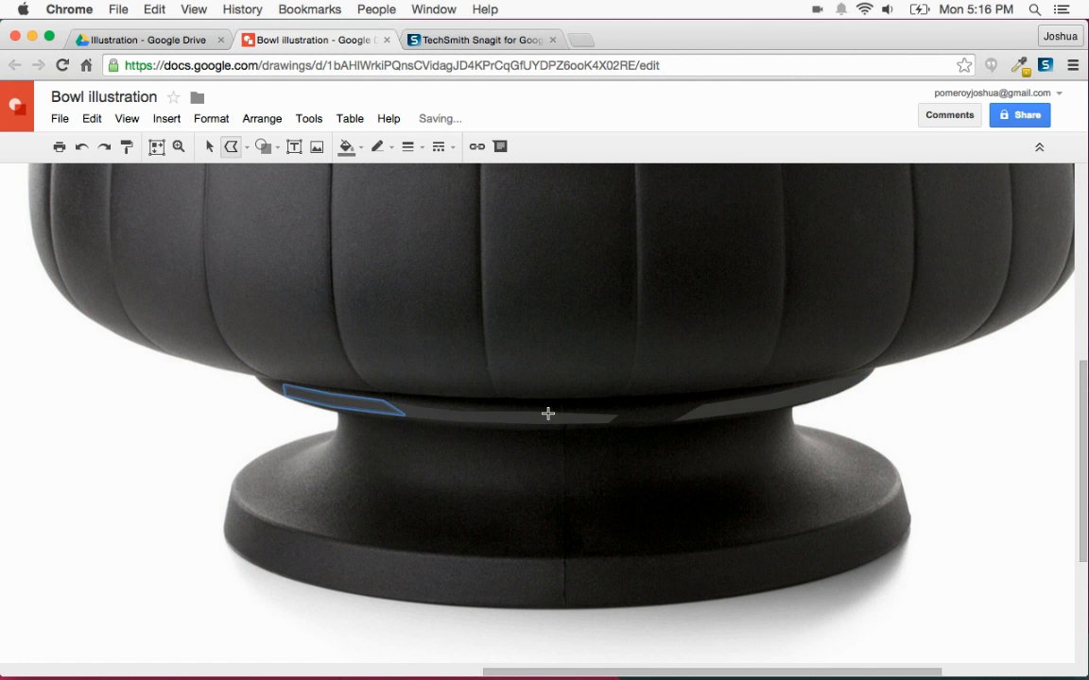
pyautogui.click(762, 405)
pyautogui.click(854, 378)
pyautogui.click(752, 408)
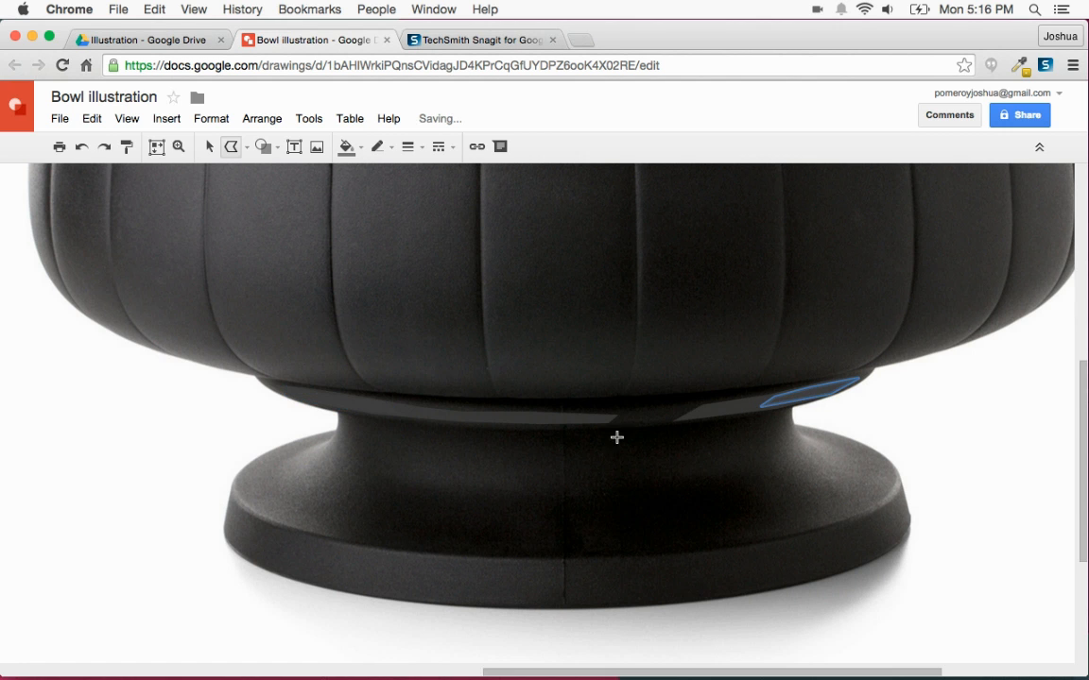
# Step: Trace the lighter area on the left side of the photo bowl's stem and foot as one closed Polyline shape
pyautogui.click(523, 496)
pyautogui.click(414, 484)
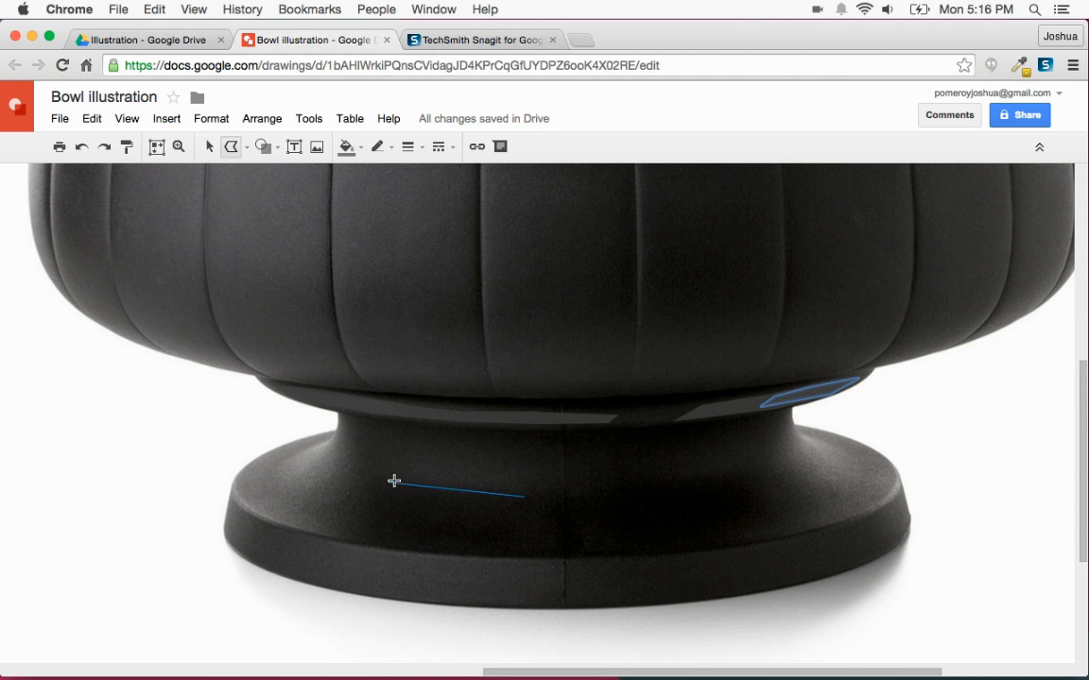
pyautogui.click(357, 449)
pyautogui.click(360, 500)
pyautogui.click(308, 501)
pyautogui.click(360, 542)
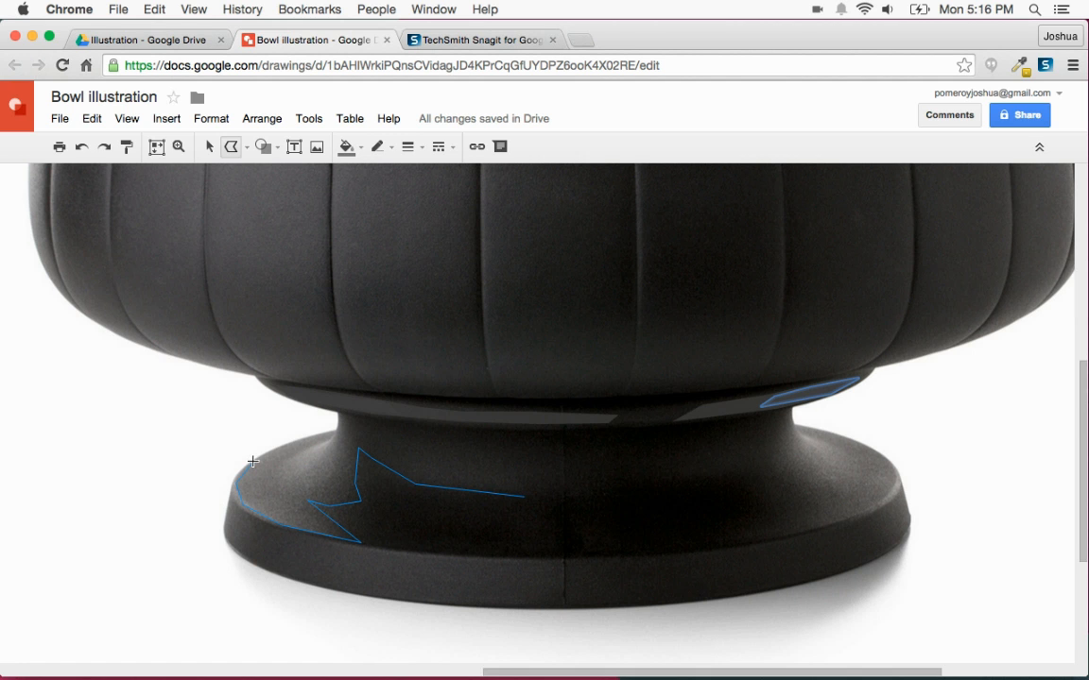
pyautogui.click(339, 416)
pyautogui.click(386, 440)
pyautogui.click(444, 444)
pyautogui.click(523, 479)
pyautogui.click(526, 495)
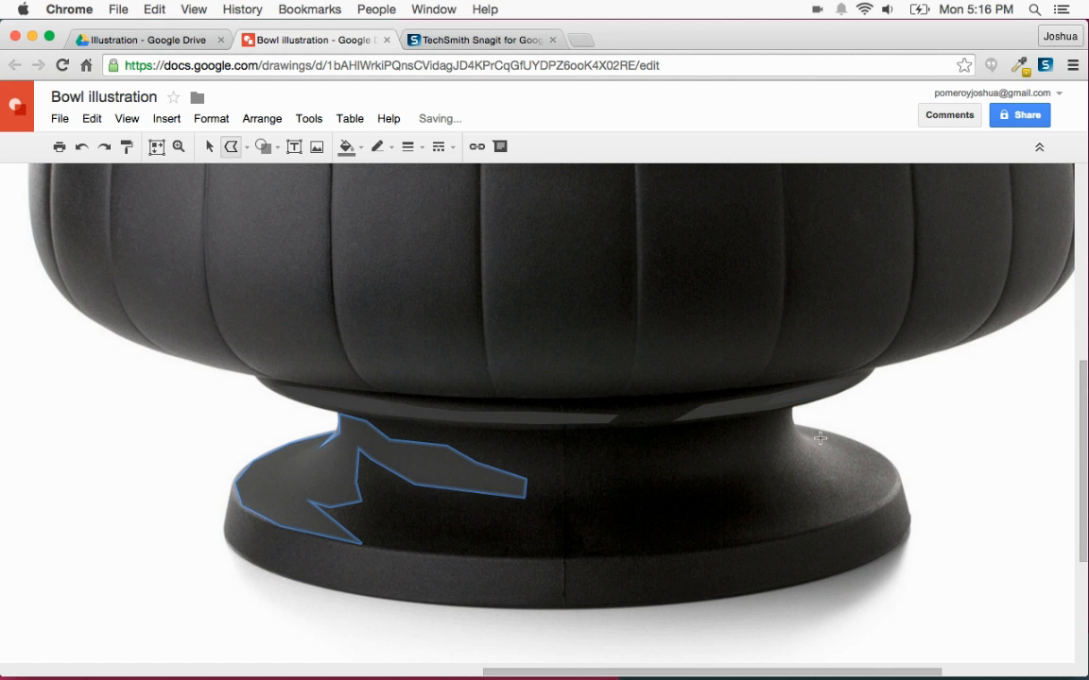
# Step: Trace the lighter area on the right side of the photo bowl's stem and foot as one closed Polyline shape
pyautogui.click(789, 412)
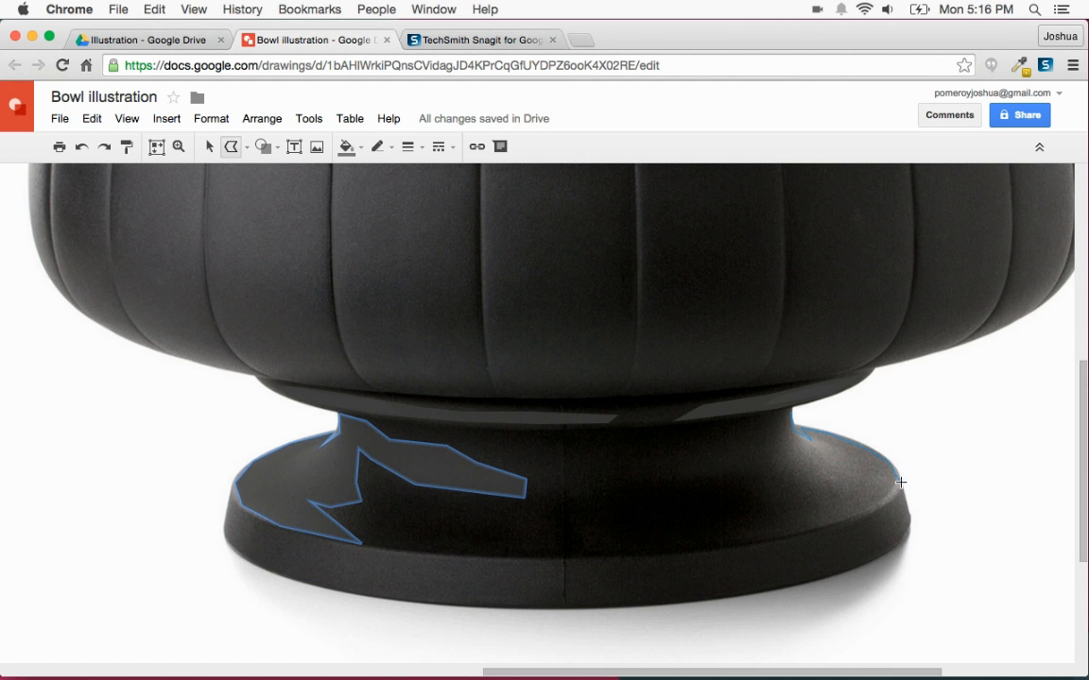
pyautogui.click(881, 506)
pyautogui.click(843, 521)
pyautogui.click(801, 530)
pyautogui.click(743, 541)
pyautogui.click(787, 515)
pyautogui.click(803, 494)
pyautogui.click(758, 475)
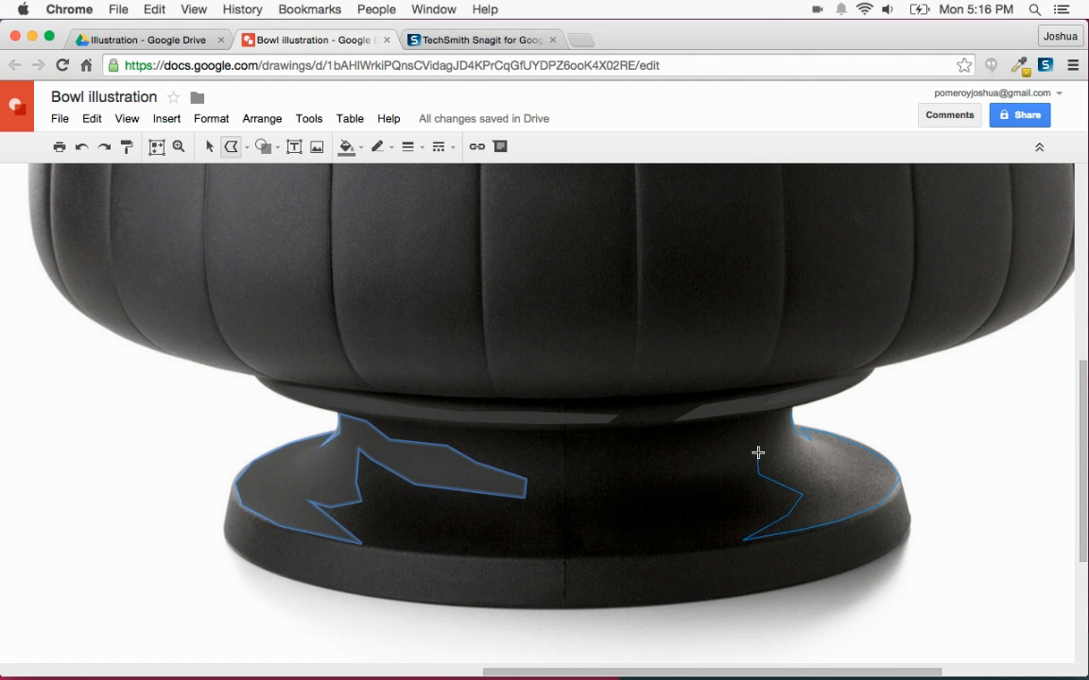
pyautogui.click(789, 408)
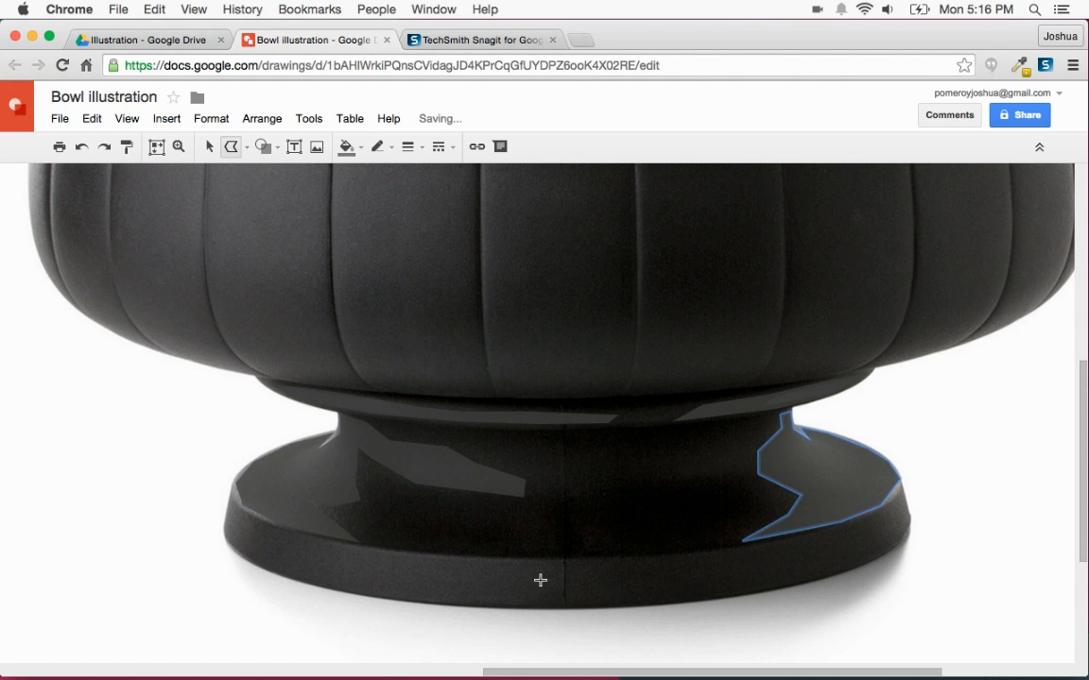
# Step: Trace the left half of the photo bowl's vertical foot rim, ending at the centre seam, as a closed Polyline shape
pyautogui.click(561, 608)
pyautogui.click(562, 563)
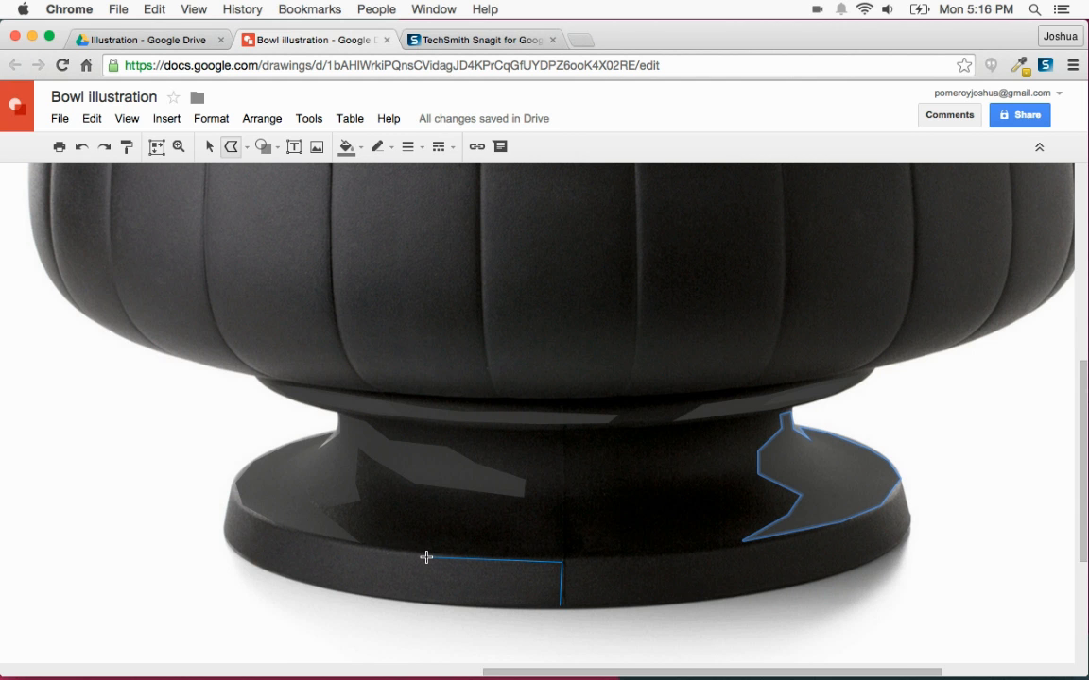
pyautogui.click(336, 545)
pyautogui.doubleClick(558, 605)
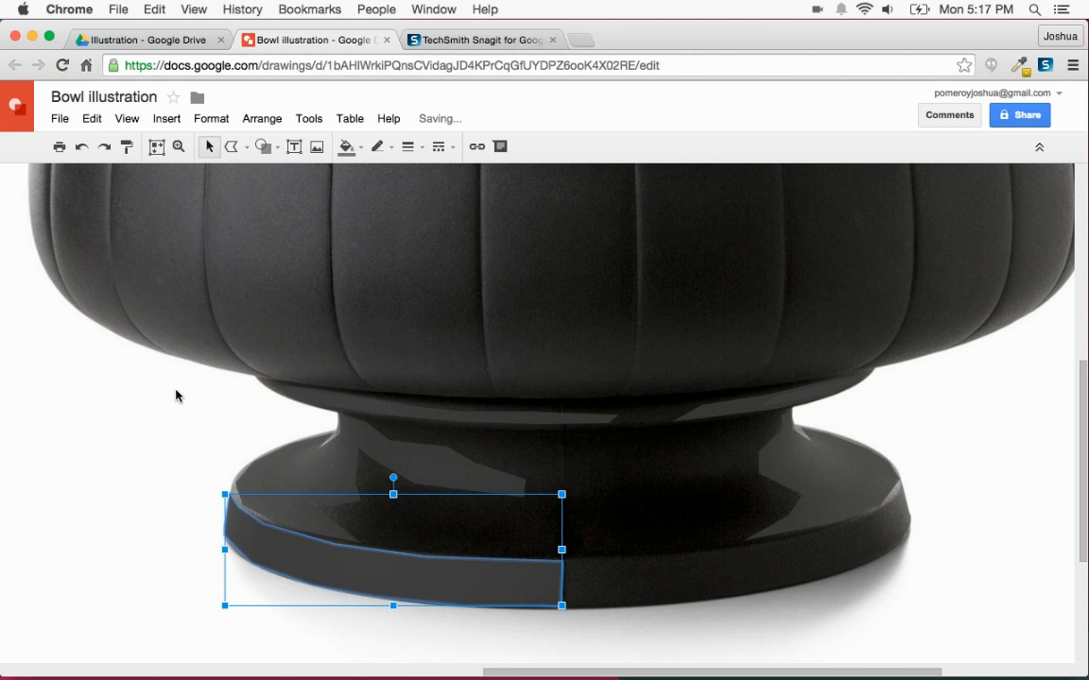
# Step: Select all the traced band, stem and foot highlights without the photo and move them onto the illustrated bowl's base
pyautogui.press('super+alt+0')
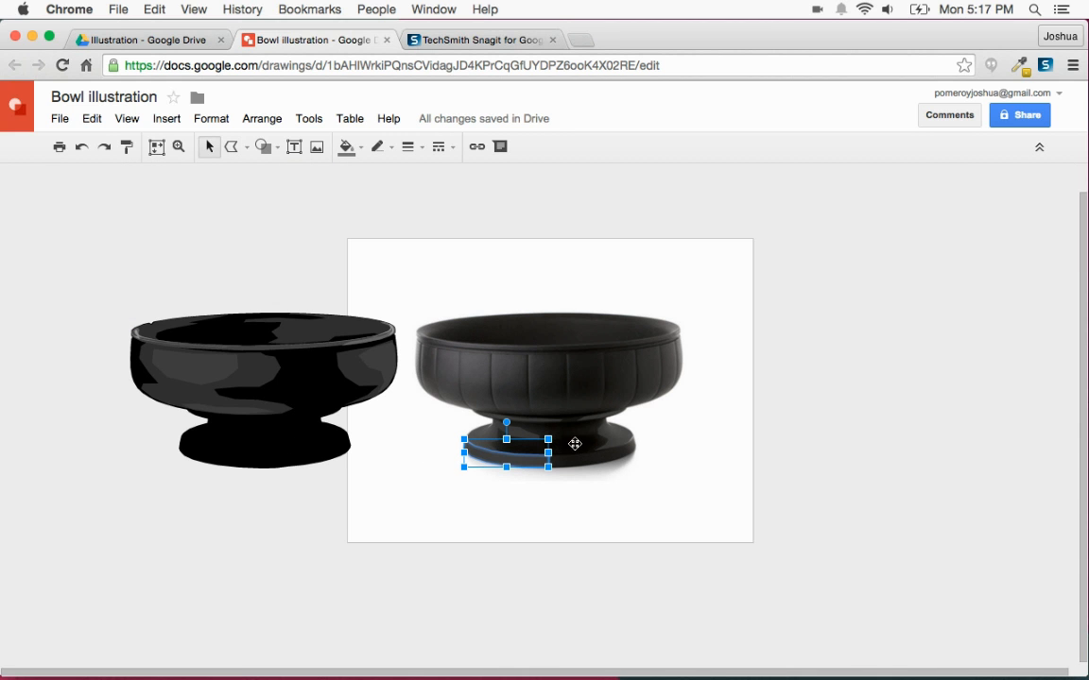
pyautogui.moveTo(798, 550); pyautogui.dragTo(455, 381)
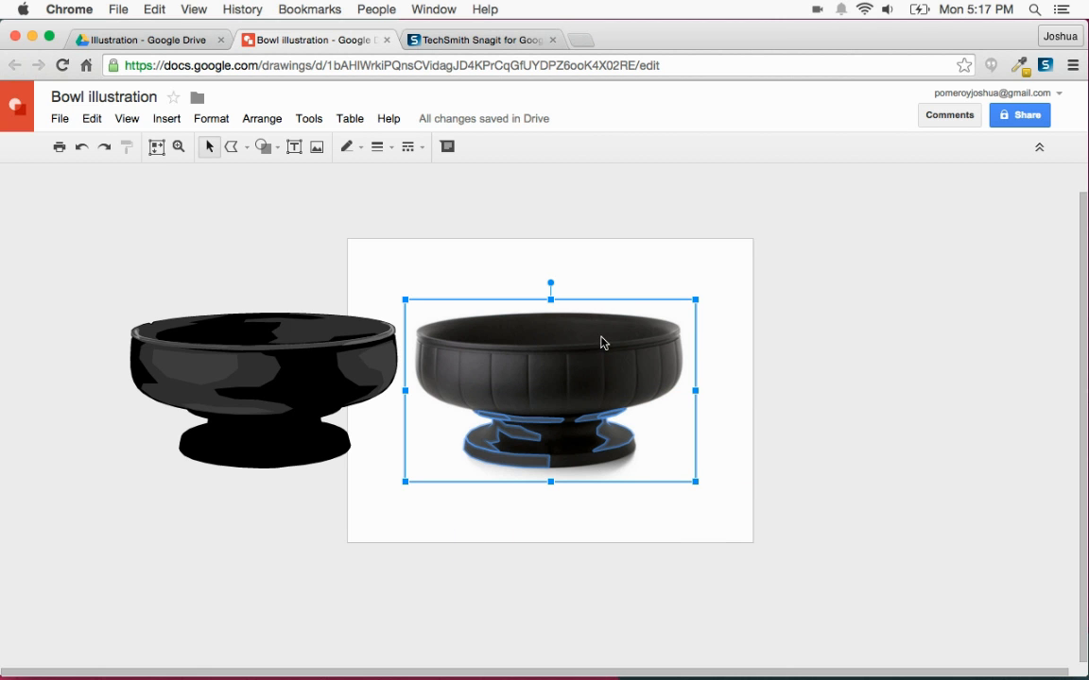
pyautogui.keyDown('shift'); pyautogui.click(658, 342); pyautogui.keyUp('shift')
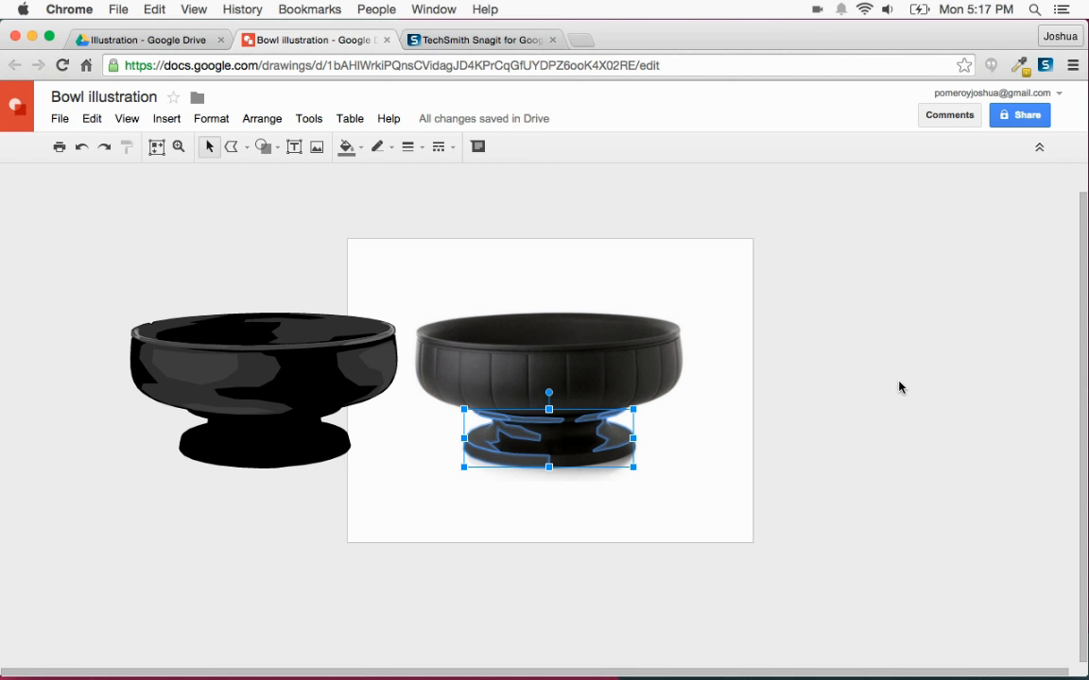
pyautogui.moveTo(614, 438); pyautogui.dragTo(330, 441)
pyautogui.press('super+alt+plus')
pyautogui.press('super+alt+plus')
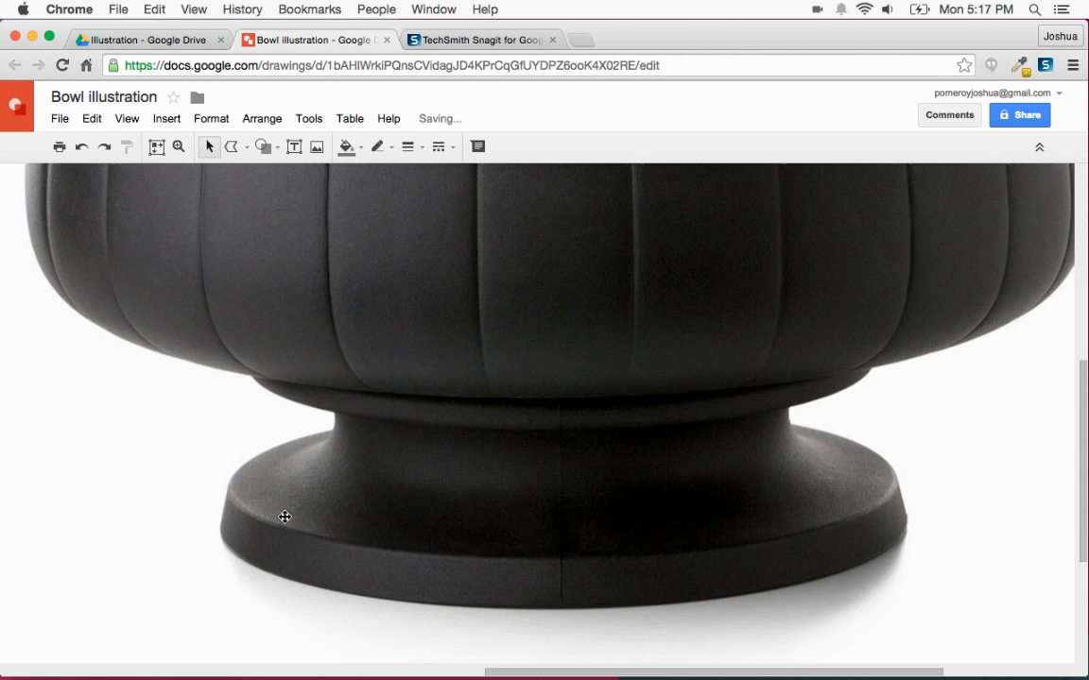
pyautogui.hscroll(-10, 472, 497)
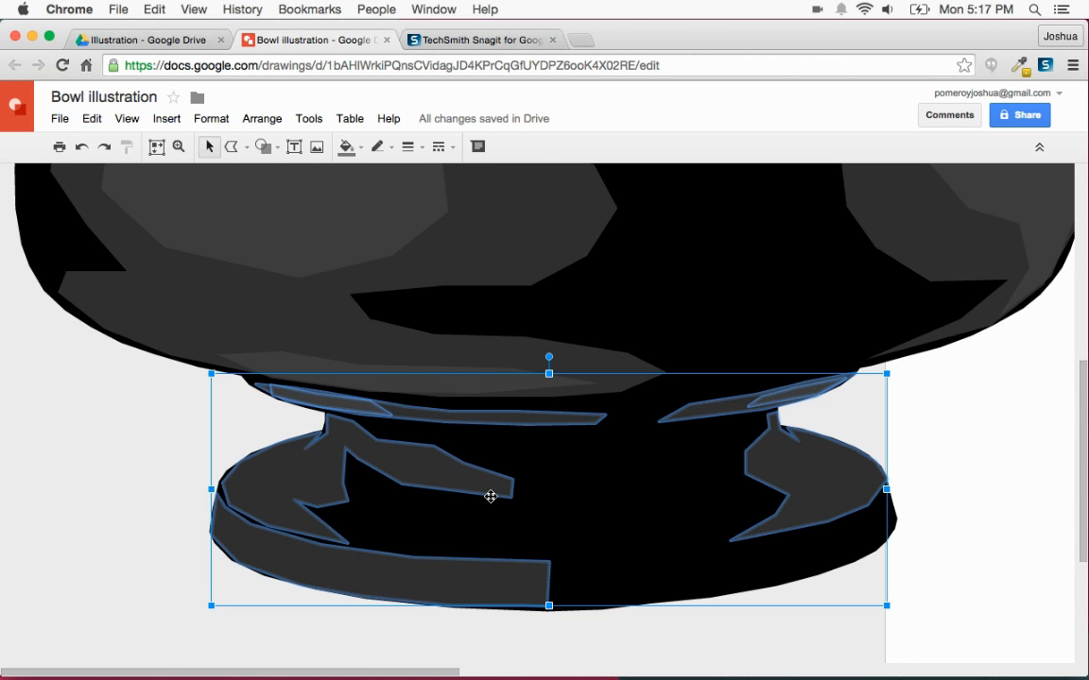
# Step: Nudge the selected highlights slightly up and left to align them with the right edge of the illustrated bowl's base
pyautogui.press('super+alt+plus')
pyautogui.hscroll(10, 569, 430)
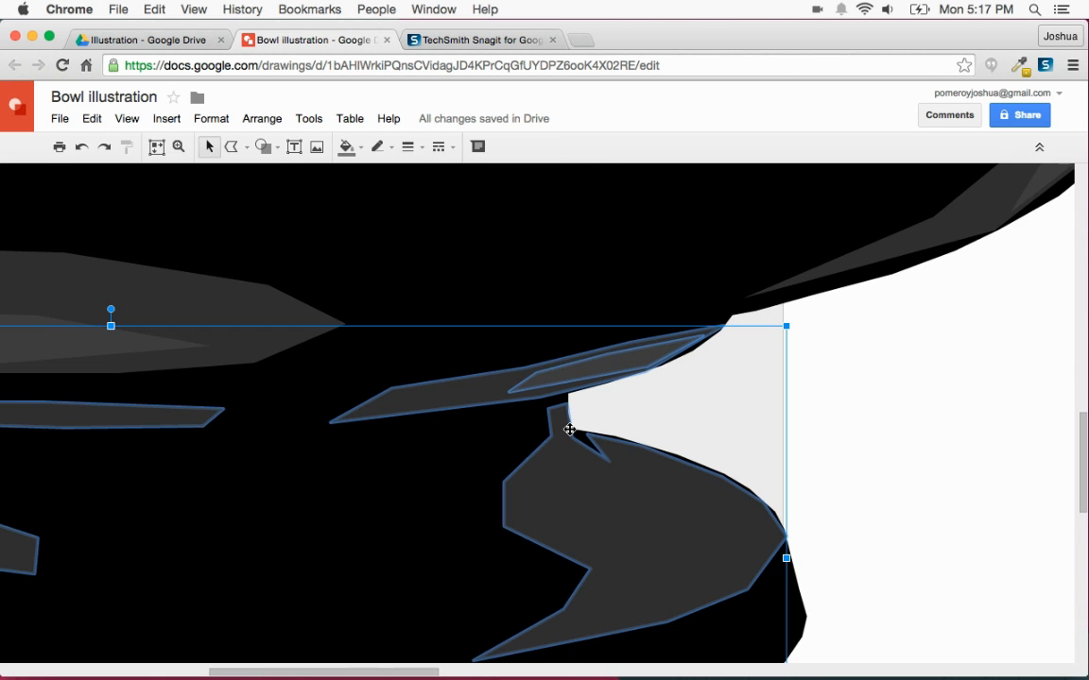
pyautogui.press('Up')
pyautogui.press('Up')
pyautogui.press('Left')
pyautogui.press('Left')
pyautogui.press('Left')
pyautogui.press('Left')
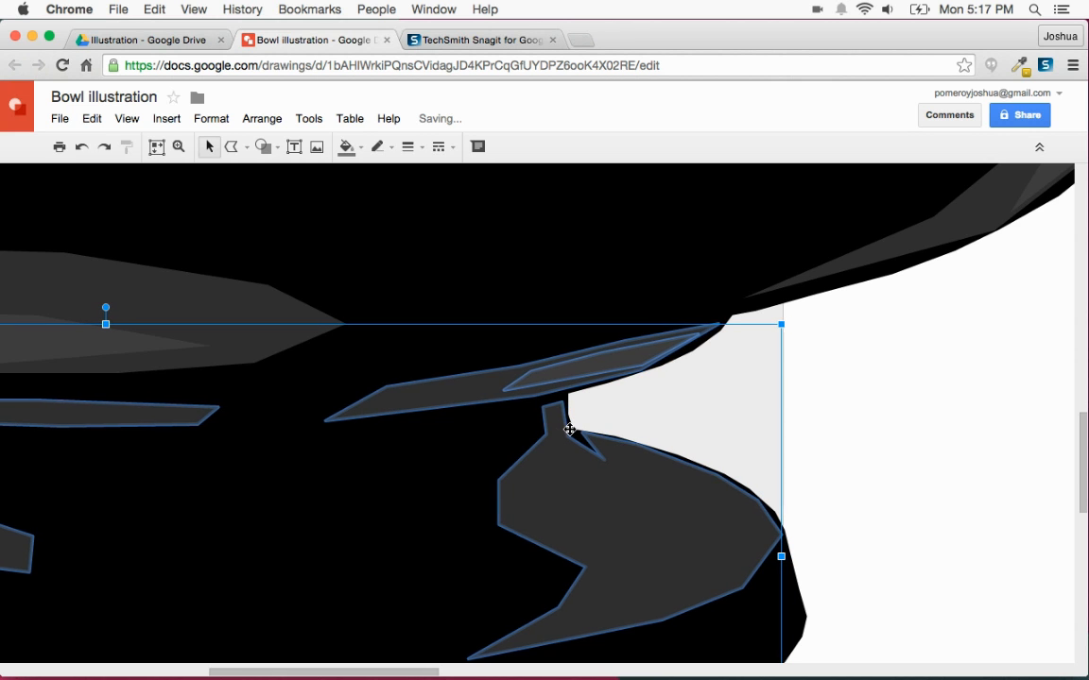
pyautogui.hscroll(-10, 577, 428)
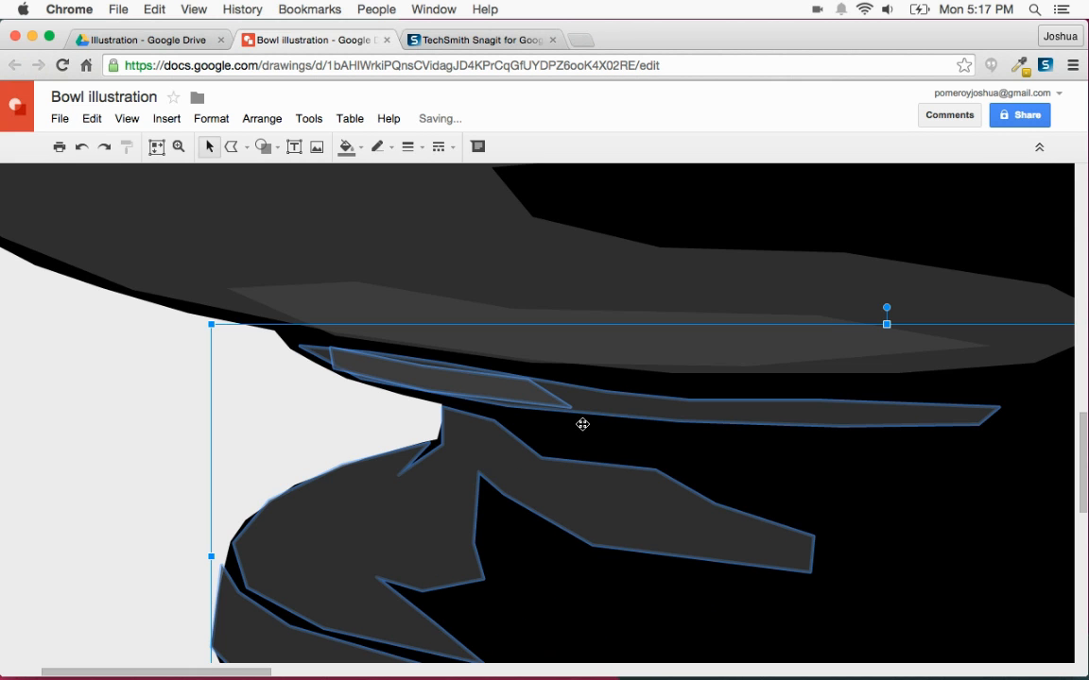
pyautogui.press('Right')
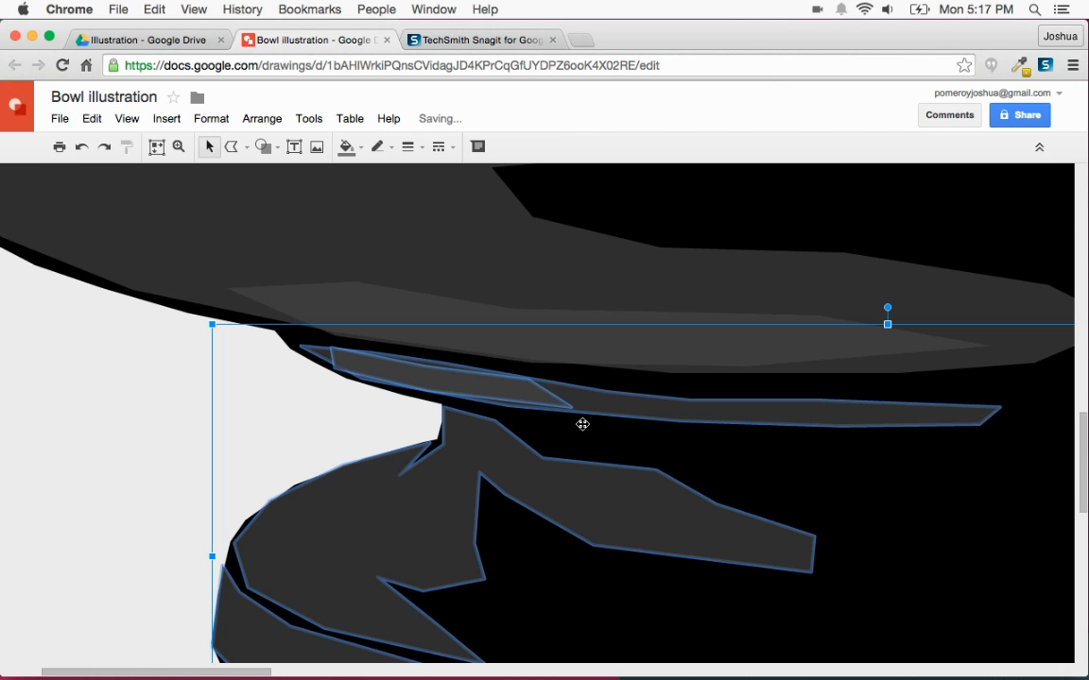
# Step: Narrow the selected highlights slightly from their left side and nudge them left so they fit inside the black base
pyautogui.moveTo(211, 556); pyautogui.dragTo(223, 561)
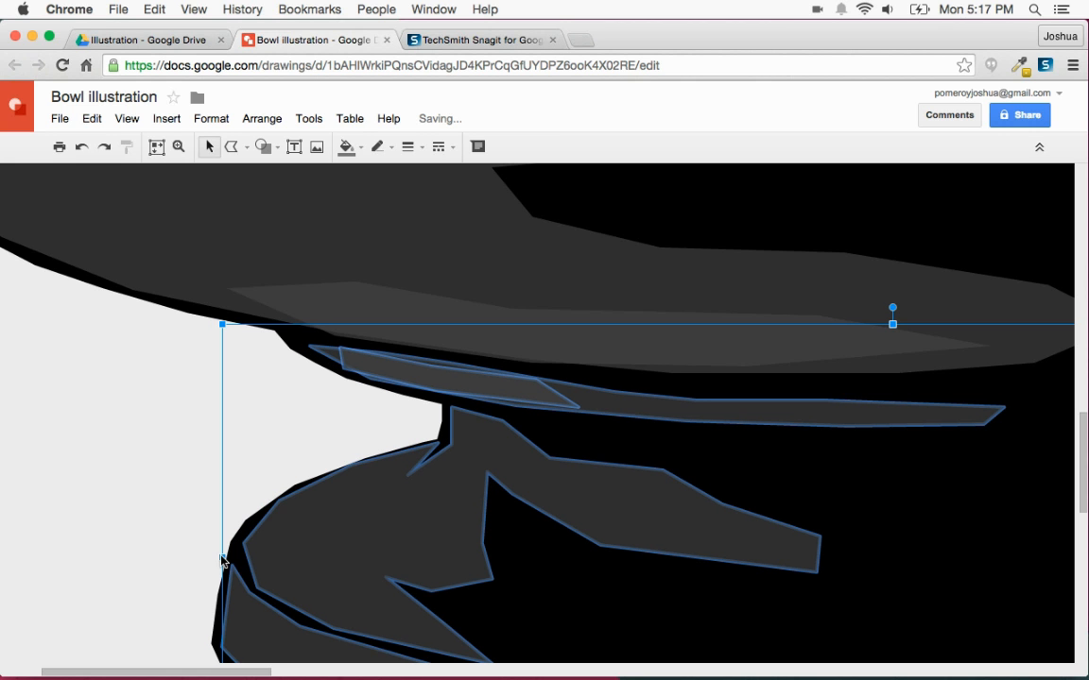
pyautogui.press('Left')
pyautogui.press('Left')
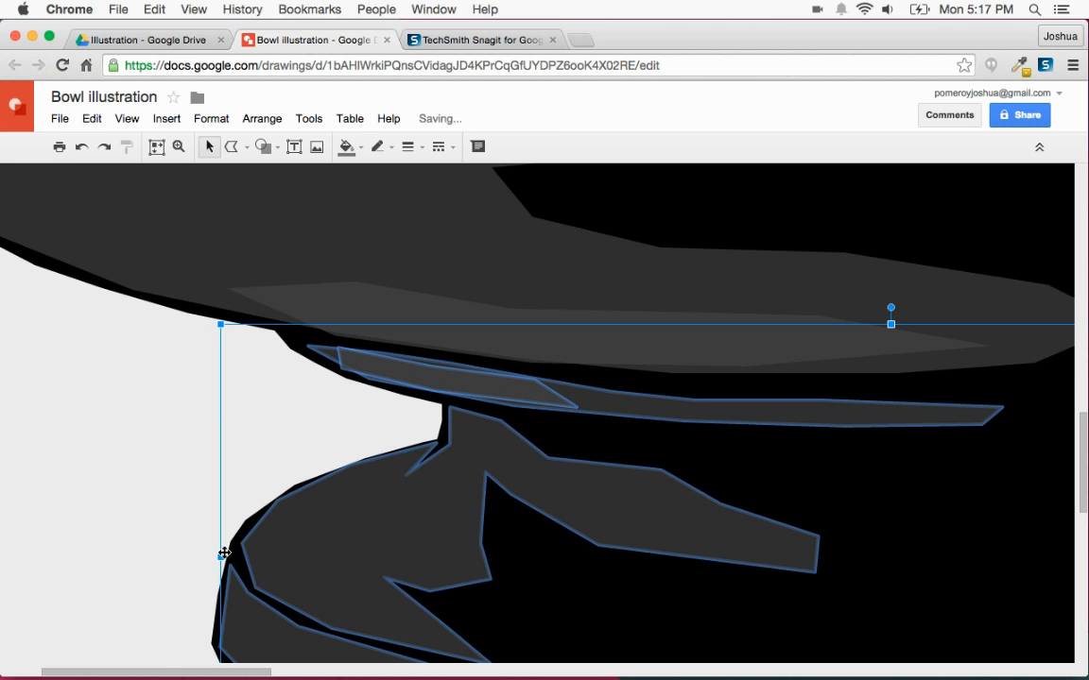
pyautogui.hscroll(10, 376, 505)
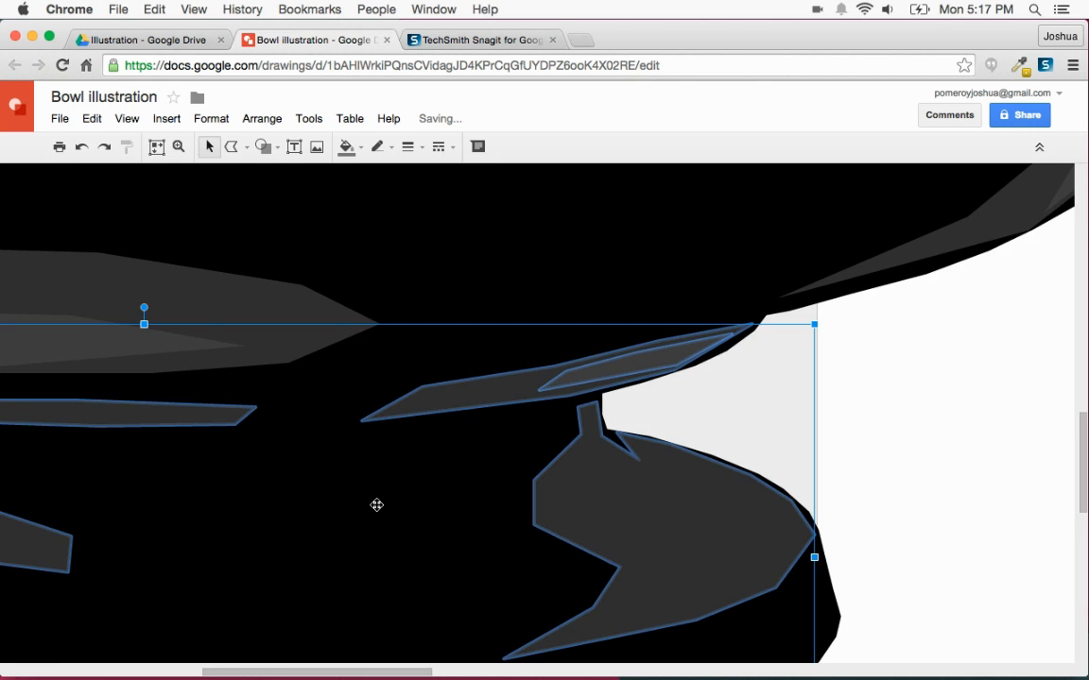
pyautogui.click(926, 452)
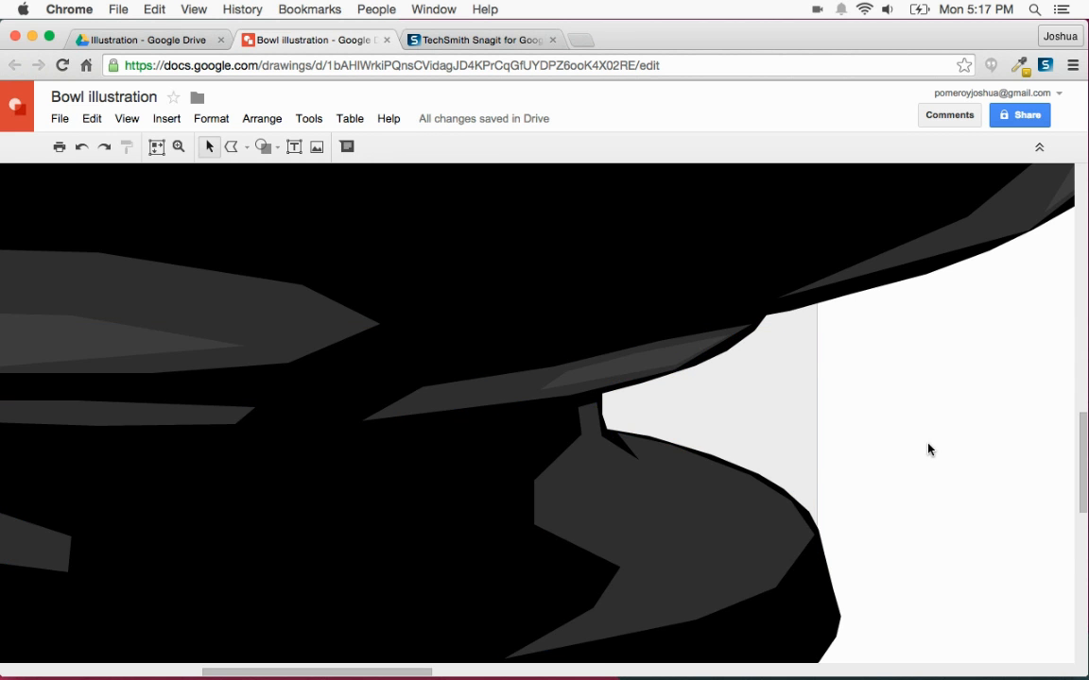
# Step: Trace a smaller closed Polyline highlight where the left side of the photo bowl's stem flares into the foot
pyautogui.scroll(-10, 927, 449)
pyautogui.scroll(3, 925, 449)
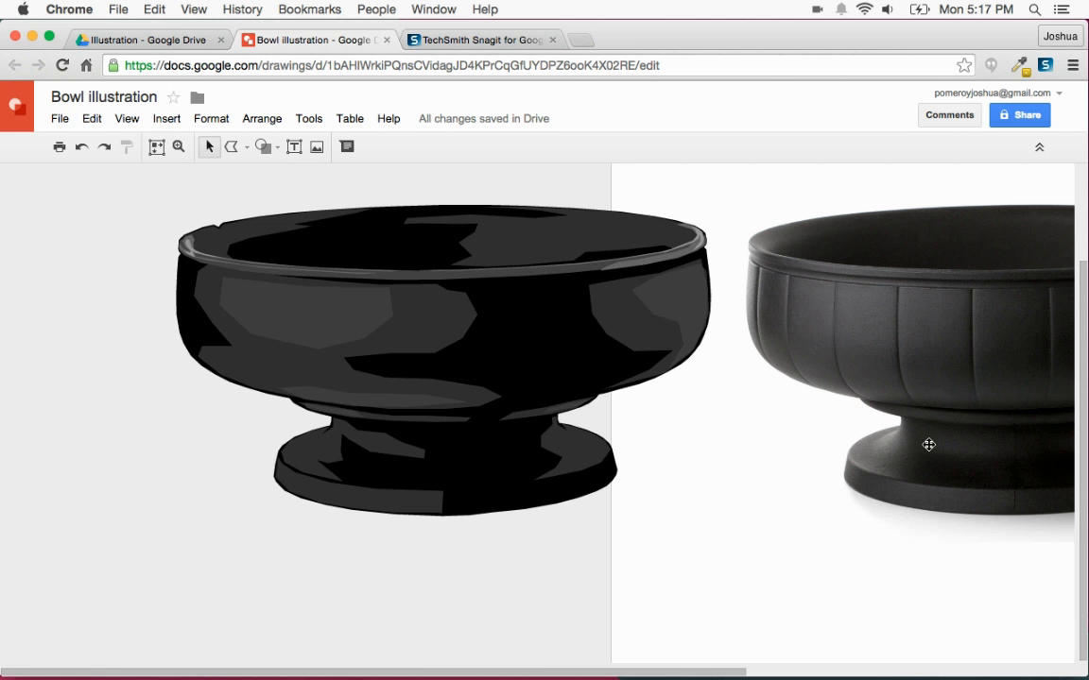
pyautogui.scroll(3, 629, 446)
pyautogui.hscroll(3, 545, 511)
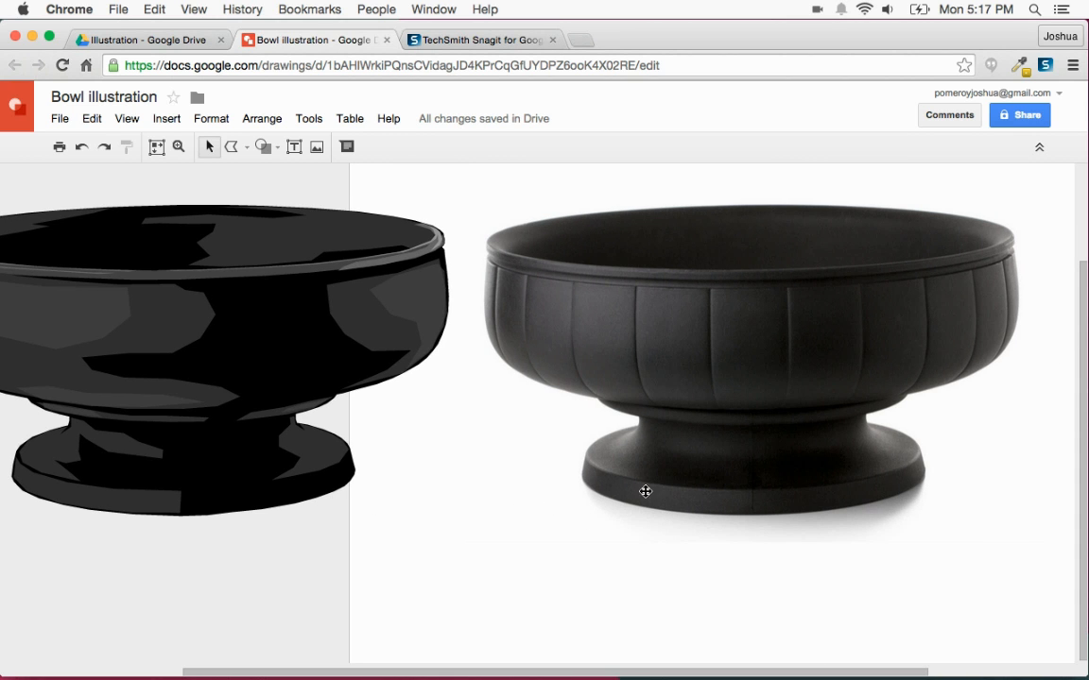
pyautogui.click(179, 147)
pyautogui.moveTo(530, 392); pyautogui.dragTo(909, 526)
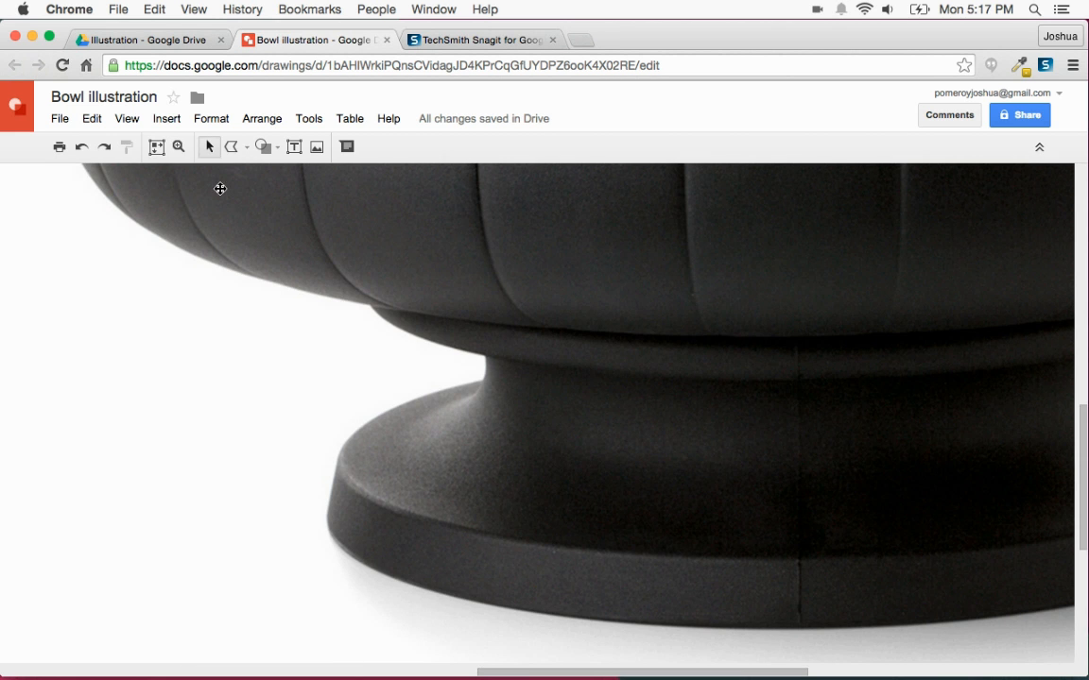
pyautogui.hscroll(-10, 382, 357)
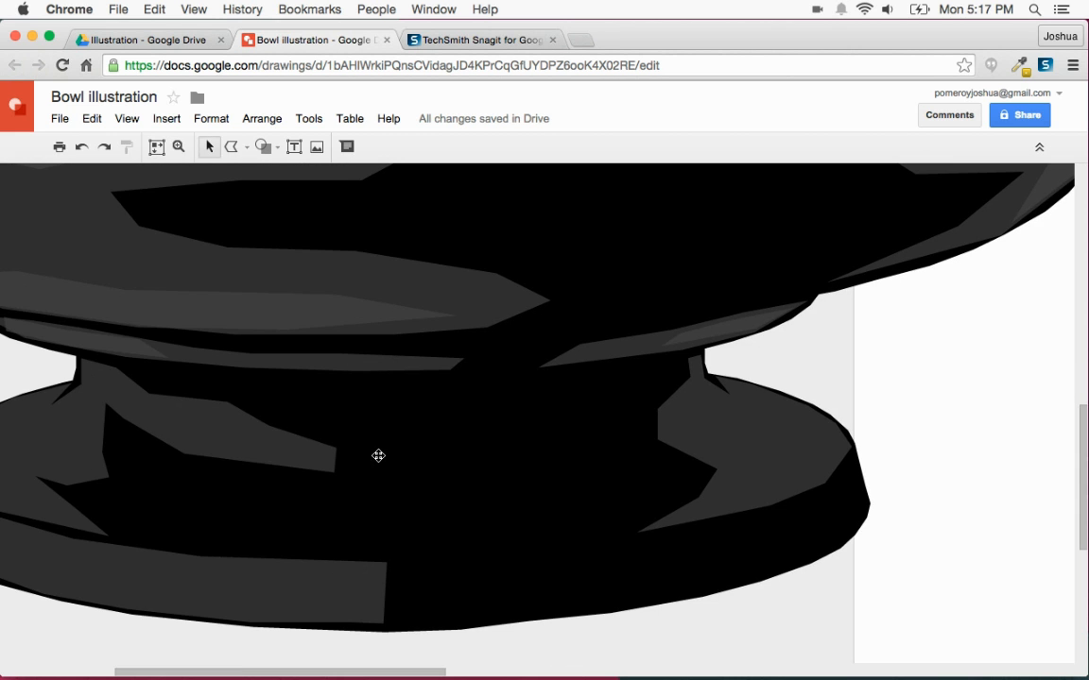
pyautogui.click(782, 457)
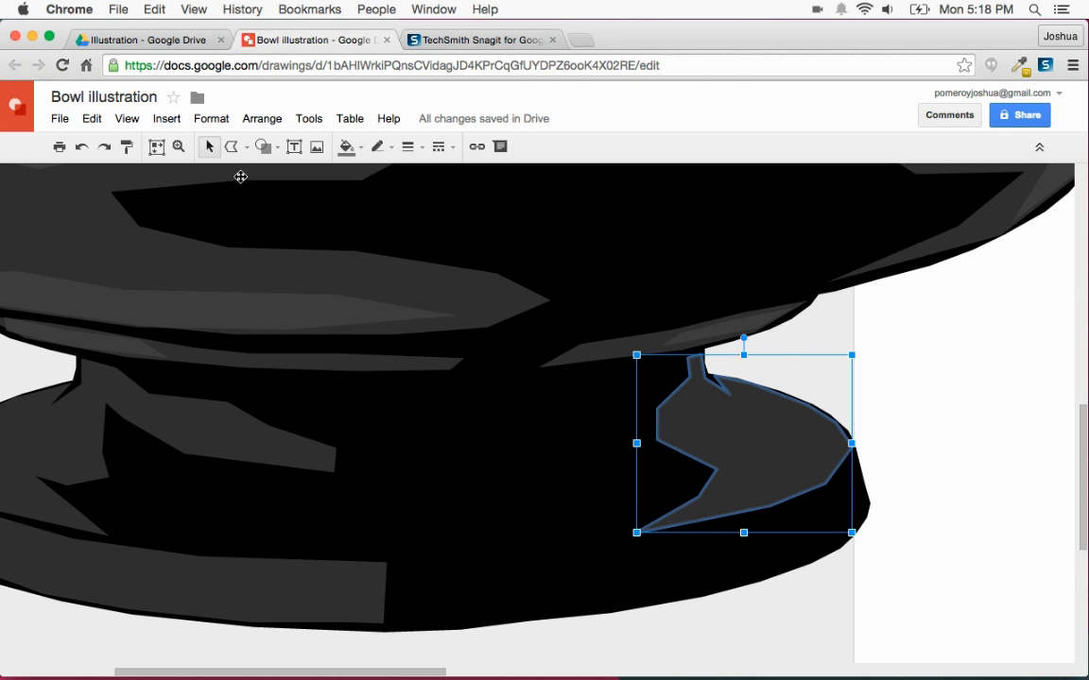
pyautogui.click(231, 147)
pyautogui.hscroll(10, 445, 320)
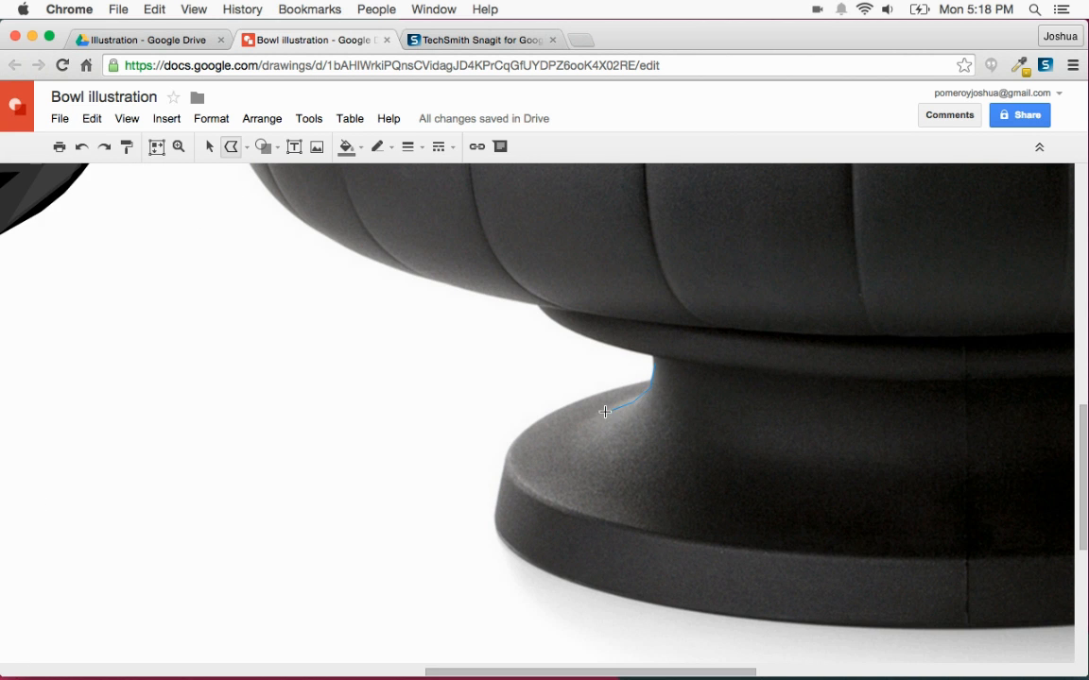
pyautogui.moveTo(618, 469)
pyautogui.mouseDown()
pyautogui.moveTo(665, 443)
pyautogui.moveTo(652, 364)
pyautogui.mouseUp()
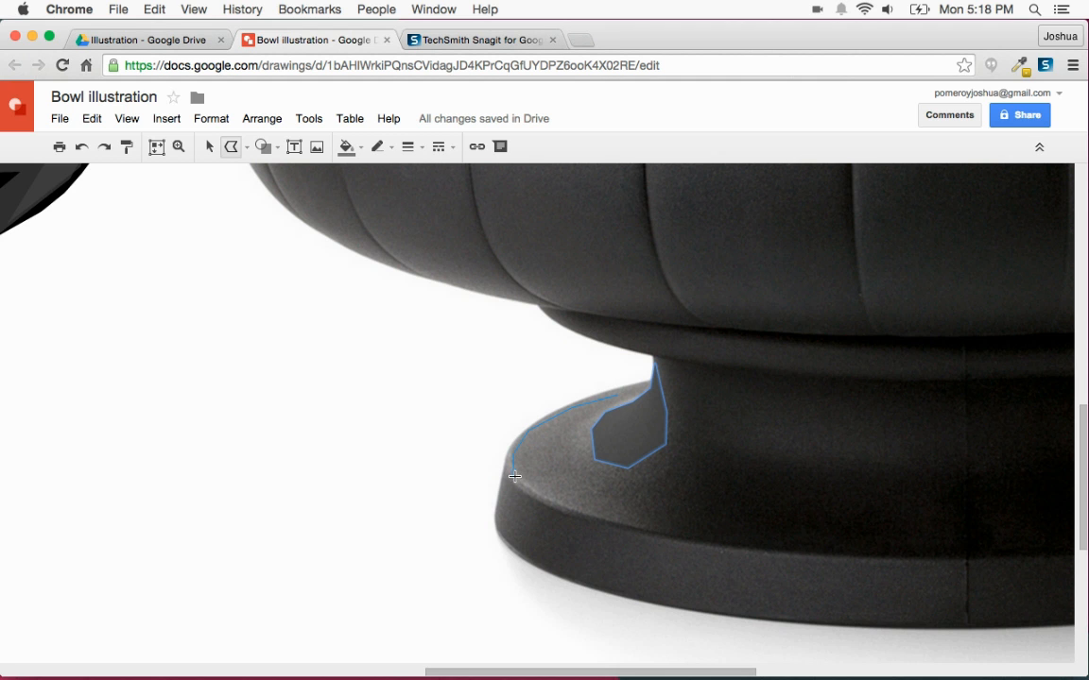
# Step: Trace a thin crescent highlight along the photo foot's left edge and a small highlight on the stem's right flare as closed Polyline shapes
pyautogui.click(649, 532)
pyautogui.click(621, 394)
pyautogui.hscroll(5, 510, 479)
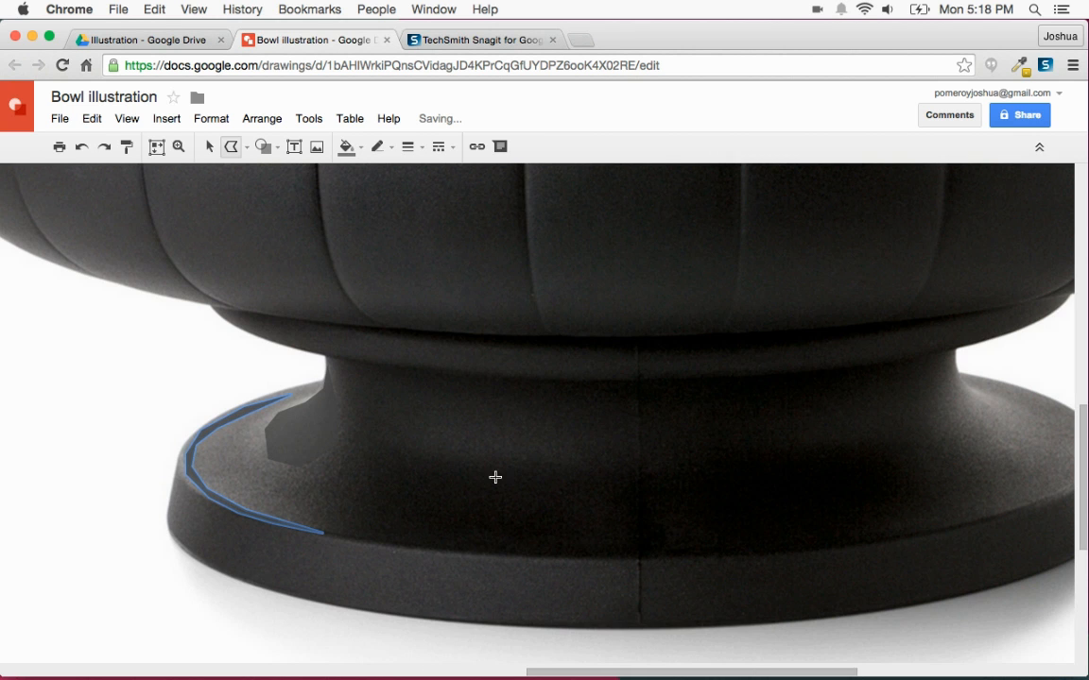
pyautogui.hscroll(5, 481, 474)
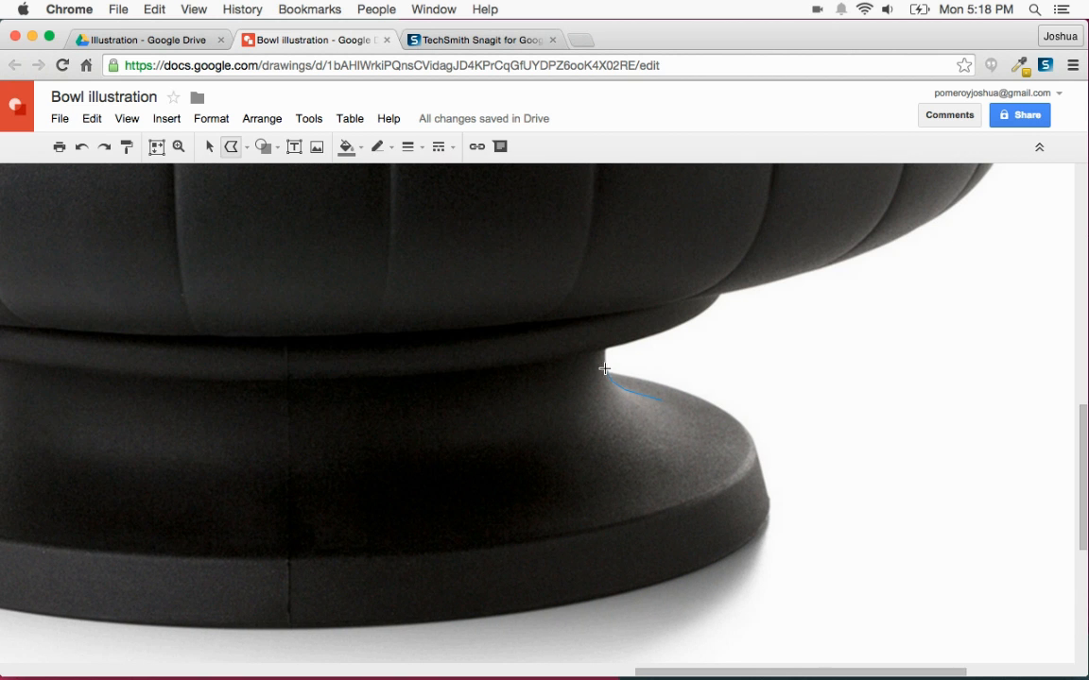
pyautogui.doubleClick(681, 412)
pyautogui.hscroll(-5, 756, 421)
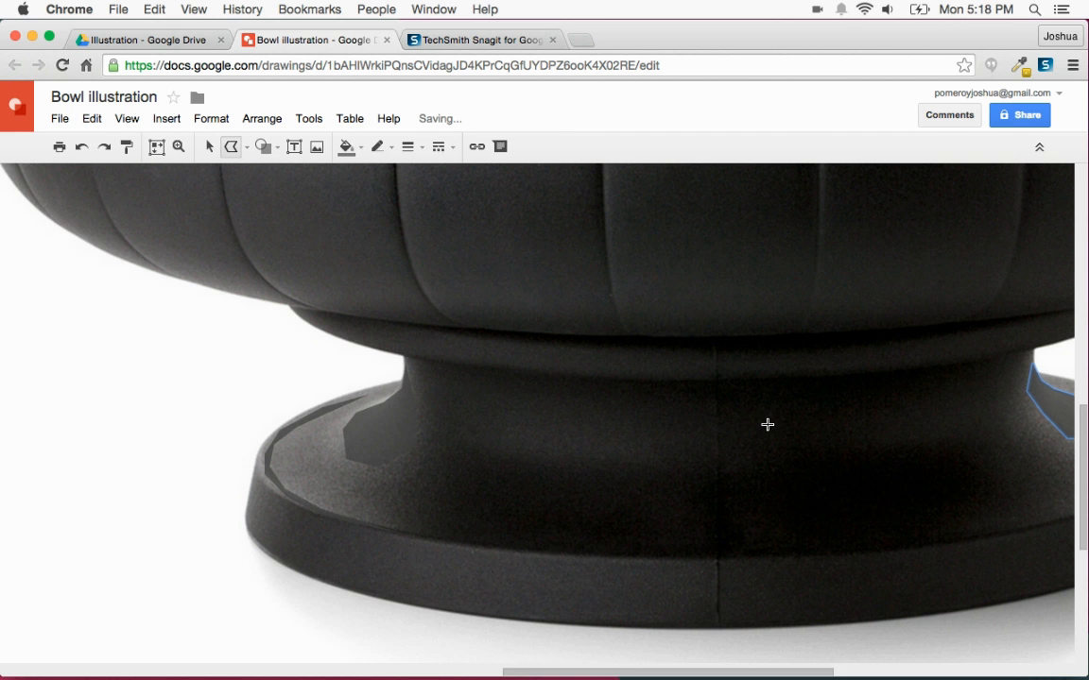
# Step: Select the three small stem and foot highlights together and move them from the photo onto the illustrated bowl's base
pyautogui.click(209, 147)
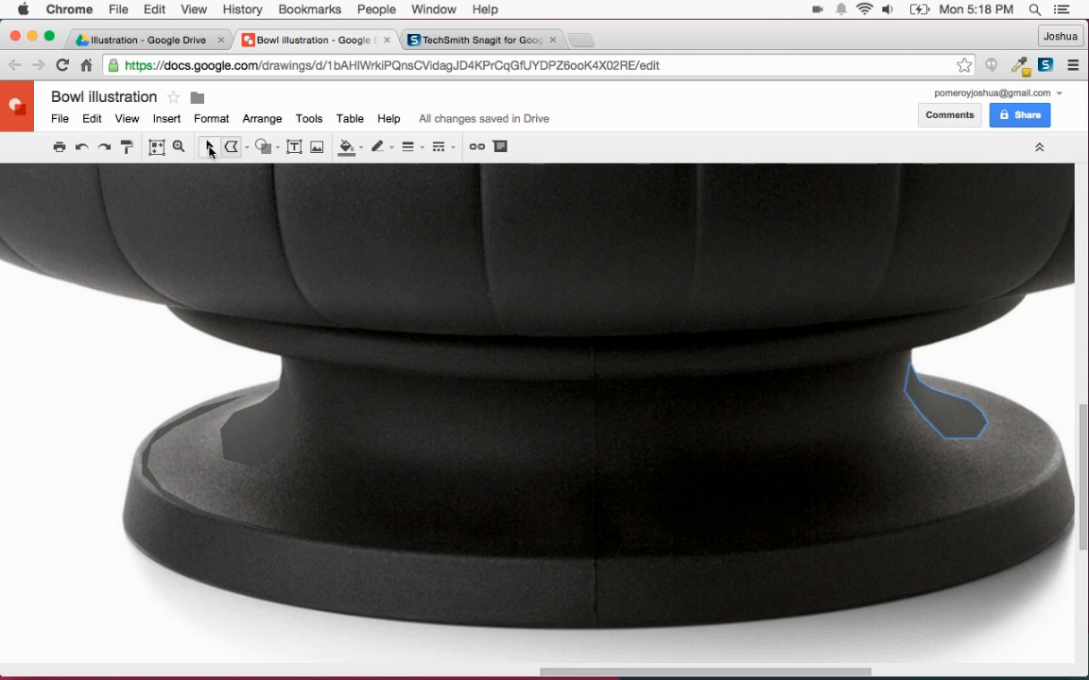
pyautogui.click(921, 402)
pyautogui.keyDown('shift'); pyautogui.click(260, 425); pyautogui.keyUp('shift')
pyautogui.keyDown('shift'); pyautogui.click(178, 422); pyautogui.keyUp('shift')
pyautogui.moveTo(283, 422); pyautogui.dragTo(453, 452)
pyautogui.hscroll(-12, 170, 425)
pyautogui.hscroll(-5, 187, 427)
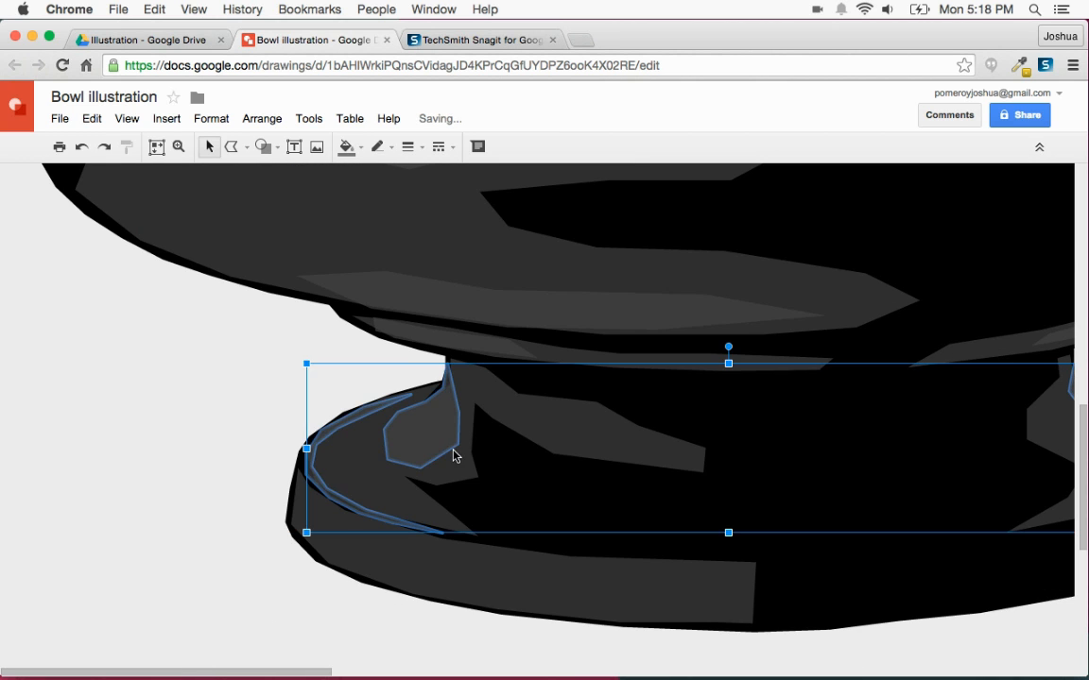
pyautogui.click(224, 438)
# Step: Edit the points of the illustrated foot's rim highlight, moving its upper right corner slightly to the right
pyautogui.hscroll(8, 223, 438)
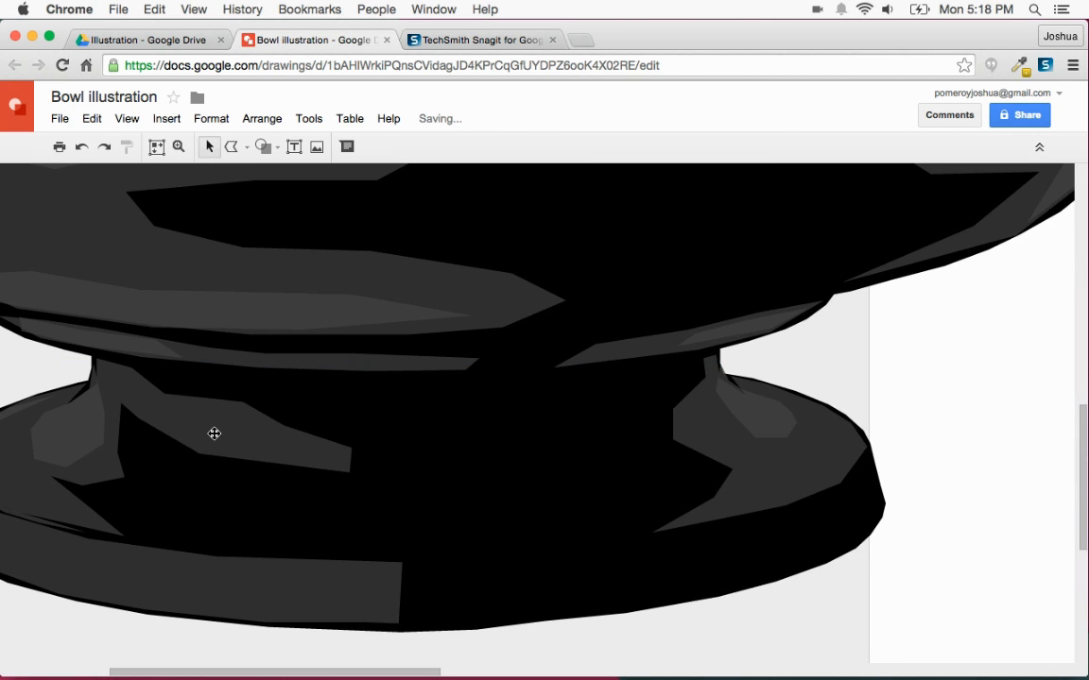
pyautogui.hscroll(-3, 214, 434)
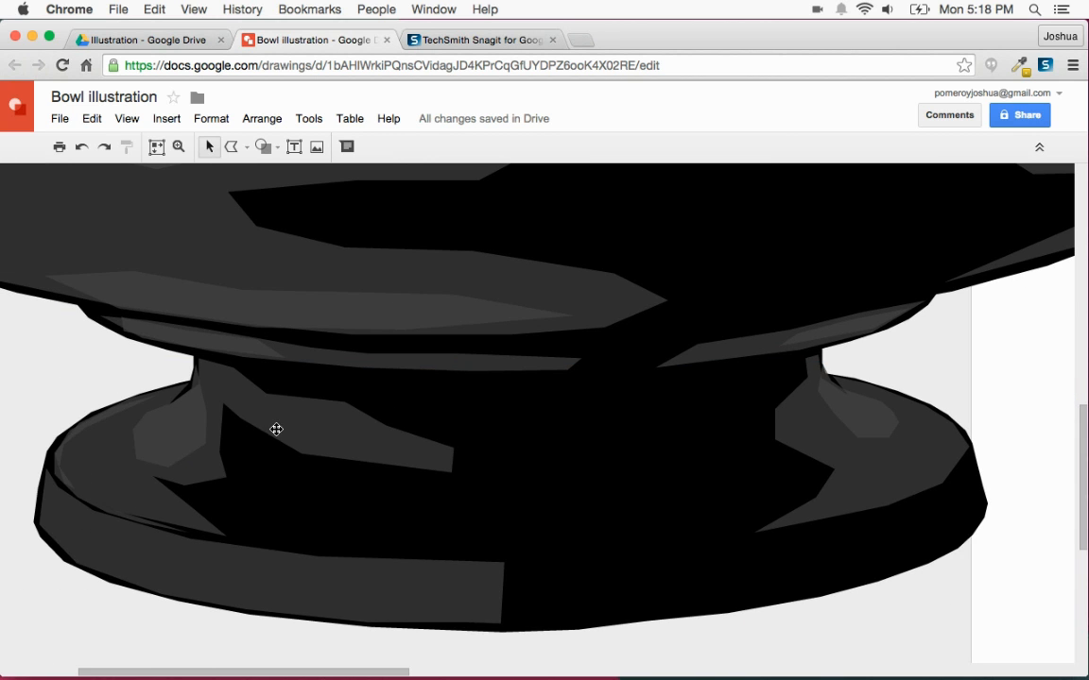
pyautogui.doubleClick(451, 589)
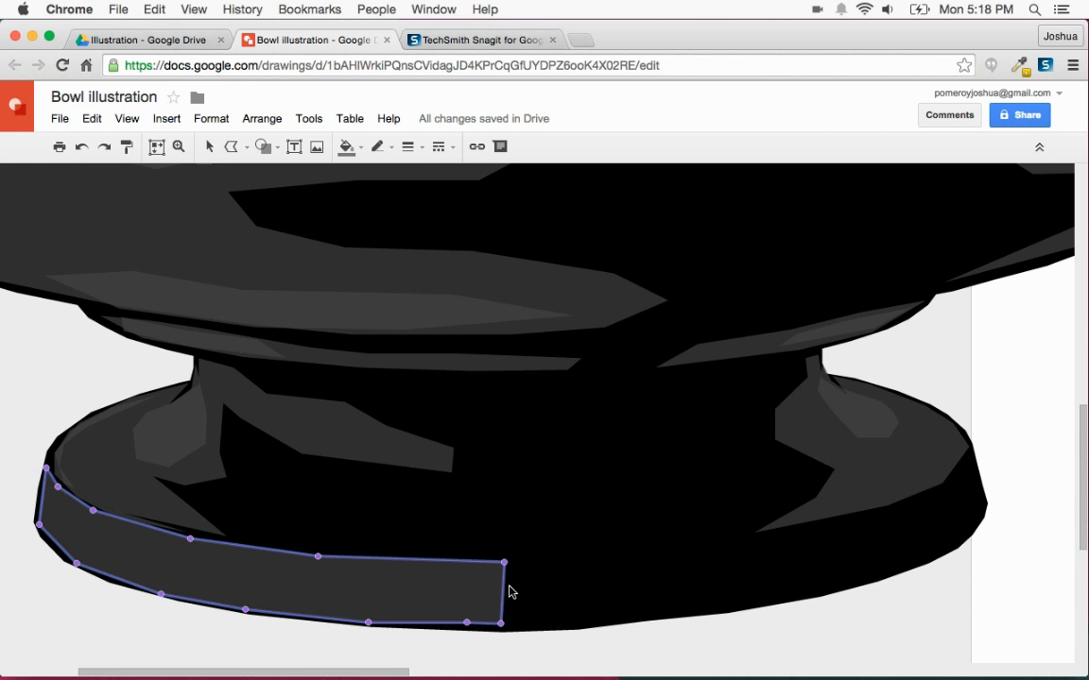
pyautogui.moveTo(504, 563); pyautogui.dragTo(519, 565)
# Step: Trace the shading on the right end of the photo foot's rim as a closed Polyline shape with a notched inner edge and a long, thin point
pyautogui.hscroll(12, 369, 528)
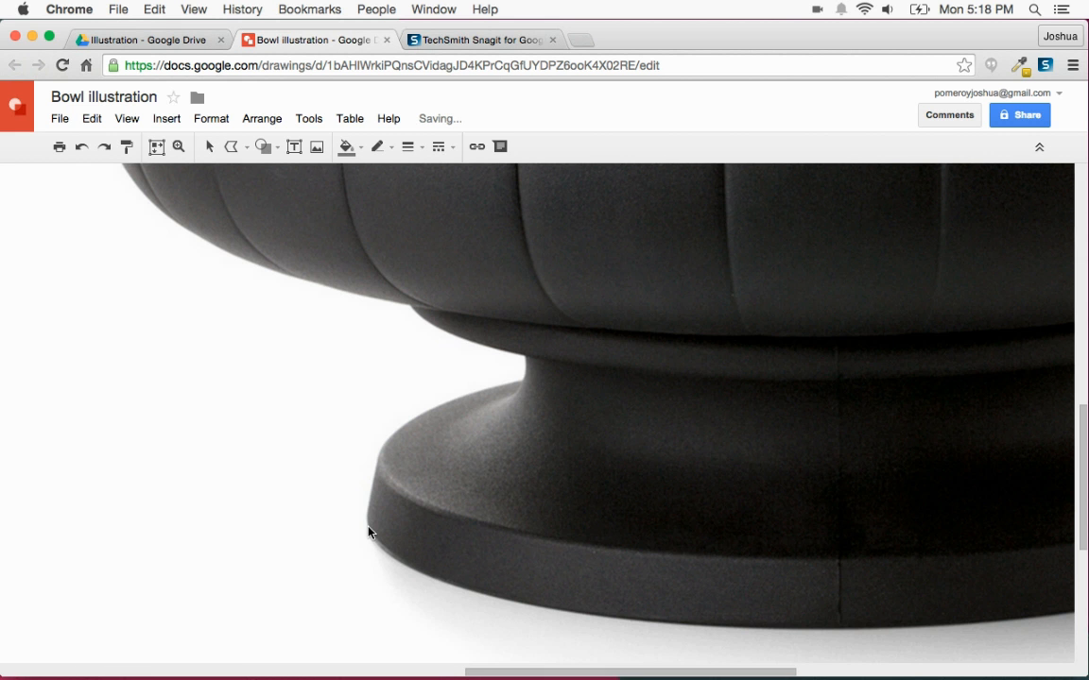
pyautogui.click(231, 147)
pyautogui.hscroll(10, 745, 576)
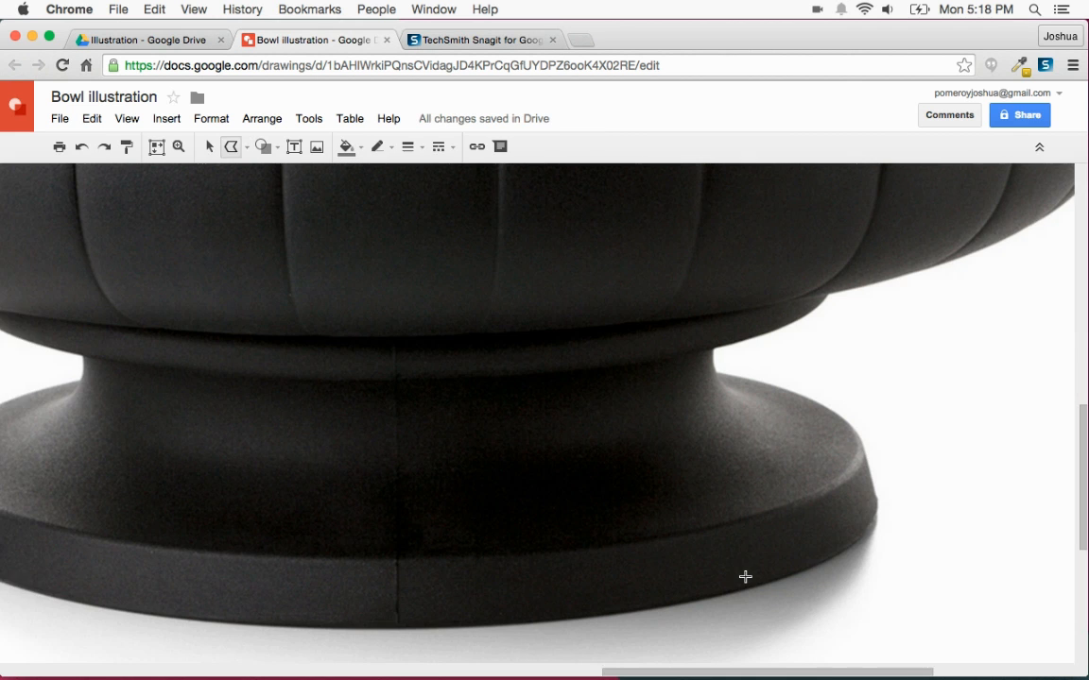
pyautogui.click(815, 537)
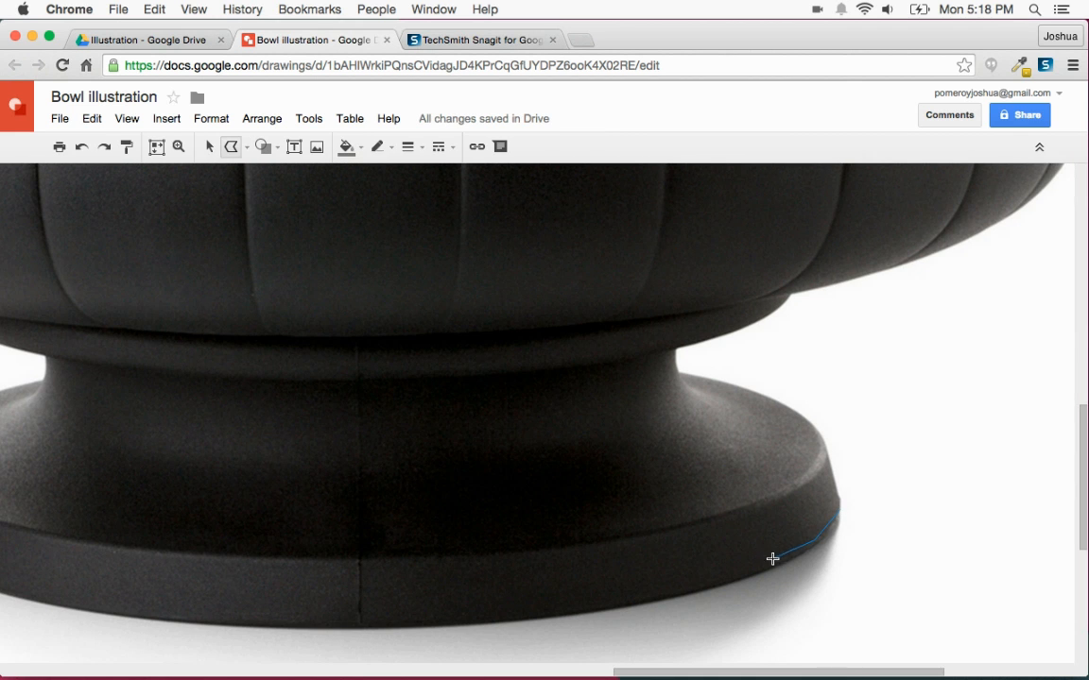
pyautogui.click(734, 571)
pyautogui.click(769, 540)
pyautogui.click(722, 528)
pyautogui.click(583, 551)
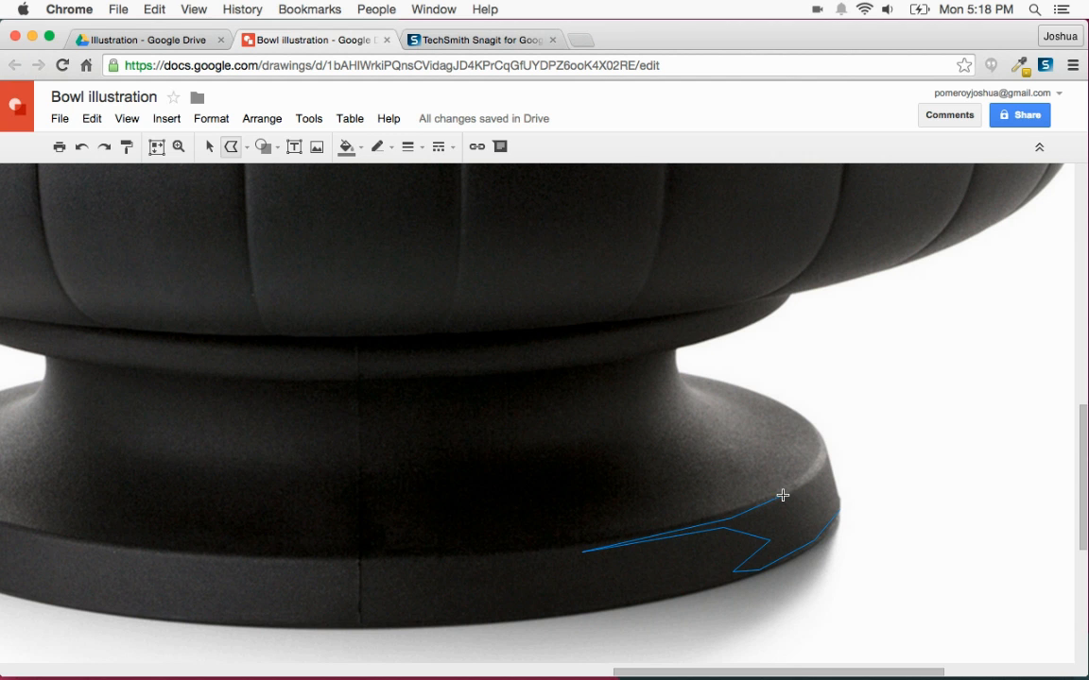
pyautogui.click(838, 504)
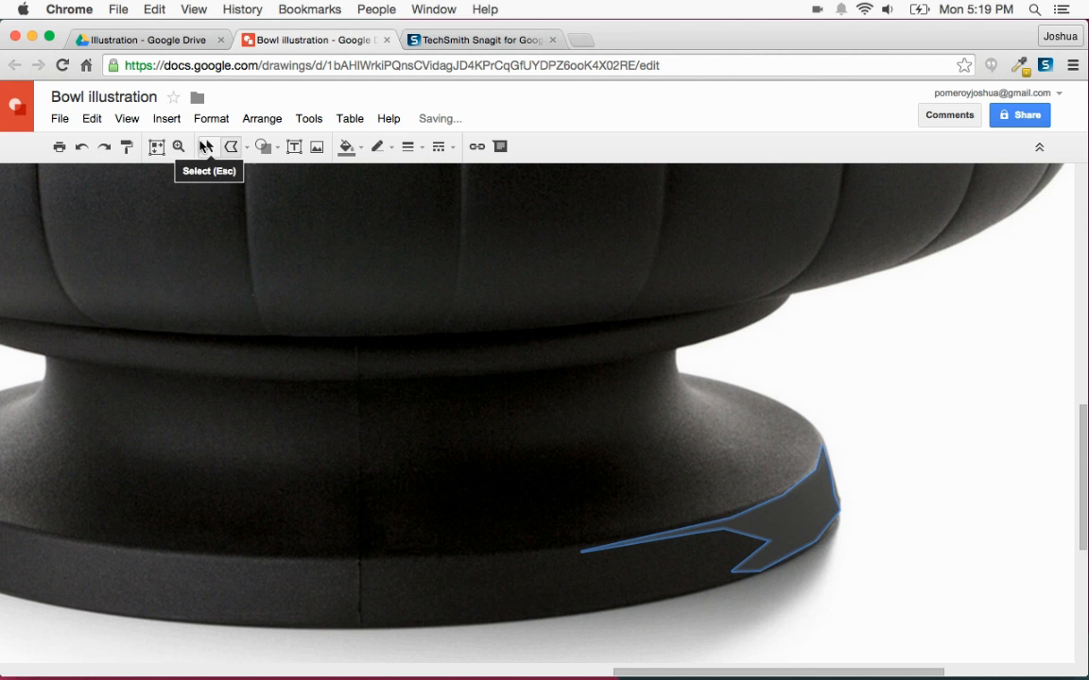
# Step: Move the right rim shading shape from the photo onto the right end of the illustrated bowl's foot
pyautogui.hscroll(-10, 444, 561)
pyautogui.moveTo(760, 532); pyautogui.dragTo(332, 527)
pyautogui.hscroll(-2, 231, 584)
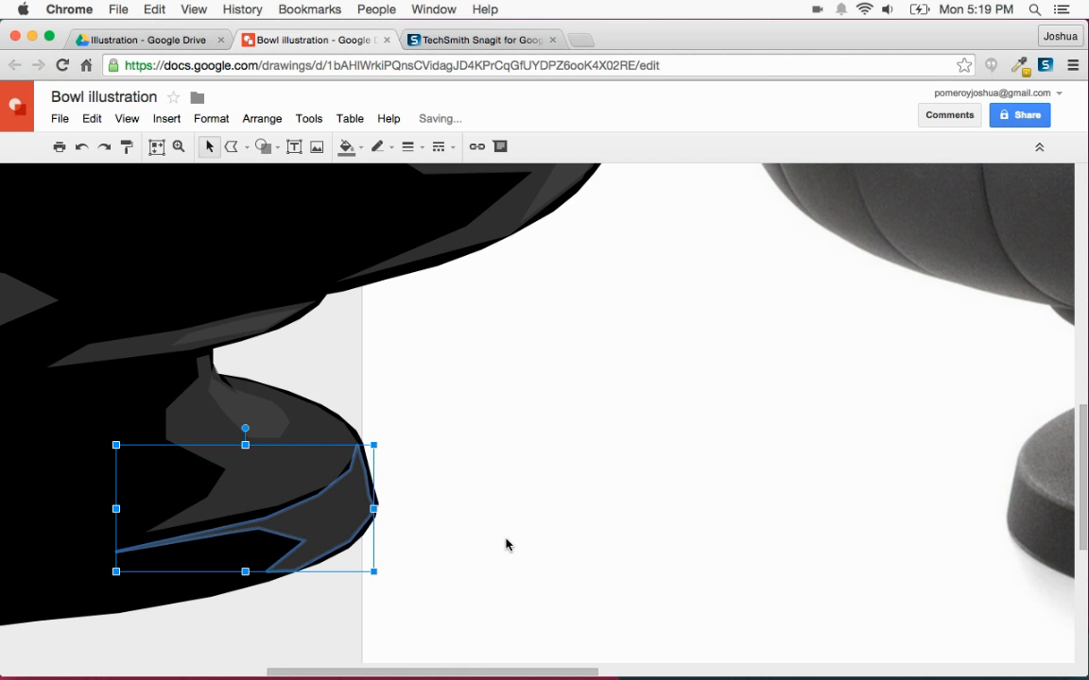
# Step: Trace a thin, tapering highlight along the upper right edge of the photo foot's rim as a closed Polyline shape
pyautogui.hscroll(10, 477, 541)
pyautogui.click(231, 148)
pyautogui.hscroll(5, 476, 396)
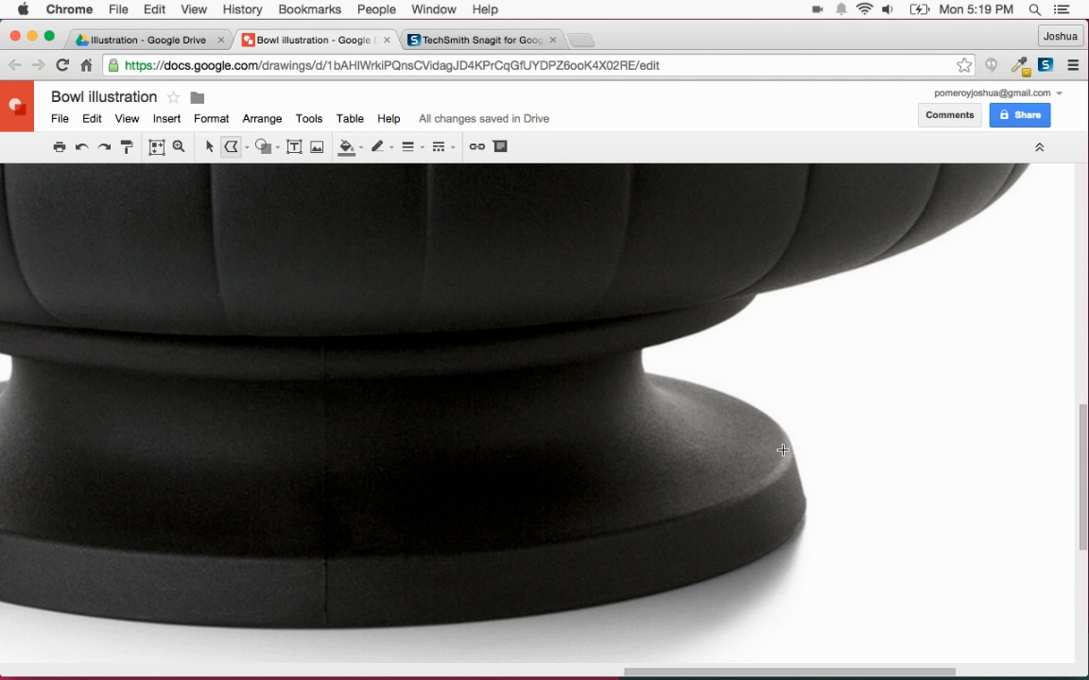
pyautogui.click(639, 537)
pyautogui.click(784, 440)
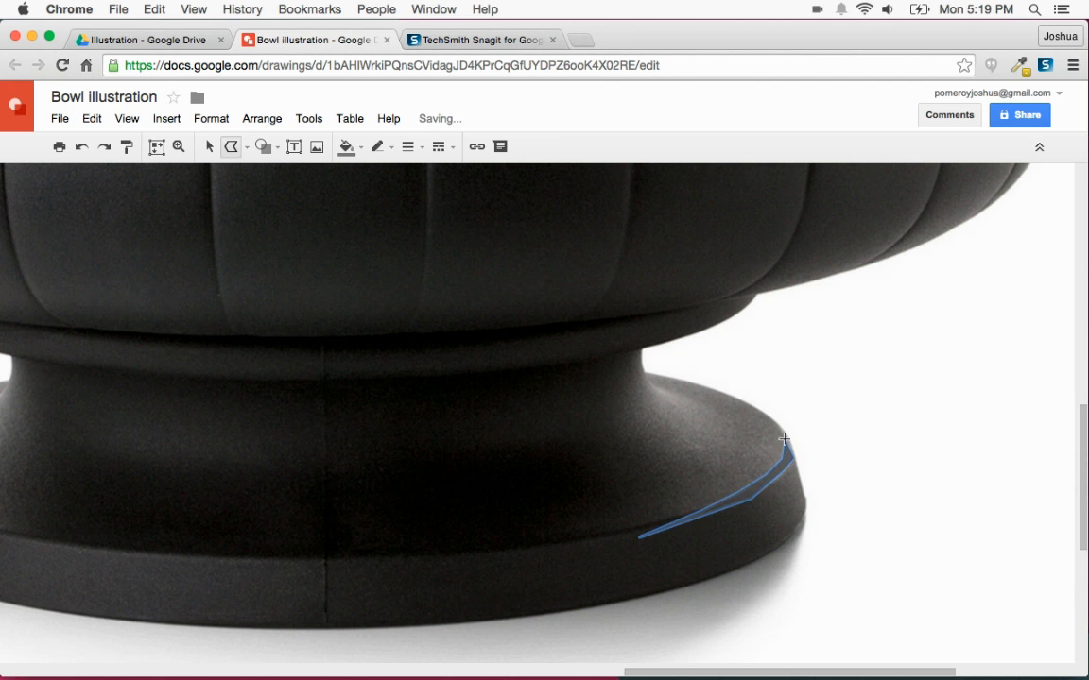
pyautogui.click(233, 148)
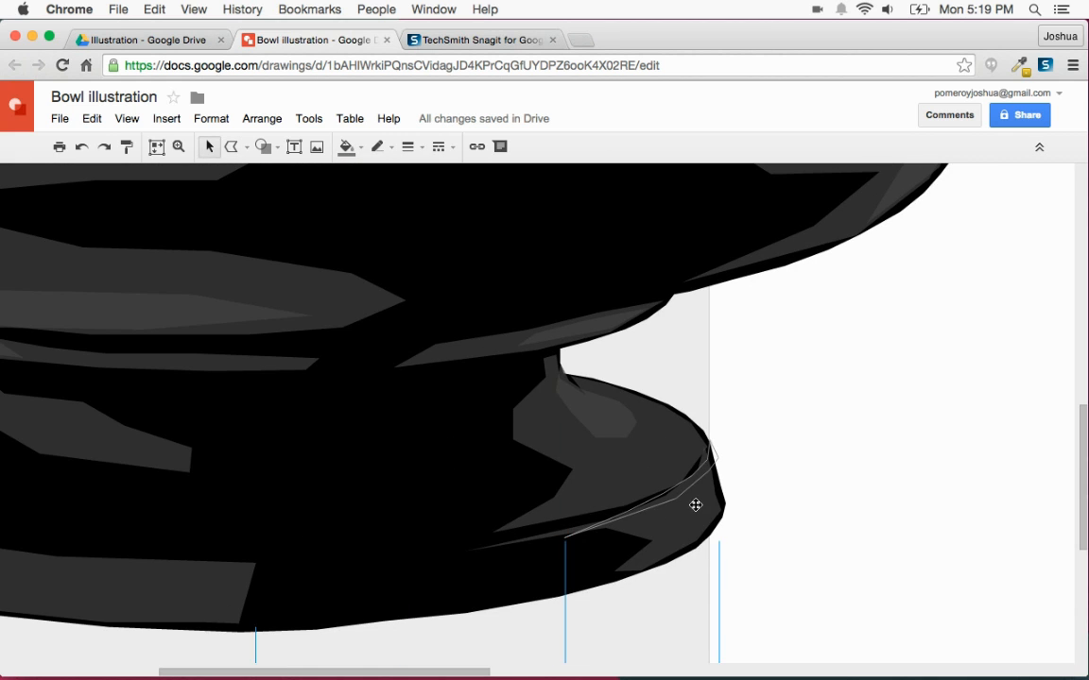
# Step: Fill the thin highlight sliver along the right rim of the drawn bowl's base with a lighter gray
pyautogui.doubleClick(693, 507)
pyautogui.click(702, 384)
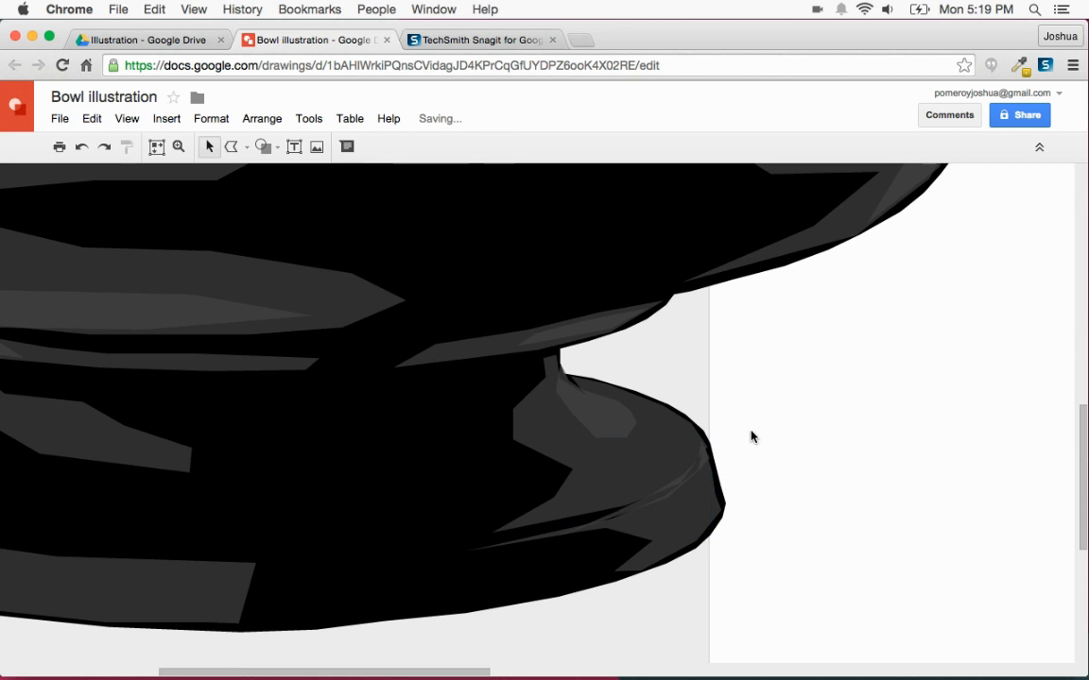
pyautogui.press('super+alt+plus')
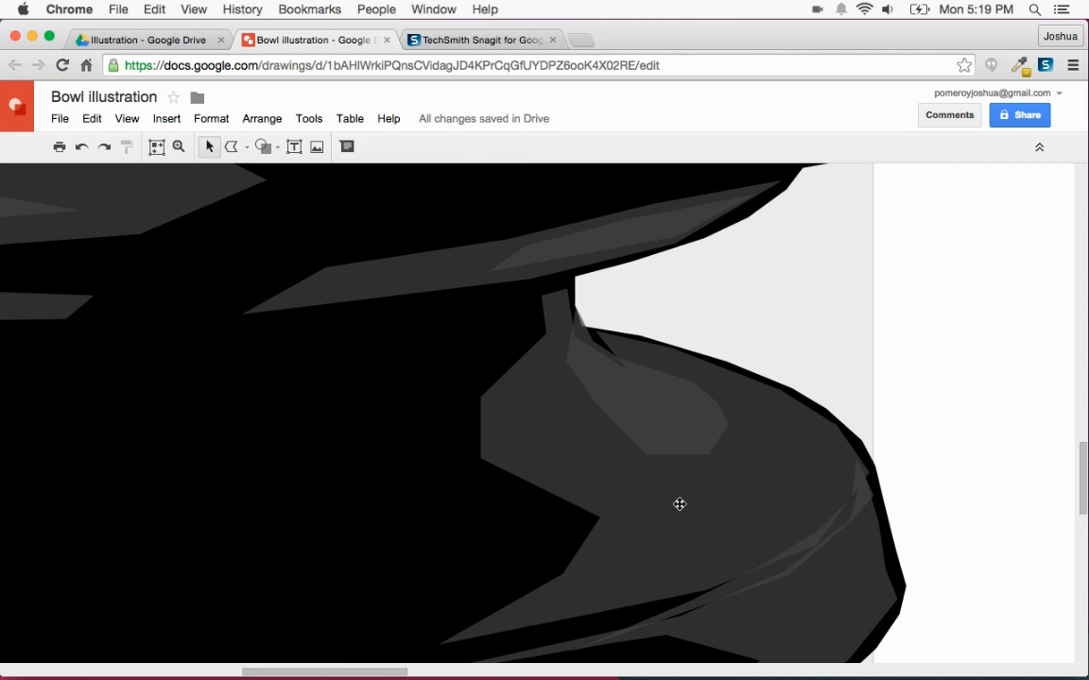
pyautogui.scroll(-3, 756, 489)
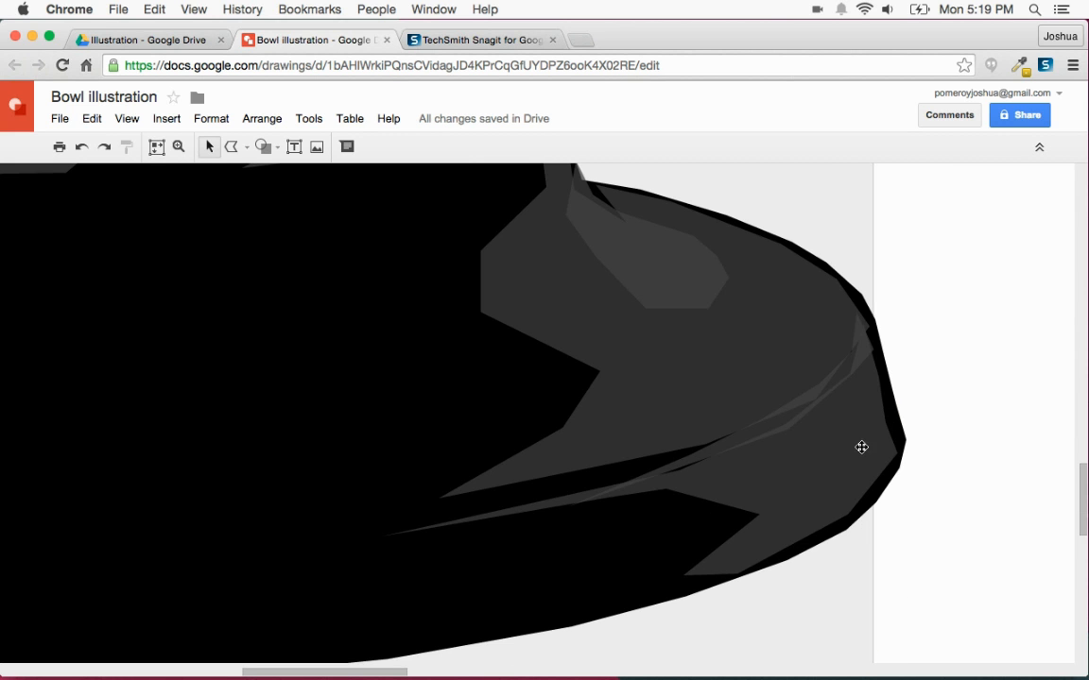
pyautogui.click(861, 353)
pyautogui.click(347, 147)
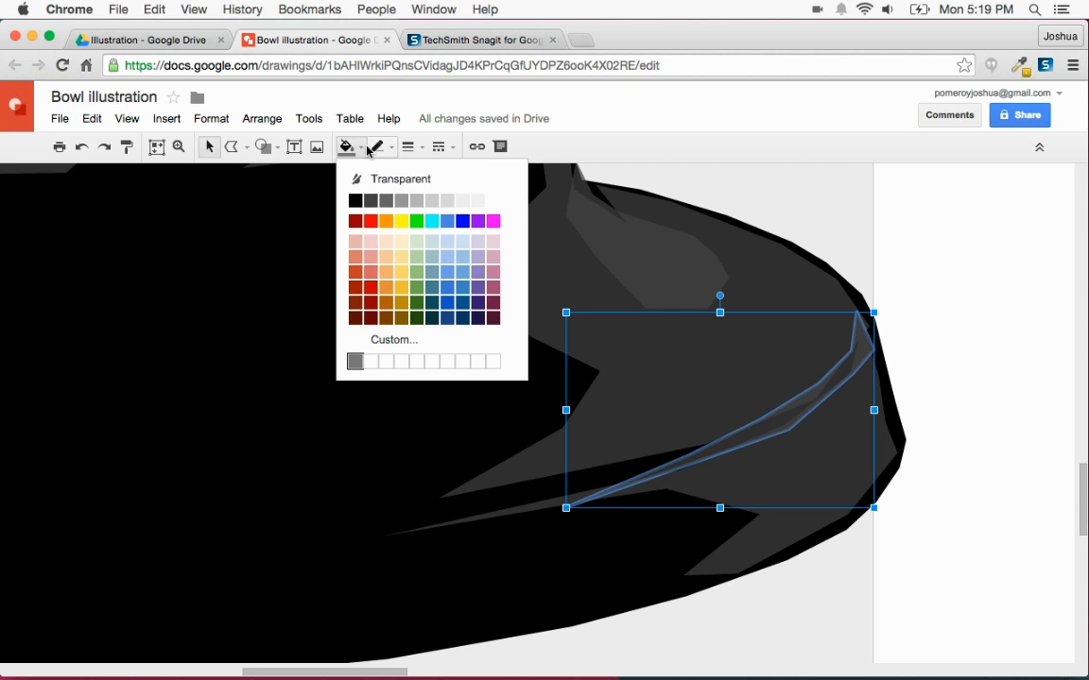
pyautogui.click(402, 200)
pyautogui.click(809, 202)
# Step: Reshape the right rim highlight's points, shortening its inner tip and fitting its edges to the base's contour
pyautogui.doubleClick(809, 401)
pyautogui.moveTo(563, 507); pyautogui.dragTo(609, 488)
pyautogui.moveTo(786, 431); pyautogui.dragTo(770, 437)
pyautogui.click(763, 419)
pyautogui.moveTo(760, 425); pyautogui.dragTo(761, 426)
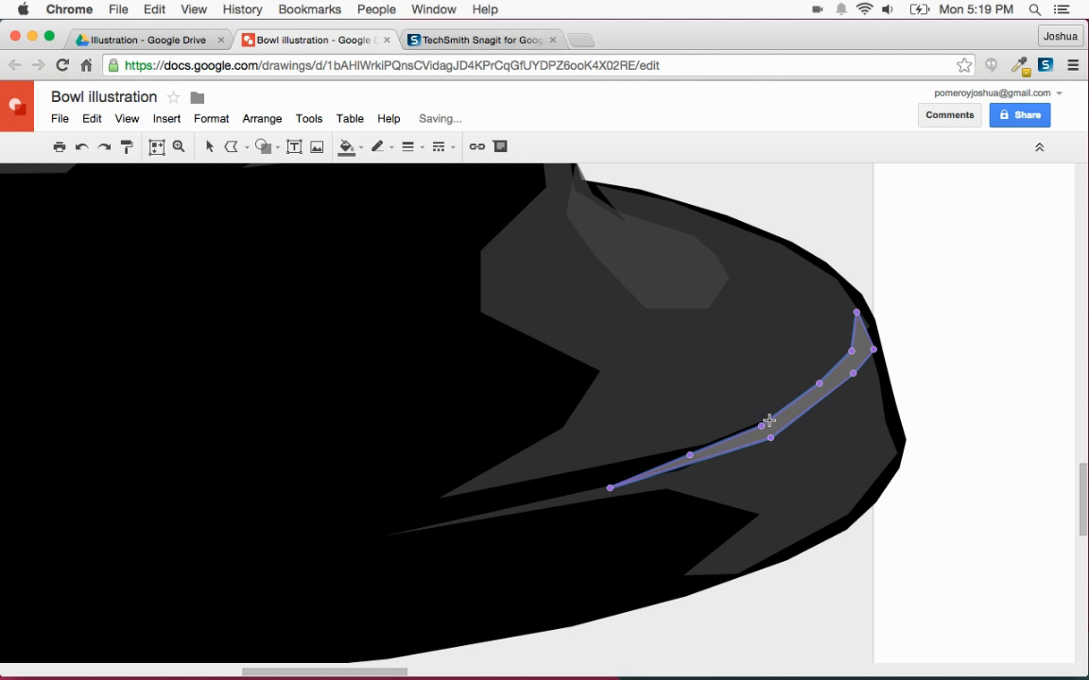
pyautogui.moveTo(859, 308); pyautogui.dragTo(860, 307)
pyautogui.moveTo(874, 350); pyautogui.dragTo(875, 338)
pyautogui.click(852, 230)
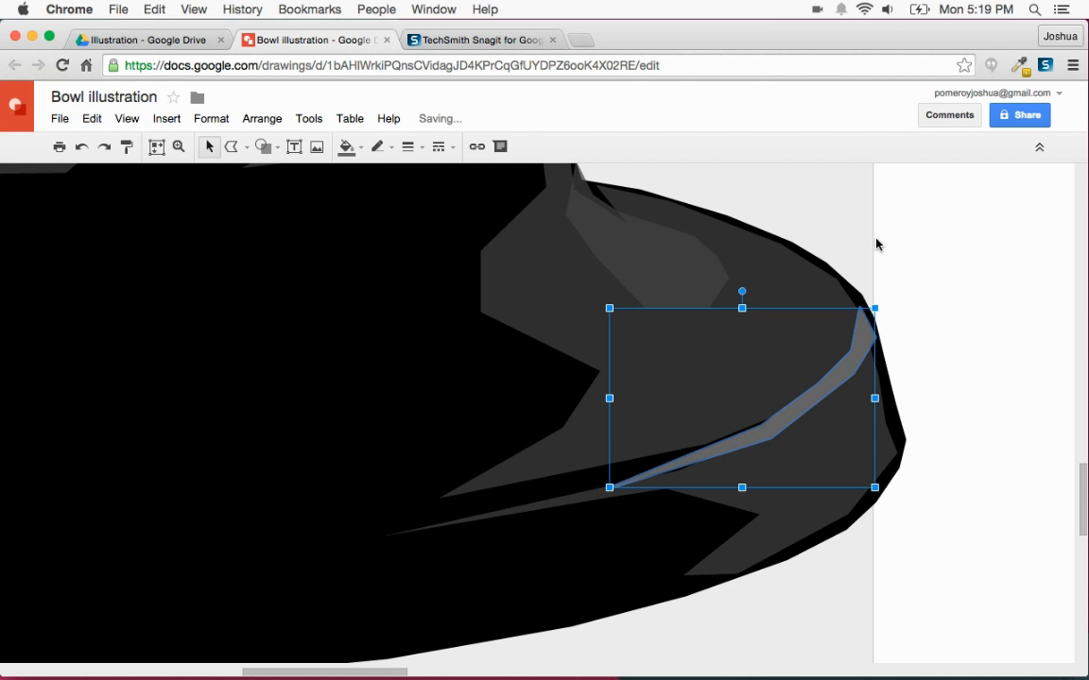
pyautogui.press('super+alt+minus')
pyautogui.click(657, 603)
pyautogui.hscroll(-4, 820, 504)
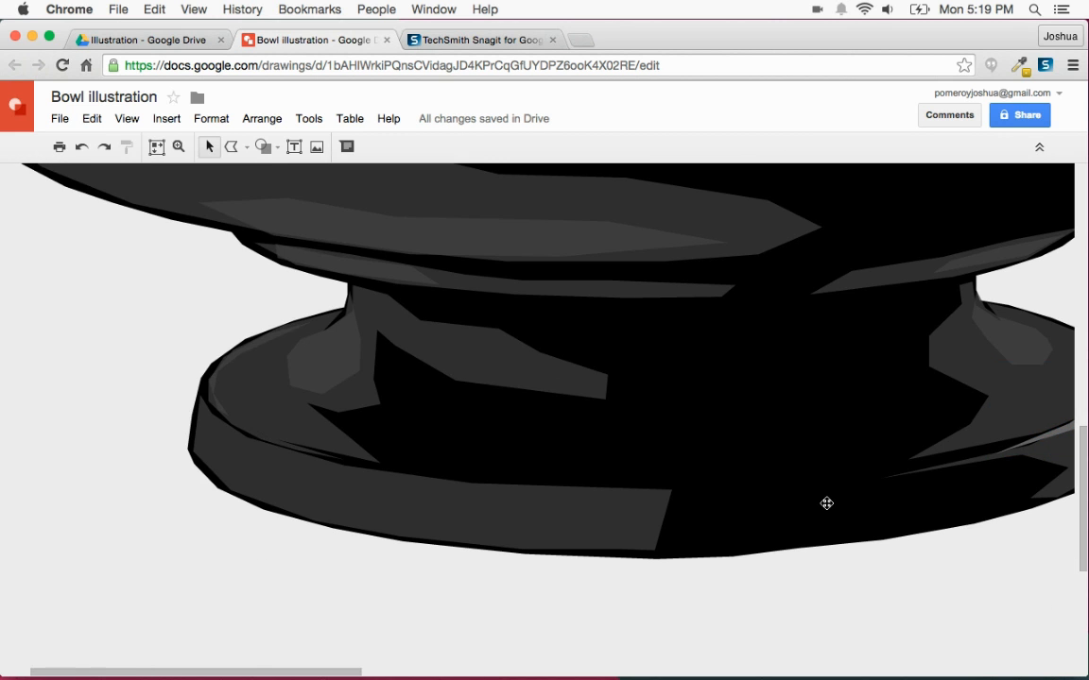
pyautogui.hscroll(-1, 820, 505)
pyautogui.click(311, 450)
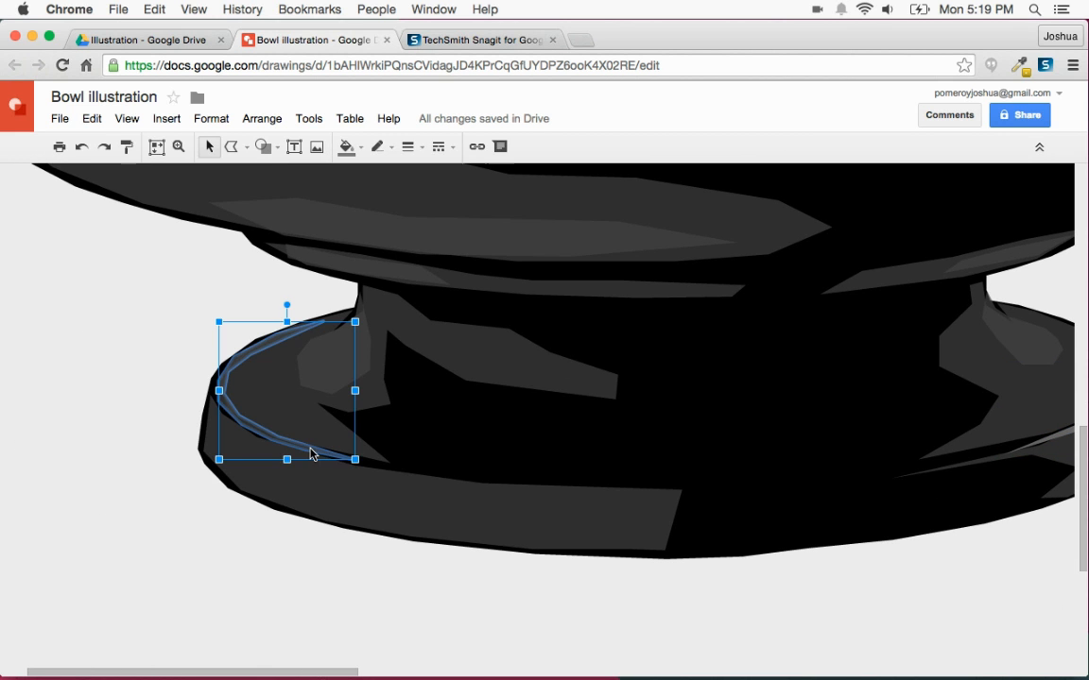
pyautogui.click(285, 566)
pyautogui.hscroll(4, 302, 545)
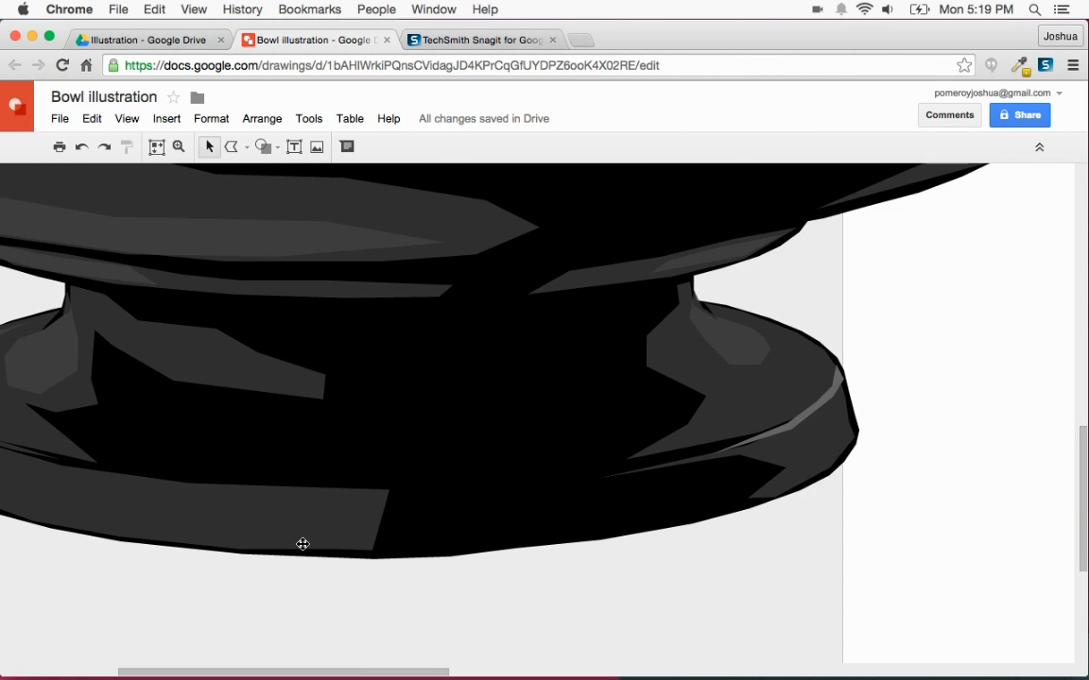
# Step: Draw a thin curved polyline highlight following the left rim of the drawn bowl's base and close the shape
pyautogui.click(230, 146)
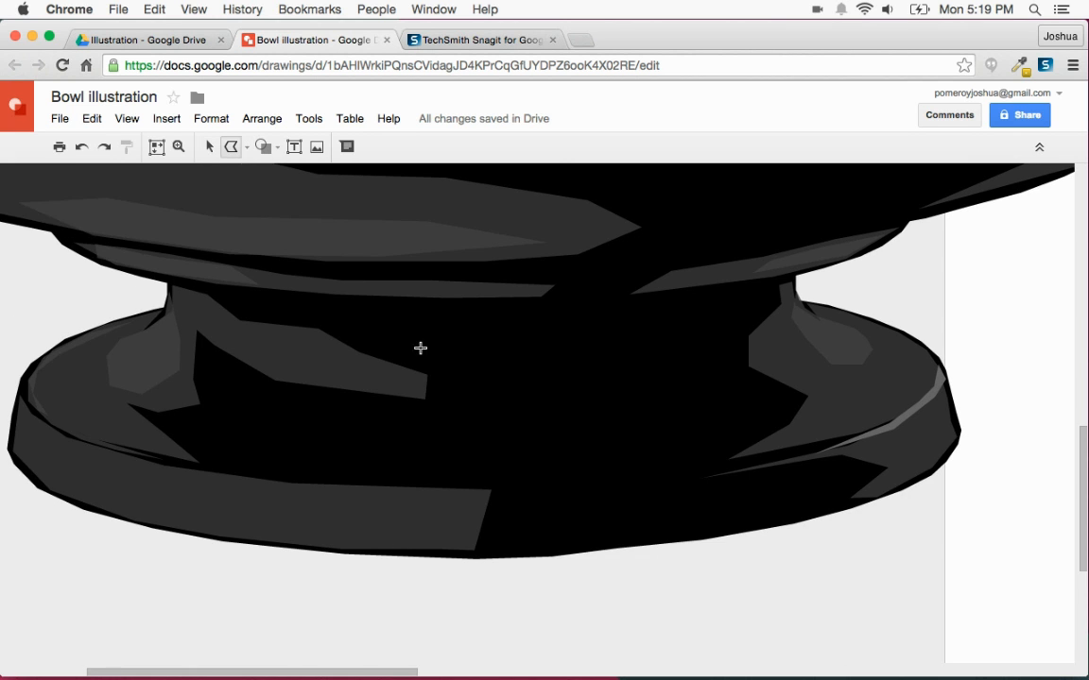
pyautogui.hscroll(-5, 361, 441)
pyautogui.press('super+alt+plus')
pyautogui.hscroll(-8, 343, 421)
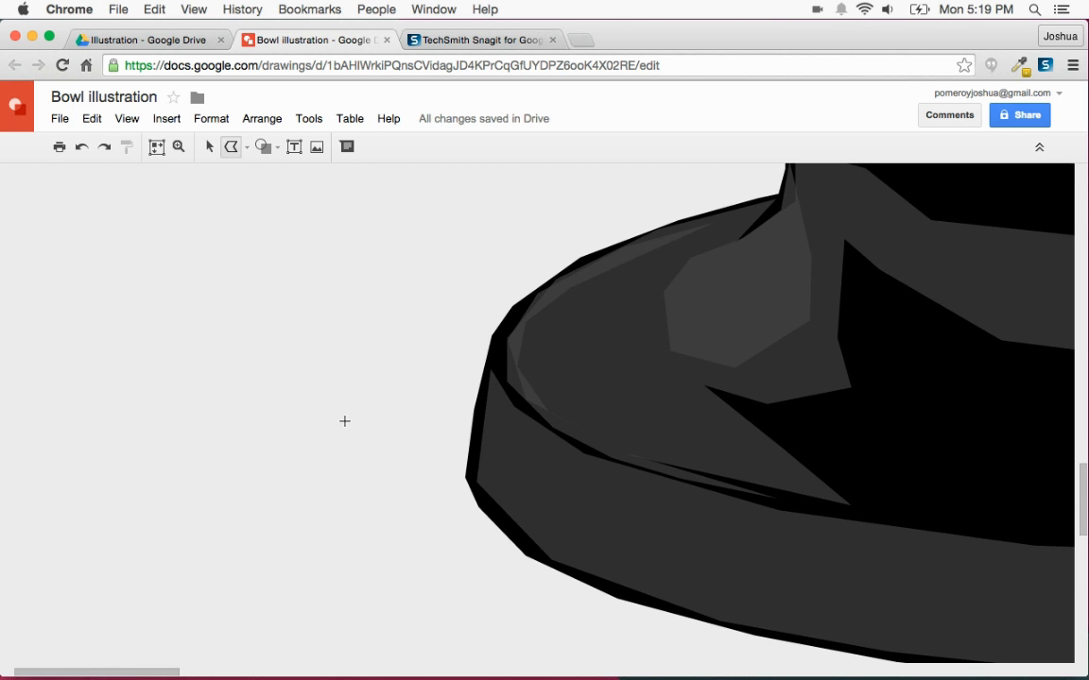
pyautogui.click(745, 483)
pyautogui.click(611, 447)
pyautogui.click(543, 408)
pyautogui.click(511, 366)
pyautogui.click(535, 301)
pyautogui.click(514, 307)
pyautogui.click(491, 362)
pyautogui.click(505, 392)
pyautogui.click(537, 423)
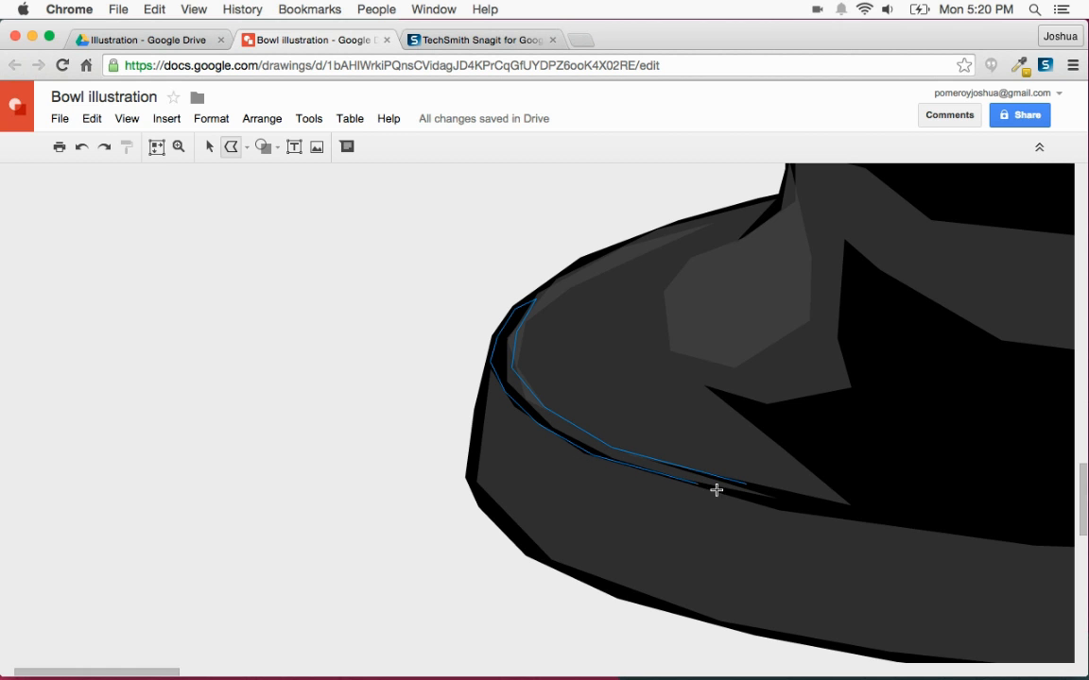
pyautogui.click(761, 506)
pyautogui.click(831, 515)
pyautogui.doubleClick(753, 487)
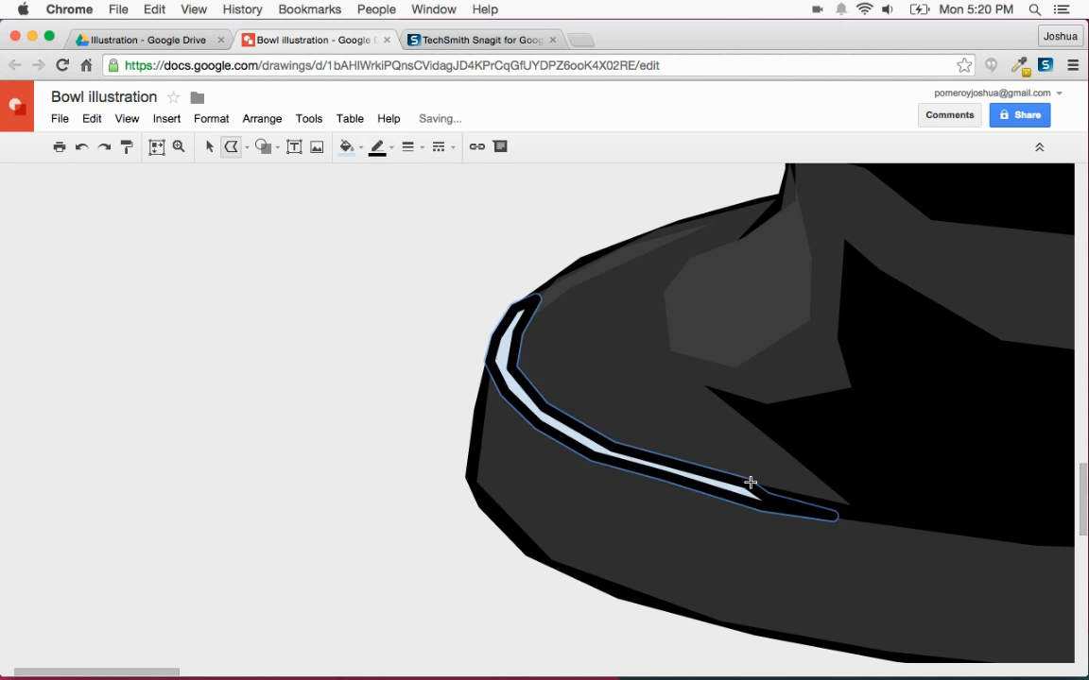
# Step: Make the left rim highlight's outline transparent and fill the shape with gray to match the right rim highlight
pyautogui.click(381, 150)
pyautogui.click(394, 182)
pyautogui.click(351, 148)
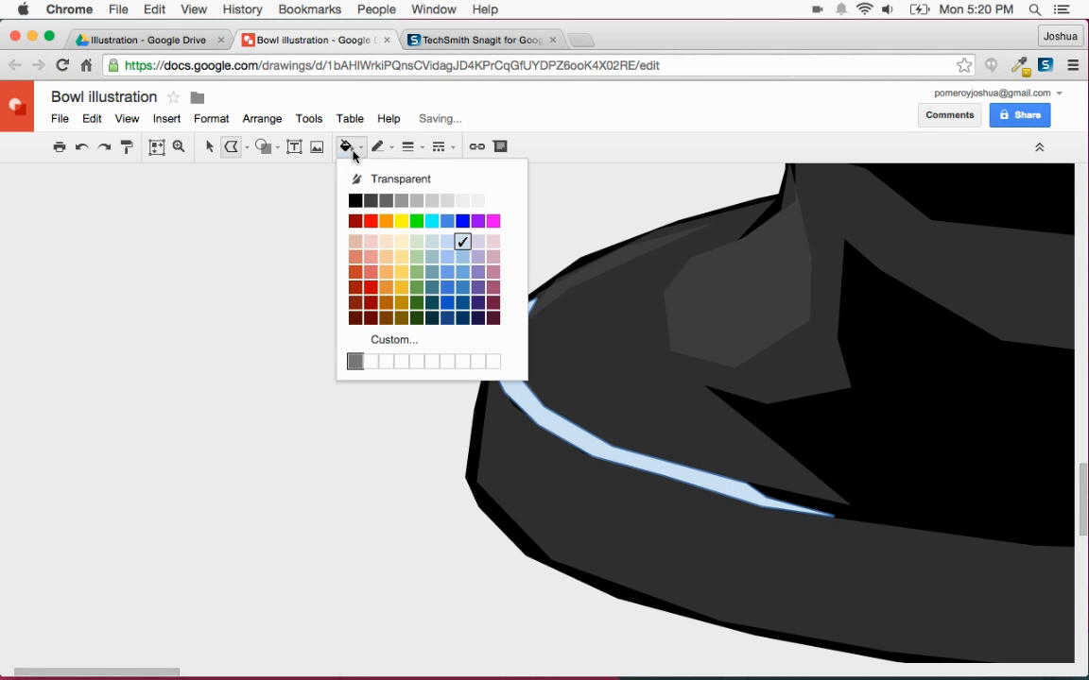
pyautogui.click(384, 199)
pyautogui.hscroll(2, 251, 265)
pyautogui.click(210, 148)
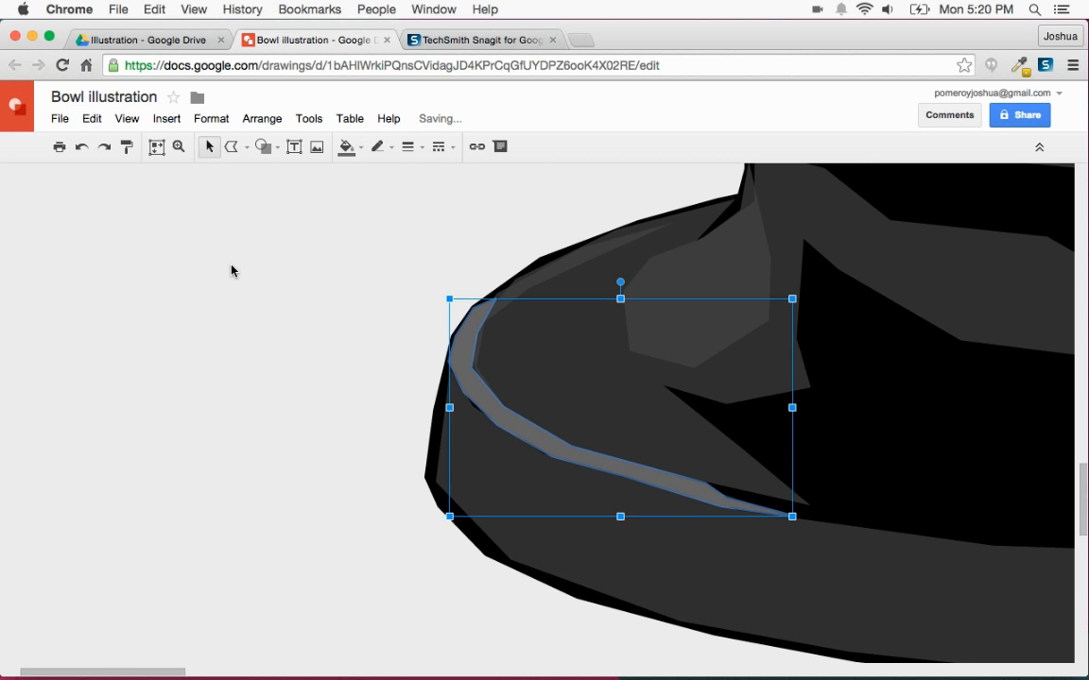
pyautogui.click(232, 268)
# Step: Trace a closed polyline around the highlight on the front edge of the base in the reference photo
pyautogui.press('super+alt+minus')
pyautogui.press('super+alt+minus')
pyautogui.press('super+alt+minus')
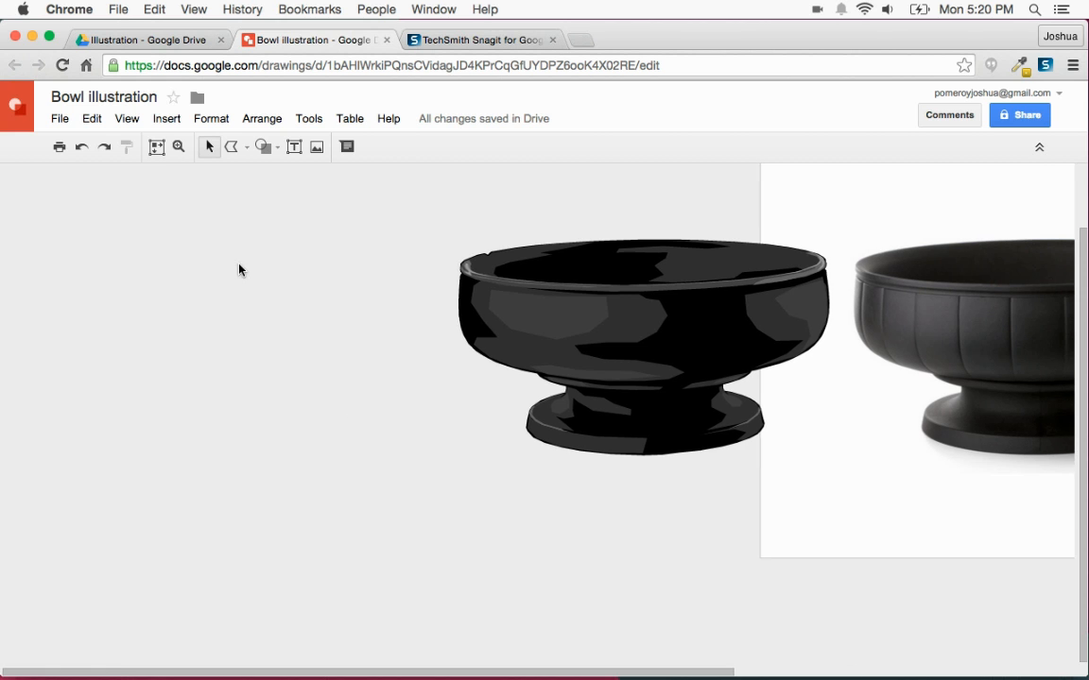
pyautogui.hscroll(5, 238, 272)
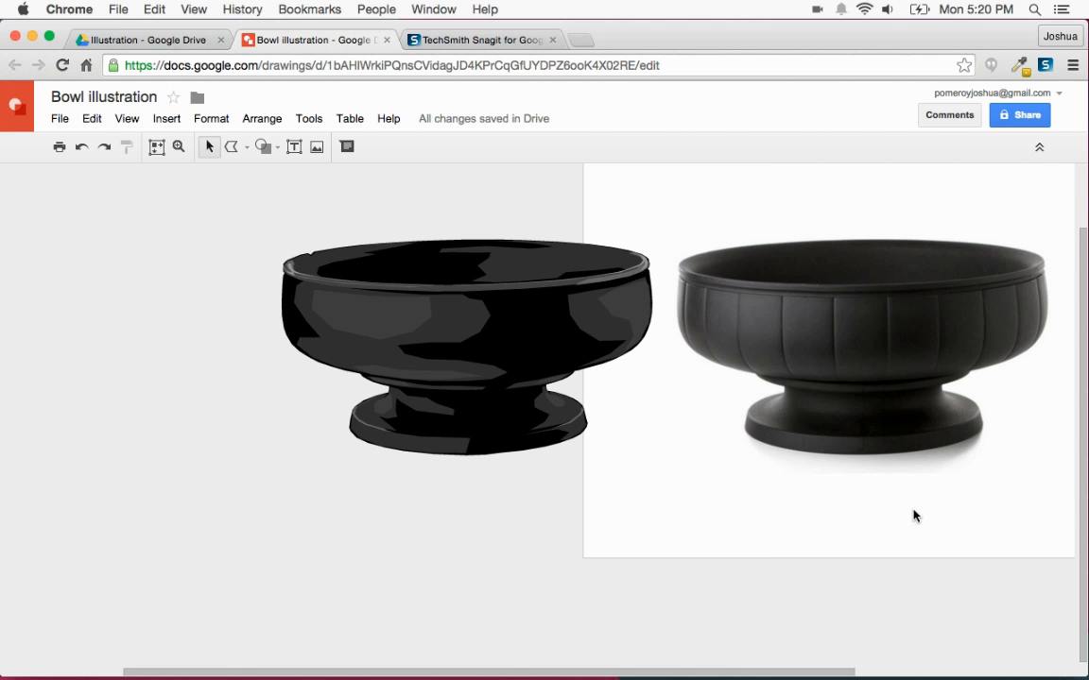
pyautogui.click(230, 147)
pyautogui.press('super+alt+plus')
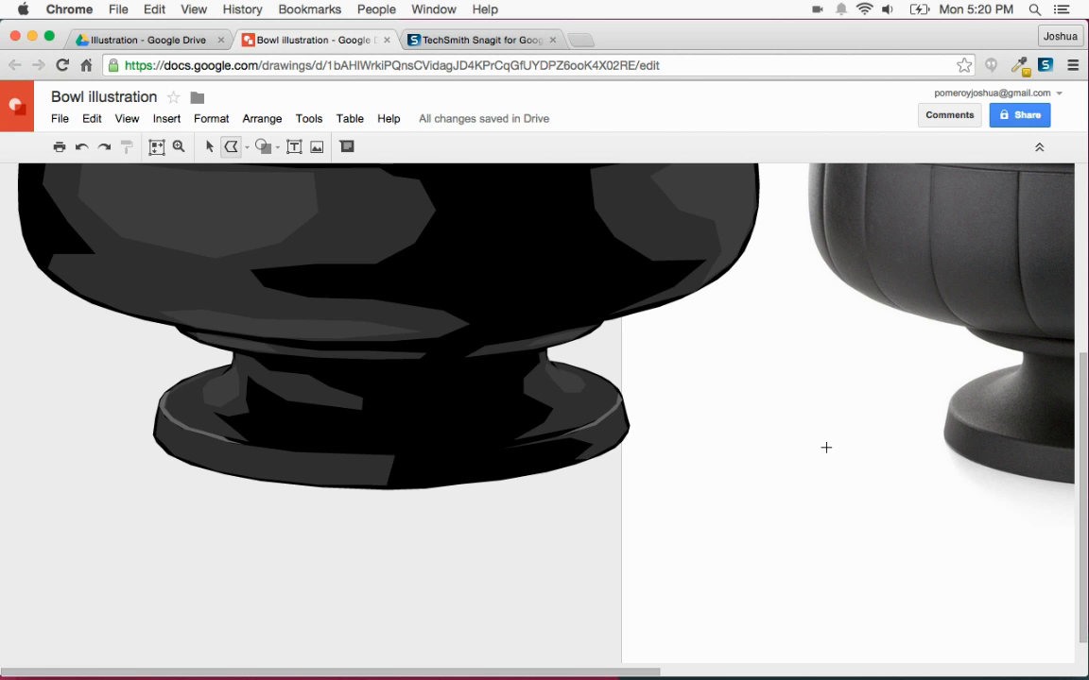
pyautogui.hscroll(4, 805, 439)
pyautogui.click(778, 455)
pyautogui.click(620, 440)
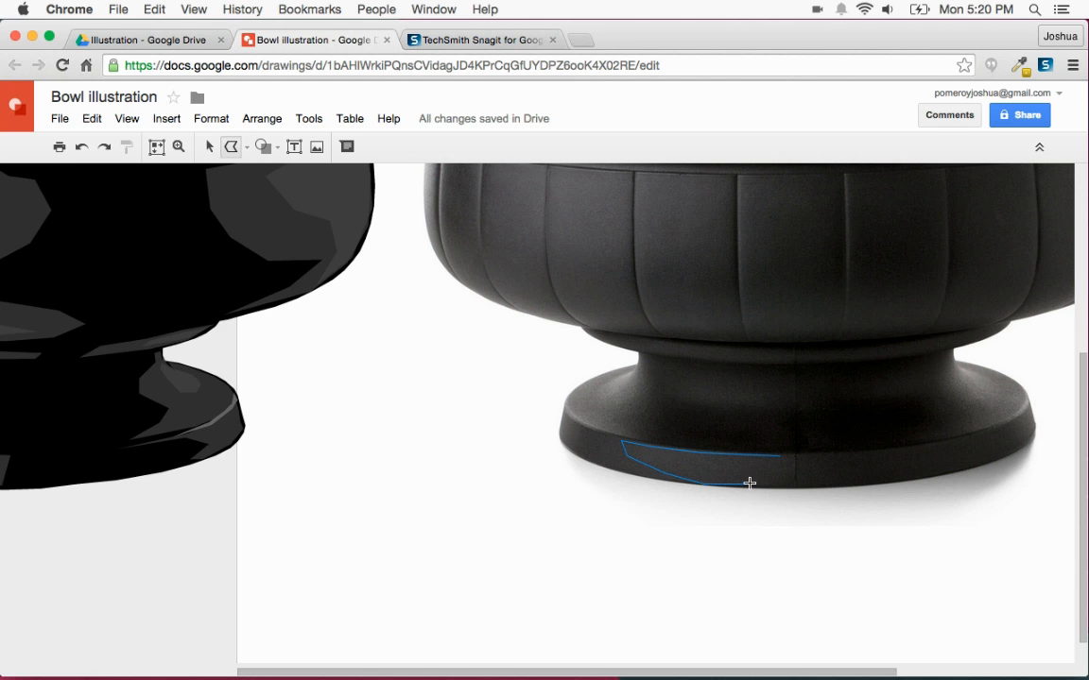
pyautogui.click(781, 482)
pyautogui.doubleClick(778, 458)
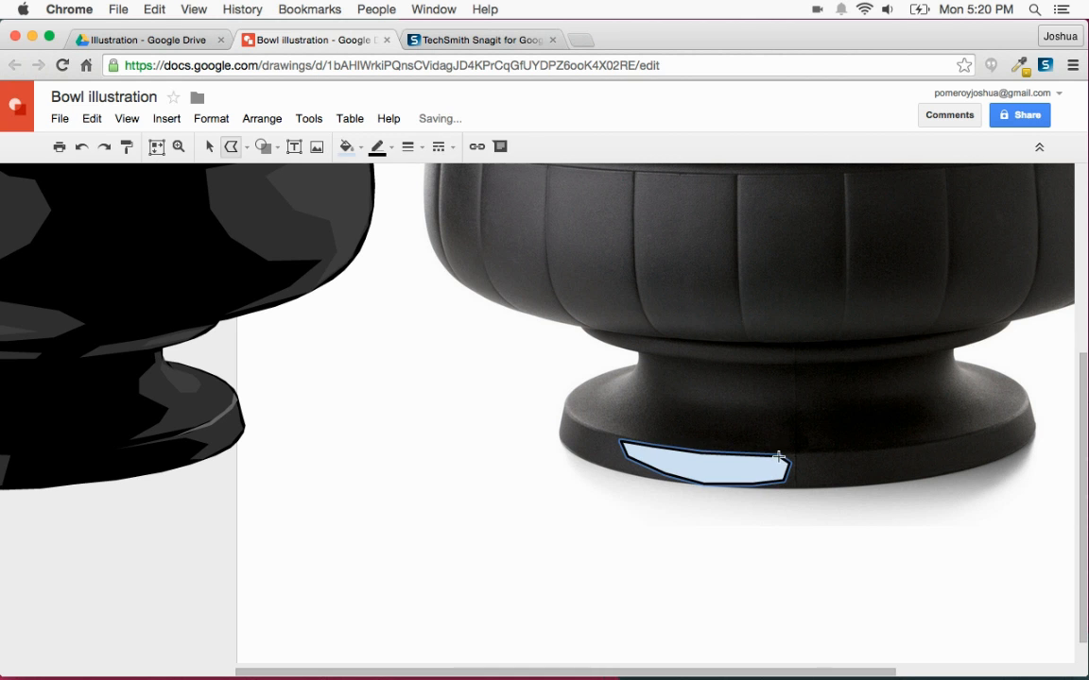
# Step: Make the traced front highlight's outline transparent and fill it with the saved custom gray
pyautogui.click(380, 148)
pyautogui.click(388, 178)
pyautogui.click(354, 148)
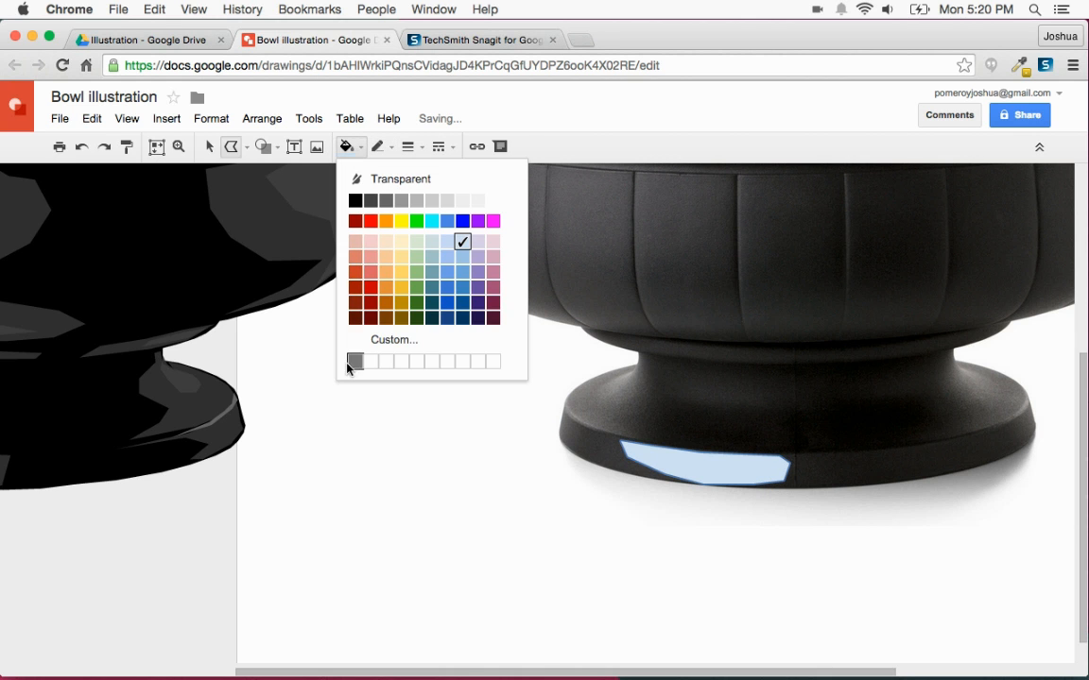
pyautogui.click(354, 362)
pyautogui.click(208, 146)
# Step: Move the front highlight from the photo onto the matching front edge of the drawn bowl's base
pyautogui.moveTo(688, 466); pyautogui.dragTo(303, 480)
pyautogui.hscroll(-5, 409, 458)
pyautogui.click(309, 554)
pyautogui.click(326, 480)
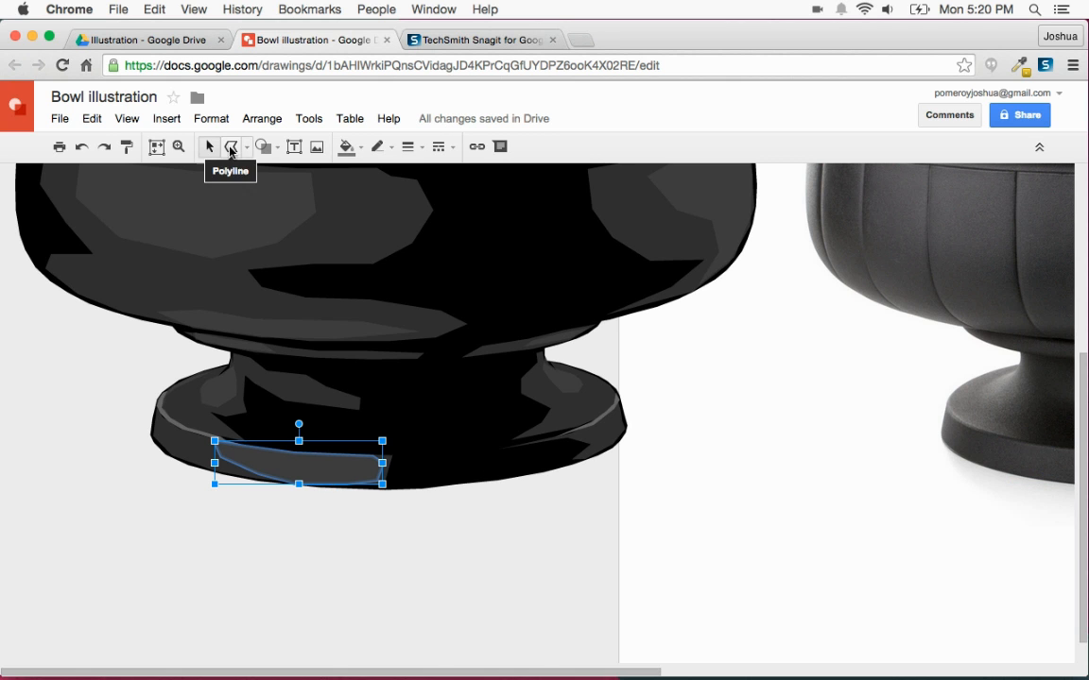
# Step: Draw a smaller closed polyline highlight without an outline inside the front highlight on the drawn bowl's base
pyautogui.click(231, 147)
pyautogui.scroll(5, 244, 451)
pyautogui.scroll(-3, 245, 447)
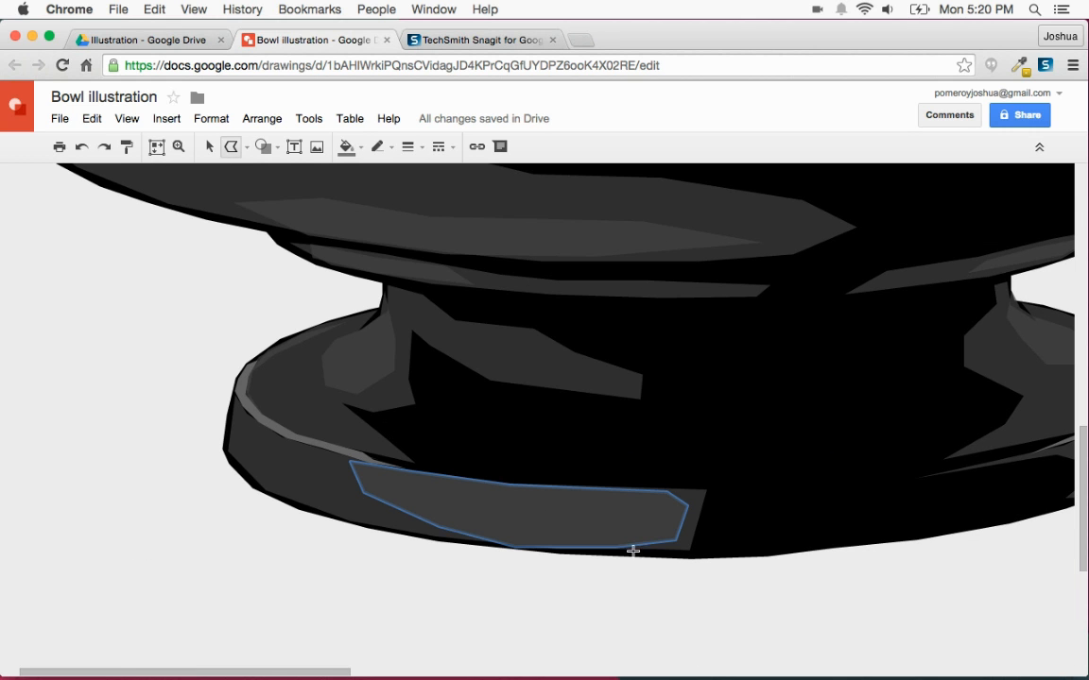
pyautogui.click(657, 513)
pyautogui.click(608, 525)
pyautogui.click(526, 523)
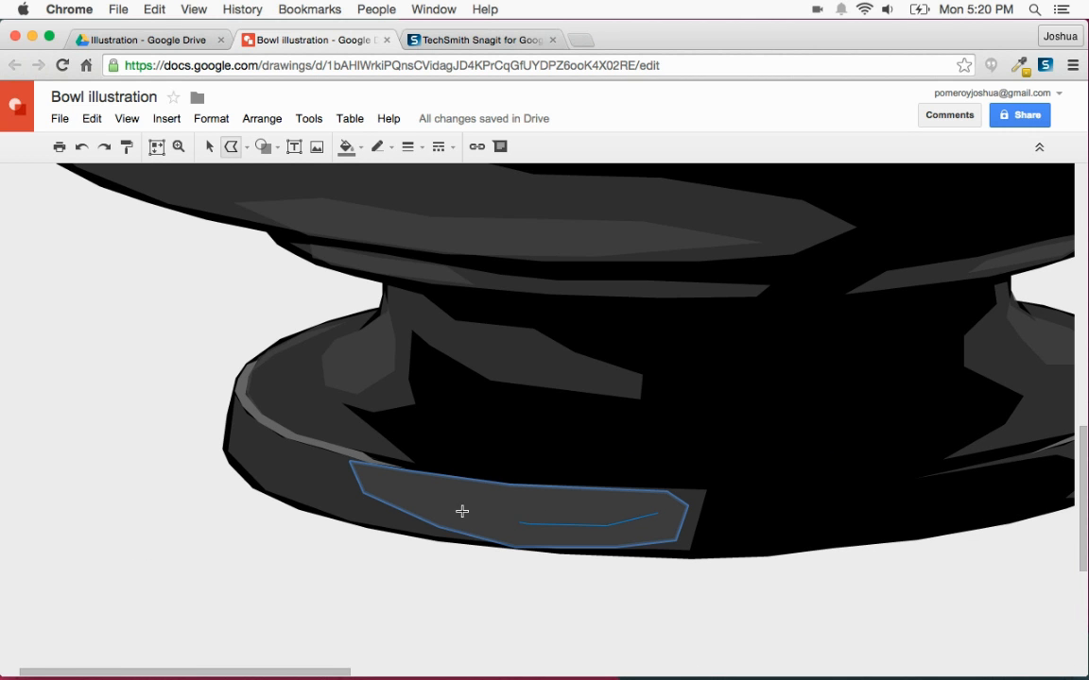
pyautogui.click(381, 465)
pyautogui.click(650, 497)
pyautogui.click(660, 513)
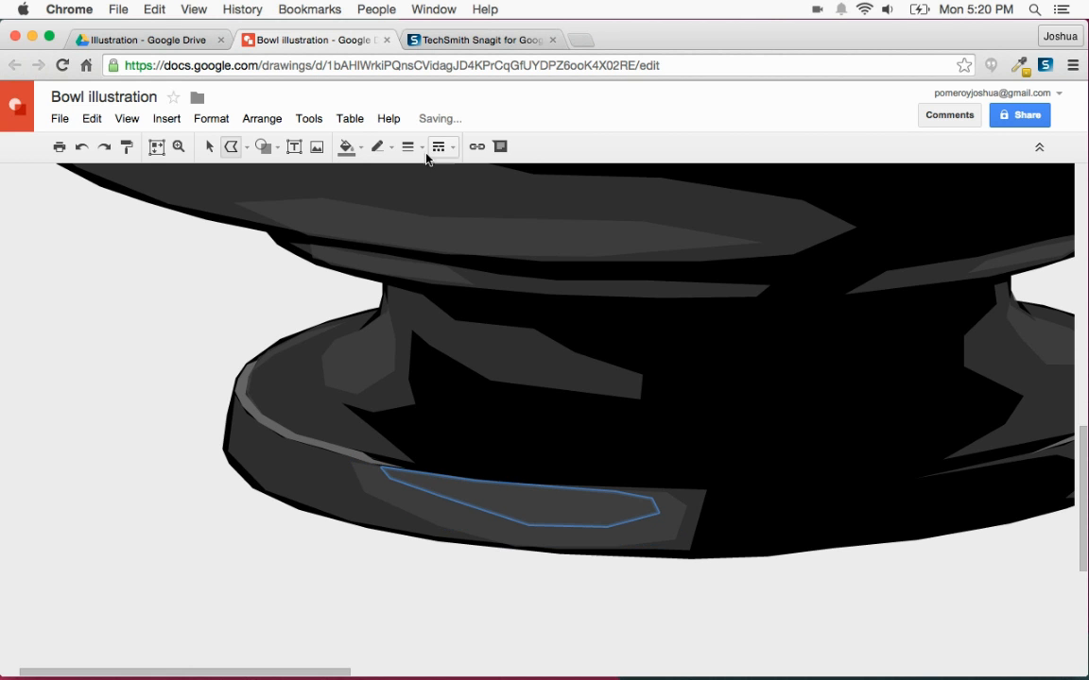
# Step: Fill the inner front highlight on the base with a lighter gray
pyautogui.click(347, 147)
pyautogui.click(386, 205)
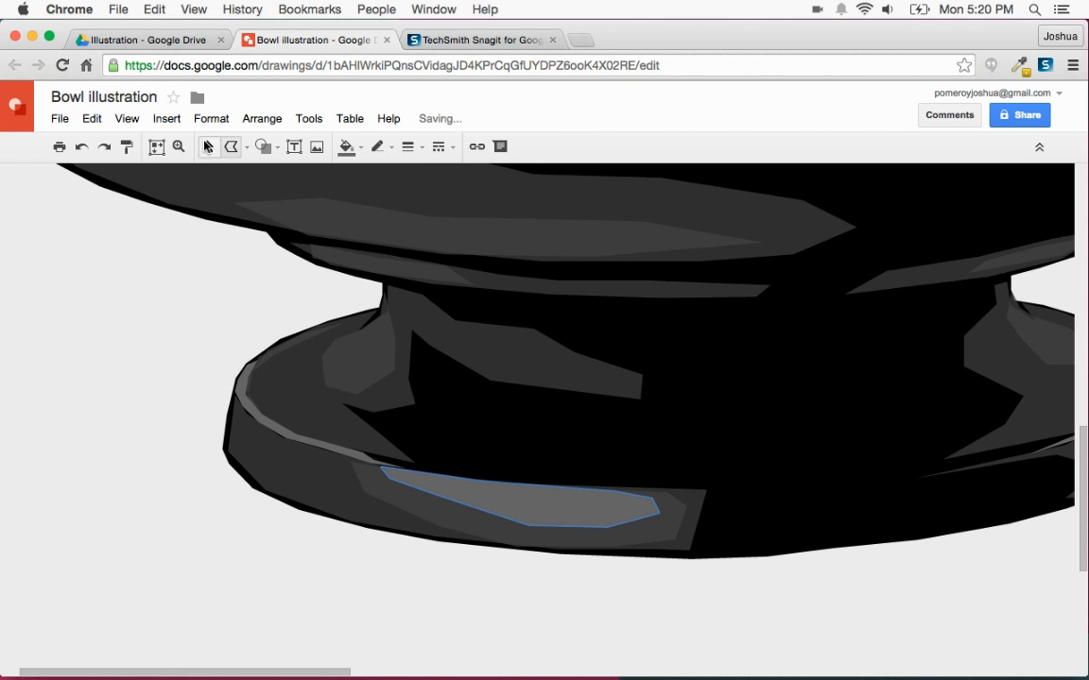
pyautogui.click(189, 337)
# Step: Select all the shapes of the drawn bowl and group them
pyautogui.press('super+alt+minus')
pyautogui.press('super+alt+minus')
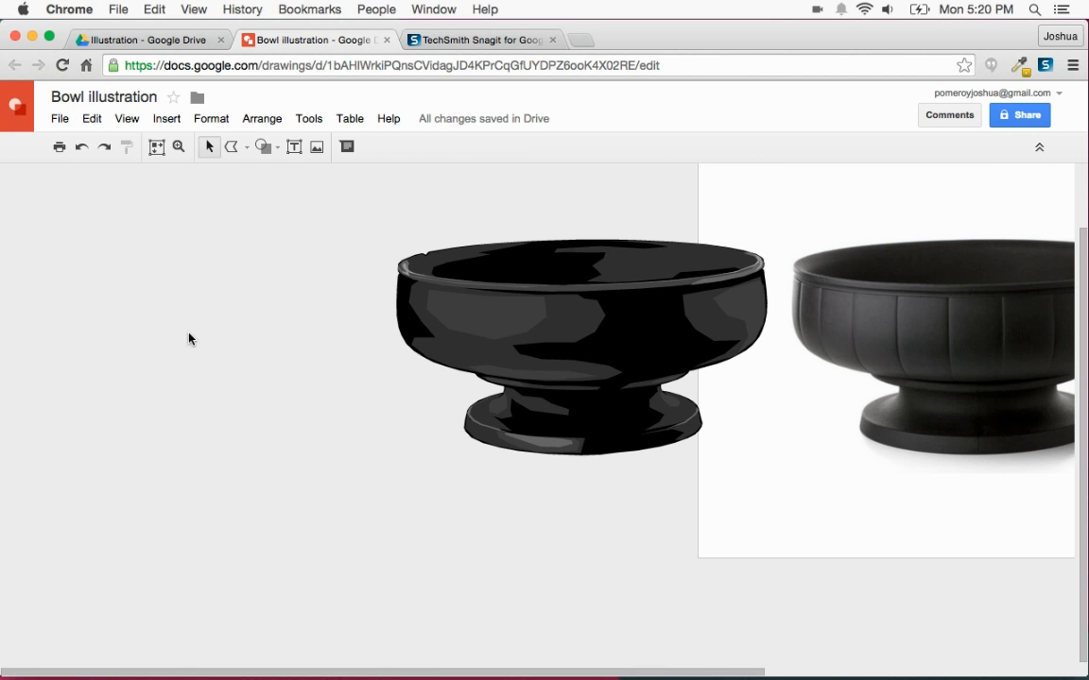
pyautogui.hscroll(2, 292, 427)
pyautogui.hscroll(2, 294, 428)
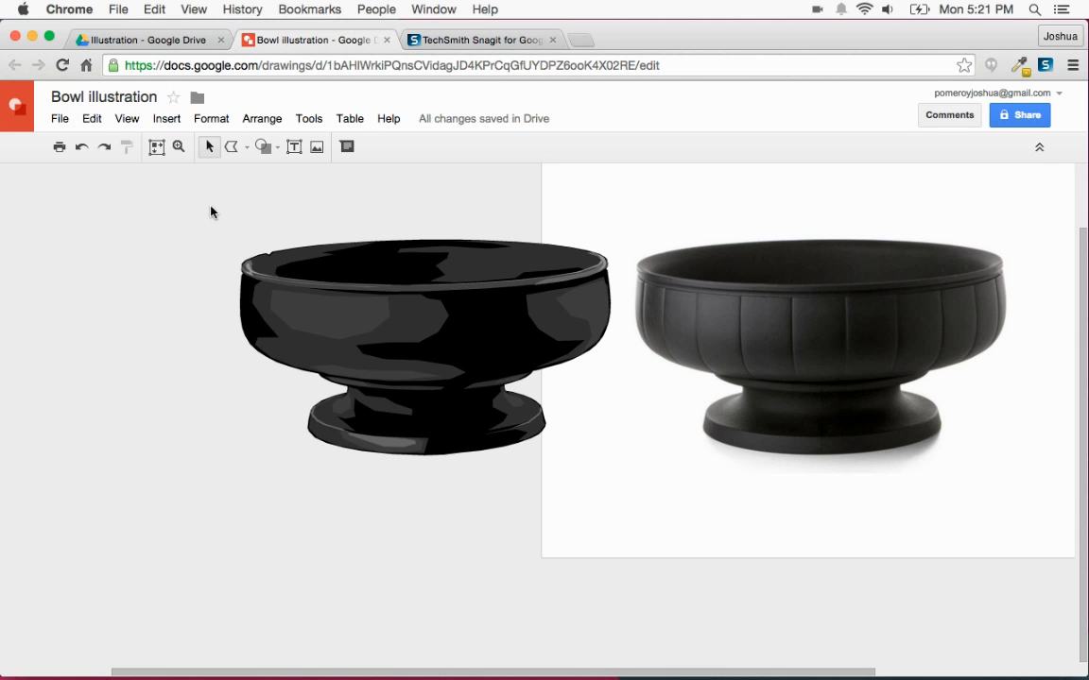
pyautogui.moveTo(212, 207)
pyautogui.mouseDown()
pyautogui.moveTo(537, 504)
pyautogui.moveTo(616, 520)
pyautogui.mouseUp()
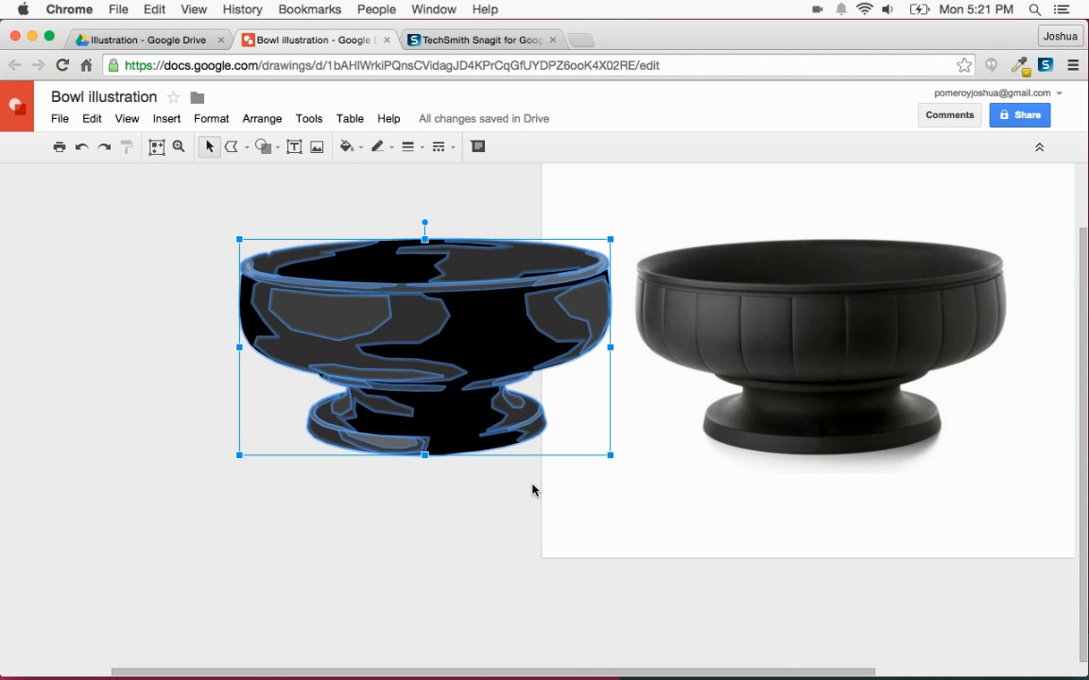
pyautogui.press('super+alt+g')
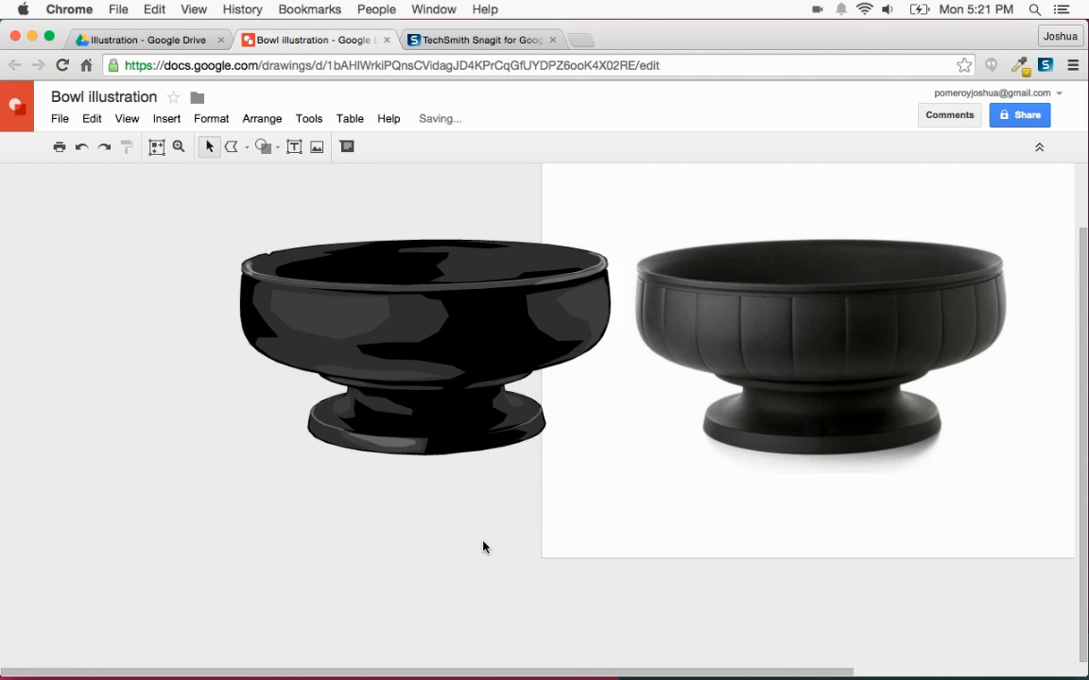
pyautogui.moveTo(466, 404); pyautogui.dragTo(340, 452)
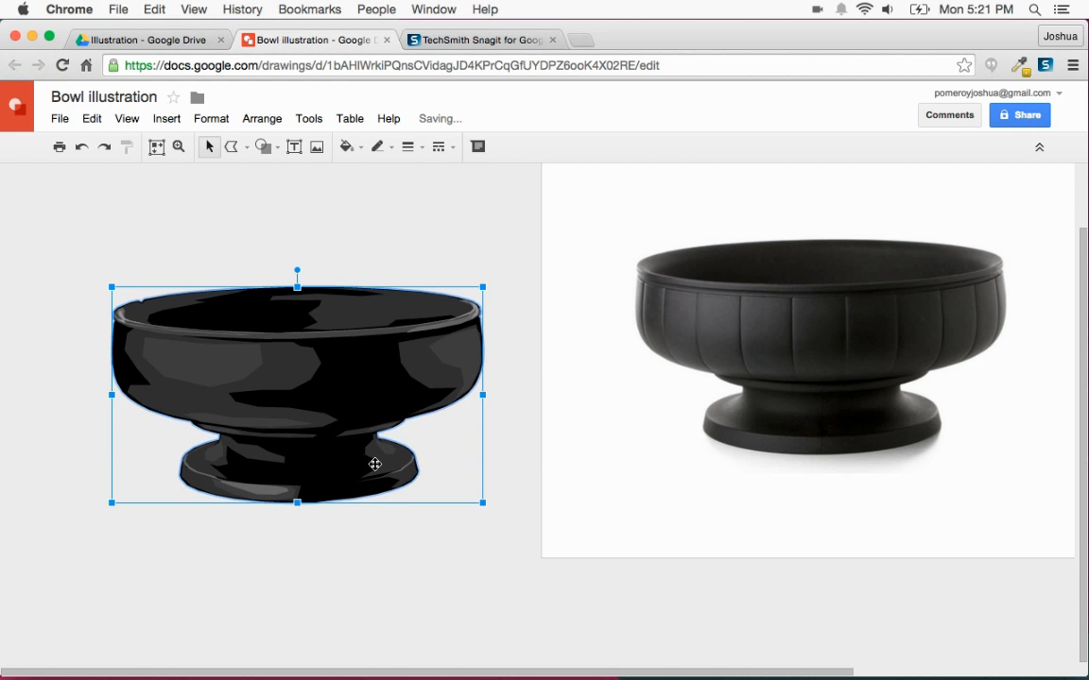
pyautogui.press('super+z')
pyautogui.click(406, 523)
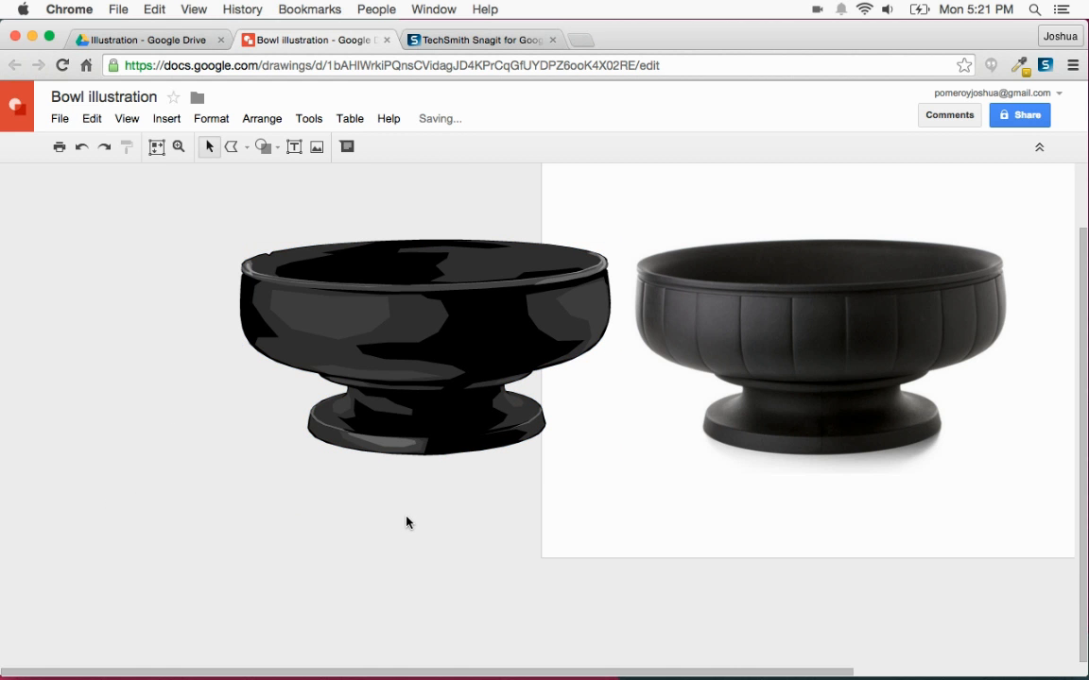
# Step: Move the grouped bowl drawing slightly lower and farther away from the reference photo
pyautogui.moveTo(464, 263); pyautogui.dragTo(427, 301)
pyautogui.click(435, 527)
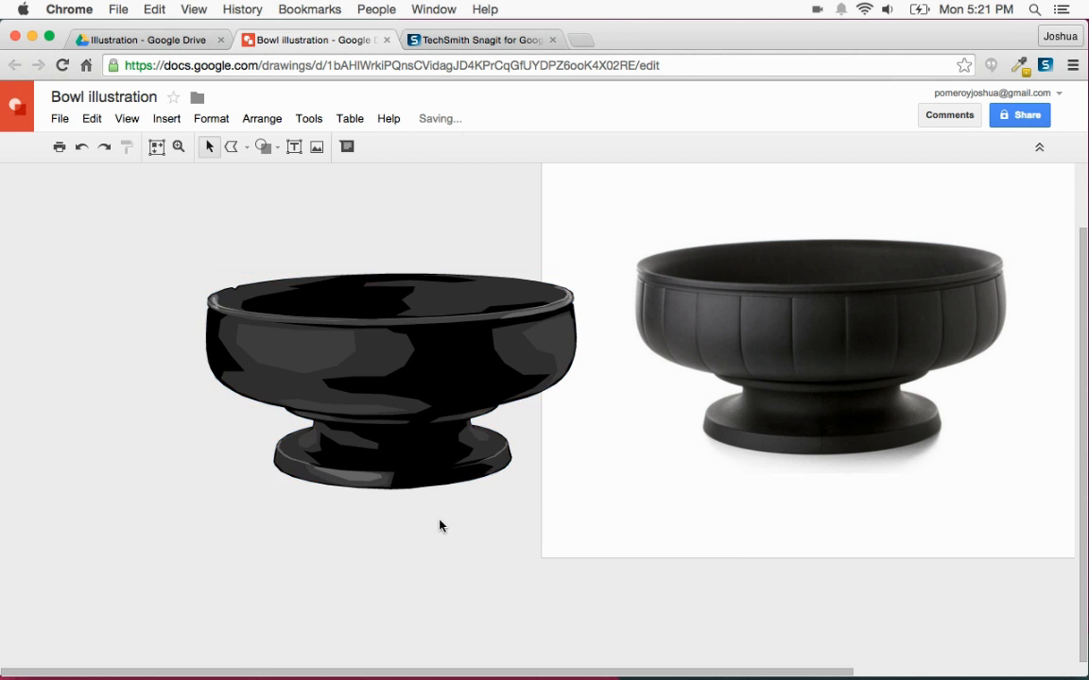
pyautogui.press('super+alt+minus')
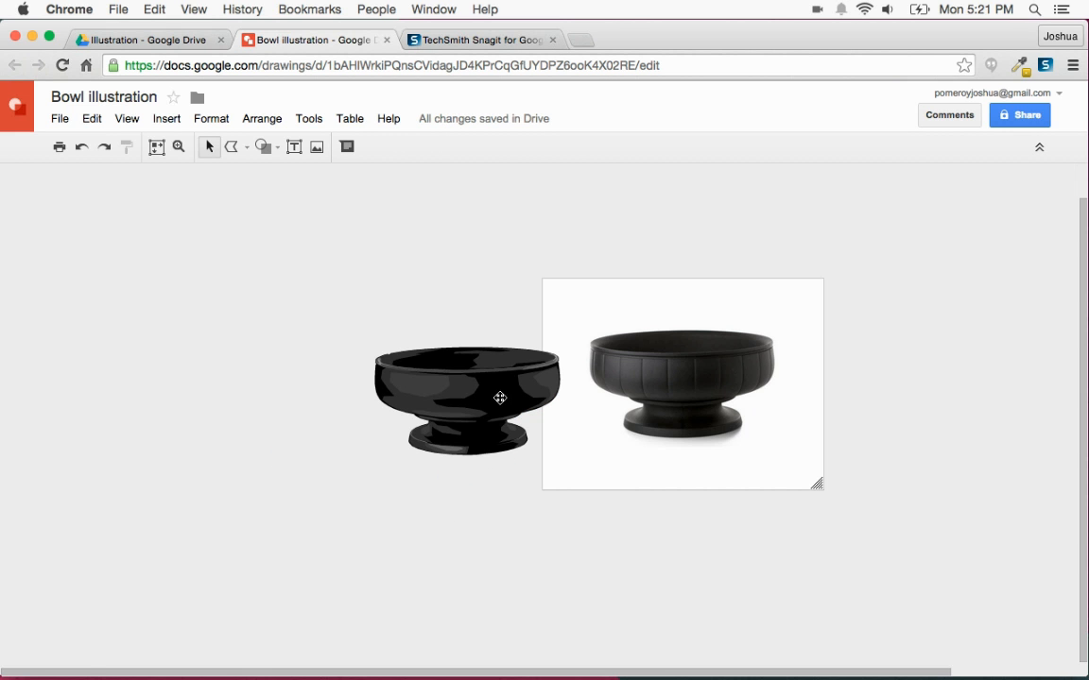
pyautogui.press('super+alt+plus')
pyautogui.press('super+alt+plus')
pyautogui.press('super+alt+plus')
pyautogui.press('super+alt+plus')
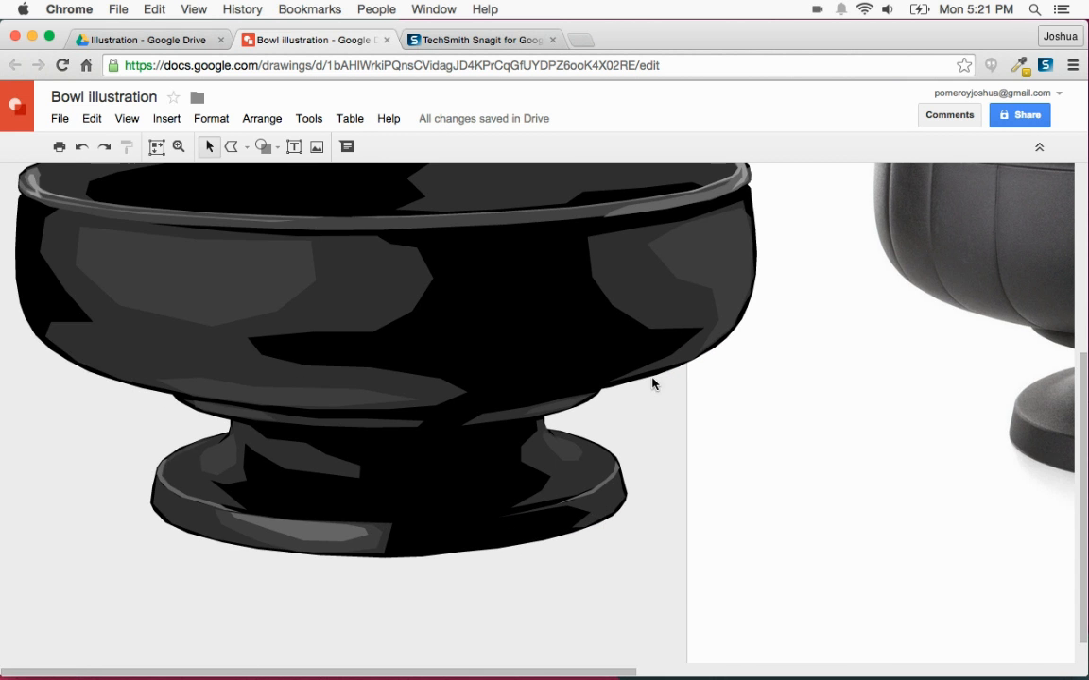
# Step: Undo the last move of the grouped bowl drawing
pyautogui.scroll(-2, 475, 408)
pyautogui.scroll(1, 475, 407)
pyautogui.scroll(-1, 475, 408)
pyautogui.press('super+z')
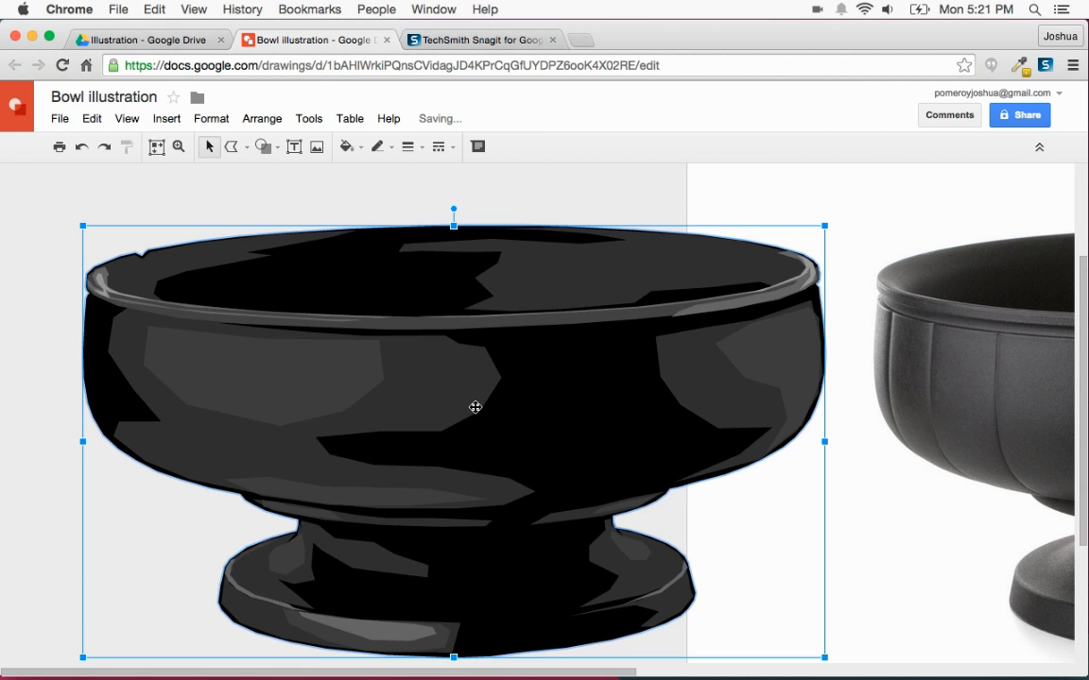
pyautogui.press('super+alt+minus')
pyautogui.click(238, 435)
pyautogui.hscroll(4, 240, 437)
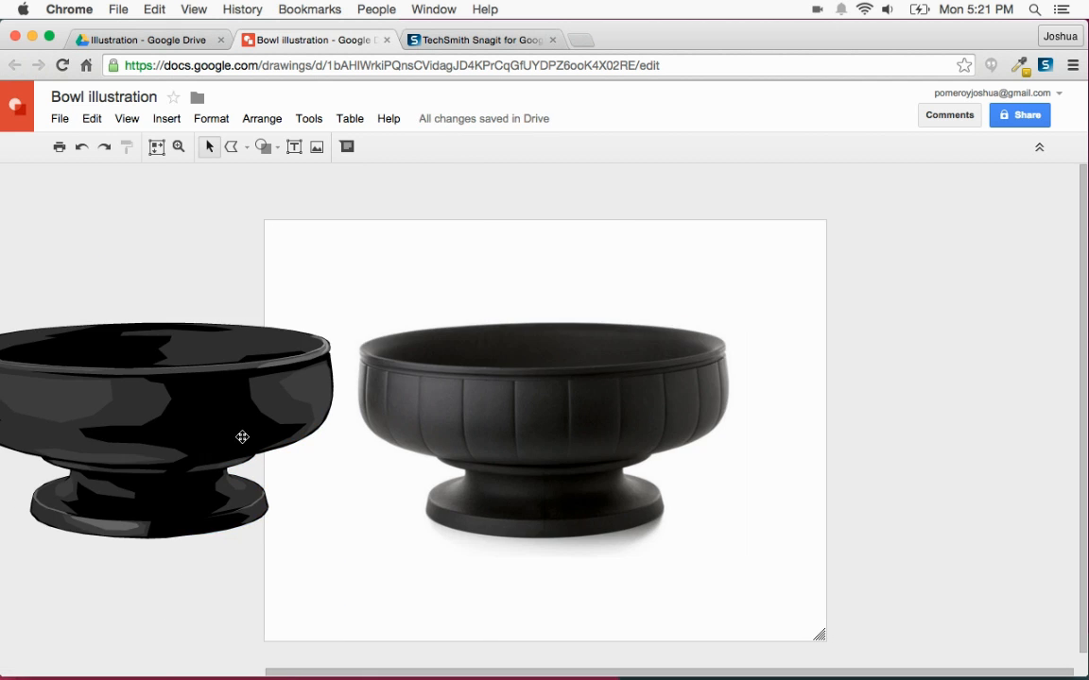
pyautogui.hscroll(-3, 240, 437)
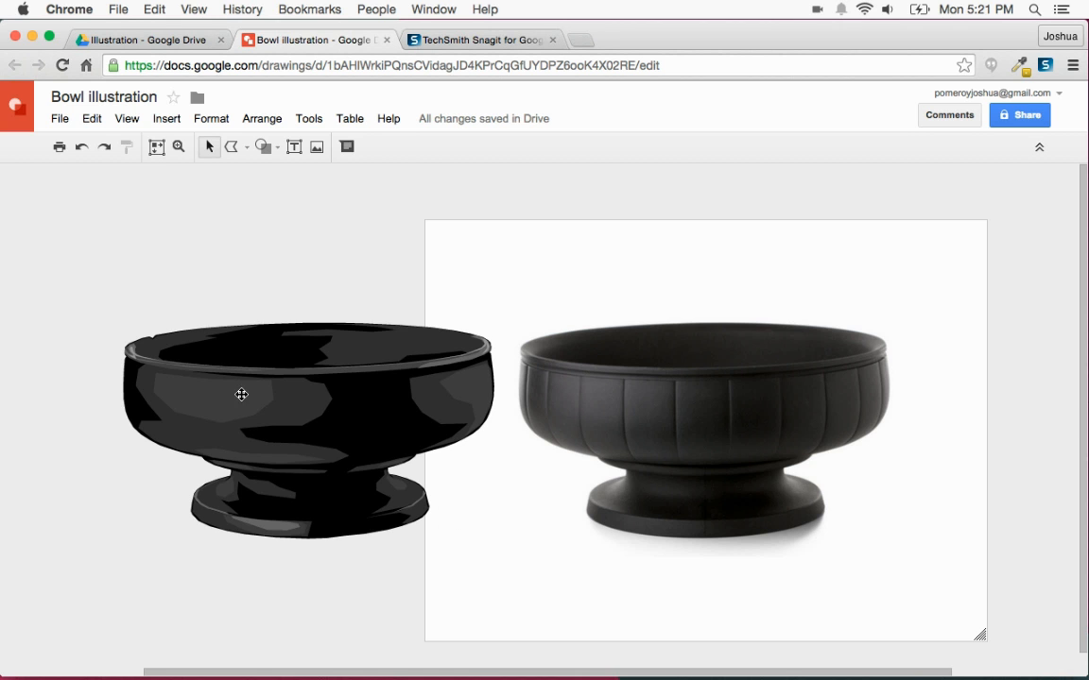
# Step: Duplicate the grouped bowl drawing and place the copy directly above the original
pyautogui.click(216, 355)
pyautogui.click(223, 370)
pyautogui.click(264, 253)
pyautogui.click(283, 390)
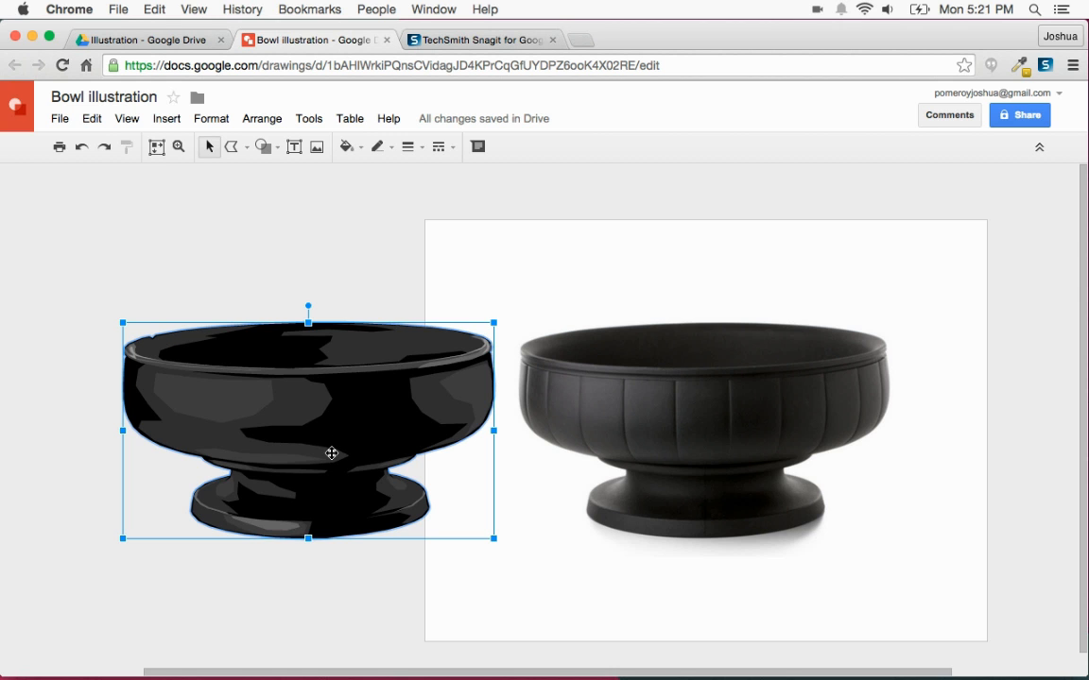
pyautogui.moveTo(331, 449); pyautogui.dragTo(339, 206)
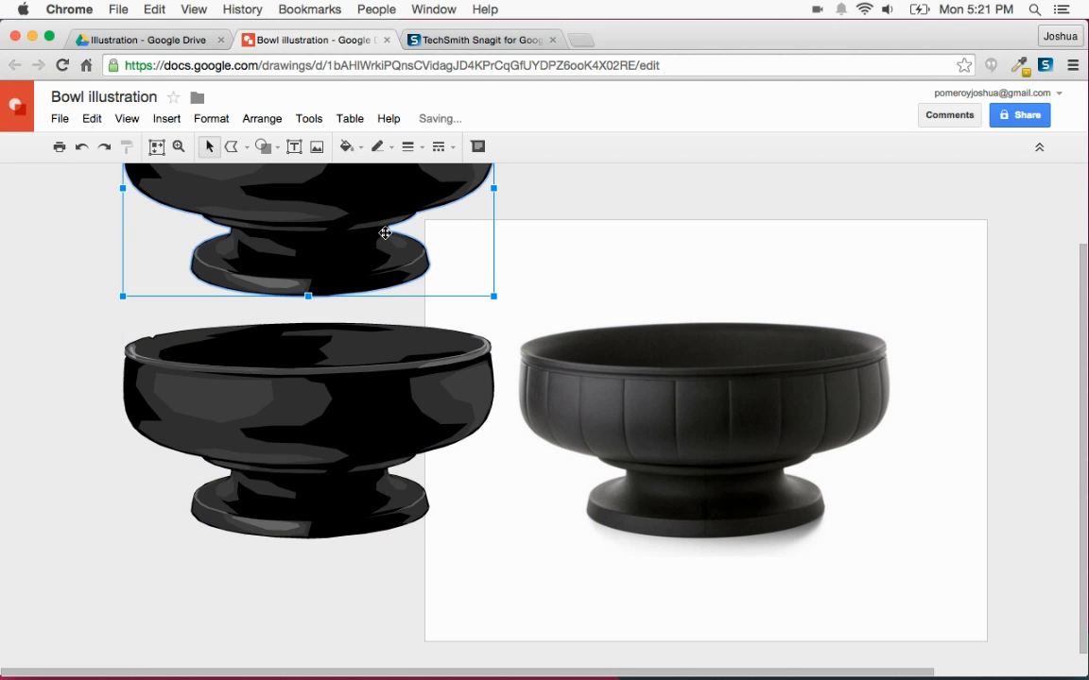
pyautogui.click(629, 208)
pyautogui.scroll(5, 427, 332)
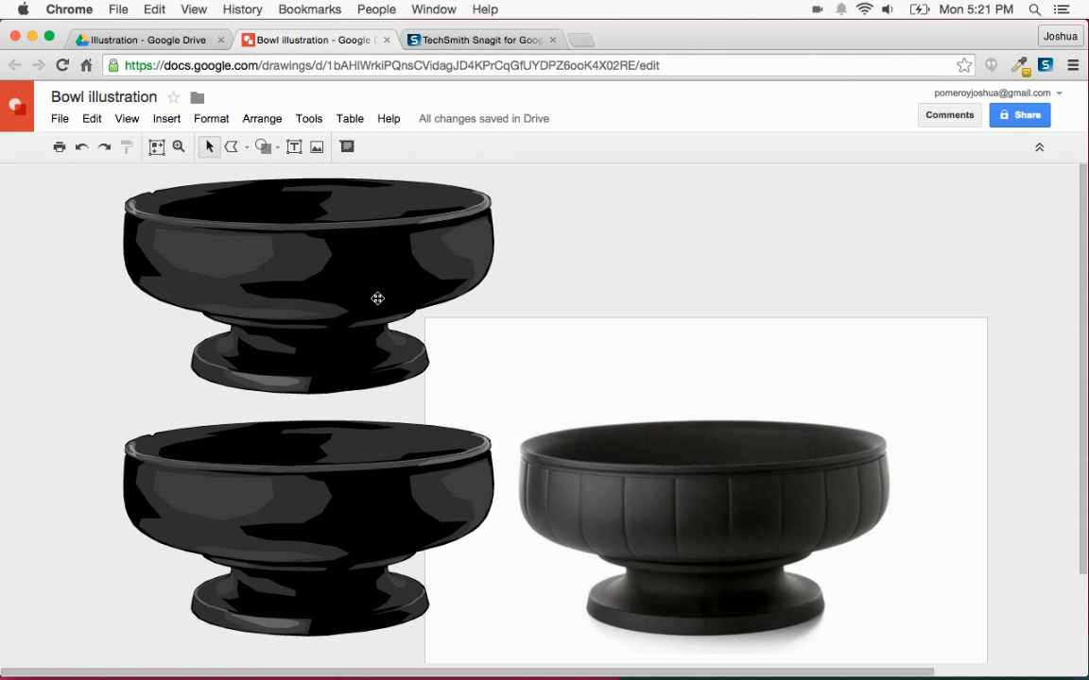
pyautogui.moveTo(412, 274); pyautogui.dragTo(417, 269)
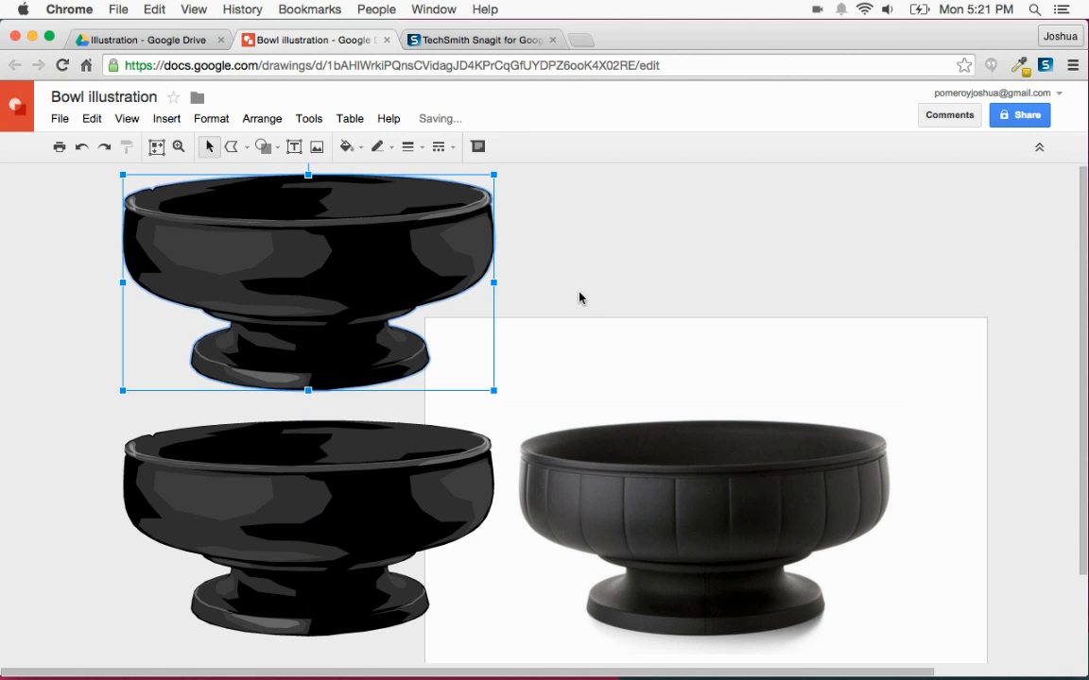
# Step: Examine the custom page size option in the page setup without applying it
pyautogui.scroll(-5, 578, 296)
pyautogui.scroll(2, 578, 296)
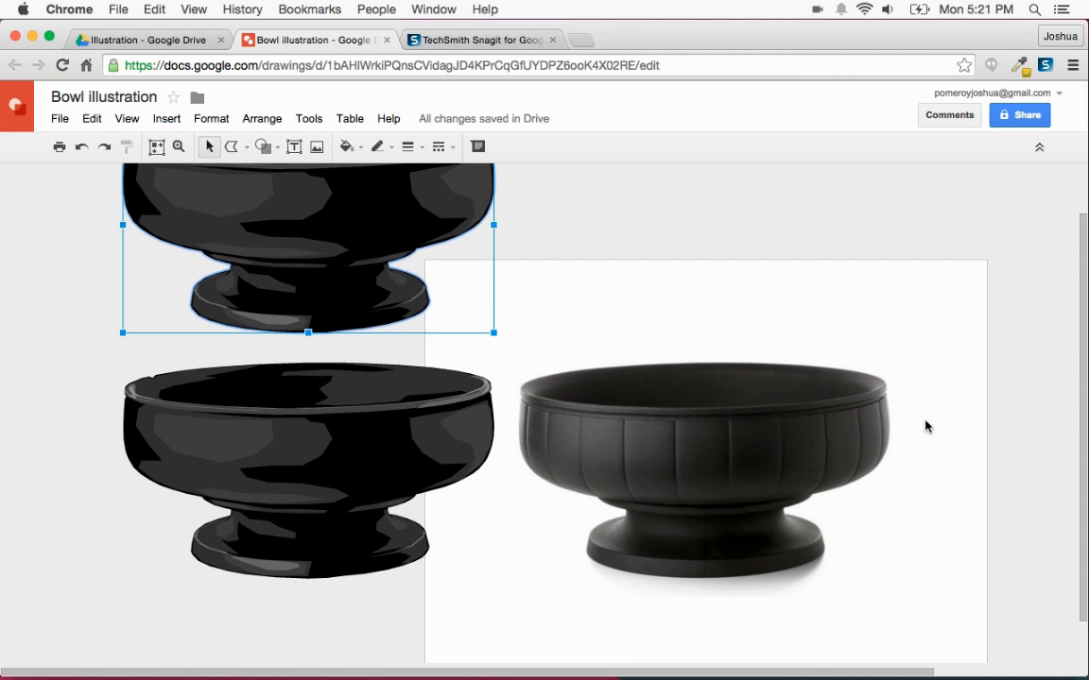
pyautogui.scroll(-2, 927, 427)
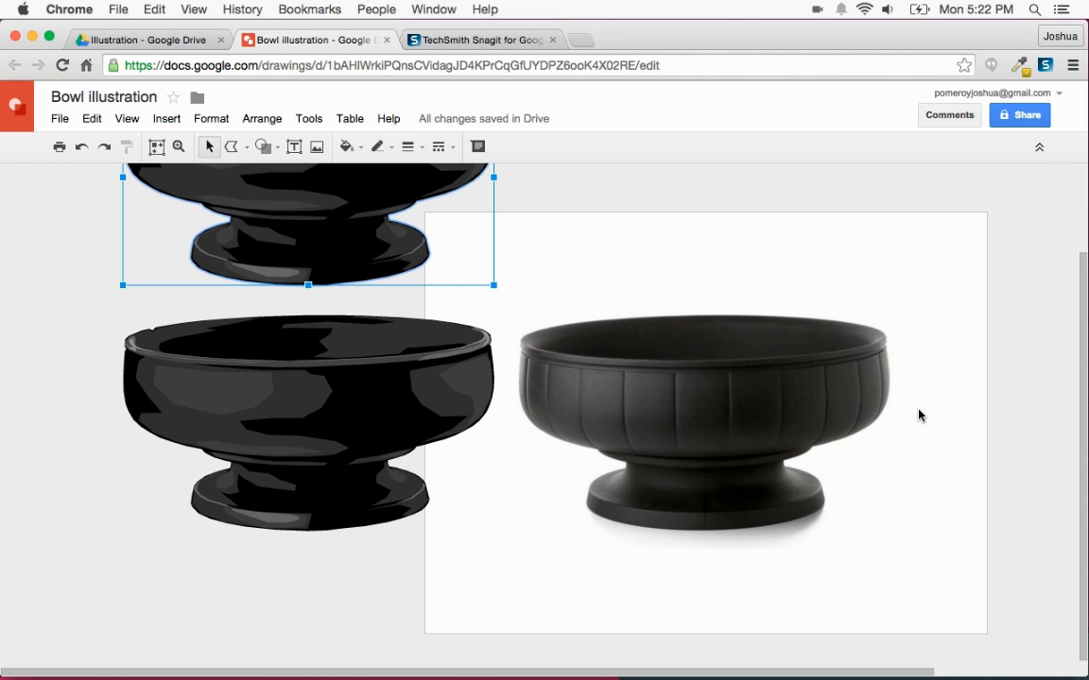
pyautogui.scroll(-1, 919, 416)
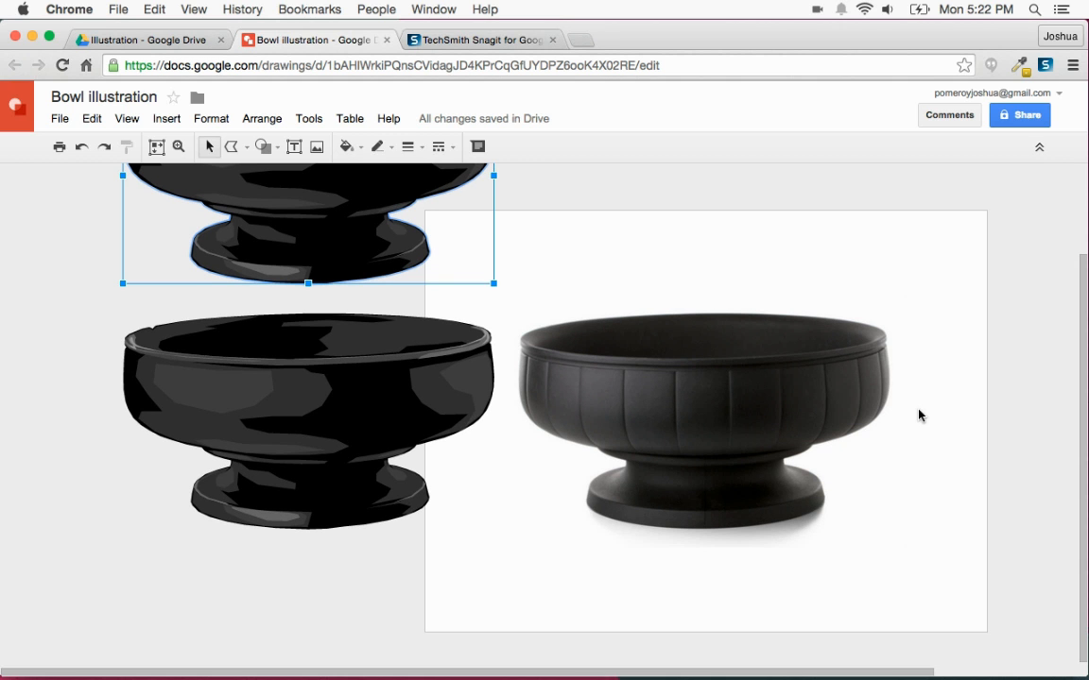
pyautogui.click(58, 118)
pyautogui.click(132, 491)
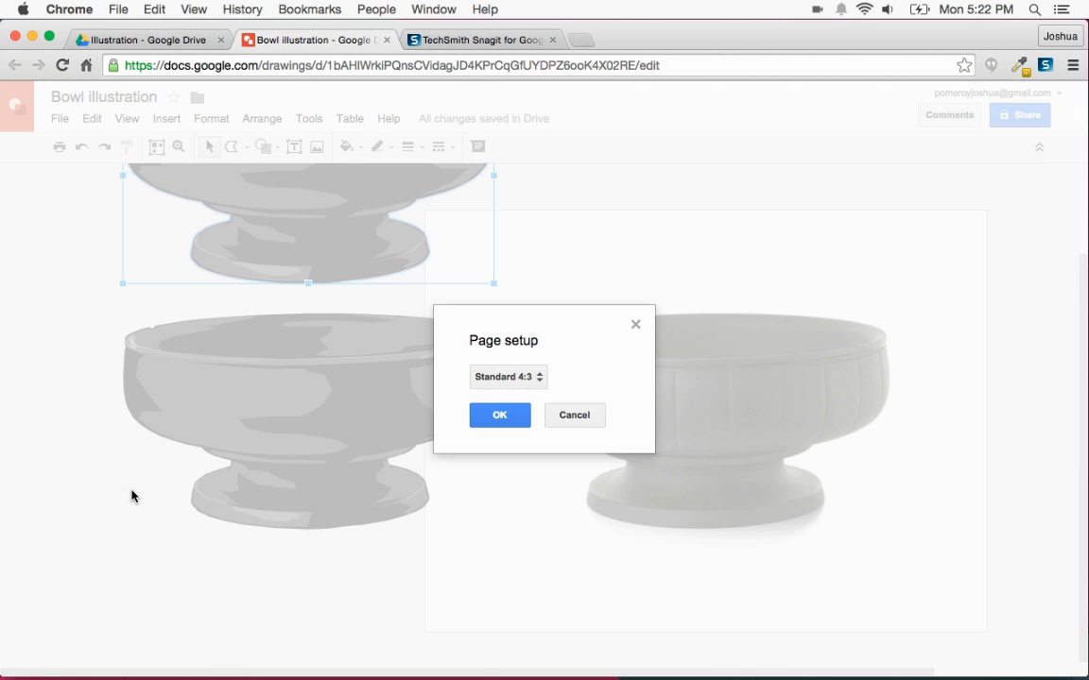
pyautogui.click(535, 382)
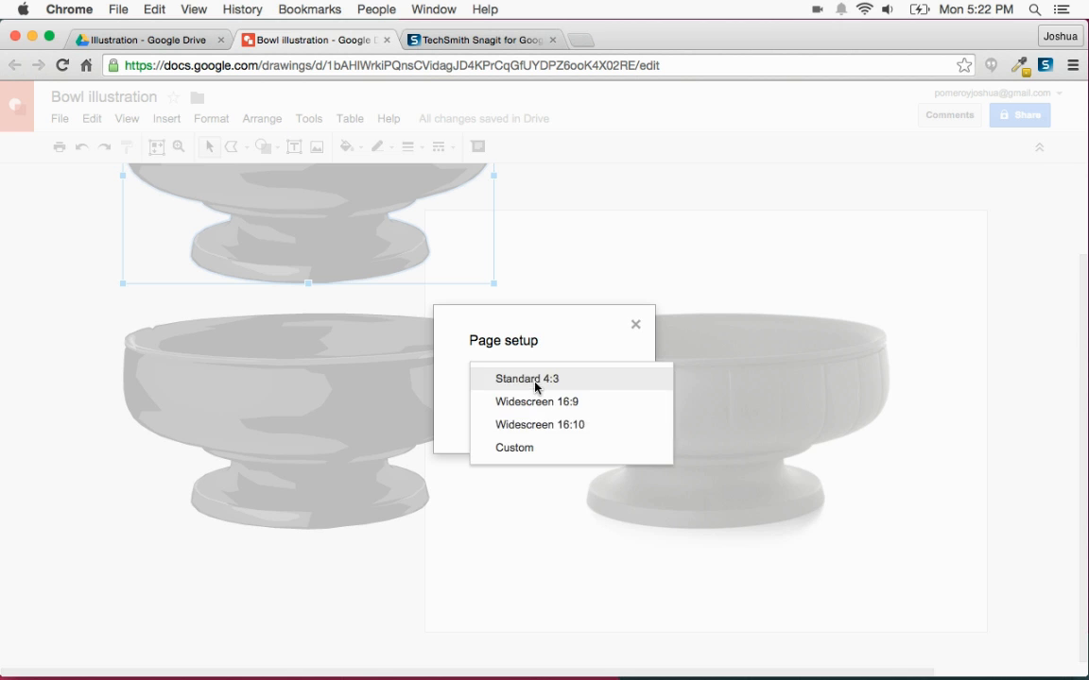
pyautogui.click(532, 459)
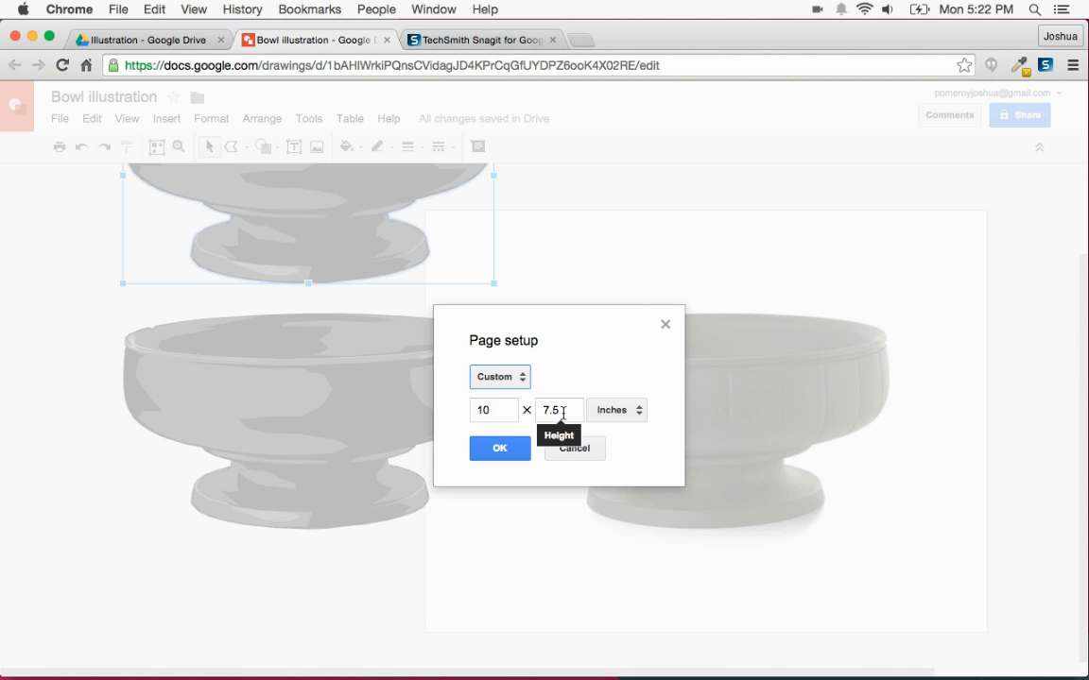
pyautogui.click(574, 451)
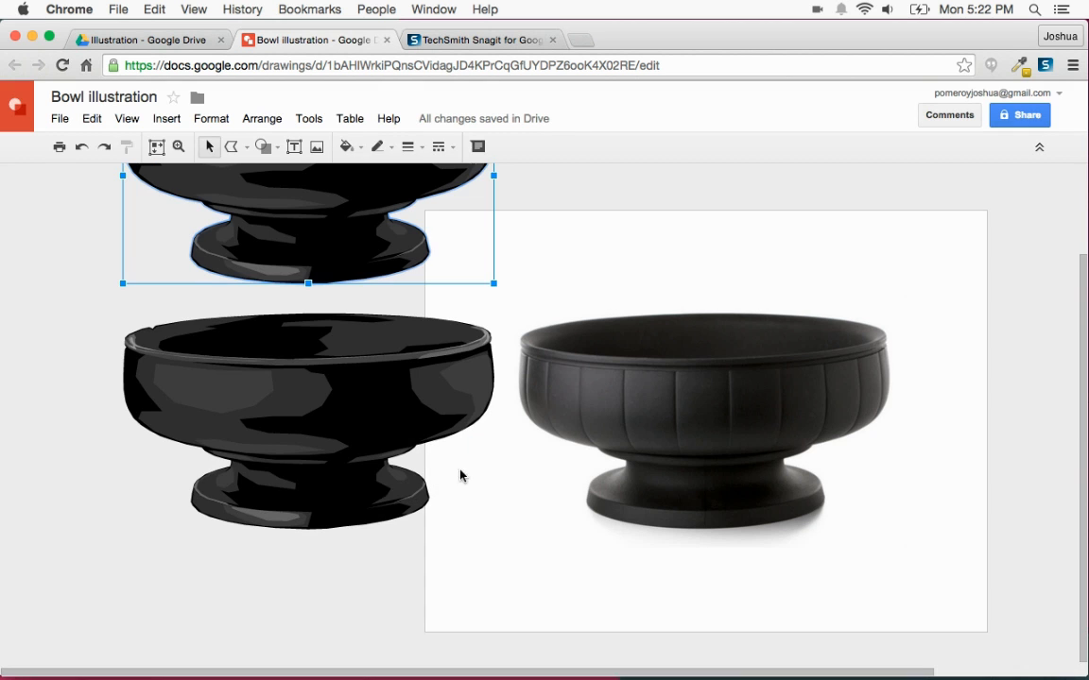
pyautogui.click(110, 510)
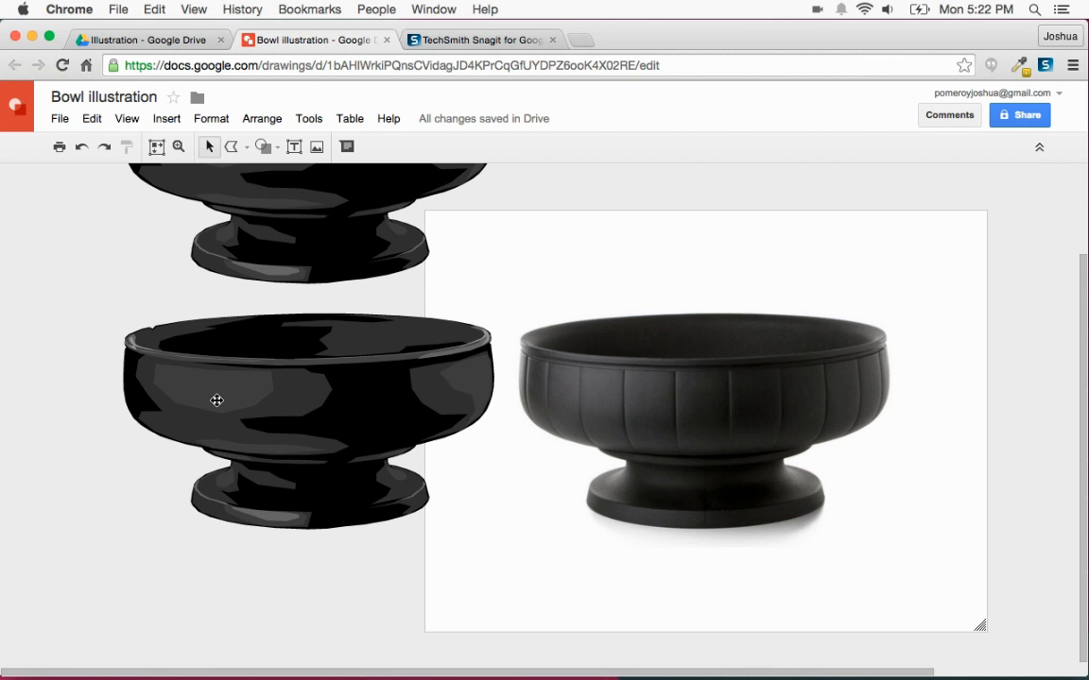
pyautogui.scroll(2, 300, 416)
pyautogui.click(319, 289)
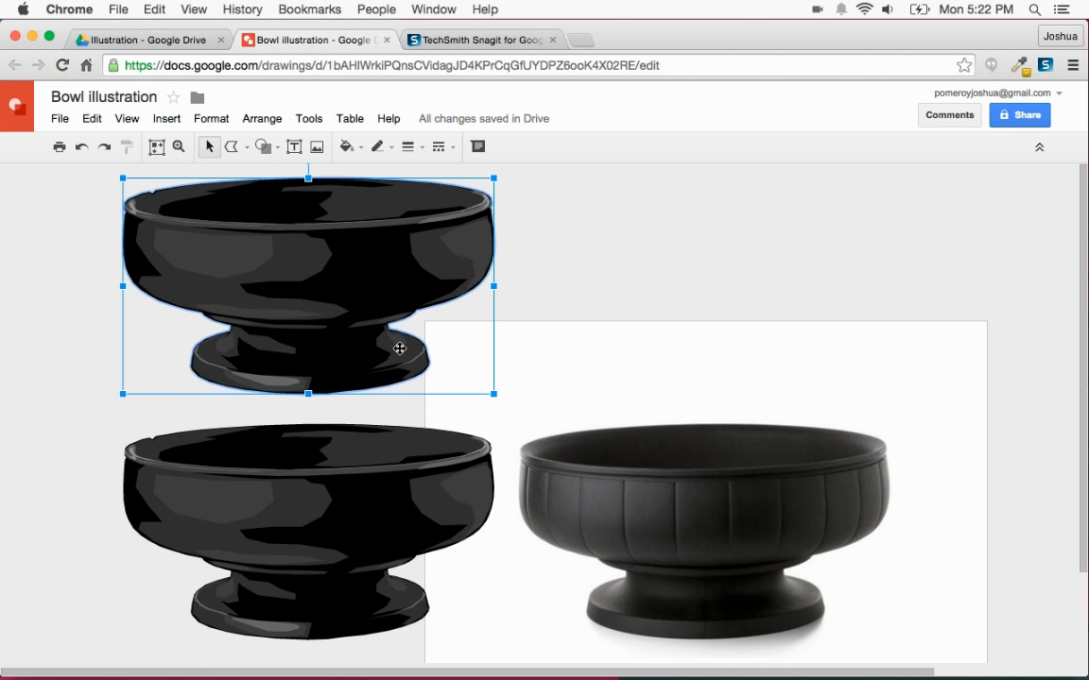
pyautogui.scroll(-1, 334, 322)
pyautogui.click(372, 485)
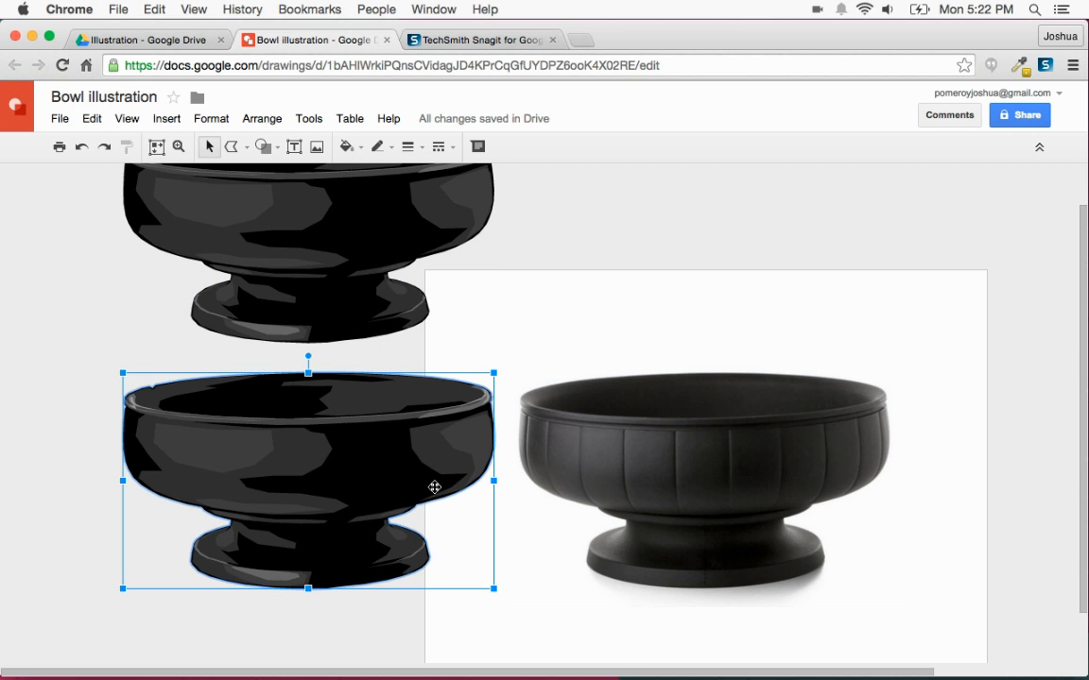
pyautogui.click(292, 218)
pyautogui.scroll(1, 328, 271)
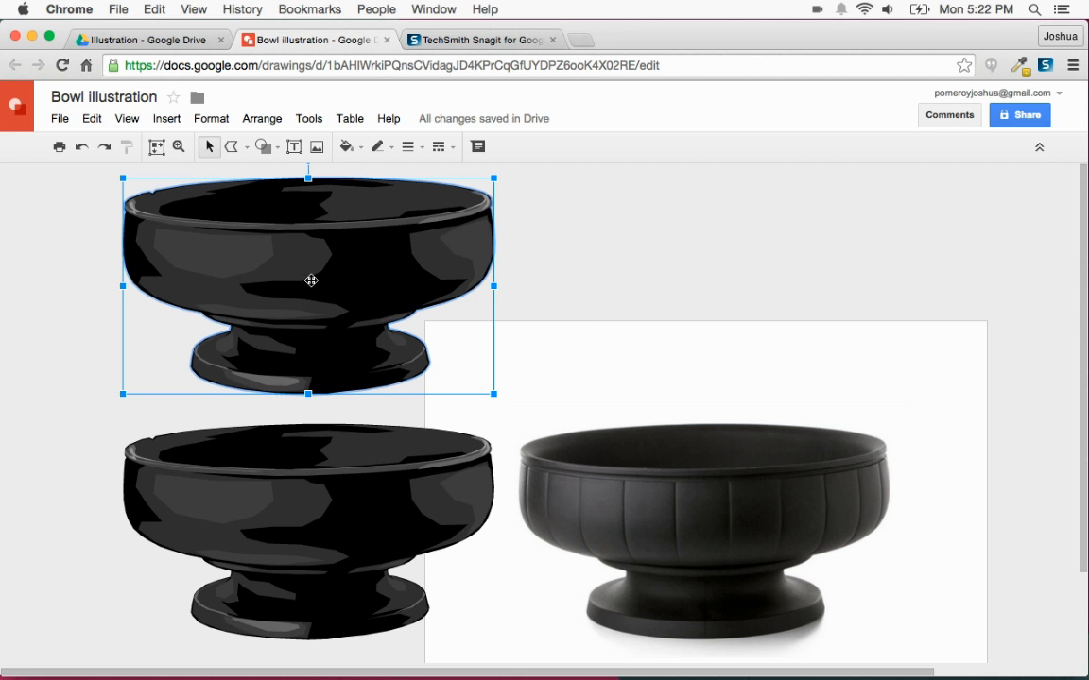
pyautogui.scroll(-2, 370, 330)
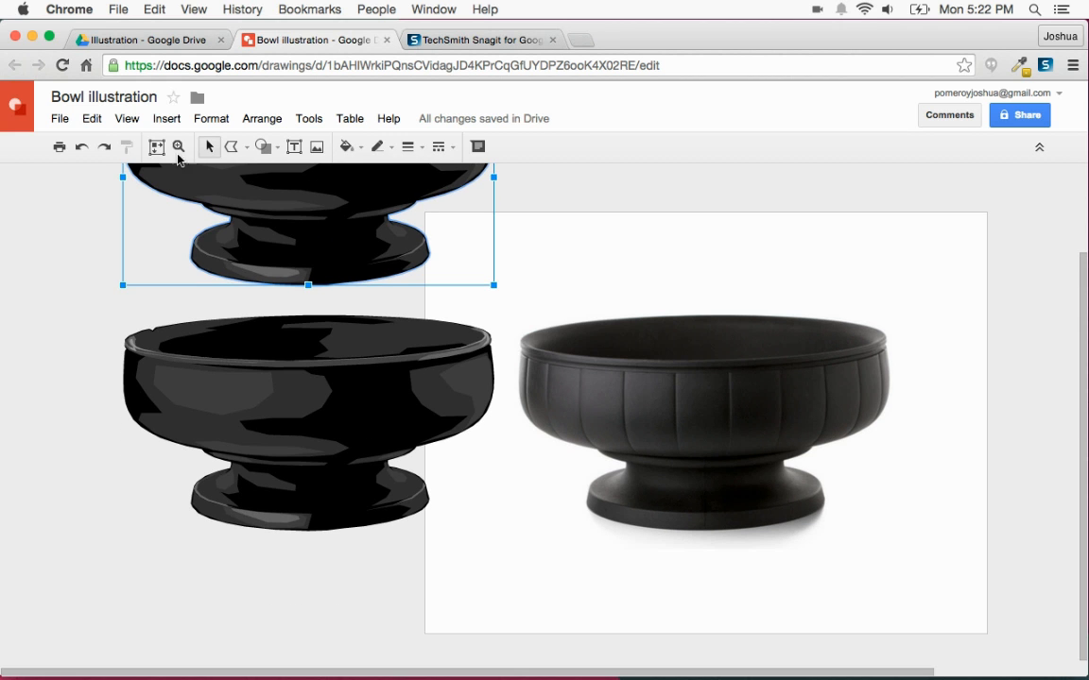
# Step: Start a polyline along the upper edge of the dark groove below the photo bowl's rim, tracing it from the bowl's left side toward the right
pyautogui.click(179, 147)
pyautogui.moveTo(506, 314); pyautogui.dragTo(736, 517)
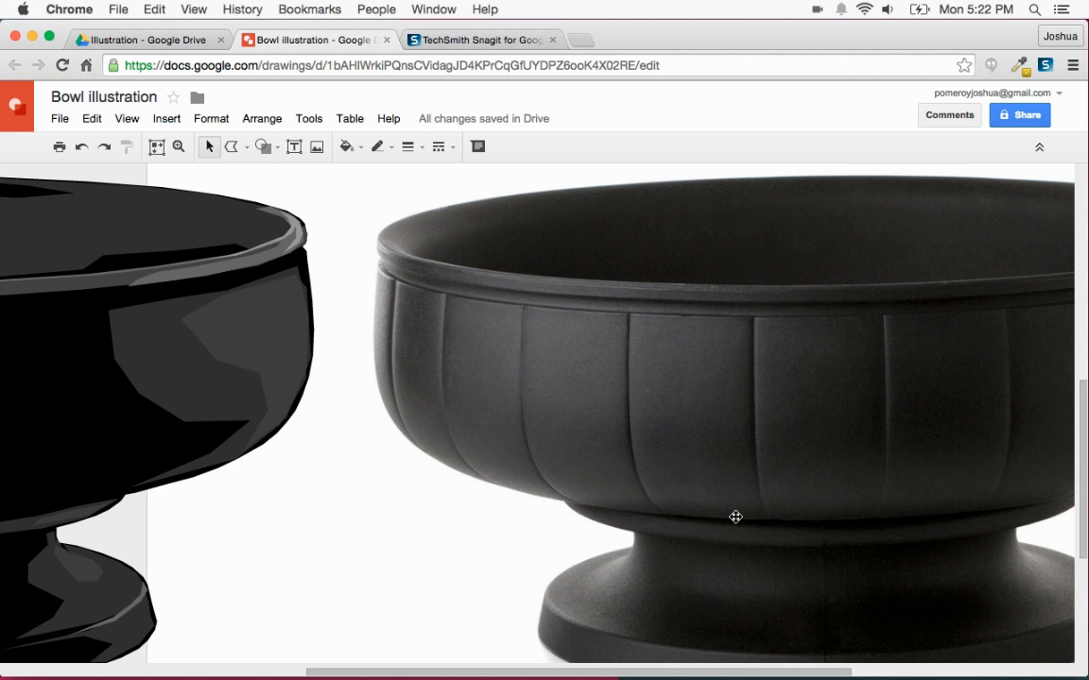
pyautogui.scroll(1, 724, 503)
pyautogui.click(230, 148)
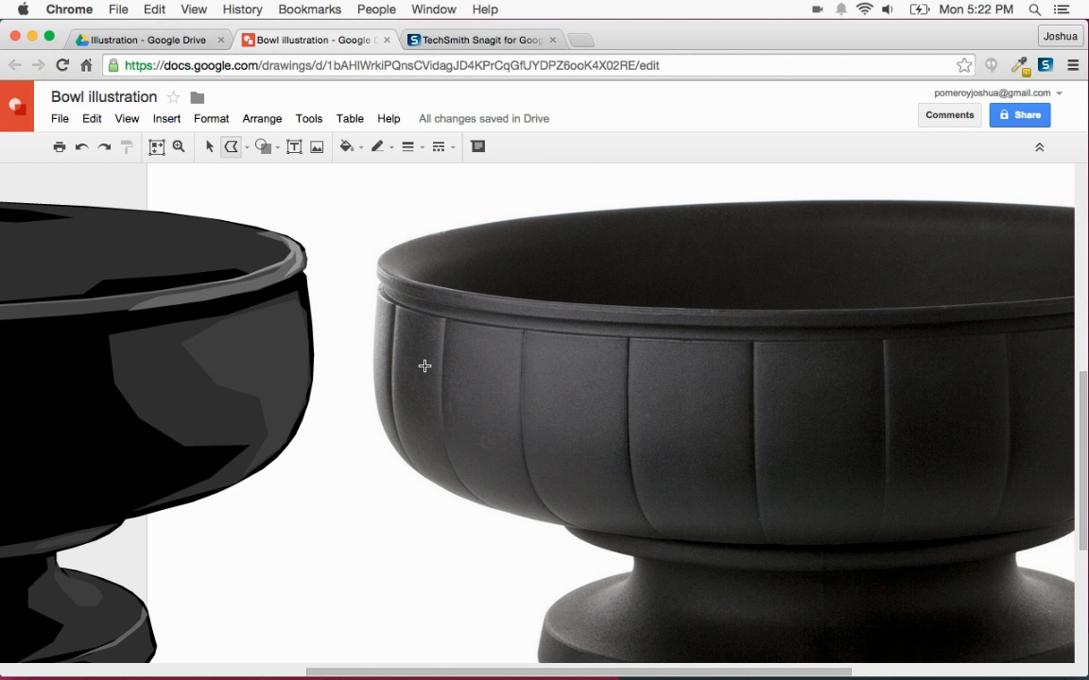
pyautogui.scroll(3, 424, 366)
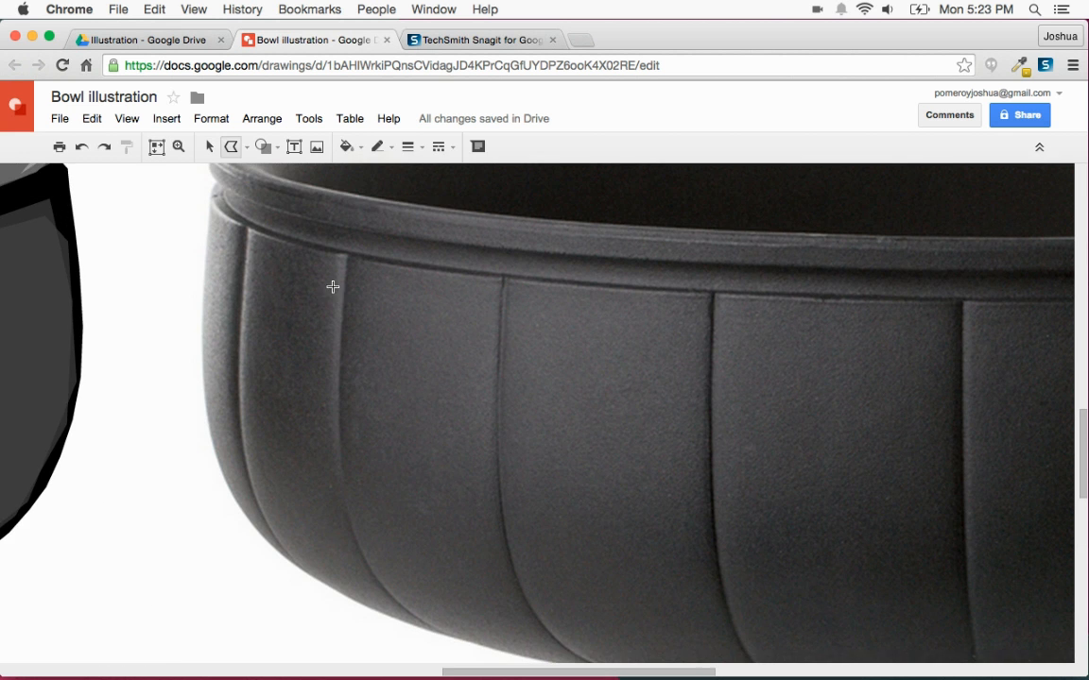
pyautogui.hscroll(-10, 364, 292)
pyautogui.hscroll(8, 362, 292)
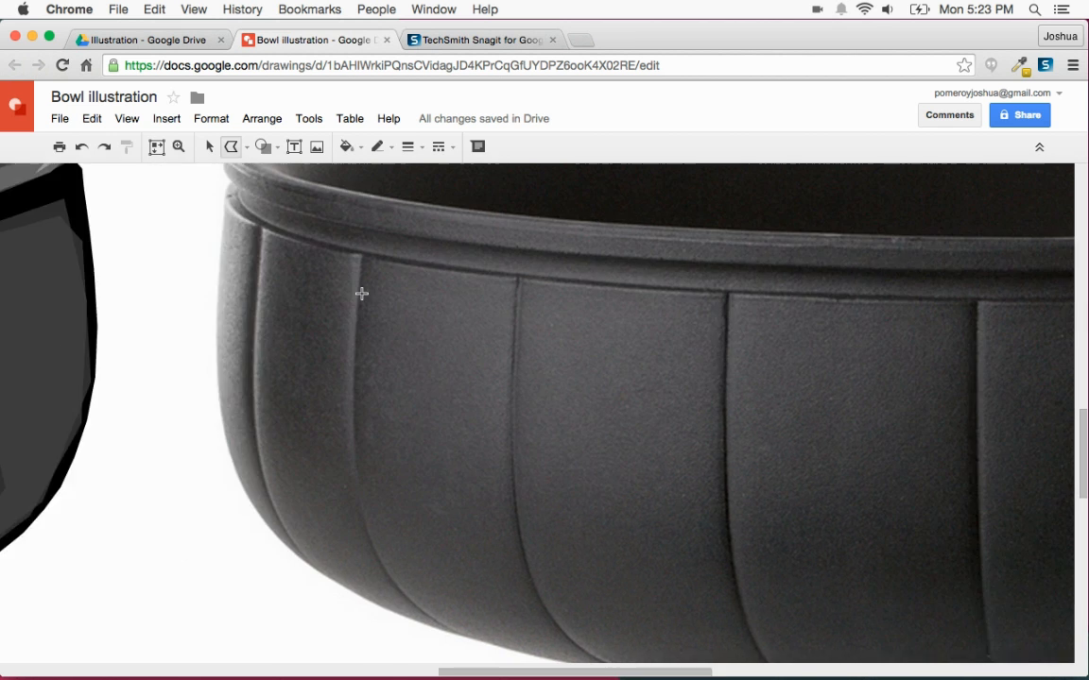
pyautogui.scroll(3, 387, 208)
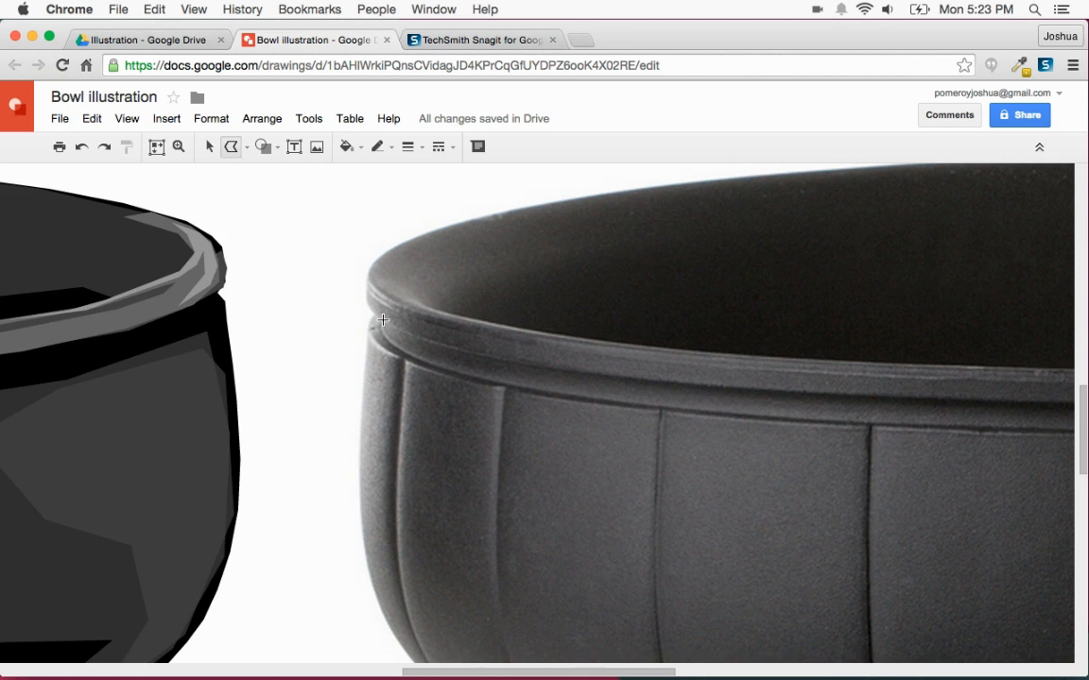
pyautogui.press('super+alt+plus')
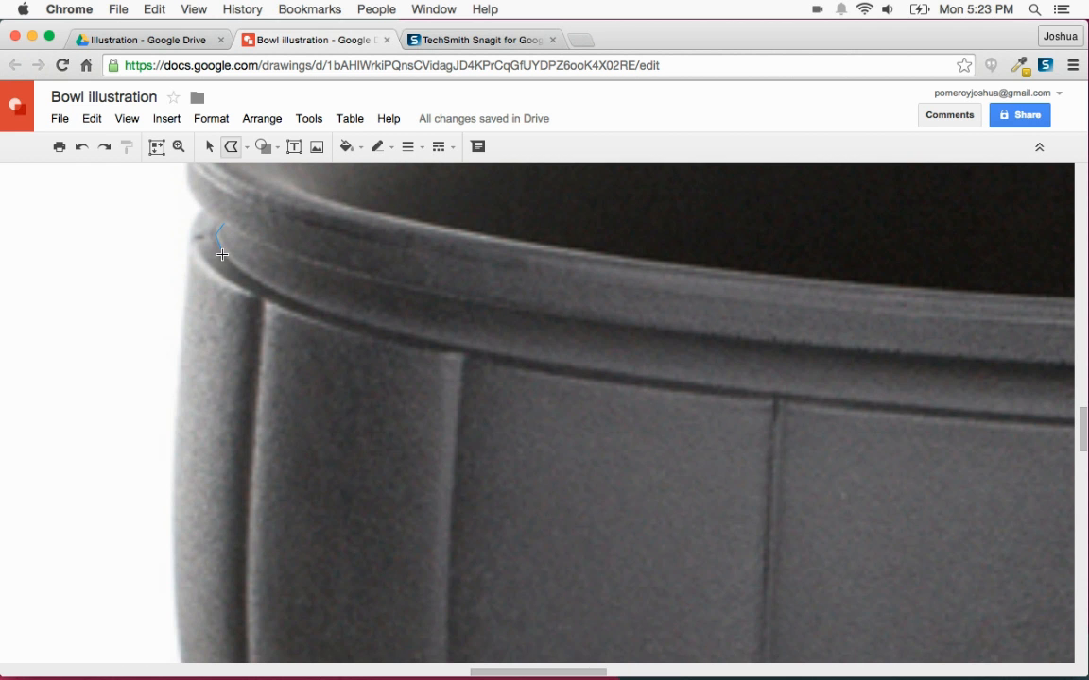
pyautogui.click(273, 289)
pyautogui.click(380, 328)
pyautogui.click(612, 371)
pyautogui.click(803, 395)
pyautogui.hscroll(9, 802, 396)
pyautogui.click(272, 421)
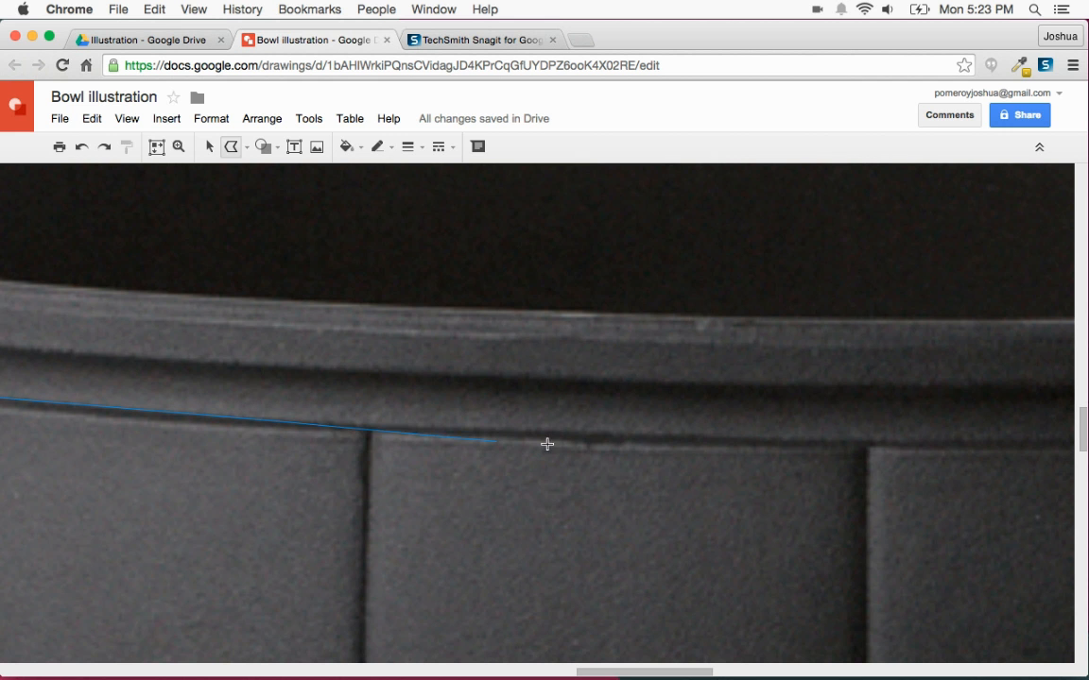
pyautogui.hscroll(5, 898, 437)
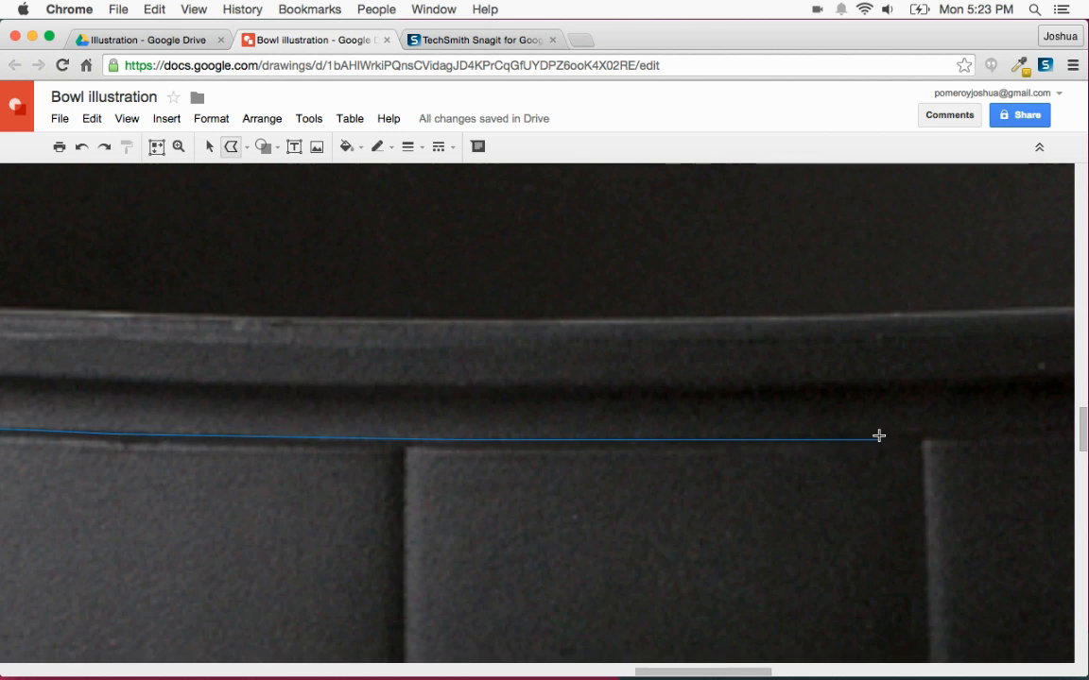
pyautogui.click(977, 435)
pyautogui.hscroll(5, 977, 434)
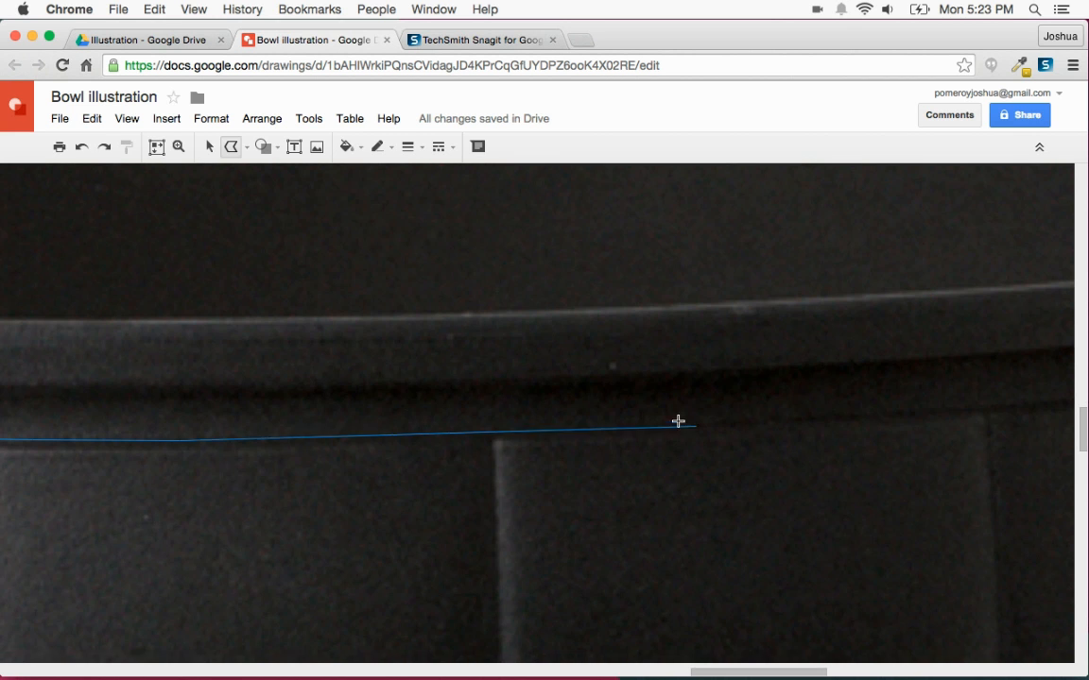
pyautogui.click(1043, 392)
# Step: Trace the polyline back along the groove's lower edge to its starting point, closing it into a thin band
pyautogui.click(1030, 405)
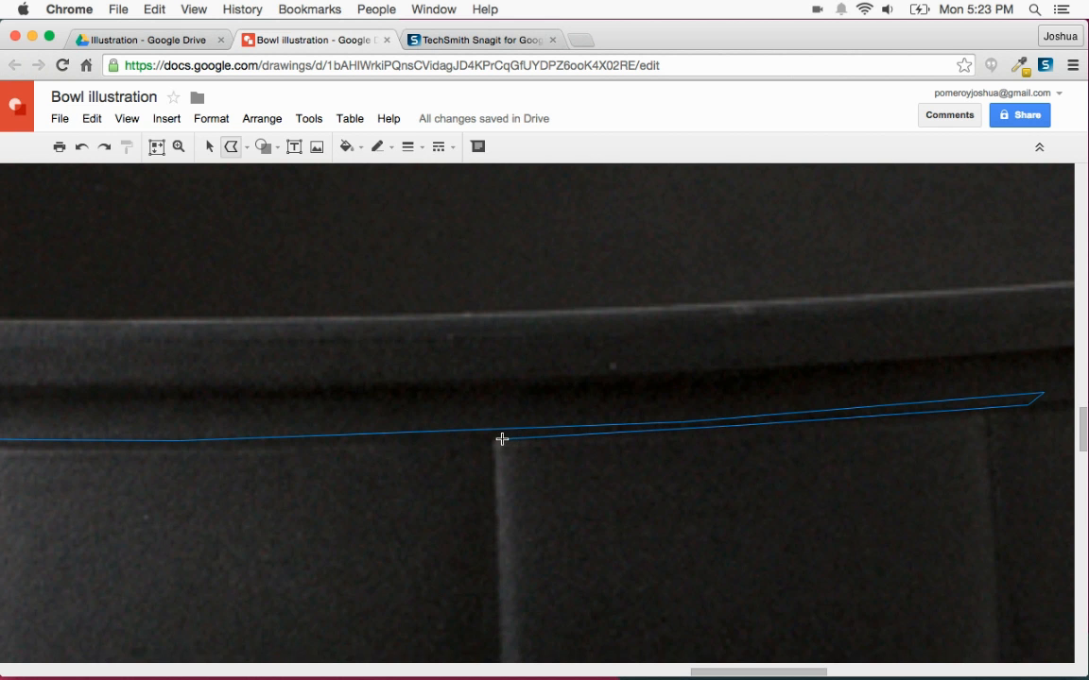
pyautogui.hscroll(-3, 473, 442)
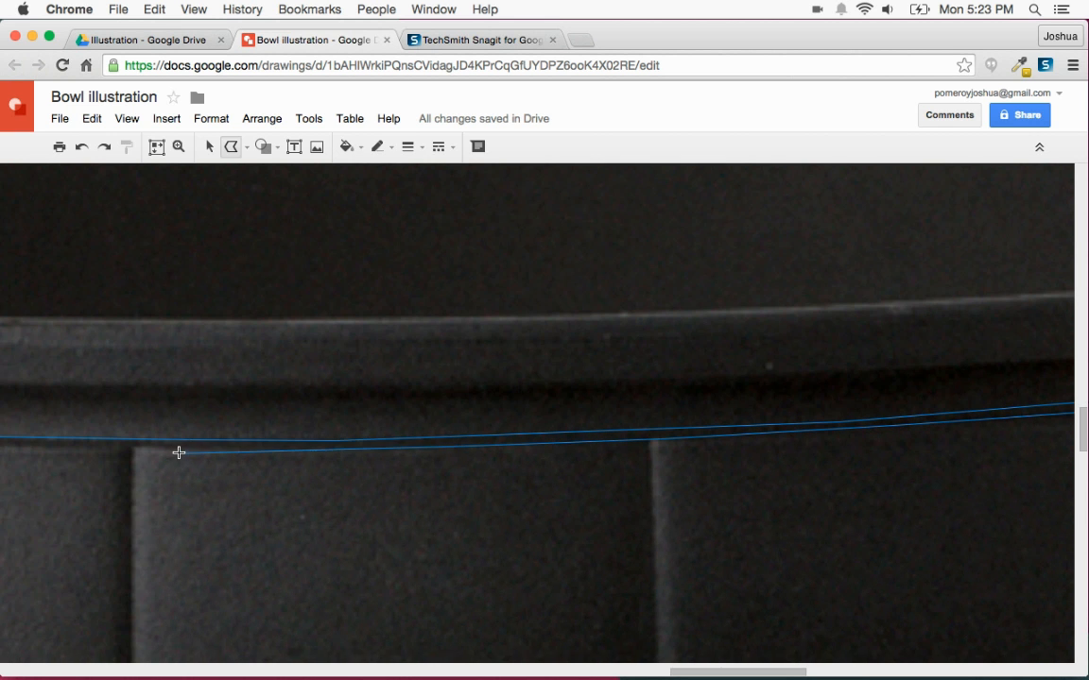
pyautogui.hscroll(-3, 173, 452)
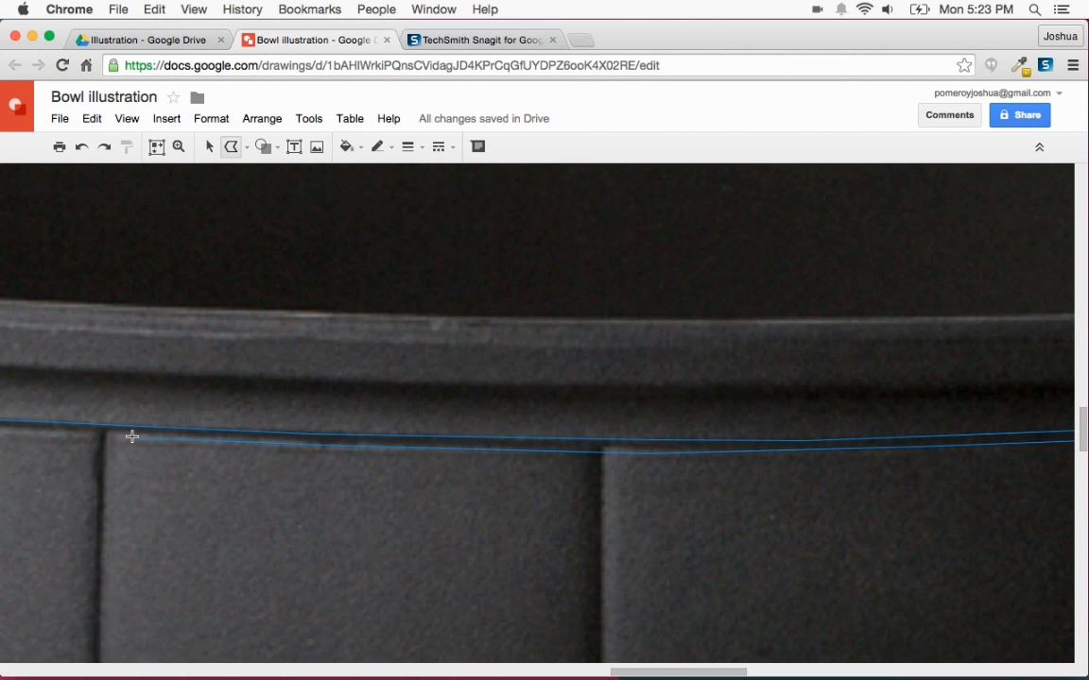
pyautogui.hscroll(-3, 156, 444)
pyautogui.click(148, 404)
pyautogui.hscroll(-5, 150, 403)
pyautogui.click(271, 353)
pyautogui.click(114, 299)
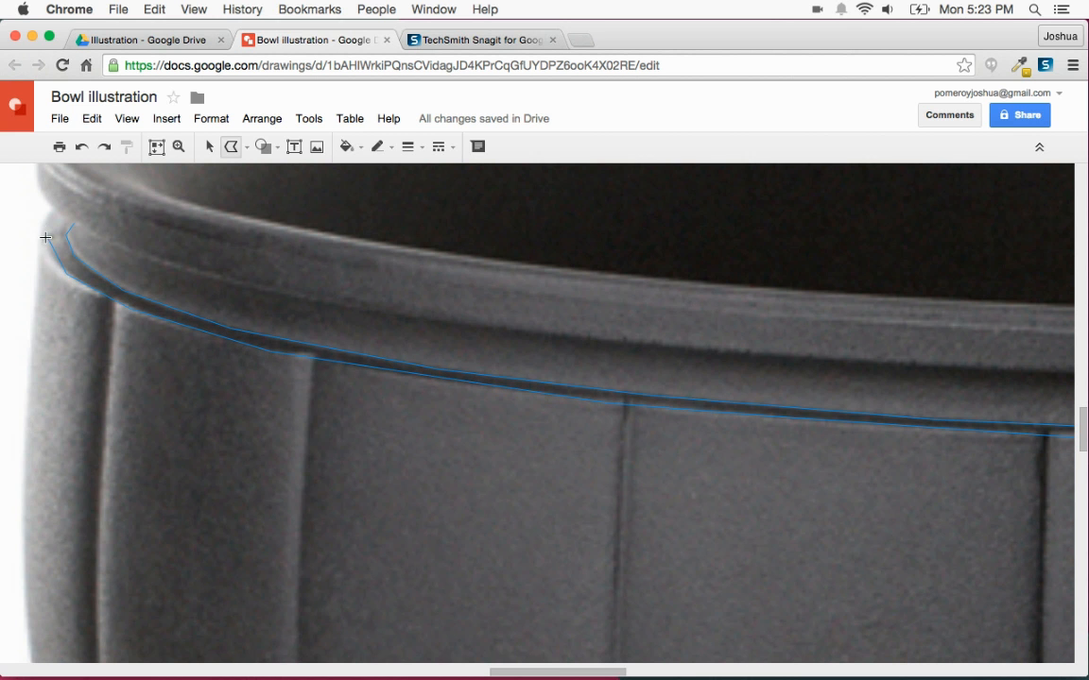
pyautogui.click(66, 217)
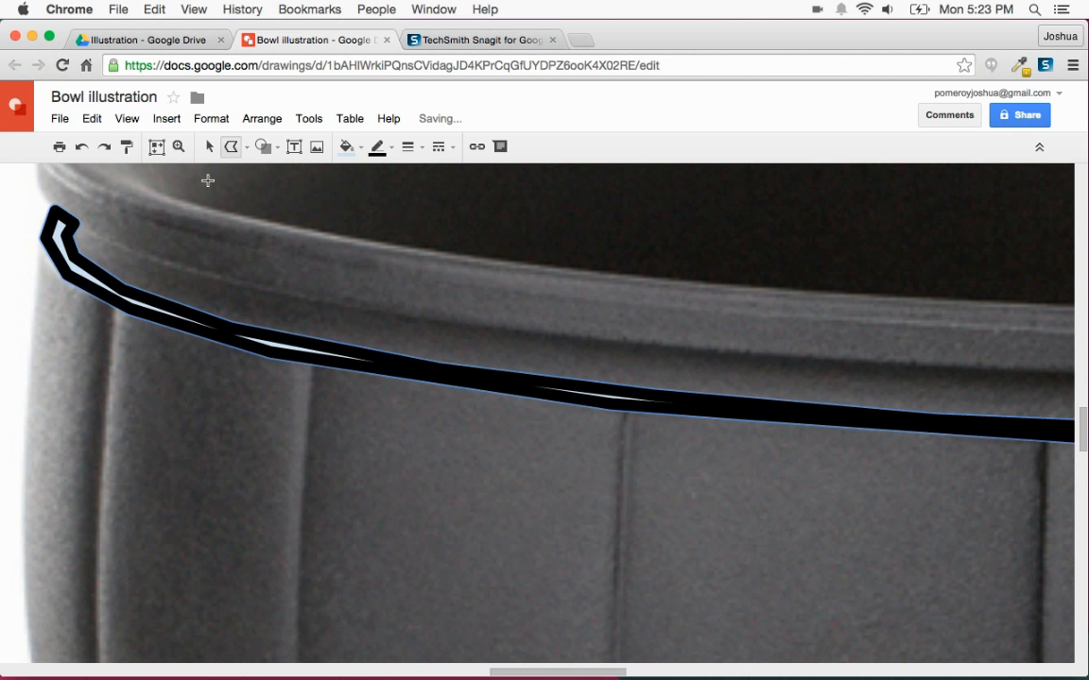
# Step: Remove the outline of the thin groove shape below the rim and fill it with black
pyautogui.click(377, 146)
pyautogui.click(493, 242)
pyautogui.click(347, 147)
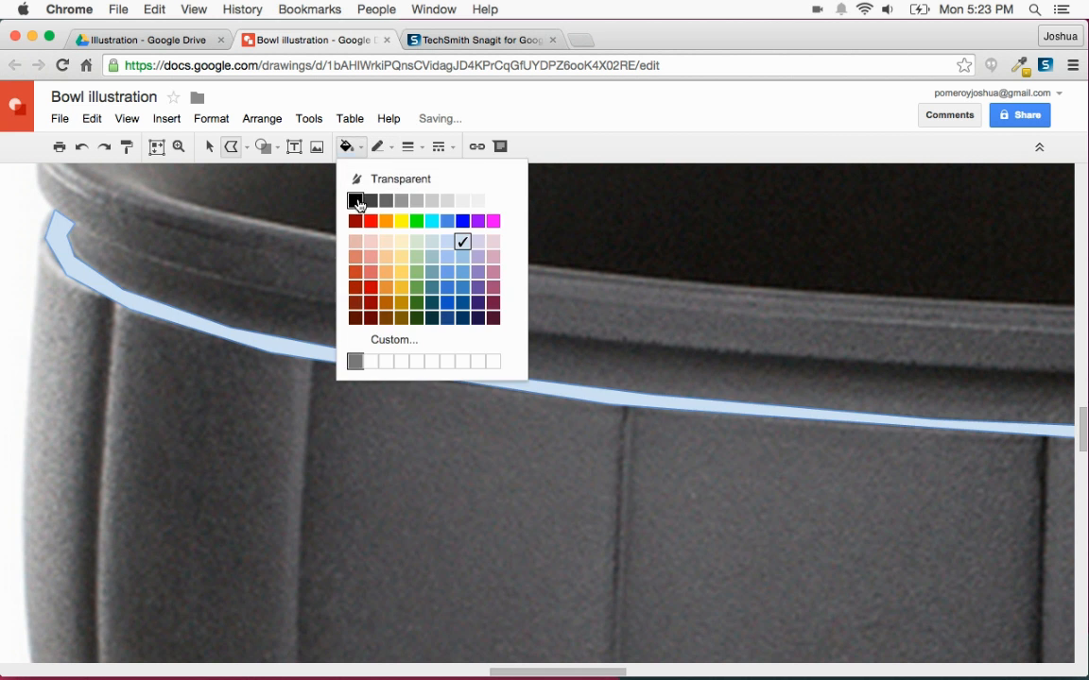
pyautogui.click(356, 202)
pyautogui.press('super+alt+minus')
pyautogui.press('super+alt+minus')
pyautogui.hscroll(-2, 424, 295)
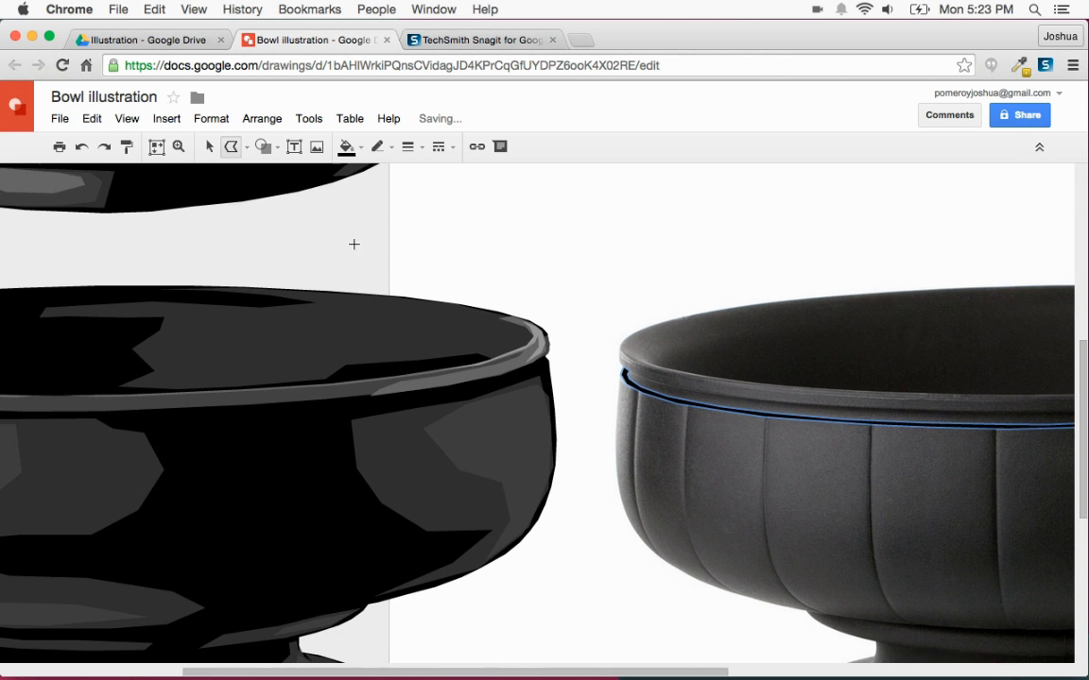
# Step: Move the black groove band from the photo onto the duplicated bowl, just below its rim on the left side
pyautogui.click(207, 148)
pyautogui.press('super+alt+minus')
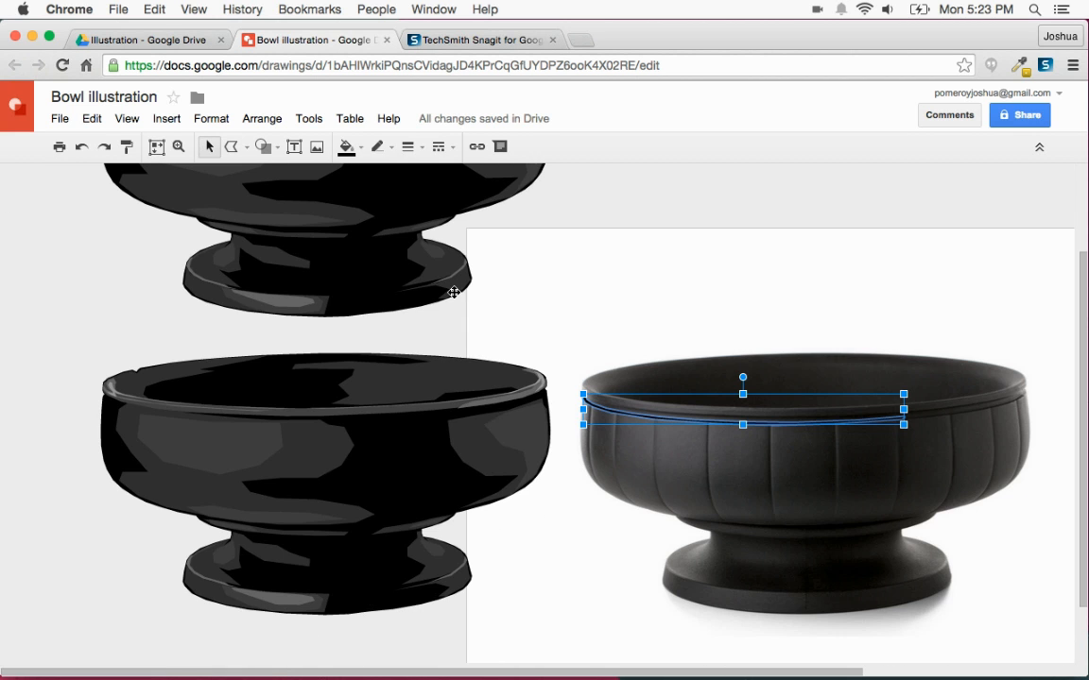
pyautogui.moveTo(635, 414); pyautogui.dragTo(147, 441)
pyautogui.press('super+alt+plus')
pyautogui.press('super+alt+plus')
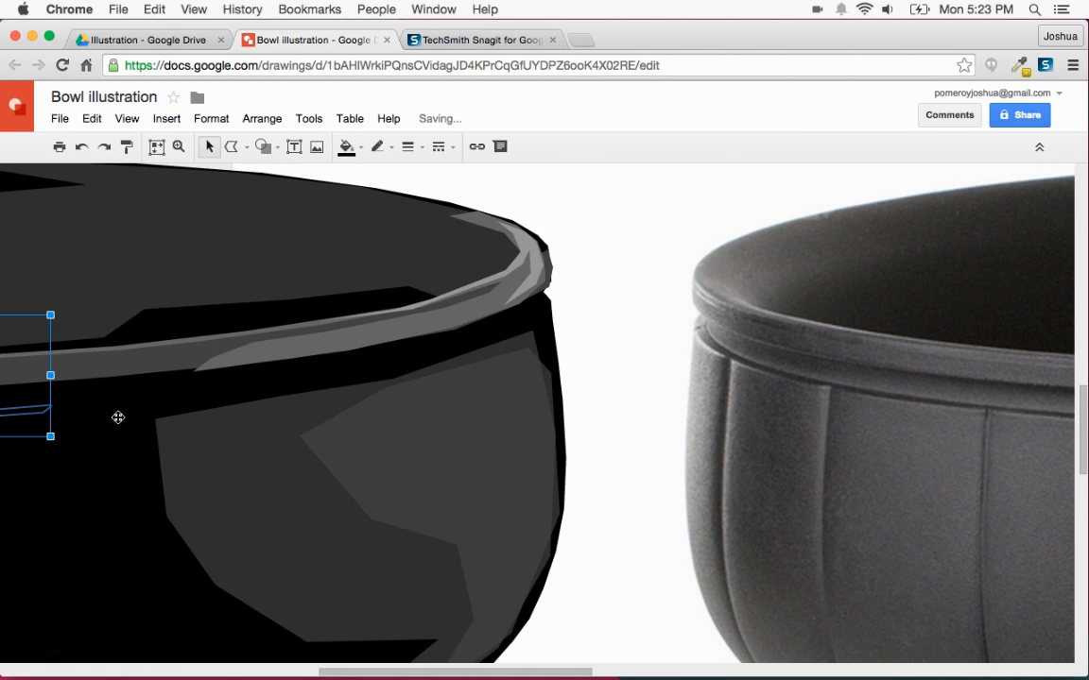
# Step: Nudge the groove band slightly right so its end lines up with the duplicated bowl's left edge, then deselect it
pyautogui.hscroll(-8, 116, 415)
pyautogui.hscroll(-5, 357, 433)
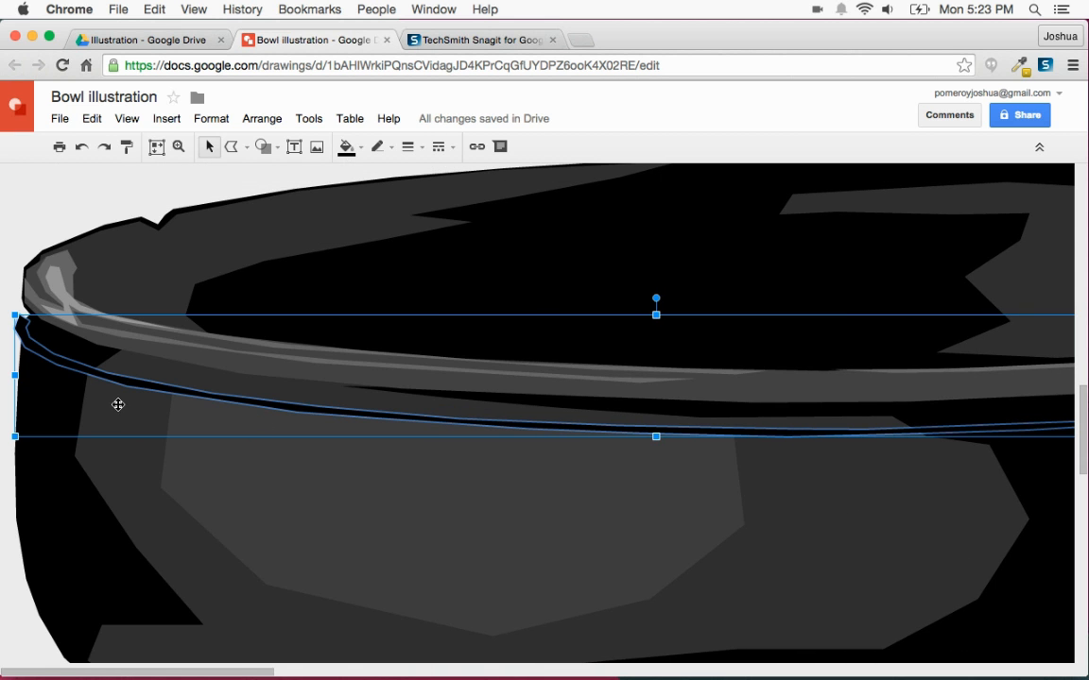
pyautogui.press('super+alt+plus')
pyautogui.hscroll(-10, 294, 401)
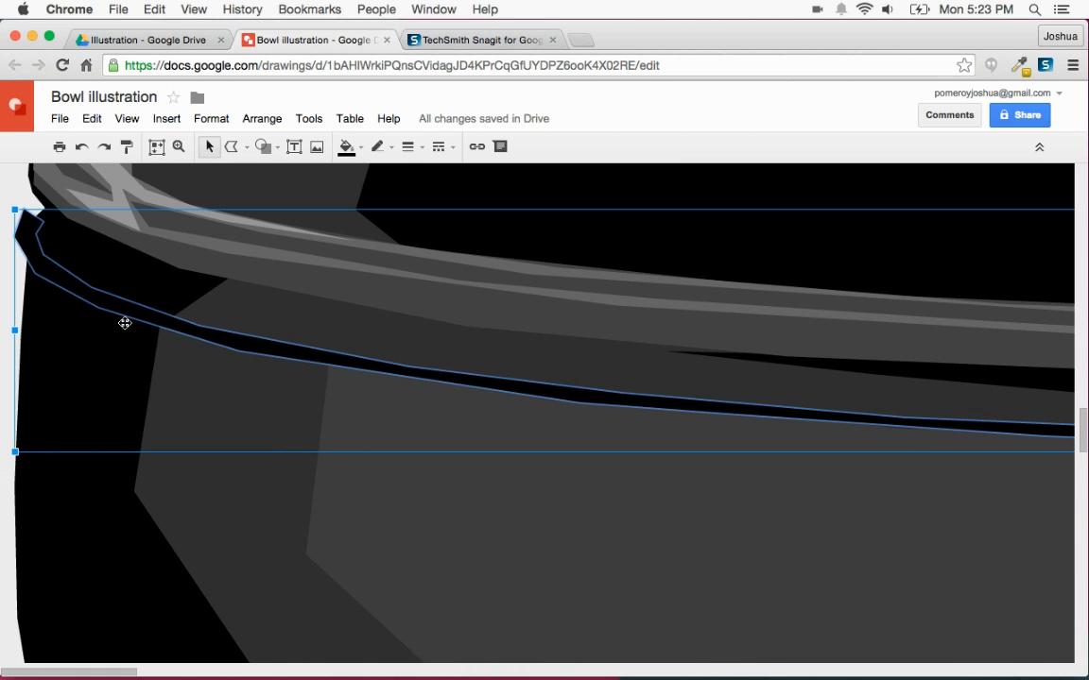
pyautogui.press('Right')
pyautogui.press('Right')
pyautogui.press('Right')
pyautogui.press('Right')
pyautogui.press('Right')
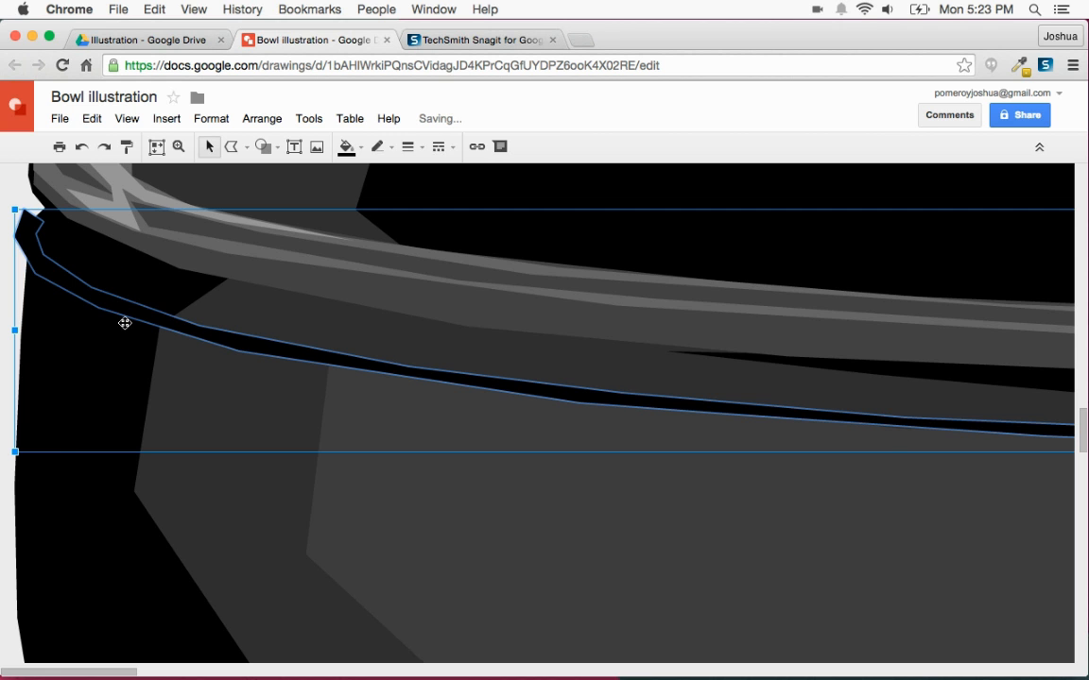
pyautogui.press('Right')
pyautogui.press('Right')
pyautogui.press('Right')
pyautogui.press('Right')
pyautogui.press('Right')
pyautogui.press('Right')
pyautogui.press('Right')
pyautogui.press('Right')
pyautogui.press('Right')
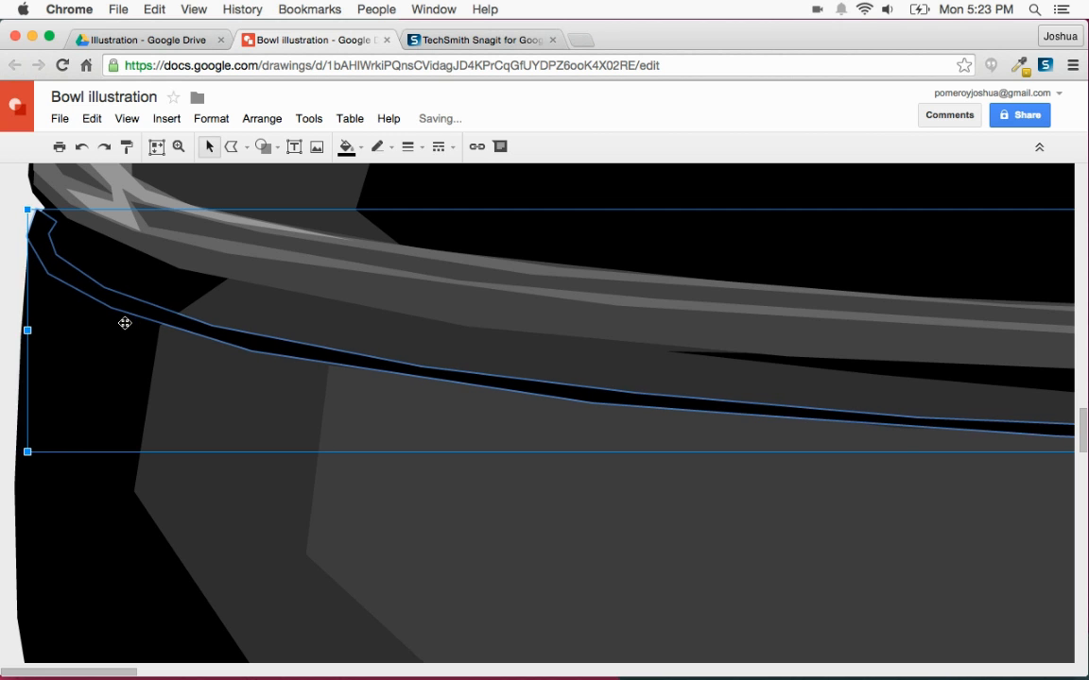
pyautogui.press('super+alt+minus')
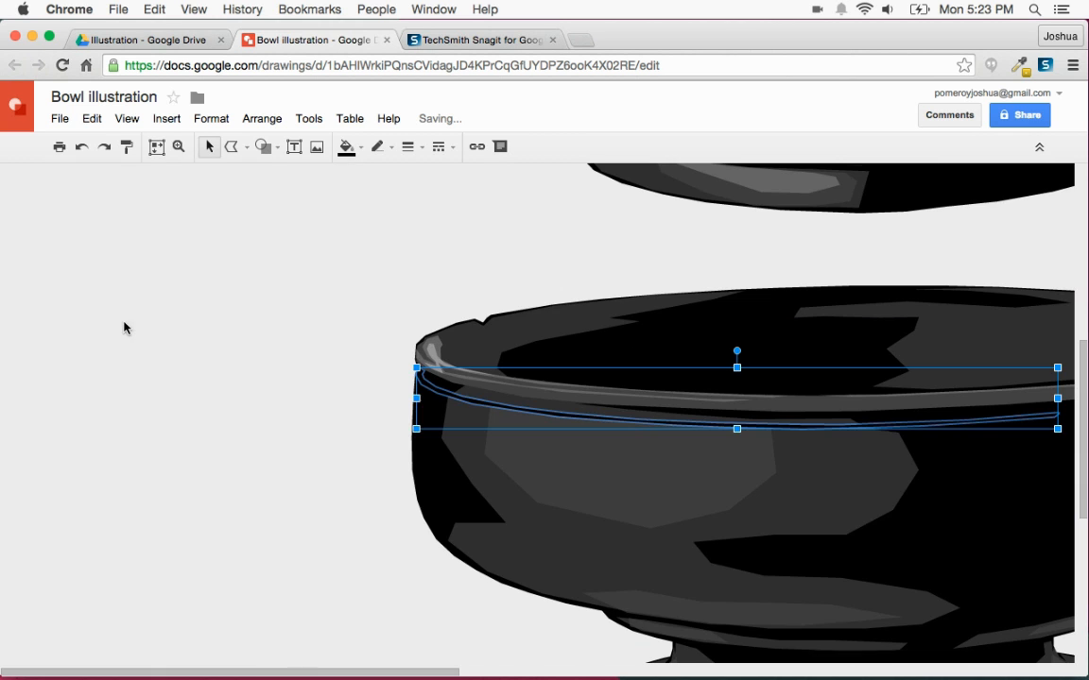
pyautogui.click(361, 488)
pyautogui.hscroll(1, 259, 493)
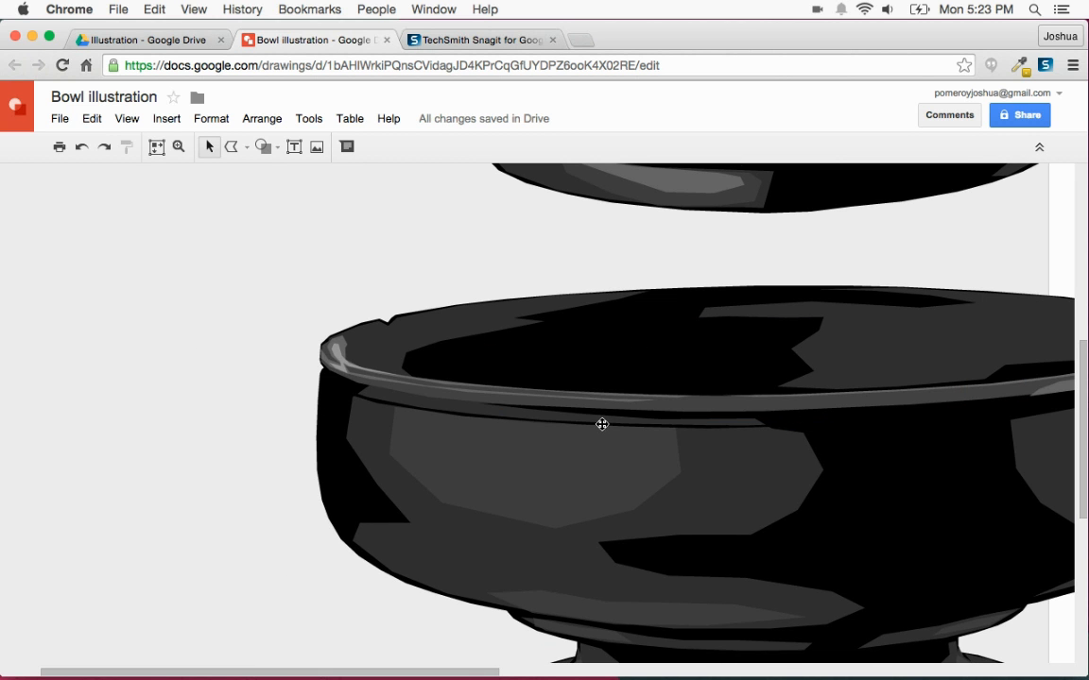
# Step: Start a polyline along the upper edge of the photo bowl's groove below the rim, tracing from the right end toward the middle
pyautogui.click(587, 429)
pyautogui.hscroll(10, 403, 450)
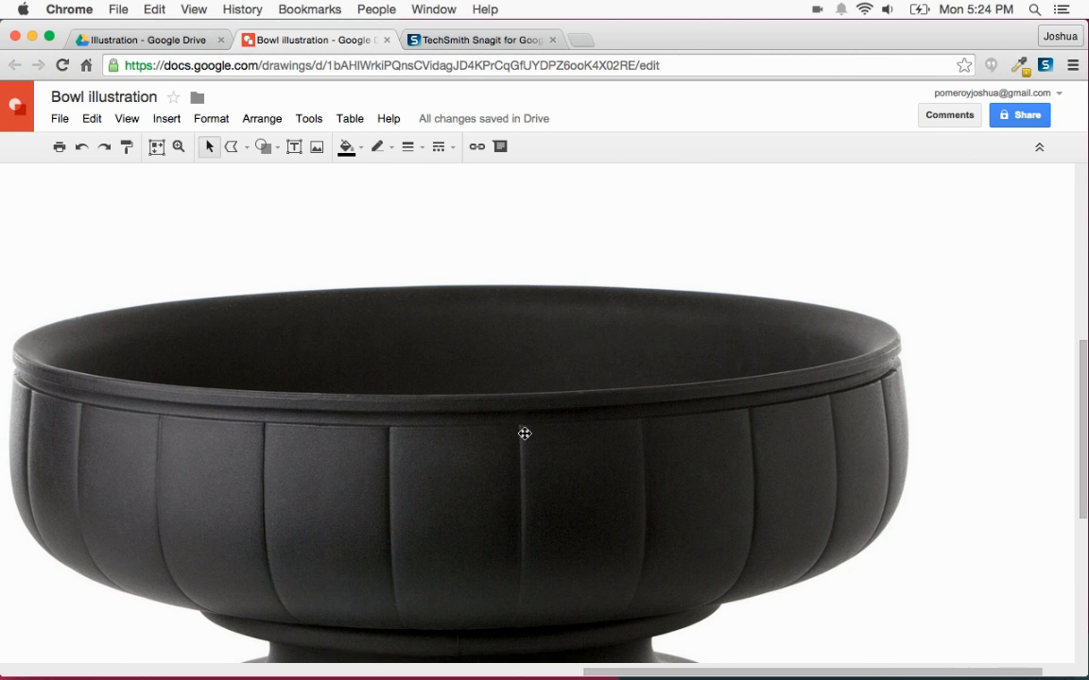
pyautogui.click(179, 146)
pyautogui.moveTo(980, 310); pyautogui.dragTo(556, 470)
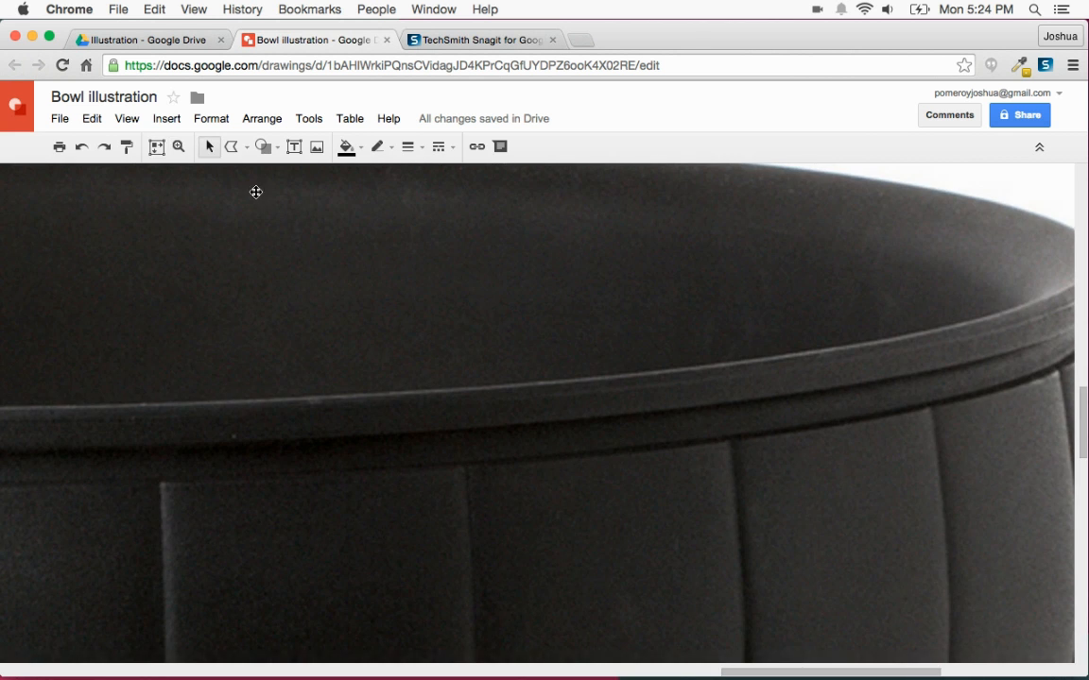
pyautogui.click(230, 147)
pyautogui.hscroll(5, 784, 394)
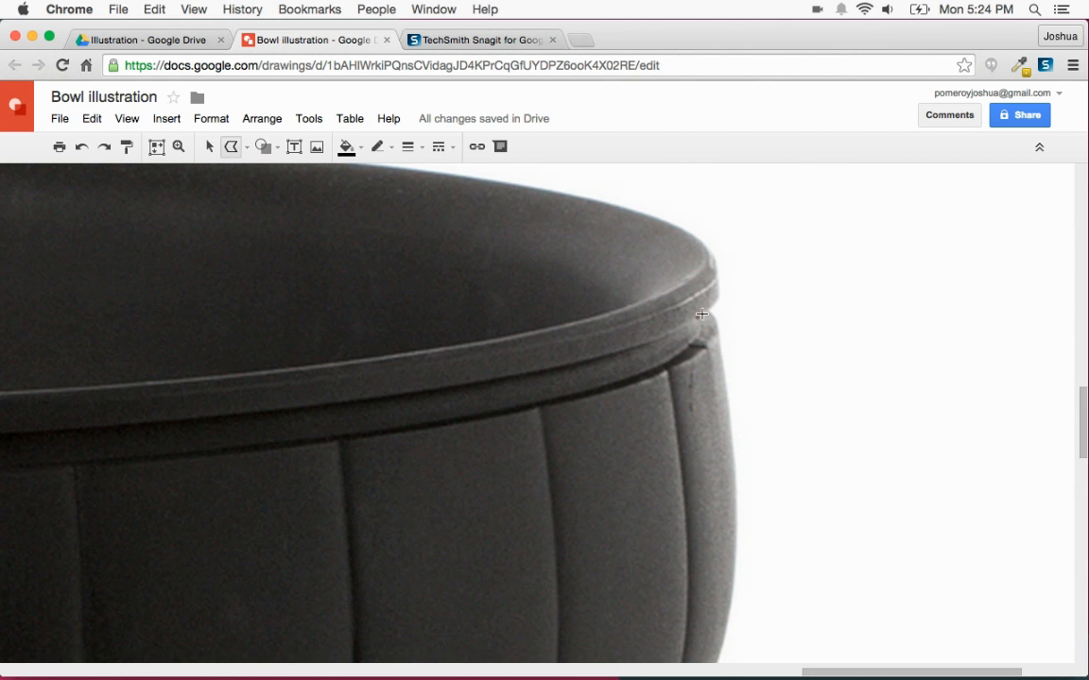
pyautogui.click(692, 343)
pyautogui.click(658, 367)
pyautogui.click(574, 394)
pyautogui.hscroll(-5, 437, 421)
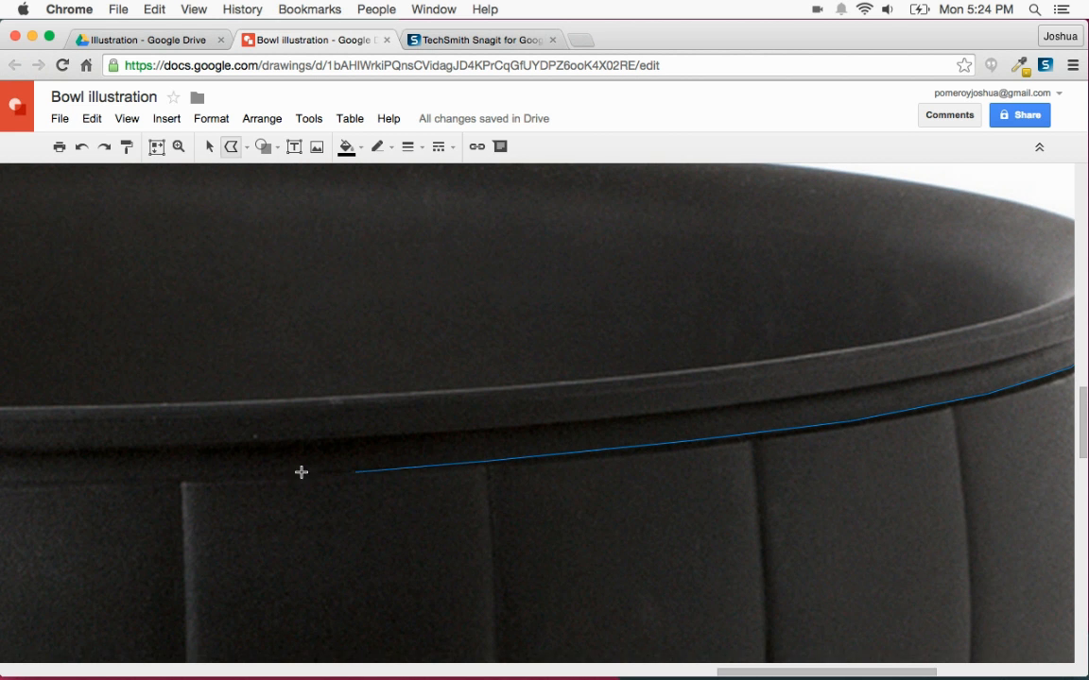
pyautogui.click(142, 480)
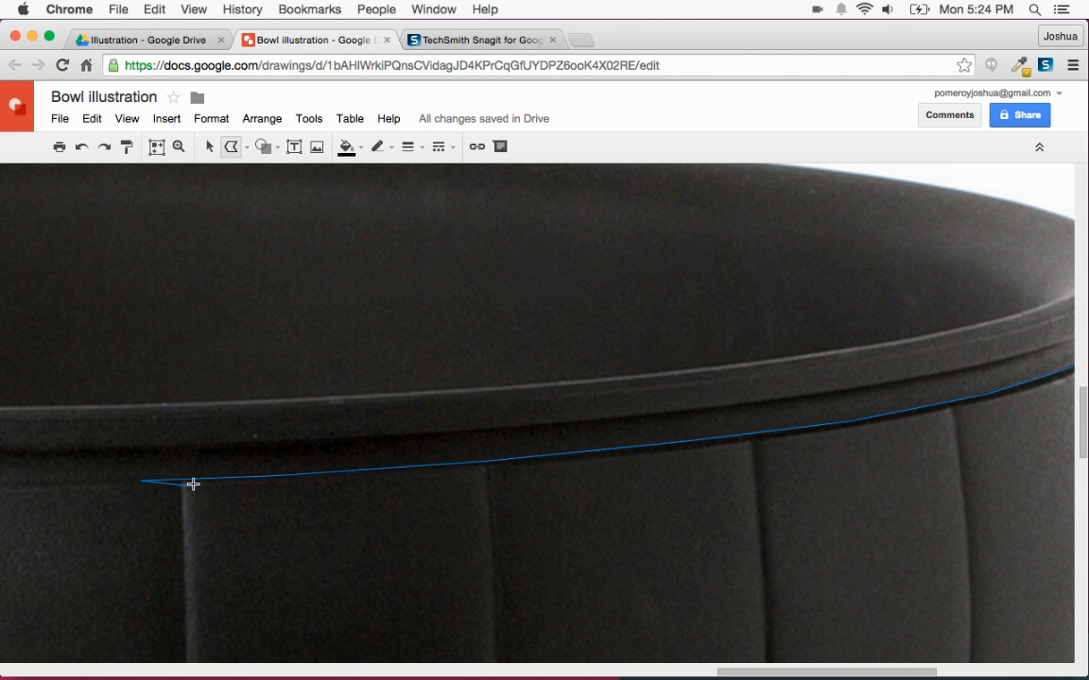
# Step: Trace the polyline back along the groove's lower edge to the right end and close it into a thin black band
pyautogui.click(492, 469)
pyautogui.click(762, 441)
pyautogui.click(884, 426)
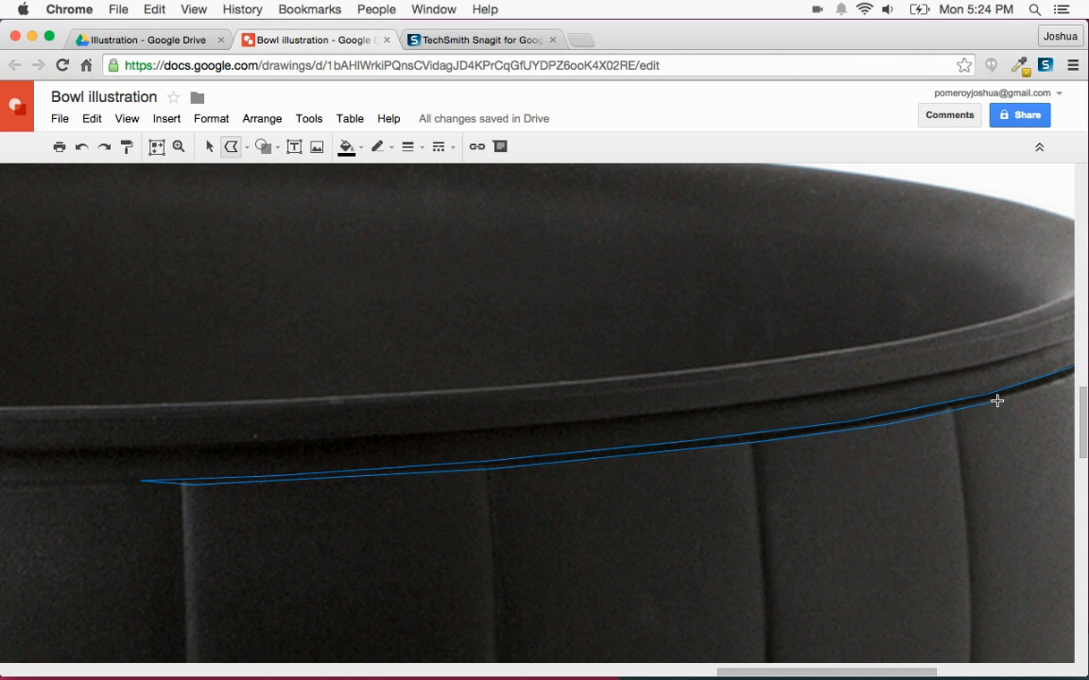
pyautogui.hscroll(3, 999, 398)
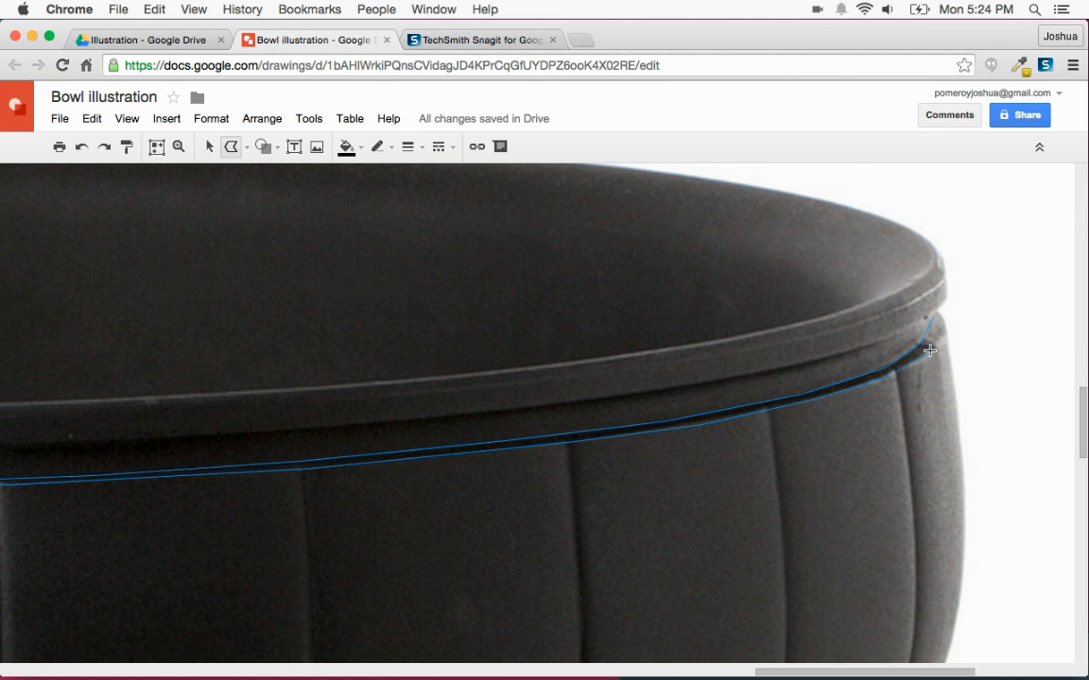
pyautogui.doubleClick(935, 316)
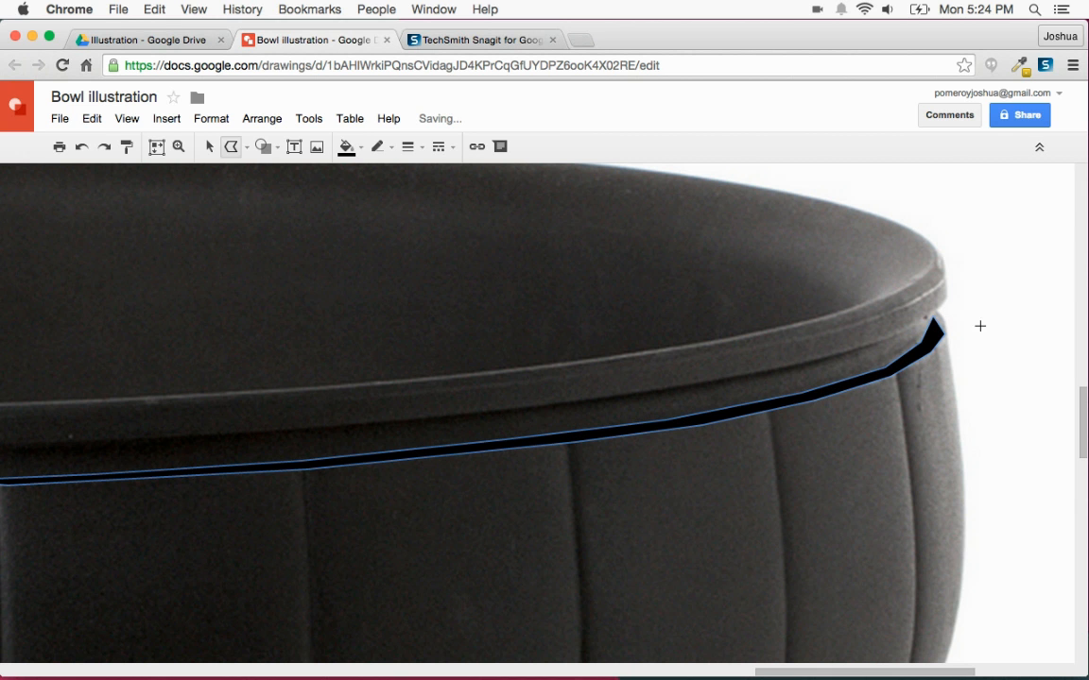
# Step: Move the right groove band from the photo onto the duplicated bowl, just below its rim on the right side
pyautogui.click(209, 146)
pyautogui.moveTo(855, 382); pyautogui.dragTo(913, 456)
pyautogui.hscroll(-20, 416, 441)
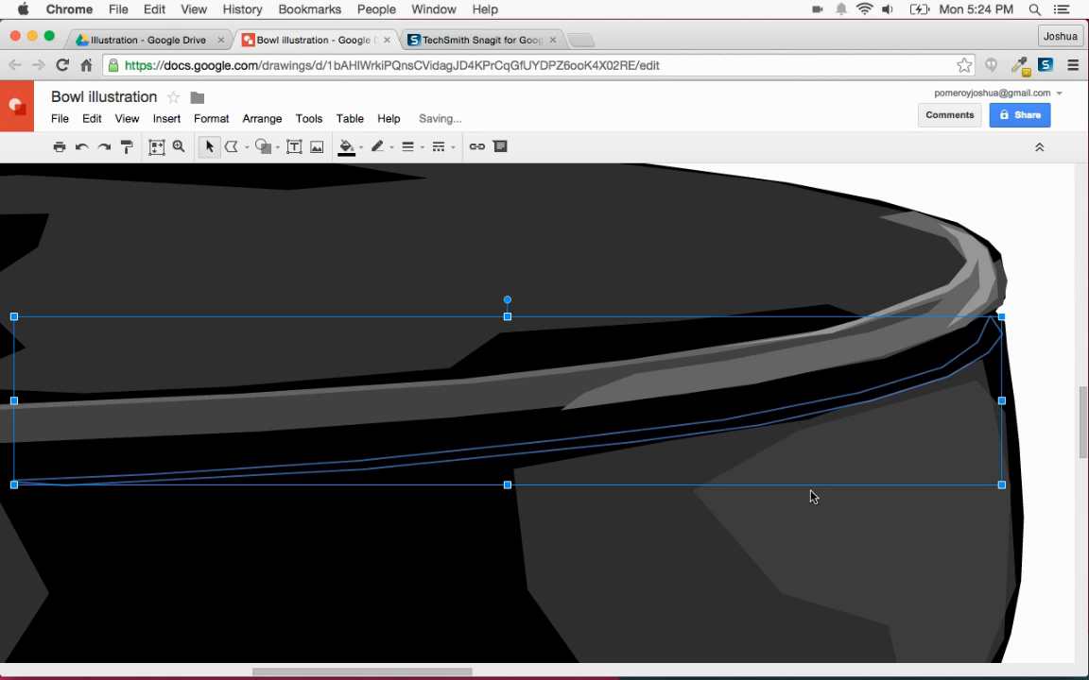
# Step: Raise the upper points of the large dark grey polygon on the bowl's right side toward the rim, extending it above the groove band
pyautogui.doubleClick(581, 567)
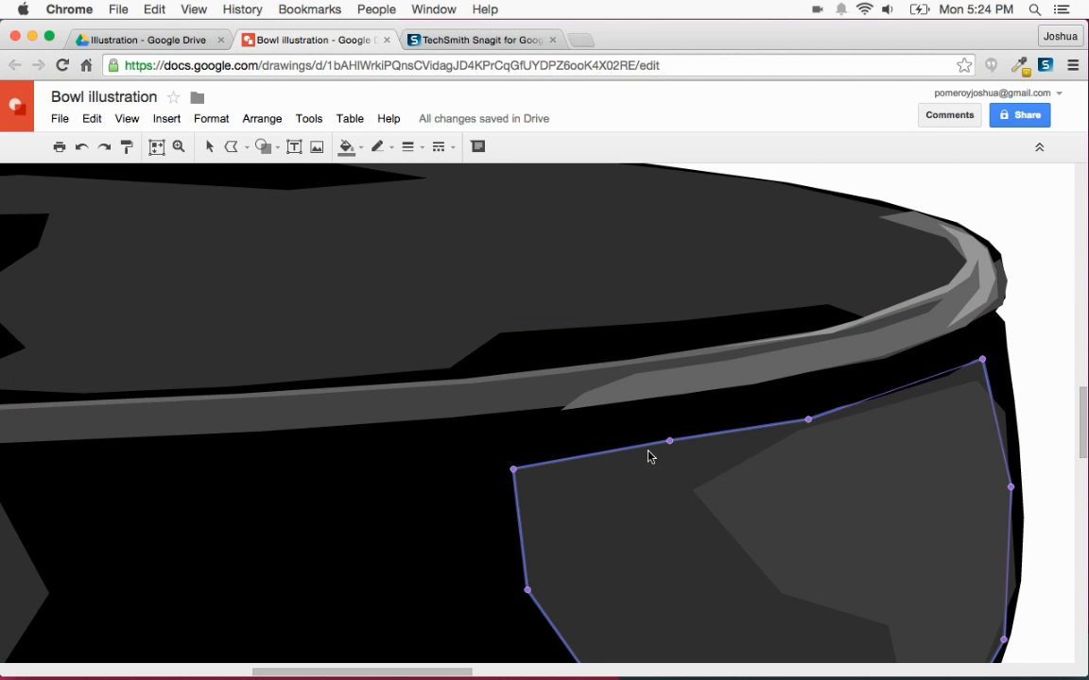
pyautogui.moveTo(669, 441); pyautogui.dragTo(678, 413)
pyautogui.moveTo(808, 419); pyautogui.dragTo(810, 393)
pyautogui.moveTo(982, 360); pyautogui.dragTo(990, 332)
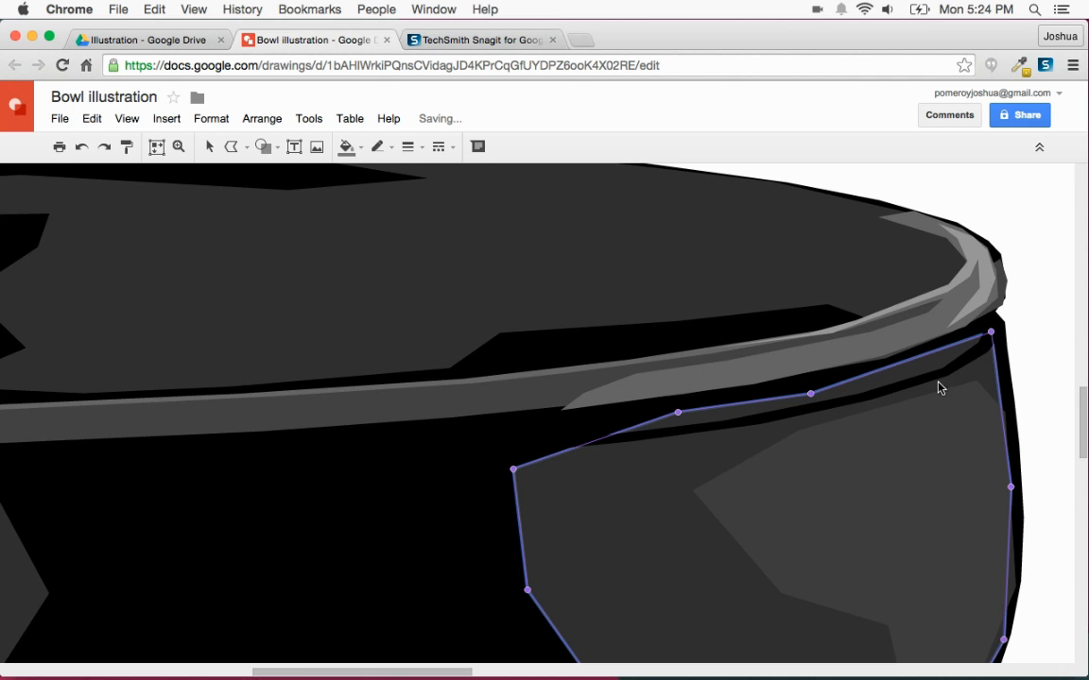
pyautogui.moveTo(810, 394); pyautogui.dragTo(834, 385)
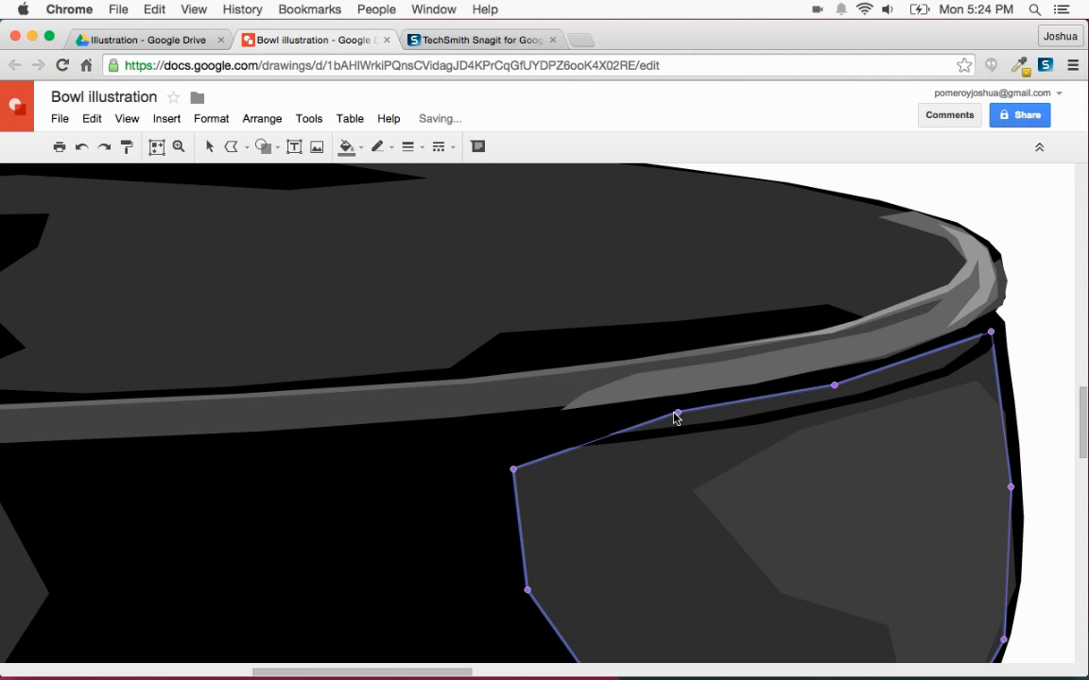
pyautogui.moveTo(515, 469); pyautogui.dragTo(483, 443)
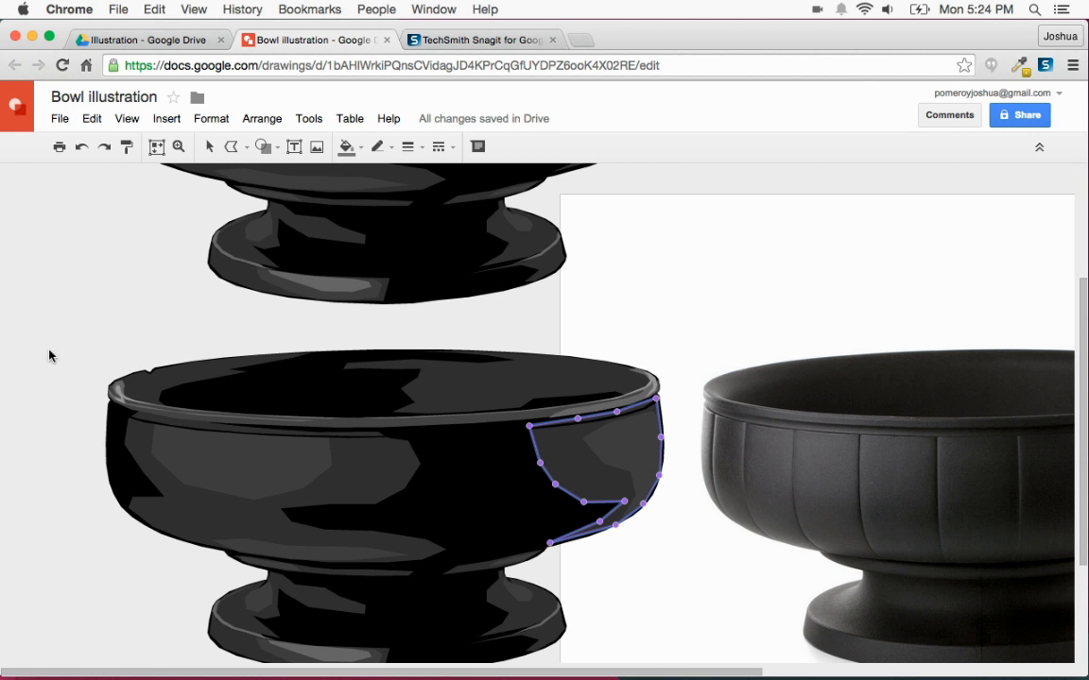
pyautogui.click(87, 348)
pyautogui.click(124, 312)
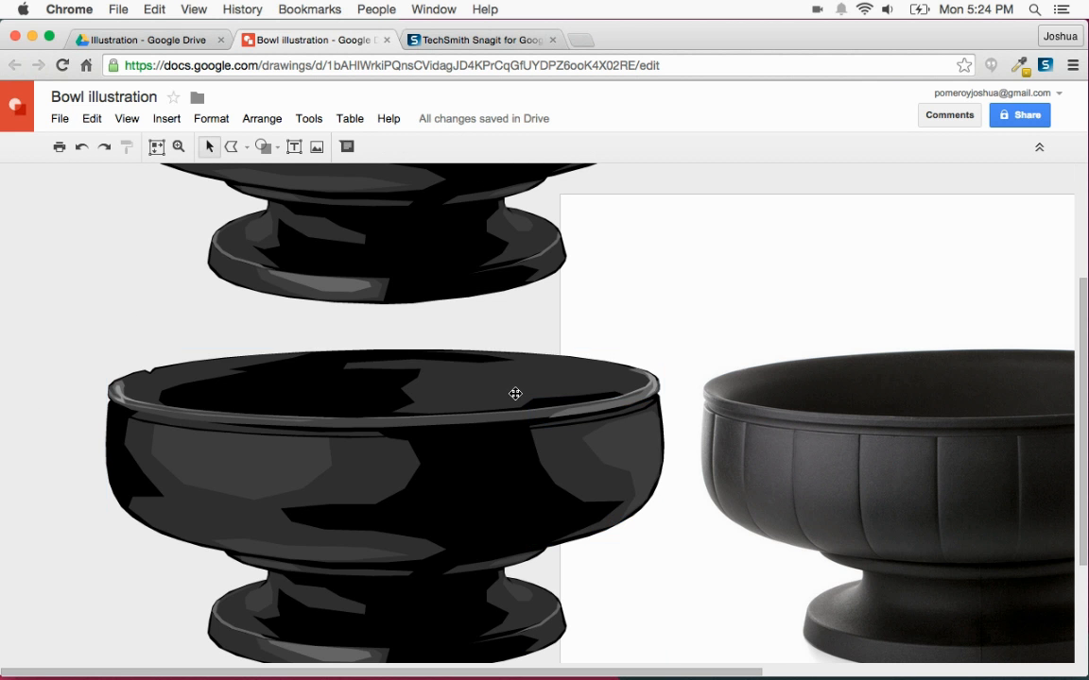
# Step: Try moving the grouped bowl down separately from its groove bands and undo the move
pyautogui.click(581, 471)
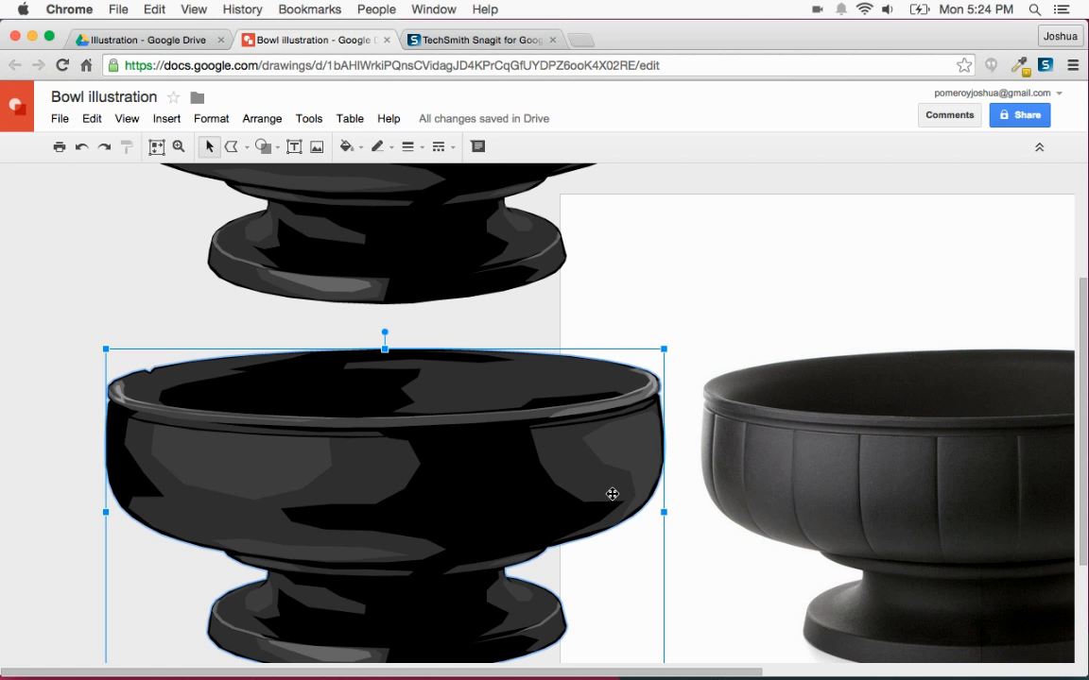
pyautogui.moveTo(591, 496); pyautogui.dragTo(591, 555)
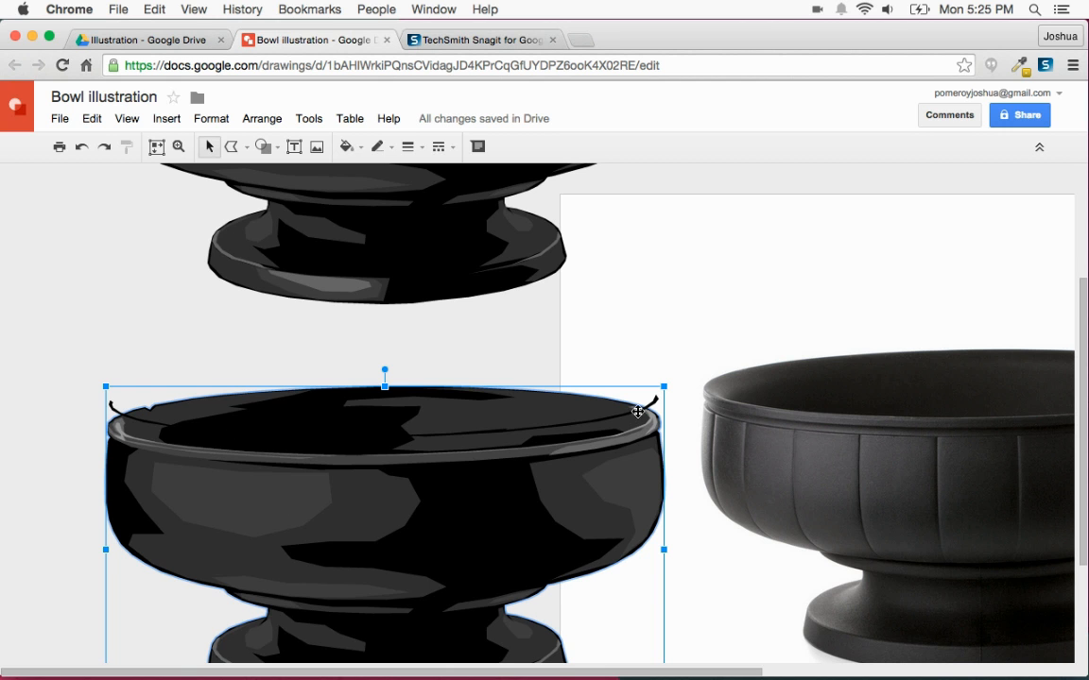
pyautogui.press('super+z')
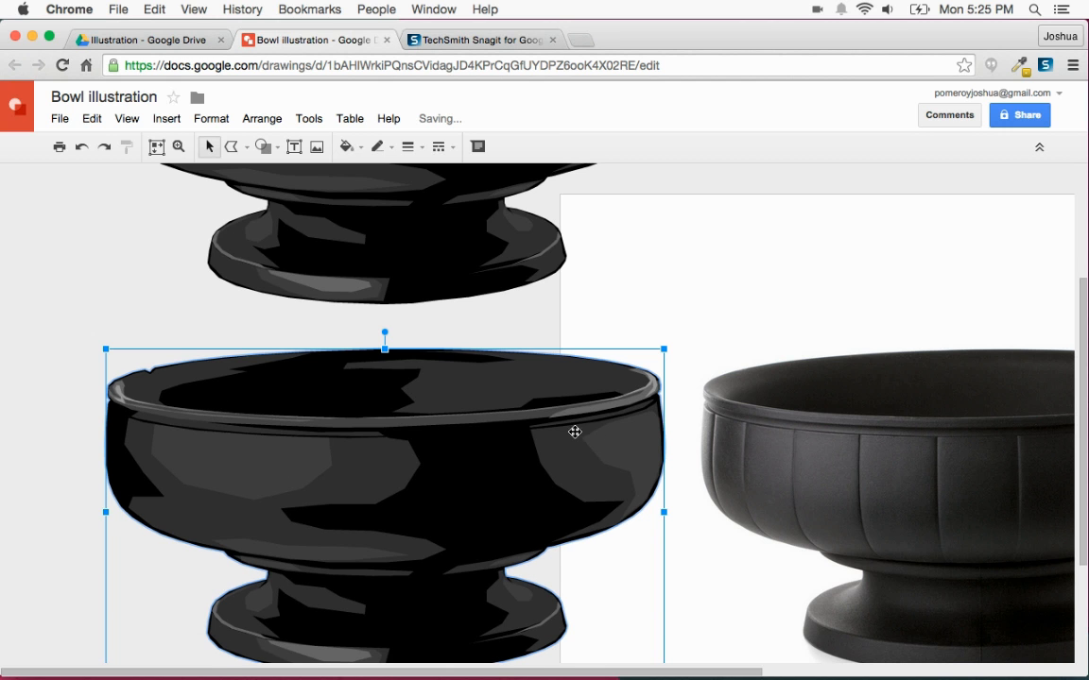
# Step: Open the right grey polygon inside the bowl group for point editing, then exit the point editing and the group
pyautogui.click(587, 483)
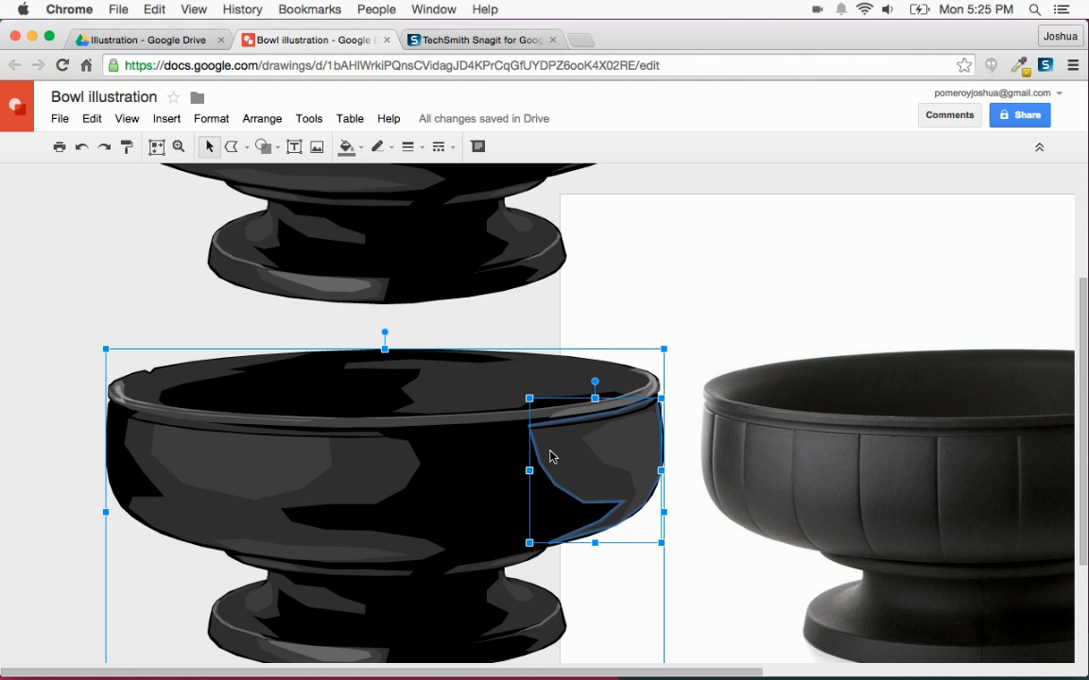
pyautogui.doubleClick(559, 458)
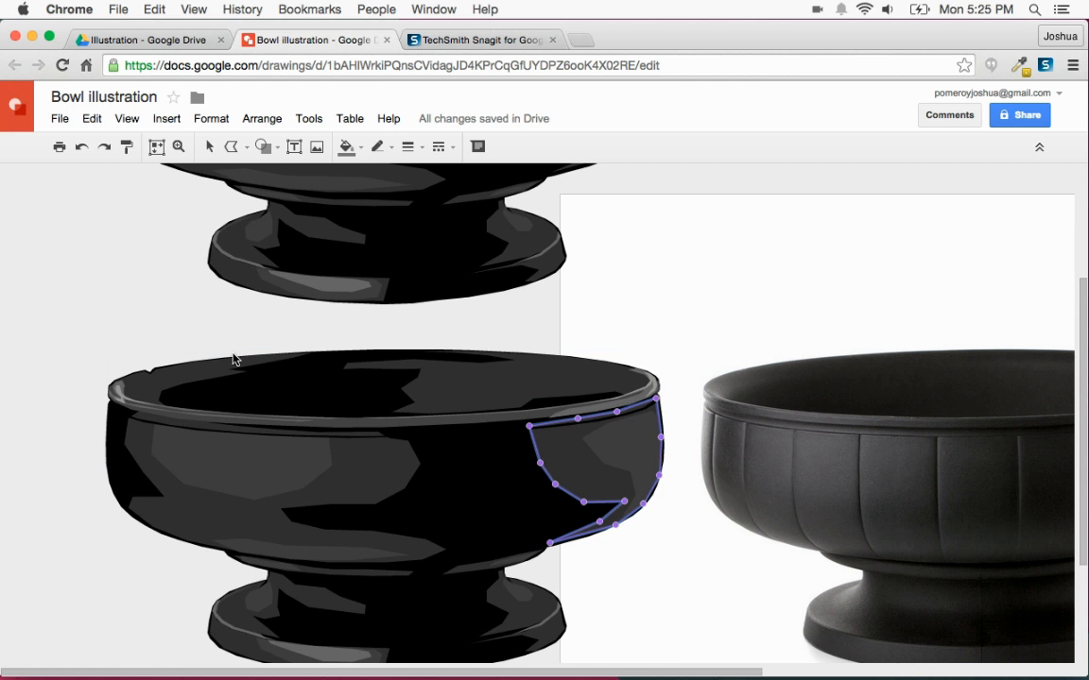
pyautogui.click(73, 396)
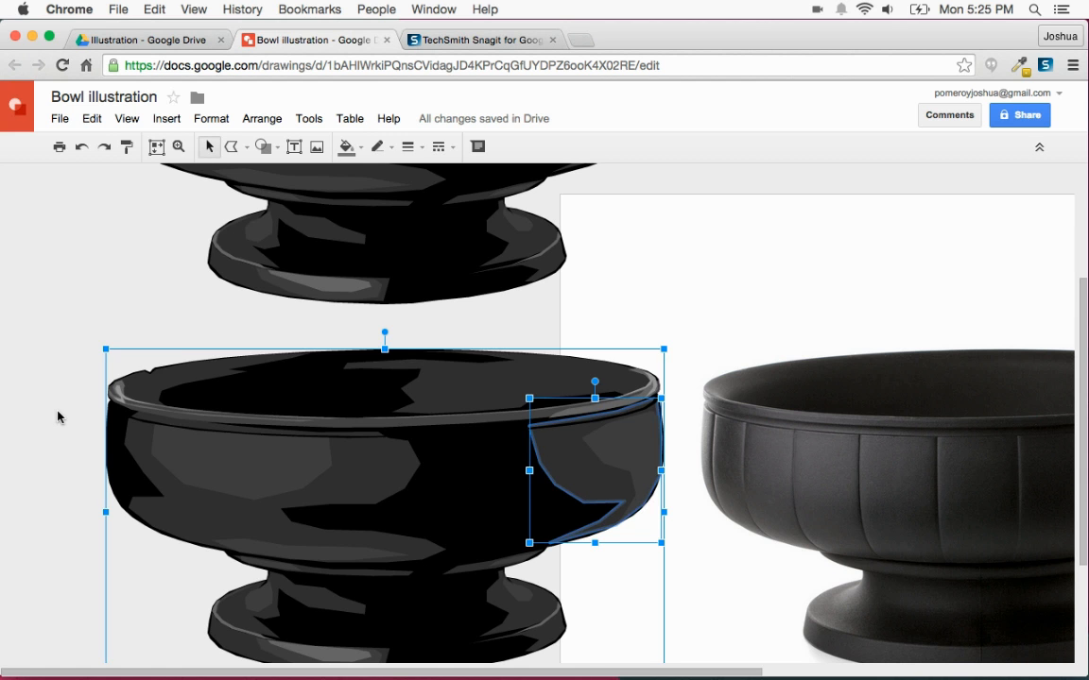
pyautogui.click(59, 418)
# Step: Trace the leftmost vertical groove on the reference photo's bowl as a narrow closed polyline shape, from the rim down to the lower edge
pyautogui.hscroll(3, 66, 454)
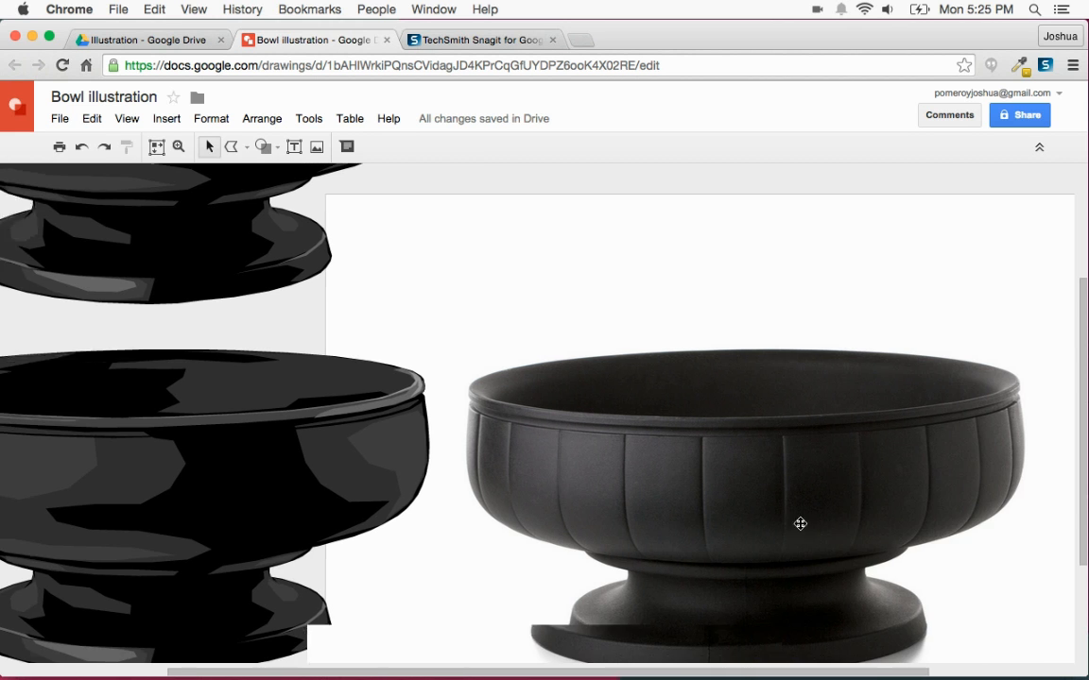
pyautogui.hscroll(8, 812, 524)
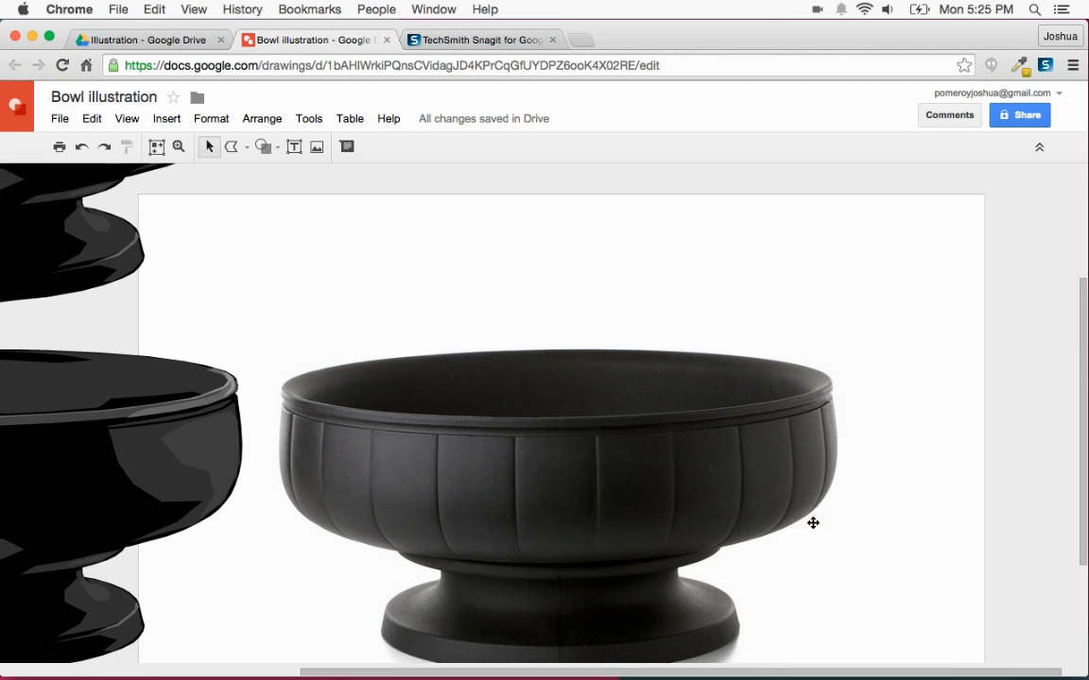
pyautogui.hscroll(-10, 813, 524)
pyautogui.hscroll(10, 812, 524)
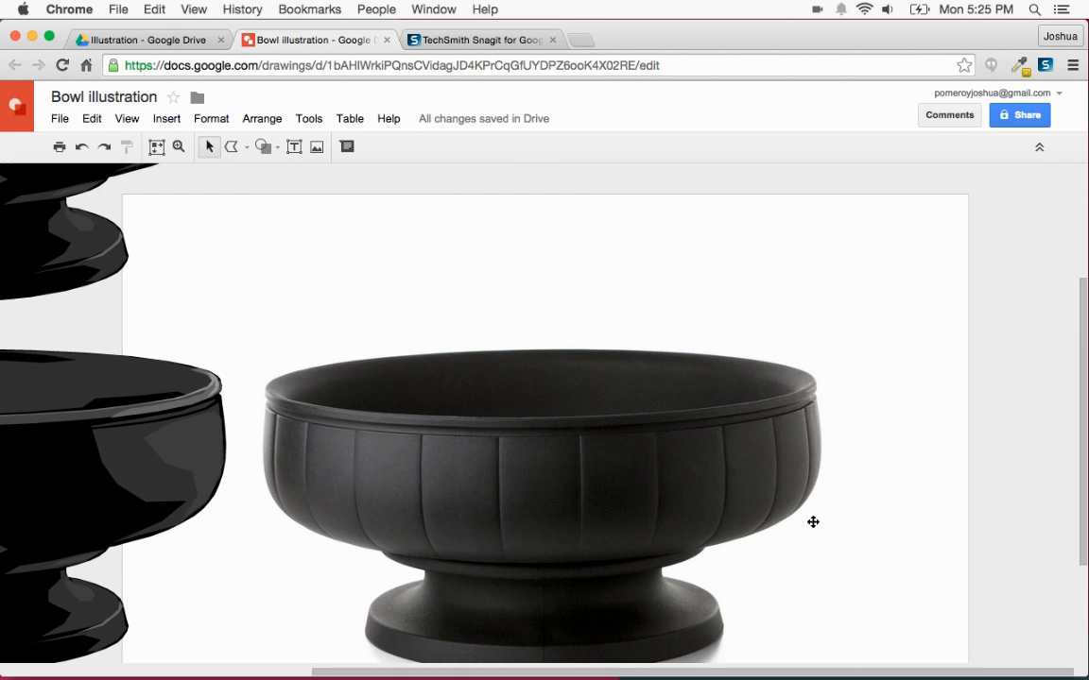
pyautogui.press('super+alt+plus')
pyautogui.press('super+alt+plus')
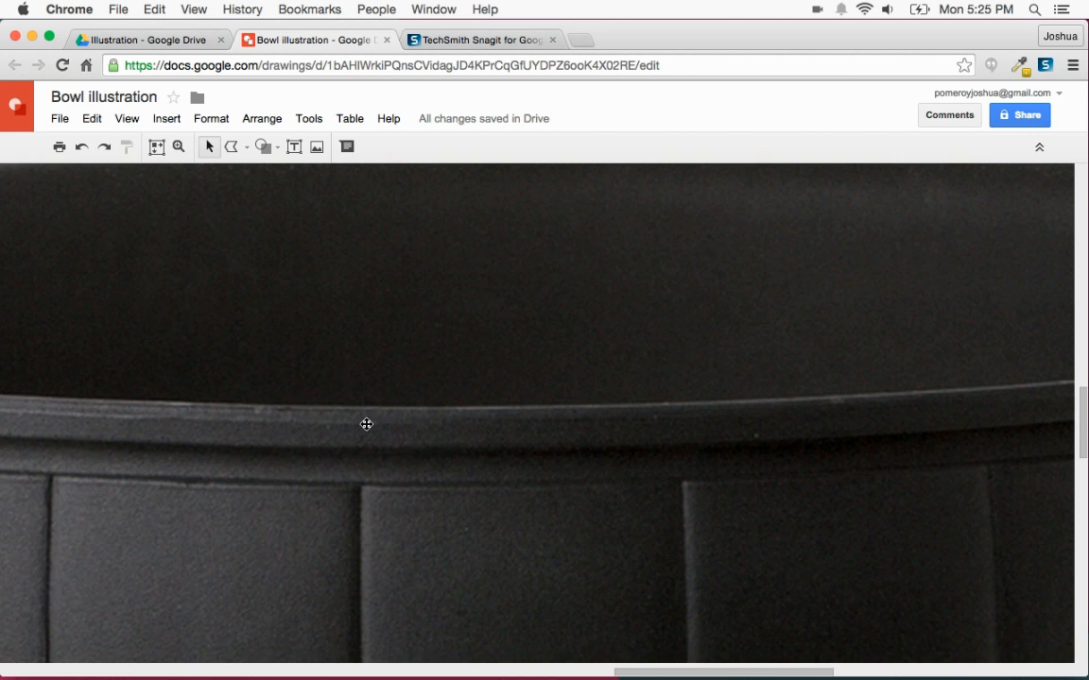
pyautogui.press('super+alt+minus')
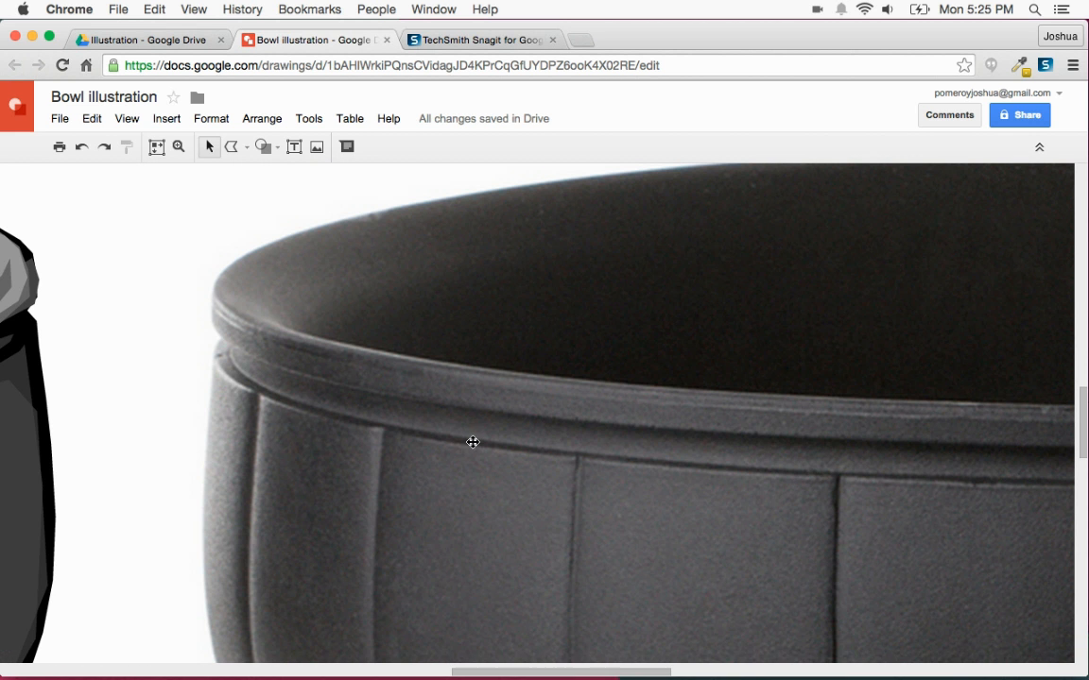
pyautogui.click(232, 147)
pyautogui.scroll(-3, 307, 311)
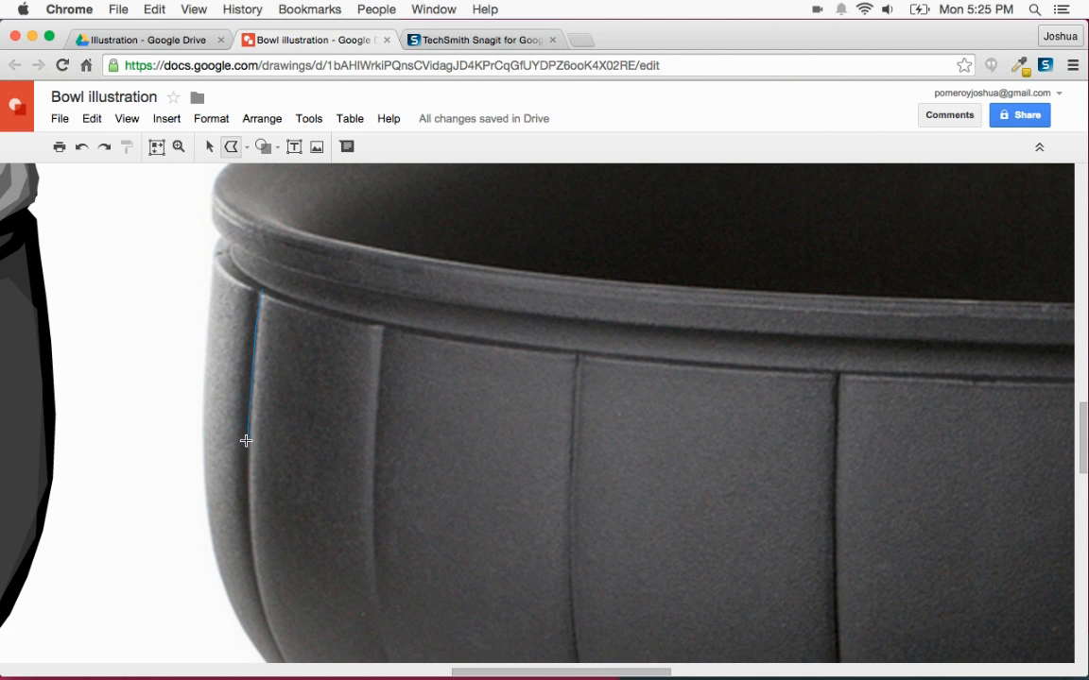
pyautogui.scroll(-5, 248, 432)
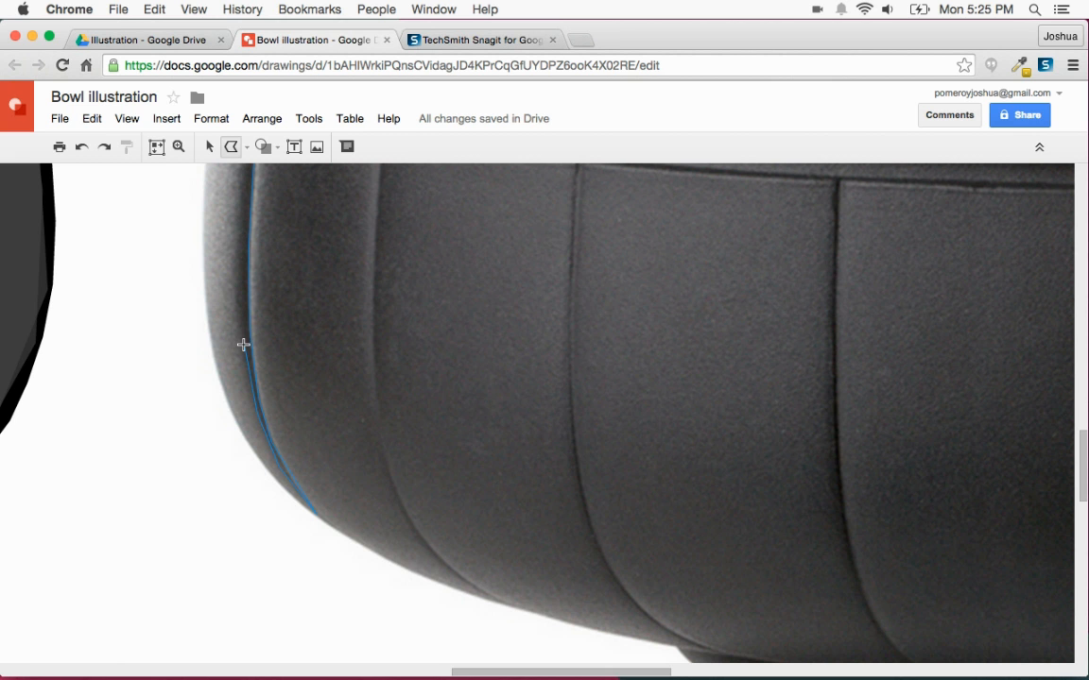
pyautogui.scroll(10, 239, 278)
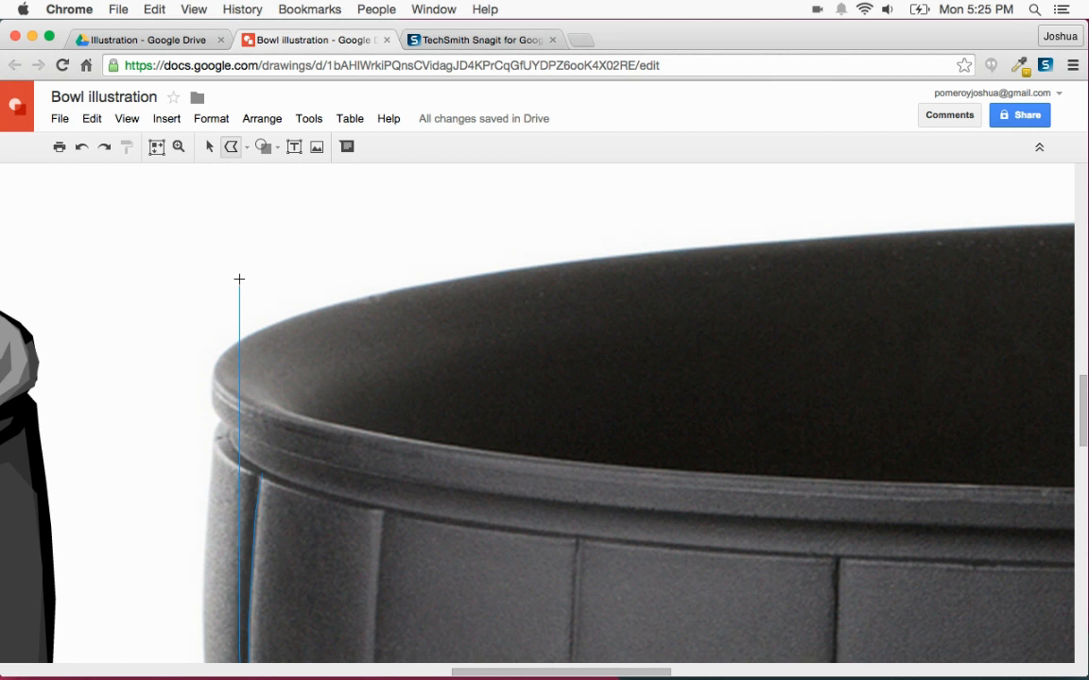
pyautogui.doubleClick(261, 480)
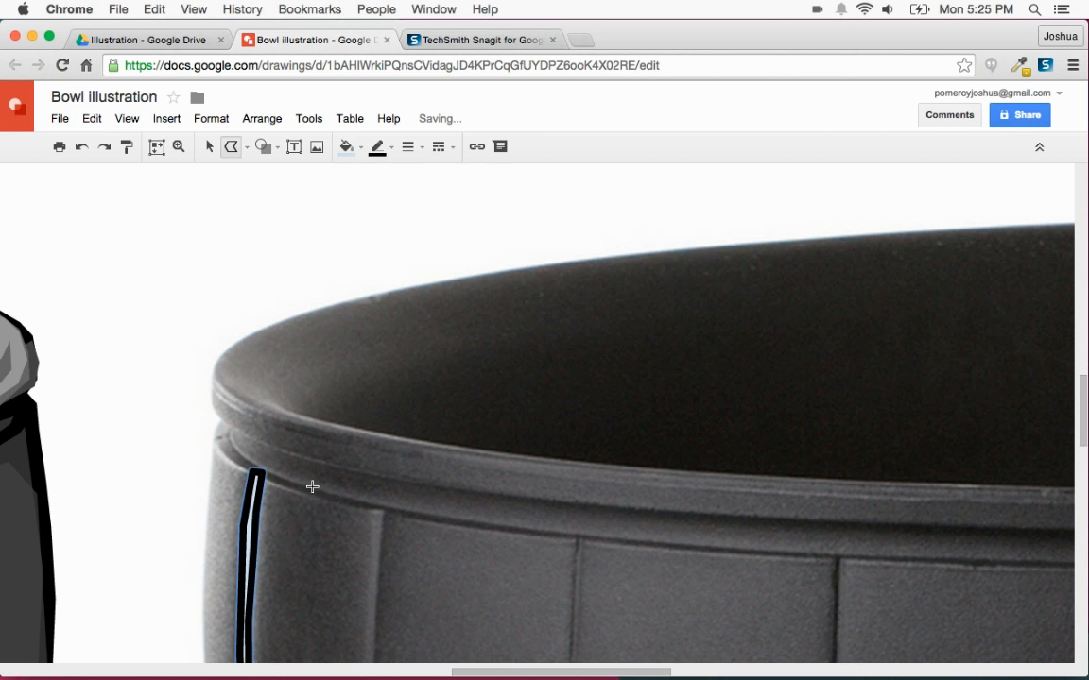
# Step: Give the leftmost groove shape a transparent outline and a black fill
pyautogui.scroll(-5, 384, 178)
pyautogui.click(347, 146)
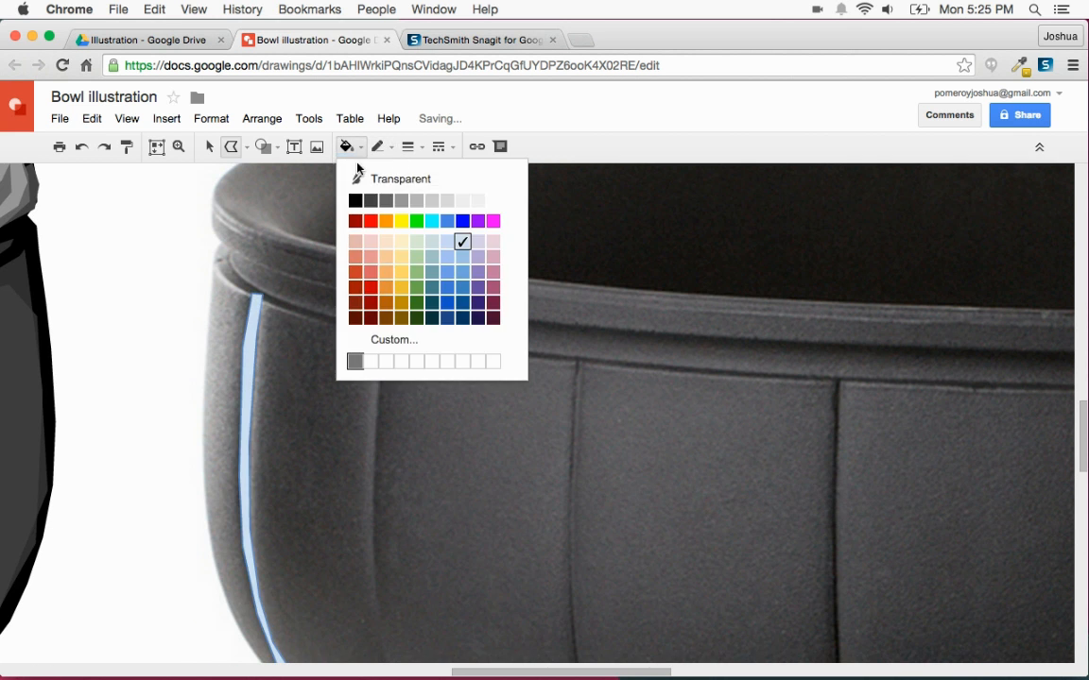
pyautogui.click(352, 199)
# Step: Trace the second vertical groove from the left on the photo as a narrow closed black shape tapering at the bowl's lower edge
pyautogui.scroll(-3, 380, 291)
pyautogui.click(392, 237)
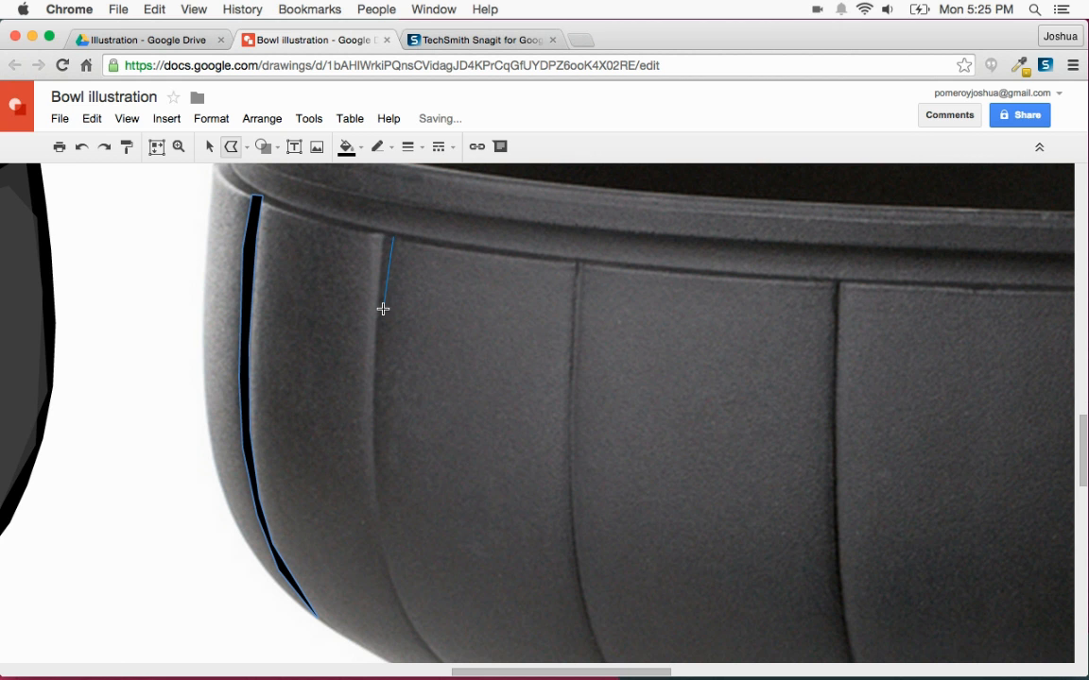
pyautogui.click(383, 309)
pyautogui.click(378, 435)
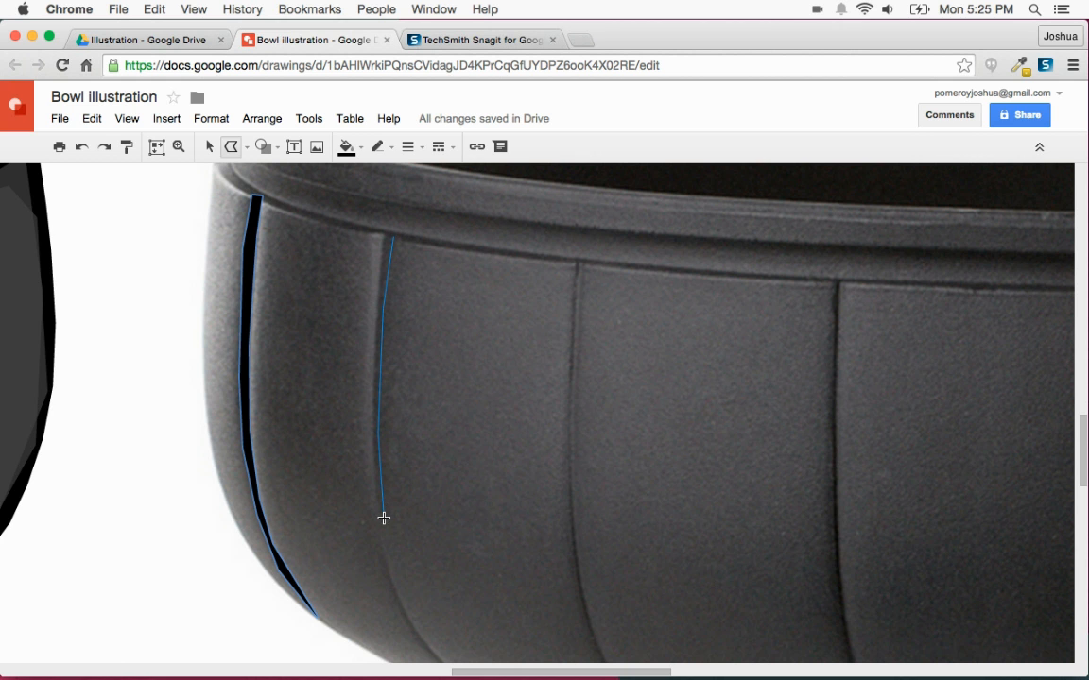
pyautogui.scroll(-3, 380, 518)
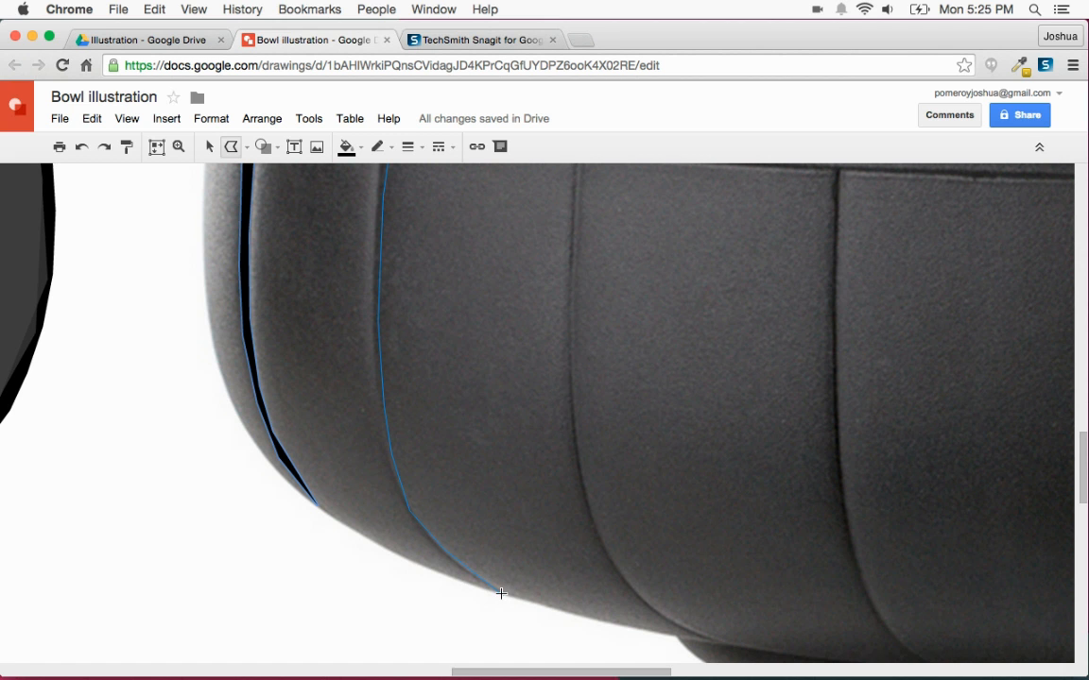
pyautogui.click(406, 518)
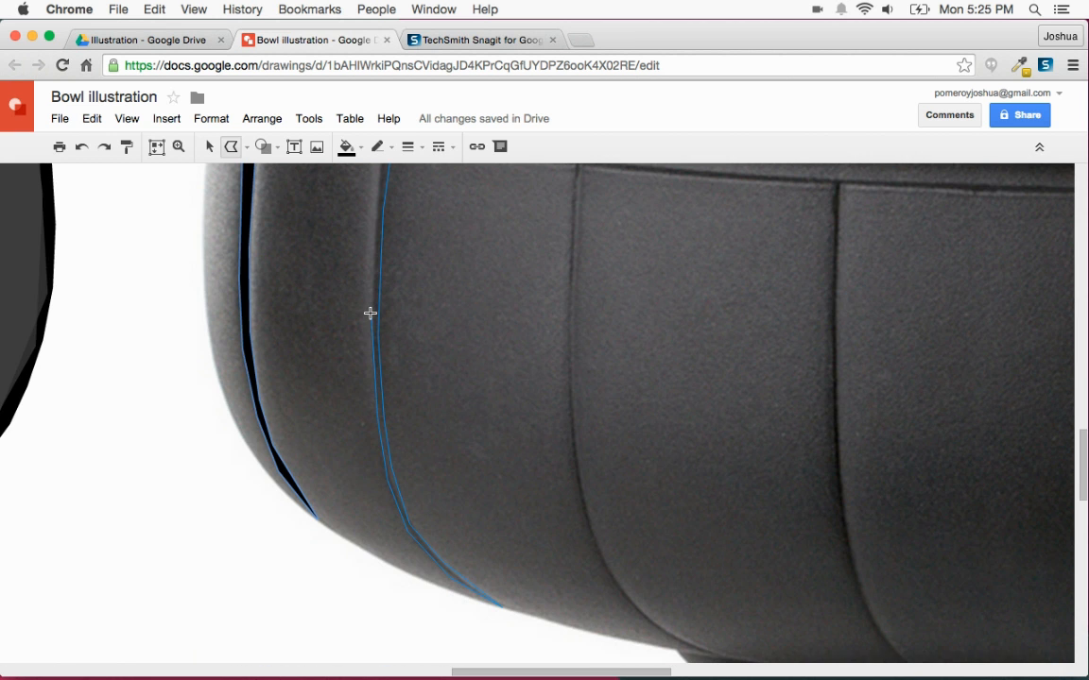
pyautogui.scroll(3, 370, 313)
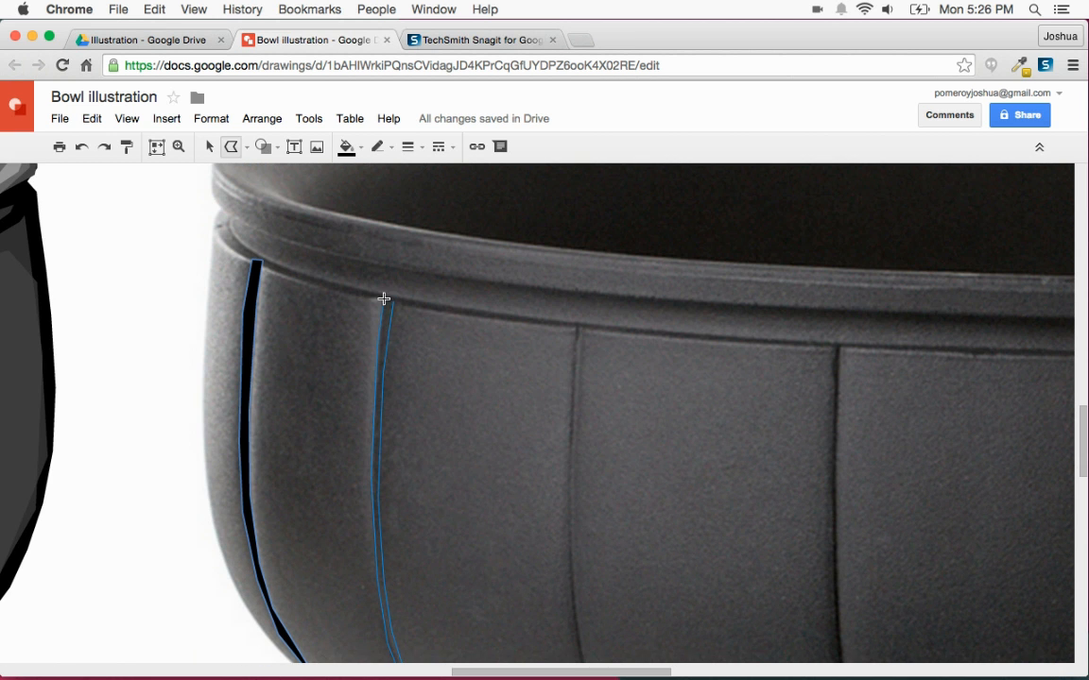
pyautogui.click(383, 298)
# Step: Trace the third vertical groove from the left on the photo as a narrow closed black shape reaching the top of the foot
pyautogui.scroll(-3, 408, 297)
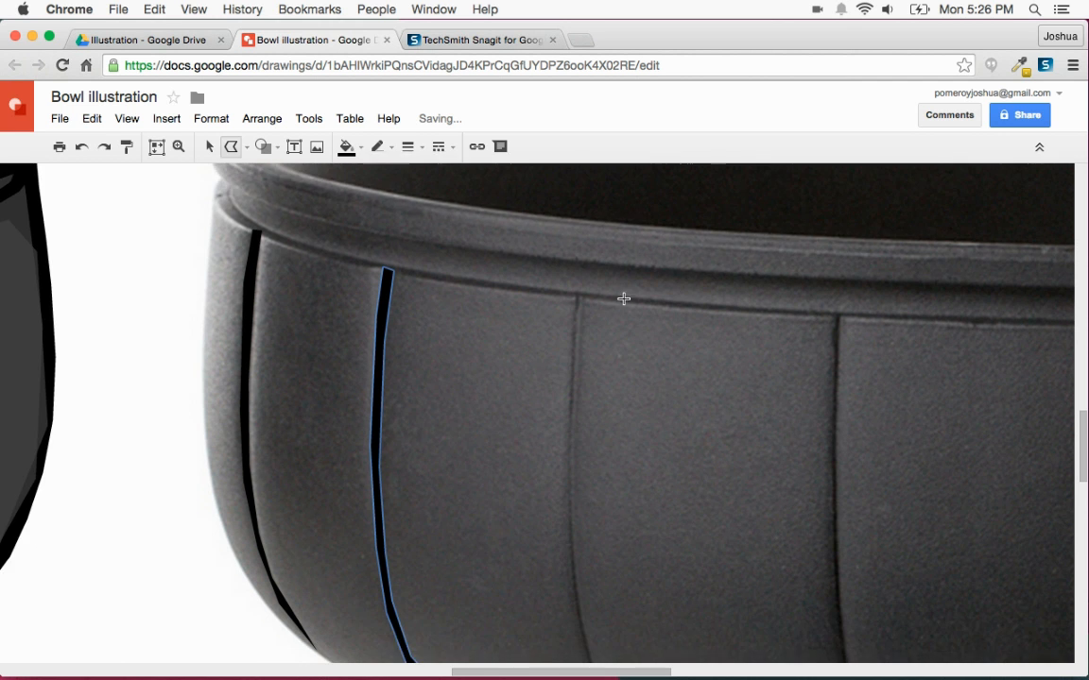
pyautogui.click(585, 201)
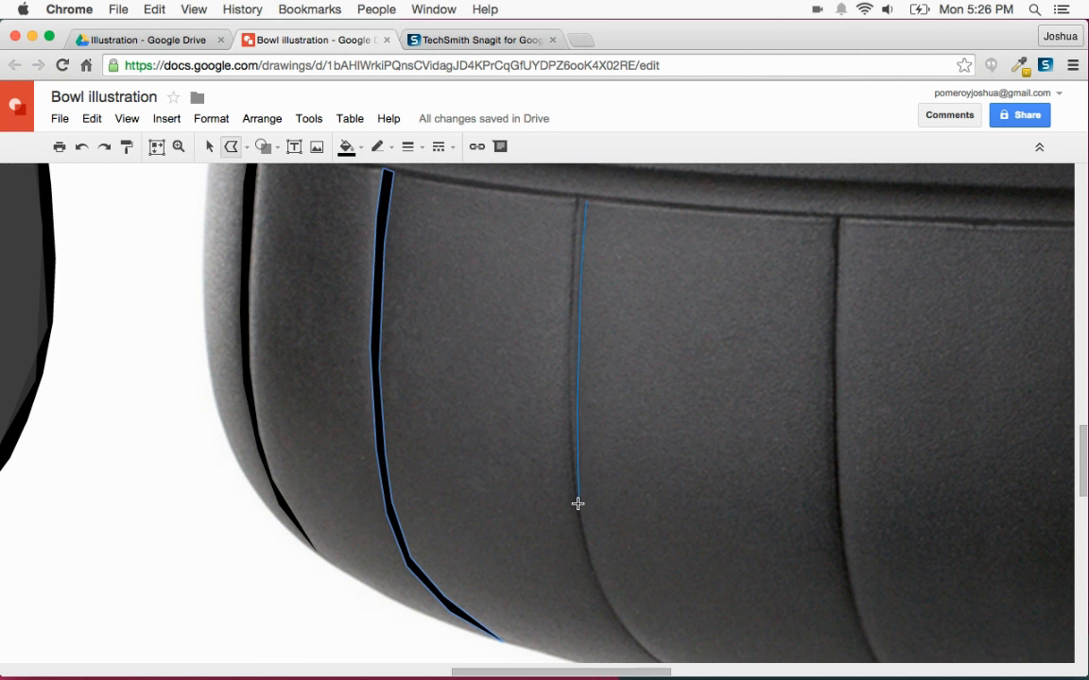
pyautogui.scroll(-1, 577, 506)
pyautogui.scroll(-3, 576, 509)
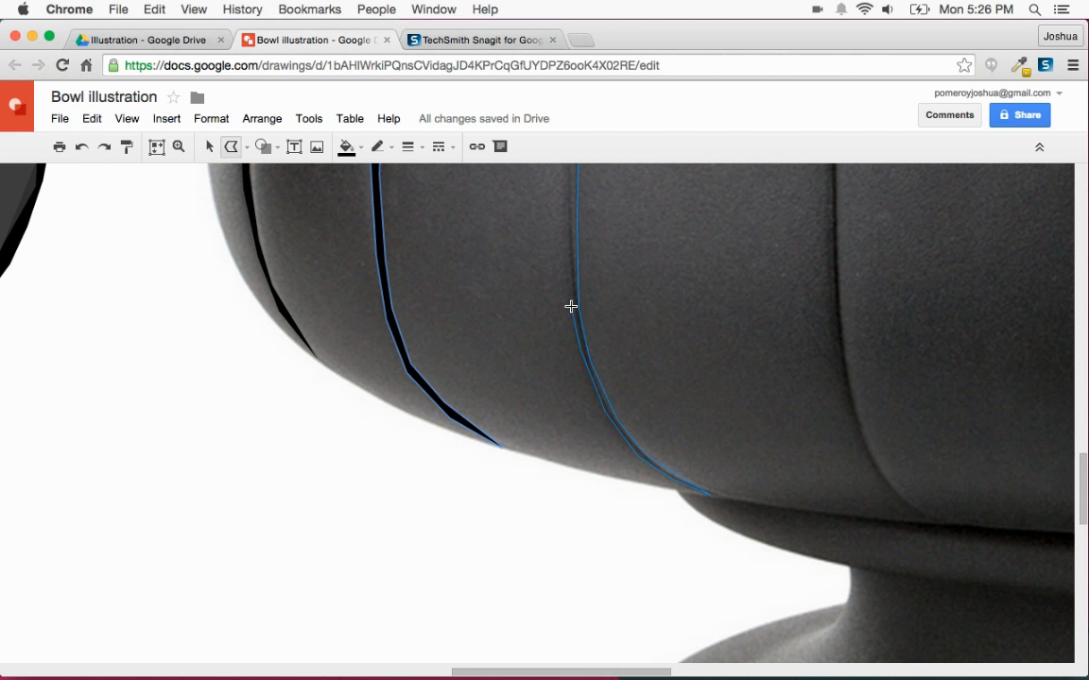
pyautogui.scroll(3, 570, 321)
pyautogui.scroll(2, 565, 324)
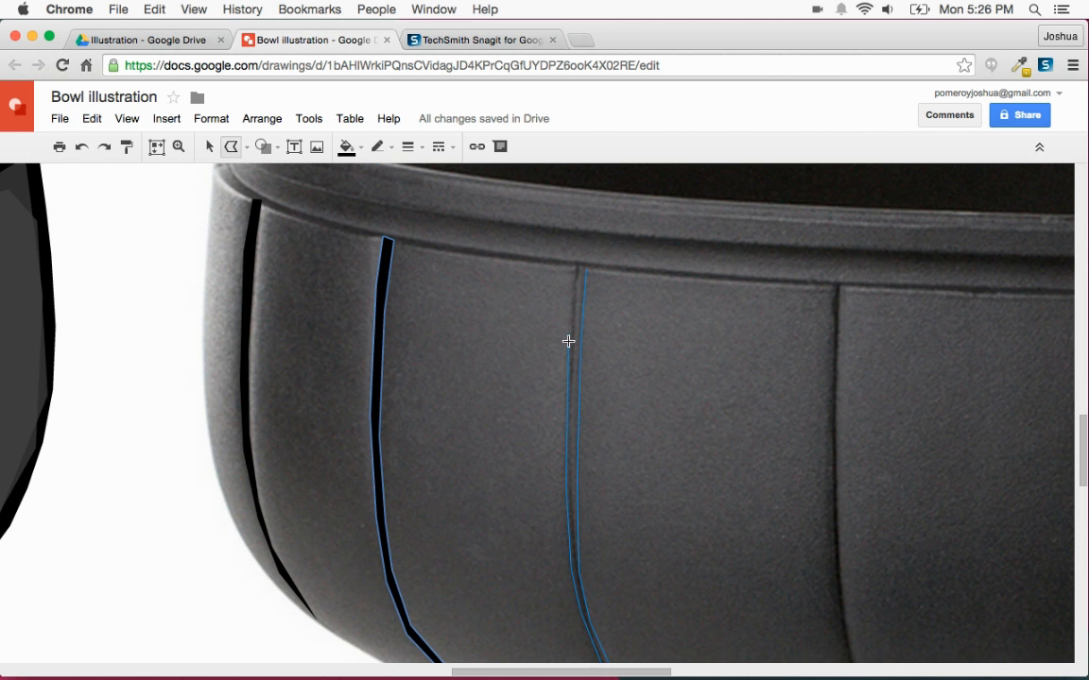
pyautogui.click(587, 272)
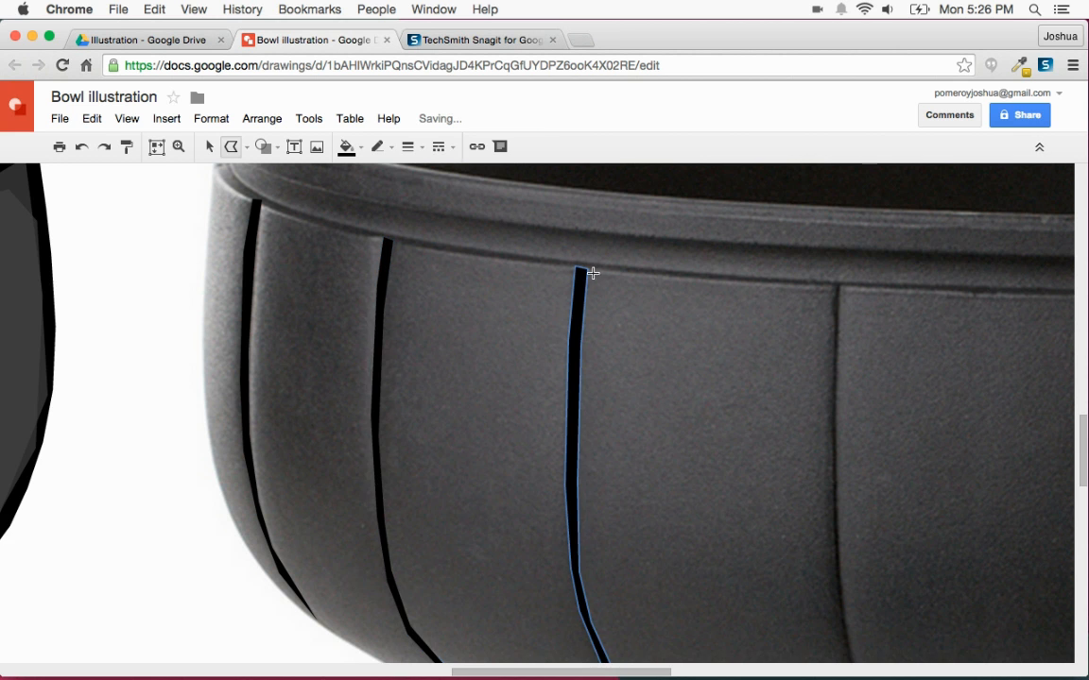
# Step: Trace the fourth vertical groove from the left on the photo as a narrow closed black shape curving toward the foot
pyautogui.scroll(-1, 844, 276)
pyautogui.click(842, 258)
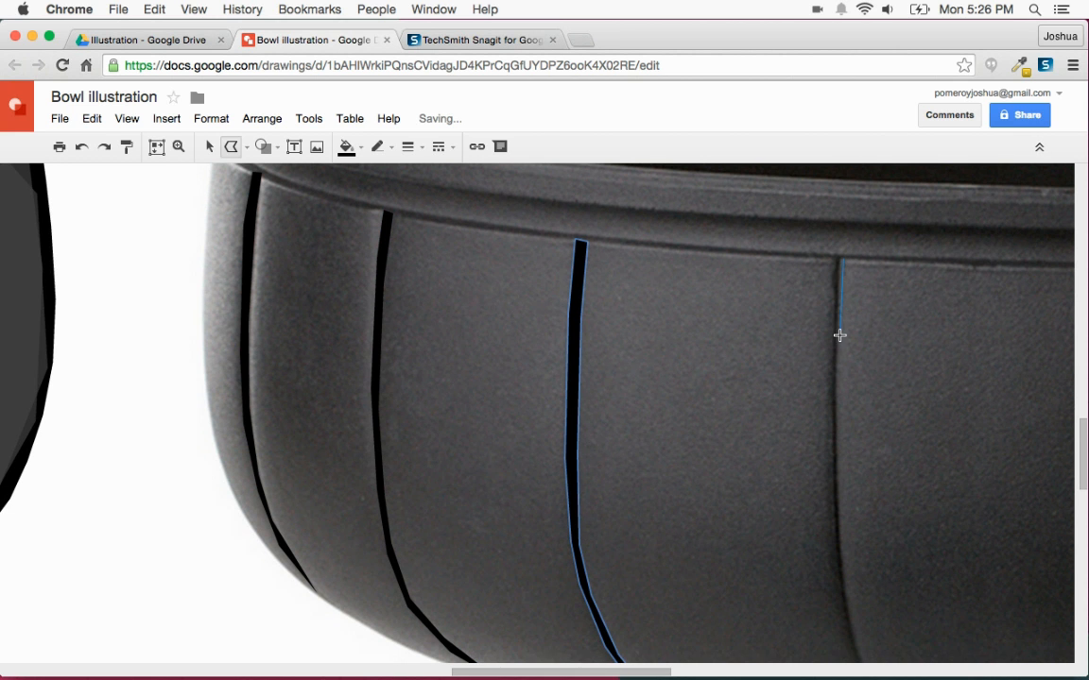
pyautogui.scroll(-4, 840, 464)
pyautogui.click(843, 410)
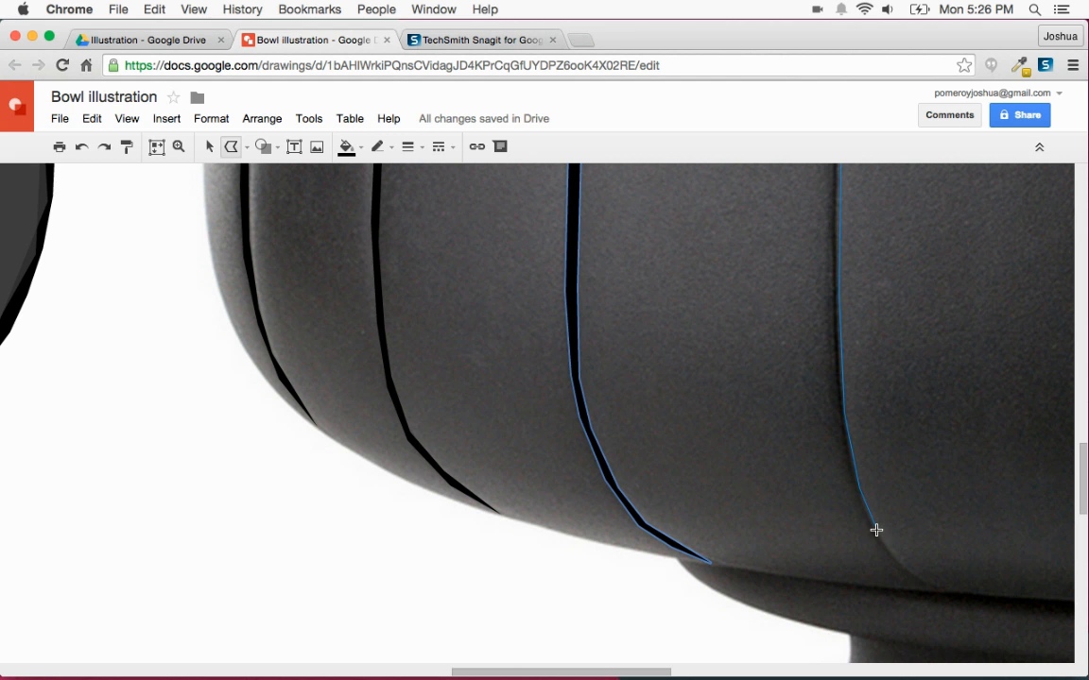
pyautogui.click(939, 589)
pyautogui.scroll(4, 828, 398)
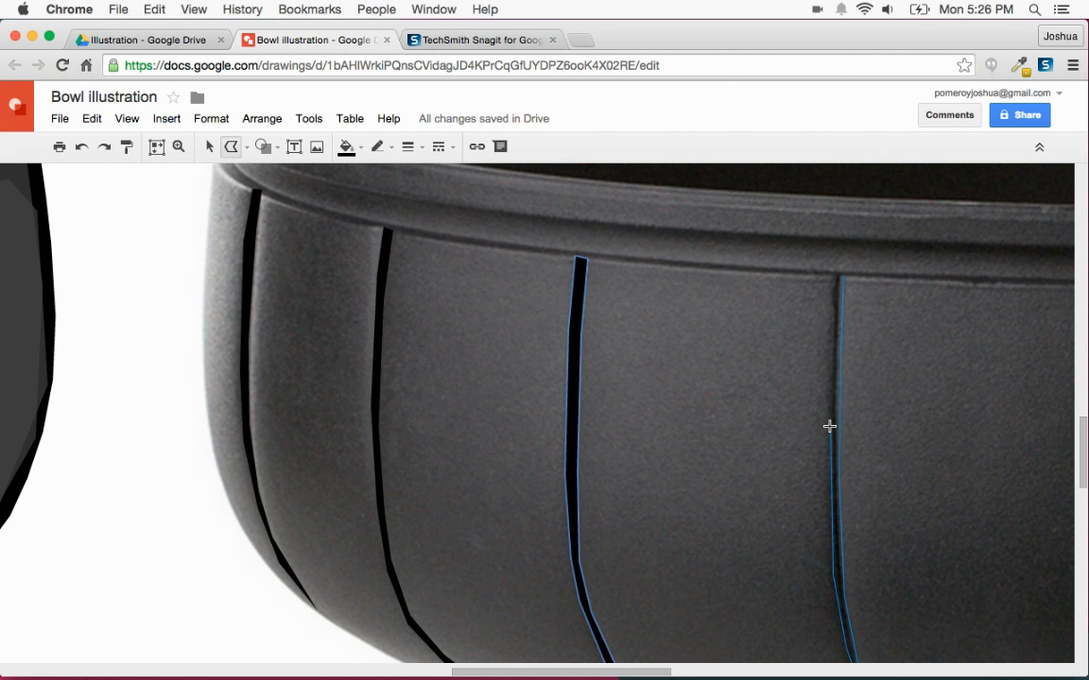
pyautogui.click(829, 274)
pyautogui.click(844, 276)
pyautogui.scroll(-6, 829, 354)
pyautogui.scroll(6, 827, 355)
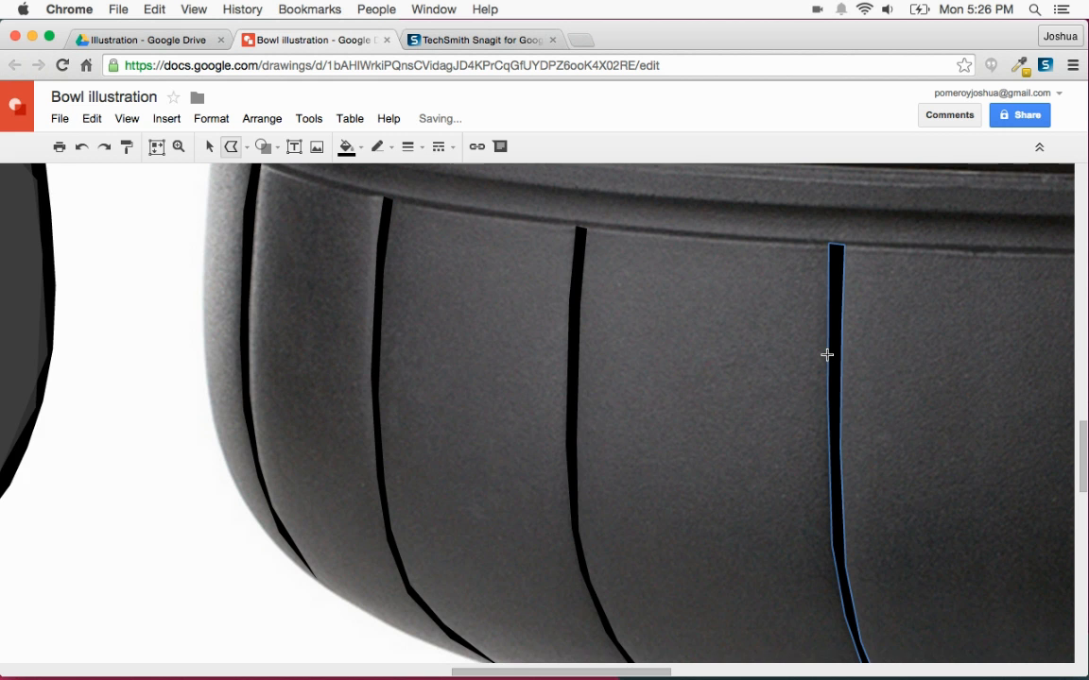
# Step: Select all four traced vertical groove shapes on the reference photo together
pyautogui.press('alt+super+minus')
pyautogui.hscroll(2, 794, 416)
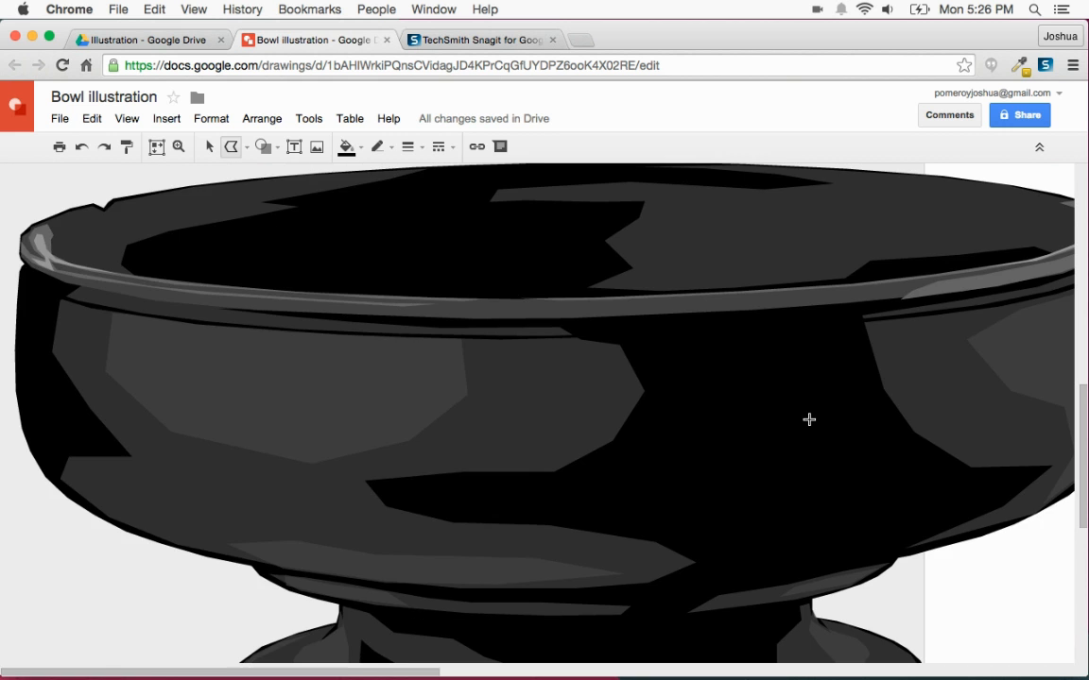
pyautogui.click(209, 147)
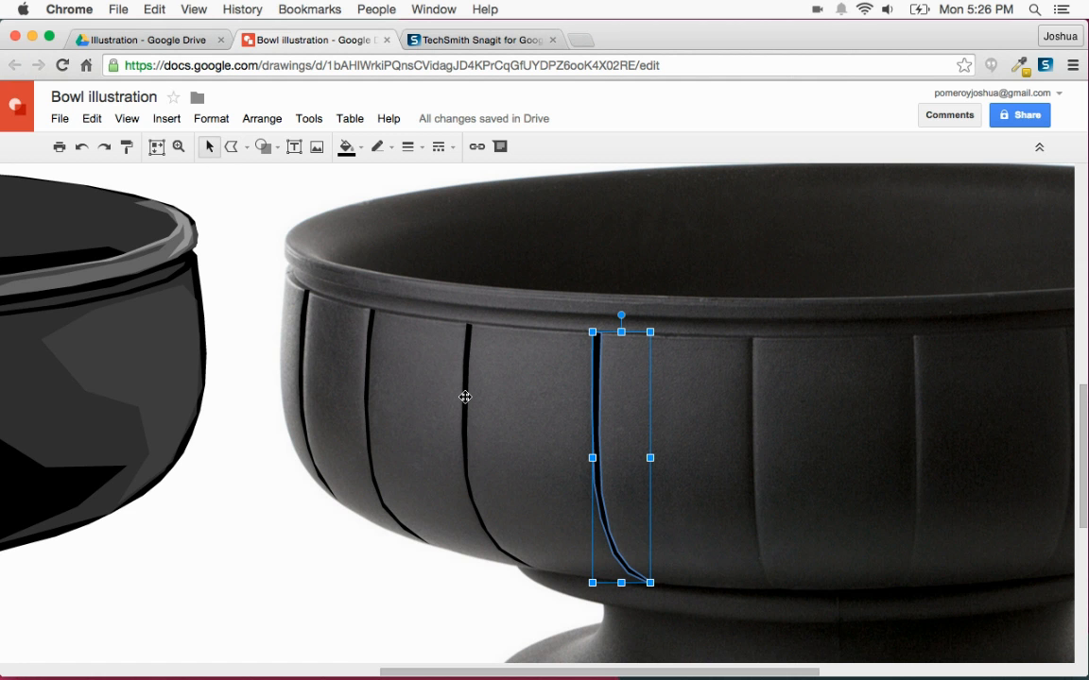
pyautogui.keyDown('shift'); pyautogui.click(465, 397); pyautogui.keyUp('shift')
pyautogui.keyDown('shift'); pyautogui.click(367, 398); pyautogui.keyUp('shift')
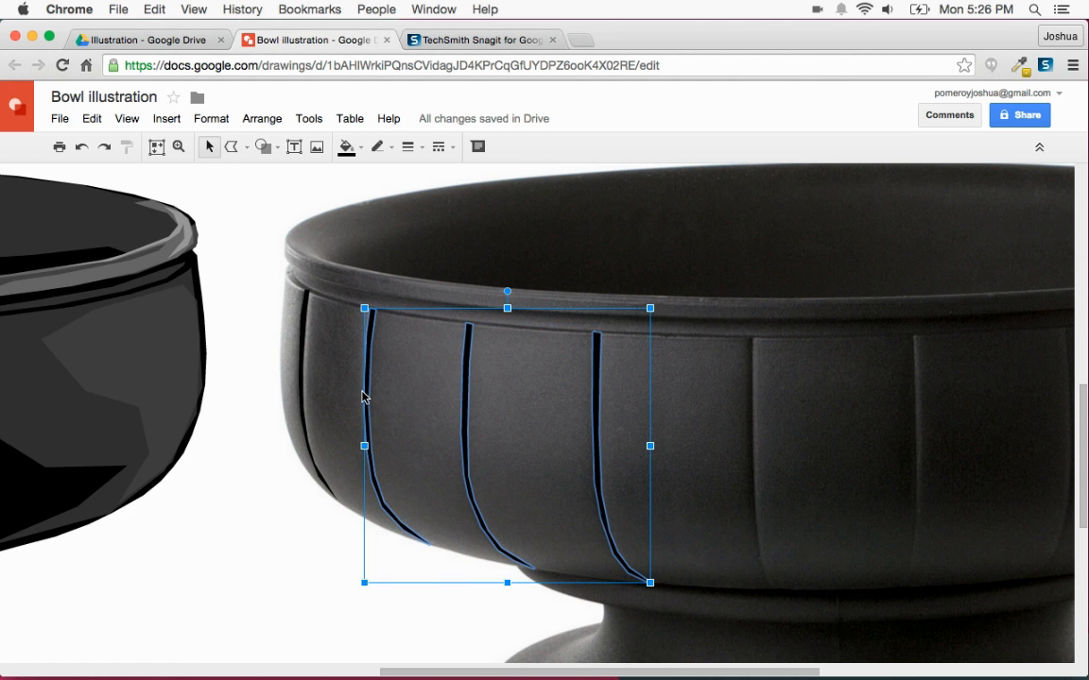
pyautogui.keyDown('shift'); pyautogui.click(299, 380); pyautogui.keyUp('shift')
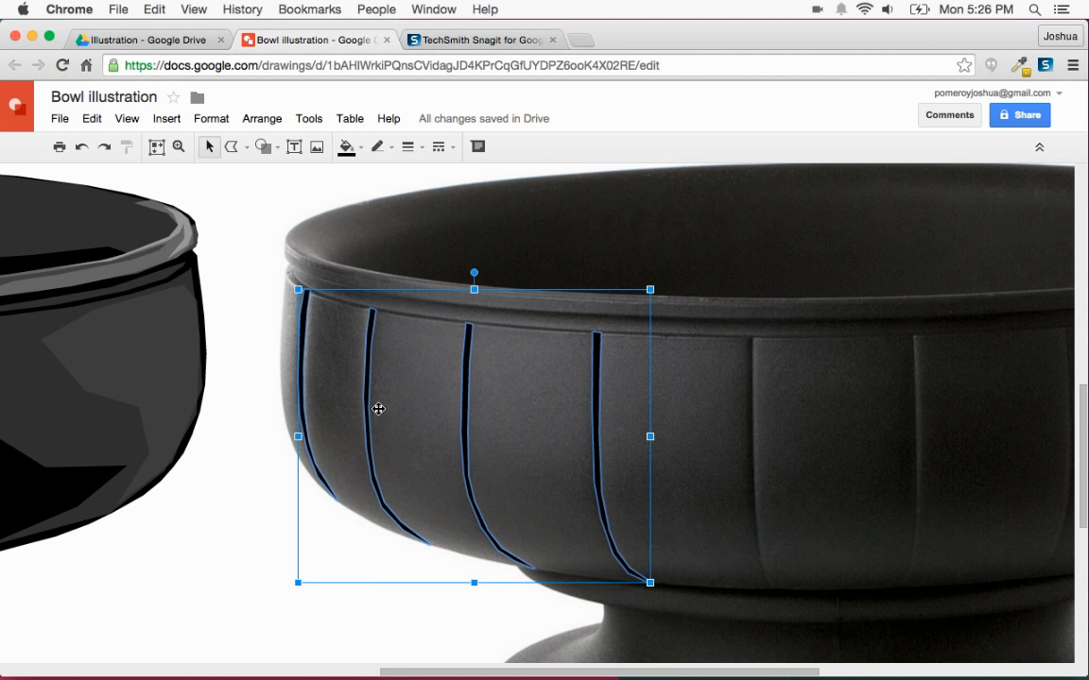
pyautogui.hscroll(-8, 289, 404)
pyautogui.rightClick(289, 402)
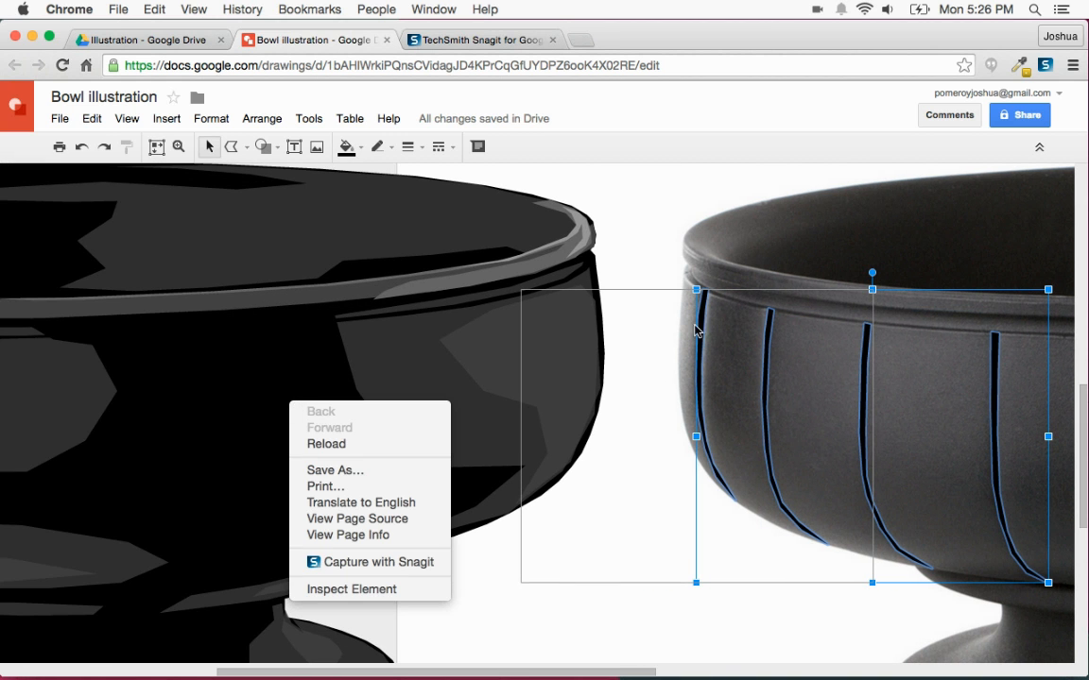
pyautogui.click(704, 335)
pyautogui.press('super+z')
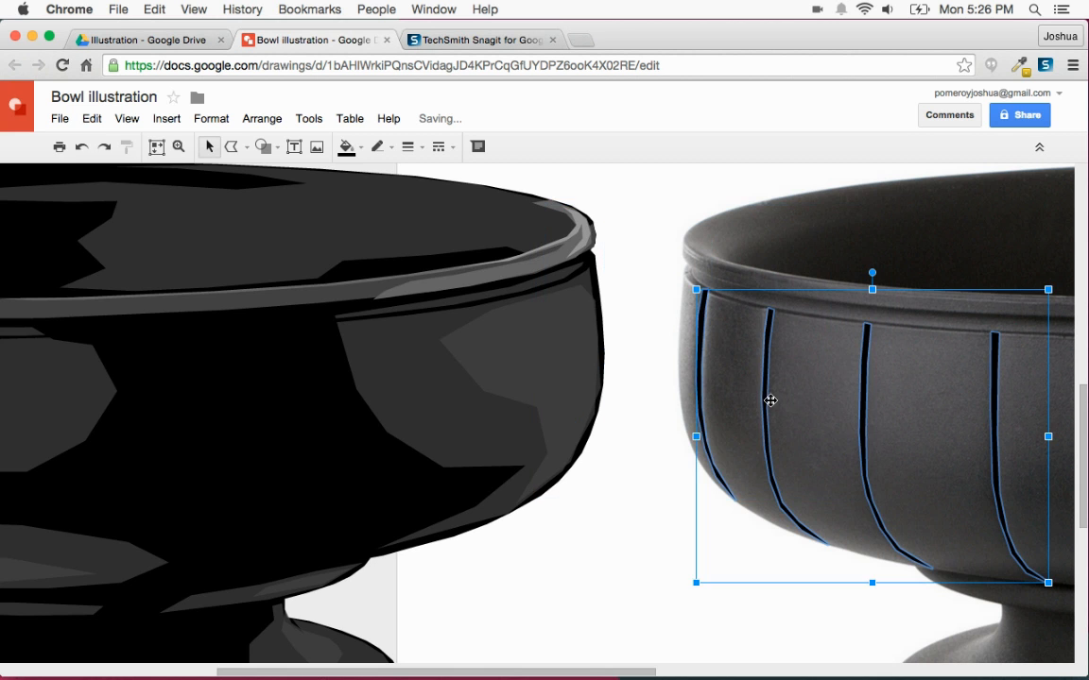
# Step: Move the four vertical groove shapes onto the left side of the duplicated bowl, matching their position on the photo, and deselect them
pyautogui.moveTo(763, 398); pyautogui.dragTo(135, 423)
pyautogui.hscroll(-10, 353, 418)
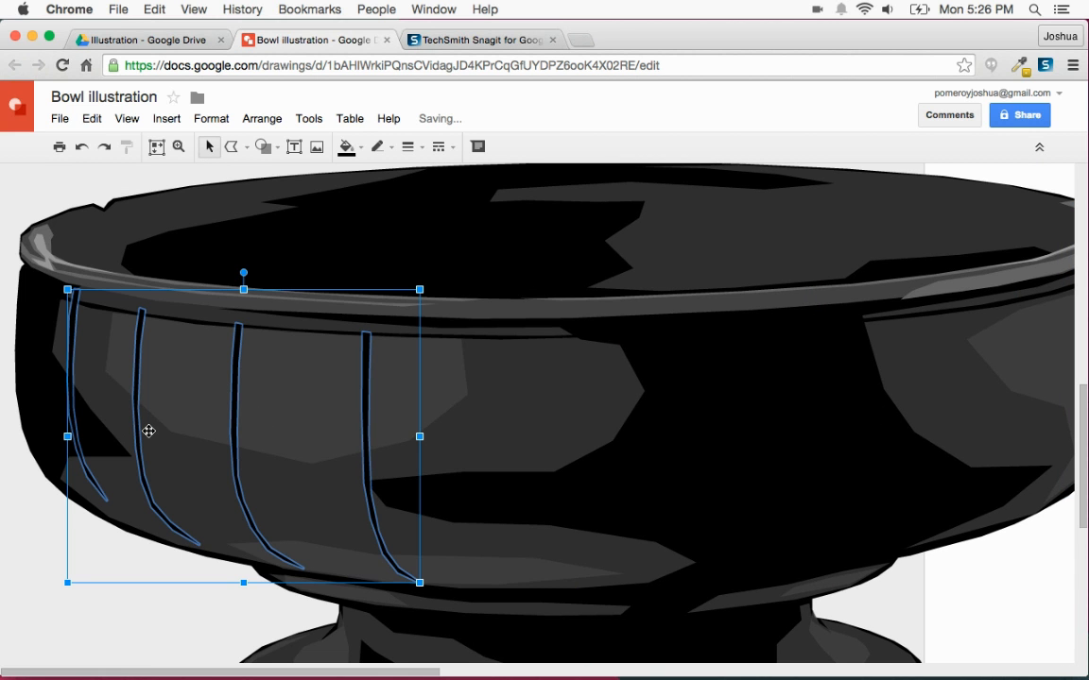
pyautogui.moveTo(235, 411); pyautogui.dragTo(223, 415)
pyautogui.hscroll(10, 222, 410)
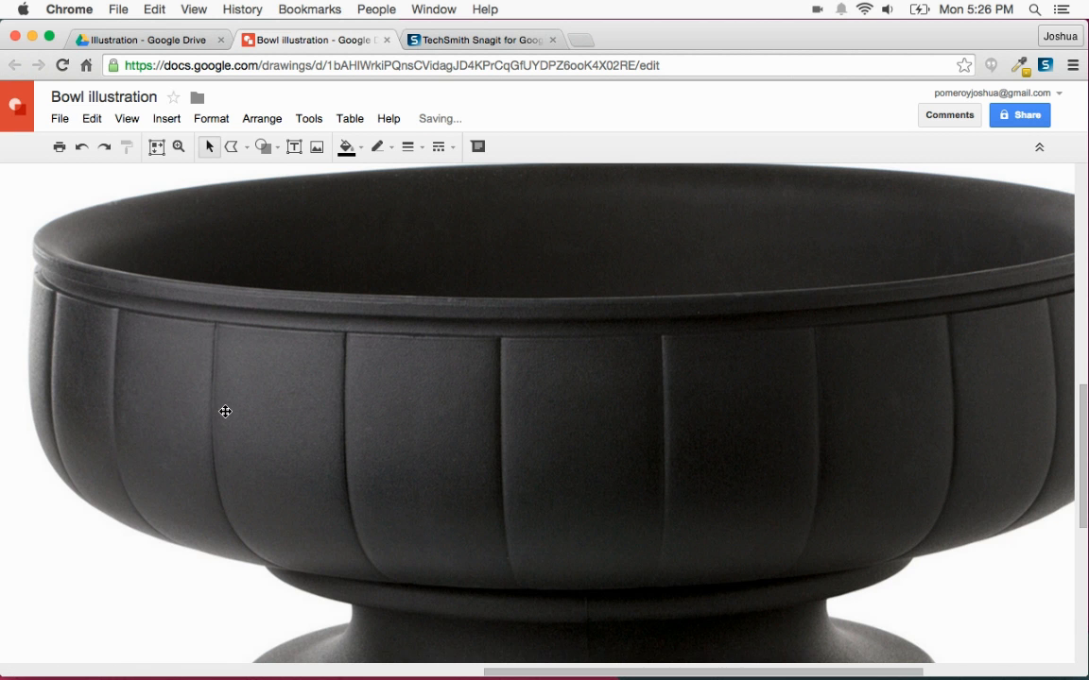
pyautogui.hscroll(-10, 224, 411)
pyautogui.moveTo(223, 389); pyautogui.dragTo(209, 392)
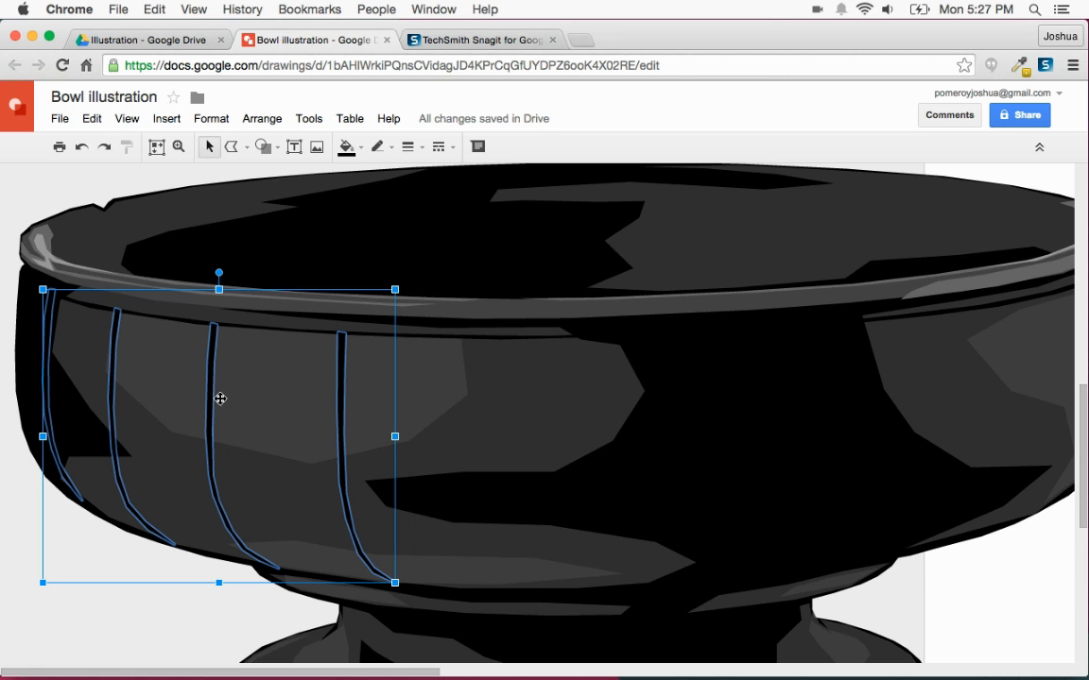
pyautogui.click(156, 606)
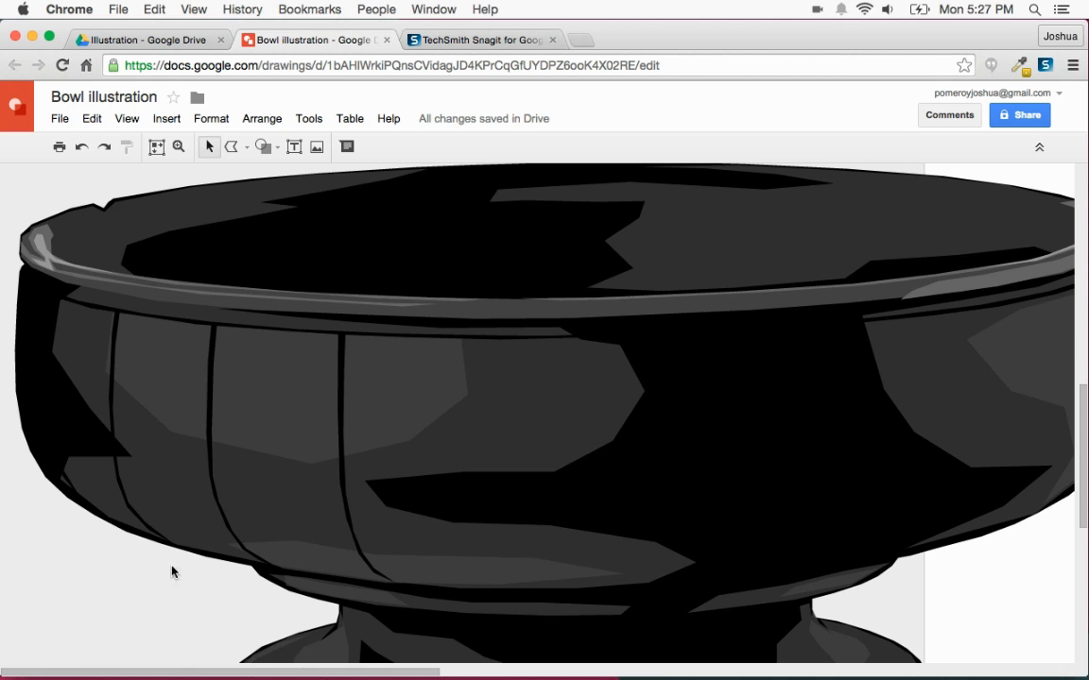
# Step: Reshape the large dark grey area on the duplicated bowl's left side by moving its left-edge points outward toward the bowl's outline, and deselect it
pyautogui.click(156, 455)
pyautogui.moveTo(135, 457); pyautogui.dragTo(46, 464)
pyautogui.moveTo(107, 517); pyautogui.dragTo(86, 504)
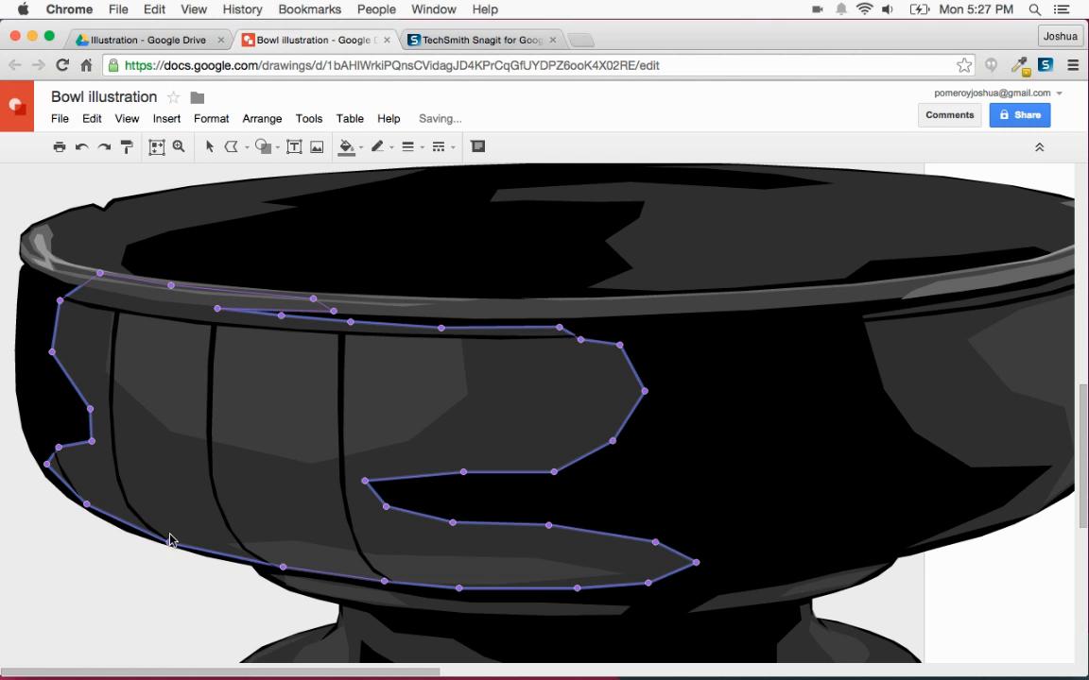
pyautogui.moveTo(56, 298); pyautogui.dragTo(52, 291)
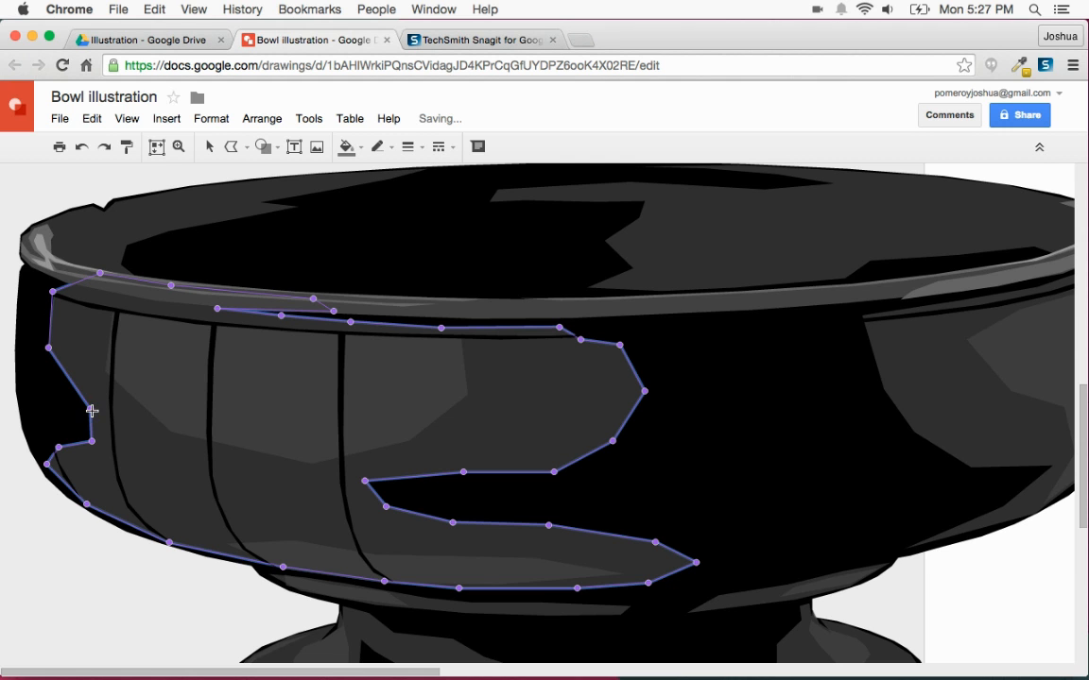
pyautogui.moveTo(90, 409); pyautogui.dragTo(49, 474)
pyautogui.click(59, 545)
pyautogui.click(50, 561)
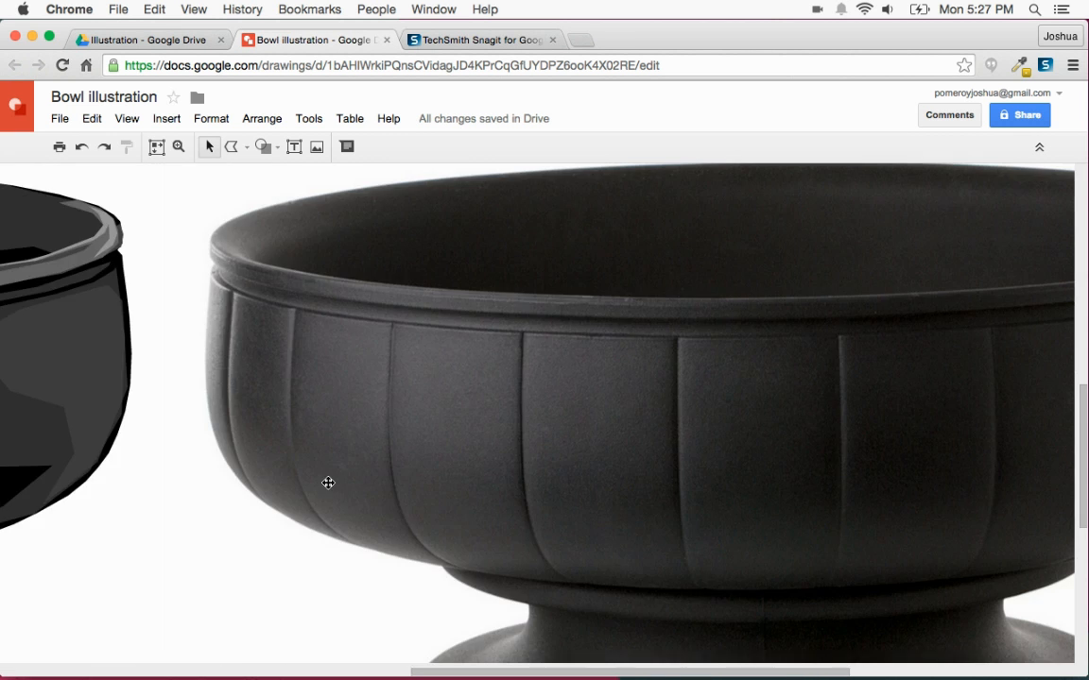
# Step: Trace the vertical groove just left of the photo's centre groove as a narrow closed black shape reaching the foot
pyautogui.hscroll(10, 330, 482)
pyautogui.hscroll(-5, 330, 480)
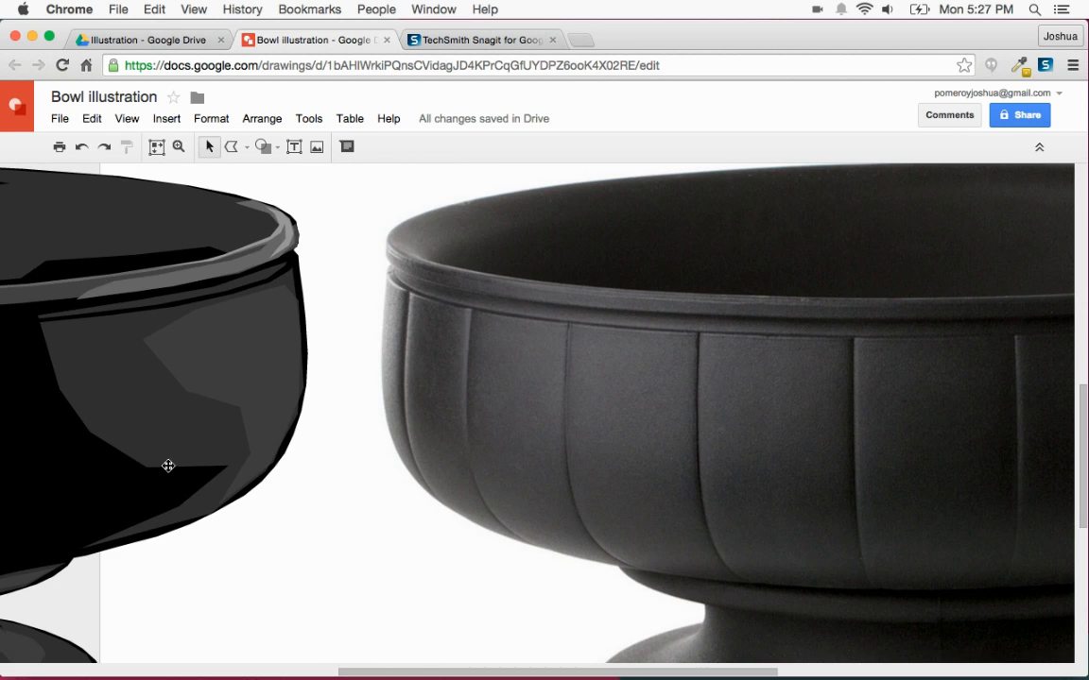
pyautogui.click(122, 491)
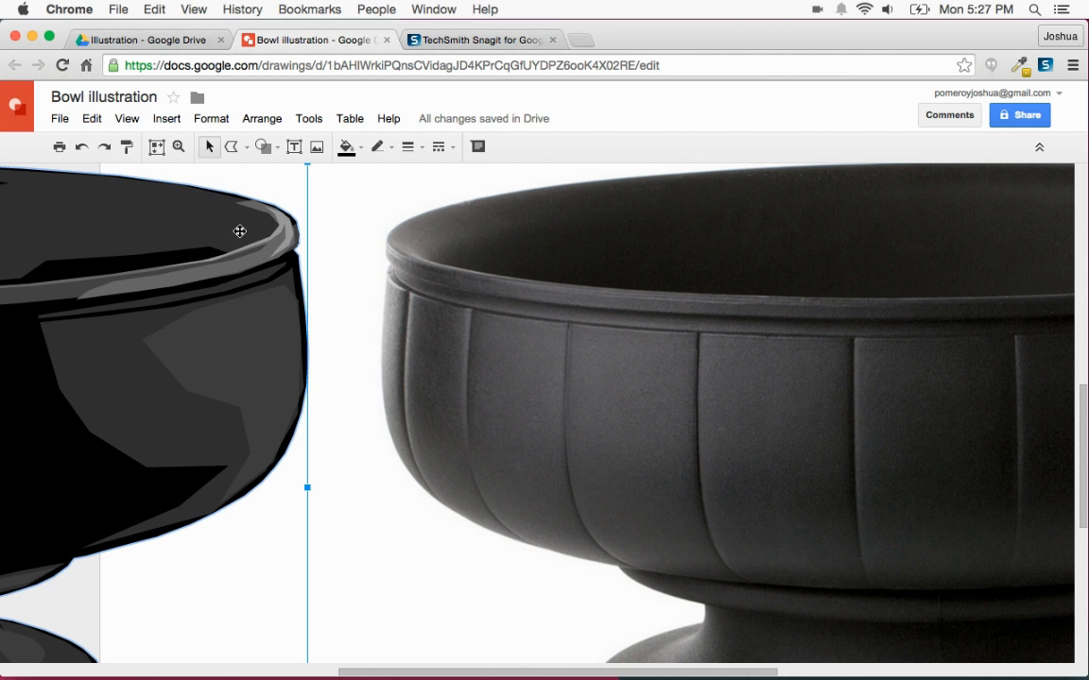
pyautogui.click(230, 147)
pyautogui.hscroll(6, 735, 383)
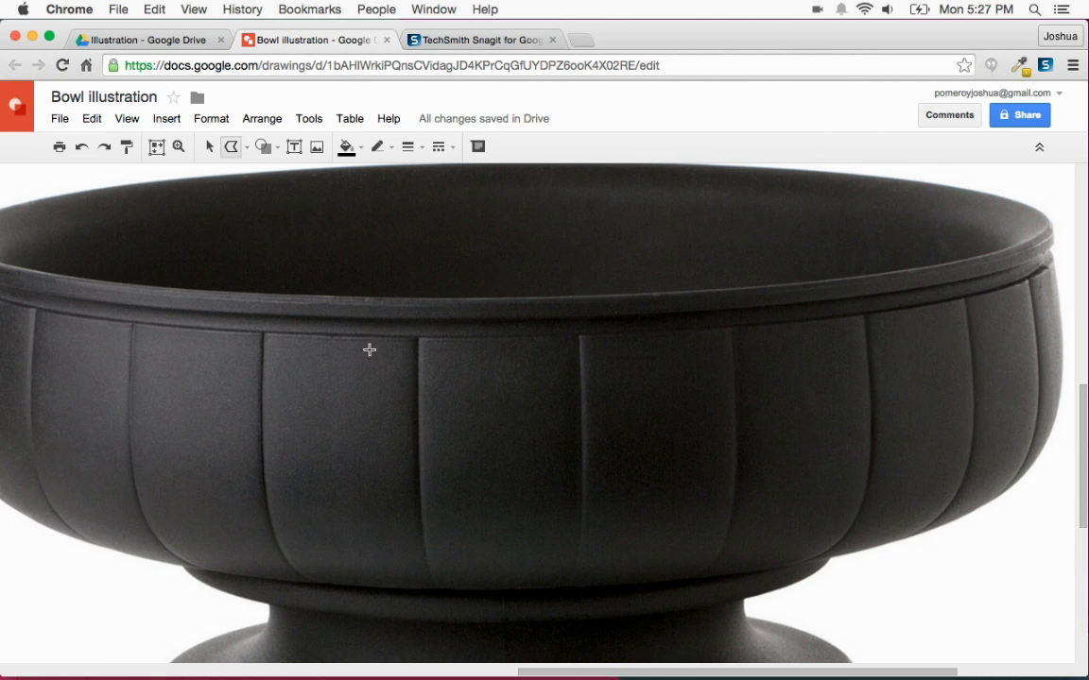
pyautogui.moveTo(411, 338)
pyautogui.mouseDown()
pyautogui.moveTo(404, 444)
pyautogui.moveTo(410, 435)
pyautogui.moveTo(415, 563)
pyautogui.moveTo(417, 549)
pyautogui.moveTo(436, 597)
pyautogui.moveTo(422, 561)
pyautogui.moveTo(421, 334)
pyautogui.moveTo(405, 337)
pyautogui.mouseUp()
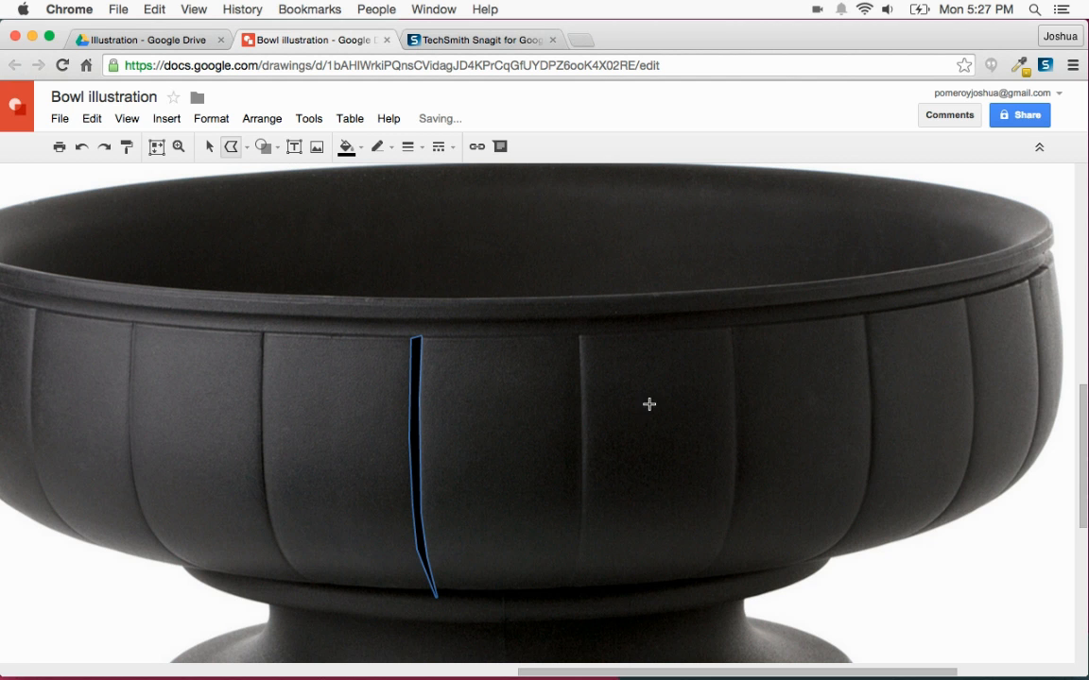
# Step: Trace the first two vertical grooves right of the photo's centre groove as narrow closed black shapes curving inward at their lower ends
pyautogui.moveTo(730, 331)
pyautogui.mouseDown()
pyautogui.moveTo(744, 420)
pyautogui.moveTo(733, 410)
pyautogui.moveTo(732, 522)
pyautogui.moveTo(712, 563)
pyautogui.moveTo(744, 462)
pyautogui.moveTo(748, 395)
pyautogui.moveTo(740, 324)
pyautogui.moveTo(731, 326)
pyautogui.mouseUp()
pyautogui.moveTo(862, 318)
pyautogui.mouseDown()
pyautogui.moveTo(873, 480)
pyautogui.moveTo(867, 464)
pyautogui.moveTo(862, 508)
pyautogui.moveTo(813, 560)
pyautogui.moveTo(846, 540)
pyautogui.moveTo(871, 499)
pyautogui.moveTo(872, 313)
pyautogui.mouseUp()
# Step: Trace the second-to-last vertical groove on the photo's right side as a narrow closed black shape following the bowl's curve
pyautogui.moveTo(963, 300); pyautogui.dragTo(971, 364)
pyautogui.click(972, 418)
pyautogui.click(966, 465)
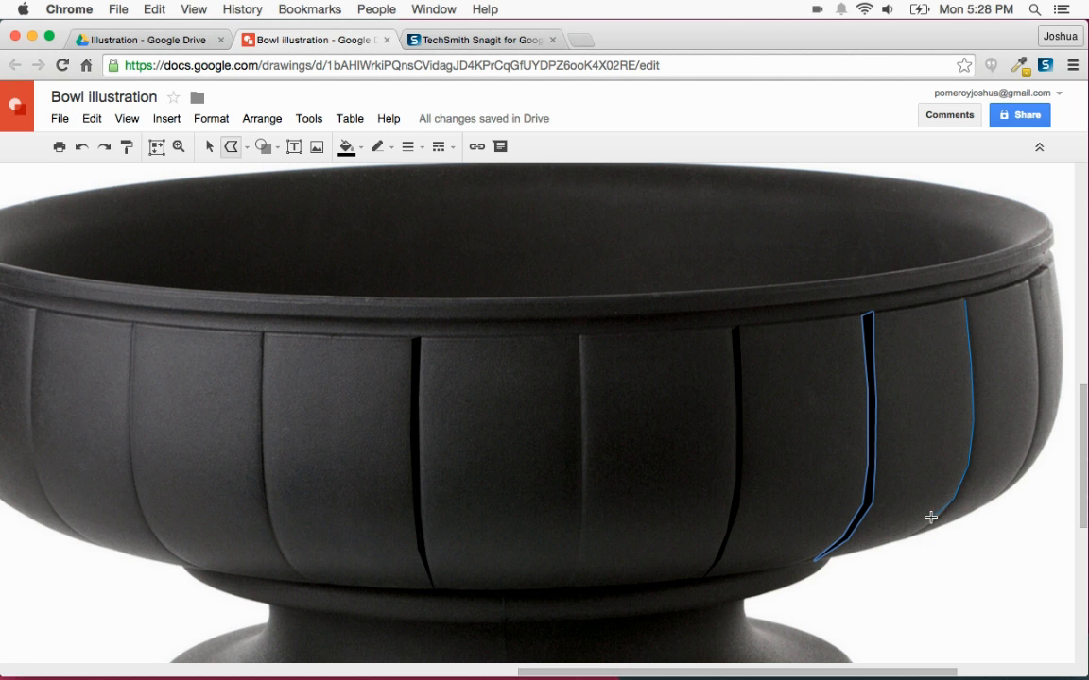
pyautogui.click(973, 454)
pyautogui.click(980, 405)
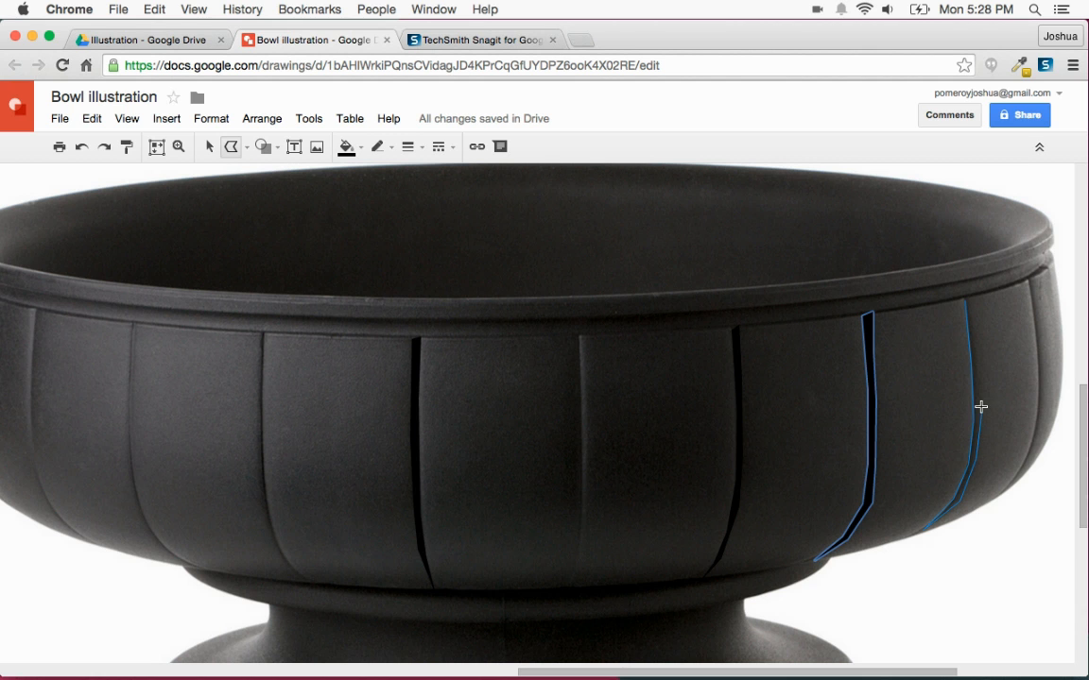
pyautogui.click(964, 298)
# Step: Trace the rightmost vertical groove on the photo as a narrow closed black shape ending at the bowl's lower edge
pyautogui.click(1026, 281)
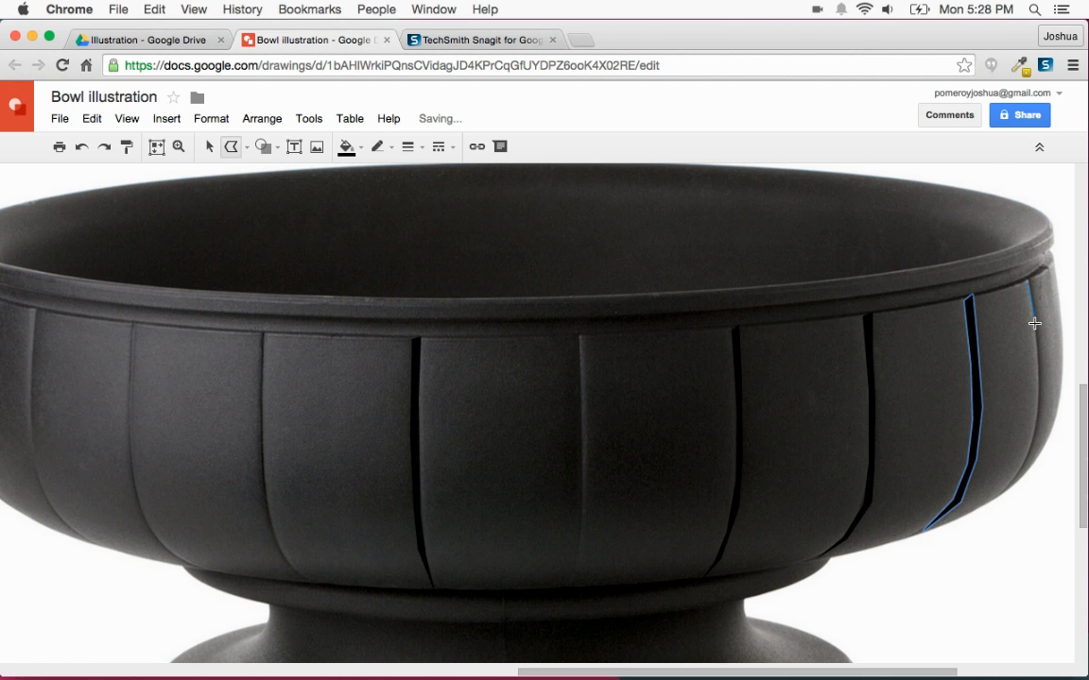
pyautogui.click(1035, 413)
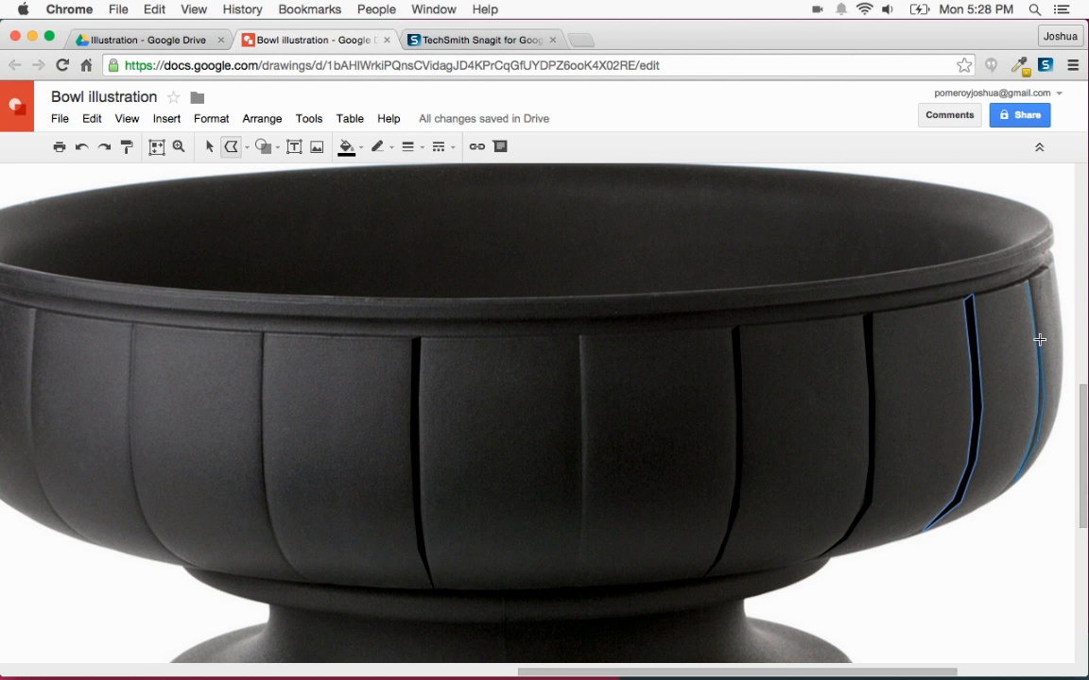
pyautogui.click(1023, 280)
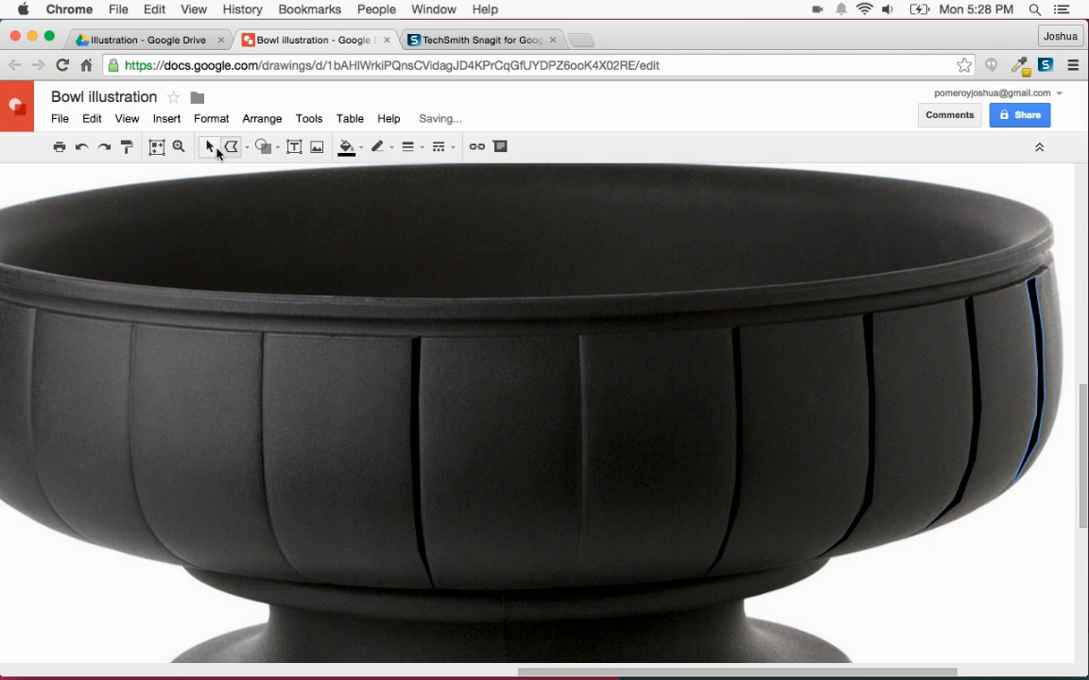
# Step: Select the five newly traced groove shapes on the photo and move them together onto the matching position of the duplicated bowl
pyautogui.click(209, 147)
pyautogui.press('super+alt+minus')
pyautogui.press('super+alt+minus')
pyautogui.moveTo(831, 472); pyautogui.dragTo(422, 355)
pyautogui.keyDown('shift'); pyautogui.click(422, 385); pyautogui.keyUp('shift')
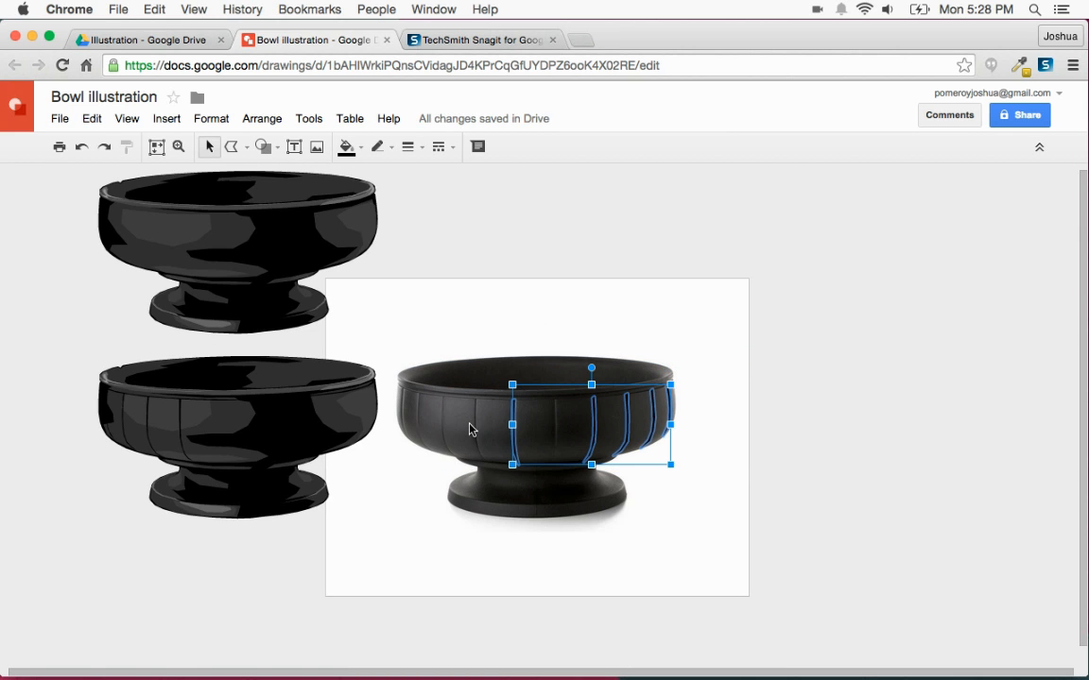
pyautogui.moveTo(593, 427); pyautogui.dragTo(289, 437)
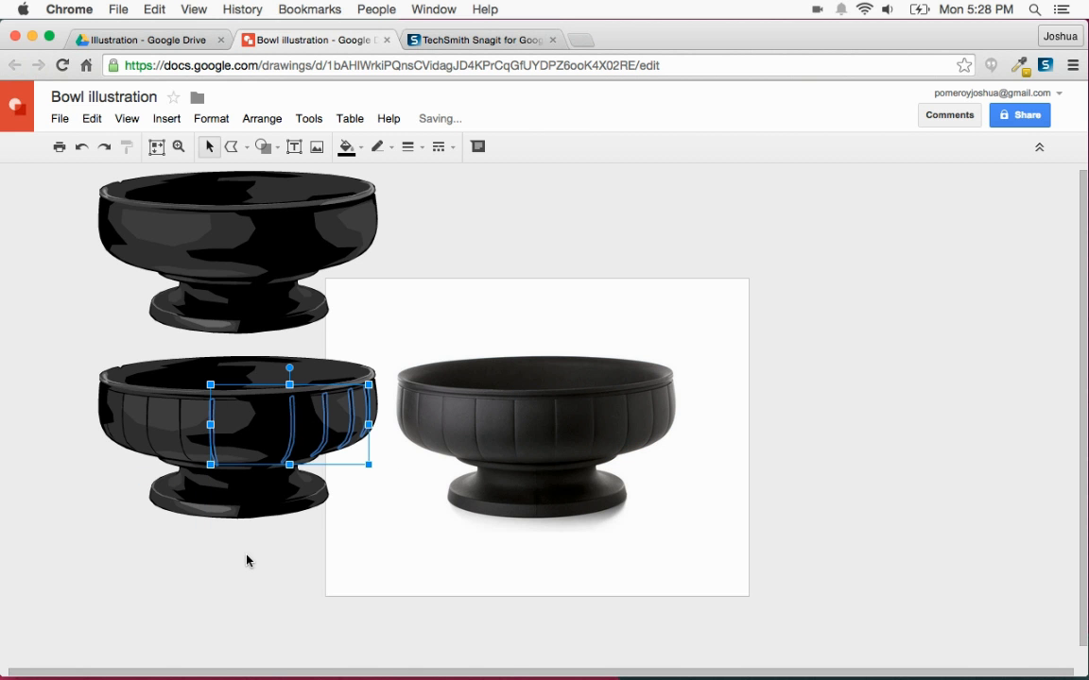
# Step: Shift the five groove shapes slightly to the right to fit the duplicated bowl's right edge, and deselect them
pyautogui.press('super+alt+plus')
pyautogui.press('super+alt+plus')
pyautogui.hscroll(-8, 569, 427)
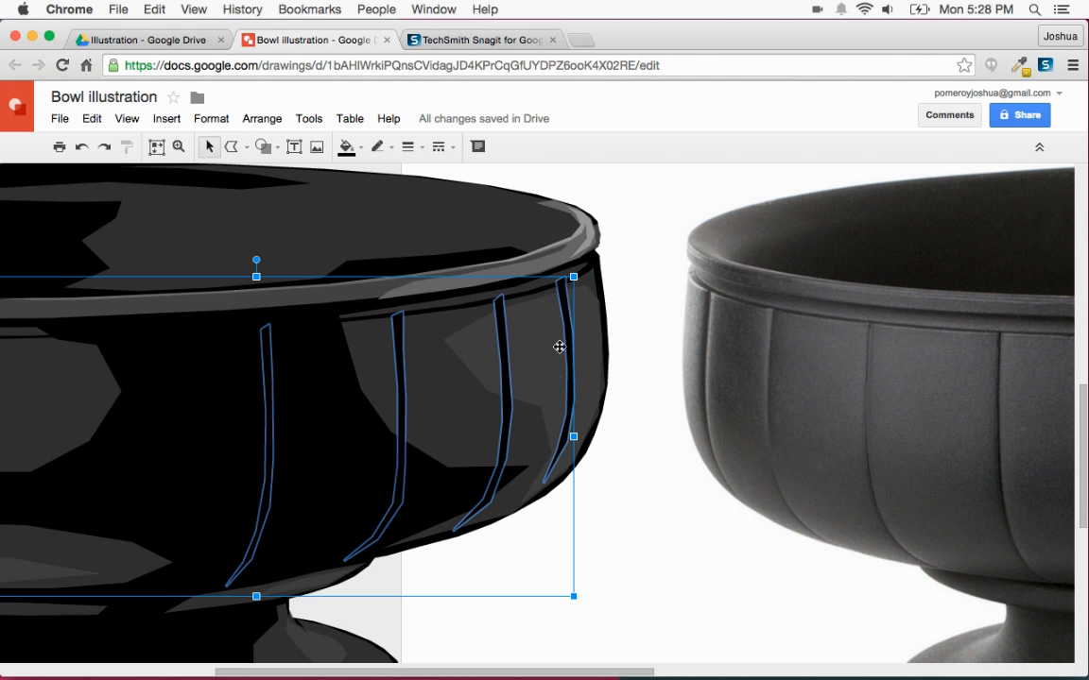
pyautogui.moveTo(503, 346); pyautogui.dragTo(513, 345)
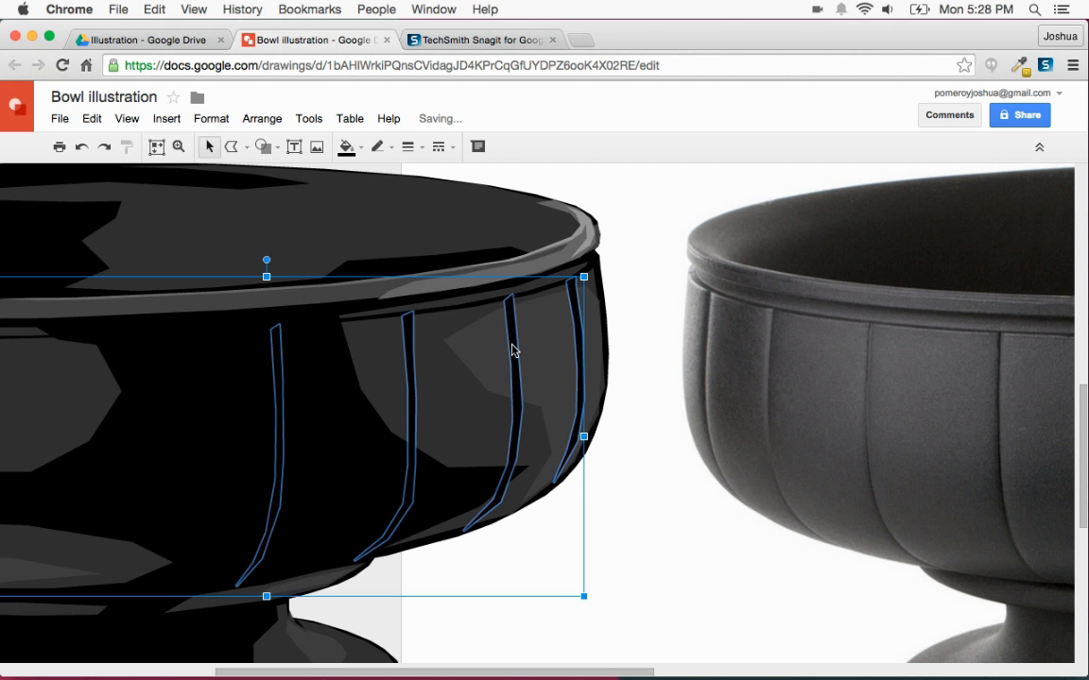
pyautogui.hotkey('shift', 'Right')
pyautogui.hotkey('shift', 'Right')
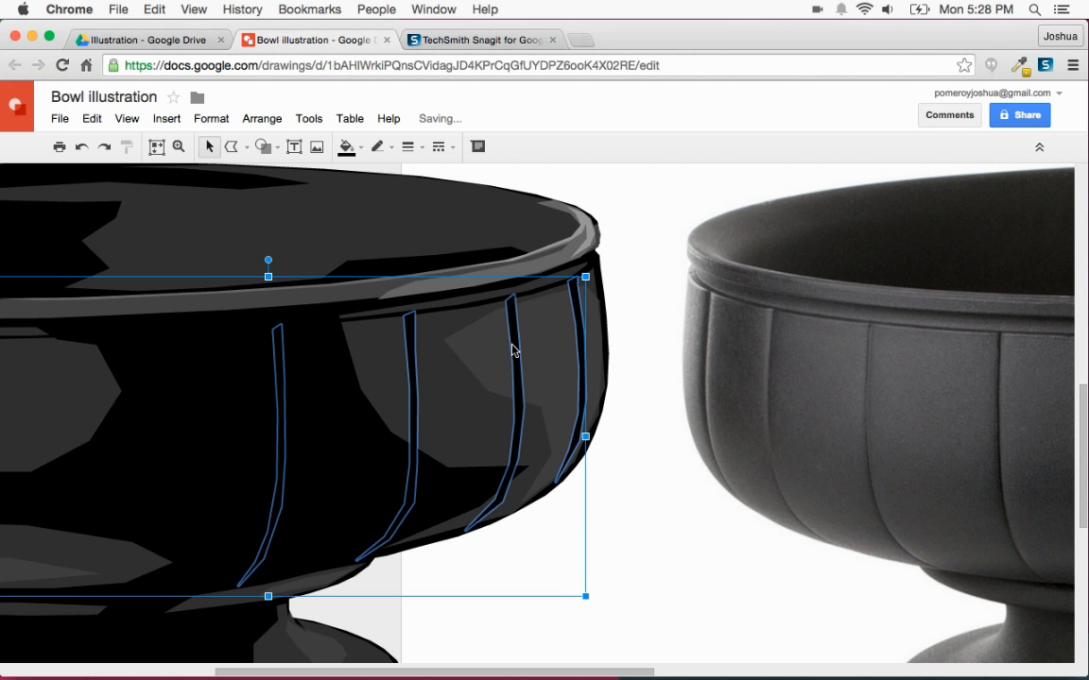
pyautogui.press('super+alt+minus')
pyautogui.press('super+alt+minus')
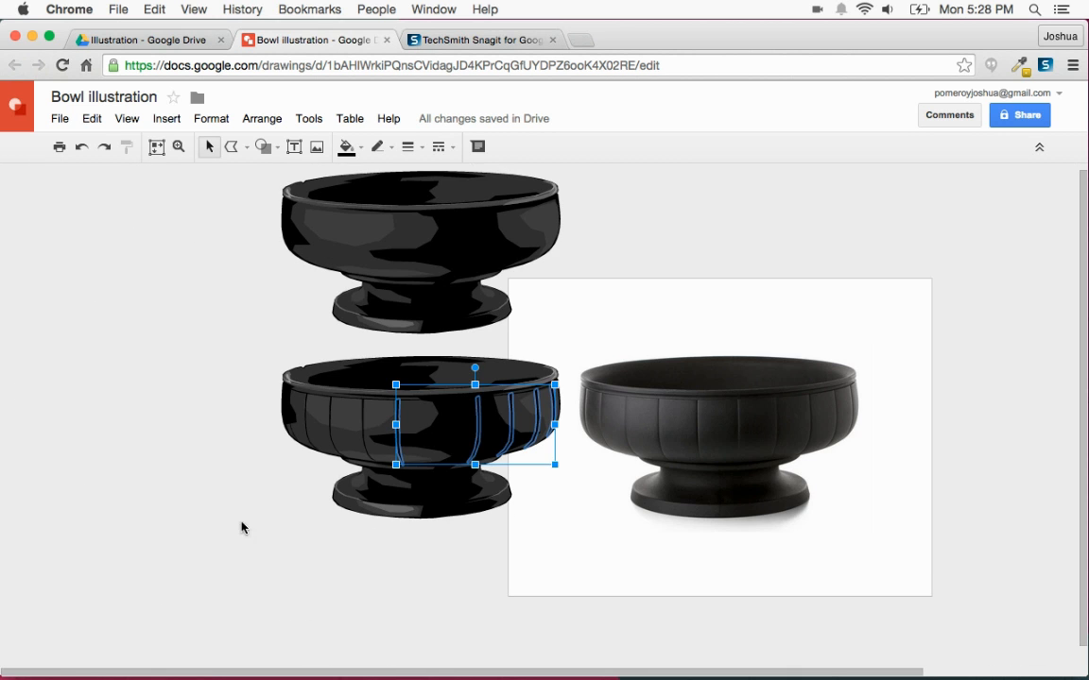
pyautogui.click(303, 544)
pyautogui.hscroll(3, 274, 552)
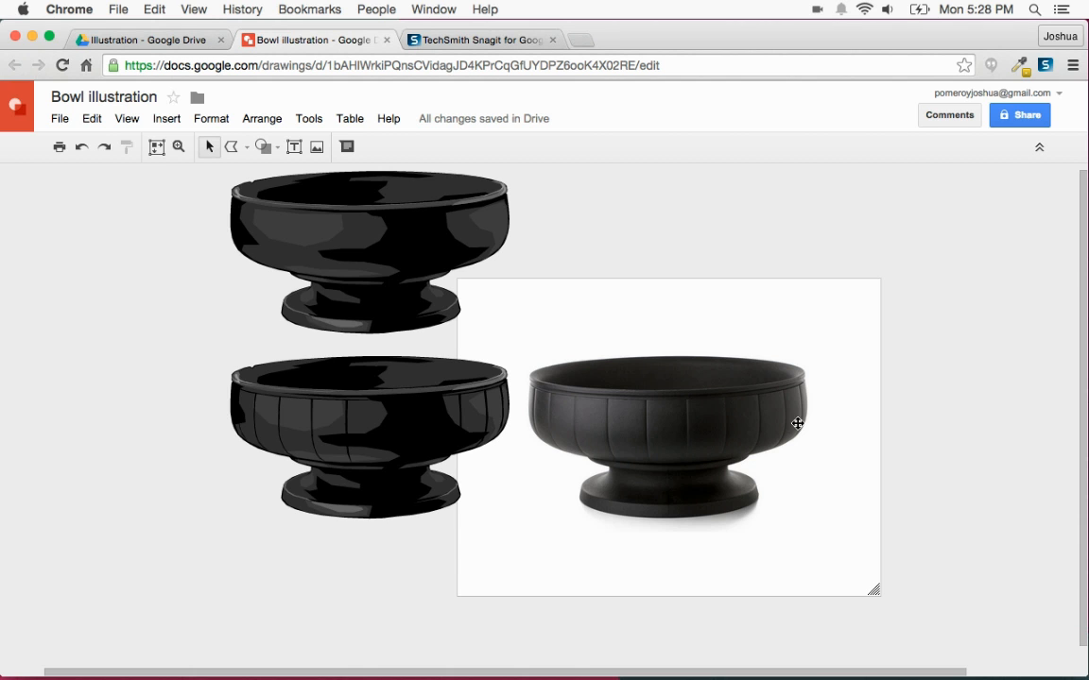
# Step: Trace the light edge beside the photo's leftmost groove as a narrow closed shape following the bowl's curve
pyautogui.click(179, 147)
pyautogui.click(805, 379)
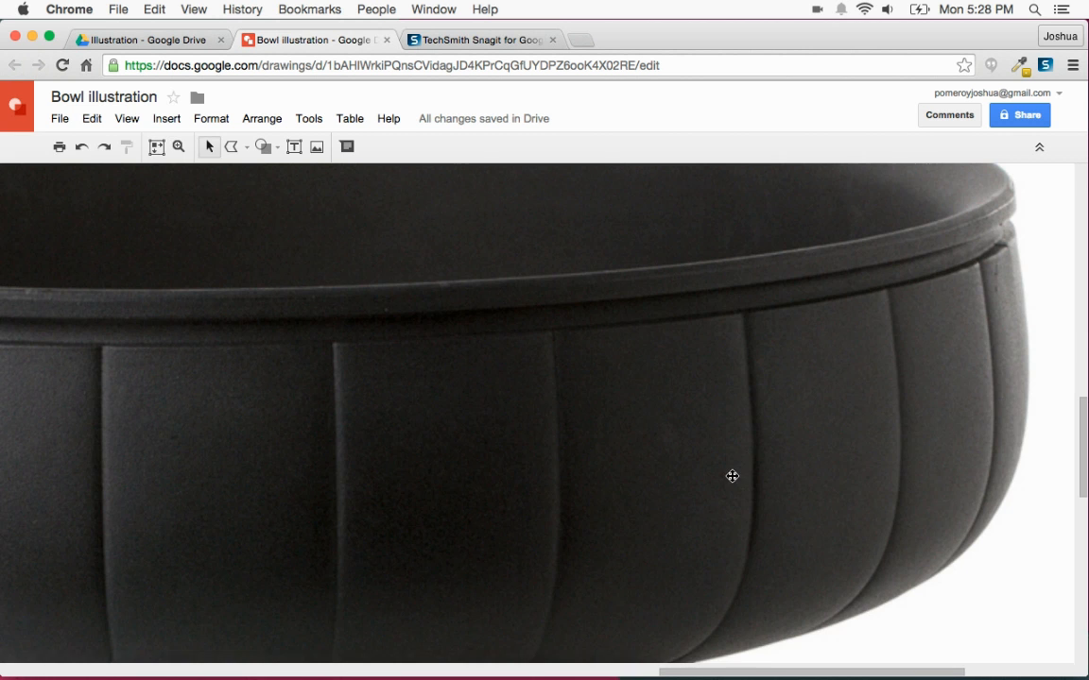
pyautogui.hscroll(-2, 344, 435)
pyautogui.hscroll(-10, 343, 436)
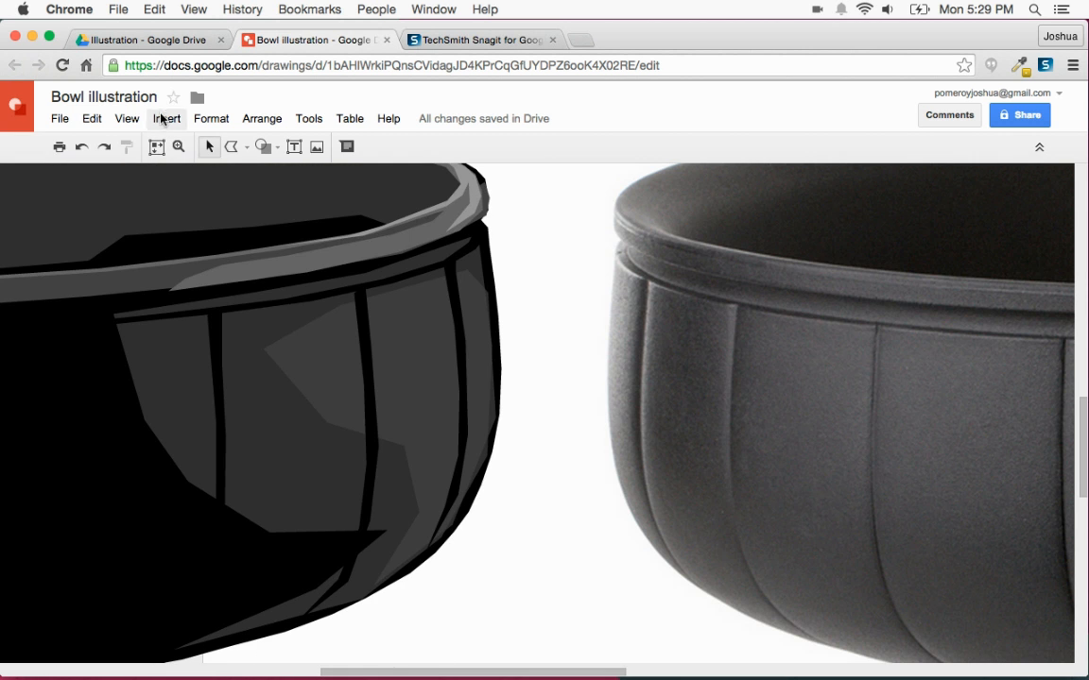
pyautogui.click(230, 146)
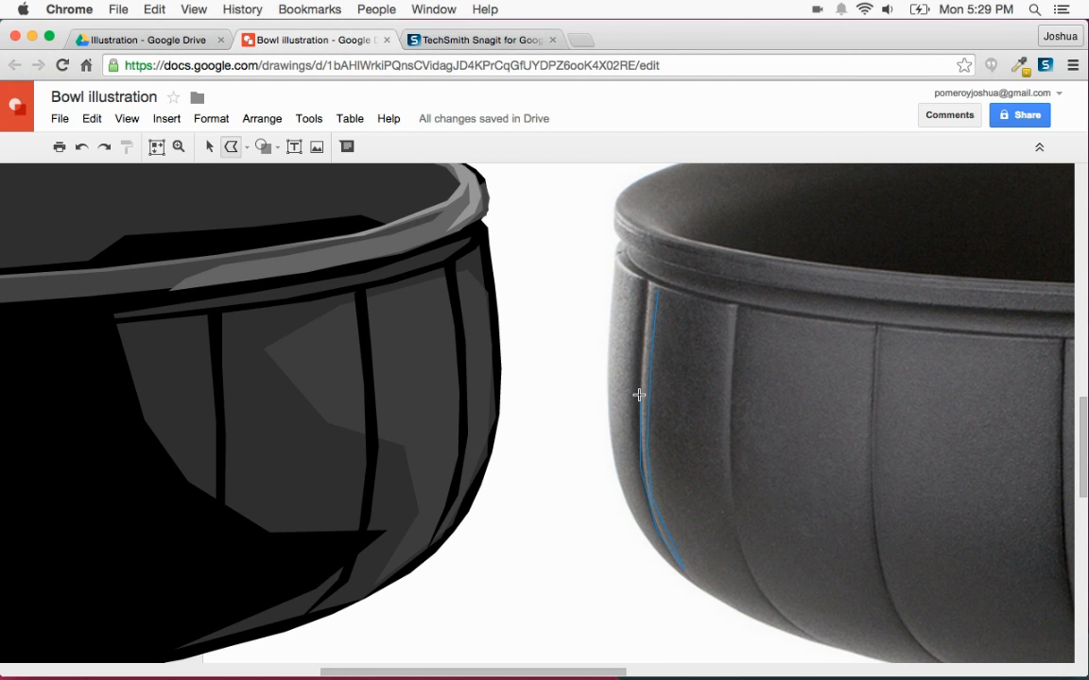
pyautogui.click(659, 290)
# Step: Fill the traced light edge with semi-transparent white, using the custom colour #ffffff51
pyautogui.click(346, 146)
pyautogui.click(462, 242)
pyautogui.click(348, 147)
pyautogui.click(493, 200)
pyautogui.click(348, 147)
pyautogui.click(394, 340)
pyautogui.moveTo(616, 326); pyautogui.dragTo(619, 393)
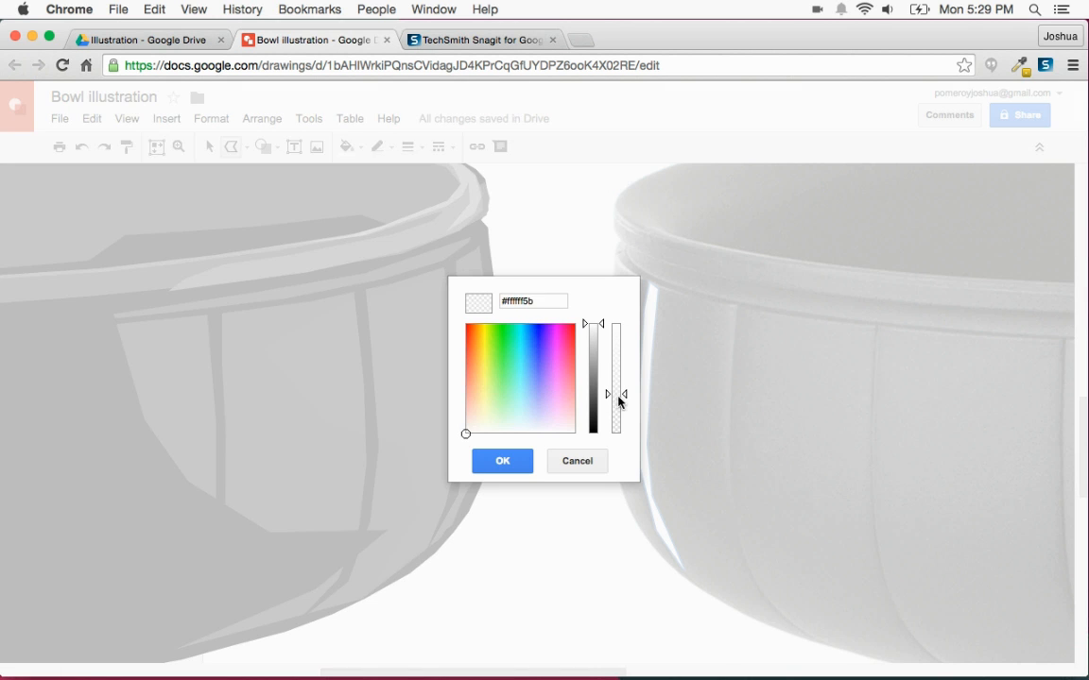
pyautogui.click(503, 461)
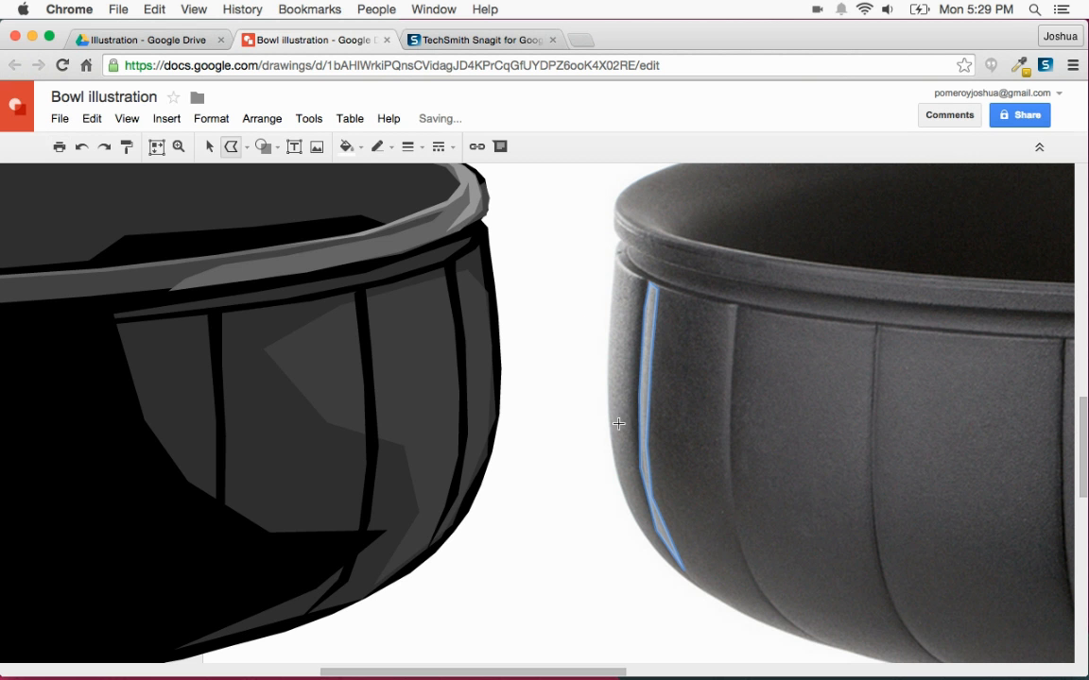
# Step: Move the semi-transparent white highlight onto the left side of the duplicated bowl, matching the leftmost groove, and deselect it
pyautogui.click(210, 147)
pyautogui.moveTo(645, 381); pyautogui.dragTo(69, 397)
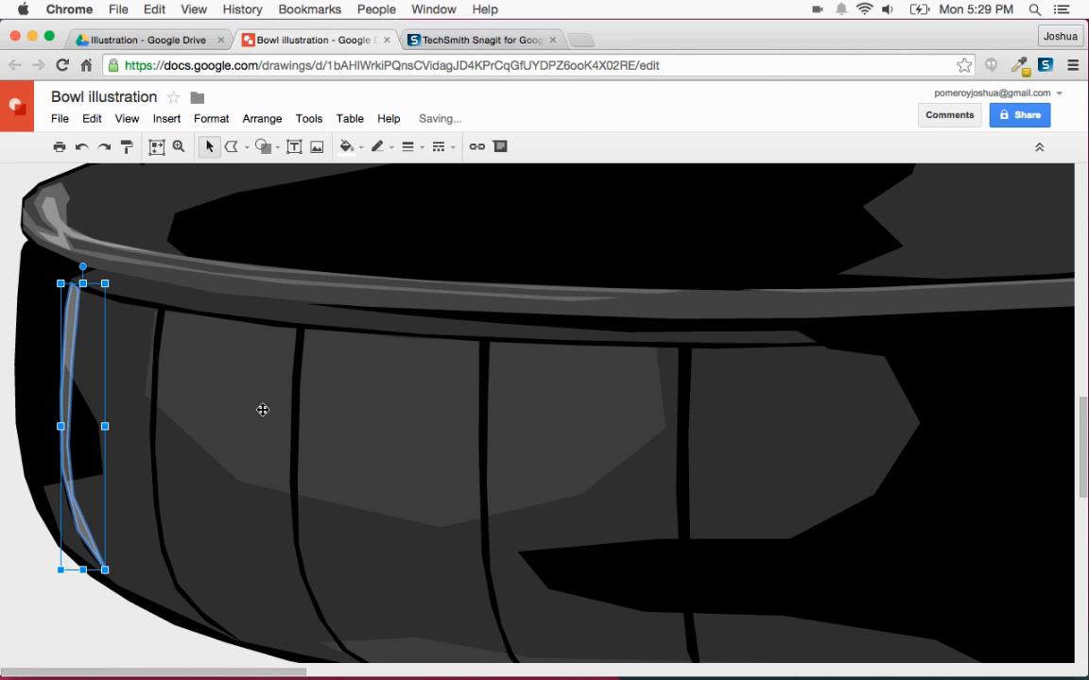
pyautogui.click(26, 186)
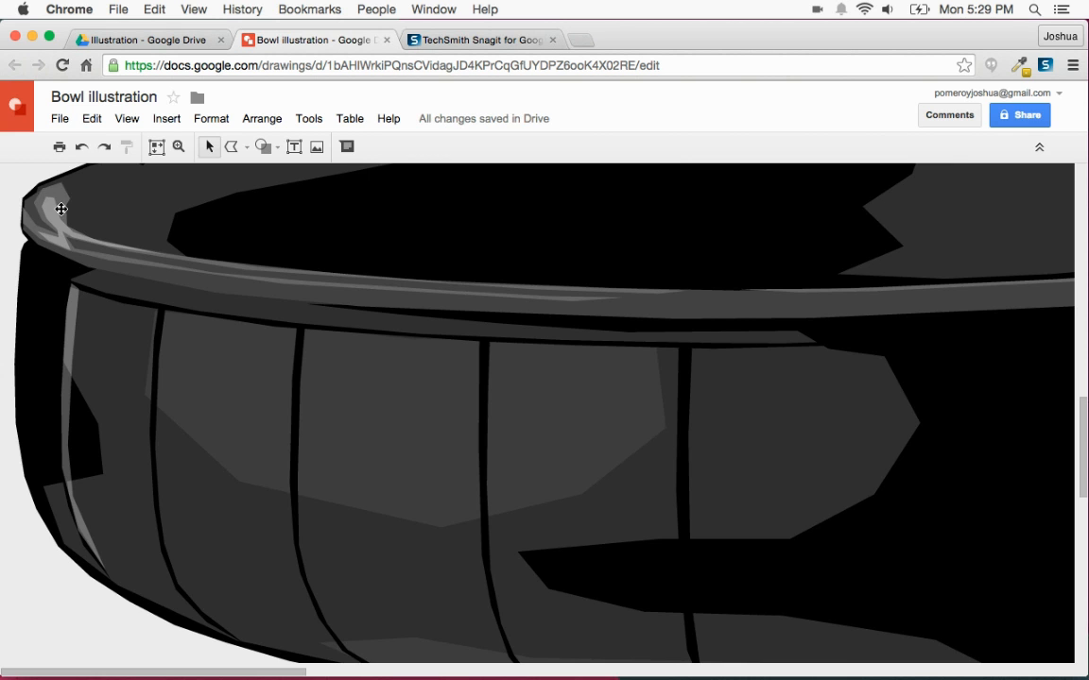
pyautogui.press('super+alt+minus')
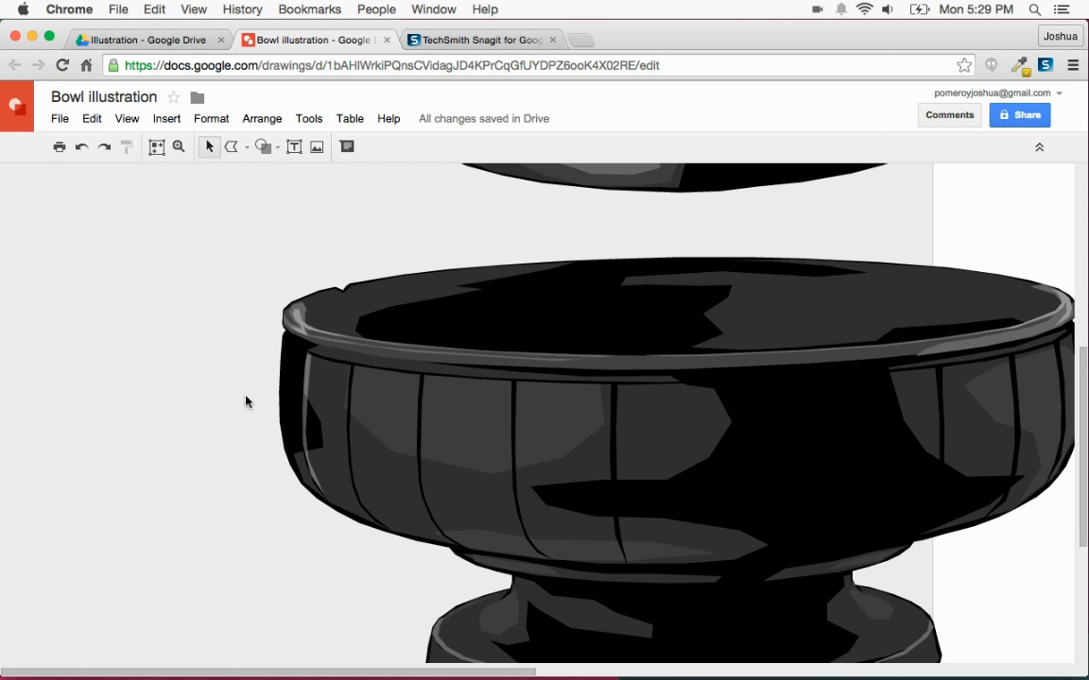
# Step: Make the white highlight on the duplicated bowl's left side more transparent with the custom fill #ffffff3b, and deselect it
pyautogui.press('super+alt+plus')
pyautogui.press('super+alt+plus')
pyautogui.hscroll(-5, 246, 396)
pyautogui.click(138, 245)
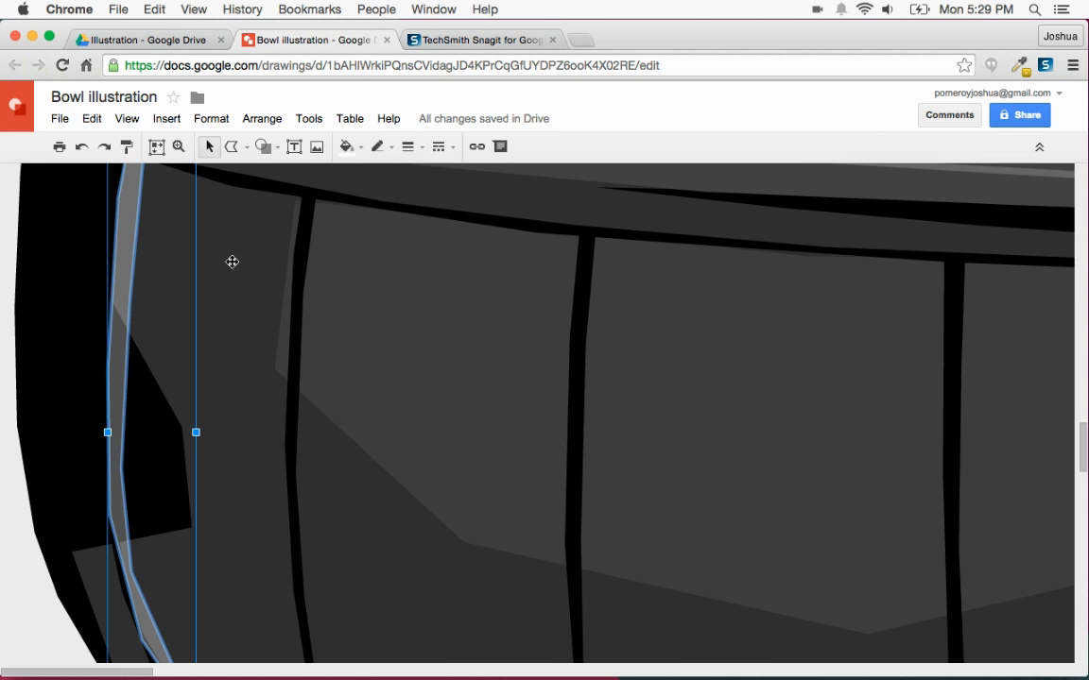
pyautogui.click(347, 146)
pyautogui.click(387, 341)
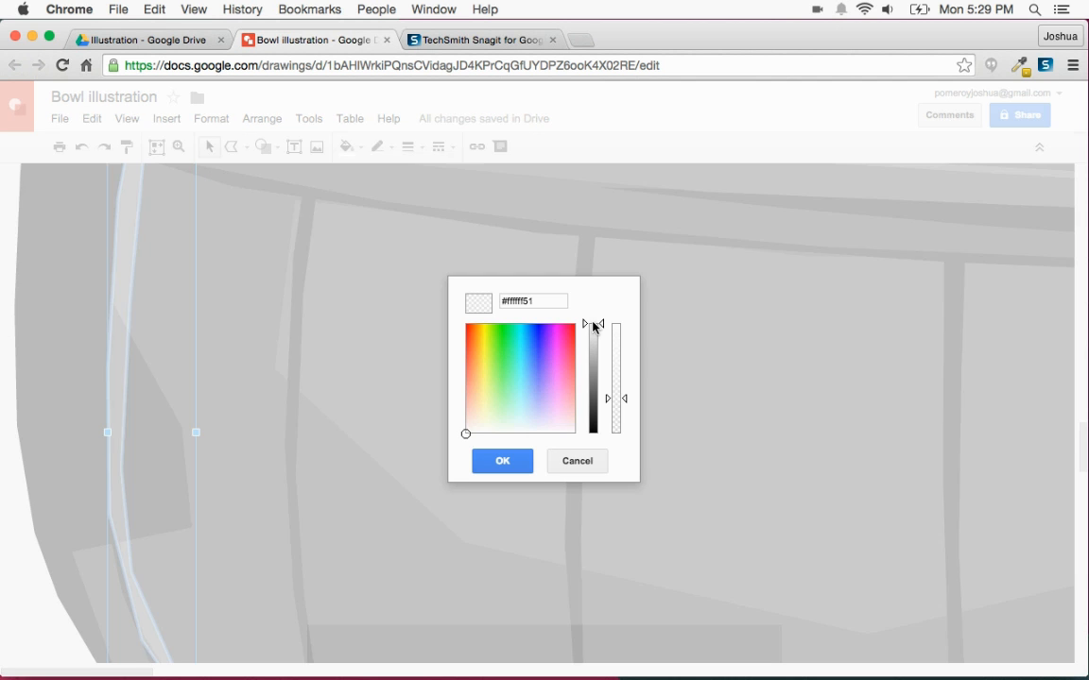
pyautogui.moveTo(617, 399); pyautogui.dragTo(617, 409)
pyautogui.click(509, 467)
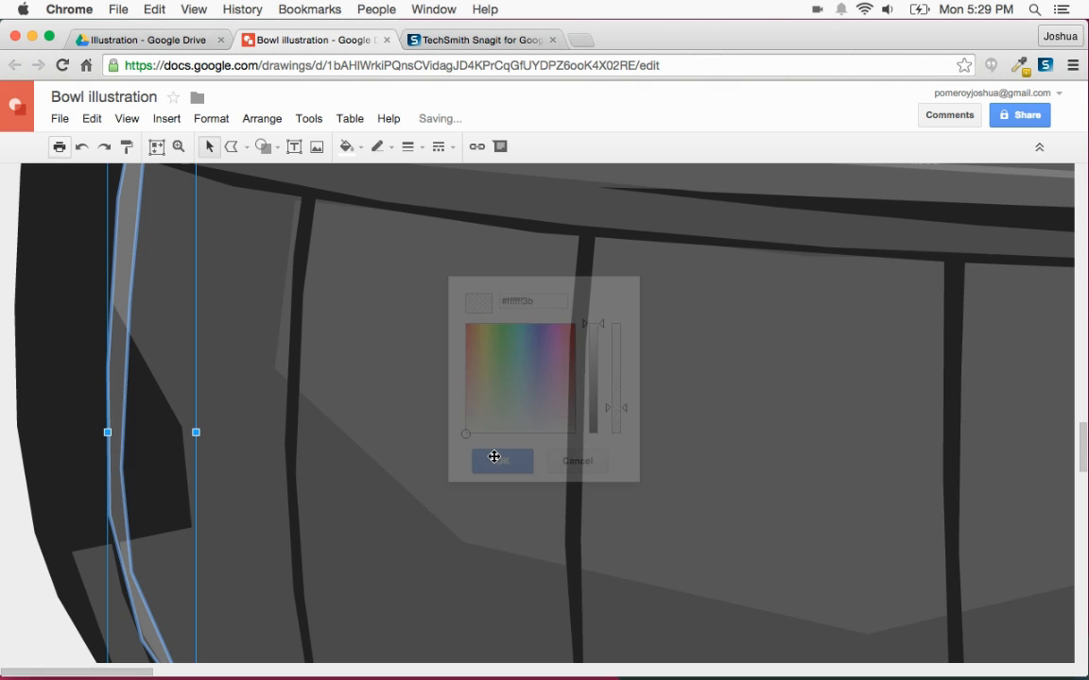
pyautogui.press('super+alt+minus')
pyautogui.press('super+alt+minus')
pyautogui.click(294, 422)
pyautogui.hscroll(5, 299, 419)
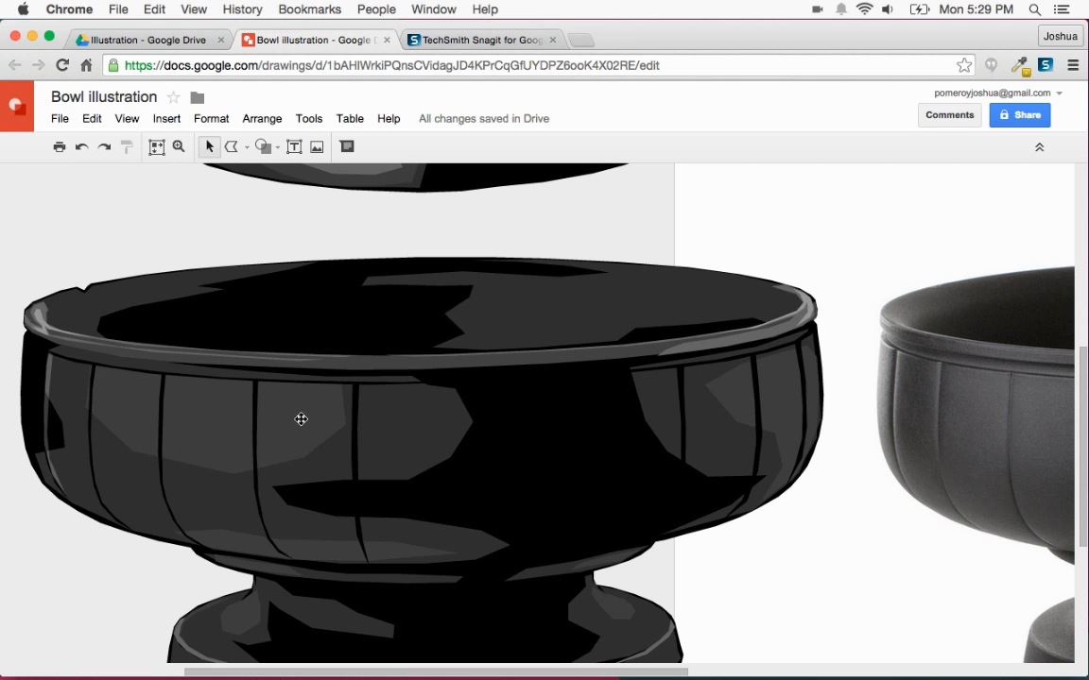
# Step: Select the highlight on the duplicated bowl's left side and compare that area with the leftmost grooves on the photo
pyautogui.click(47, 373)
pyautogui.press('super+alt+plus')
pyautogui.press('super+alt+plus')
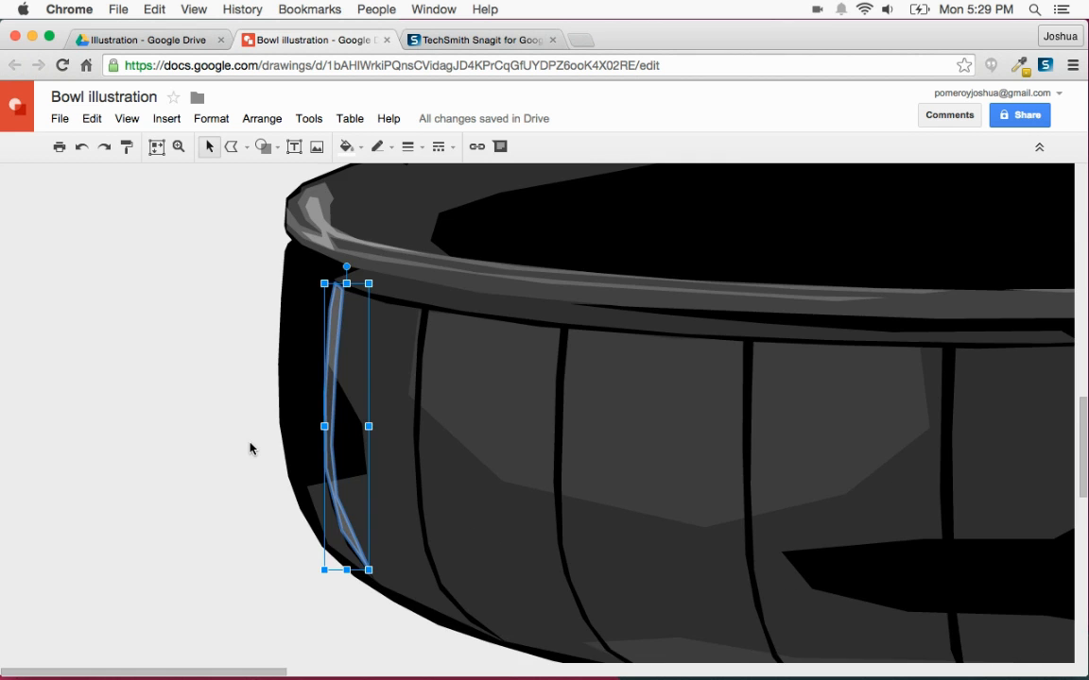
pyautogui.scroll(-3, 274, 378)
pyautogui.scroll(3, 284, 373)
pyautogui.hscroll(10, 271, 443)
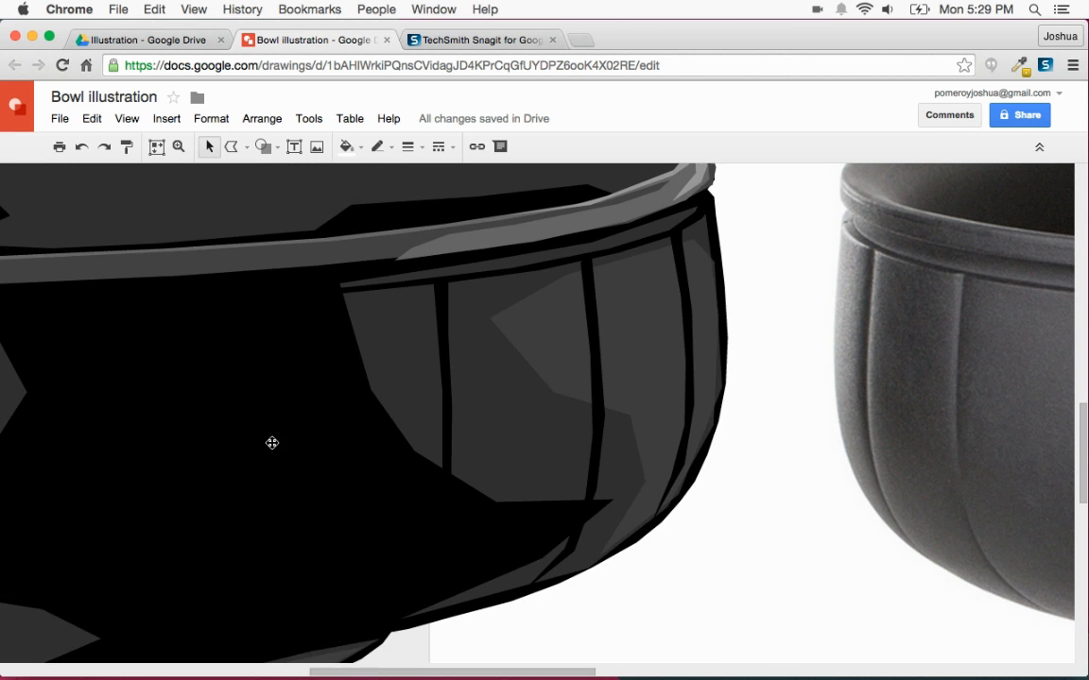
pyautogui.hscroll(5, 272, 442)
pyautogui.hscroll(-1, 273, 441)
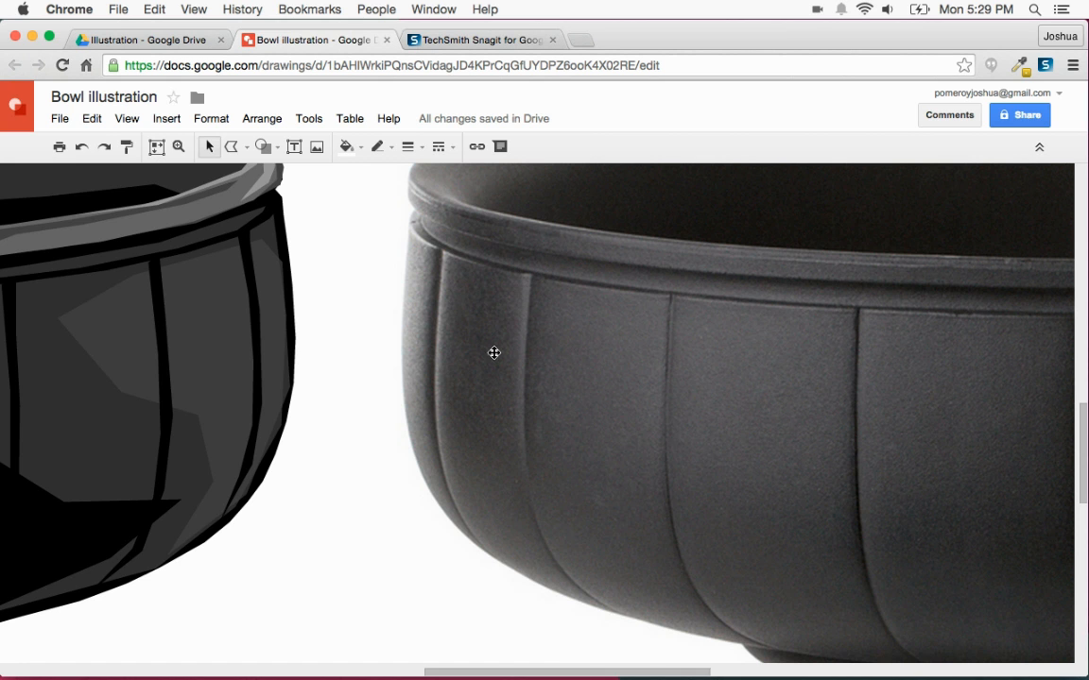
pyautogui.hscroll(-15, 615, 425)
pyautogui.hscroll(-4, 251, 422)
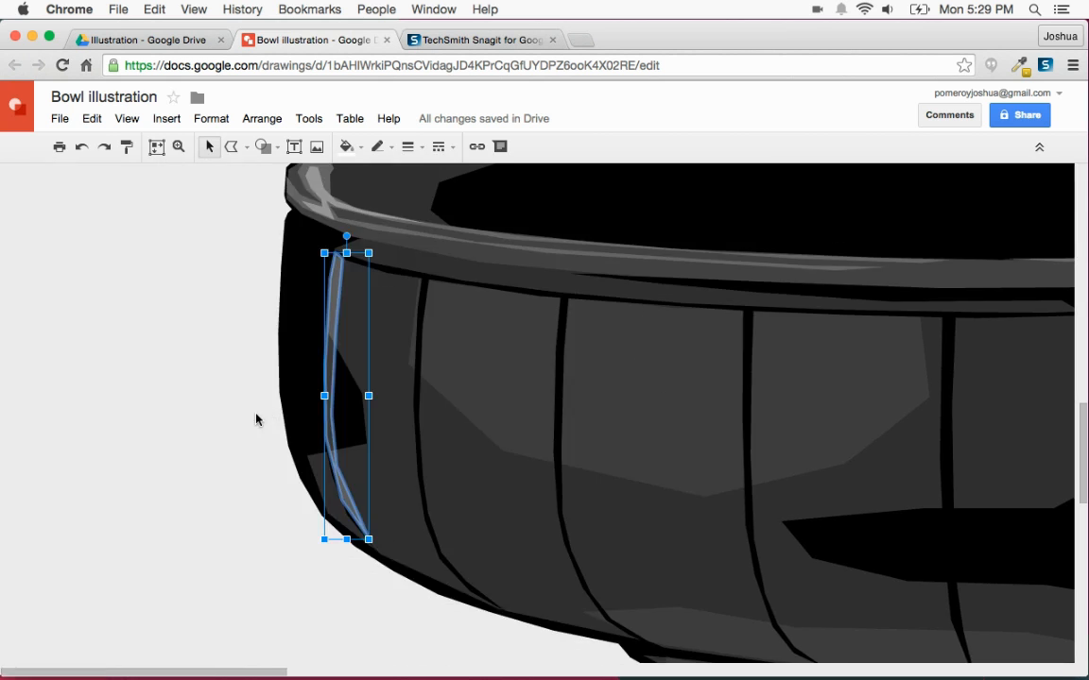
# Step: Trace a narrow semi-transparent white highlight along the left edge of the second groove from the left on the duplicated bowl
pyautogui.click(231, 146)
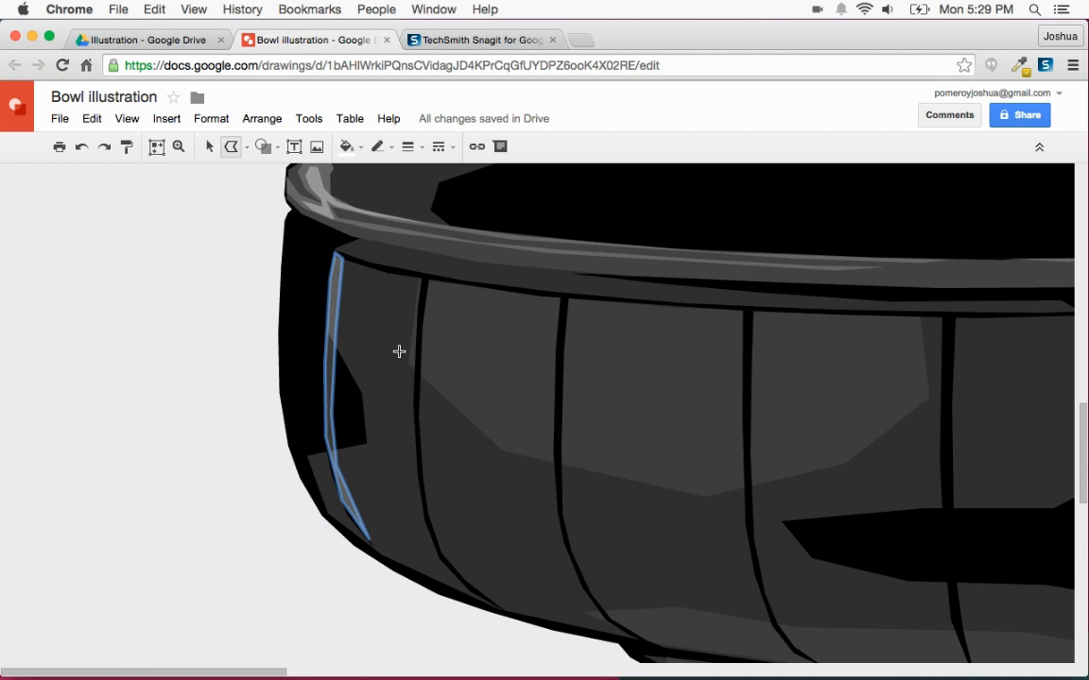
pyautogui.press('super+alt+plus')
pyautogui.scroll(4, 352, 349)
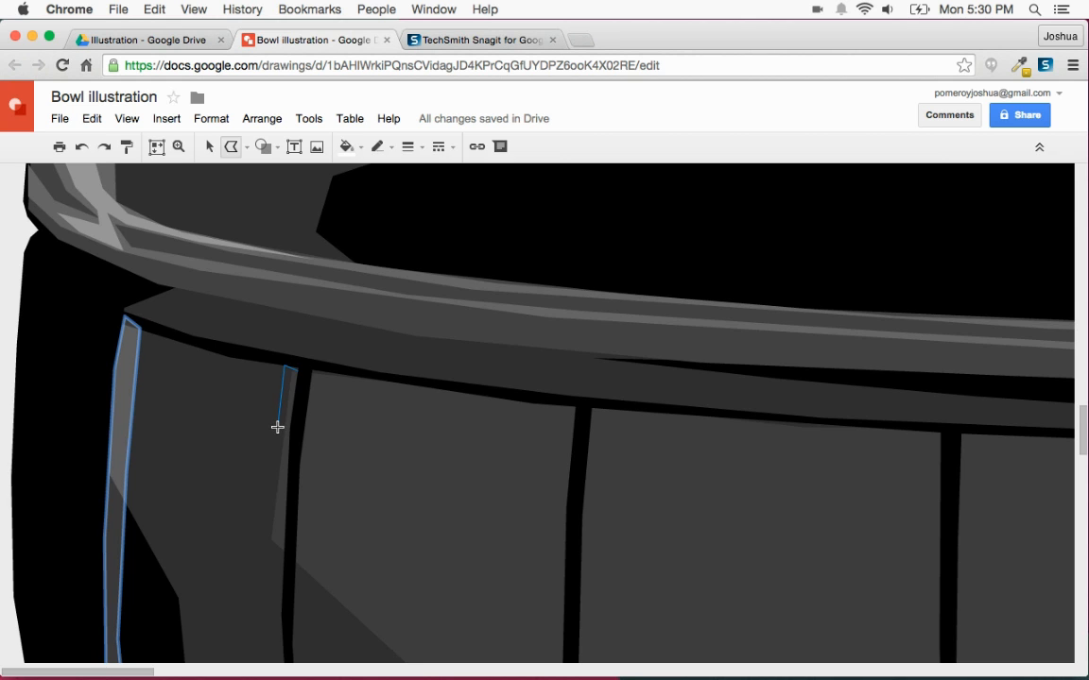
pyautogui.scroll(-5, 277, 425)
pyautogui.click(271, 241)
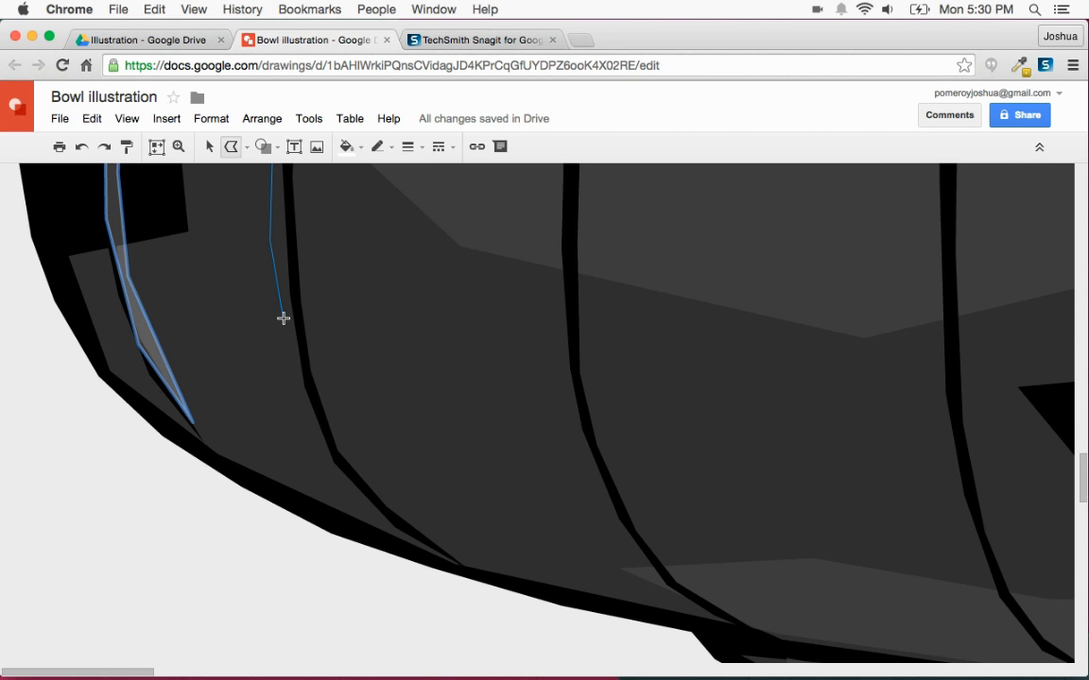
pyautogui.click(293, 385)
pyautogui.click(316, 420)
pyautogui.click(301, 373)
pyautogui.scroll(3, 292, 341)
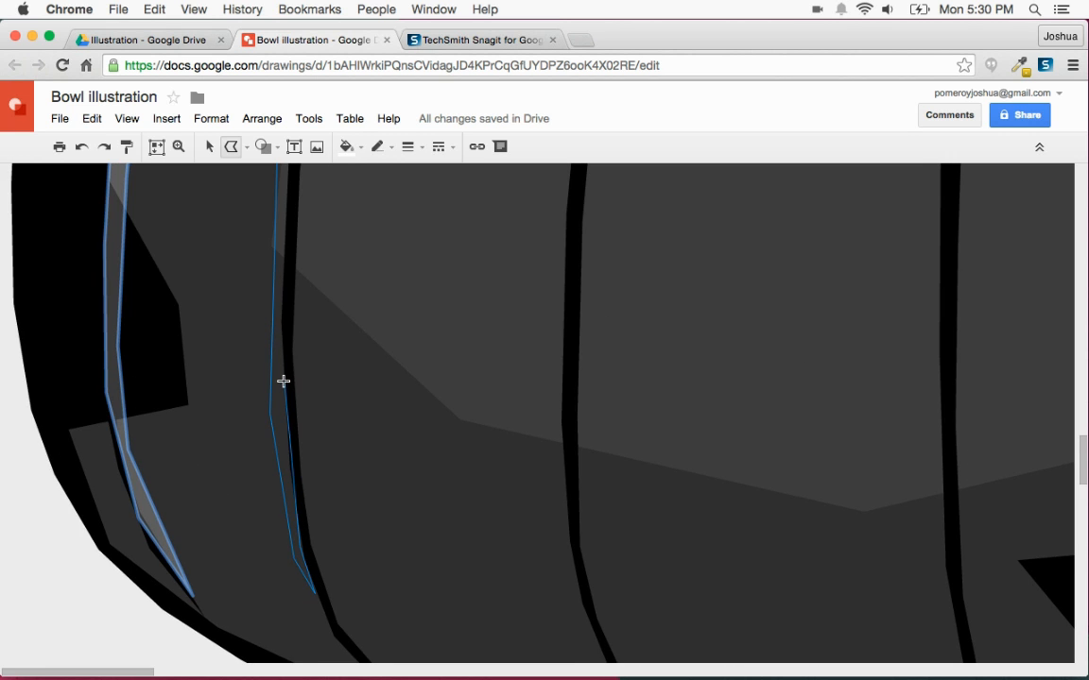
pyautogui.scroll(3, 287, 381)
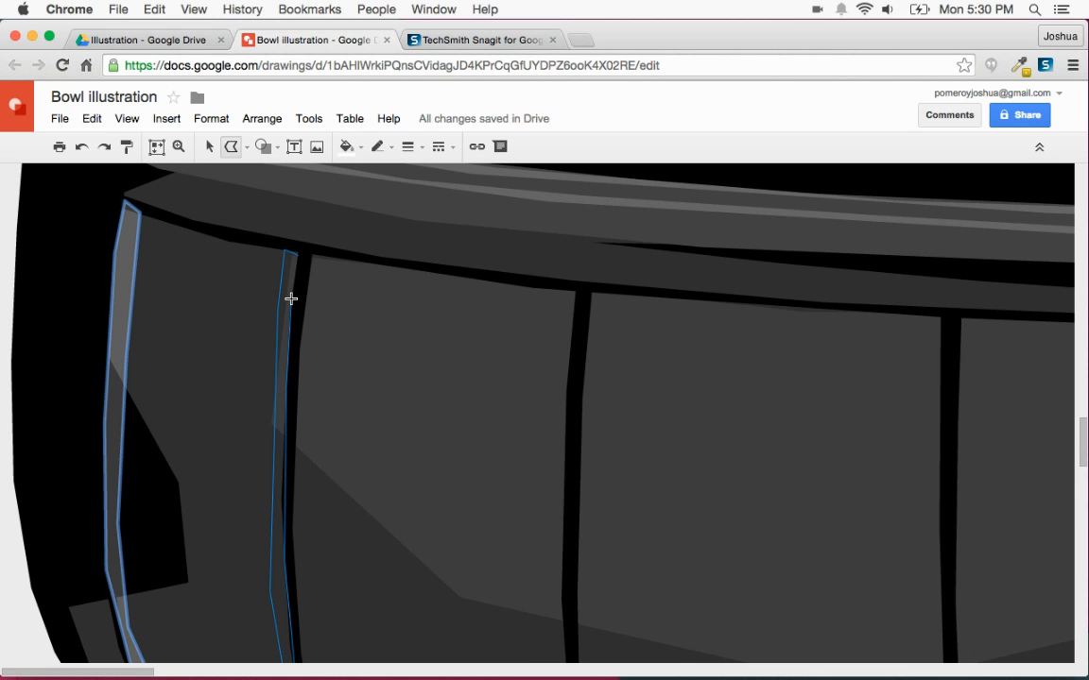
pyautogui.click(295, 253)
# Step: Check the photo's grooves, and trace a narrow semi-transparent white highlight along the left edge of the duplicated bowl's third groove
pyautogui.hscroll(10, 394, 354)
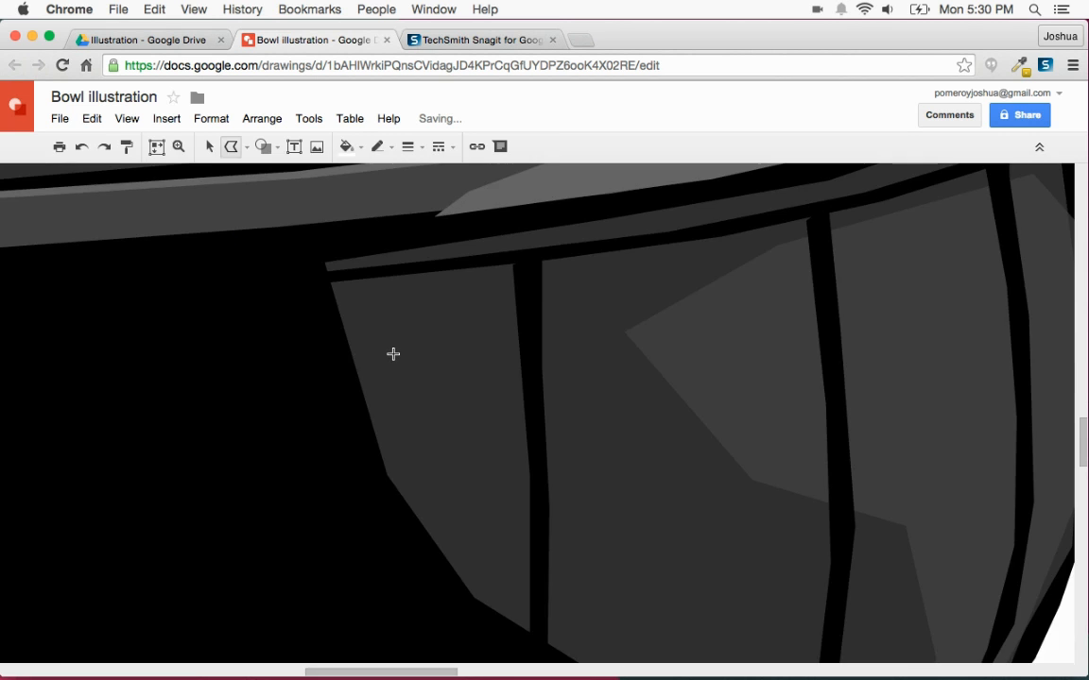
pyautogui.scroll(-5, 396, 353)
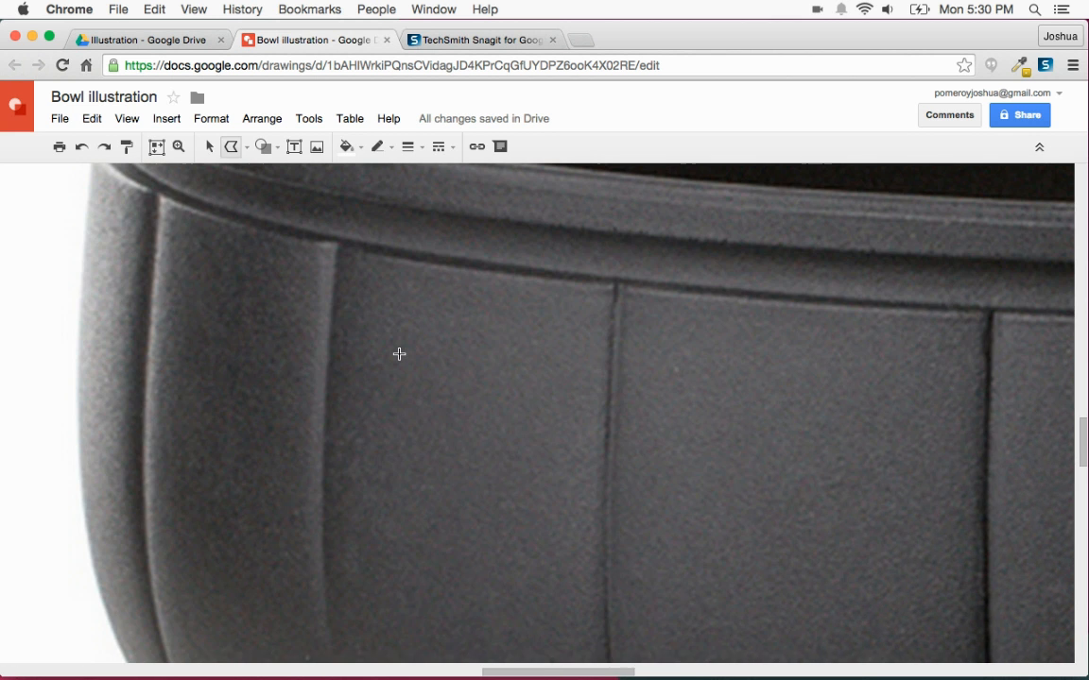
pyautogui.hscroll(-2, 415, 352)
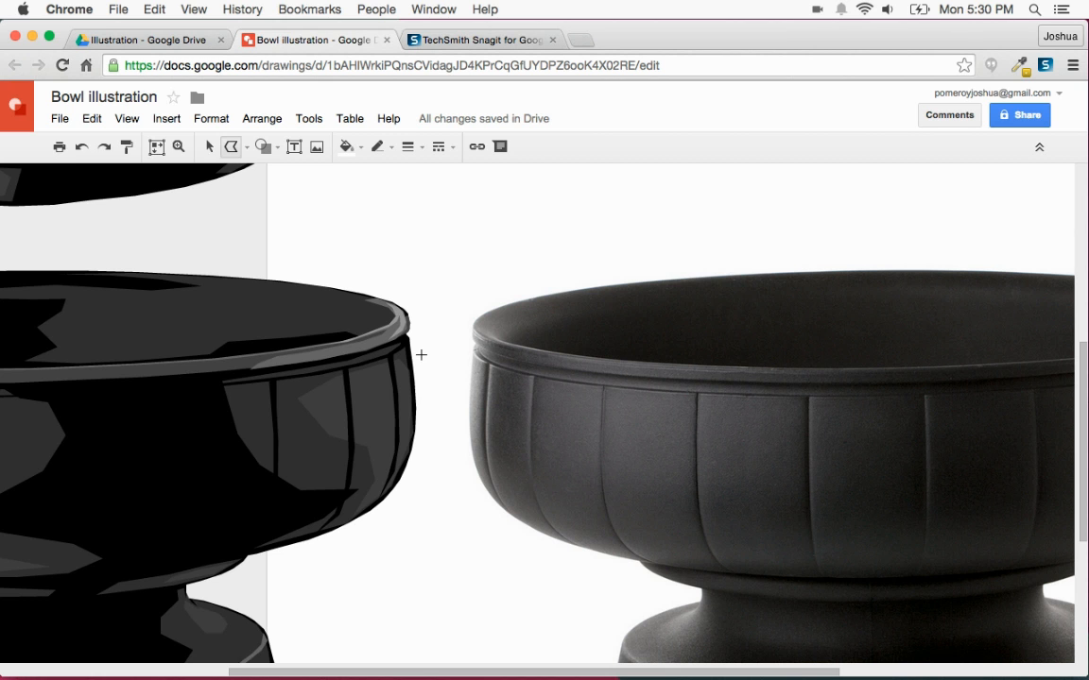
pyautogui.hscroll(-10, 422, 354)
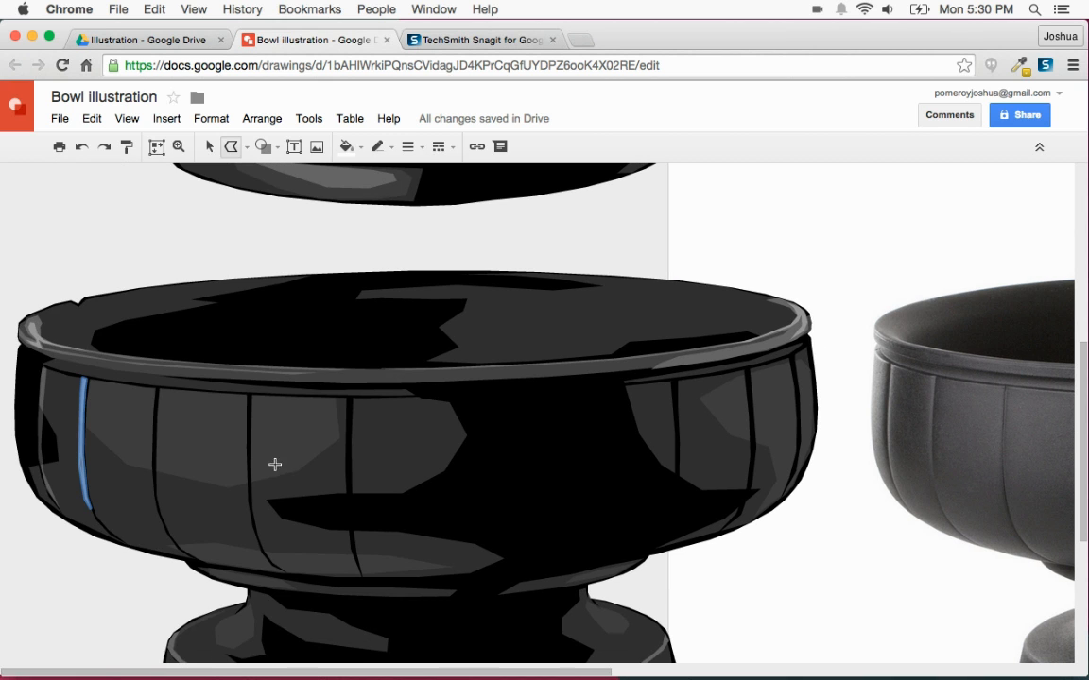
pyautogui.scroll(5, 133, 467)
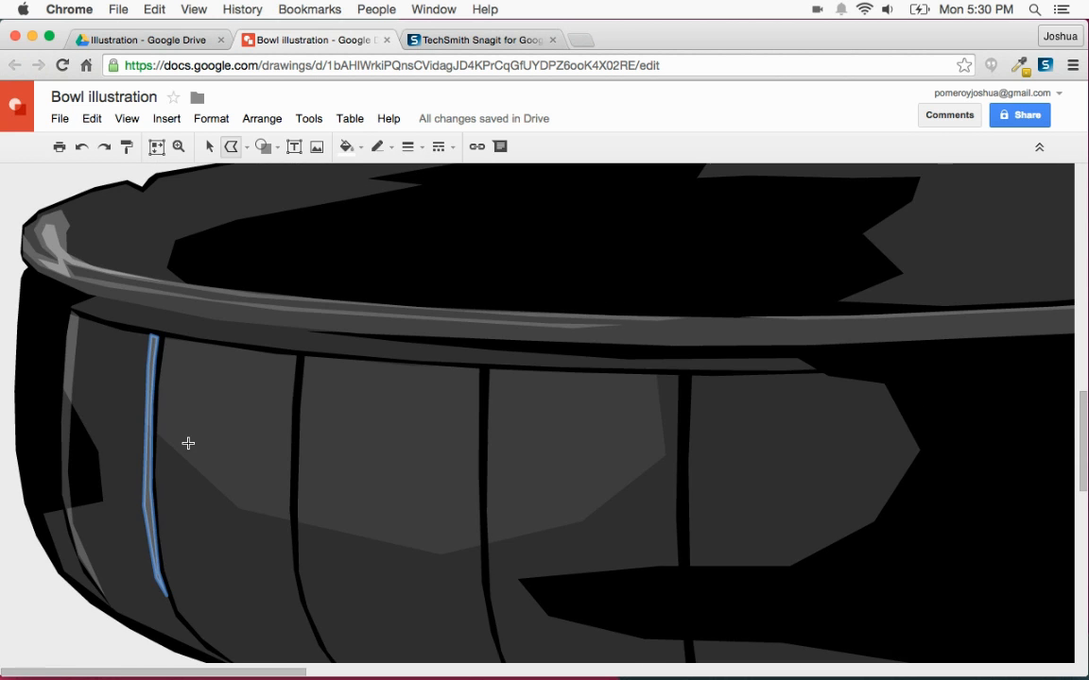
pyautogui.scroll(4, 225, 408)
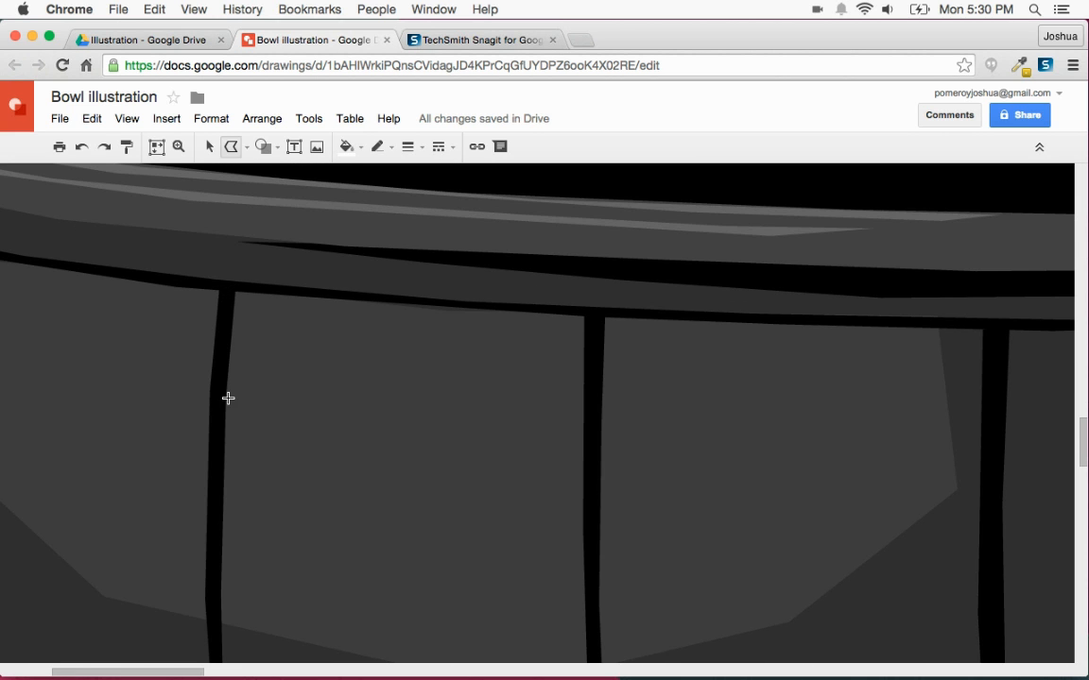
pyautogui.click(219, 294)
pyautogui.scroll(-3, 202, 492)
pyautogui.scroll(-3, 205, 498)
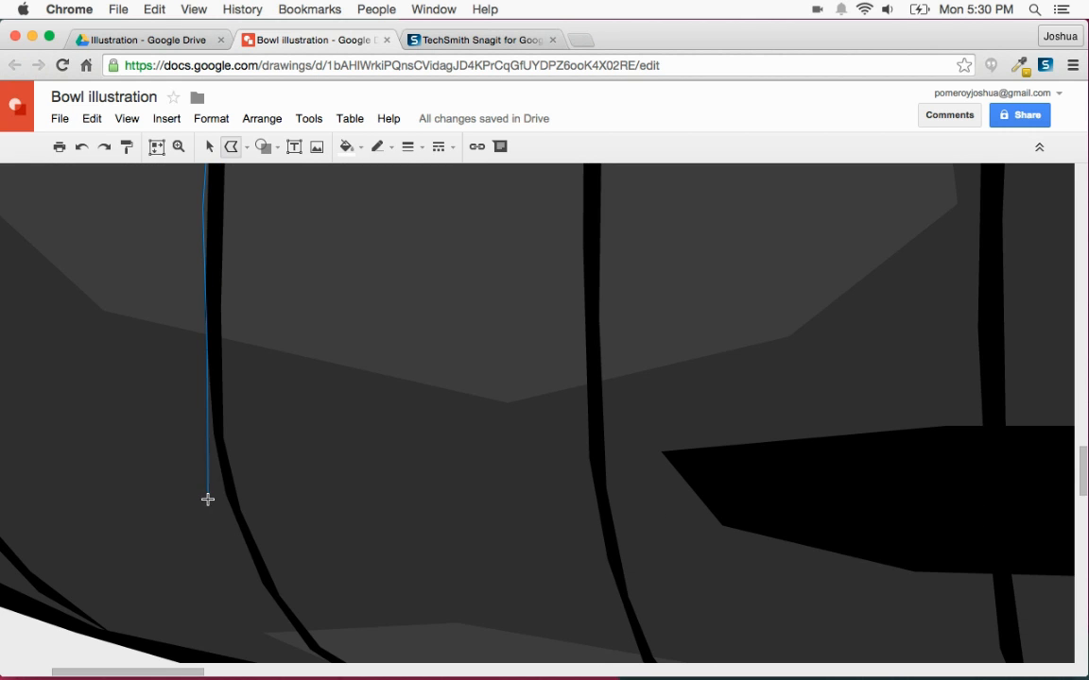
pyautogui.click(216, 465)
pyautogui.scroll(3, 187, 349)
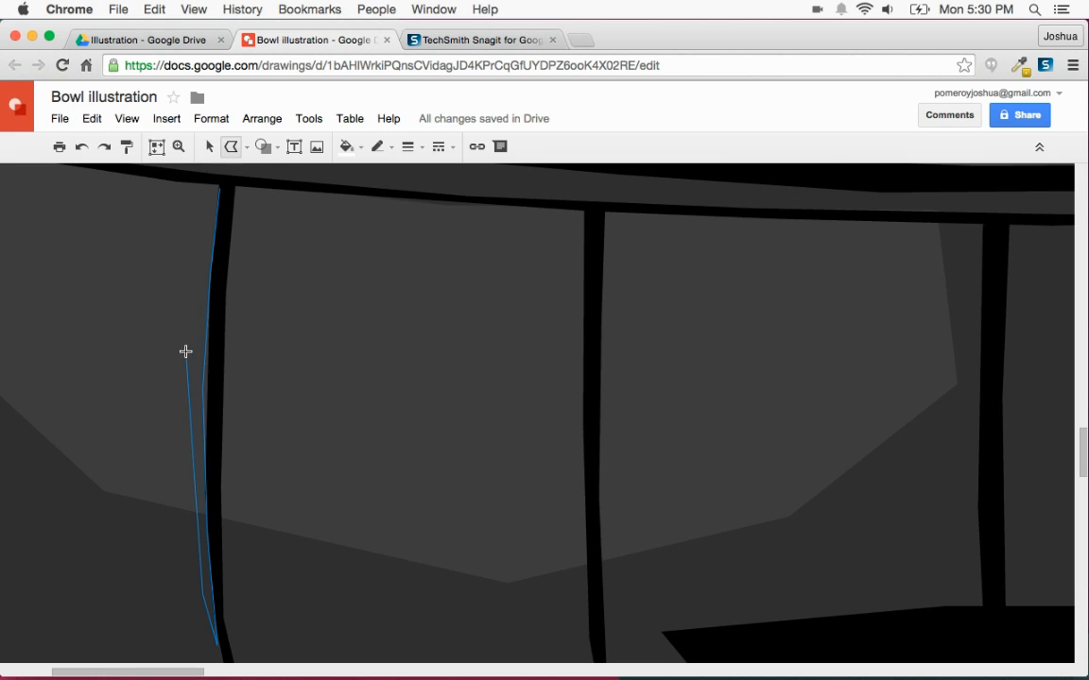
pyautogui.scroll(3, 192, 349)
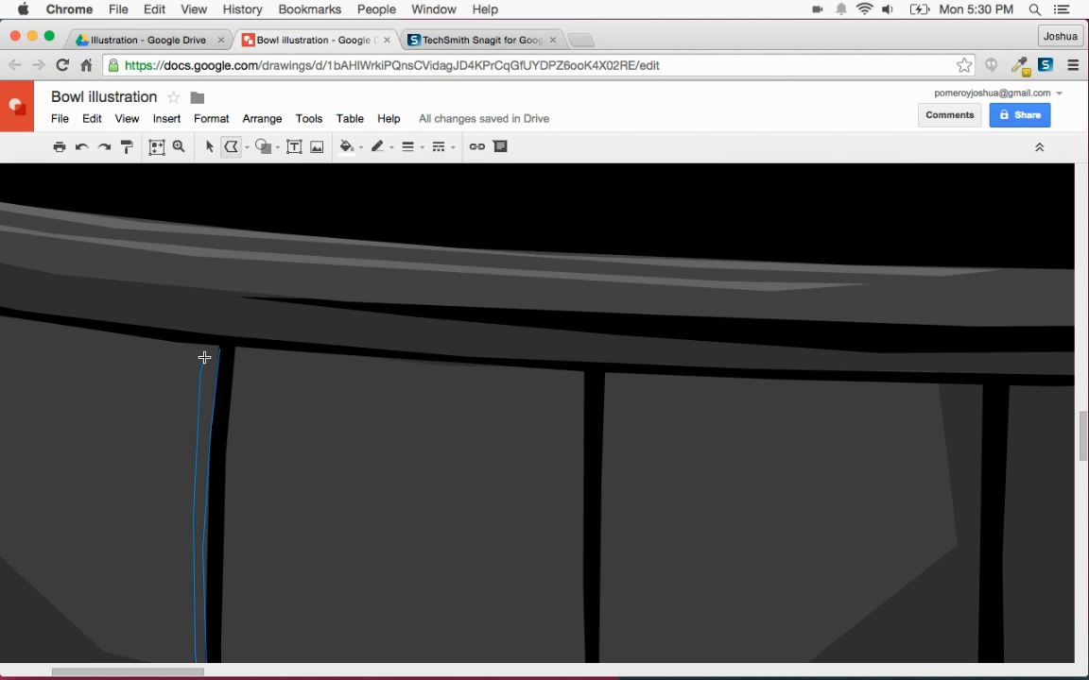
pyautogui.click(208, 345)
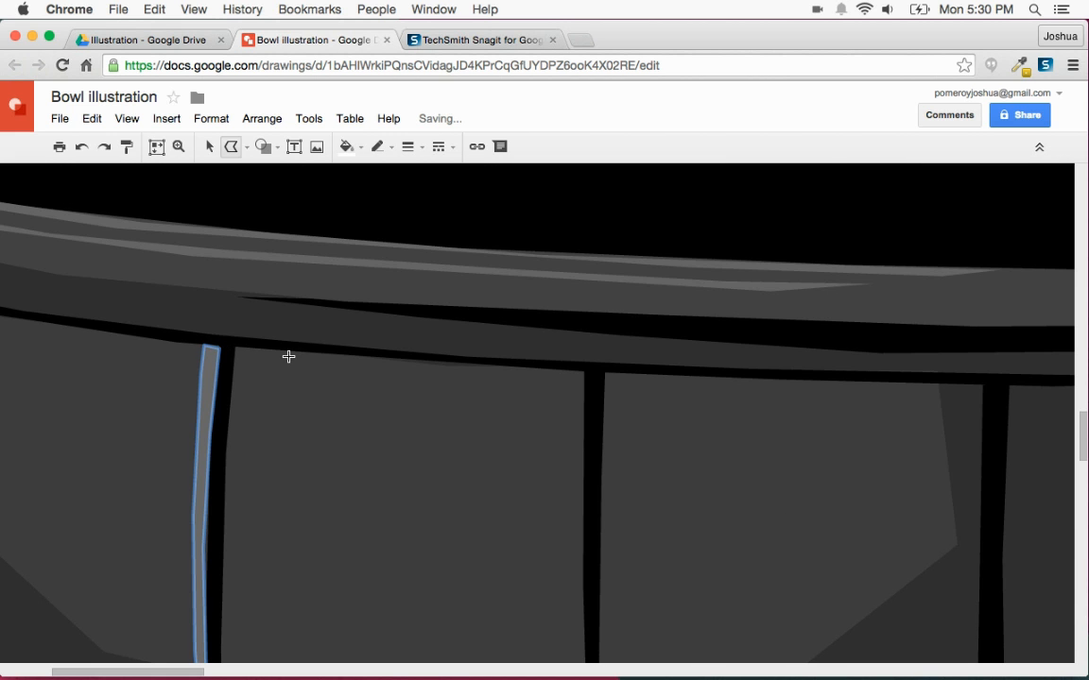
# Step: Deselect the third groove's highlight and compare the duplicated bowl's grooves with the light edges on the photo
pyautogui.press('super+alt+minus')
pyautogui.press('super+alt+minus')
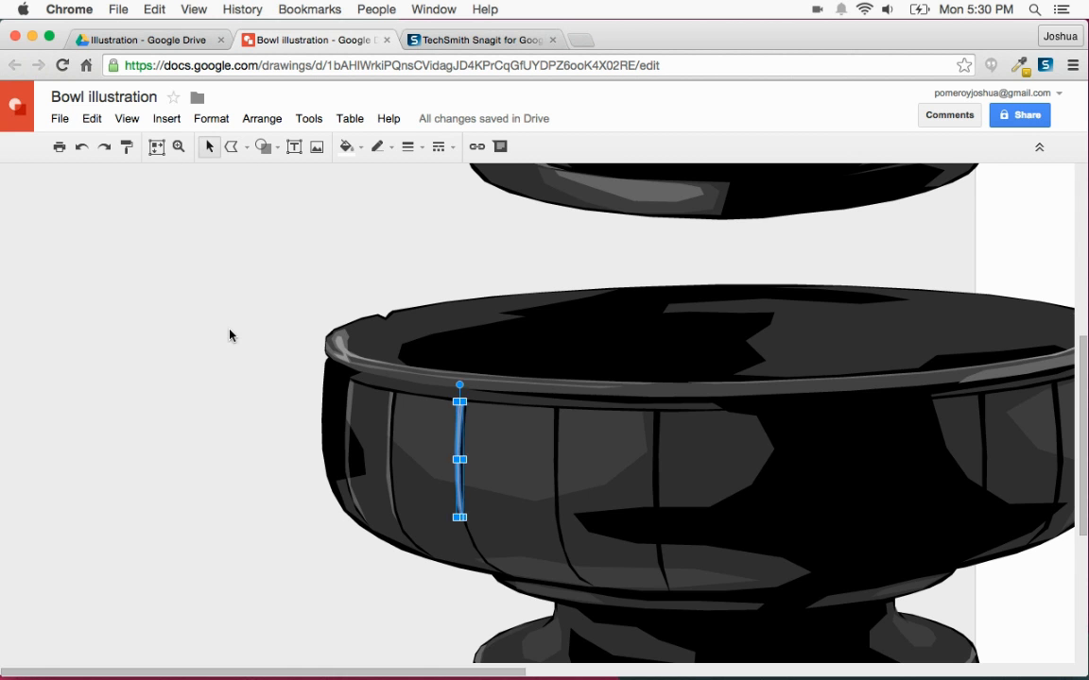
pyautogui.click(175, 338)
pyautogui.hscroll(5, 180, 334)
pyautogui.hscroll(-2, 180, 334)
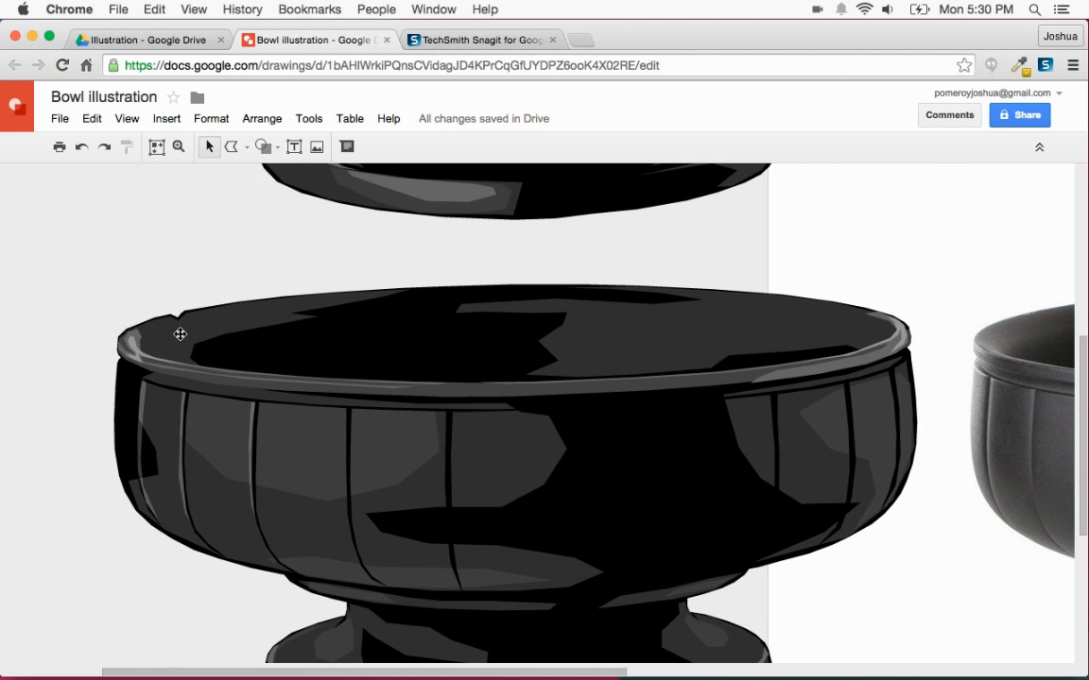
pyautogui.hscroll(4, 179, 334)
pyautogui.hscroll(-5, 177, 333)
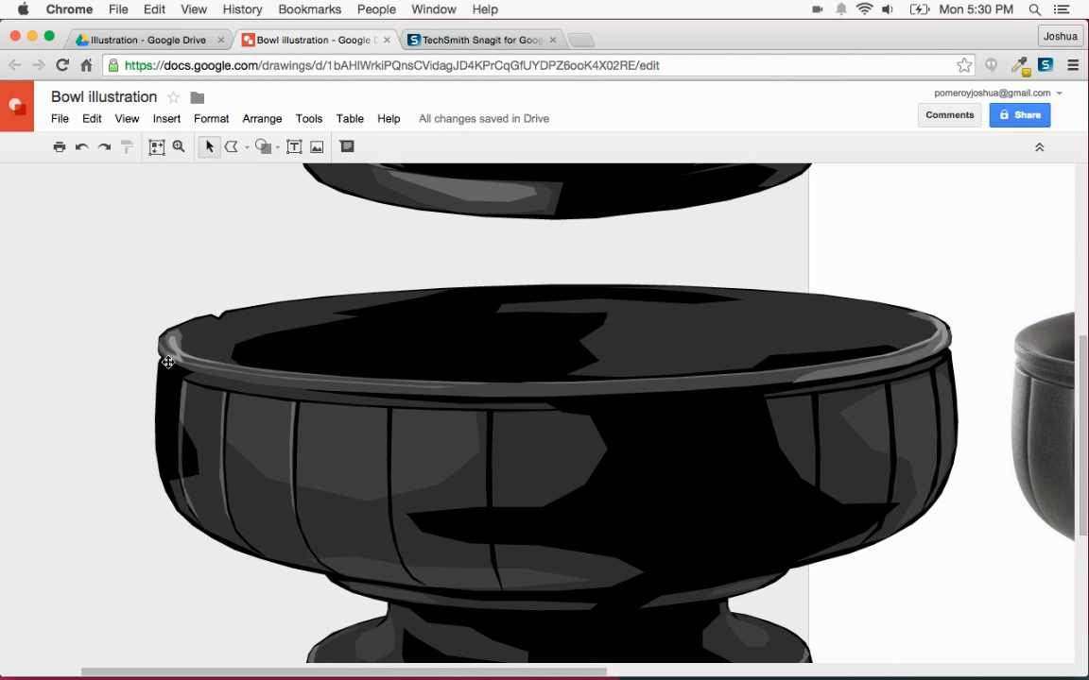
pyautogui.hscroll(5, 195, 400)
pyautogui.hscroll(-3, 195, 403)
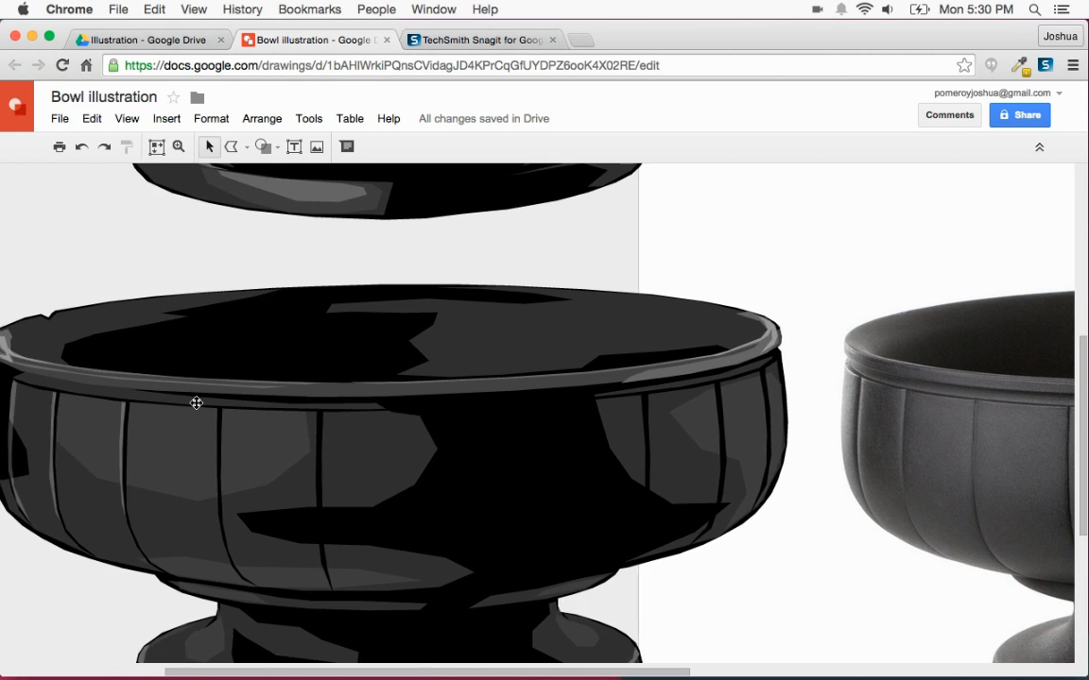
pyautogui.hscroll(-2, 196, 404)
# Step: Trace a narrow closed highlight shape along the right edge of the fourth groove from the left on the duplicated bowl
pyautogui.click(179, 147)
pyautogui.moveTo(303, 364); pyautogui.dragTo(419, 563)
pyautogui.click(231, 146)
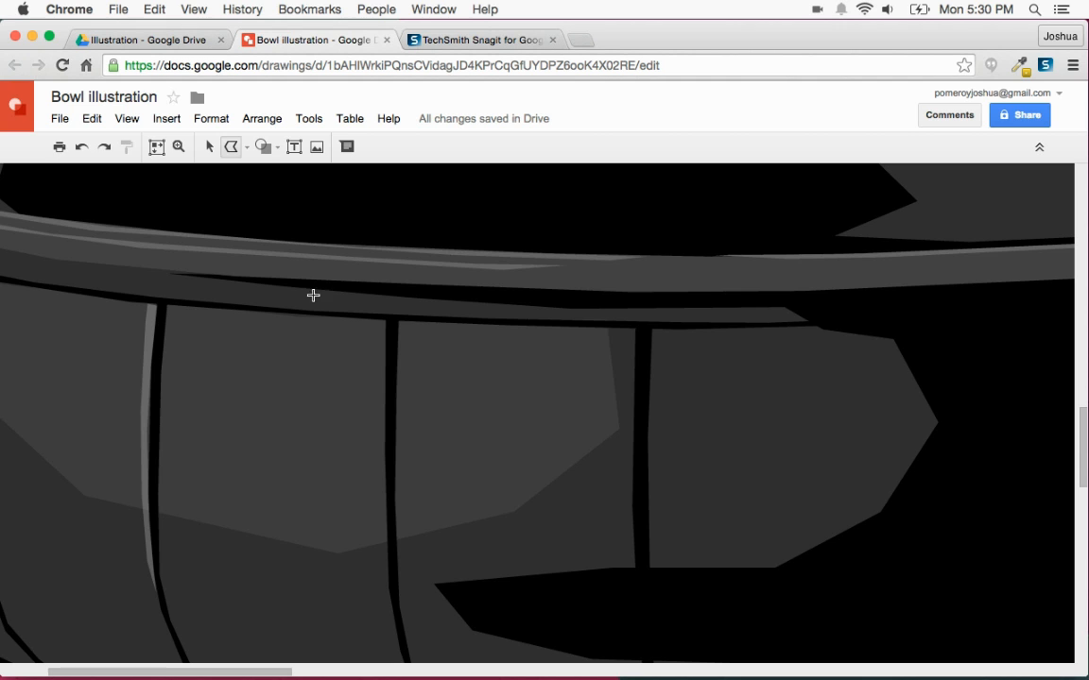
pyautogui.click(399, 324)
pyautogui.click(396, 444)
pyautogui.click(397, 557)
pyautogui.click(405, 535)
pyautogui.click(399, 323)
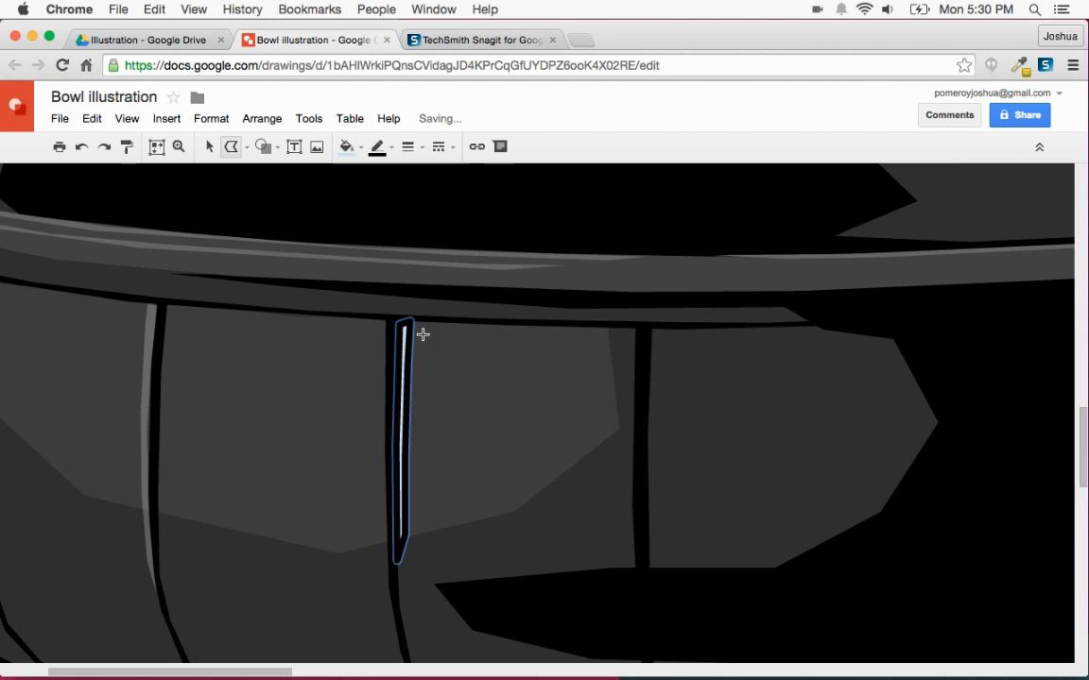
# Step: Make the fourth groove highlight's outline transparent and fill it with the saved semi-transparent white custom colour
pyautogui.click(378, 148)
pyautogui.click(380, 172)
pyautogui.click(347, 146)
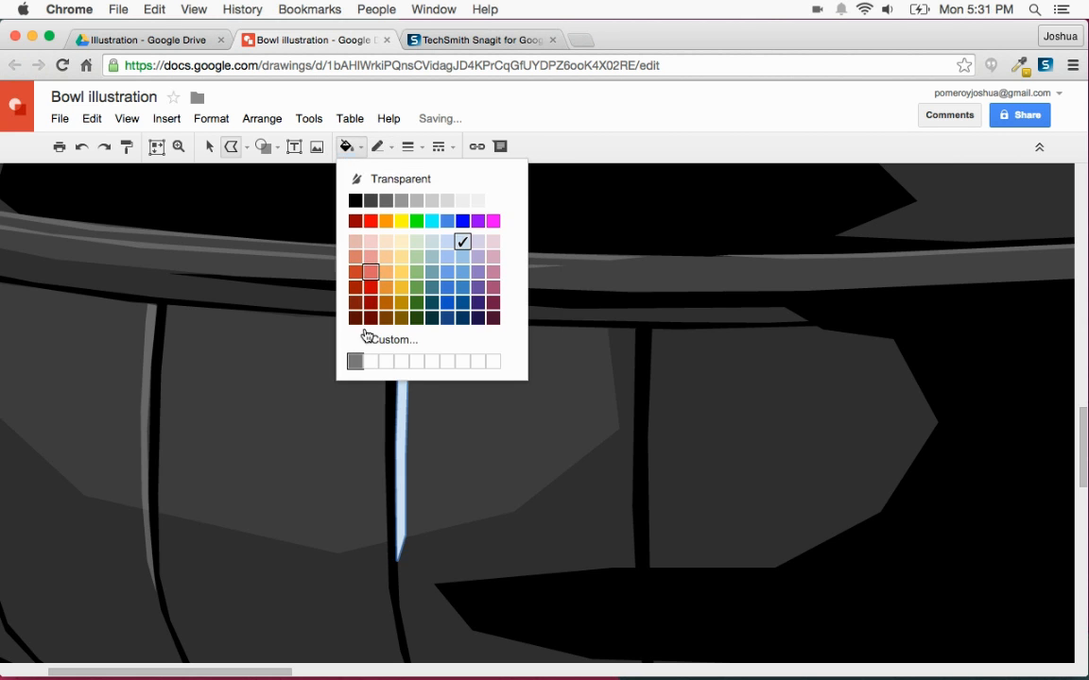
pyautogui.click(387, 363)
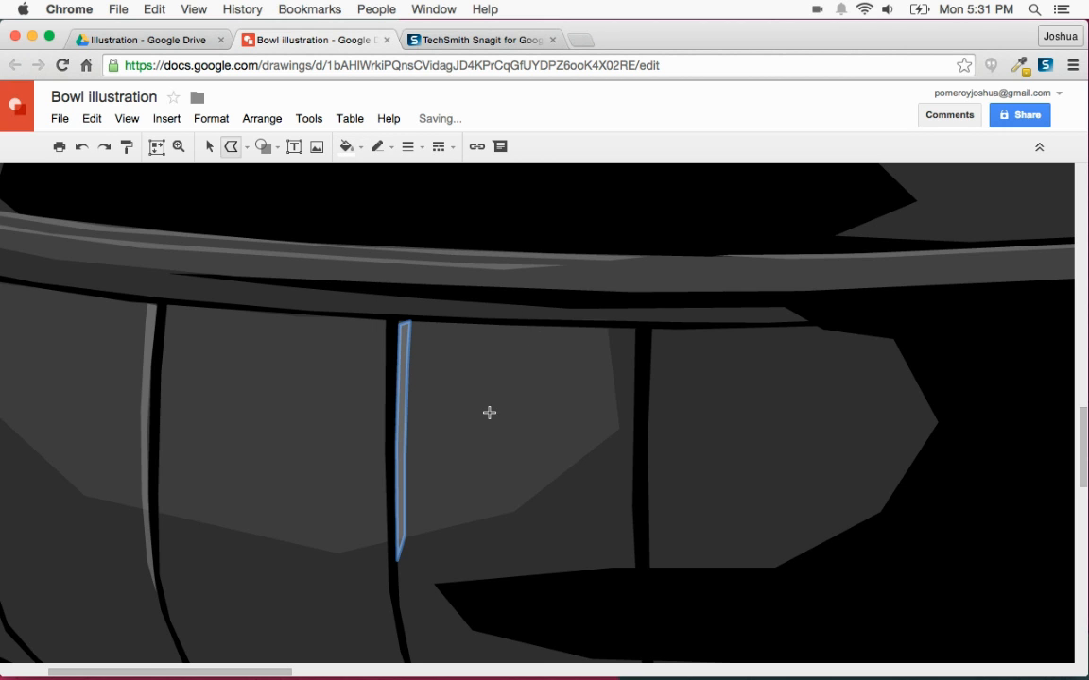
# Step: Trace a semi-transparent white highlight along the right edge of the duplicated bowl's fifth groove, and deselect it
pyautogui.click(653, 329)
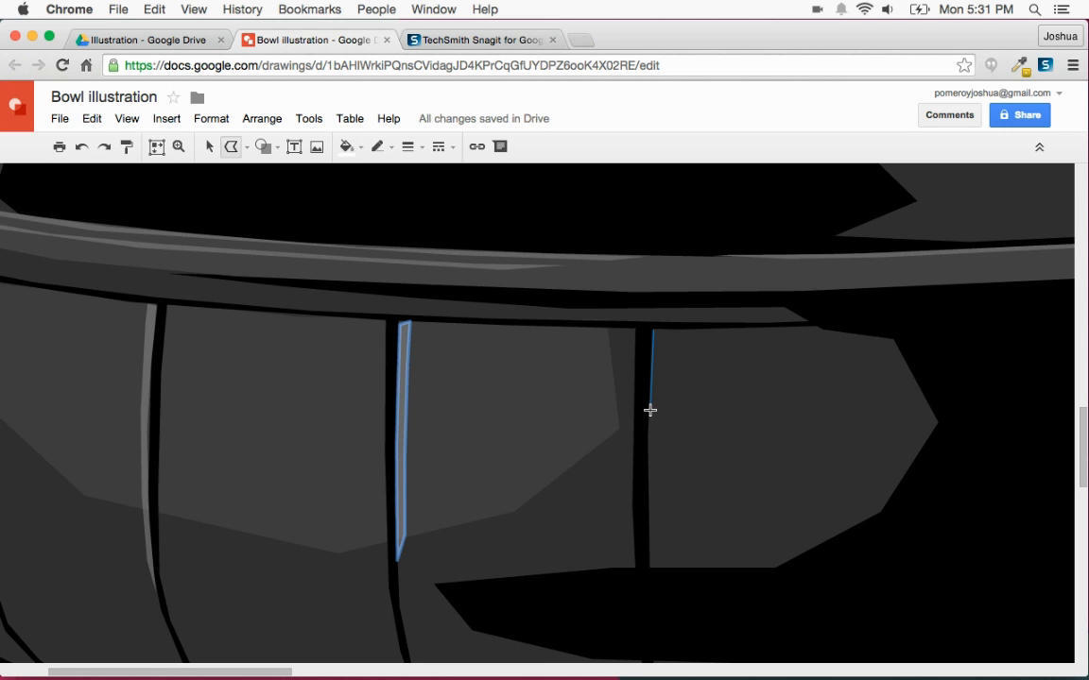
pyautogui.click(650, 592)
pyautogui.click(658, 479)
pyautogui.click(662, 387)
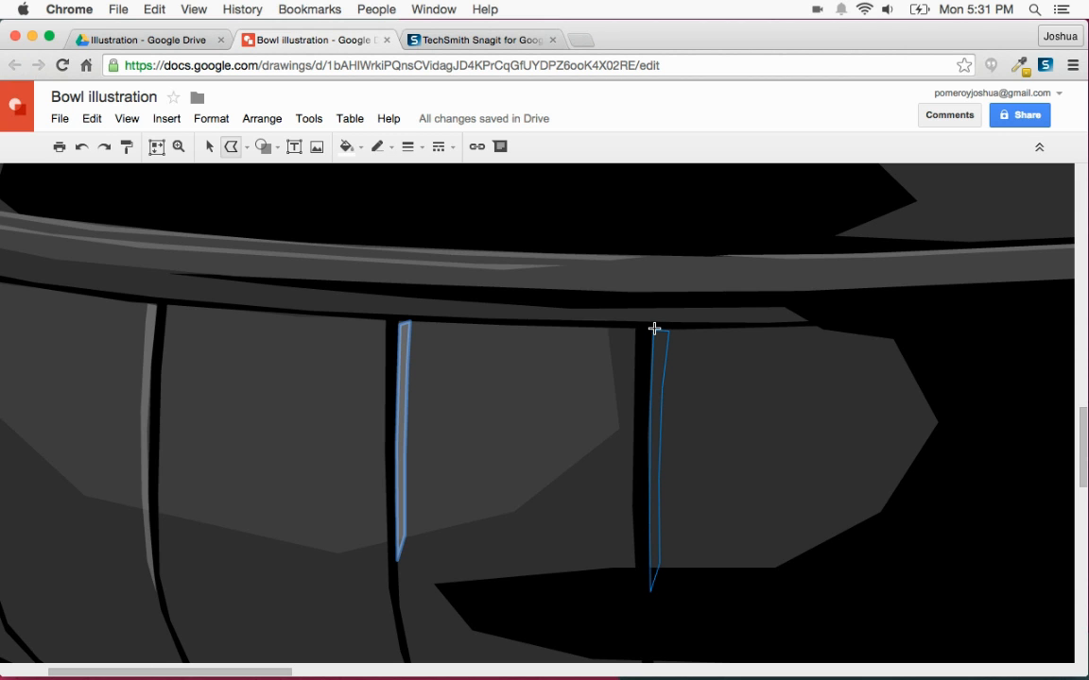
pyautogui.click(654, 329)
pyautogui.click(209, 148)
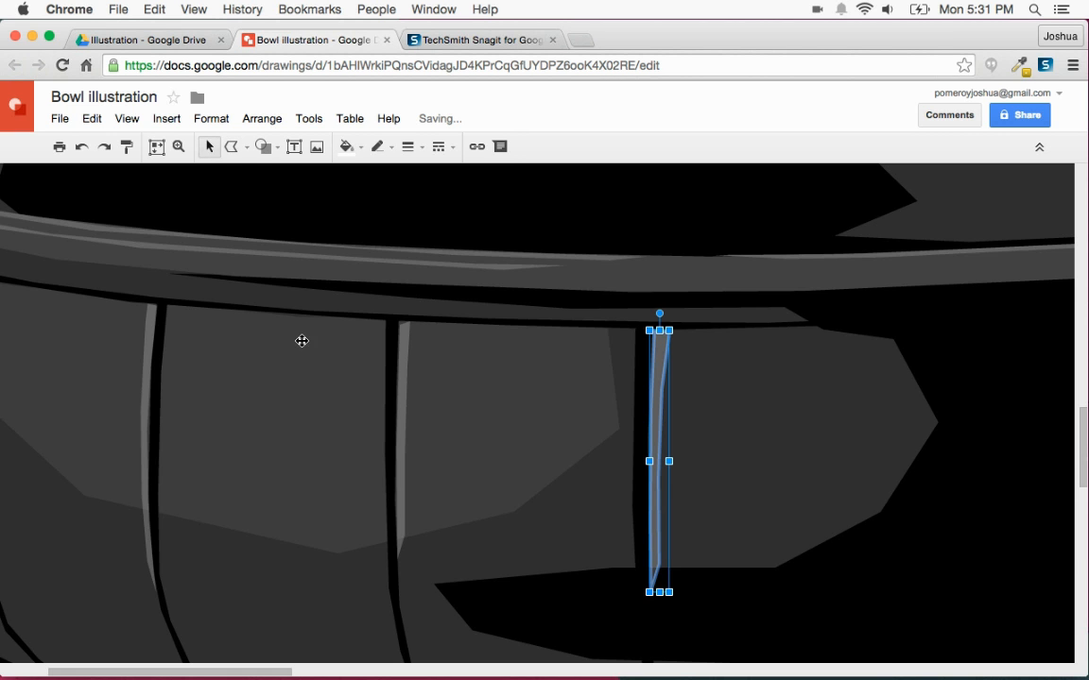
pyautogui.press('super+alt+minus')
pyautogui.press('super+alt+minus')
pyautogui.click(315, 418)
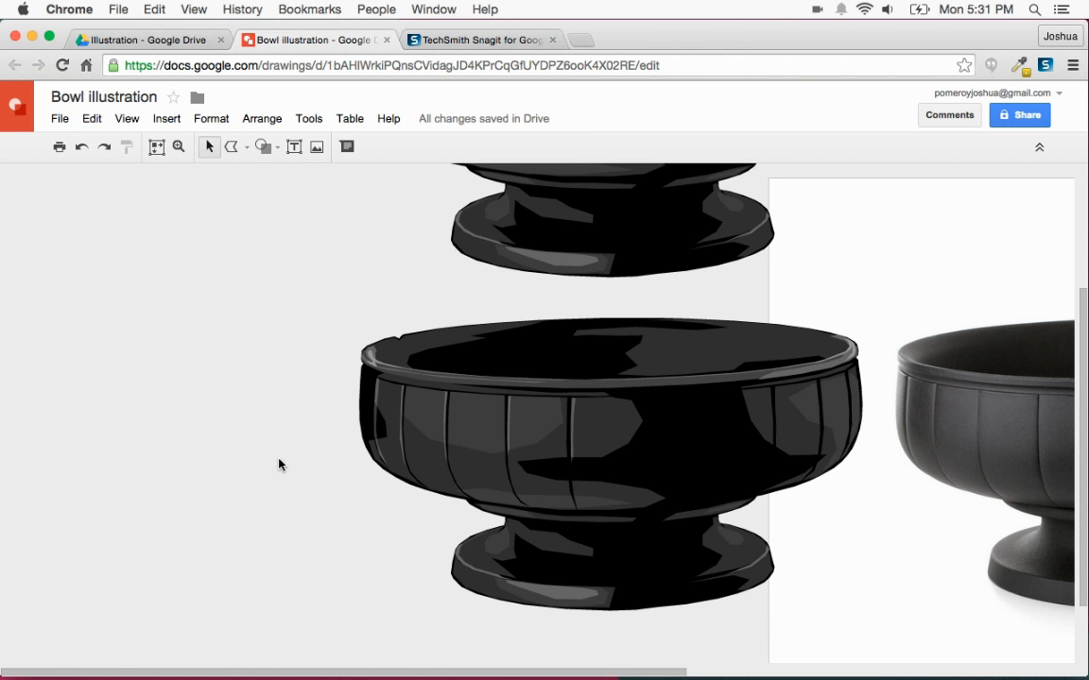
# Step: Compare the duplicated bowl with the photo, and trace a narrow closed shape along the left edge of the first groove right of the black area
pyautogui.hscroll(5, 293, 445)
pyautogui.hscroll(4, 396, 542)
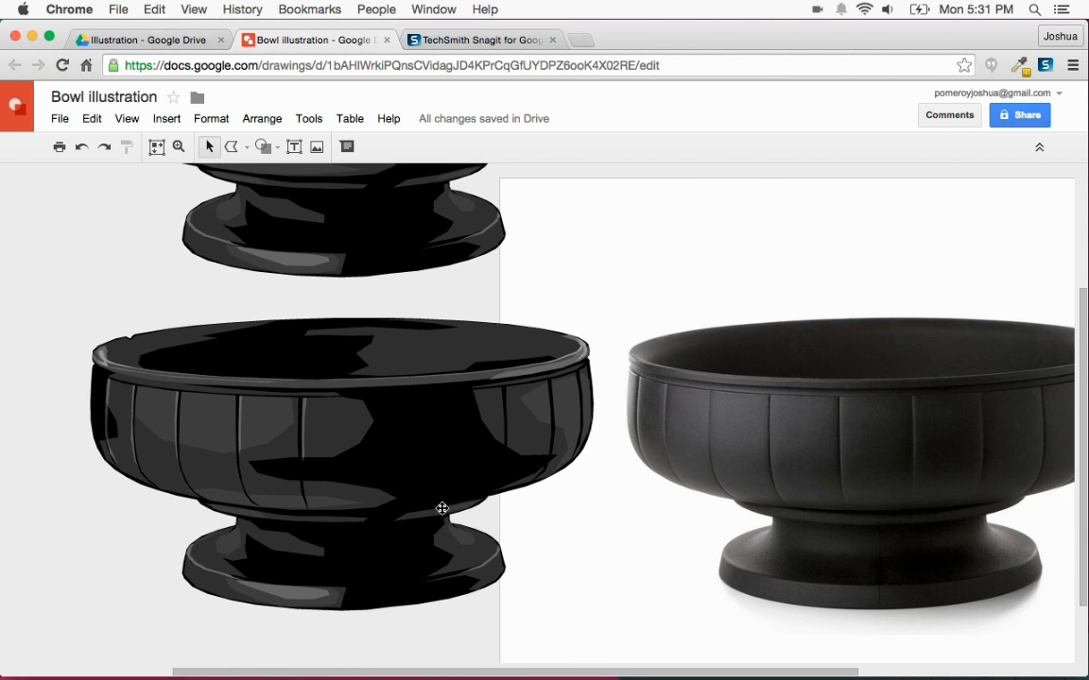
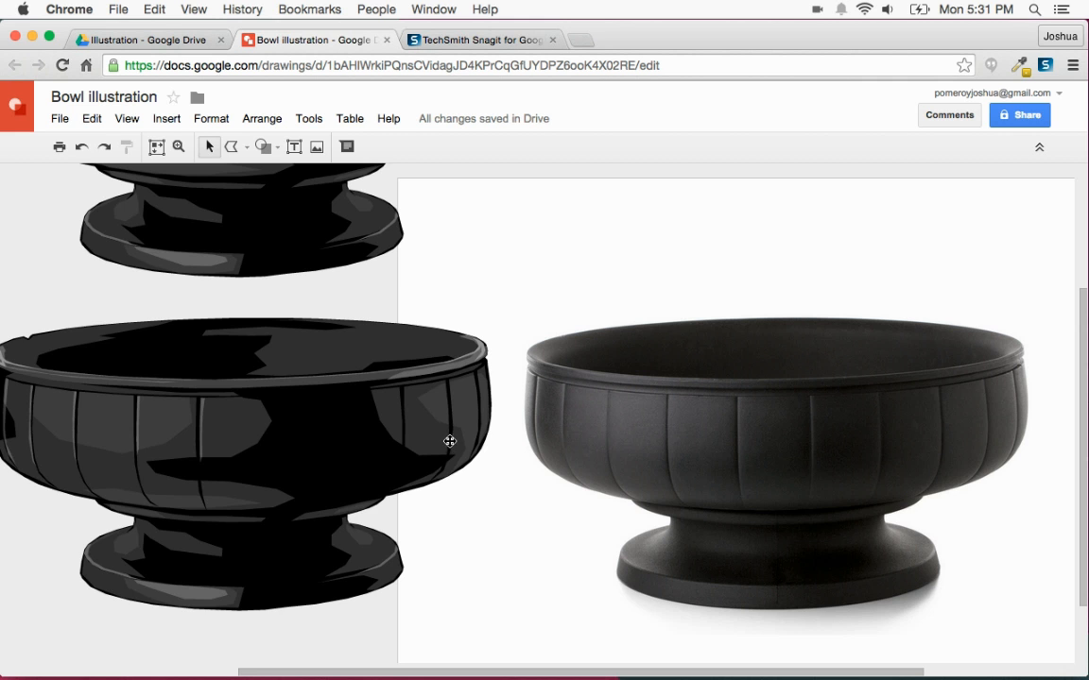
pyautogui.press('super+alt+plus')
pyautogui.press('super+alt+plus')
pyautogui.hscroll(-10, 397, 410)
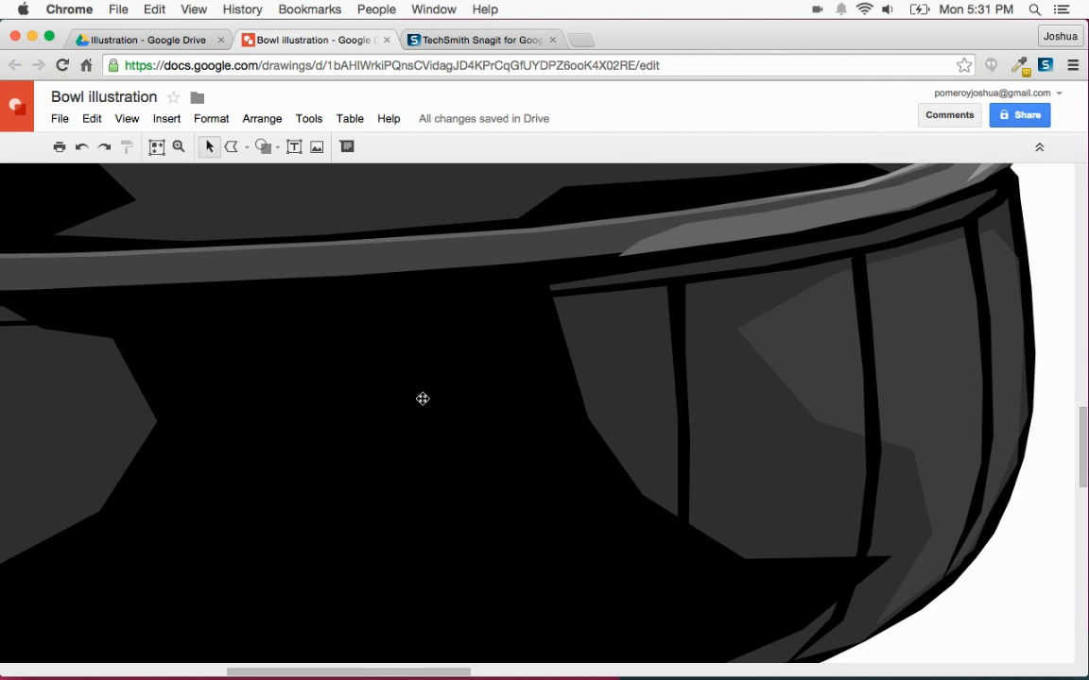
pyautogui.click(232, 147)
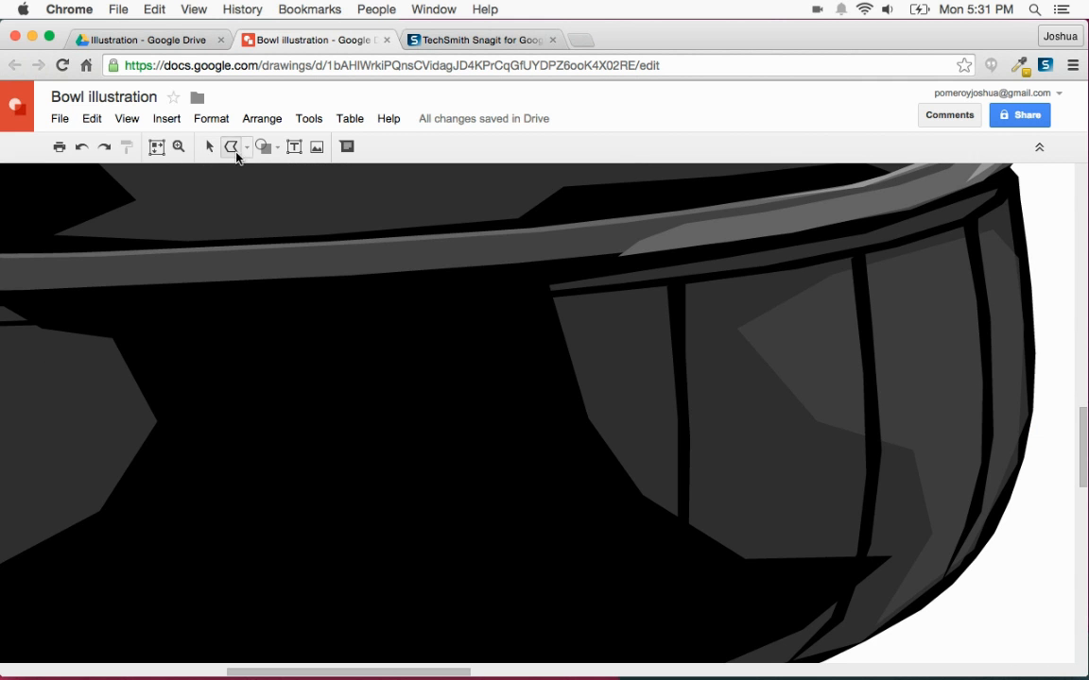
pyautogui.click(651, 289)
pyautogui.click(672, 560)
pyautogui.click(677, 522)
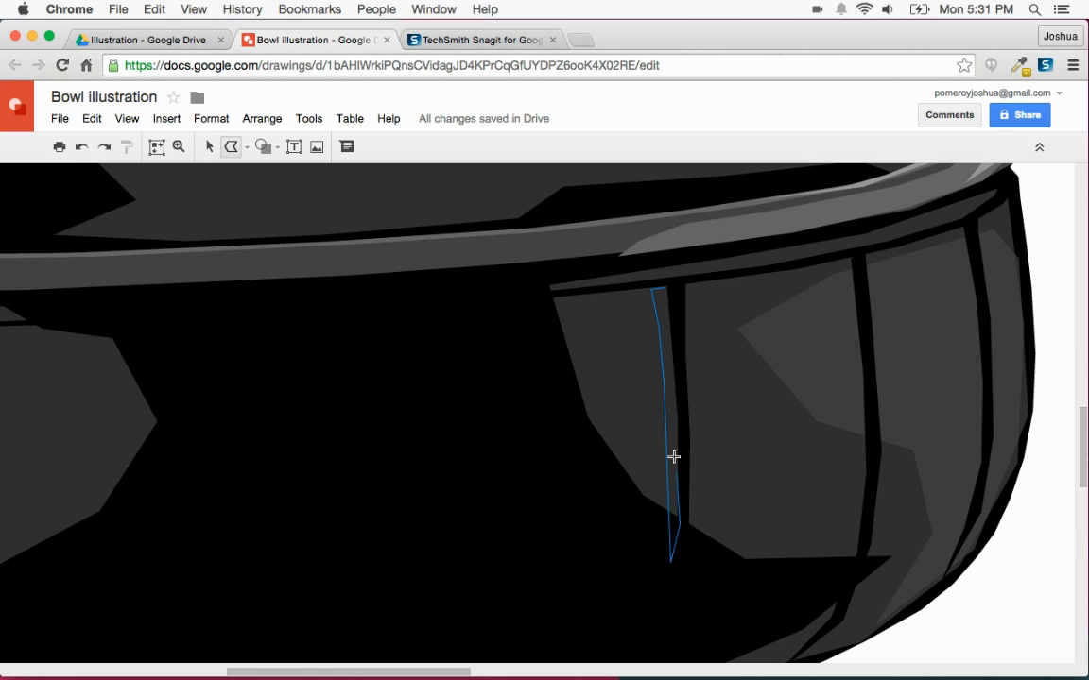
pyautogui.click(665, 290)
# Step: Remove the outline of the highlight right of the black area and fill it with the saved semi-transparent white custom colour
pyautogui.click(377, 147)
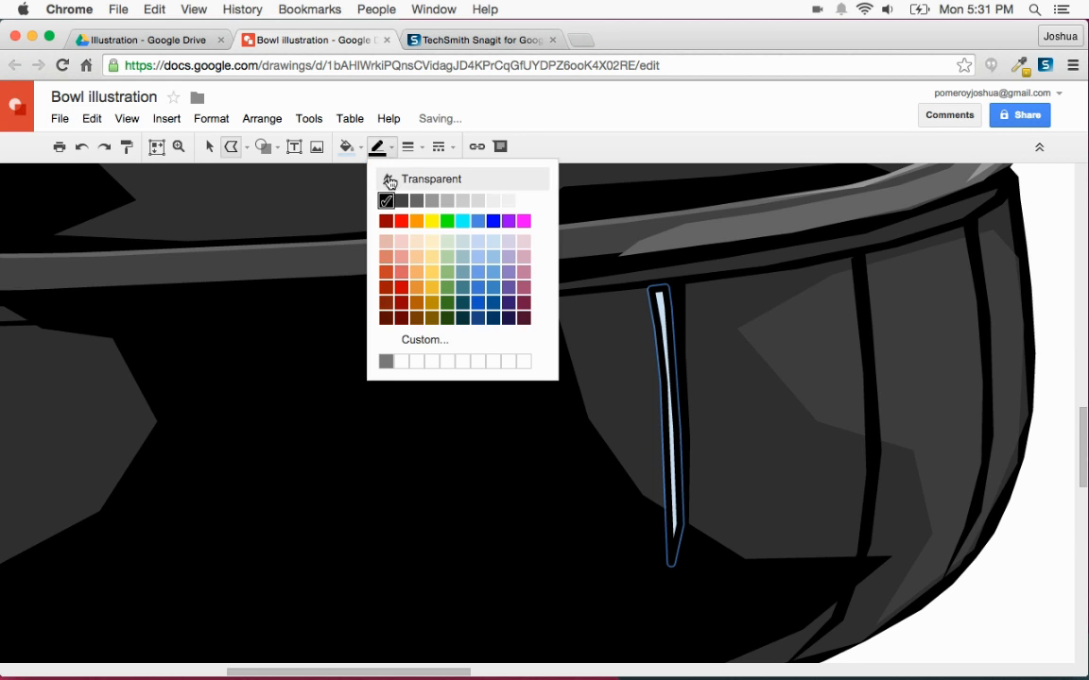
pyautogui.click(415, 179)
pyautogui.click(347, 146)
pyautogui.click(386, 363)
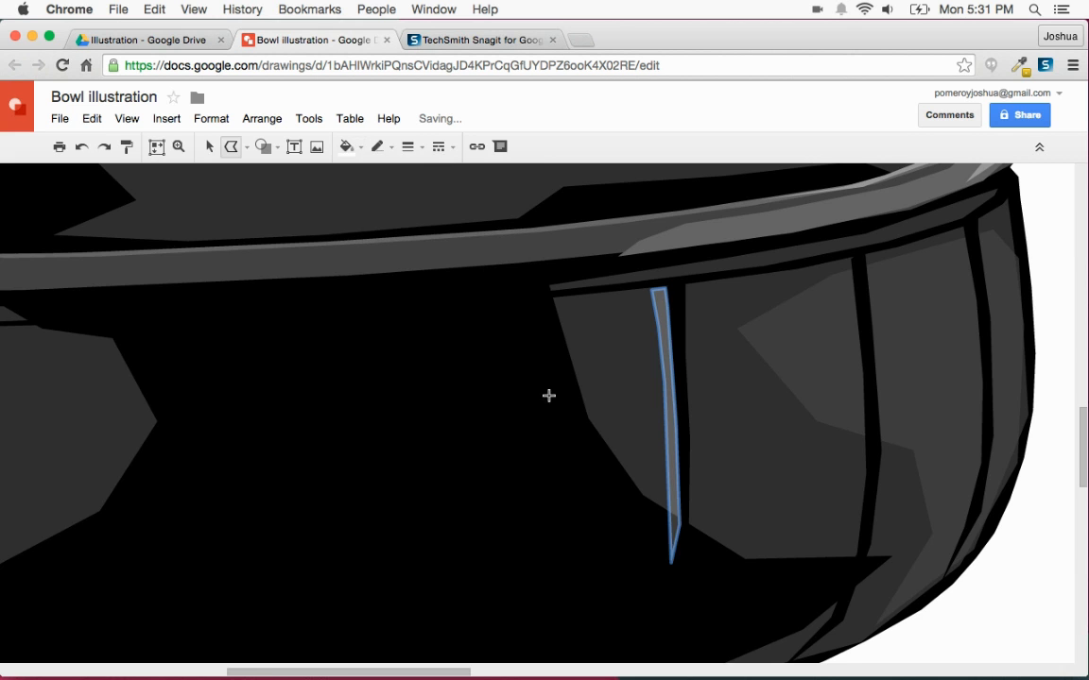
# Step: Trace a narrow semi-transparent white highlight along the left edge of the second groove right of the duplicated bowl's black area
pyautogui.hscroll(5, 672, 420)
pyautogui.click(449, 261)
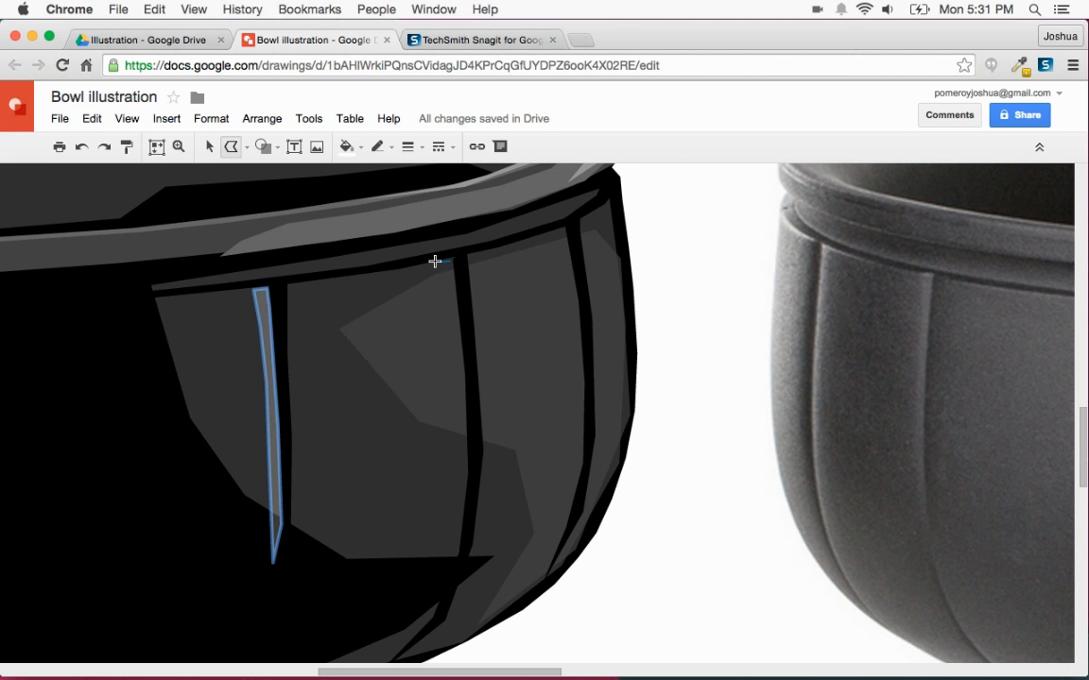
pyautogui.click(435, 260)
pyautogui.click(457, 430)
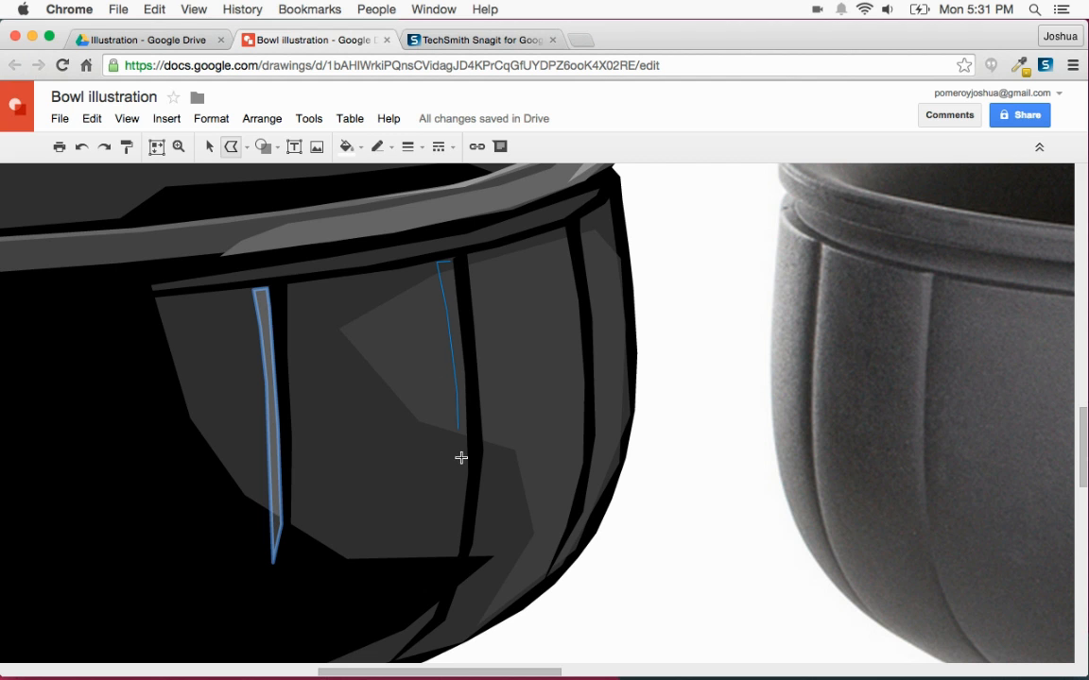
pyautogui.click(453, 537)
pyautogui.click(424, 621)
pyautogui.click(461, 535)
pyautogui.click(465, 382)
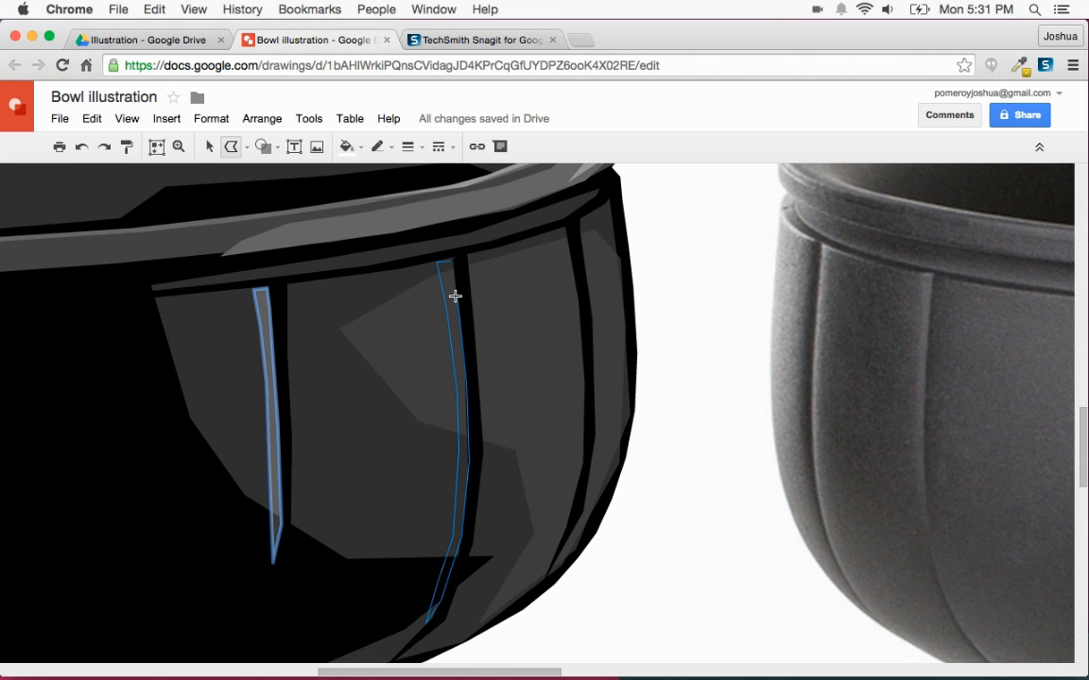
pyautogui.click(444, 260)
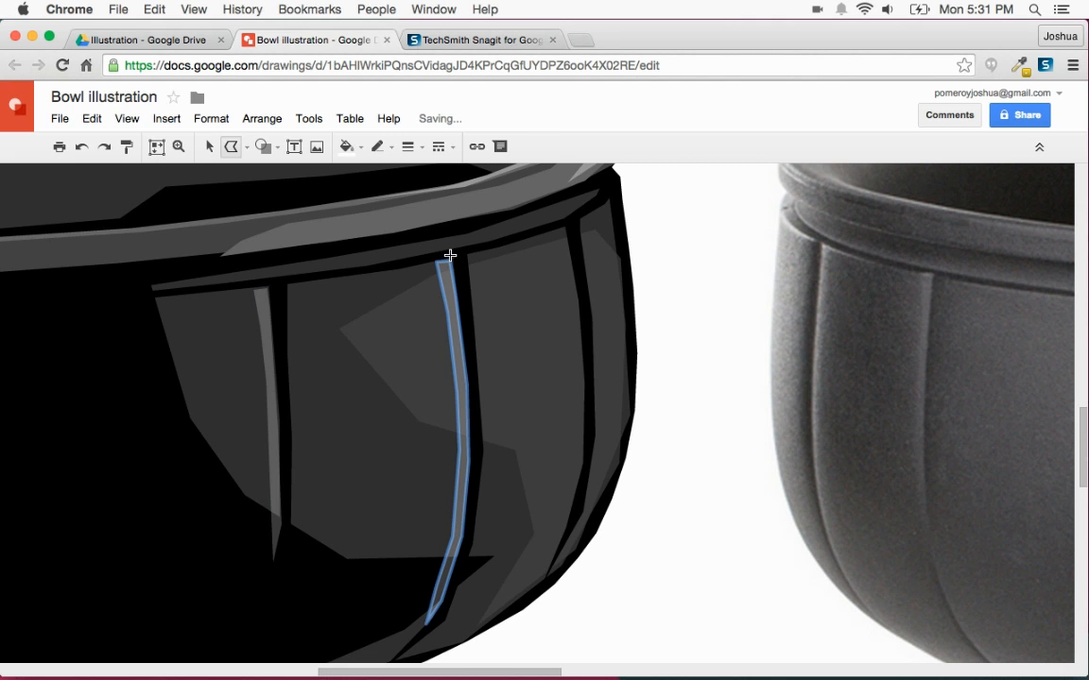
# Step: Trace a matching narrow highlight along the left edge of the third groove right of the duplicated bowl's black area
pyautogui.click(552, 229)
pyautogui.click(565, 273)
pyautogui.click(570, 333)
pyautogui.click(574, 398)
pyautogui.click(574, 465)
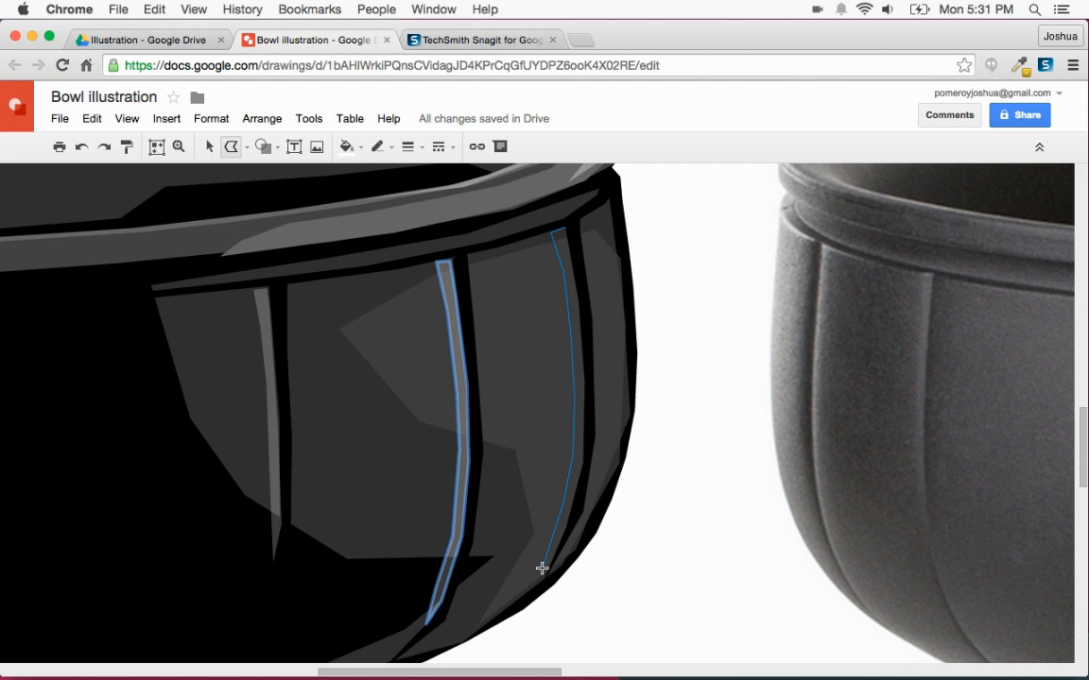
pyautogui.click(554, 548)
pyautogui.click(586, 444)
pyautogui.click(563, 229)
# Step: Compare with the photo and trace a thin highlight just inside the duplicated bowl's outer right edge
pyautogui.hscroll(20, 575, 282)
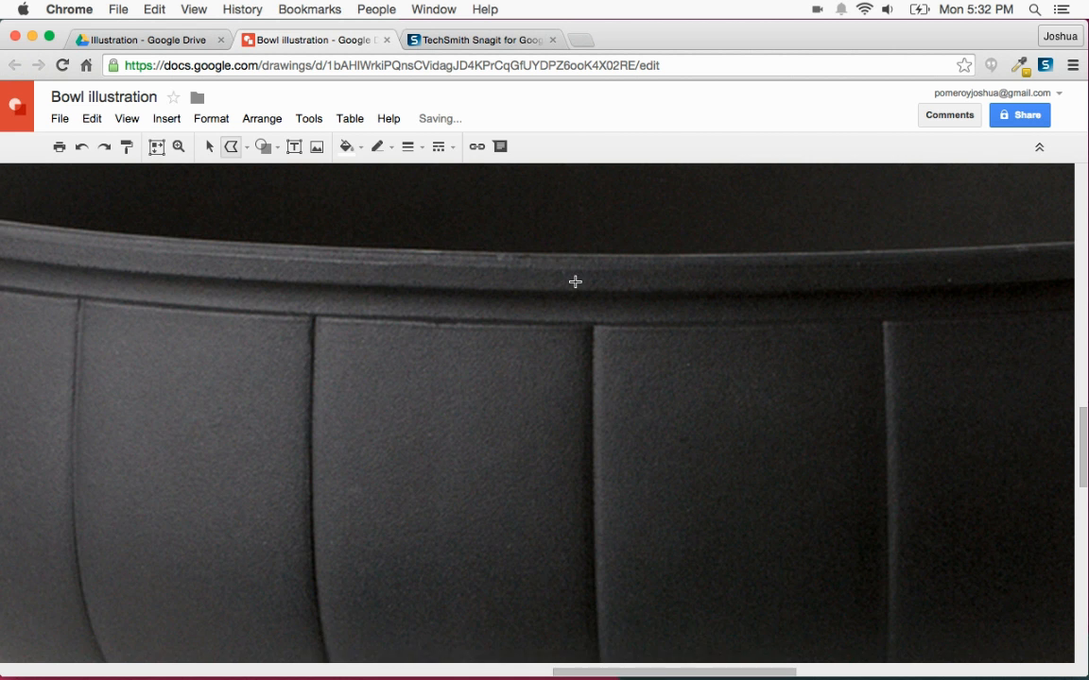
pyautogui.hscroll(-11, 576, 283)
pyautogui.hscroll(-10, 530, 297)
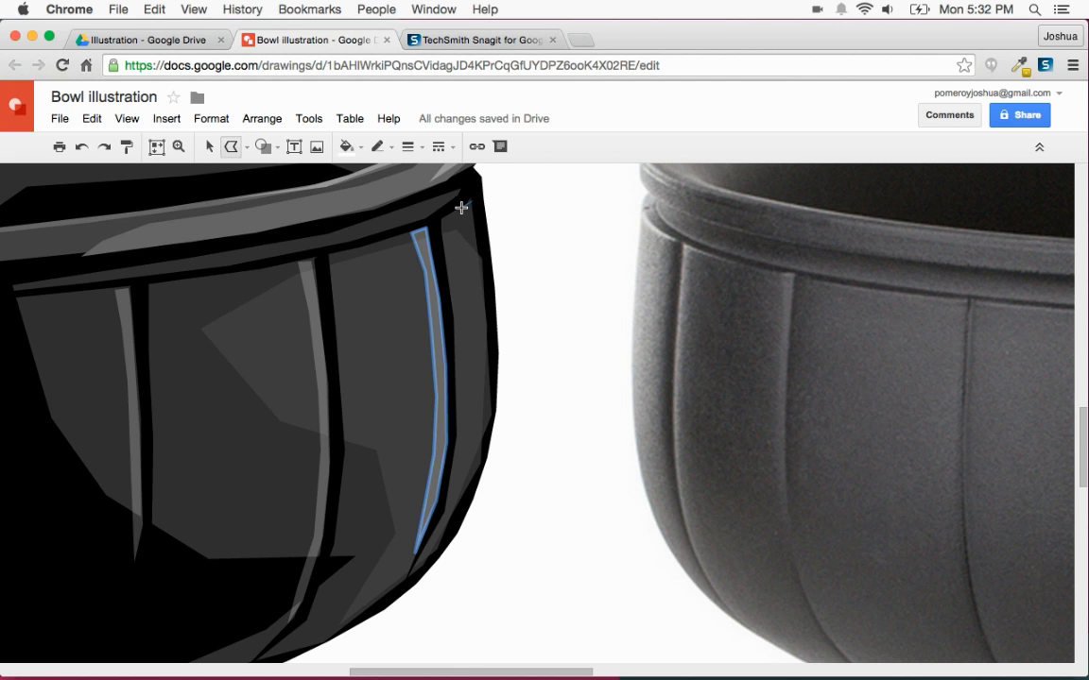
pyautogui.click(479, 414)
pyautogui.click(460, 497)
pyautogui.click(491, 360)
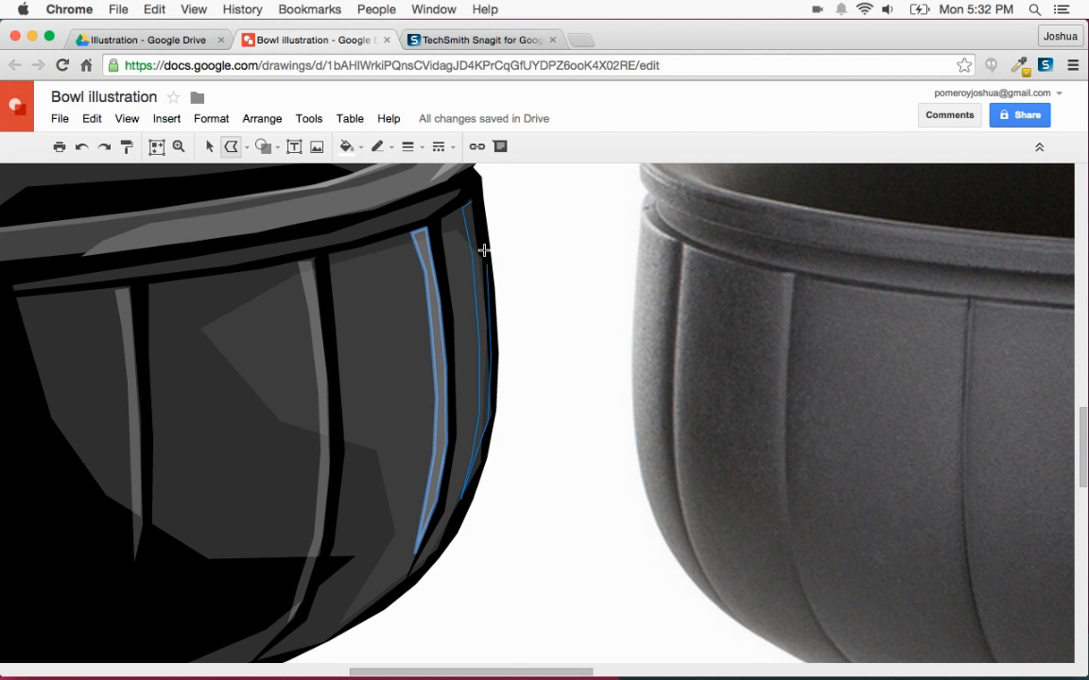
pyautogui.click(472, 198)
# Step: Compare the whole bowl with the photo, and trace a thin tapering highlight along the lower edge of the band under the rim, above the left grooves
pyautogui.scroll(-5, 529, 253)
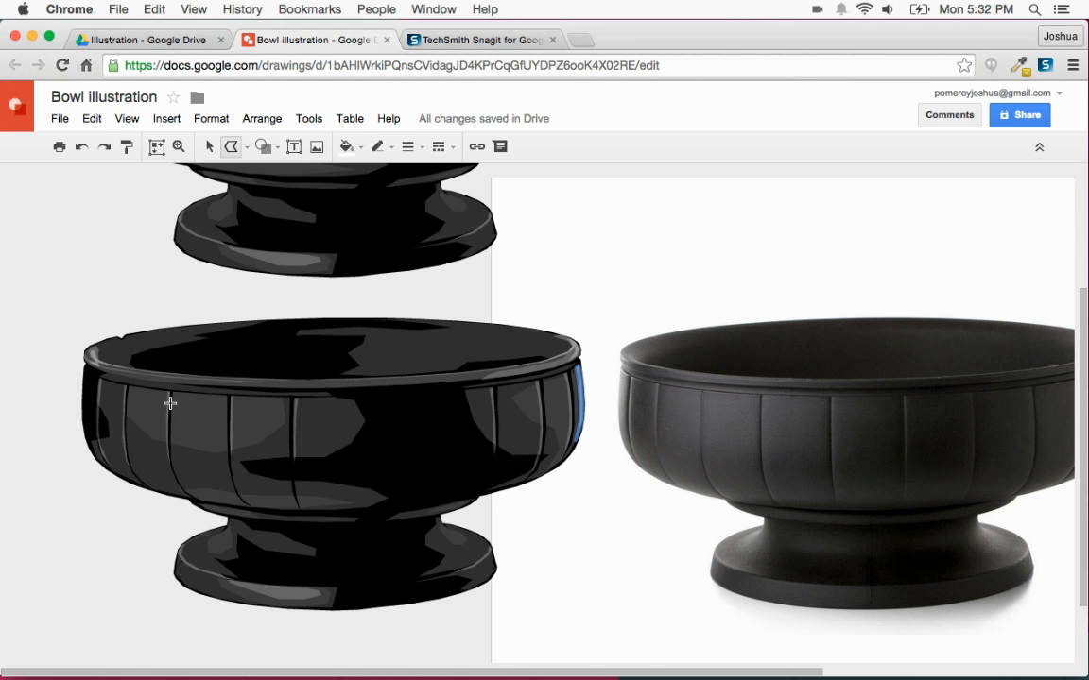
pyautogui.hscroll(6, 824, 397)
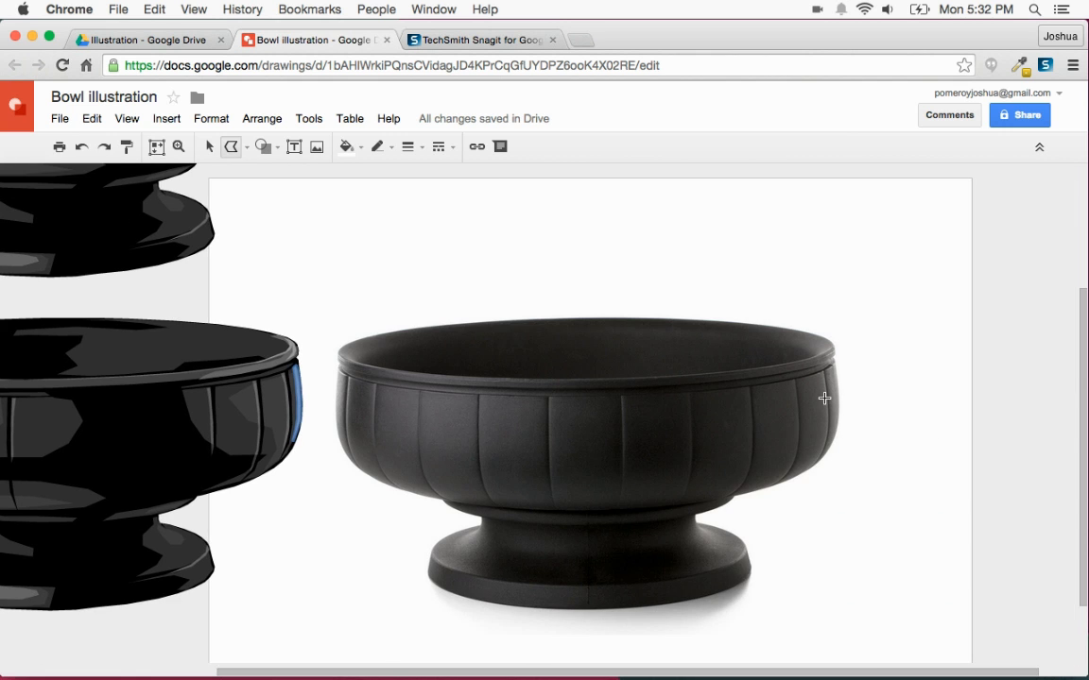
pyautogui.hscroll(-6, 825, 397)
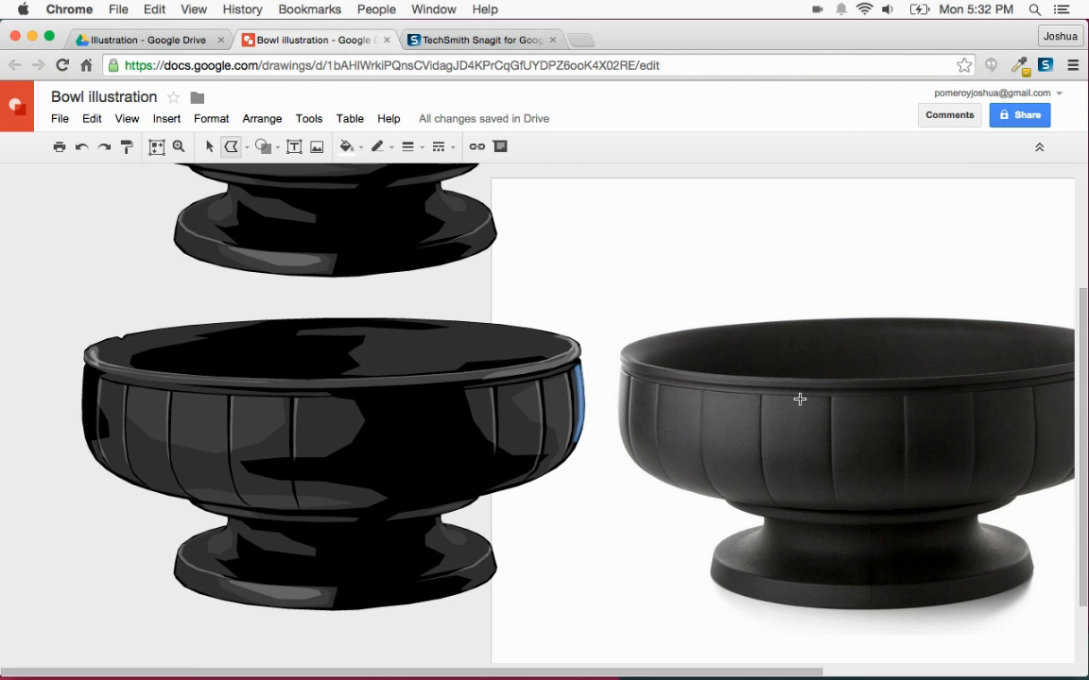
pyautogui.press('super+alt+plus')
pyautogui.press('super+alt+plus')
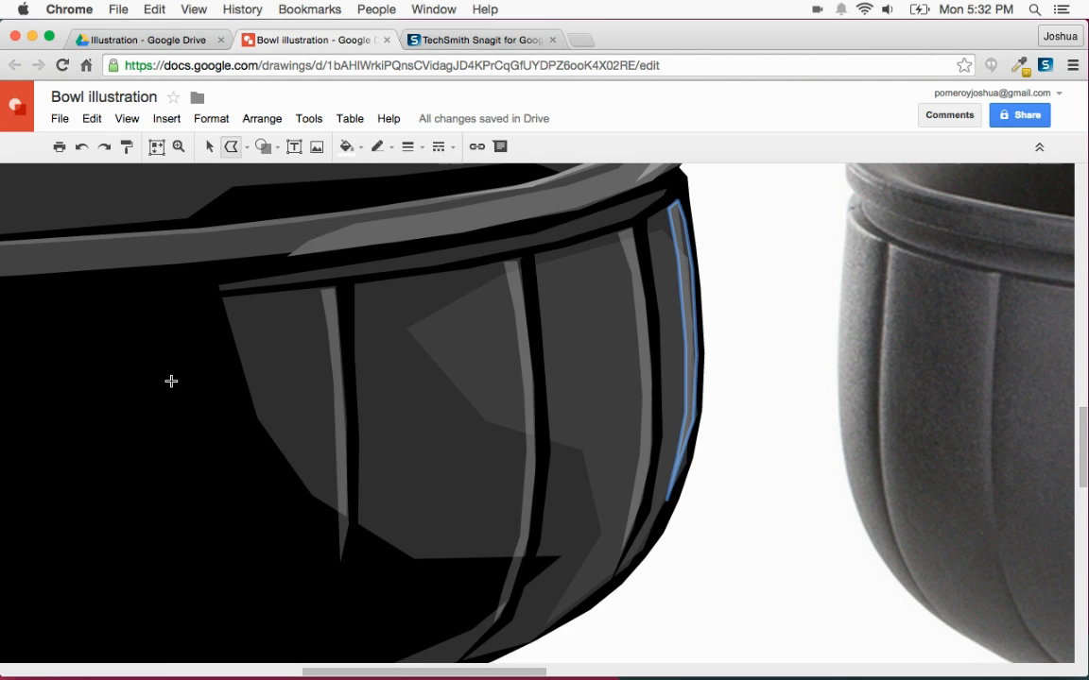
pyautogui.hscroll(-10, 576, 336)
pyautogui.click(88, 244)
pyautogui.click(161, 264)
pyautogui.click(223, 276)
pyautogui.click(351, 295)
pyautogui.click(464, 303)
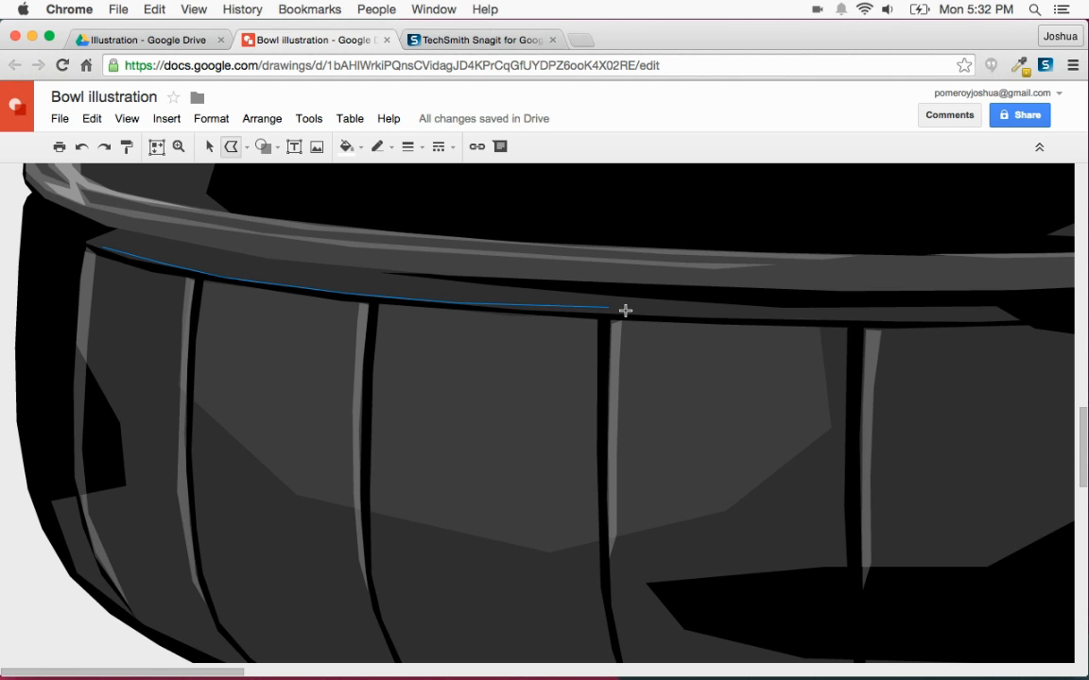
pyautogui.click(639, 315)
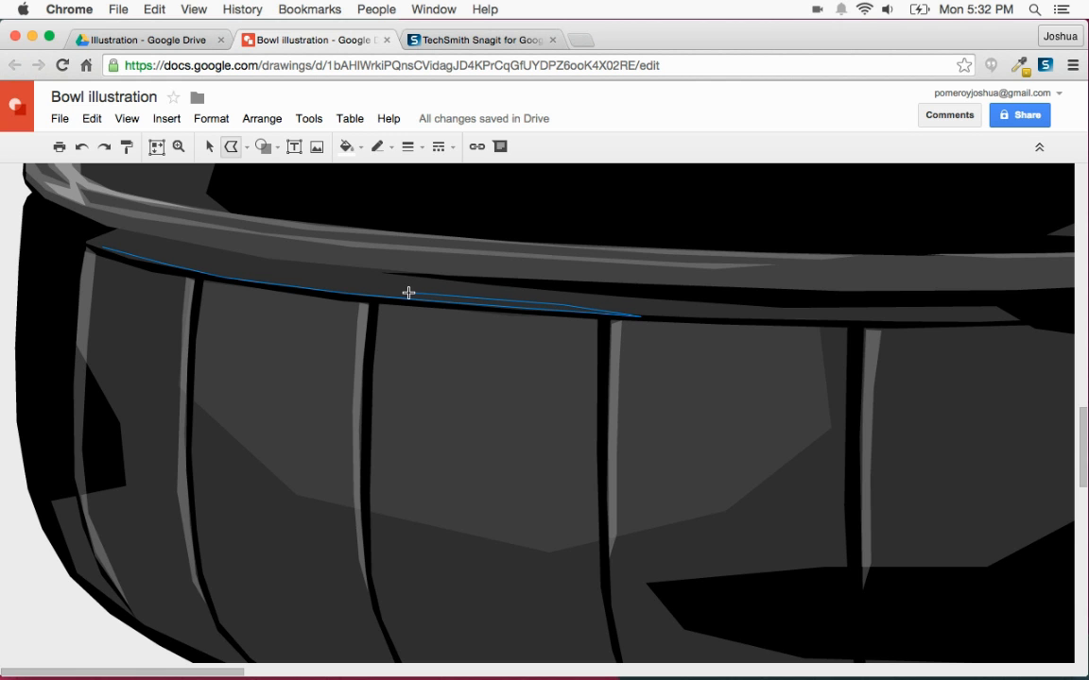
pyautogui.click(235, 273)
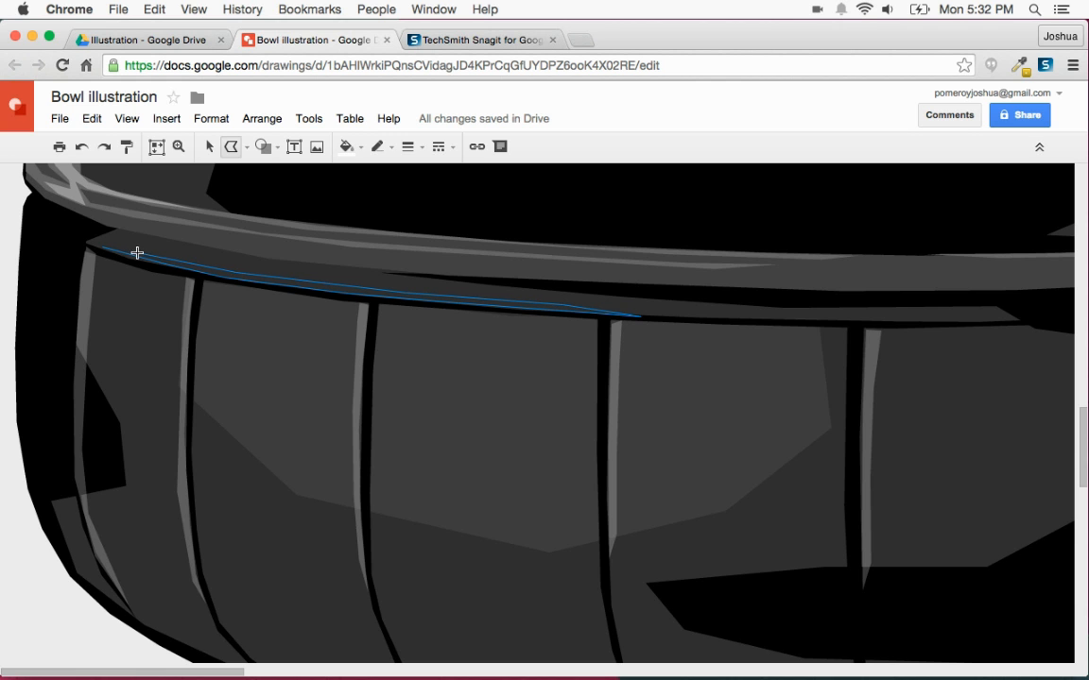
pyautogui.click(97, 244)
# Step: Trace a thin highlight along the lower edge of the band under the rim, above the grooves on the bowl's right side
pyautogui.hscroll(10, 267, 323)
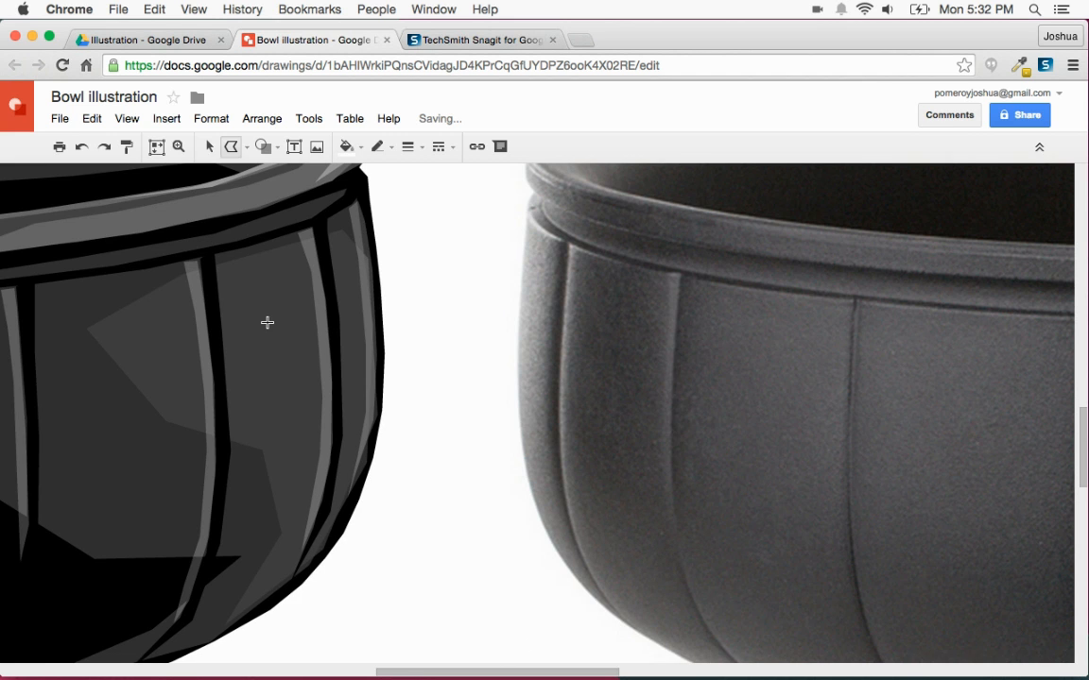
pyautogui.click(38, 274)
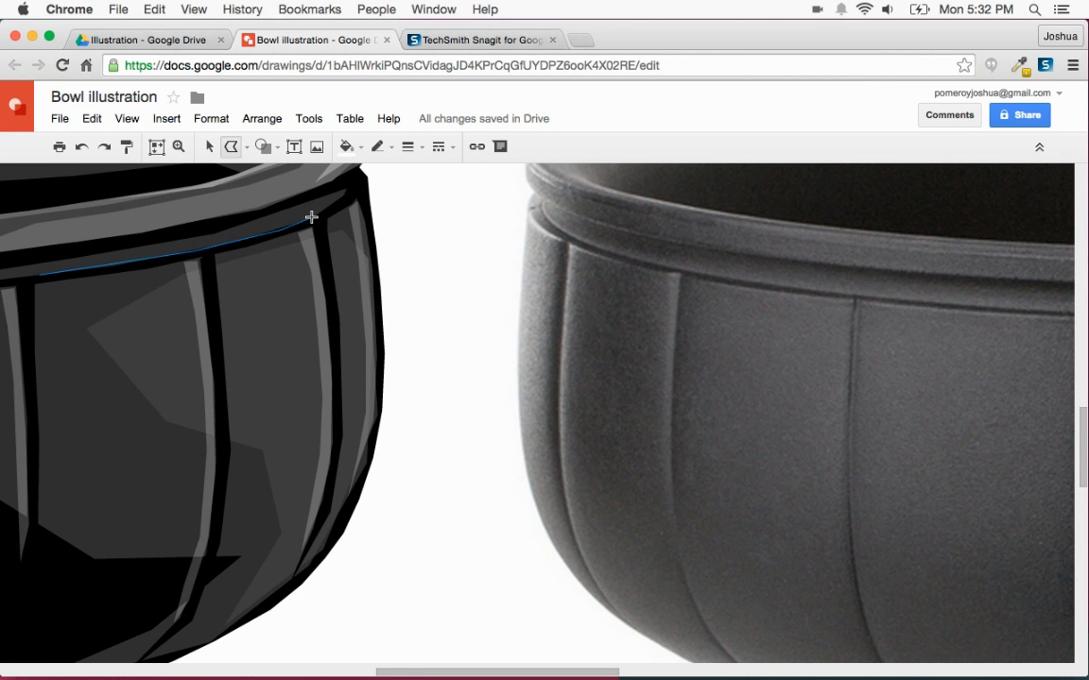
pyautogui.click(336, 200)
pyautogui.click(35, 274)
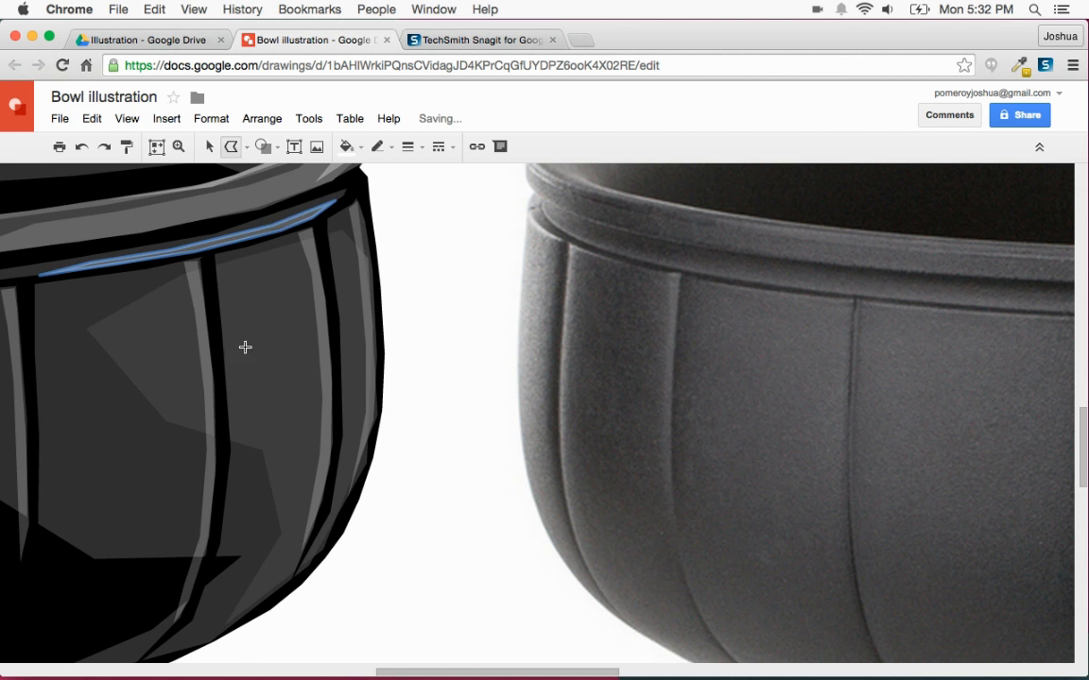
# Step: Check the photo's left edge, and trace a small highlight under the rim at the upper-left corner of the duplicated bowl's body
pyautogui.hscroll(-15, 348, 379)
pyautogui.hscroll(15, 297, 380)
pyautogui.hscroll(10, 292, 377)
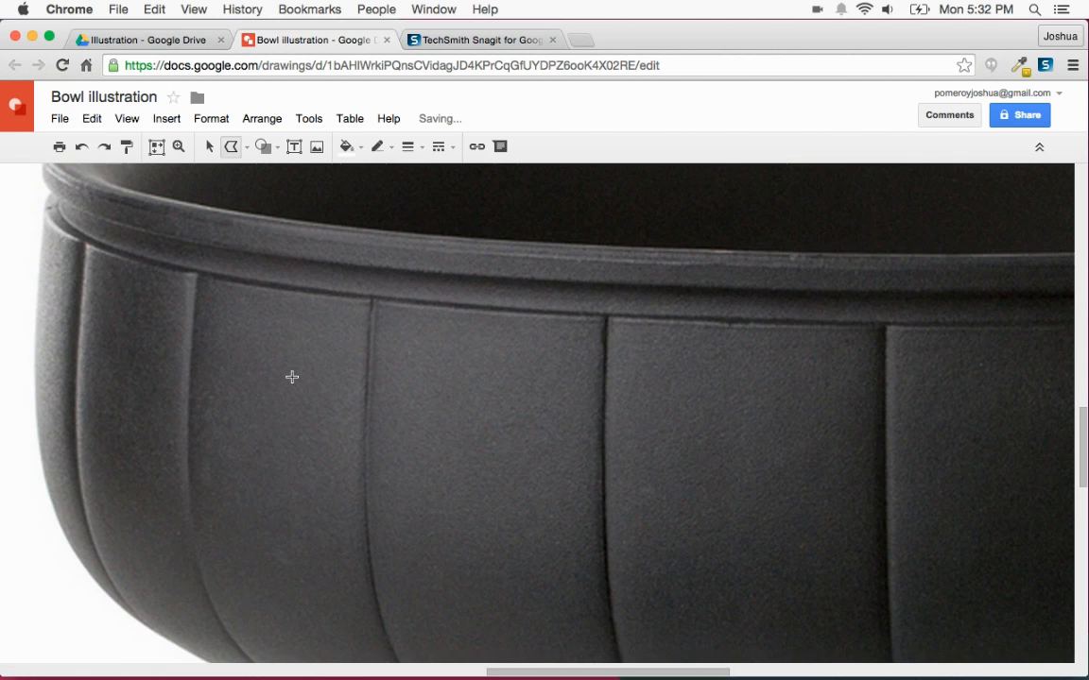
pyautogui.hscroll(-1, 95, 348)
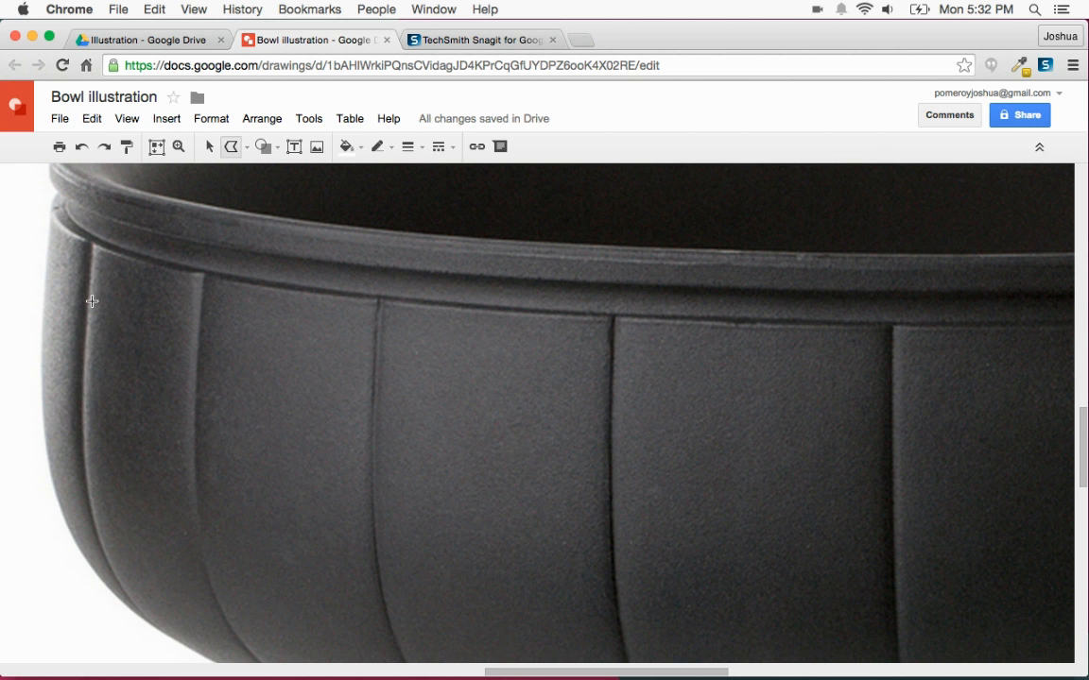
pyautogui.hscroll(-20, 97, 266)
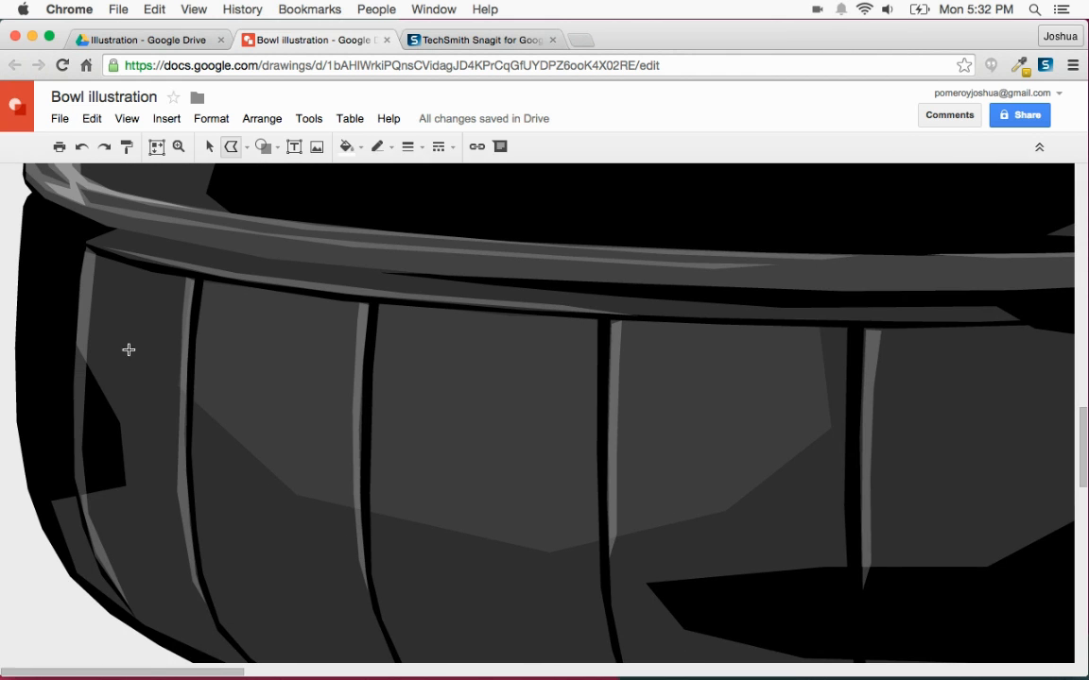
pyautogui.click(23, 219)
pyautogui.click(82, 247)
pyautogui.click(58, 247)
pyautogui.click(24, 219)
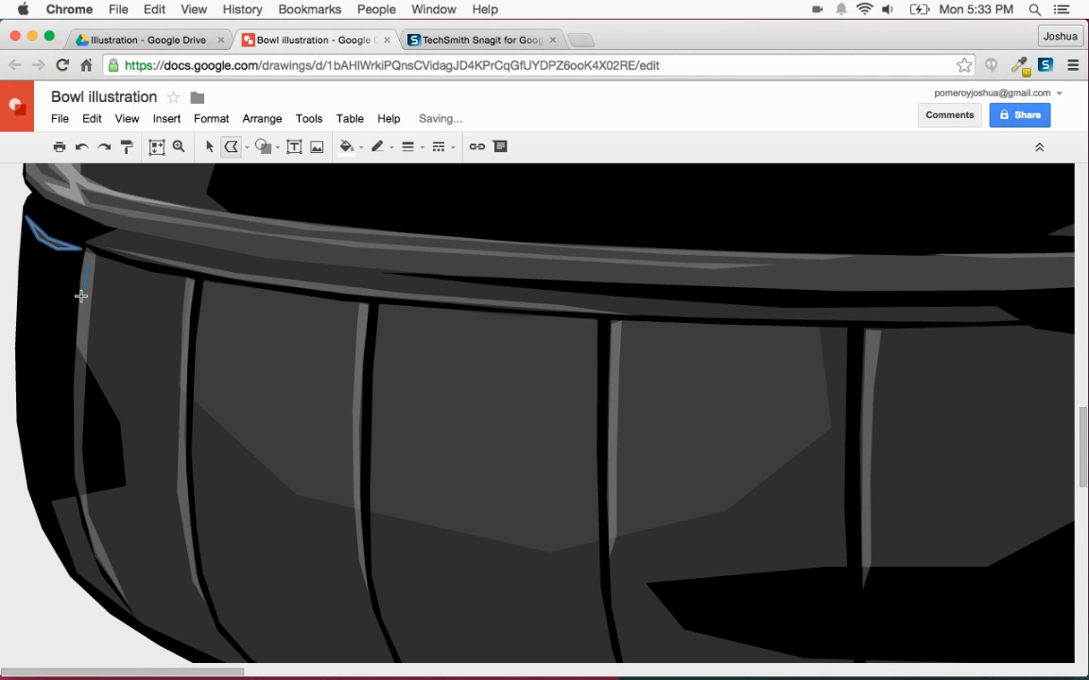
# Step: Layer a second, shorter tapering highlight over the upper part of the leftmost groove highlight, and deselect it
pyautogui.click(76, 440)
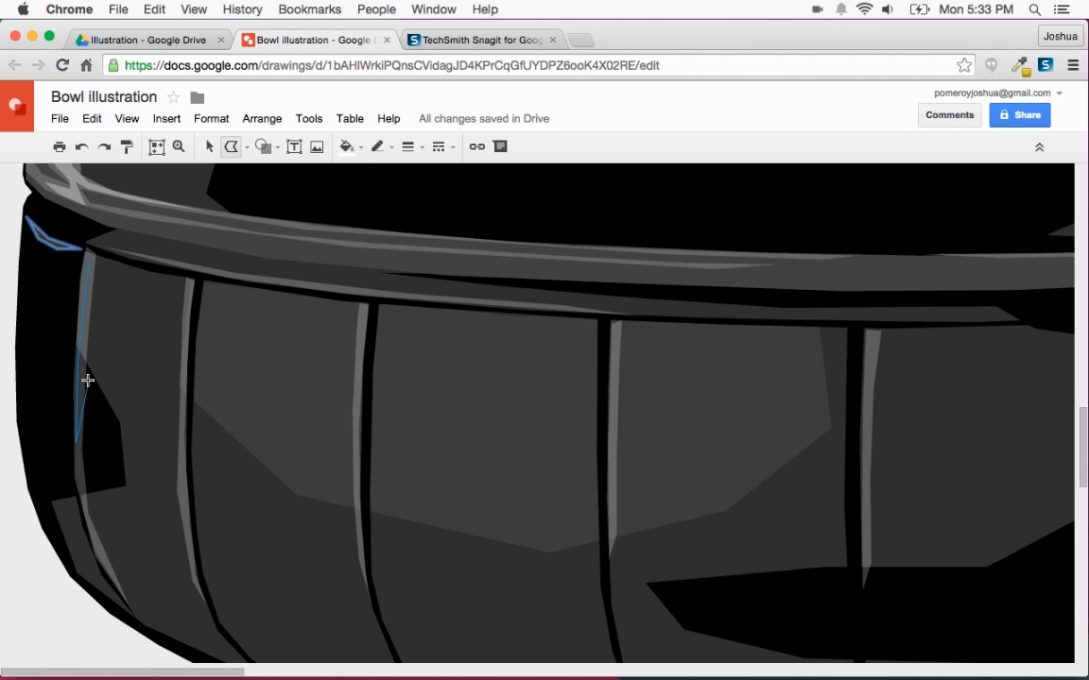
pyautogui.click(89, 257)
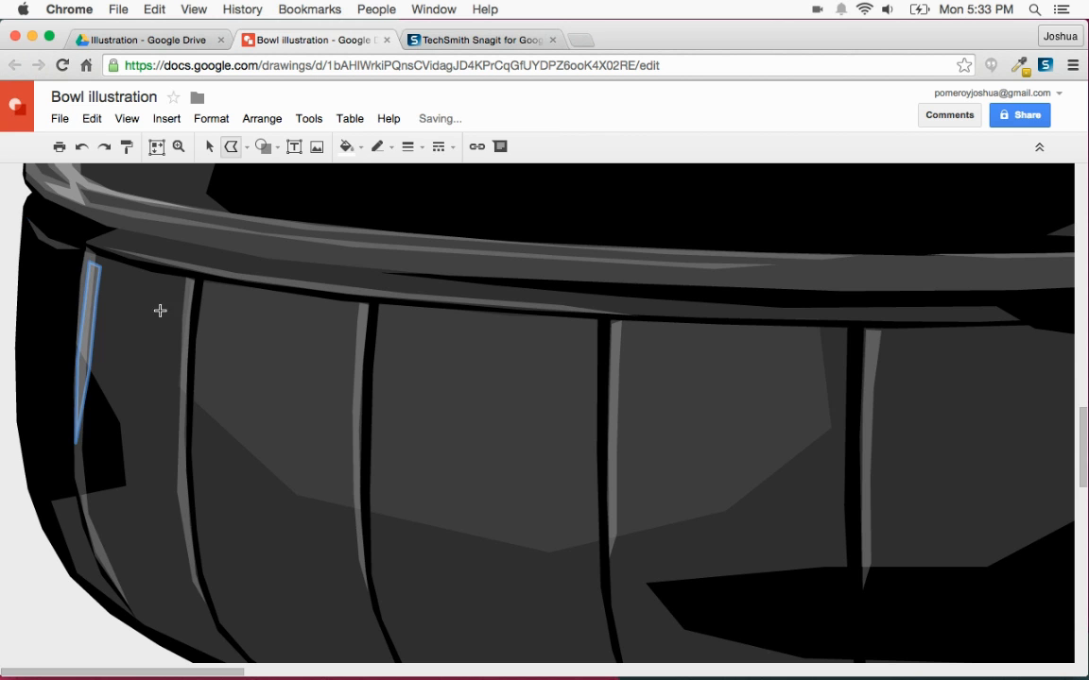
pyautogui.click(50, 573)
# Step: Trace a small closed shape along the right side of the notch in the duplicated bowl's upper-left rim
pyautogui.press('alt+super+minus')
pyautogui.press('alt+super+minus')
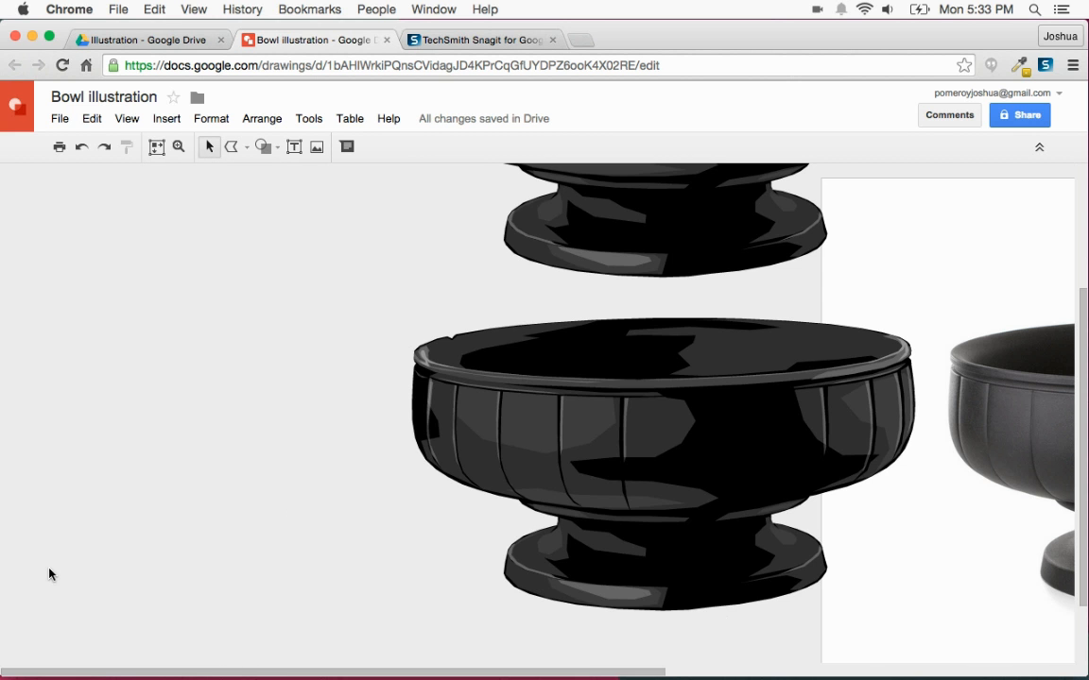
pyautogui.hscroll(2, 50, 573)
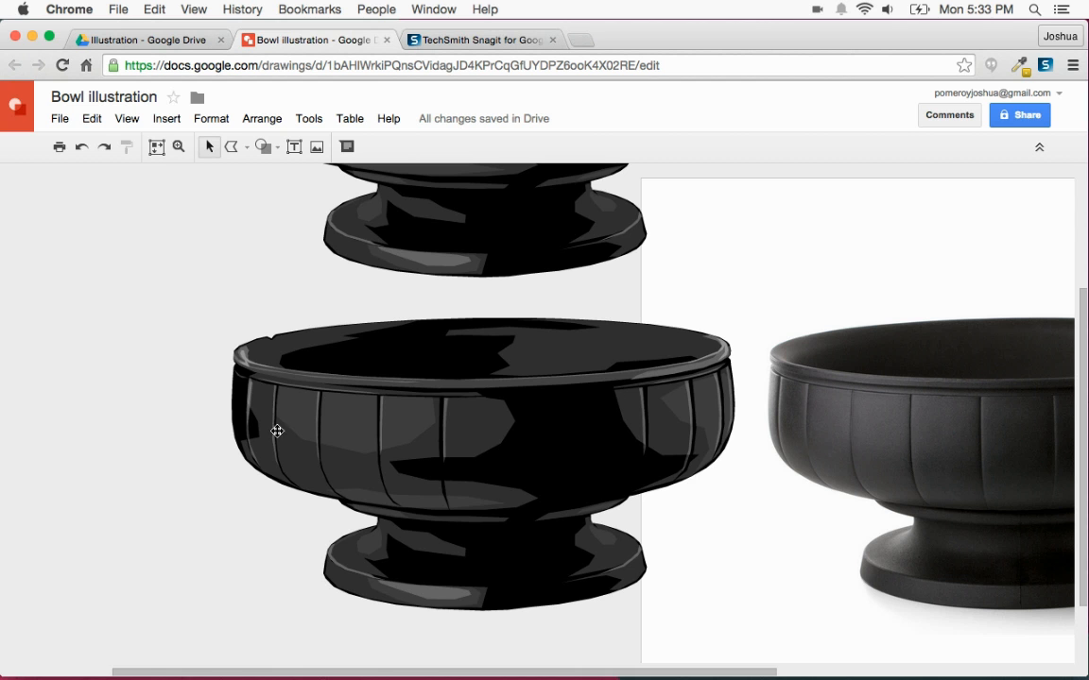
pyautogui.hscroll(1, 250, 439)
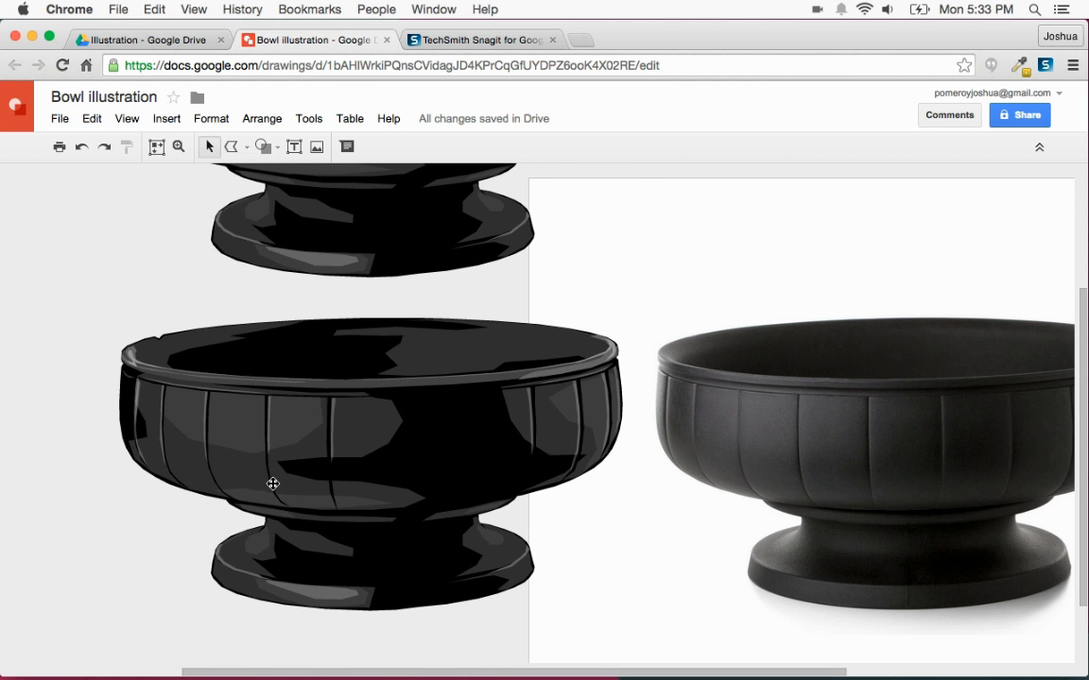
pyautogui.click(179, 148)
pyautogui.moveTo(133, 318); pyautogui.dragTo(220, 377)
pyautogui.click(231, 147)
pyautogui.scroll(3, 345, 318)
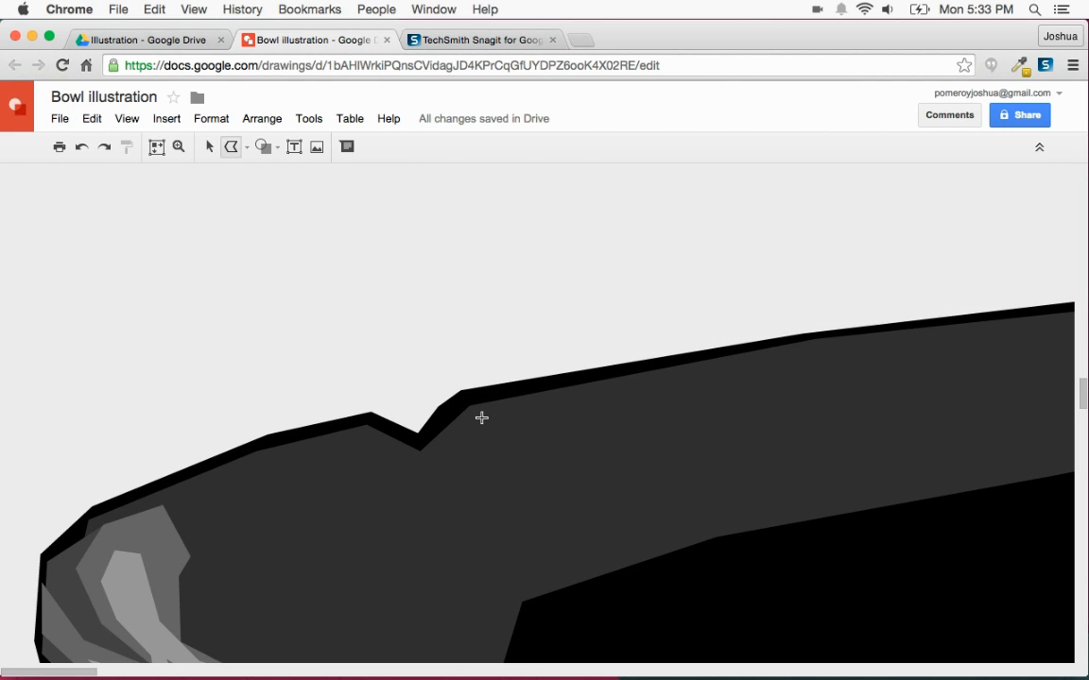
pyautogui.click(458, 395)
pyautogui.click(437, 408)
pyautogui.click(423, 458)
pyautogui.click(456, 428)
pyautogui.click(459, 396)
# Step: Make the notch shape's outline transparent and fill it with the saved semi-transparent white custom colour
pyautogui.click(347, 147)
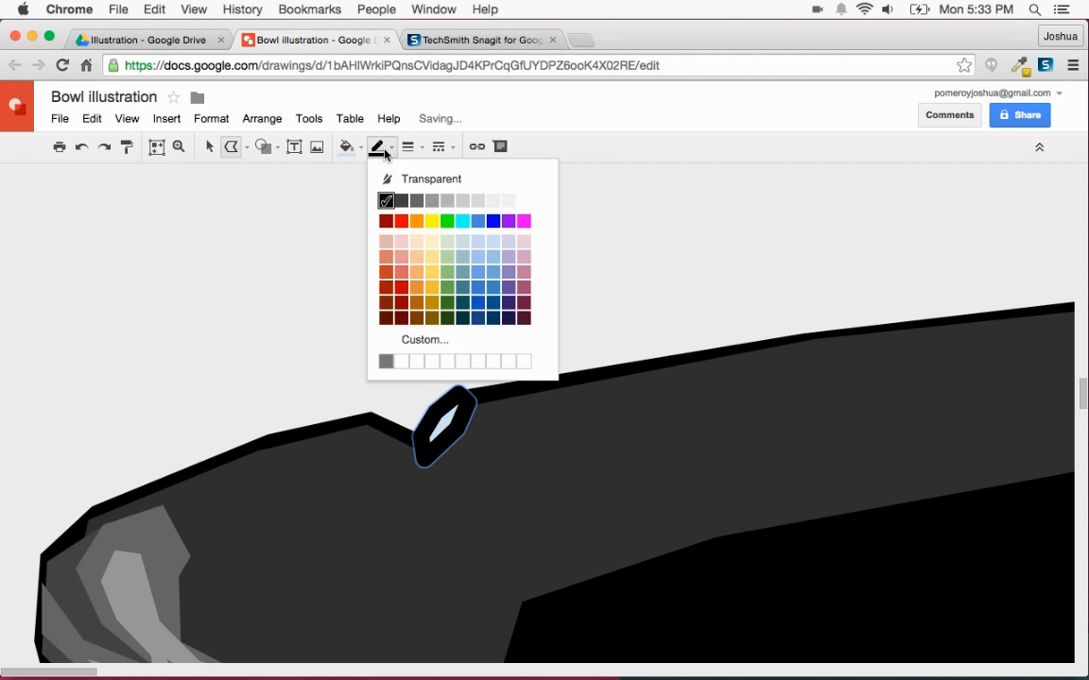
pyautogui.click(462, 242)
pyautogui.click(348, 146)
pyautogui.click(356, 361)
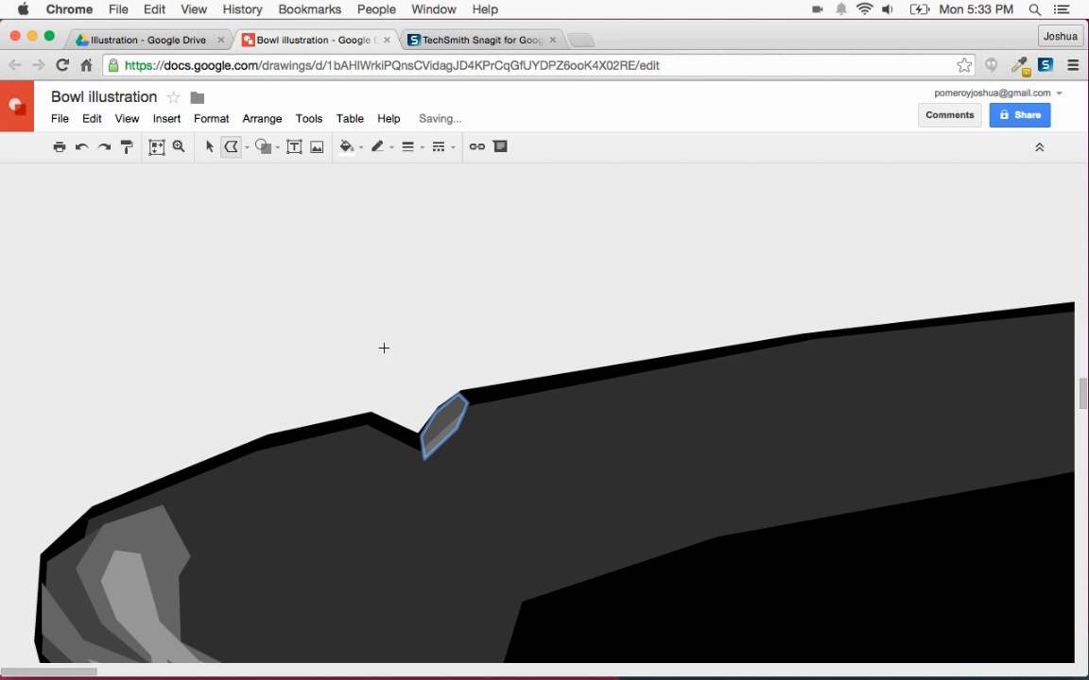
# Step: Trace a smaller highlight overlapping the upper part of the notch highlight, and deselect it
pyautogui.press('super+alt+plus')
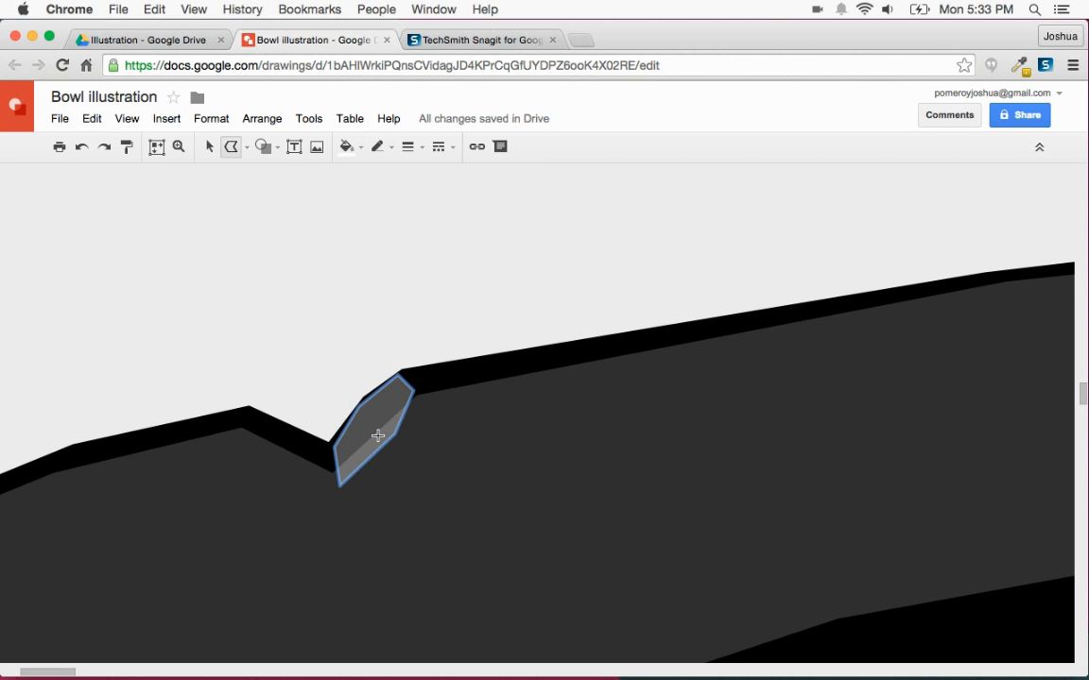
pyautogui.click(364, 418)
pyautogui.click(398, 374)
pyautogui.click(423, 388)
pyautogui.click(416, 407)
pyautogui.click(382, 437)
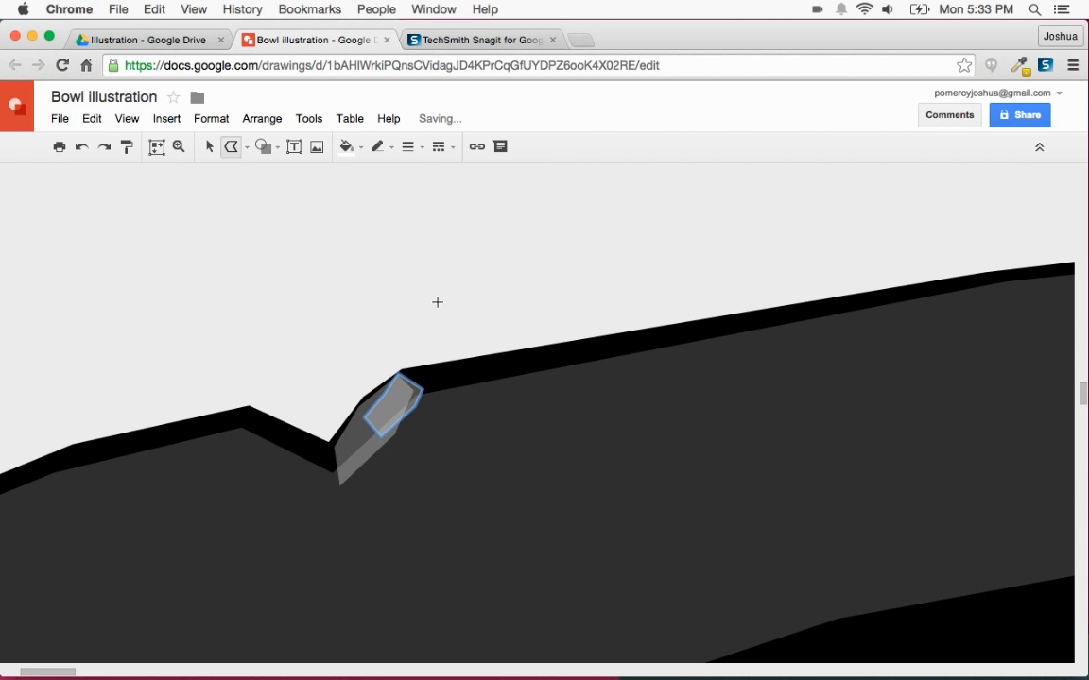
pyautogui.click(243, 297)
pyautogui.press('super+alt+minus')
pyautogui.press('super+alt+minus')
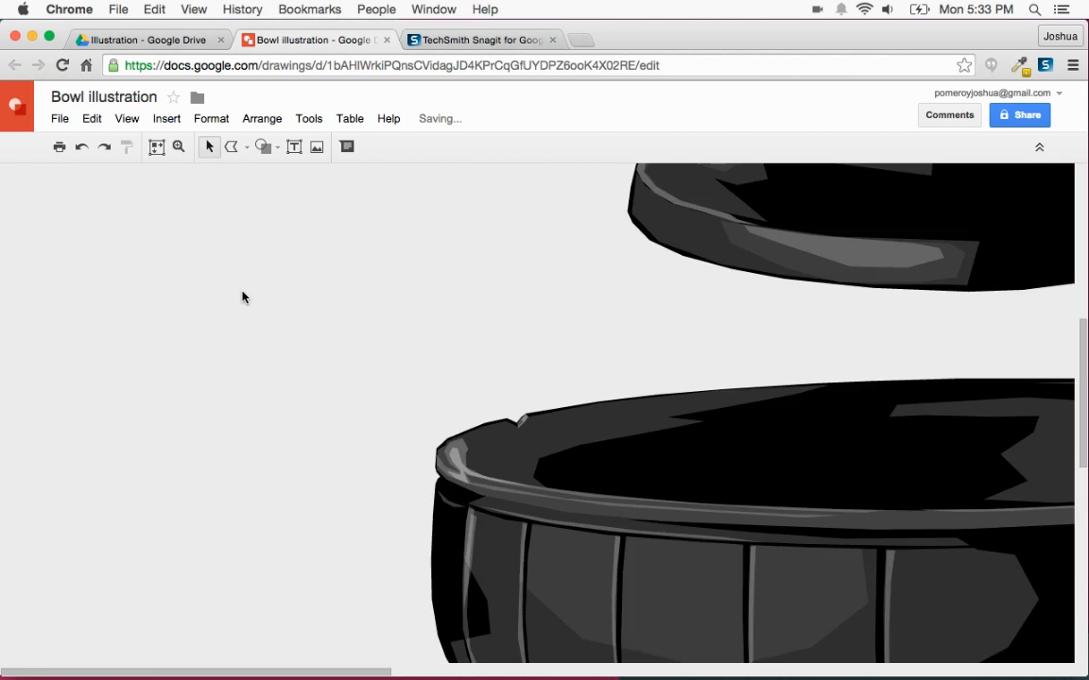
# Step: Adjust the lower corner point of the smaller highlight in the rim notch so it fits the notch edge, and deselect it
pyautogui.press('super+alt+plus')
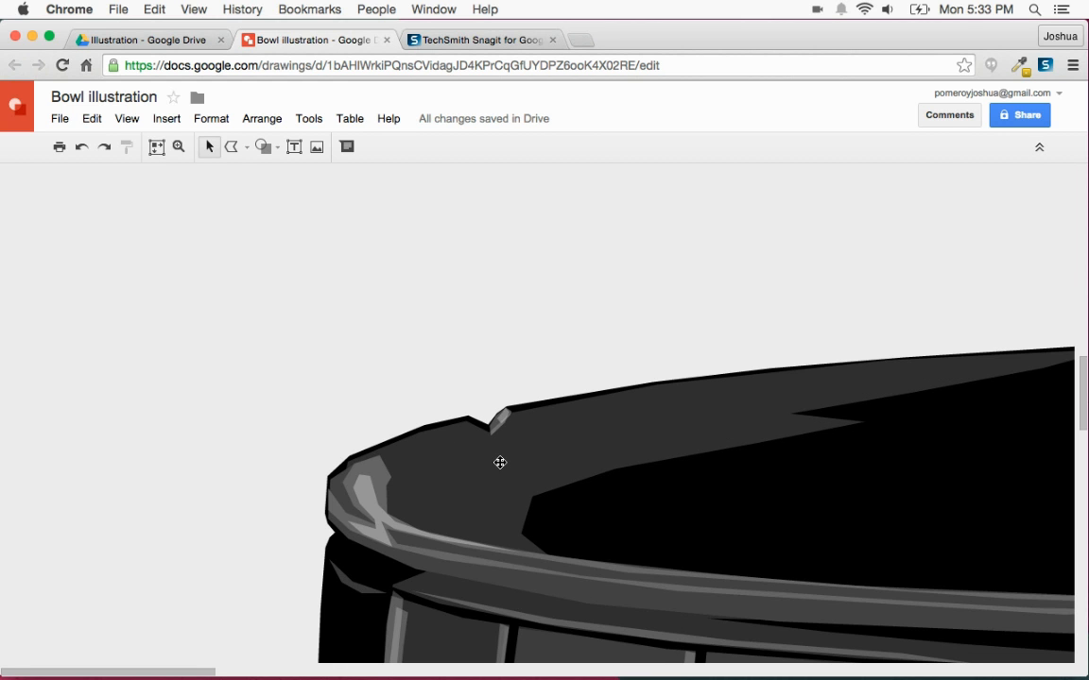
pyautogui.press('super+alt+plus')
pyautogui.press('super+alt+plus')
pyautogui.click(345, 463)
pyautogui.doubleClick(345, 463)
pyautogui.moveTo(327, 456); pyautogui.dragTo(328, 455)
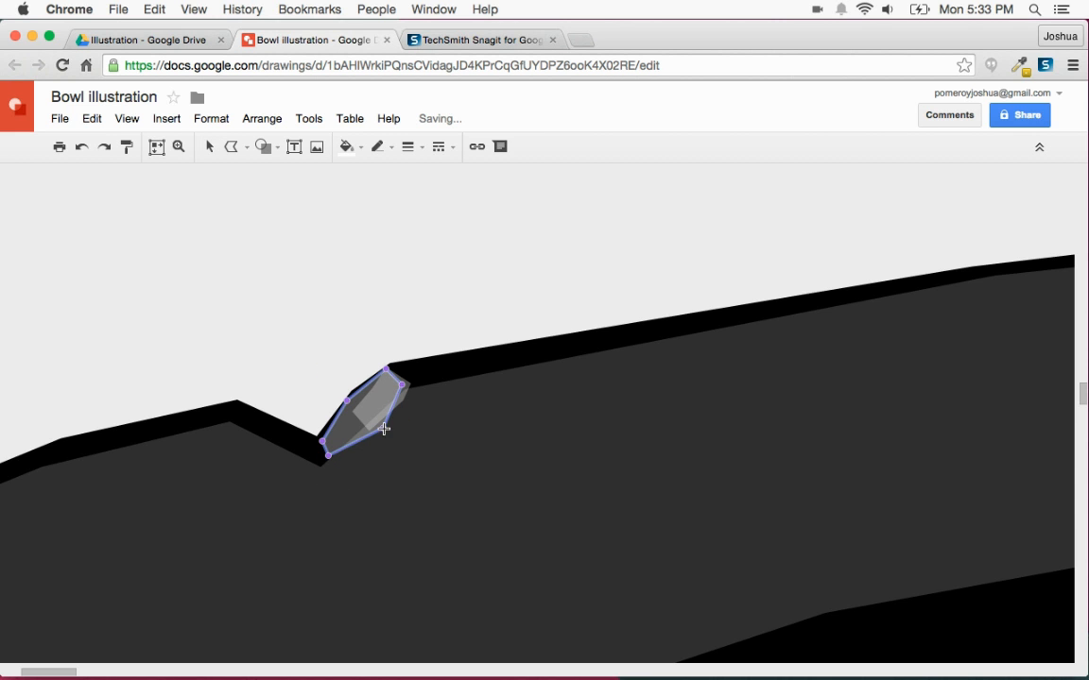
pyautogui.click(480, 263)
# Step: Group all shapes of the grooved bowl illustration into one object, and check that both bowls select as separate groups
pyautogui.press('super+alt+minus')
pyautogui.press('super+alt+minus')
pyautogui.press('super+alt+minus')
pyautogui.hscroll(5, 426, 345)
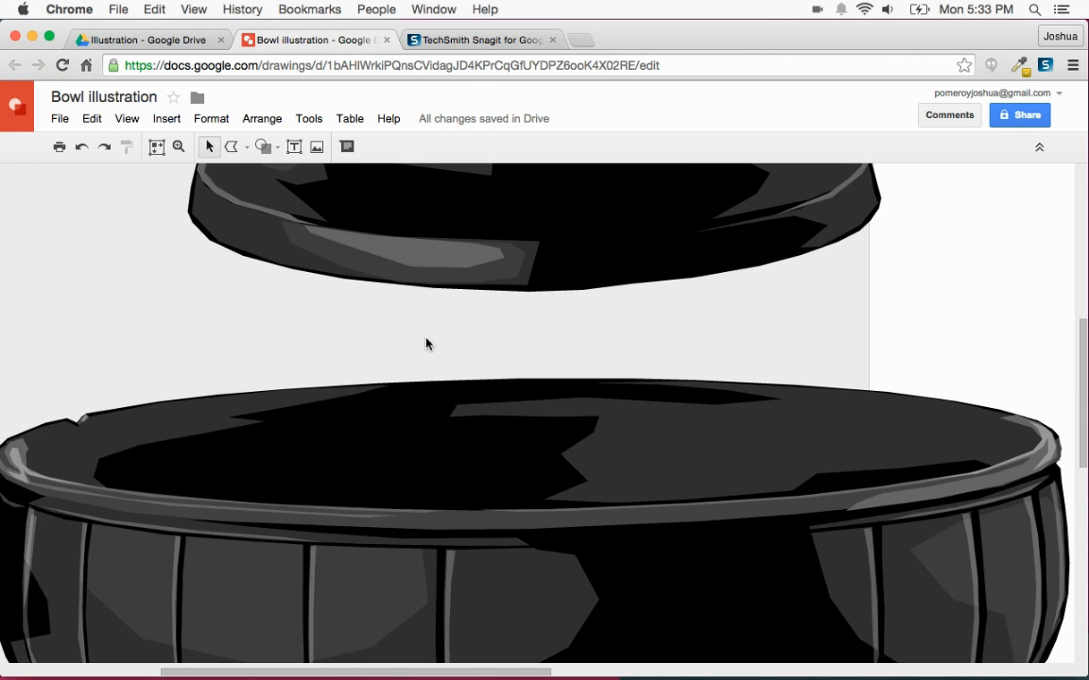
pyautogui.press('super+alt+minus')
pyautogui.press('super+alt+minus')
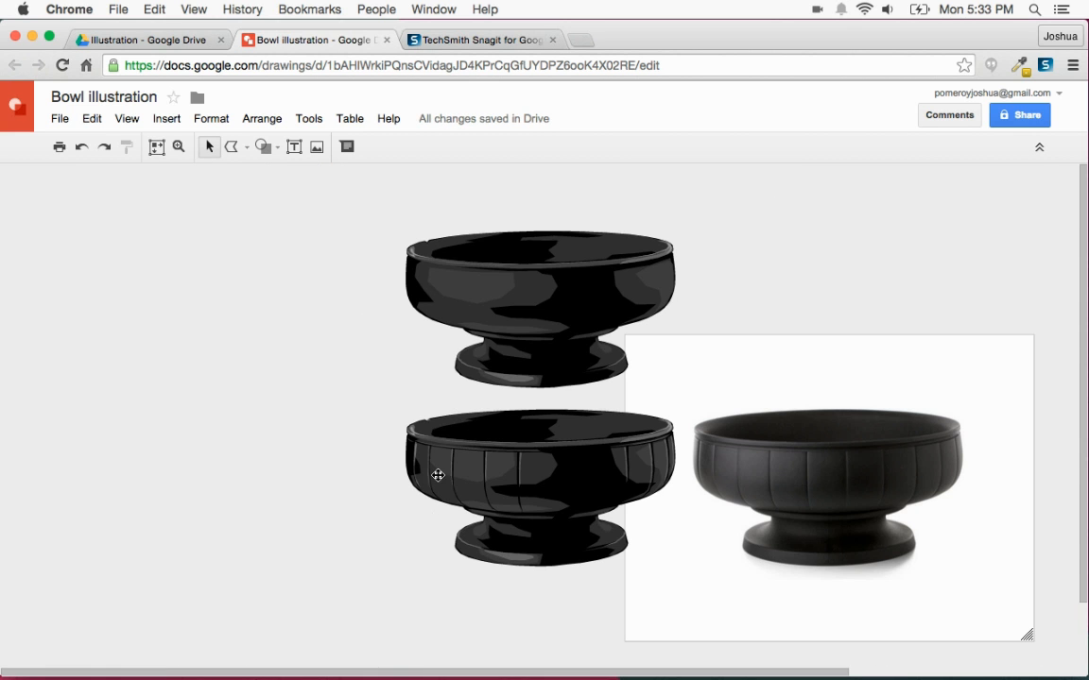
pyautogui.moveTo(428, 435); pyautogui.dragTo(677, 597)
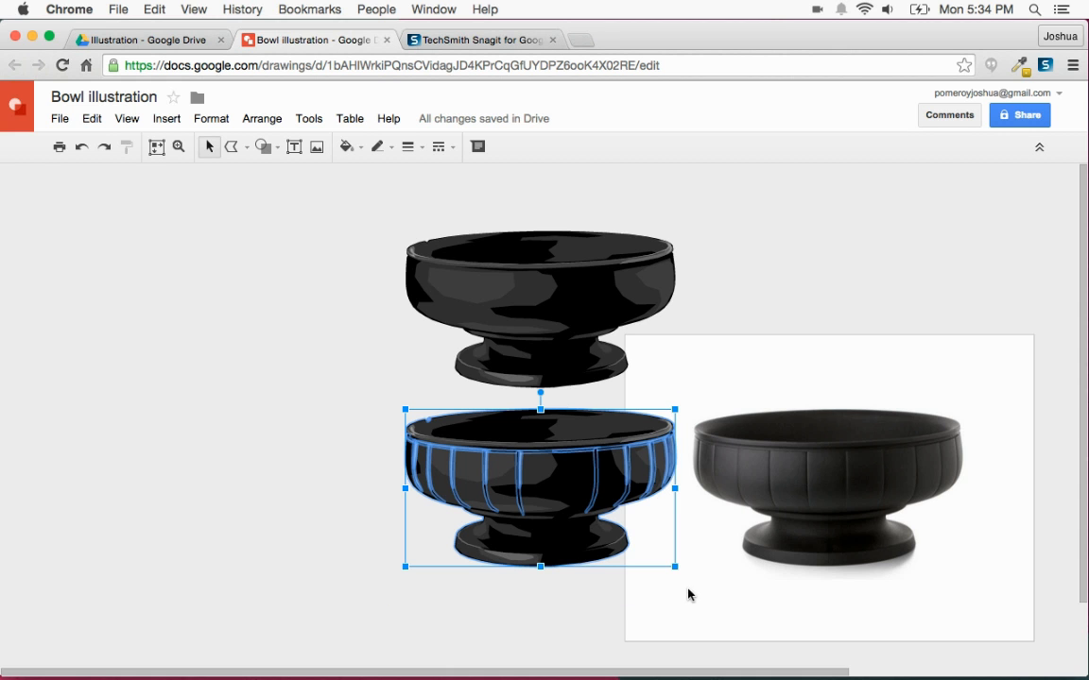
pyautogui.press('super+alt+g')
pyautogui.click(316, 562)
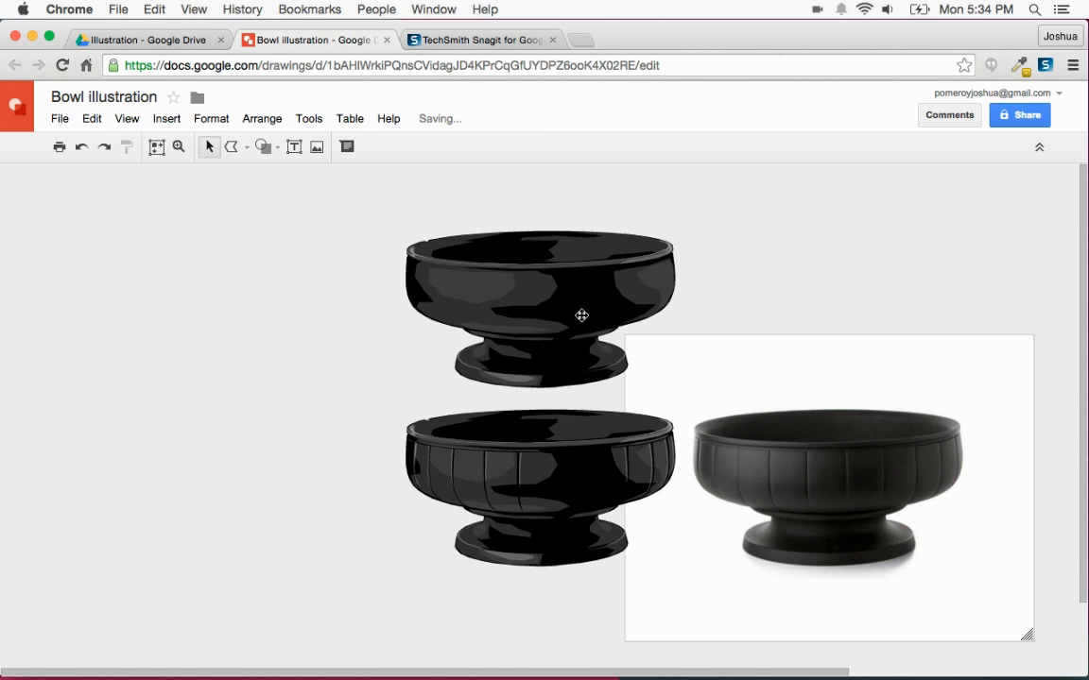
pyautogui.click(544, 315)
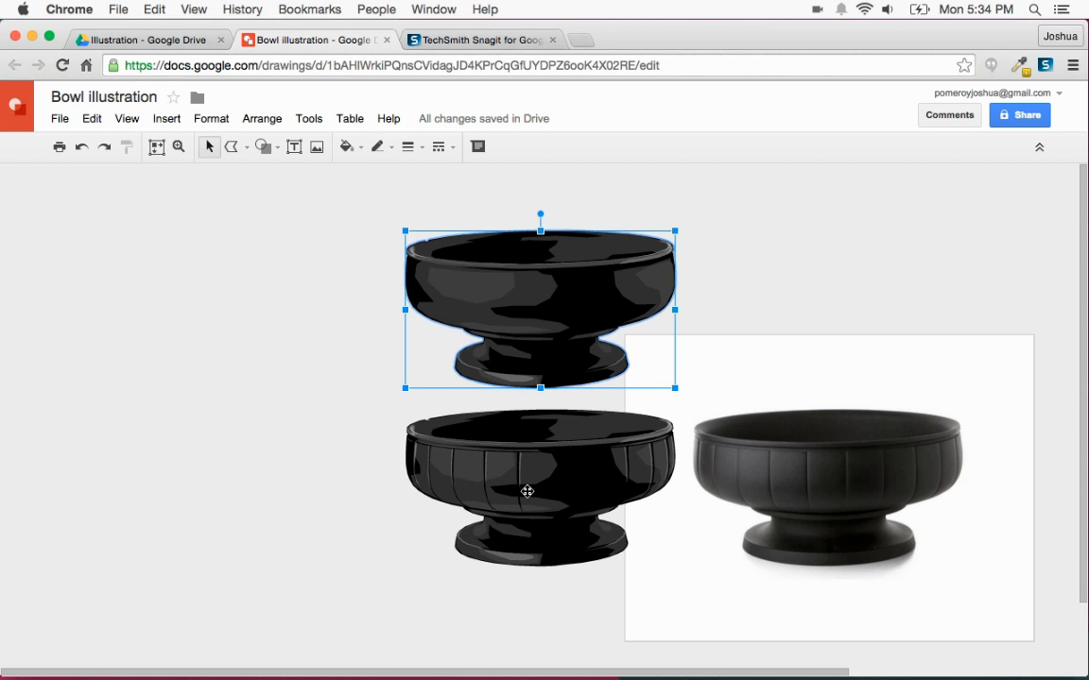
pyautogui.click(475, 444)
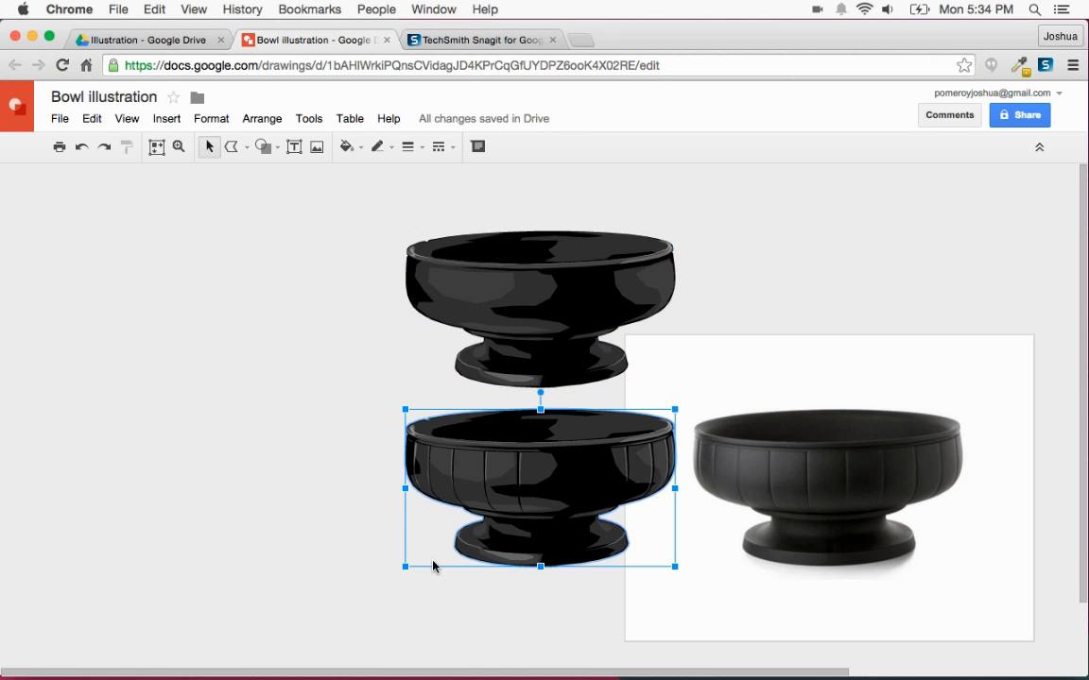
pyautogui.click(449, 613)
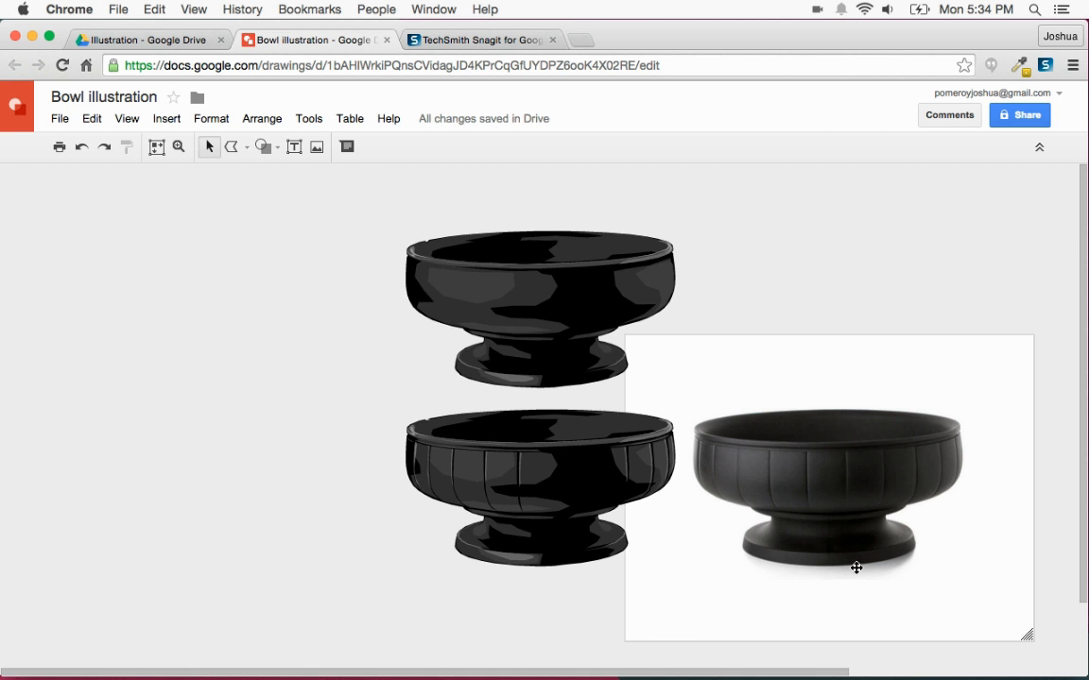
# Step: Trace a large closed shadow shape around the foot of the bowl in the photo, following the shadow's edge below the foot
pyautogui.press('super+alt+plus')
pyautogui.press('super+alt+plus')
pyautogui.hscroll(10, 863, 543)
pyautogui.scroll(-7, 870, 496)
pyautogui.scroll(1, 863, 456)
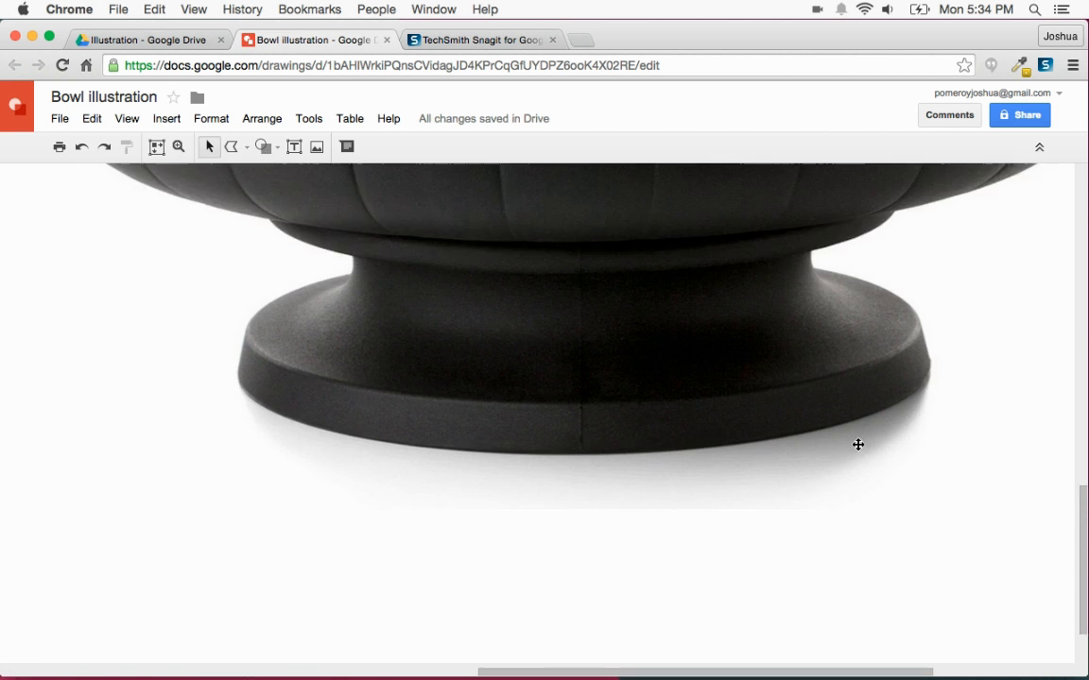
pyautogui.click(231, 145)
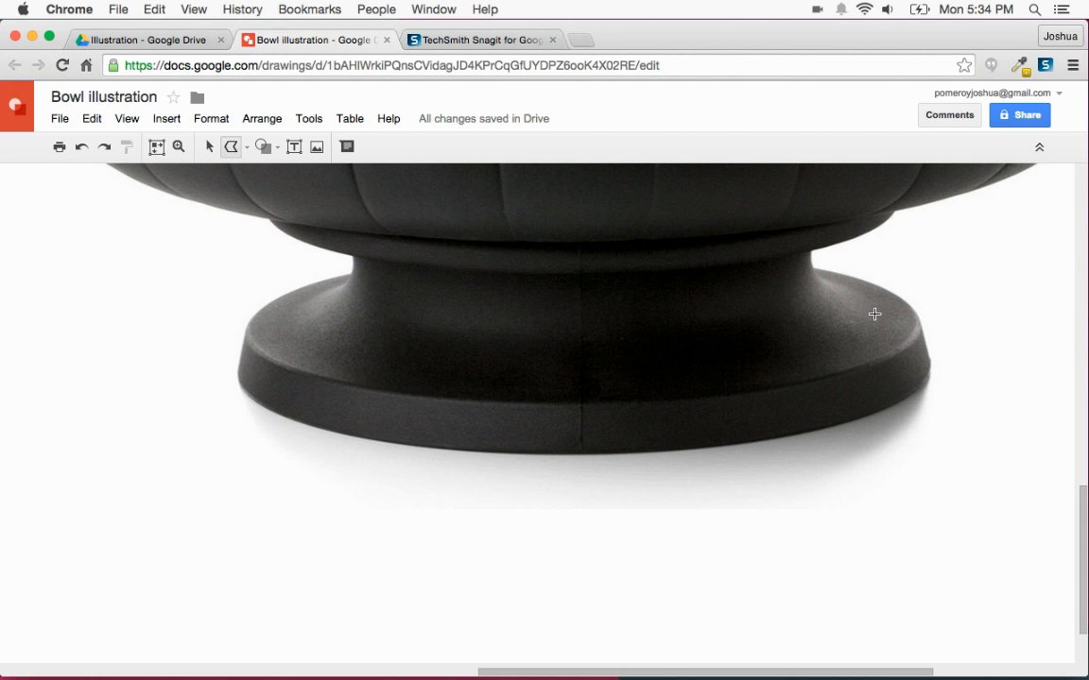
pyautogui.moveTo(912, 332)
pyautogui.mouseDown()
pyautogui.moveTo(935, 399)
pyautogui.moveTo(885, 450)
pyautogui.moveTo(800, 484)
pyautogui.moveTo(630, 507)
pyautogui.moveTo(430, 488)
pyautogui.moveTo(311, 461)
pyautogui.moveTo(248, 401)
pyautogui.mouseUp()
pyautogui.click(288, 341)
pyautogui.click(501, 301)
pyautogui.click(629, 282)
pyautogui.click(820, 283)
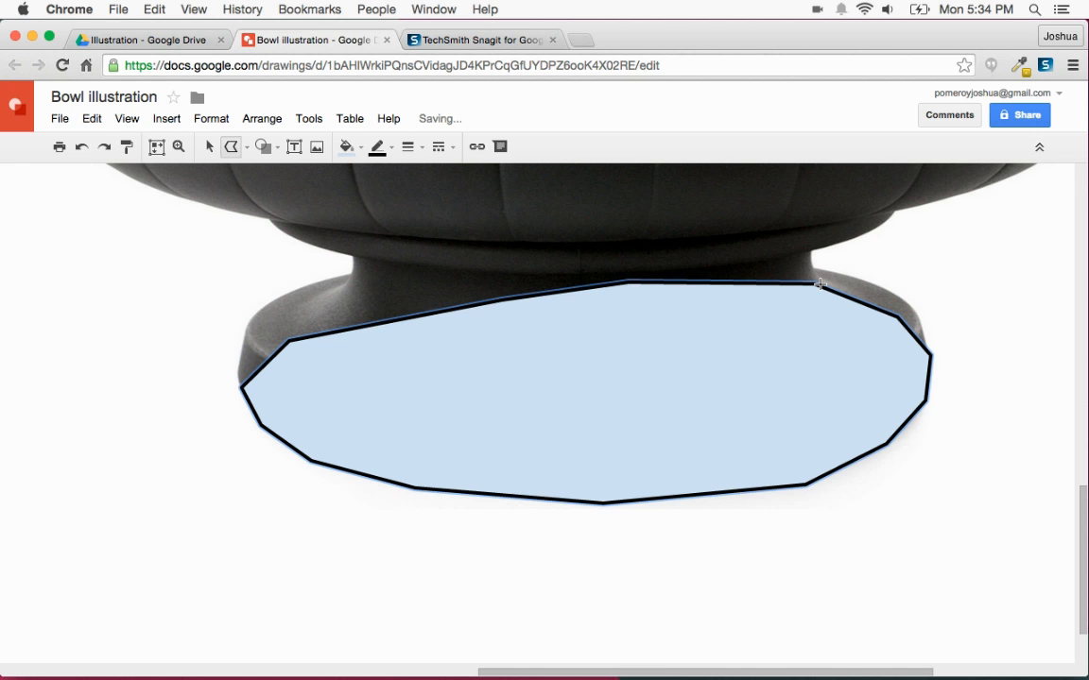
# Step: Make the shadow shape's outline transparent and fill it with the custom semi-transparent black #00000020
pyautogui.click(378, 148)
pyautogui.click(397, 179)
pyautogui.click(347, 148)
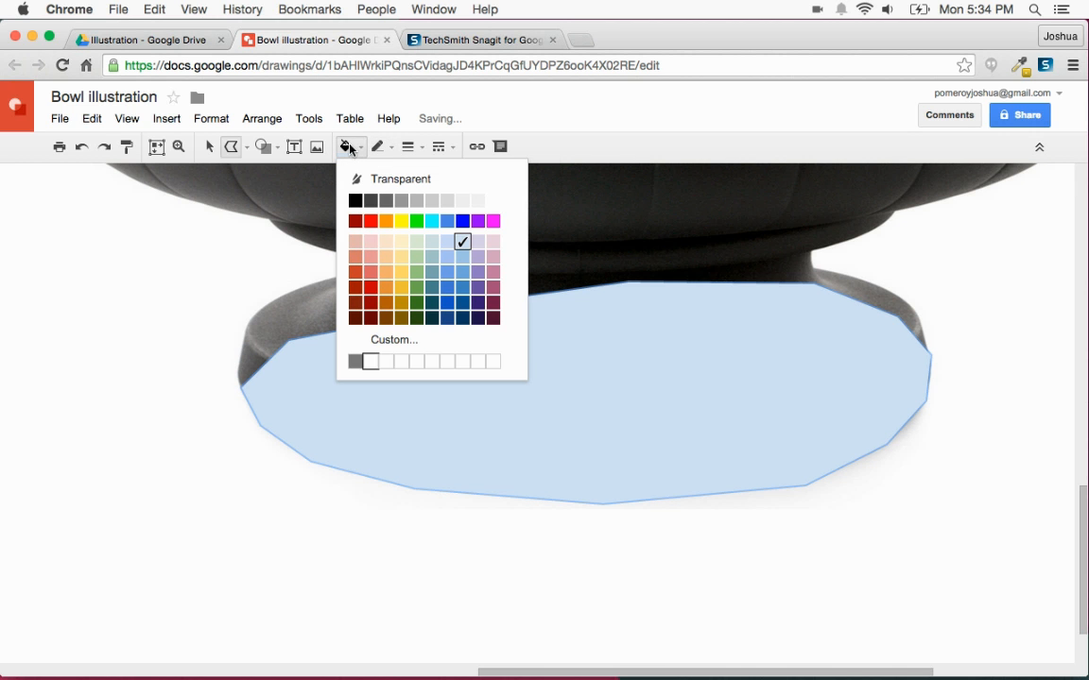
pyautogui.click(356, 361)
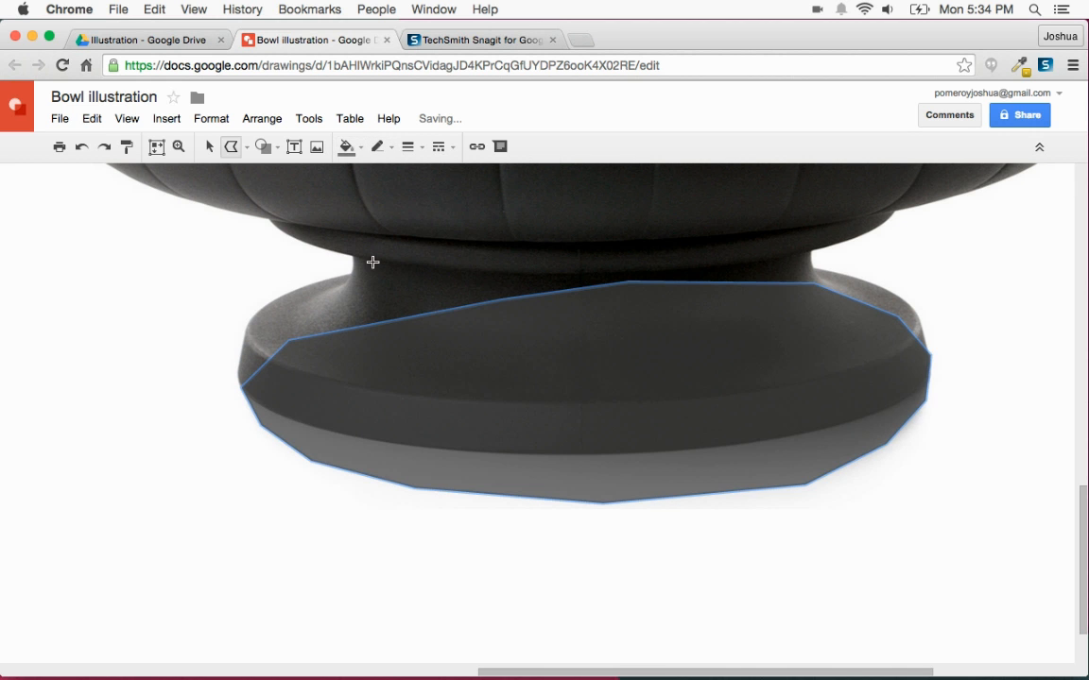
pyautogui.click(358, 152)
pyautogui.click(356, 200)
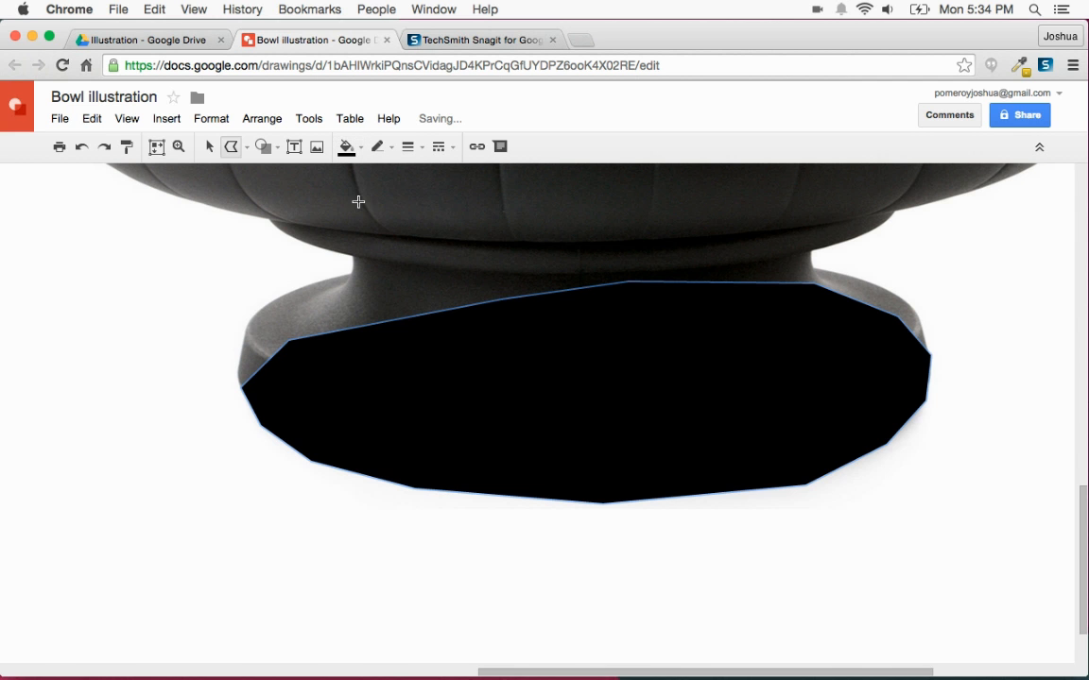
pyautogui.click(346, 148)
pyautogui.click(402, 343)
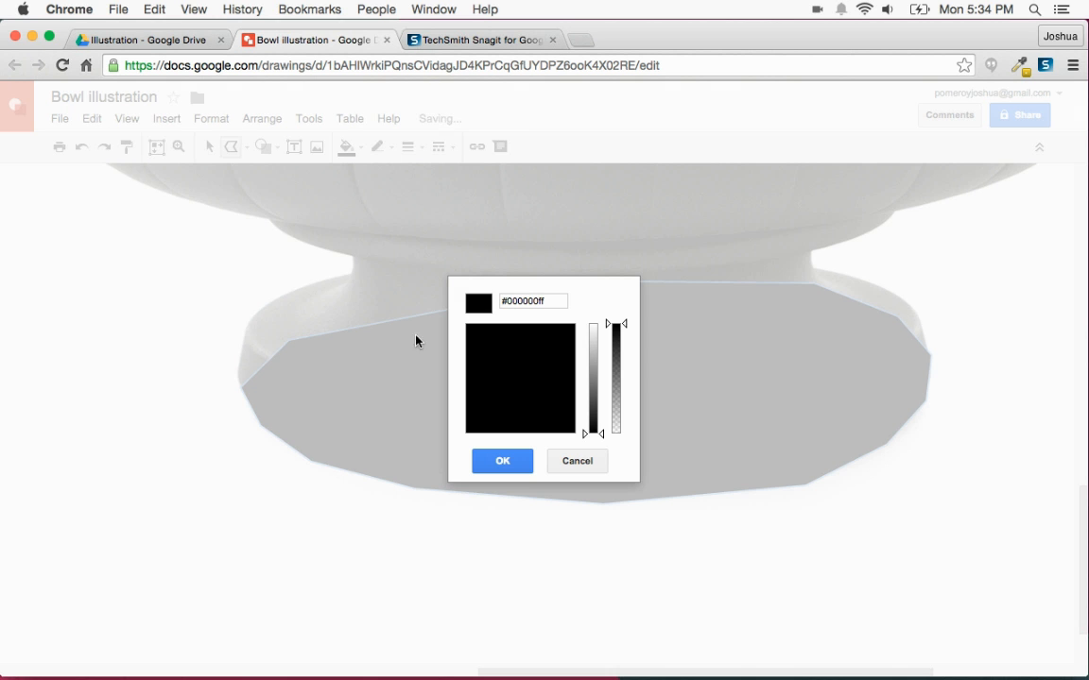
pyautogui.click(615, 425)
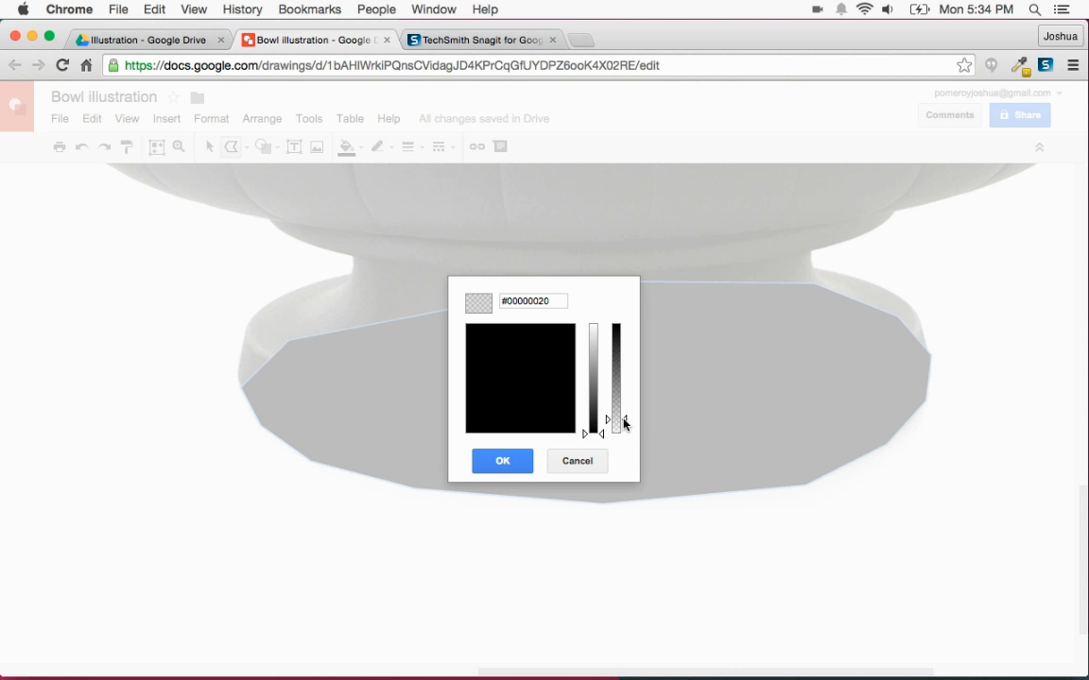
pyautogui.click(502, 461)
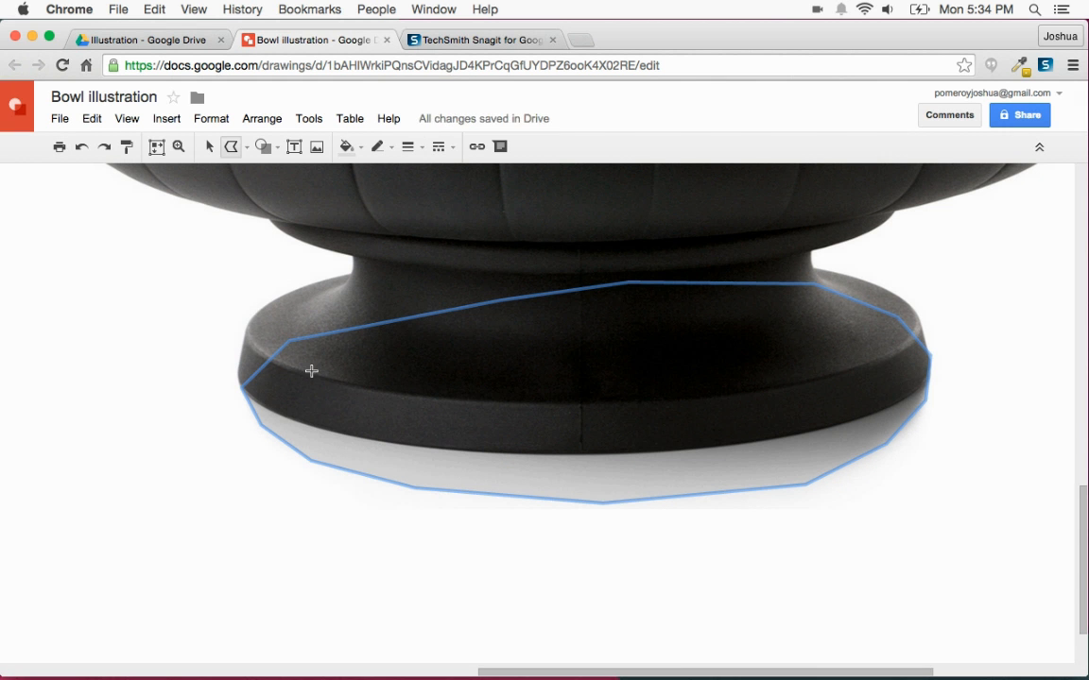
# Step: Trace a second, slightly smaller closed shadow shape inside the first one around the photo bowl's foot
pyautogui.click(269, 387)
pyautogui.click(399, 445)
pyautogui.click(681, 470)
pyautogui.click(843, 462)
pyautogui.click(902, 437)
pyautogui.click(924, 402)
pyautogui.click(924, 353)
pyautogui.click(875, 308)
pyautogui.click(605, 300)
pyautogui.click(449, 309)
pyautogui.click(304, 352)
pyautogui.click(269, 385)
# Step: Trace a third, smaller closed shadow shape over the right half of the foot to deepen the shadow there
pyautogui.click(605, 413)
pyautogui.doubleClick(728, 444)
pyautogui.click(921, 349)
pyautogui.click(832, 335)
pyautogui.click(666, 344)
pyautogui.click(625, 373)
pyautogui.click(605, 413)
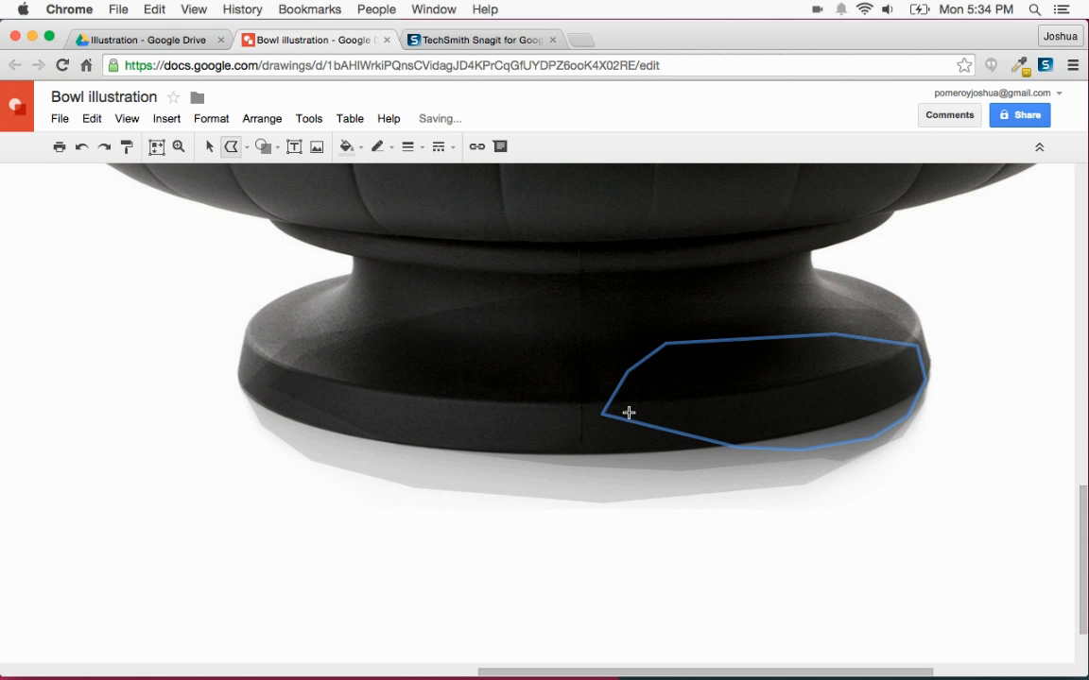
# Step: Group the three shadow shapes and place them behind the foot of the grooved bowl illustration, aligned as in the photo
pyautogui.moveTo(181, 356); pyautogui.dragTo(542, 379)
pyautogui.press('super+z')
pyautogui.keyDown('shift'); pyautogui.click(474, 244); pyautogui.keyUp('shift')
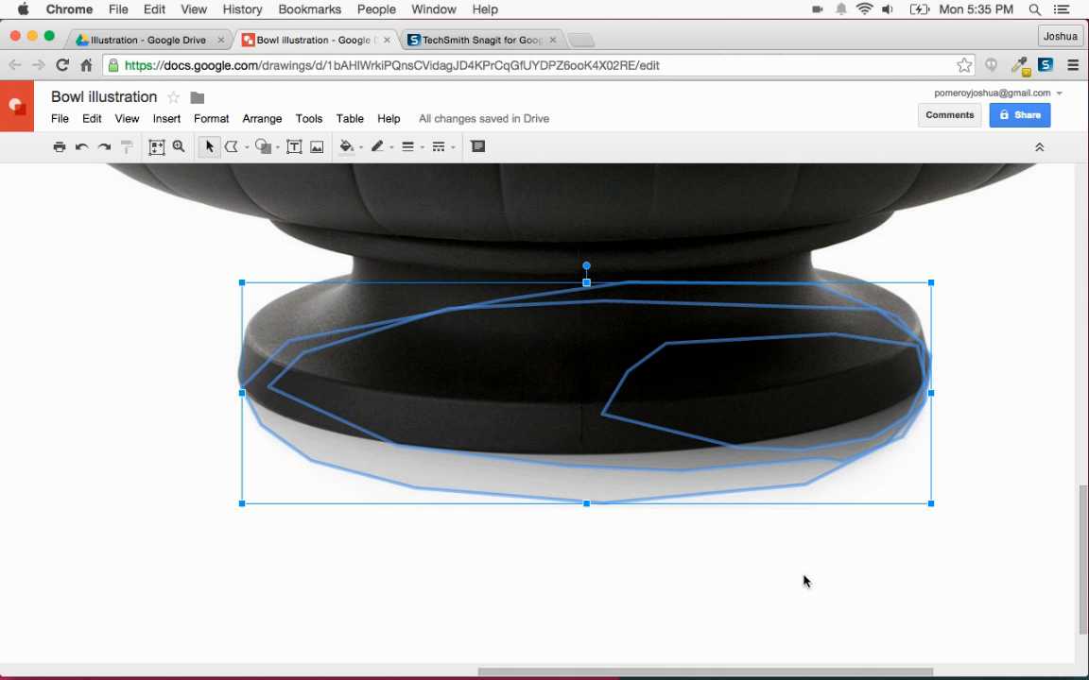
pyautogui.press('super+Down')
pyautogui.press('super+alt+minus')
pyautogui.press('super+alt+minus')
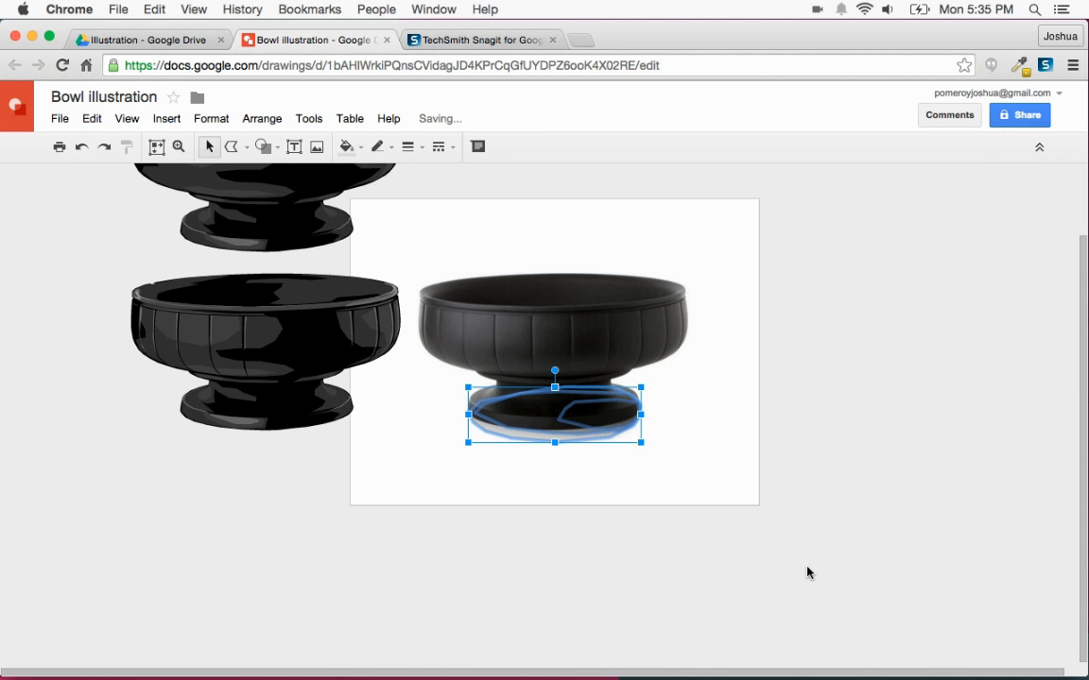
pyautogui.moveTo(593, 441); pyautogui.dragTo(307, 454)
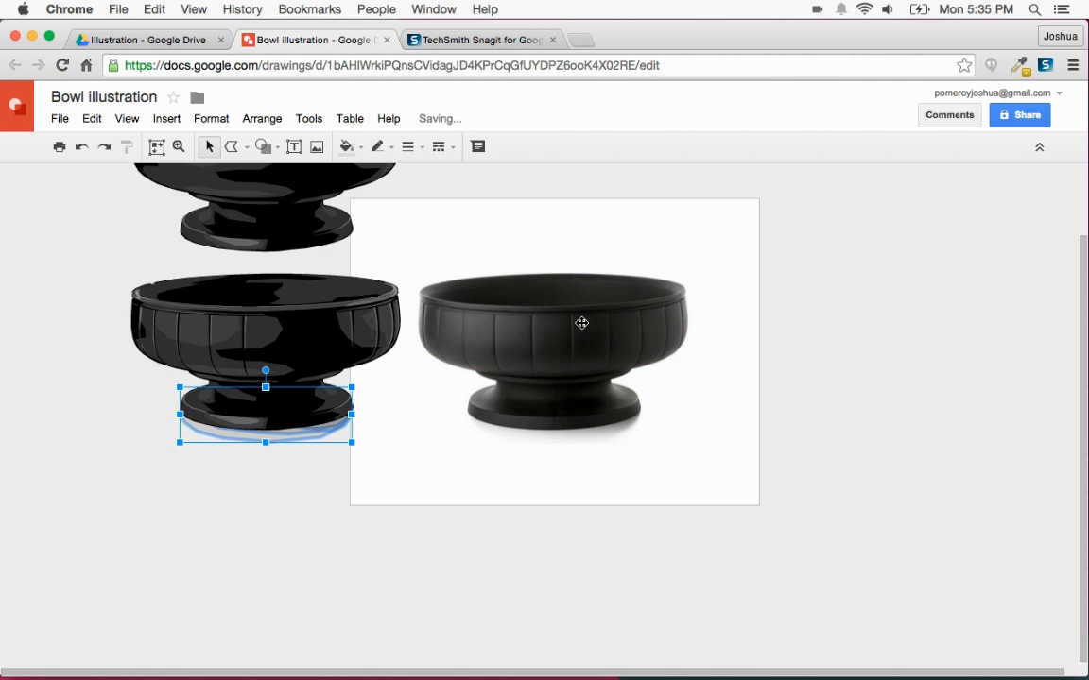
pyautogui.click(260, 515)
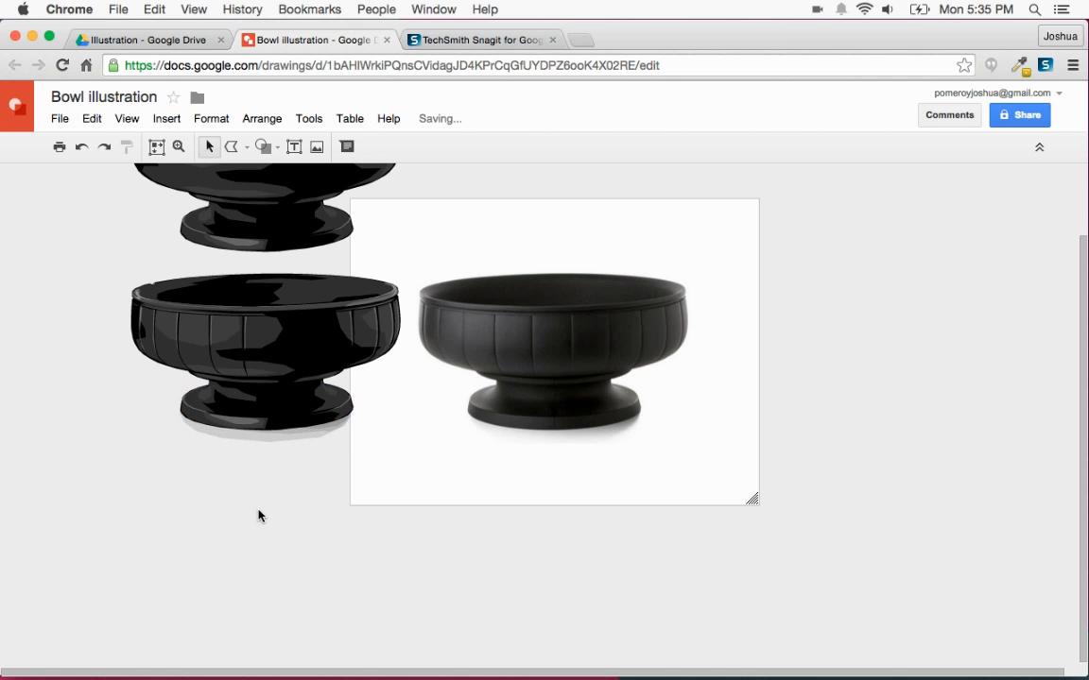
# Step: Reshape the largest shadow shape by moving its edge points inward at both sides of the foot, and deselect it
pyautogui.click(306, 441)
pyautogui.press('super+alt+plus')
pyautogui.hscroll(-3, 304, 440)
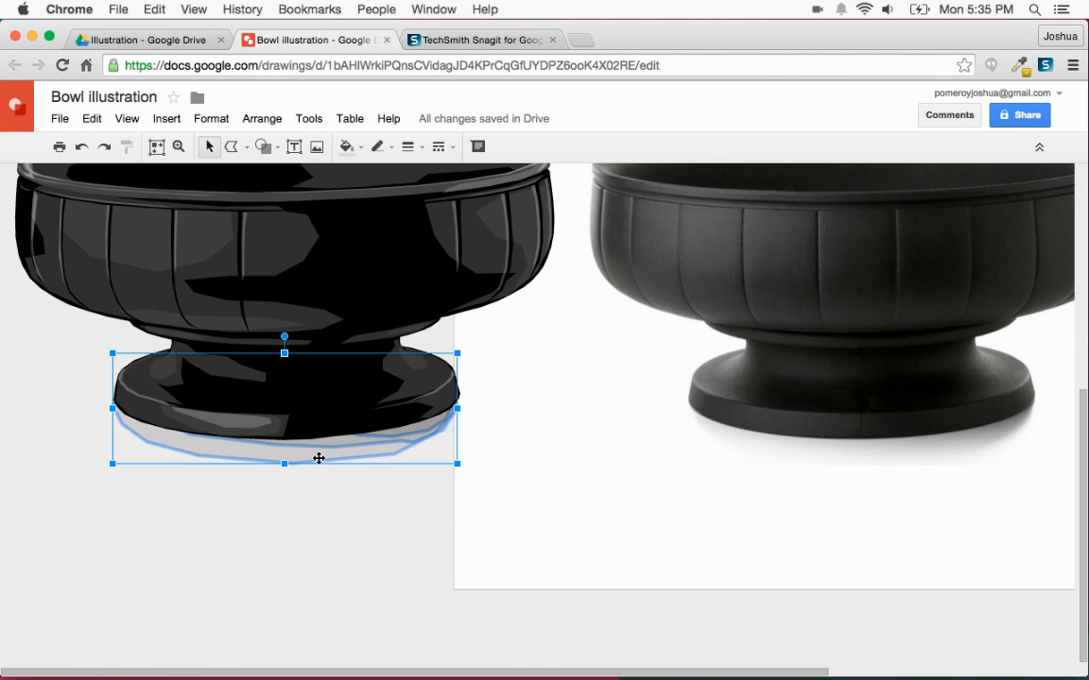
pyautogui.doubleClick(316, 459)
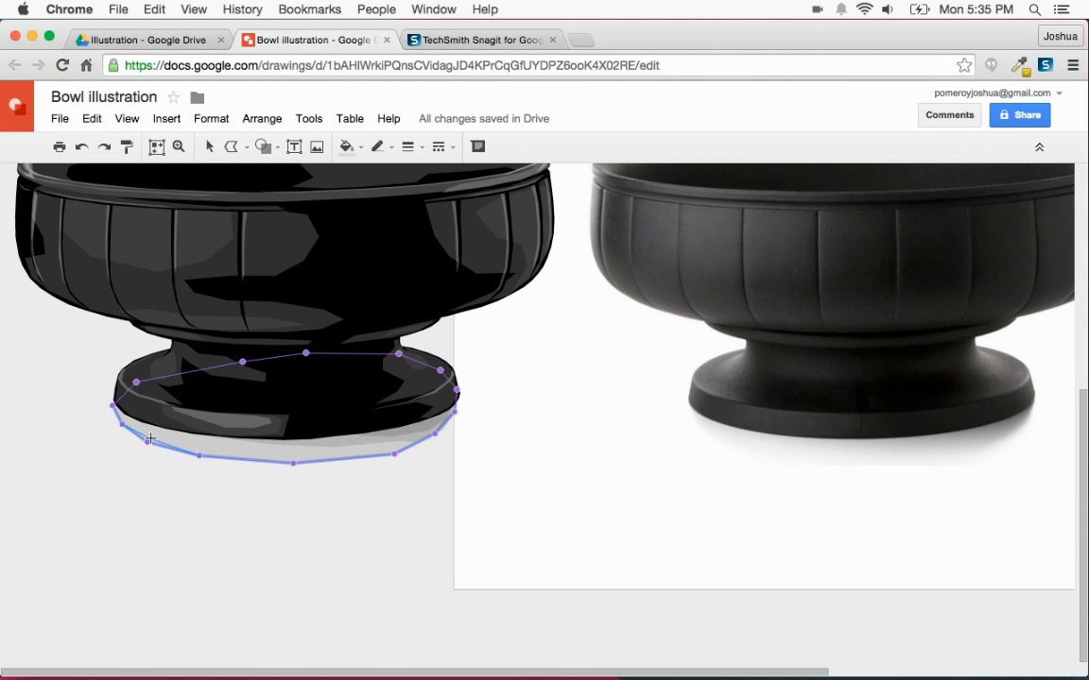
pyautogui.moveTo(122, 424); pyautogui.dragTo(126, 419)
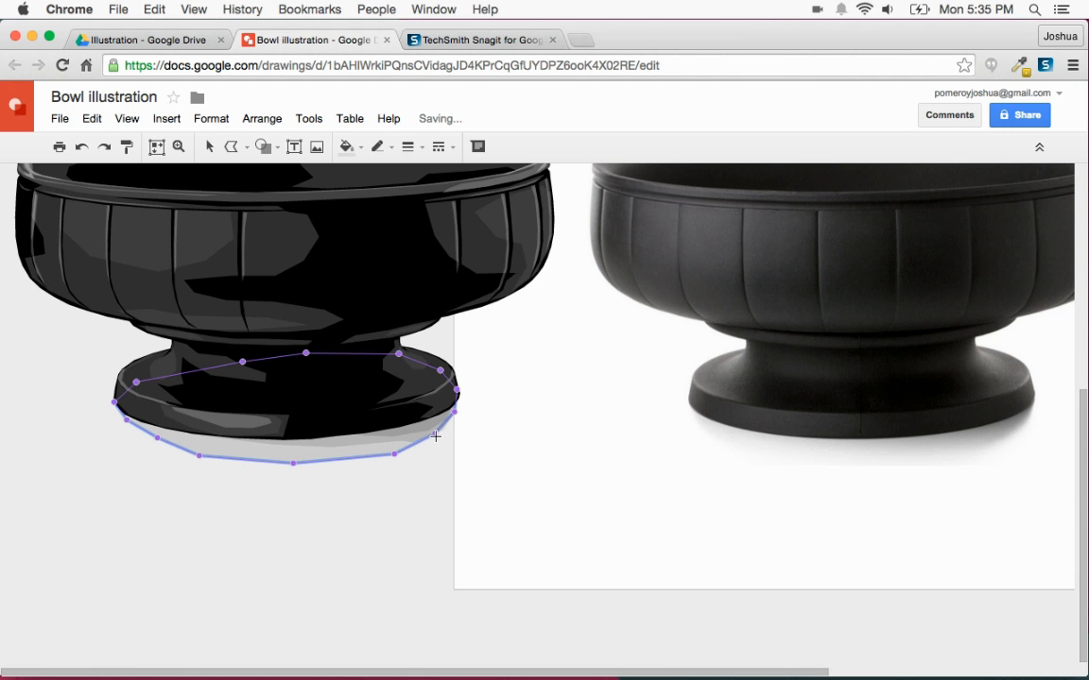
pyautogui.moveTo(439, 436); pyautogui.dragTo(397, 451)
pyautogui.click(410, 495)
pyautogui.click(371, 515)
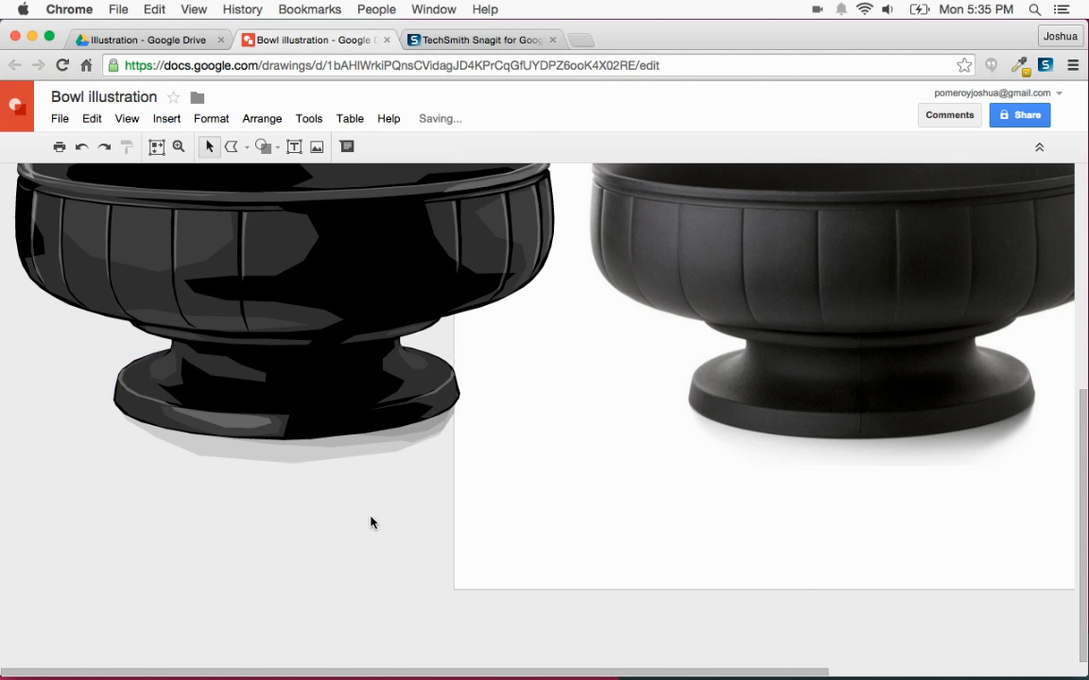
# Step: Move the bowl photo off the canvas to the empty area on its right, and deselect it
pyautogui.press('super+alt+minus')
pyautogui.press('super+alt+minus')
pyautogui.click(635, 371)
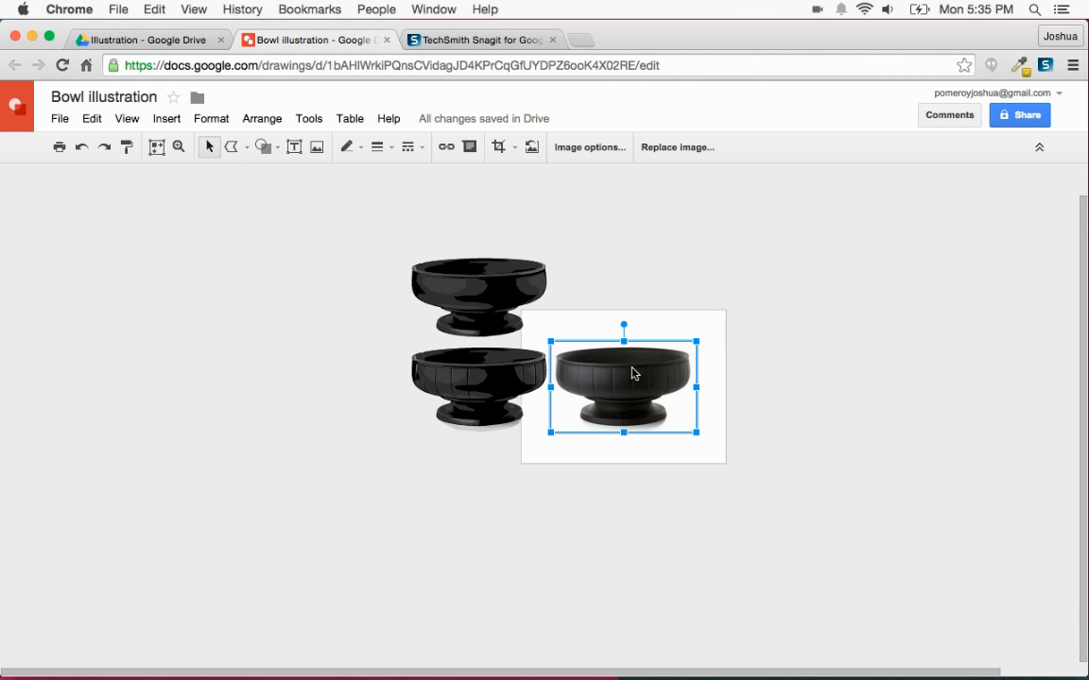
pyautogui.moveTo(649, 393); pyautogui.dragTo(836, 392)
pyautogui.click(753, 500)
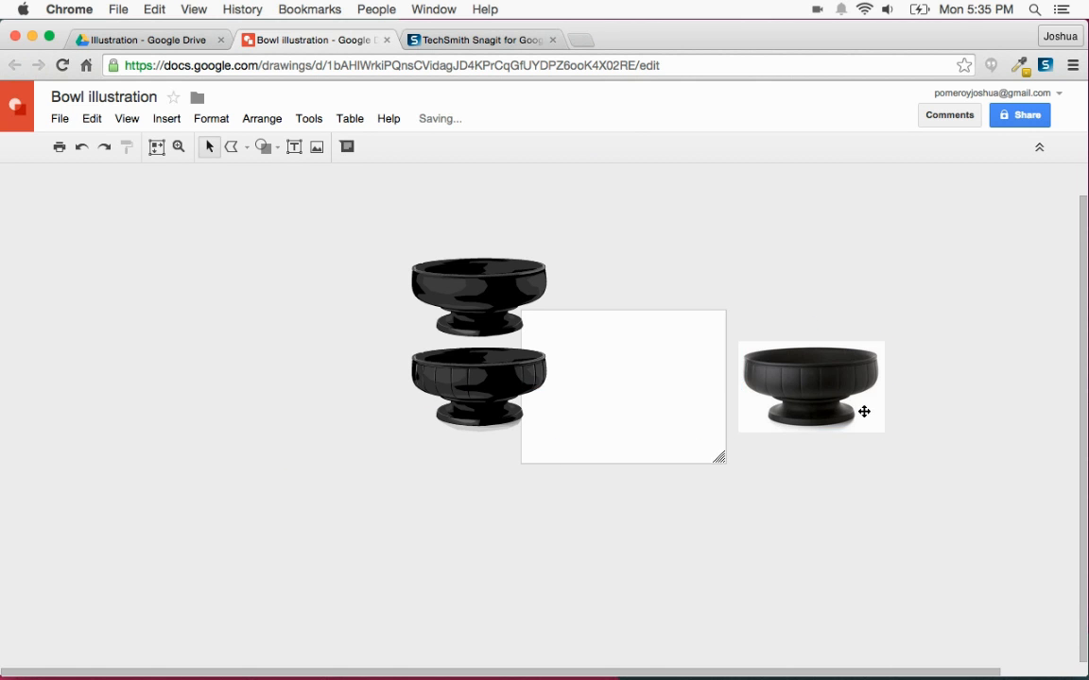
# Step: Select the grooved bowl illustration together with its shadow and move it onto the middle of the canvas
pyautogui.click(460, 391)
pyautogui.moveTo(506, 479); pyautogui.dragTo(430, 375)
pyautogui.click(440, 486)
pyautogui.moveTo(480, 402); pyautogui.dragTo(635, 403)
pyautogui.click(651, 503)
pyautogui.click(635, 400)
pyautogui.click(635, 517)
pyautogui.hscroll(2, 491, 472)
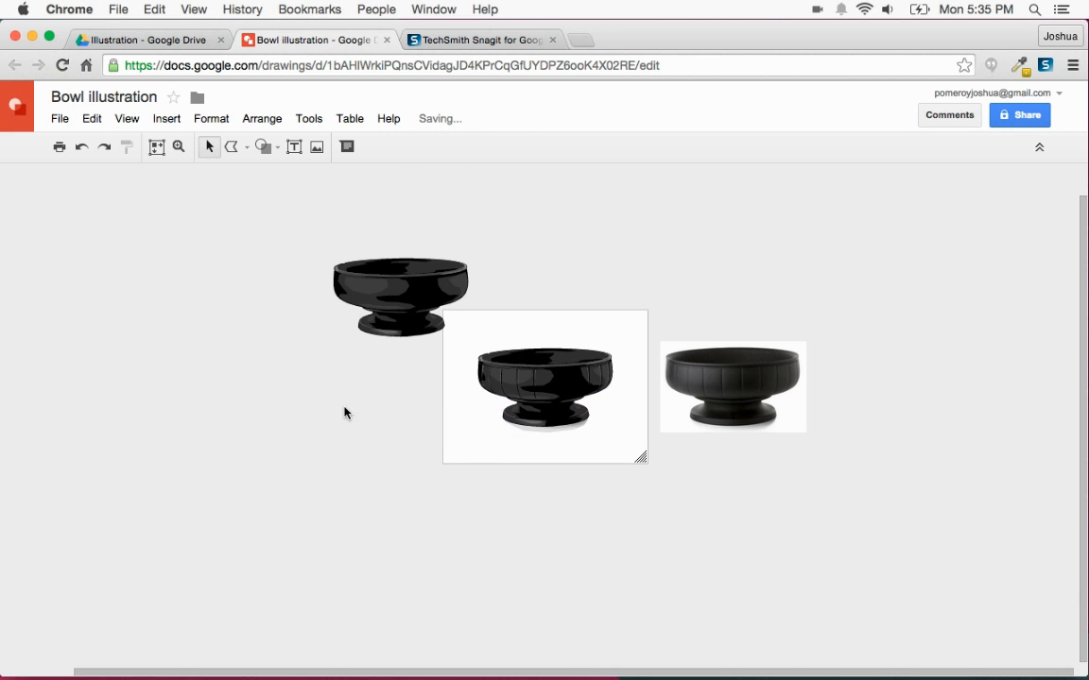
# Step: Try dark blue and dark purple as the canvas background colour behind the bowl and its shadow
pyautogui.rightClick(345, 409)
pyautogui.moveTo(426, 517)
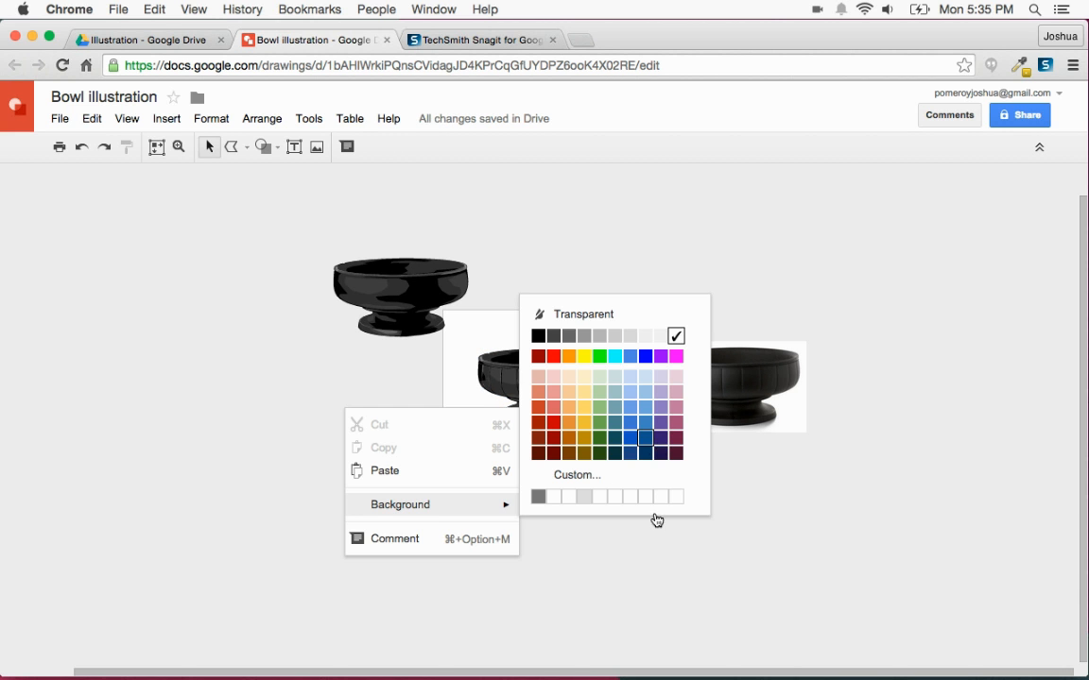
pyautogui.click(650, 450)
pyautogui.press('super+alt+plus')
pyautogui.press('super+alt+plus')
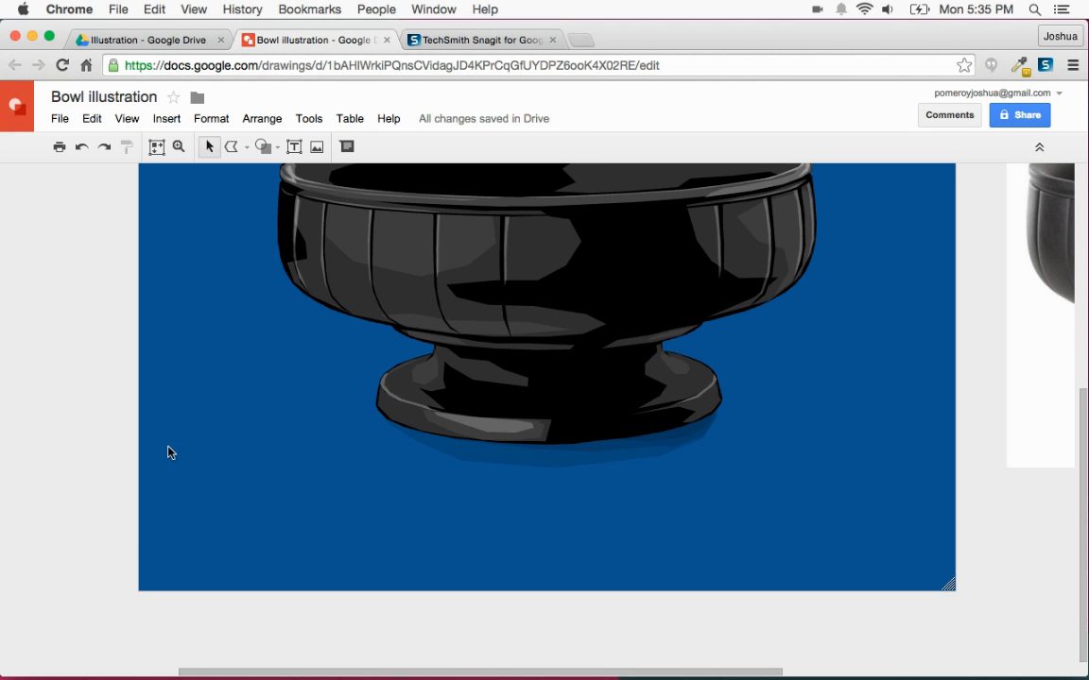
pyautogui.rightClick(67, 391)
pyautogui.moveTo(149, 492)
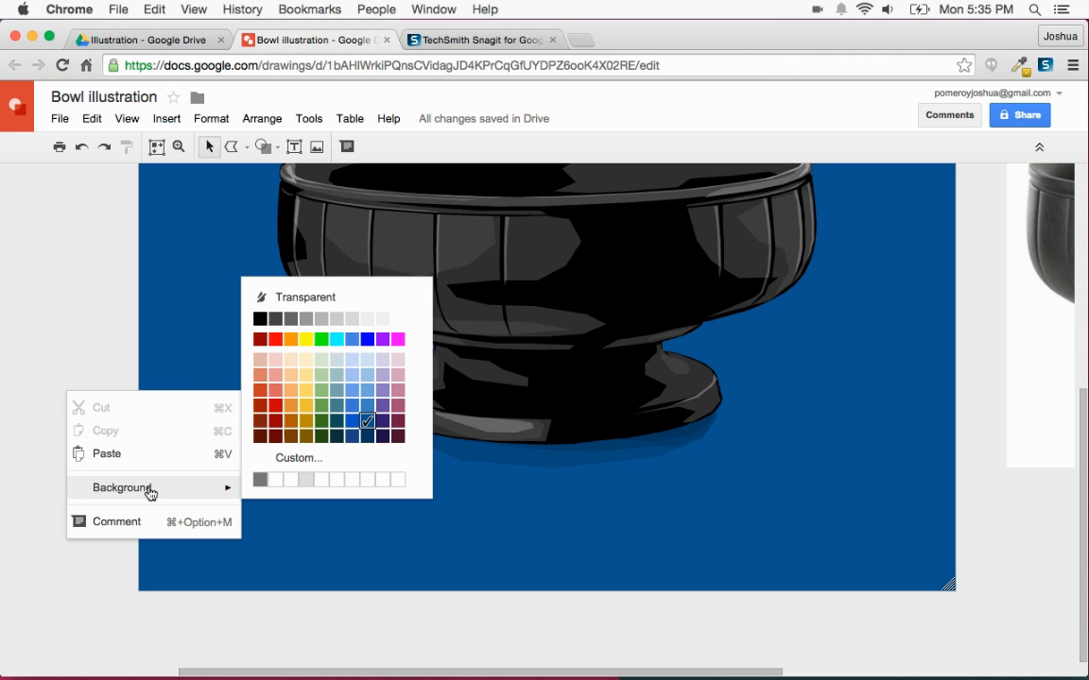
pyautogui.click(383, 421)
# Step: Set the canvas background to a medium purple
pyautogui.rightClick(74, 355)
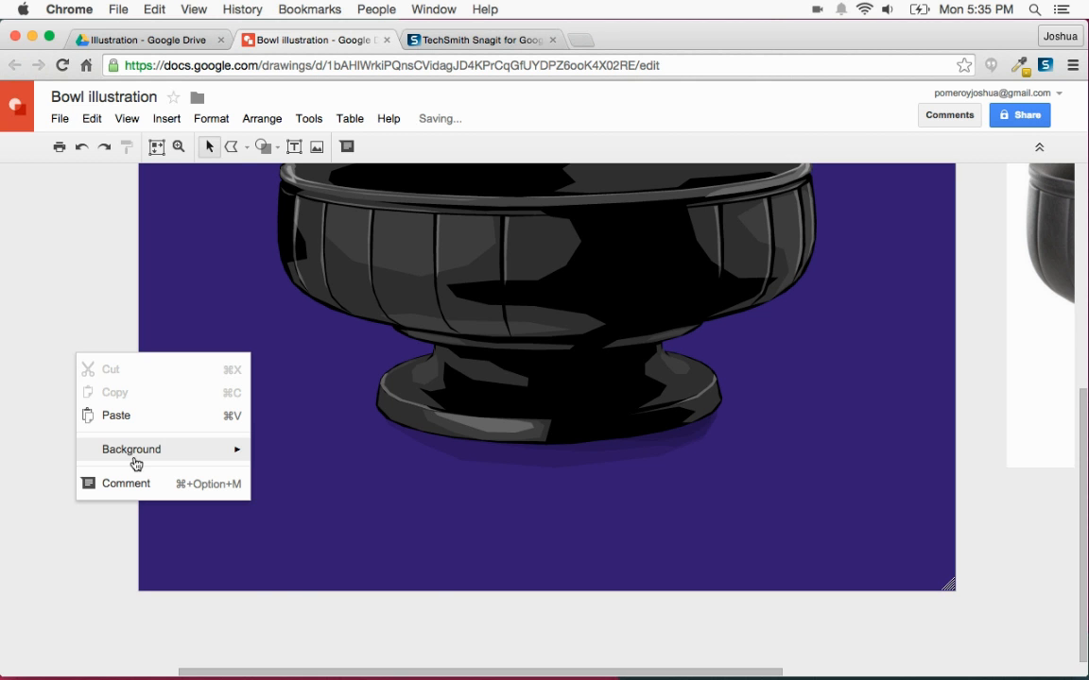
pyautogui.moveTo(133, 450)
pyautogui.click(406, 567)
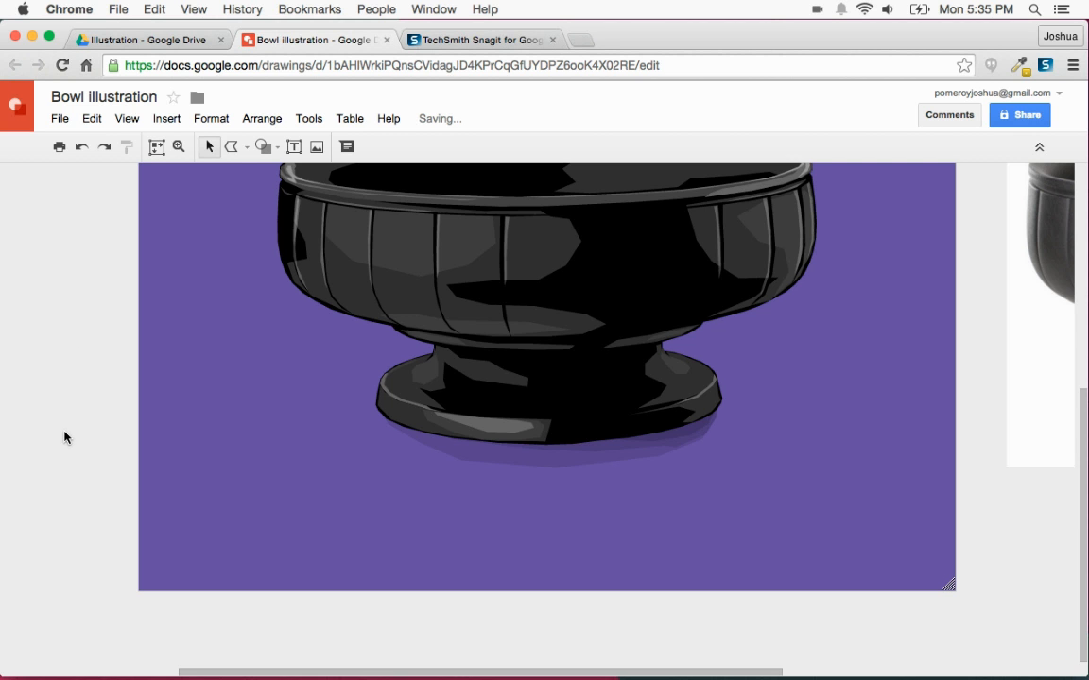
# Step: Set the canvas background to a lighter purple, one shade above the current medium purple
pyautogui.press('alt+super+minus')
pyautogui.scroll(2, 70, 433)
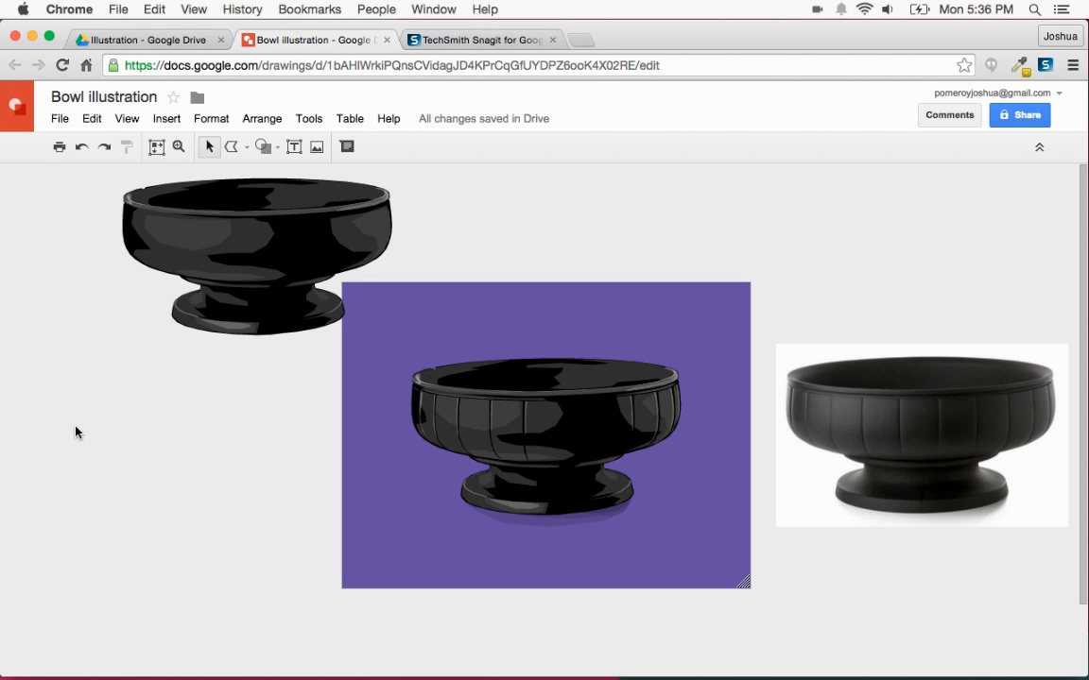
pyautogui.rightClick(77, 430)
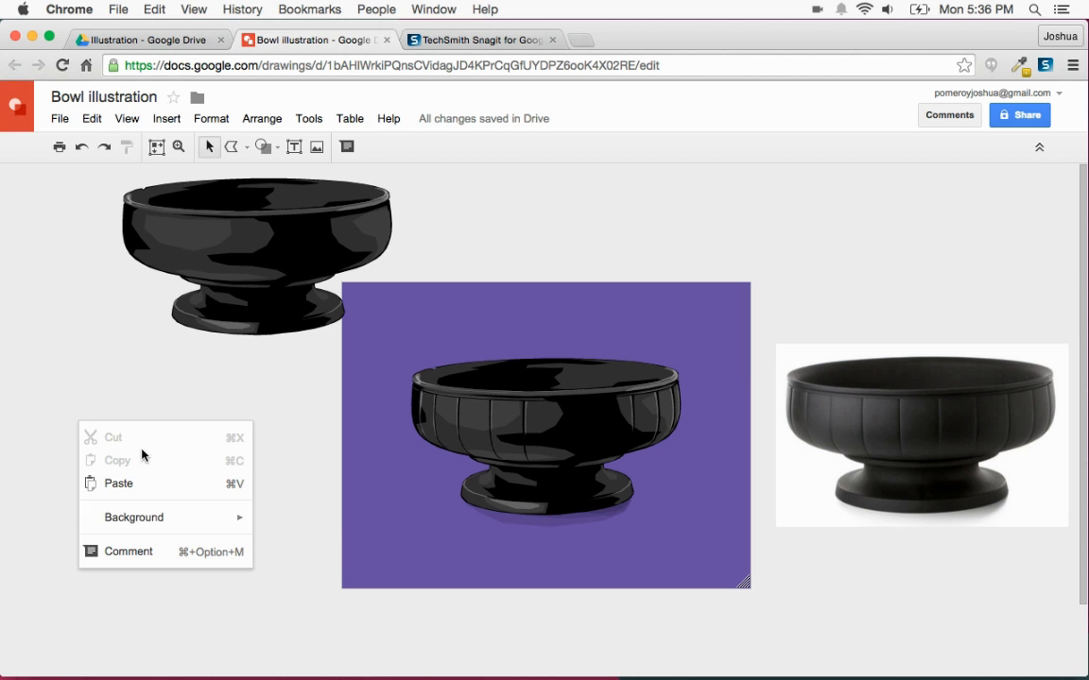
pyautogui.moveTo(206, 526)
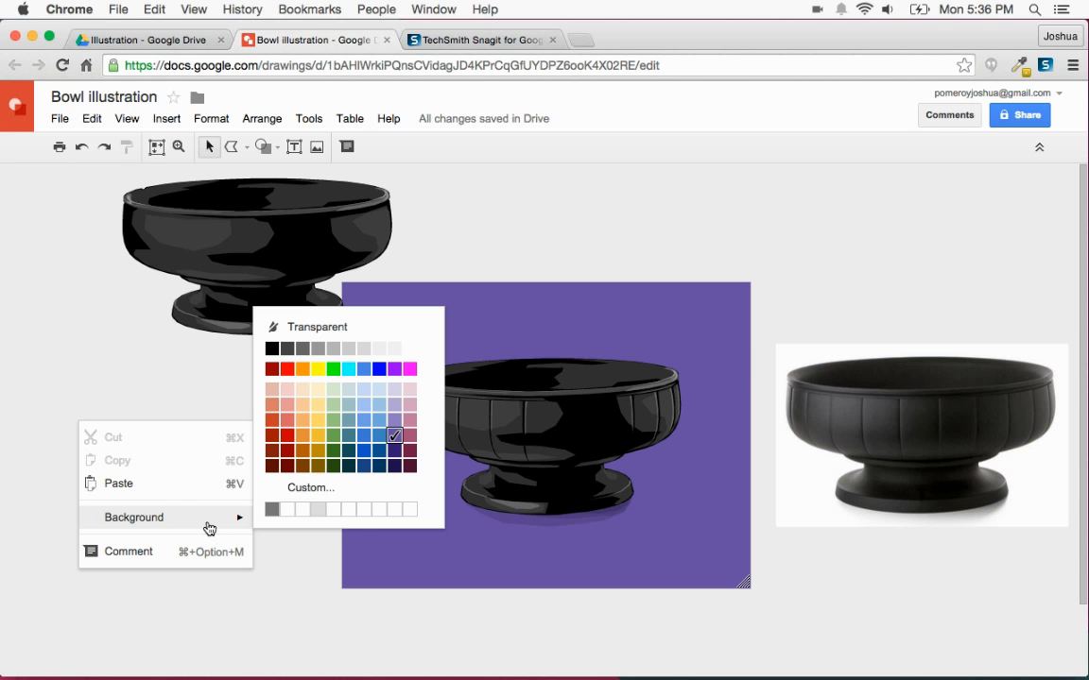
pyautogui.click(396, 423)
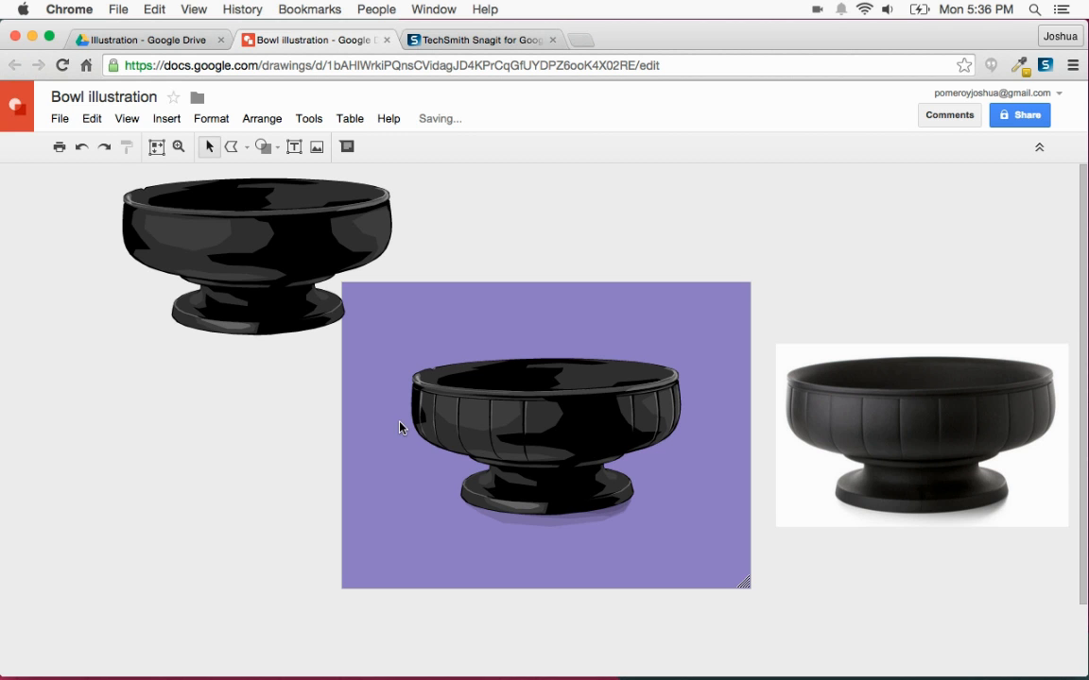
pyautogui.rightClick(207, 463)
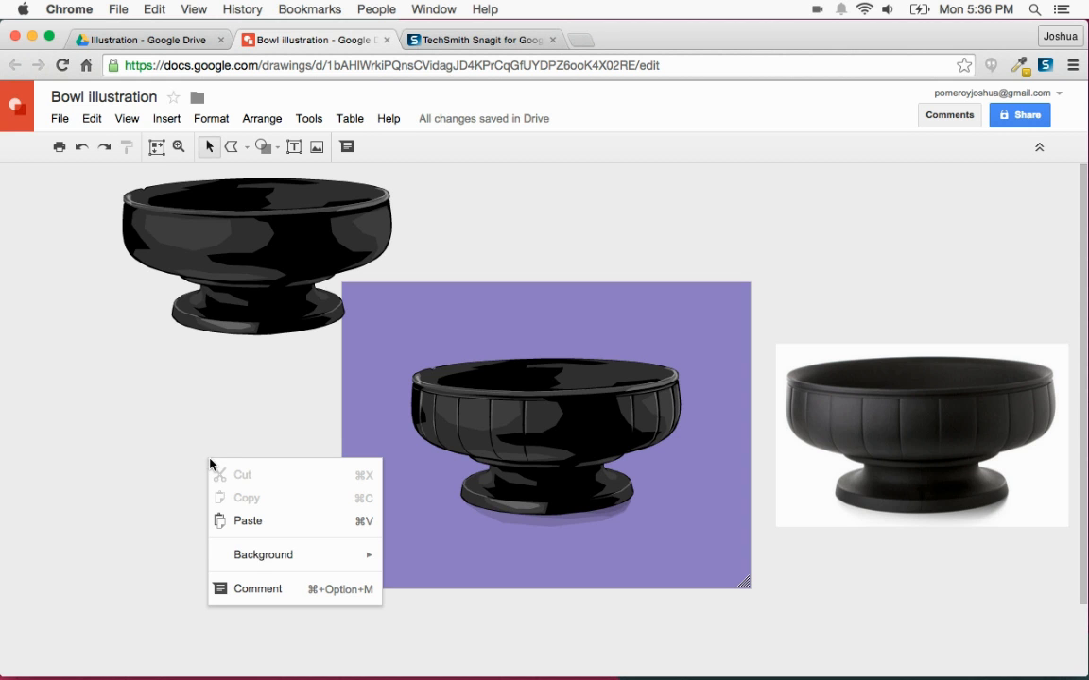
pyautogui.moveTo(269, 557)
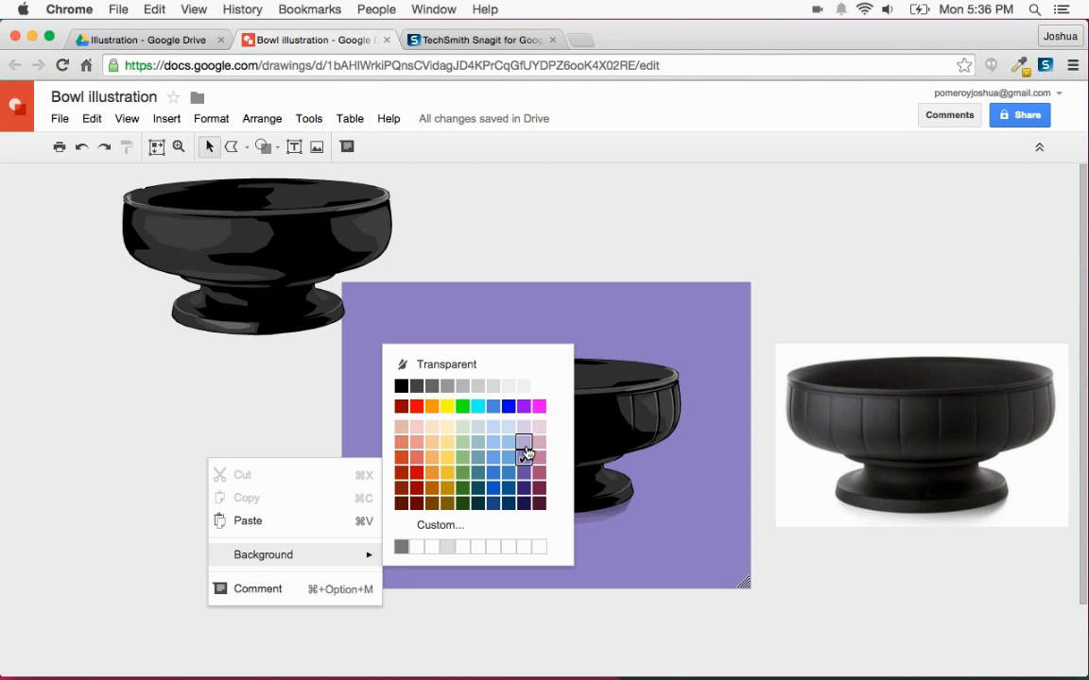
pyautogui.click(183, 463)
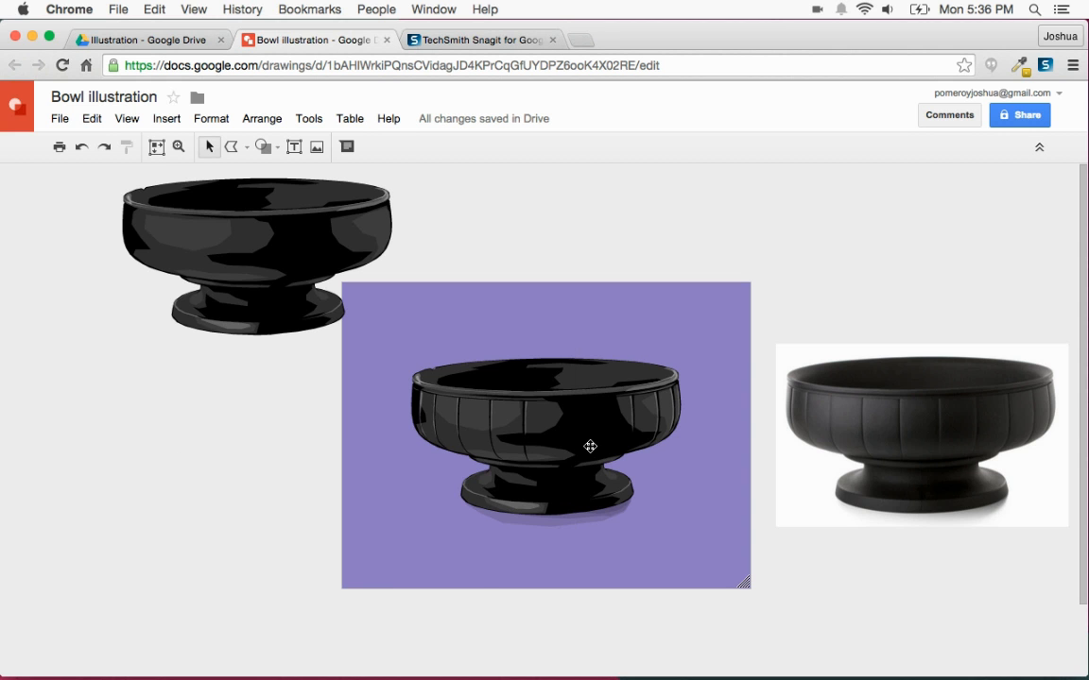
# Step: Delete the bowl photo and move the plain bowl illustration to just left of the canvas, level with the grooved bowl
pyautogui.click(931, 472)
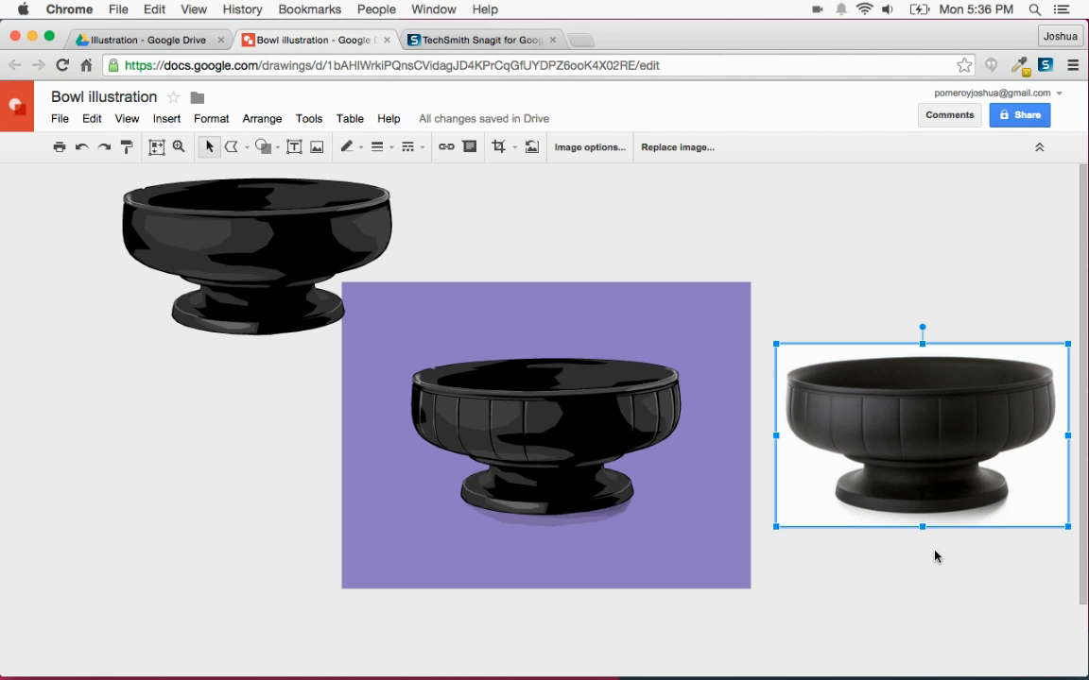
pyautogui.press('BackSpace')
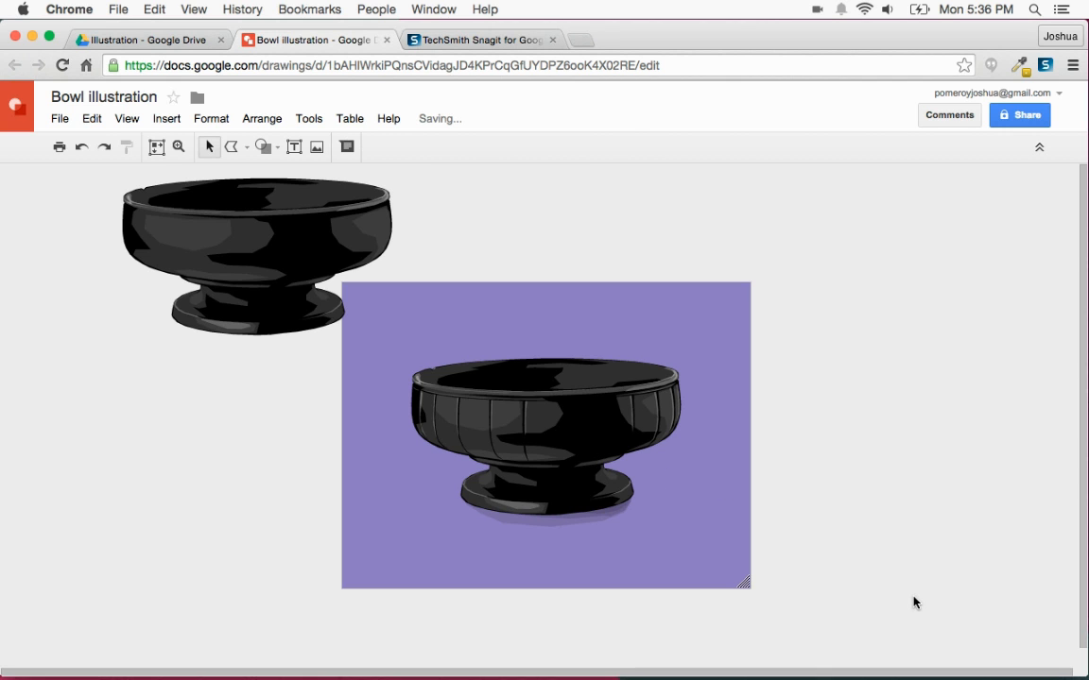
pyautogui.click(237, 304)
pyautogui.moveTo(238, 304); pyautogui.dragTo(195, 457)
pyautogui.click(611, 244)
pyautogui.click(852, 439)
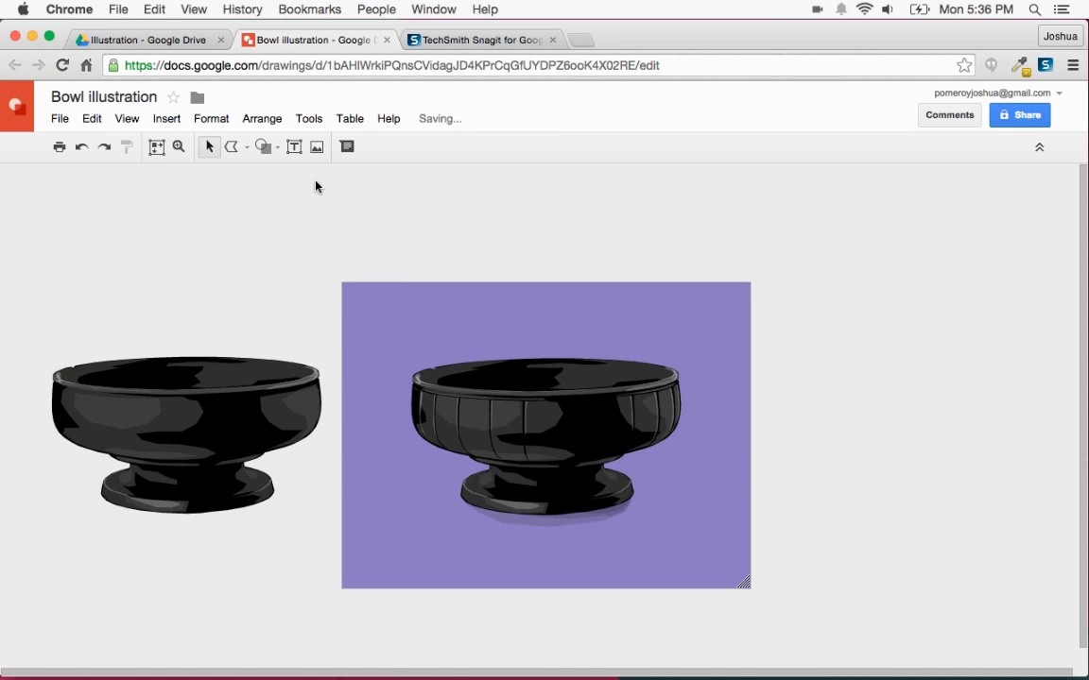
# Step: Examine the finished grooved bowl and its shadow up close, and finish with the whole canvas fitted in view
pyautogui.click(179, 147)
pyautogui.moveTo(385, 315); pyautogui.dragTo(688, 528)
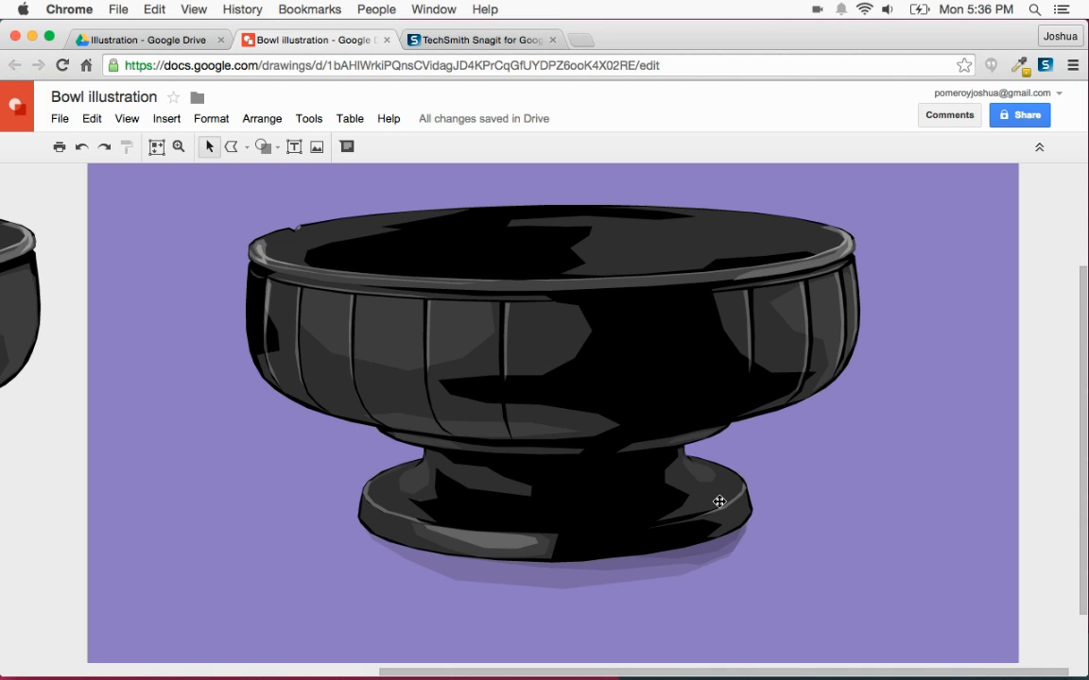
pyautogui.scroll(3, 662, 416)
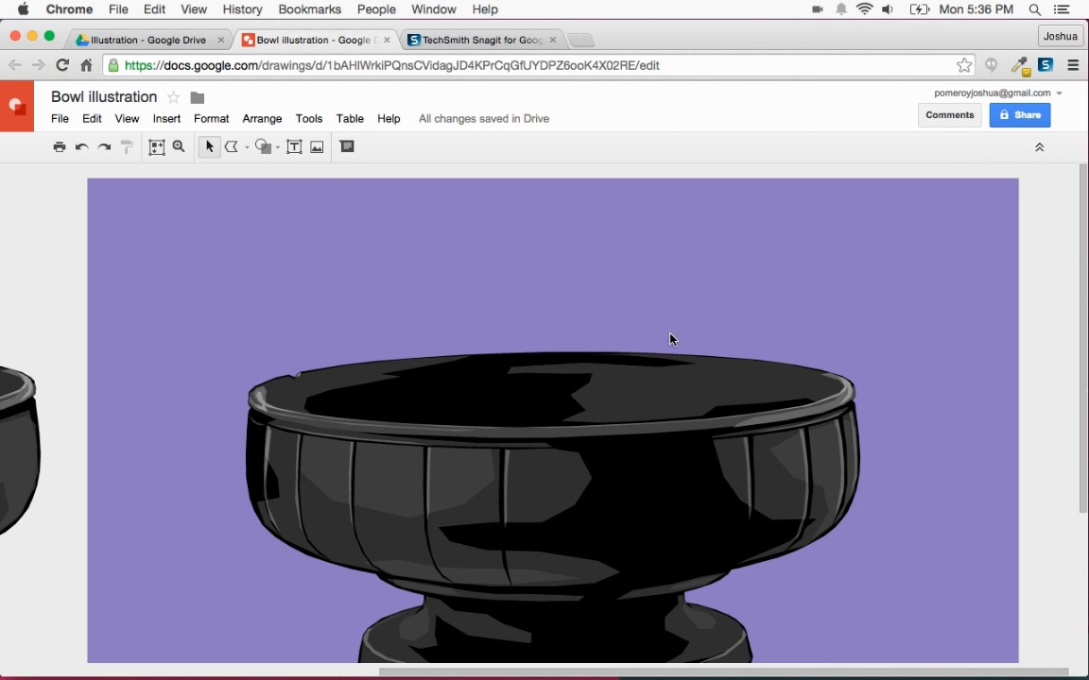
pyautogui.press('alt+super+minus')
pyautogui.press('alt+super+minus')
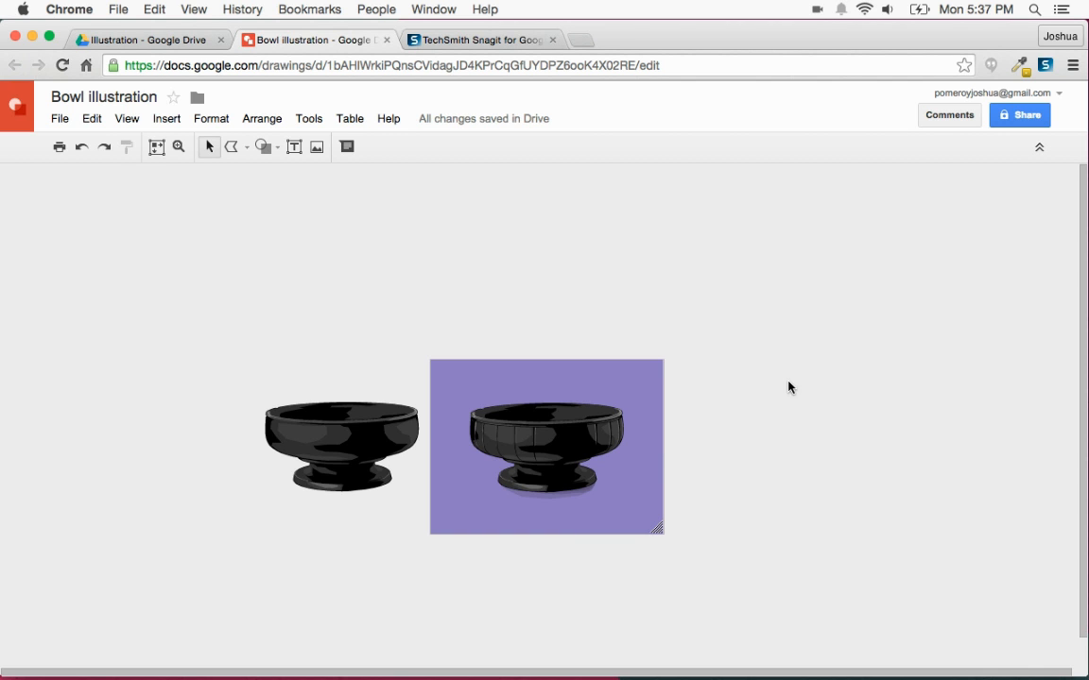
pyautogui.click(158, 148)
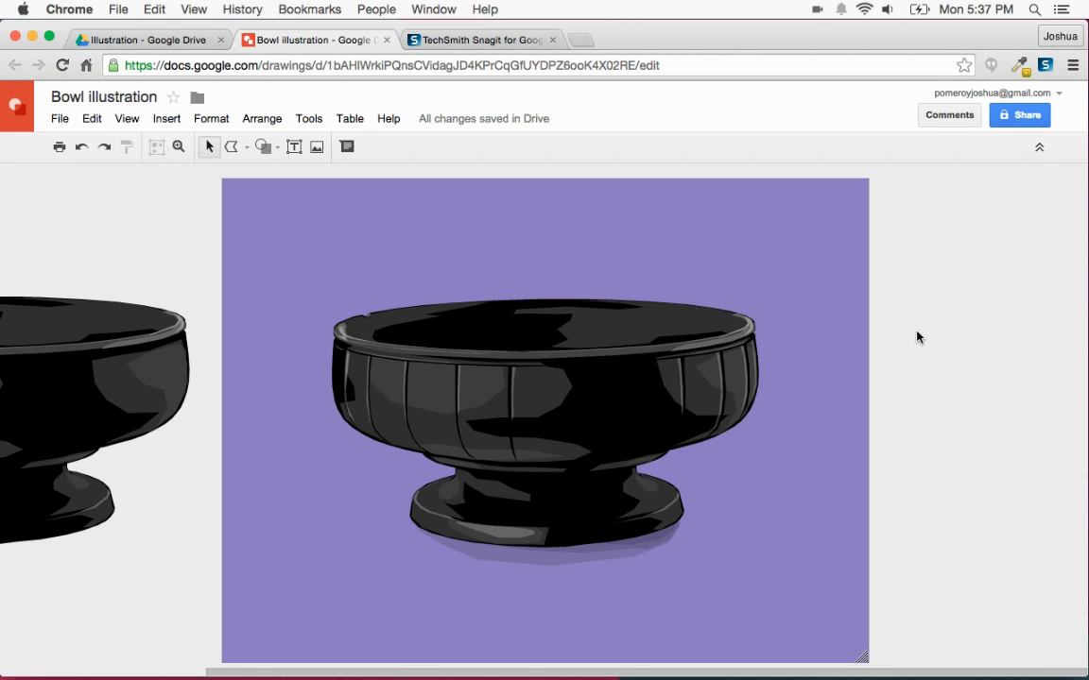